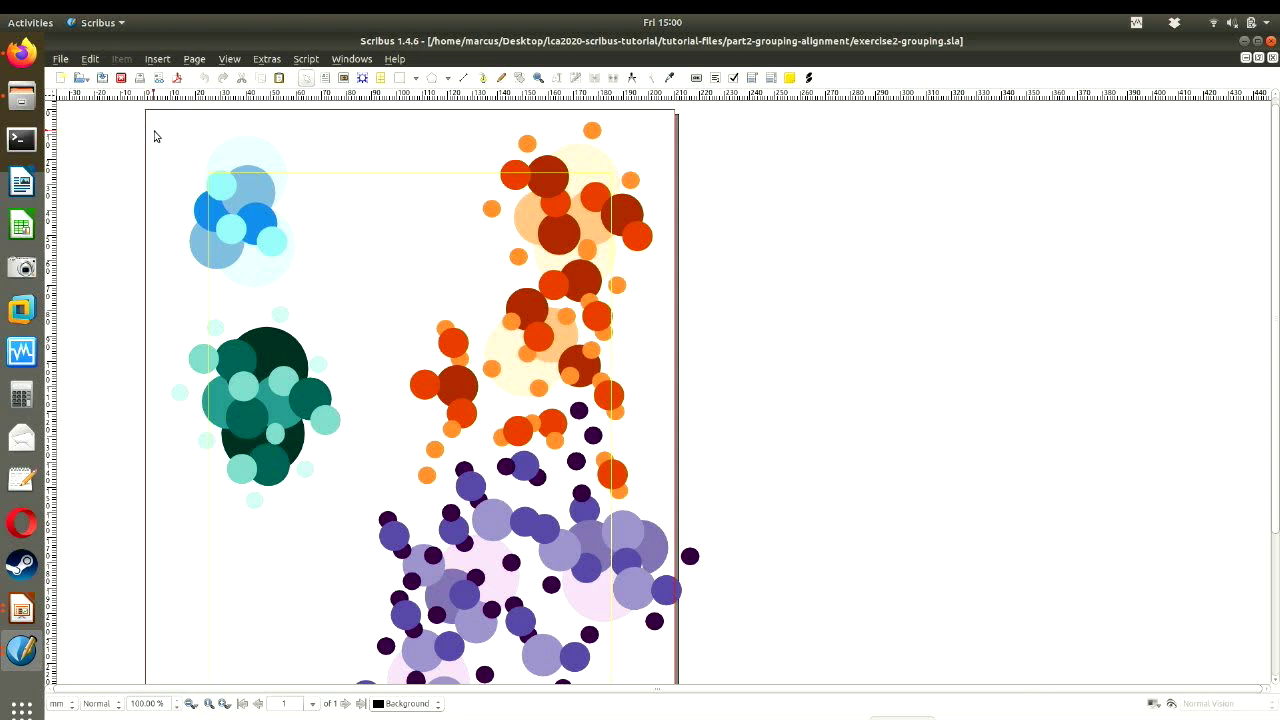
# - Show and enlarge the Properties palette, and group all circles of the blue cluster
pyautogui.moveTo(157, 129); pyautogui.dragTo(348, 298)
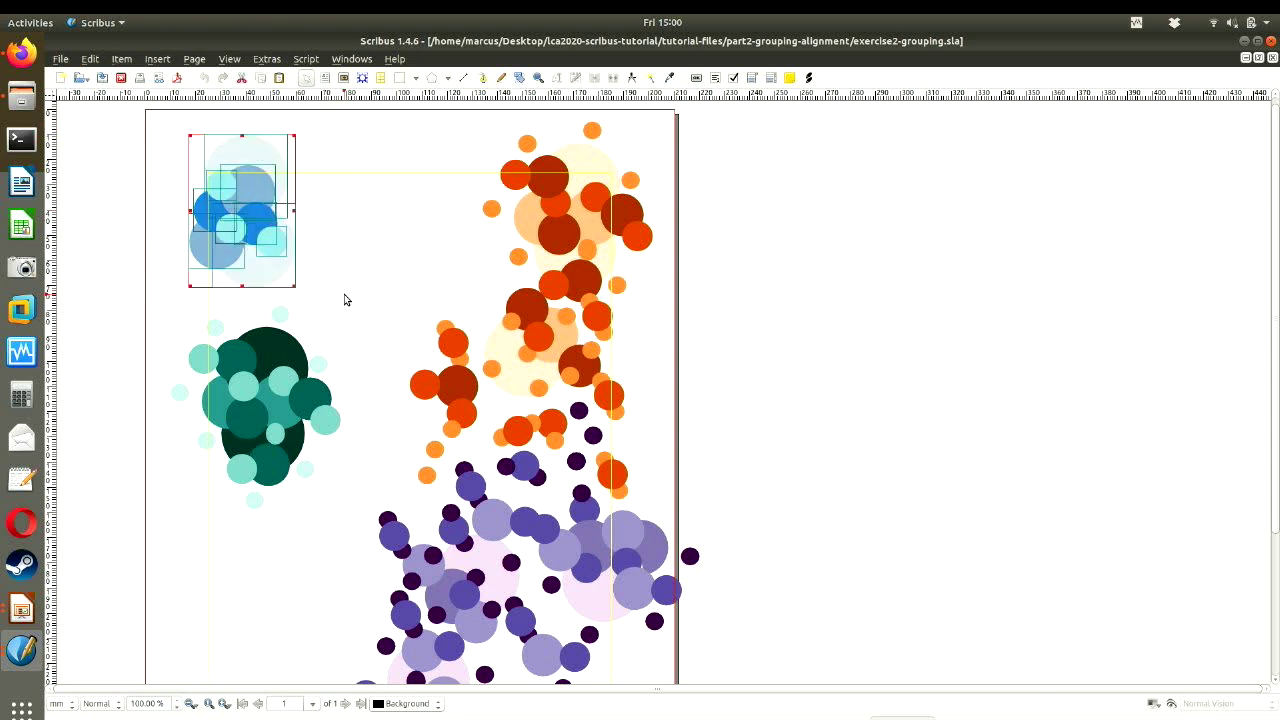
pyautogui.click(113, 172)
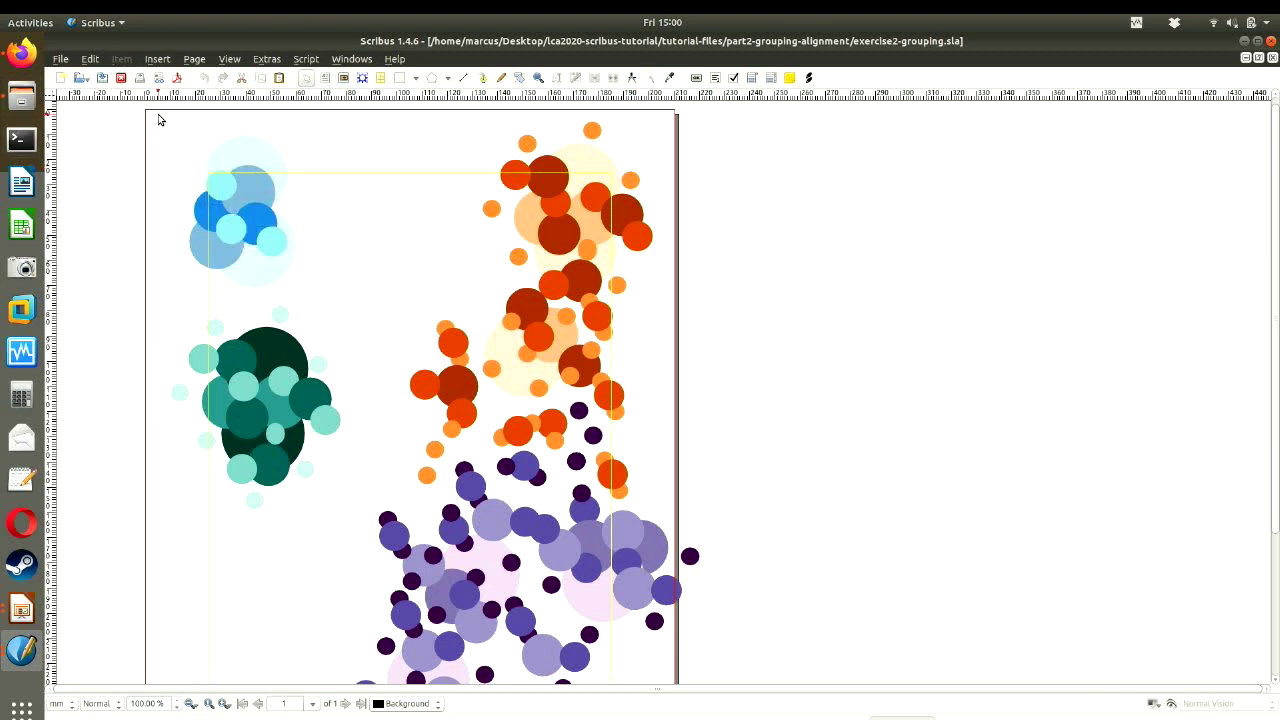
pyautogui.moveTo(159, 115); pyautogui.dragTo(347, 299)
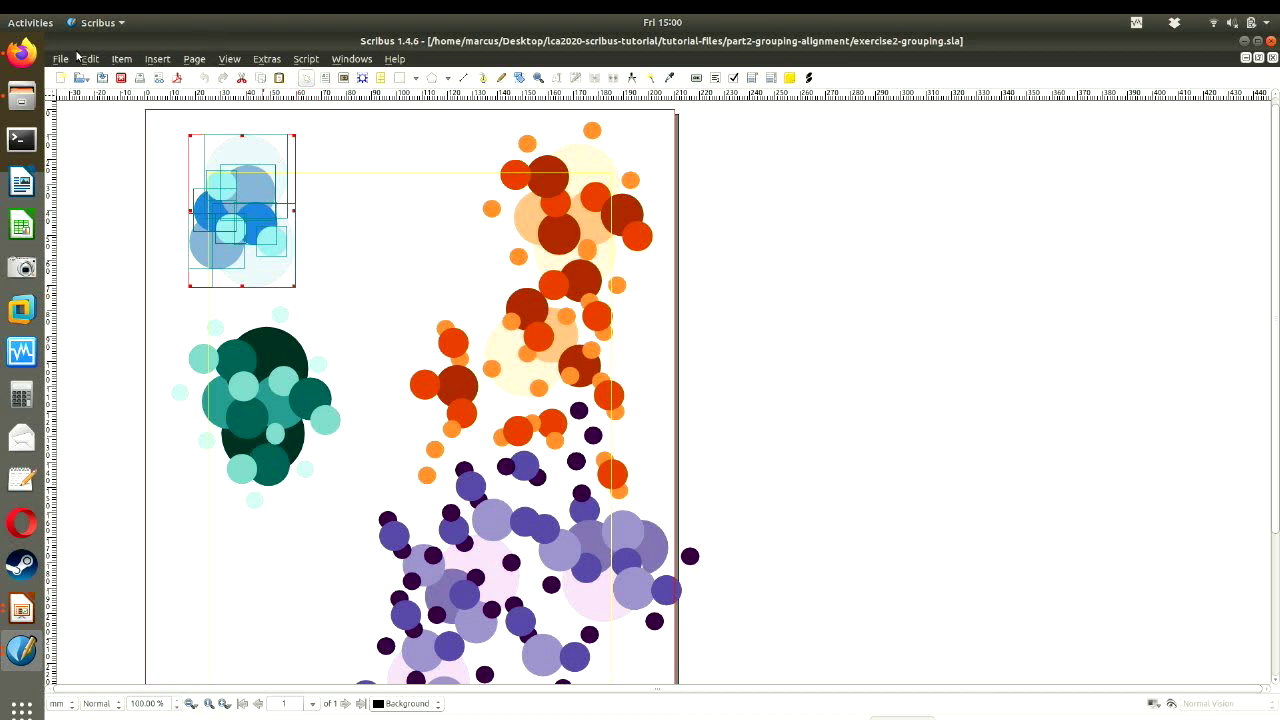
pyautogui.press('F2')
pyautogui.moveTo(62, 42); pyautogui.dragTo(817, 78)
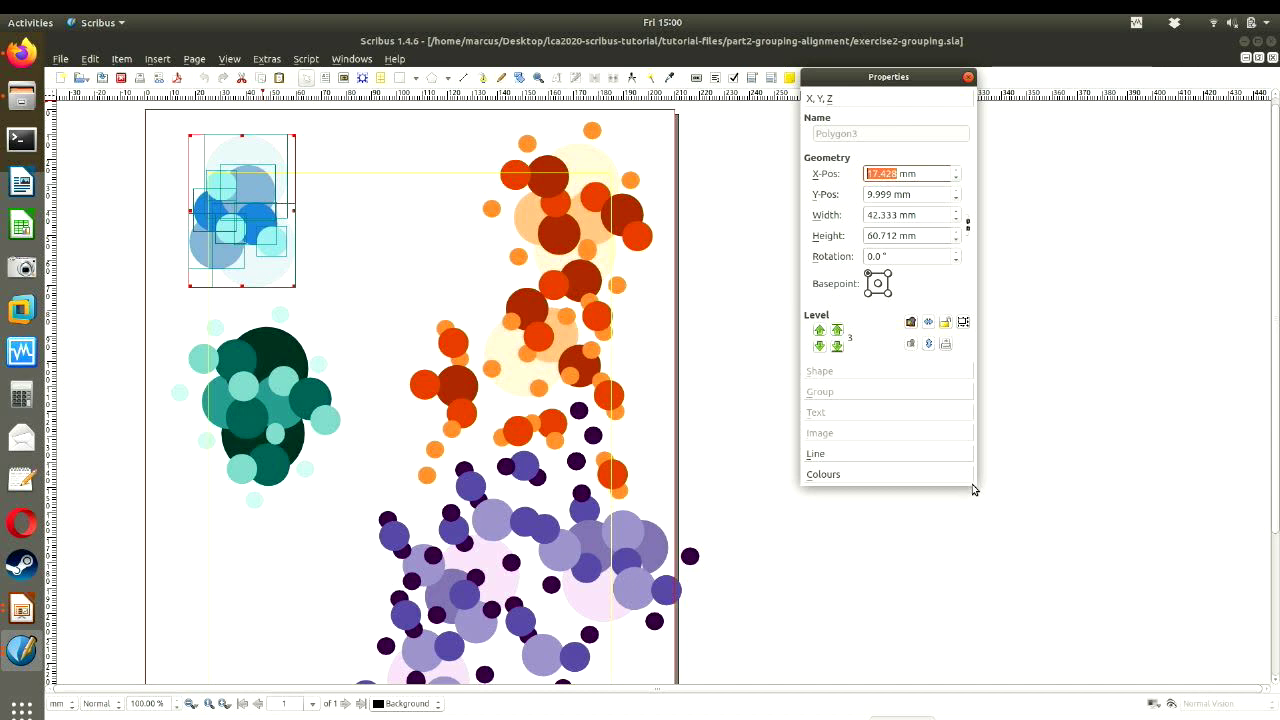
pyautogui.moveTo(967, 487); pyautogui.dragTo(1157, 573)
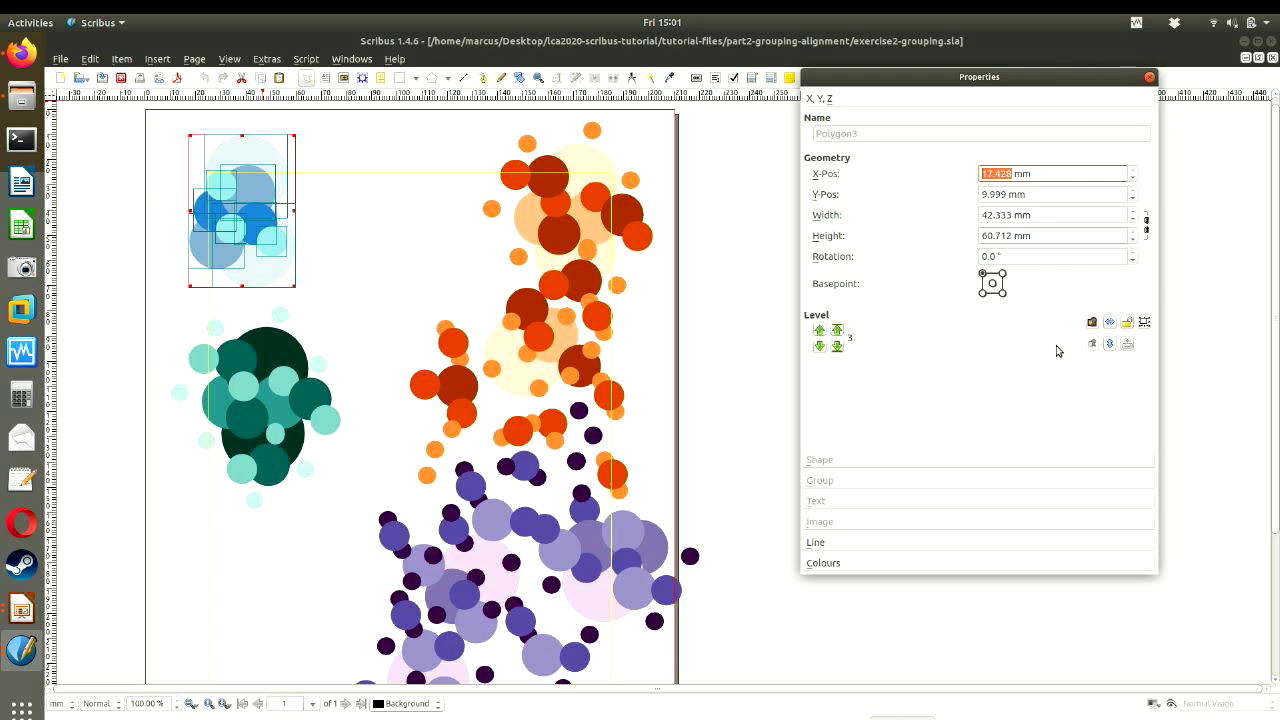
pyautogui.press('F2')
pyautogui.press('F2')
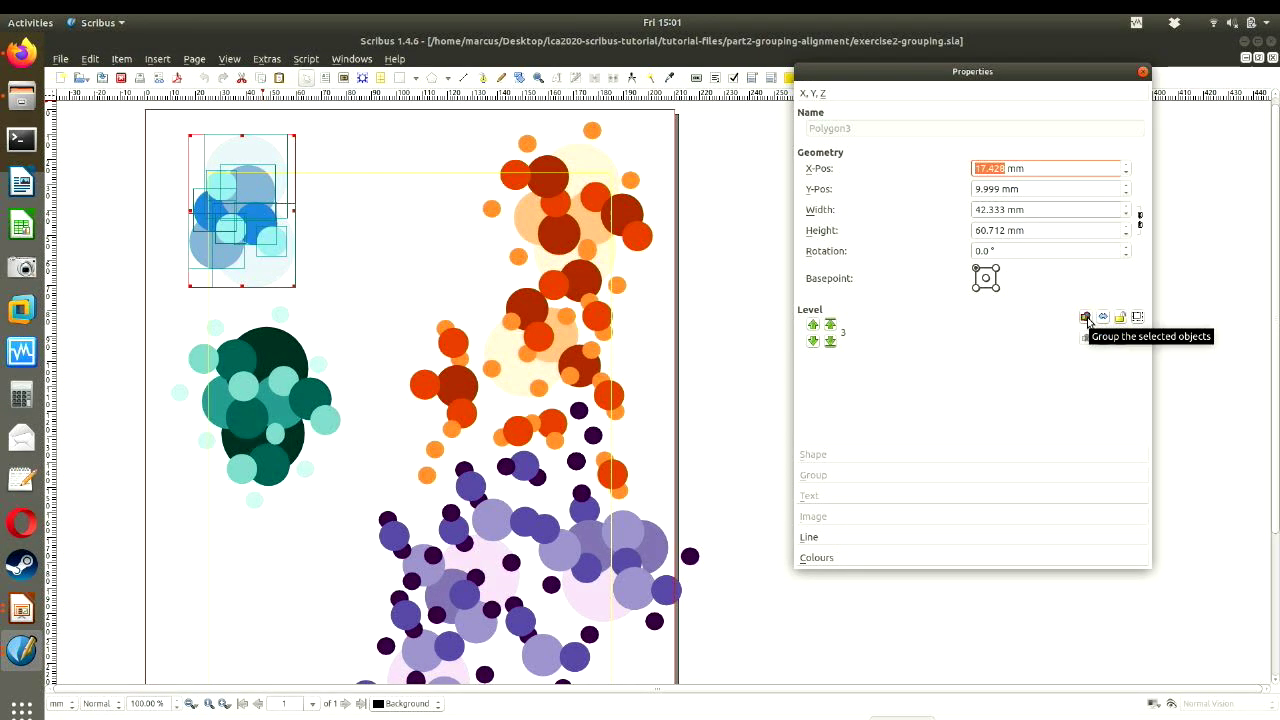
pyautogui.click(1089, 321)
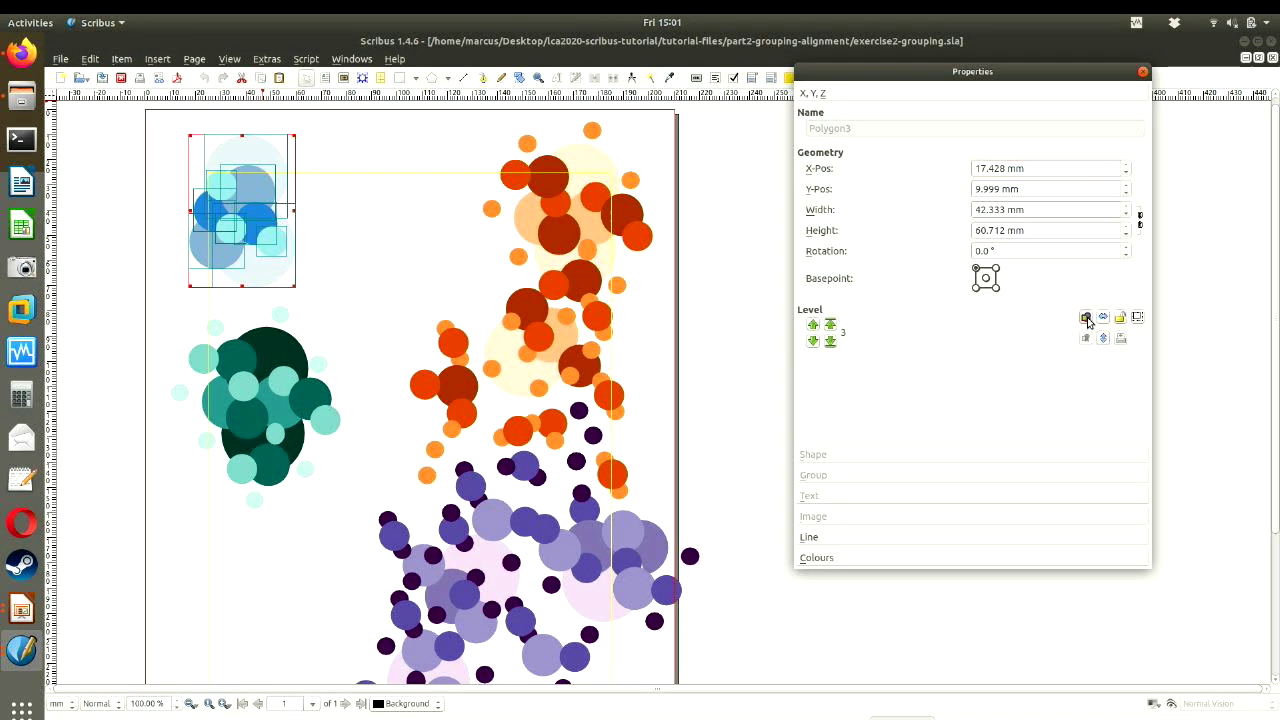
pyautogui.click(729, 337)
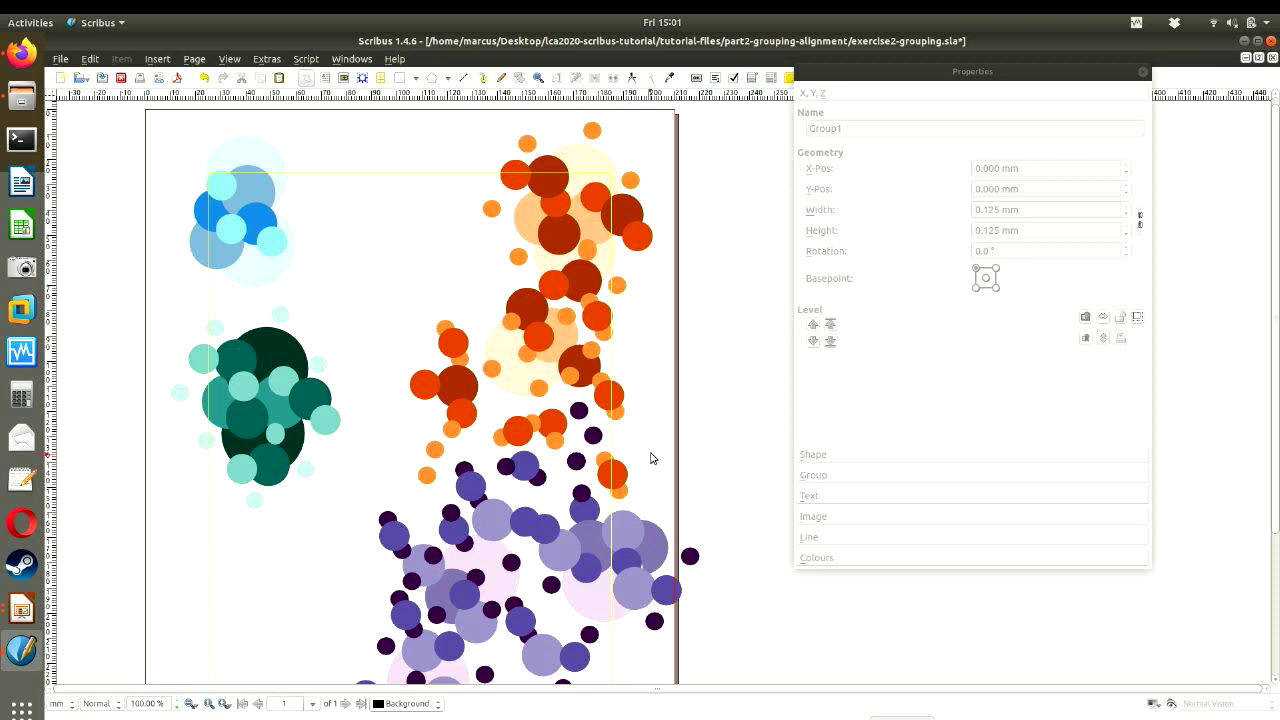
# - Select the blue cluster to check that its circles act as one group, and deselect it
pyautogui.click(350, 60)
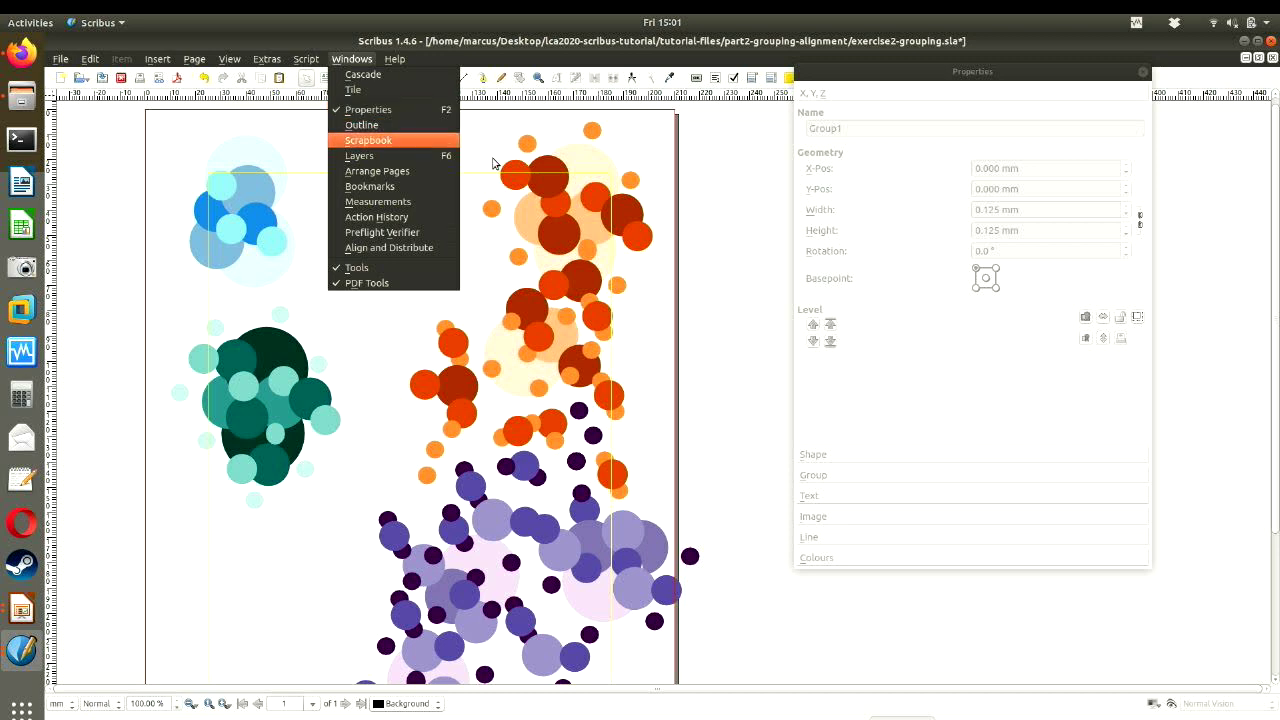
pyautogui.click(960, 449)
pyautogui.moveTo(156, 130); pyautogui.dragTo(412, 296)
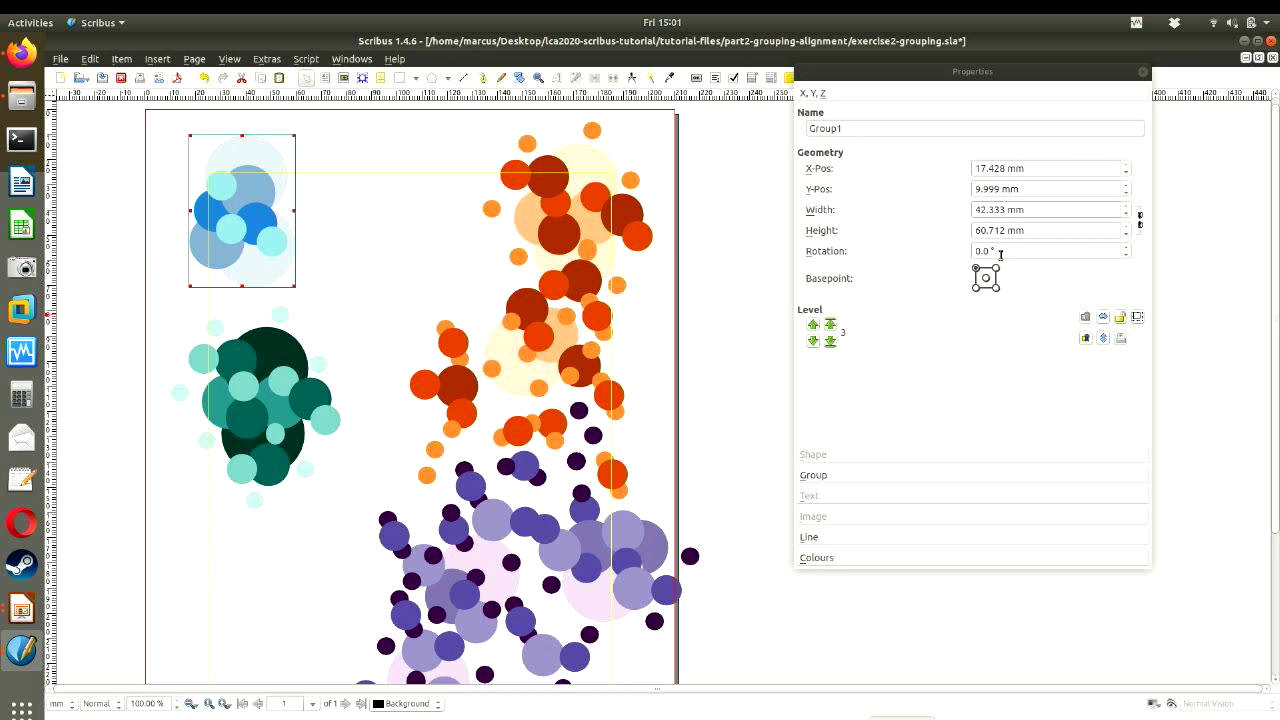
pyautogui.click(392, 279)
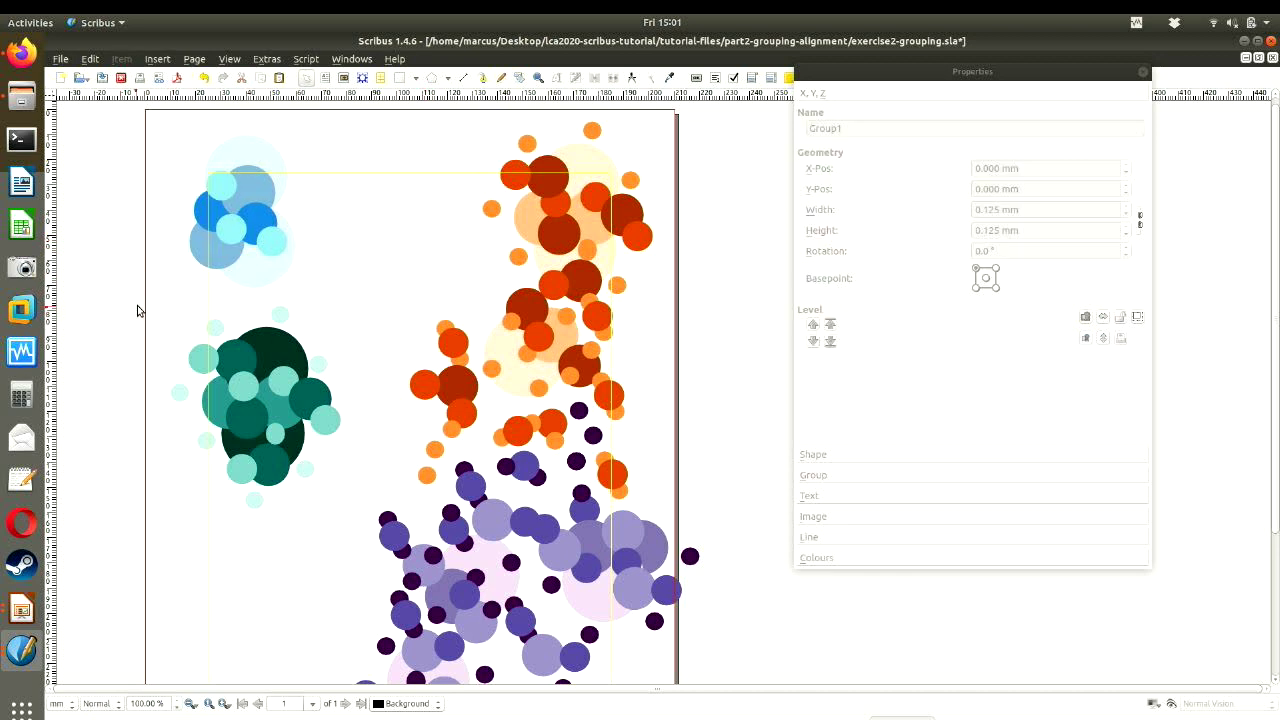
# - Select all circles of the green cluster and combine them into one group
pyautogui.moveTo(137, 305); pyautogui.dragTo(370, 552)
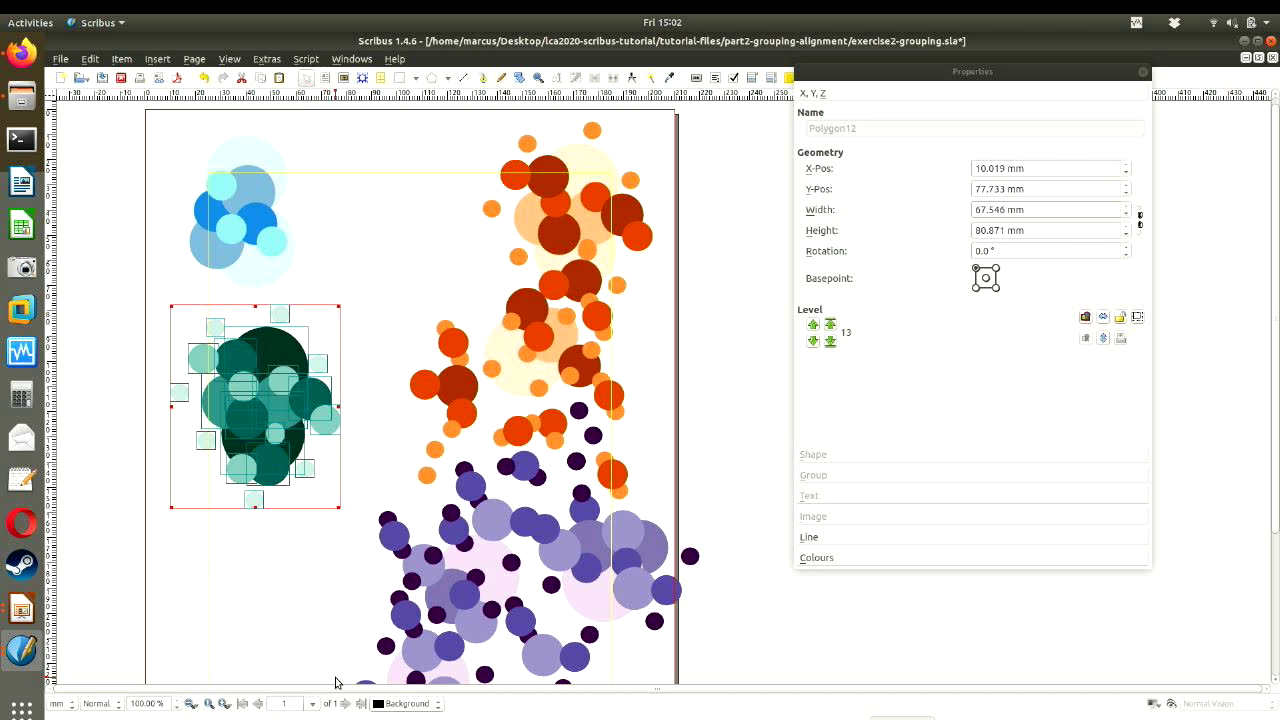
pyautogui.hotkey('ctrl', 'g')
pyautogui.click(435, 257)
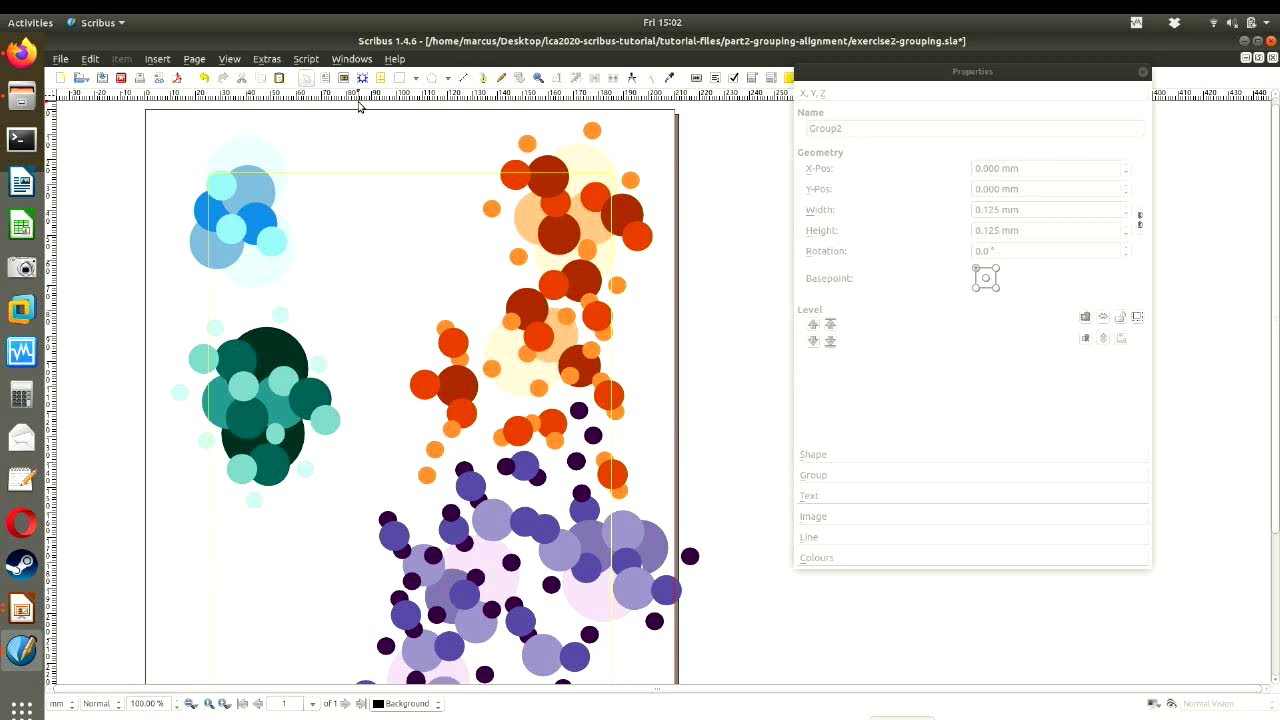
# - Select the orange cluster, adding the orange circles missed along its lower part one at a time, and group the selection
pyautogui.moveTo(360, 105); pyautogui.dragTo(703, 520)
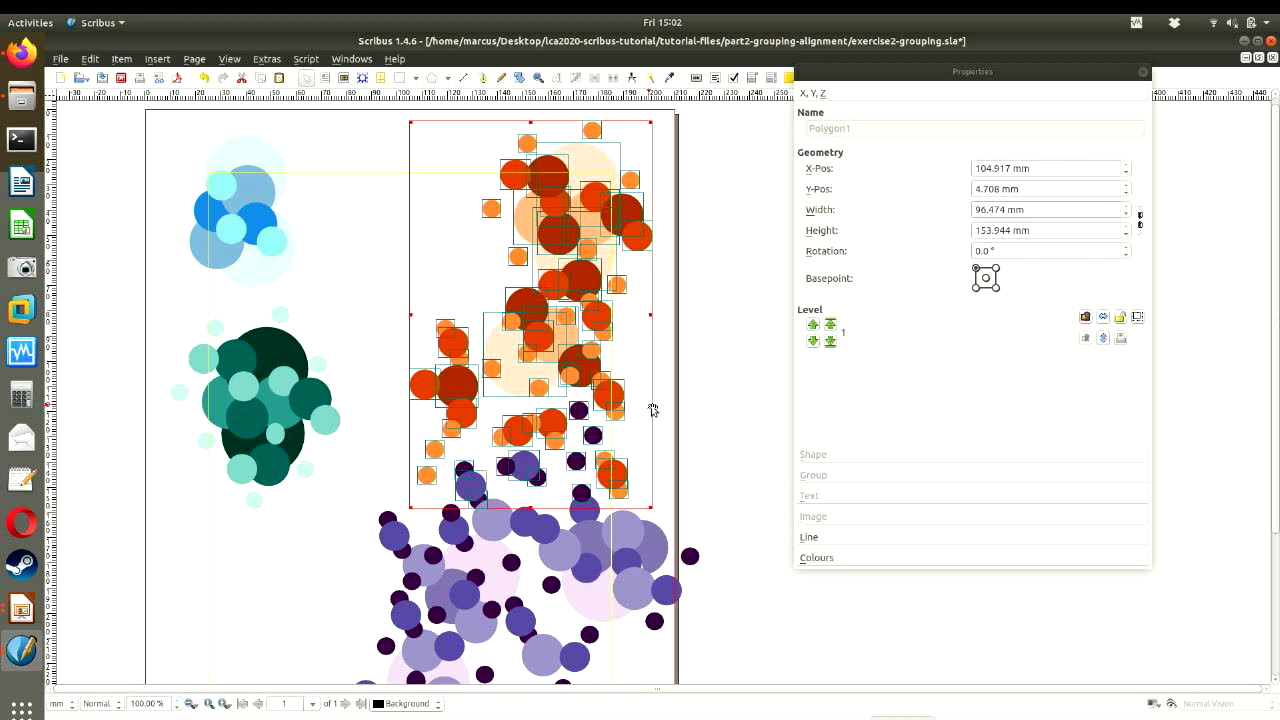
pyautogui.click(708, 438)
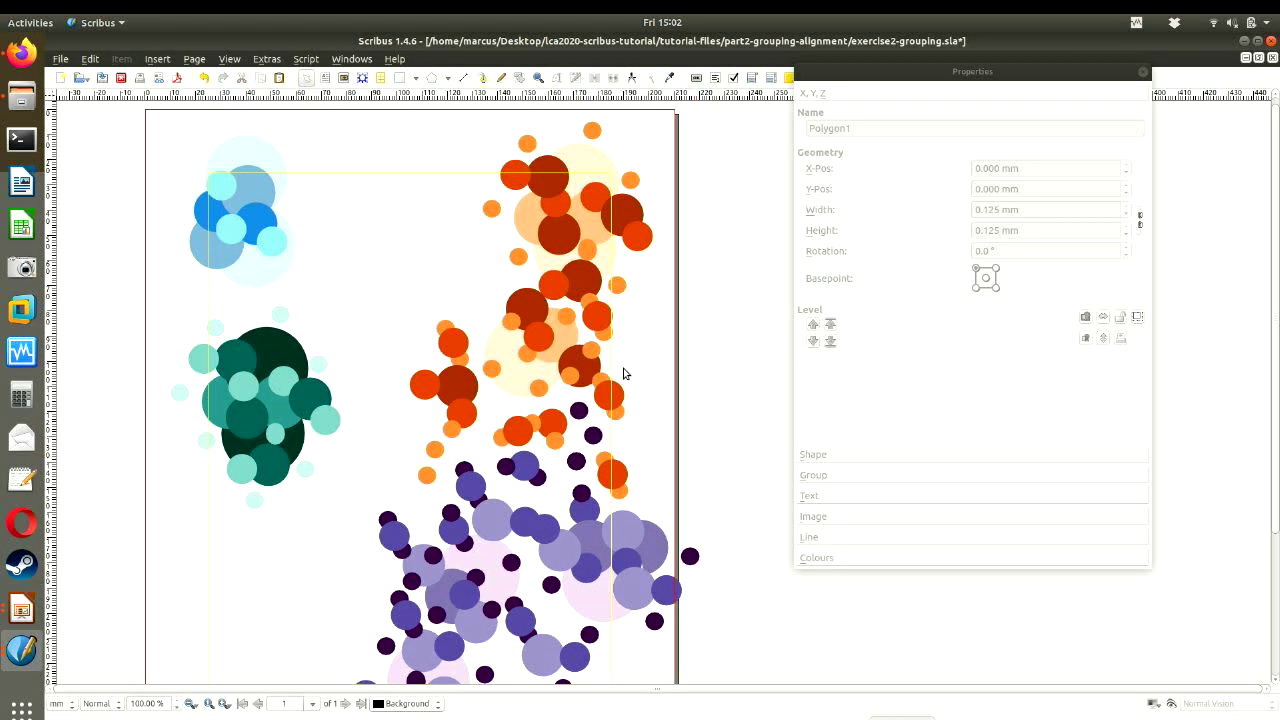
pyautogui.moveTo(348, 108); pyautogui.dragTo(724, 398)
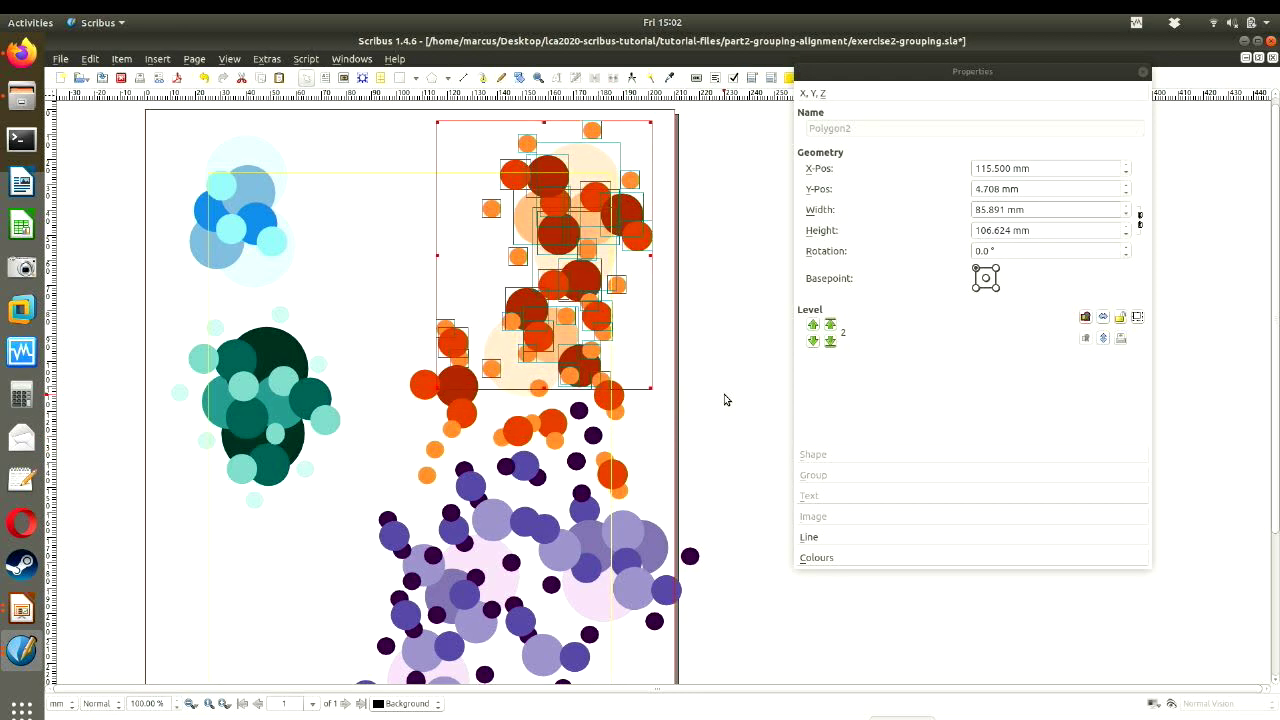
pyautogui.keyDown('shift'); pyautogui.click(422, 390); pyautogui.keyUp('shift')
pyautogui.keyDown('shift'); pyautogui.click(452, 415); pyautogui.keyUp('shift')
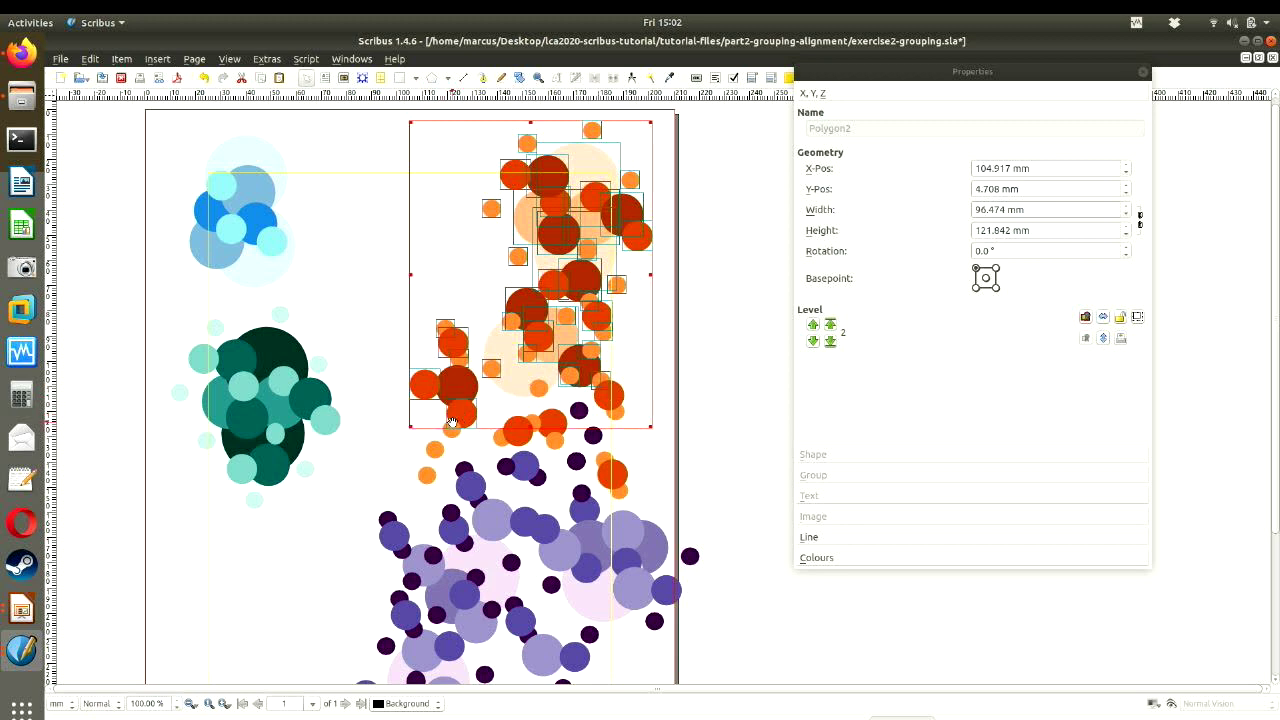
pyautogui.keyDown('shift'); pyautogui.click(450, 432); pyautogui.keyUp('shift')
pyautogui.keyDown('shift'); pyautogui.click(434, 449); pyautogui.keyUp('shift')
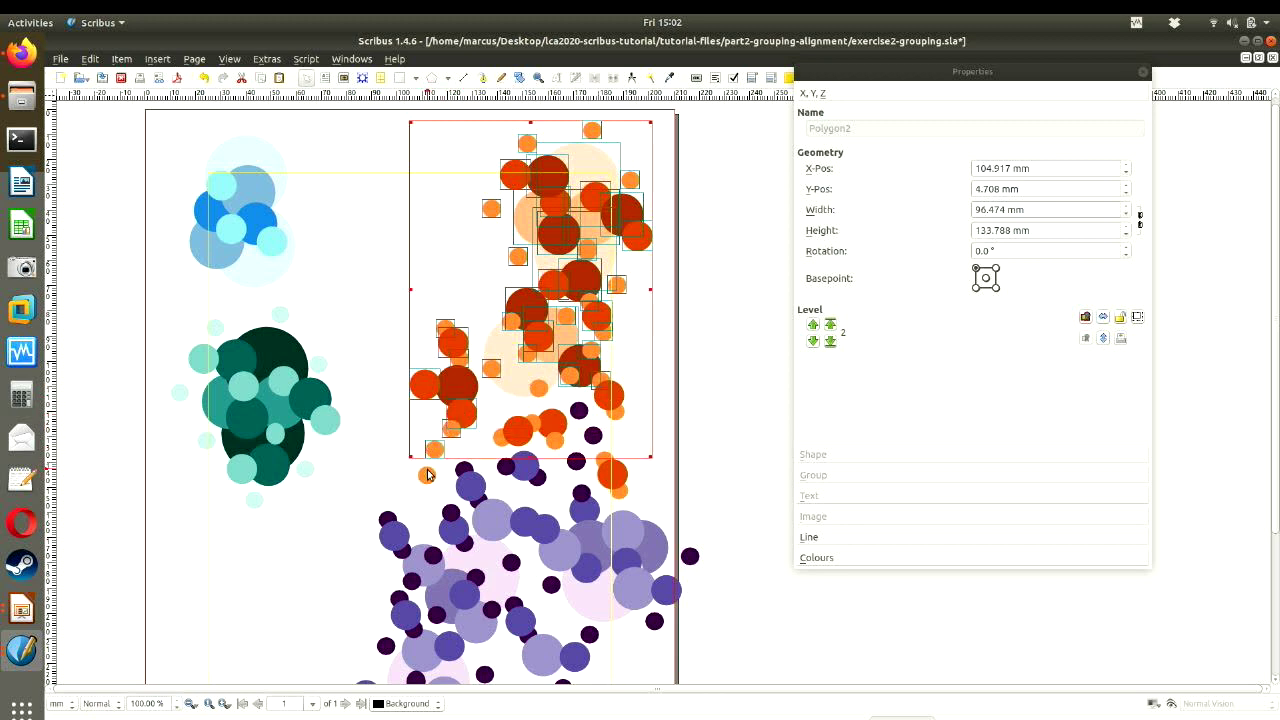
pyautogui.keyDown('shift'); pyautogui.click(427, 473); pyautogui.keyUp('shift')
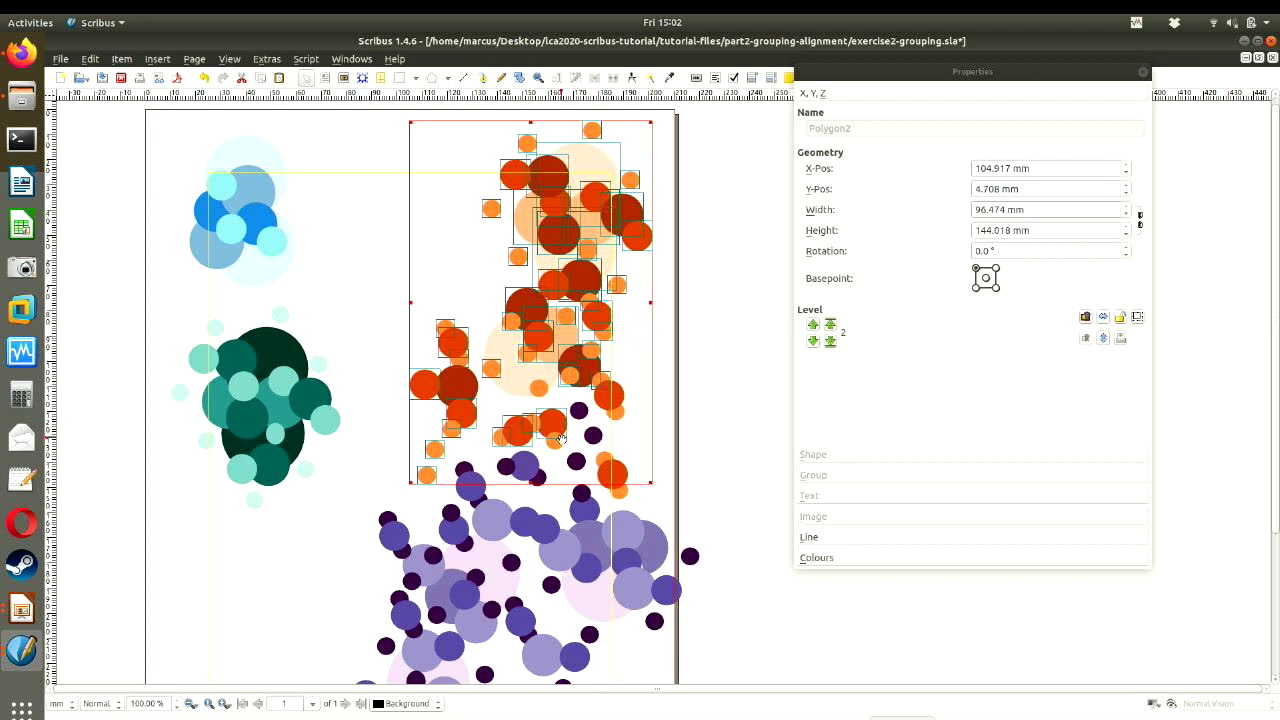
pyautogui.moveTo(559, 440); pyautogui.dragTo(600, 457)
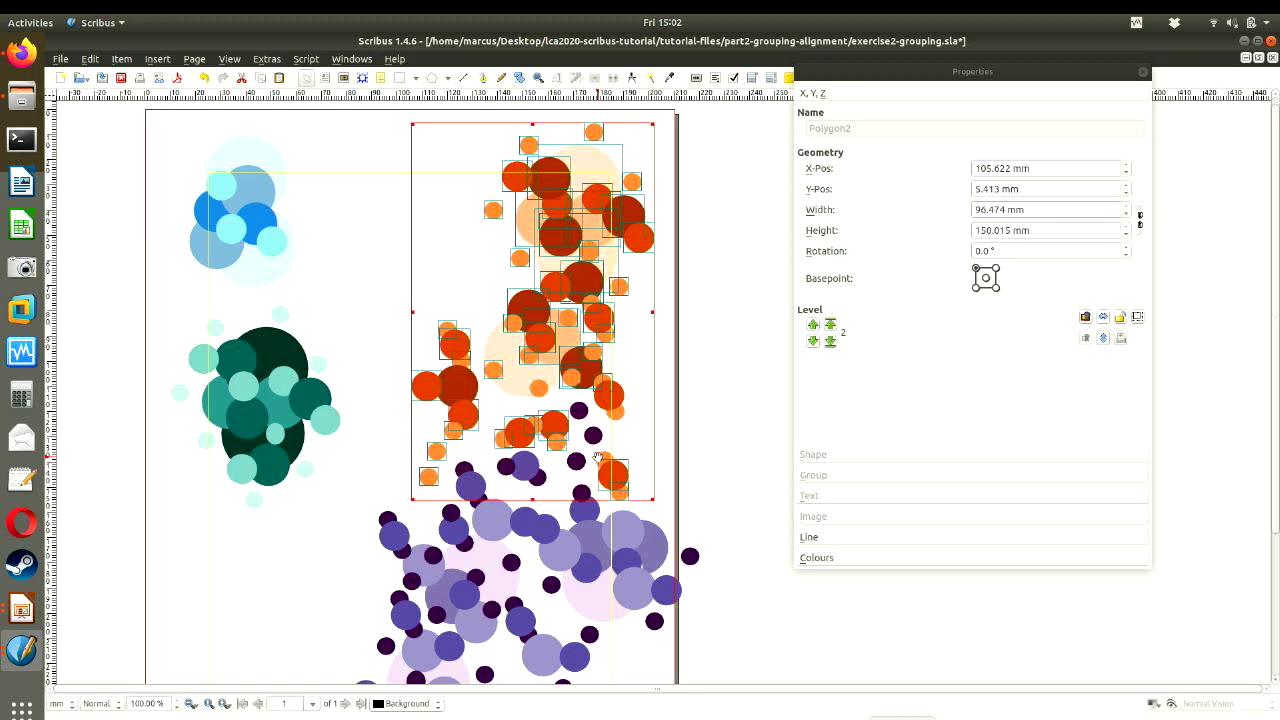
pyautogui.click(1085, 318)
pyautogui.hotkey('ctrl', 'g')
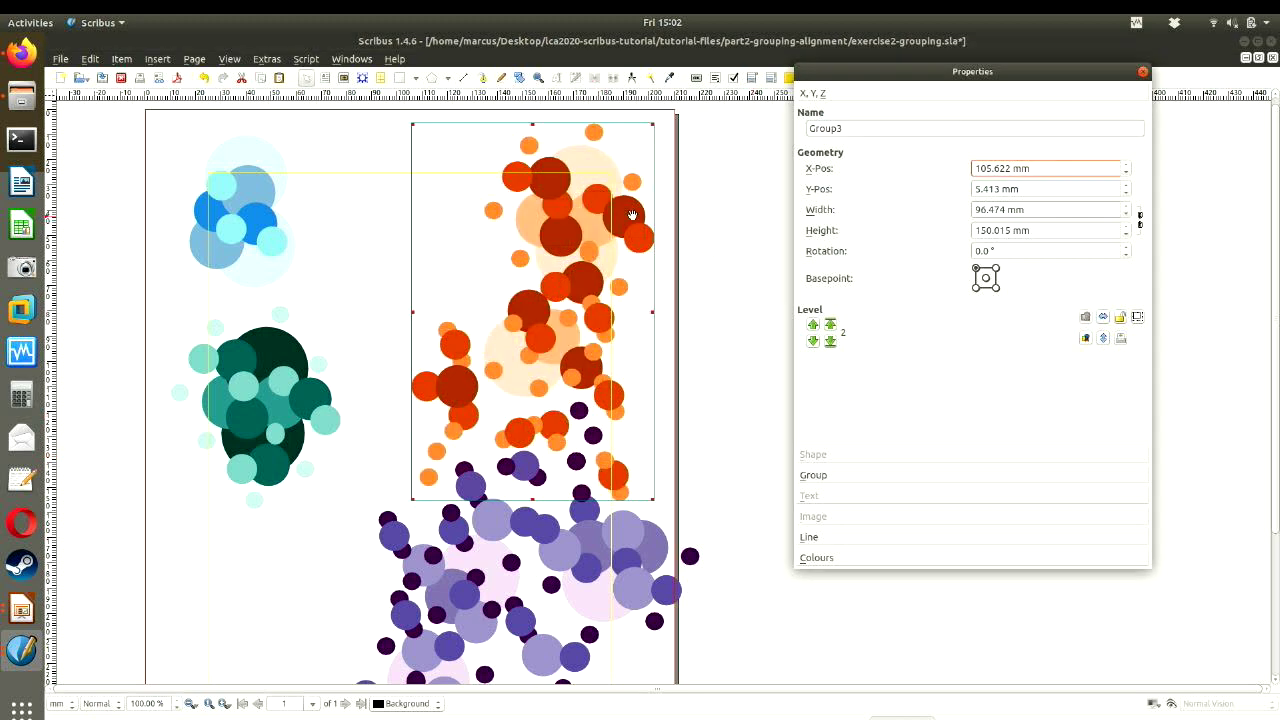
# - Move the orange group over the green cluster to check which circles belong to it, and undo the move
pyautogui.moveTo(531, 219); pyautogui.dragTo(264, 428)
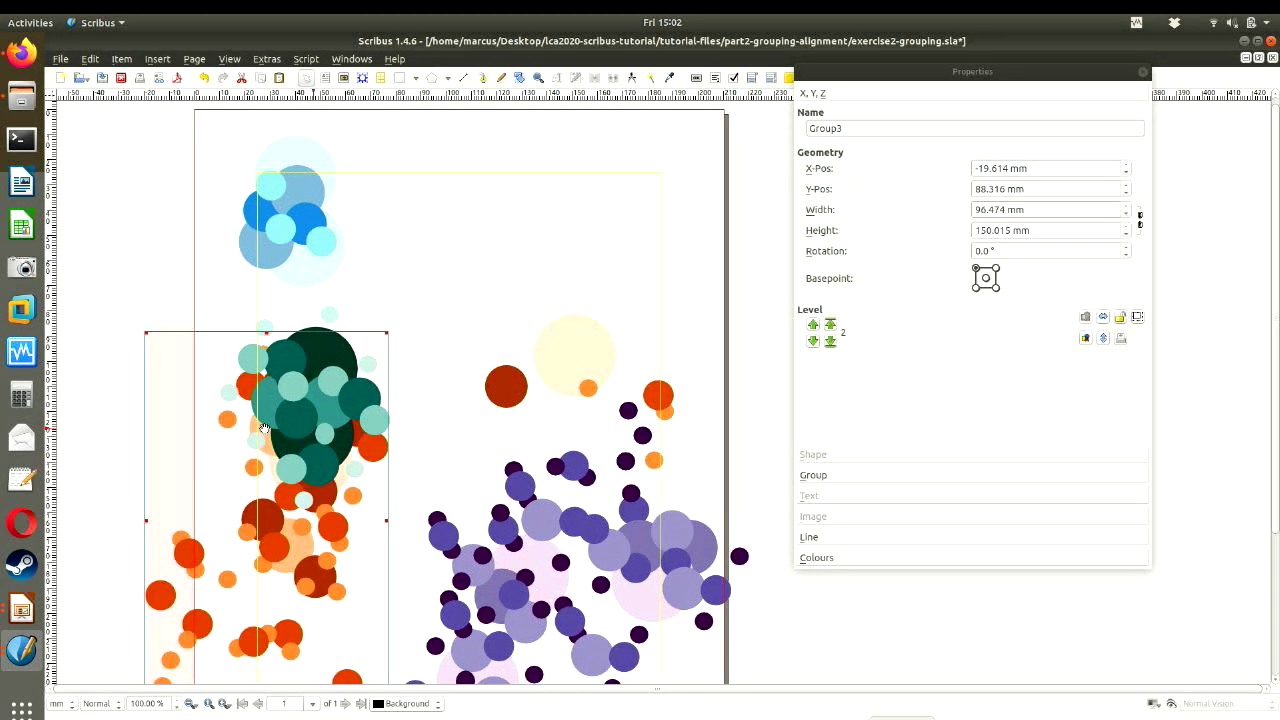
pyautogui.hotkey('ctrl', 'z')
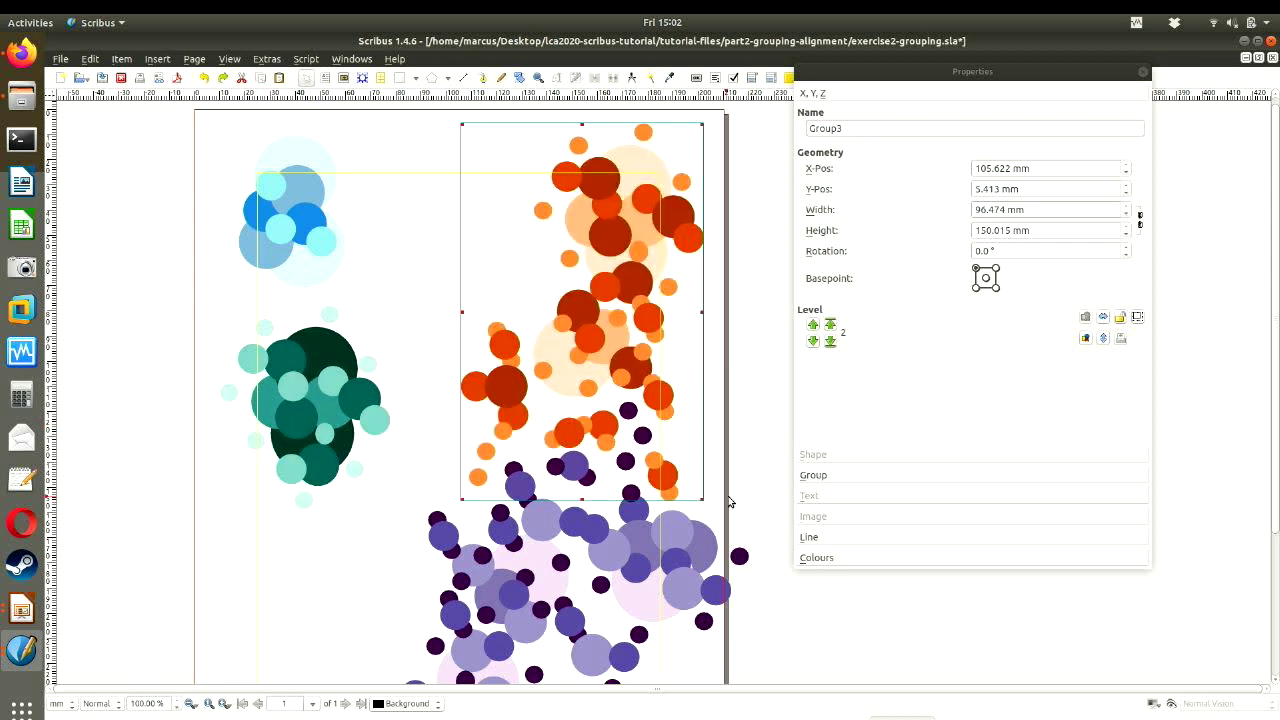
pyautogui.click(559, 388)
pyautogui.moveTo(428, 106); pyautogui.dragTo(706, 513)
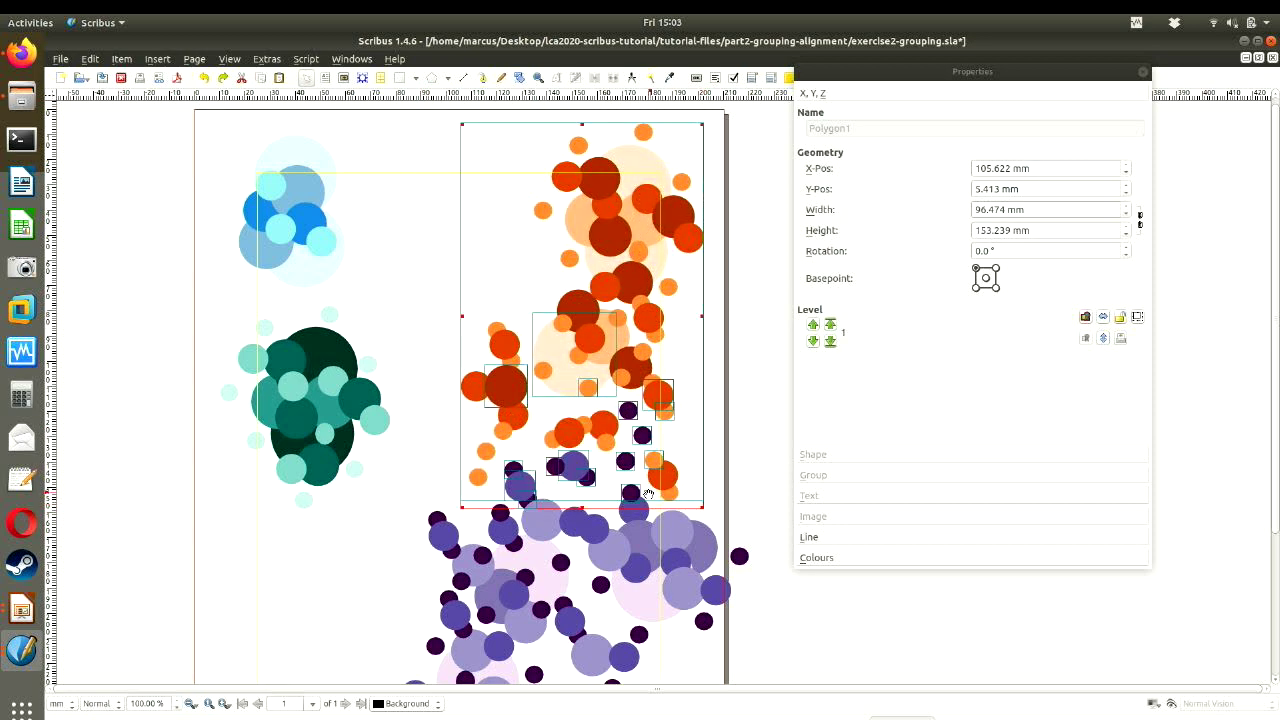
pyautogui.keyDown('shift'); pyautogui.click(524, 506); pyautogui.keyUp('shift')
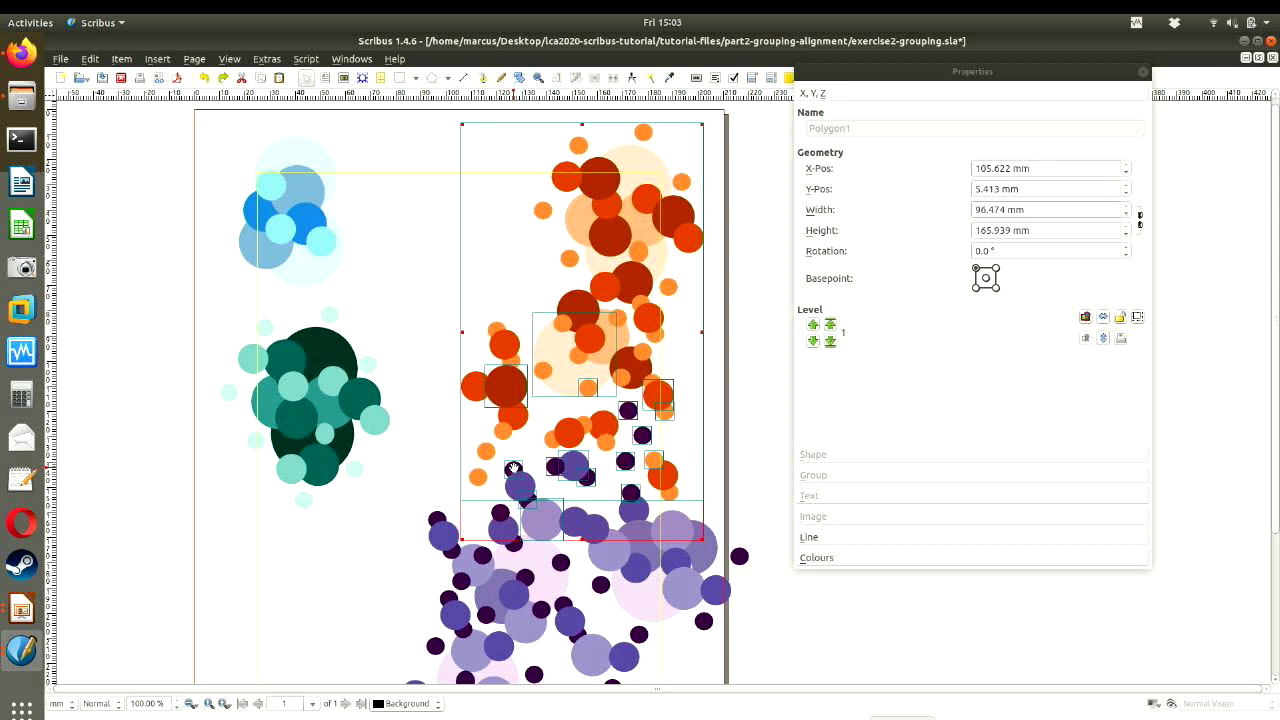
pyautogui.click(728, 476)
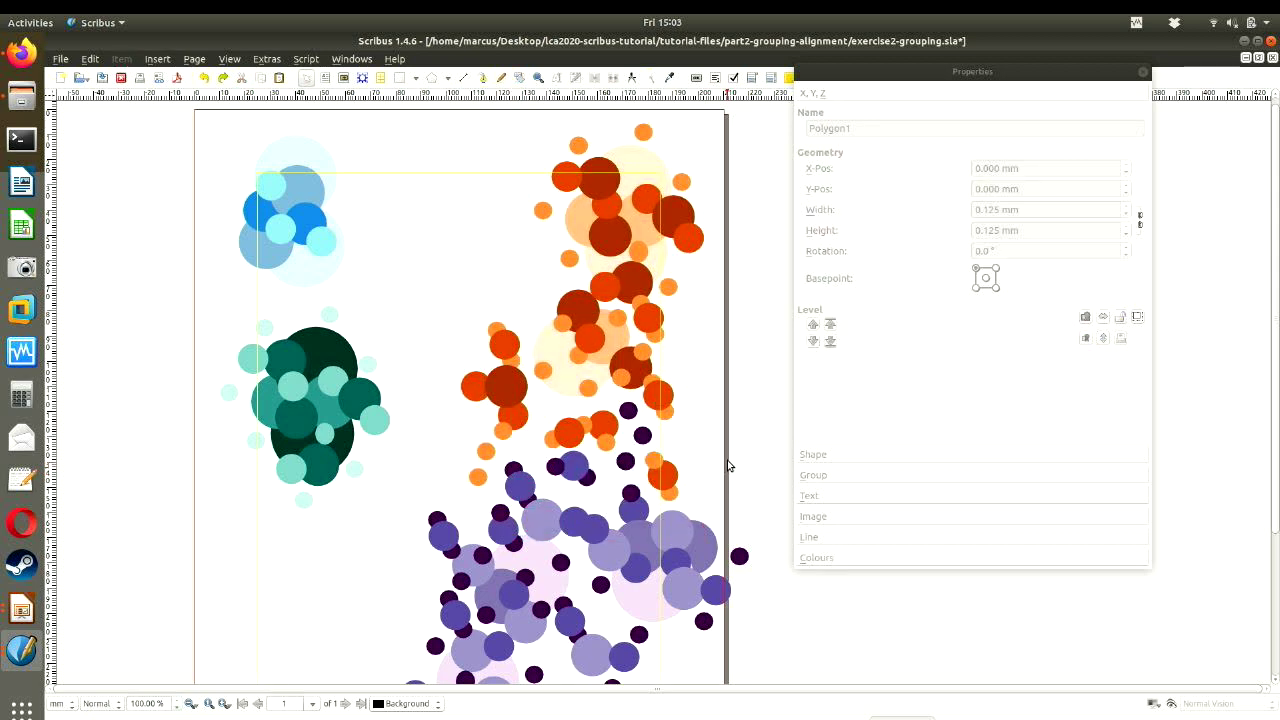
pyautogui.moveTo(407, 104); pyautogui.dragTo(751, 503)
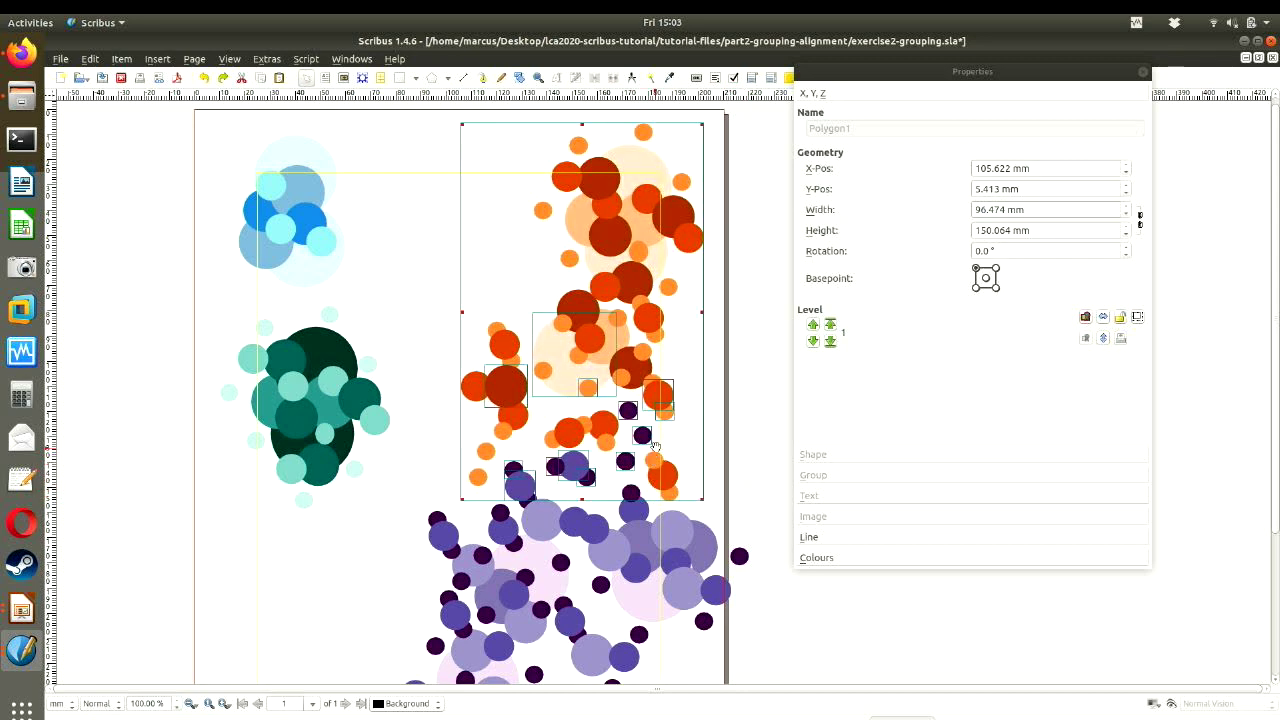
pyautogui.keyDown('shift'); pyautogui.click(664, 412); pyautogui.keyUp('shift')
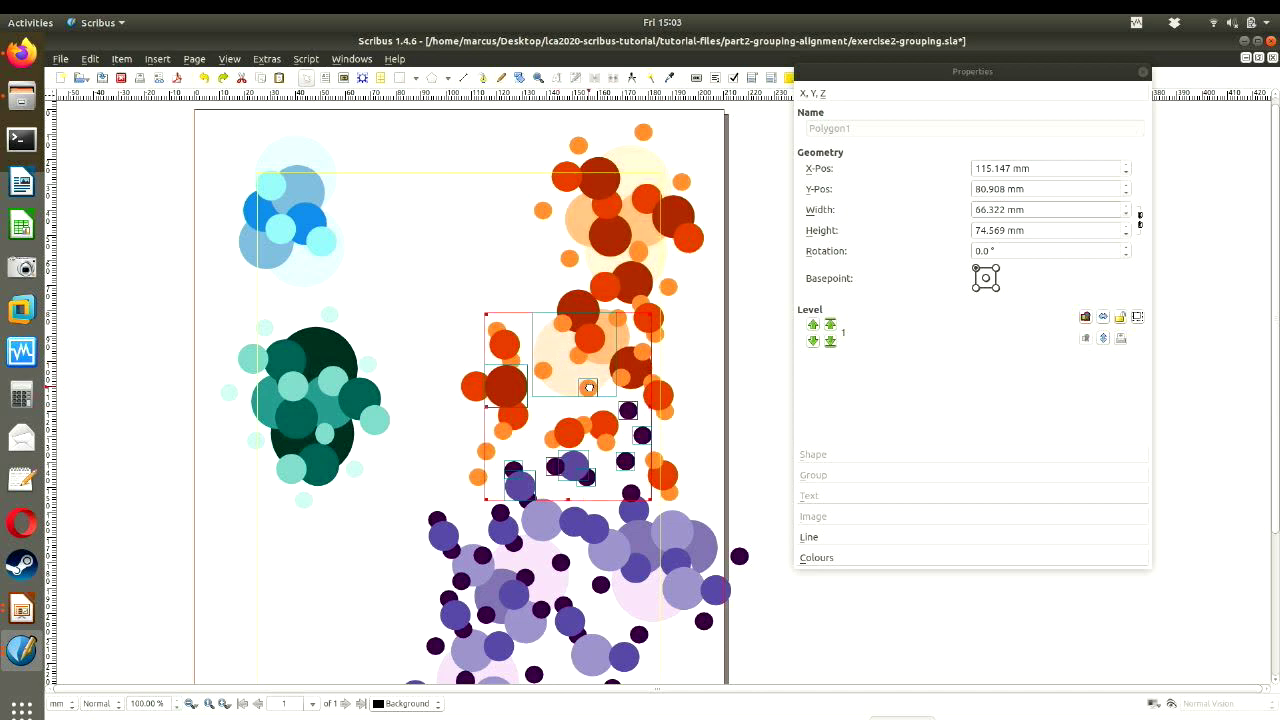
pyautogui.click(469, 235)
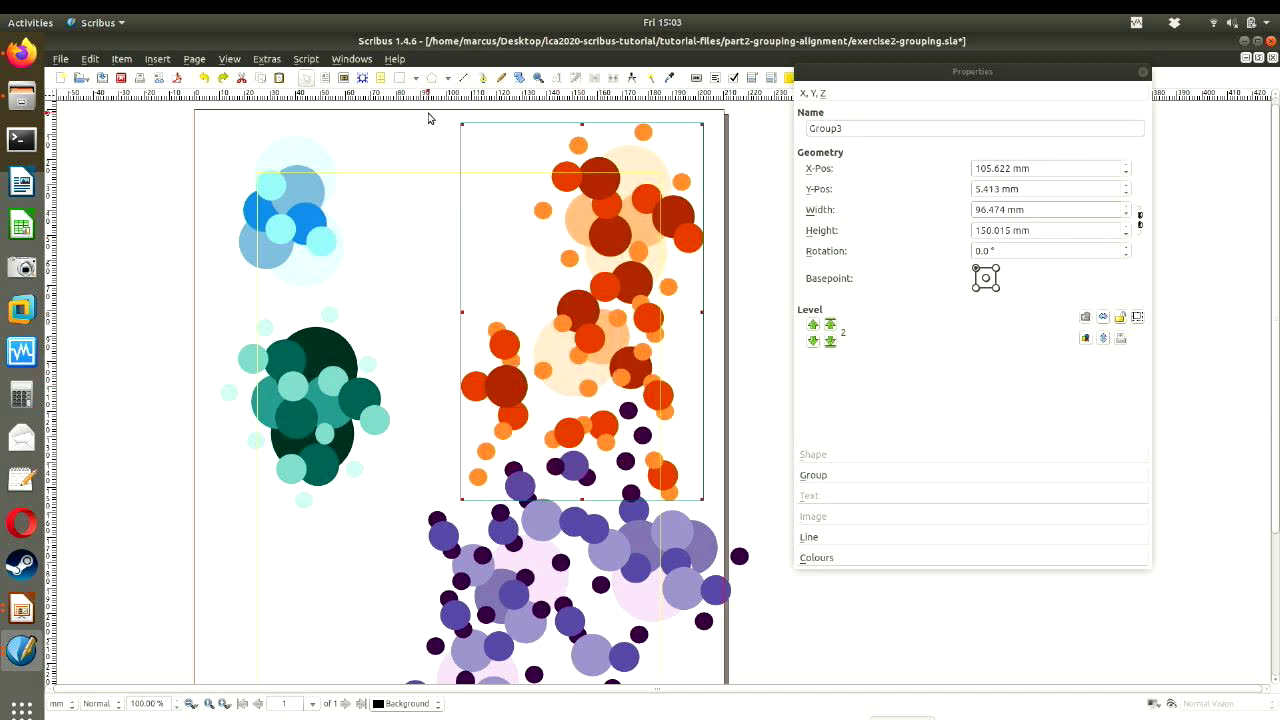
pyautogui.moveTo(421, 106); pyautogui.dragTo(721, 518)
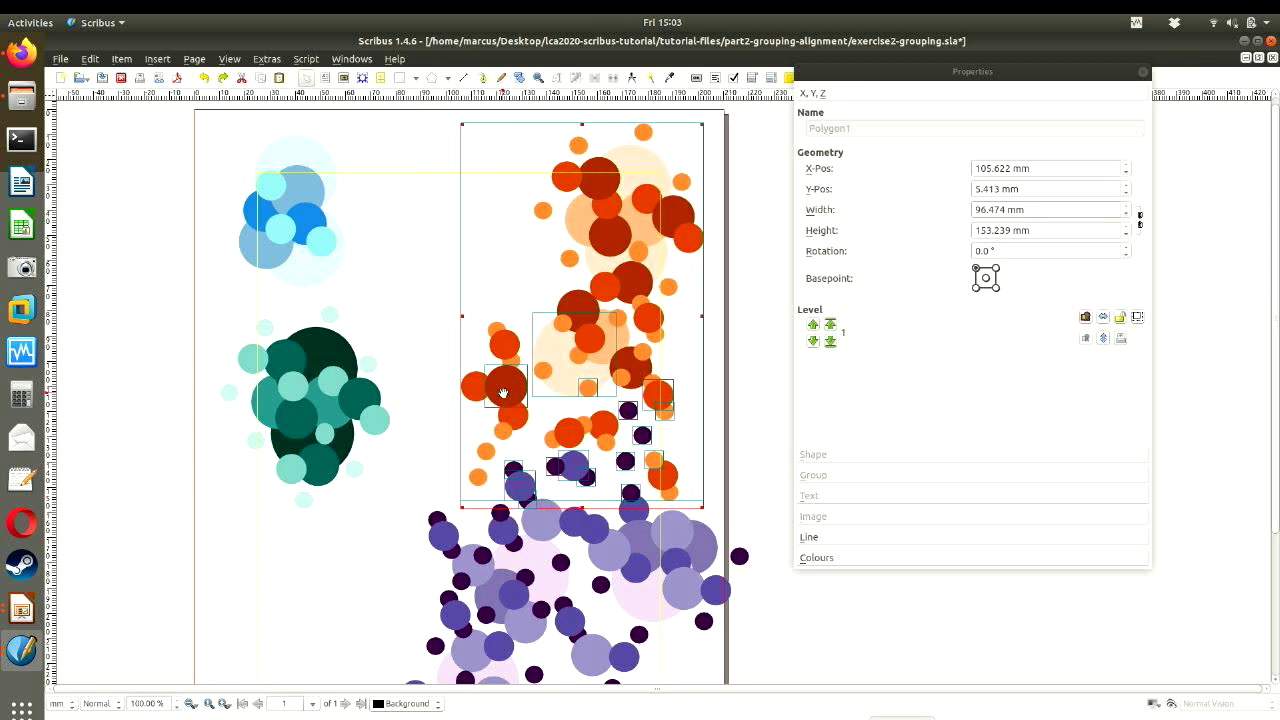
pyautogui.keyDown('shift'); pyautogui.click(548, 346); pyautogui.keyUp('shift')
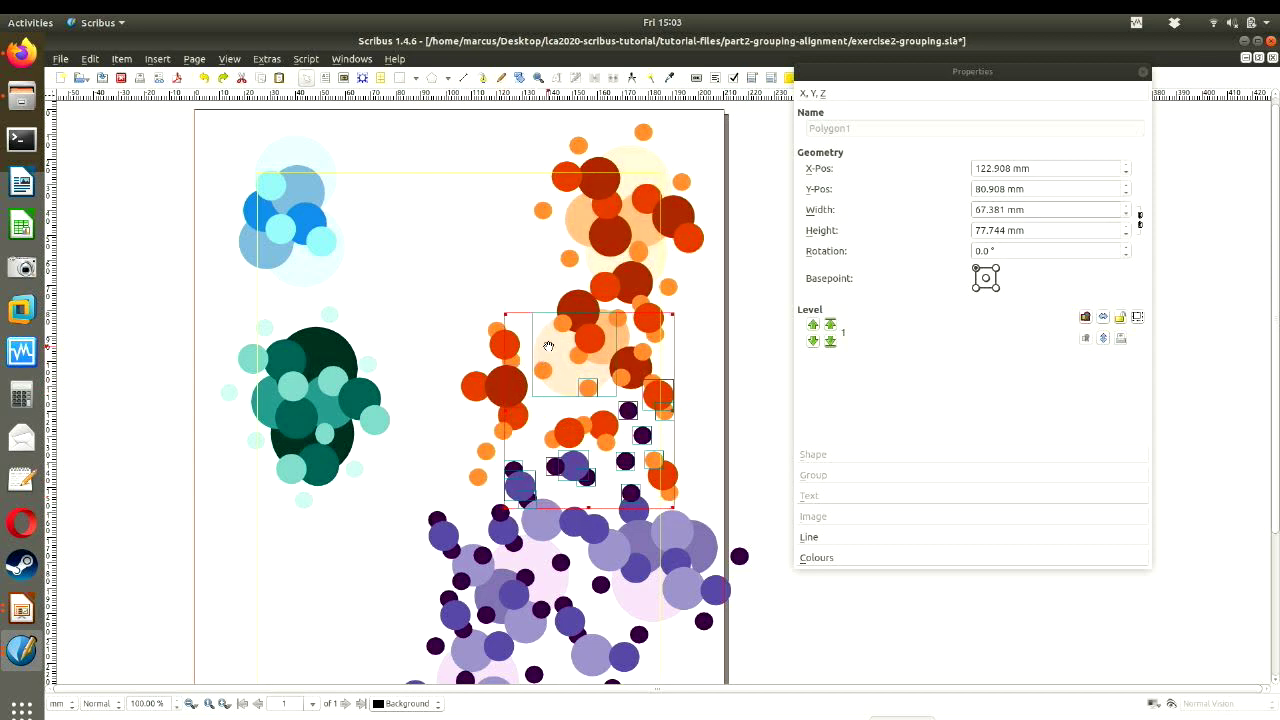
pyautogui.click(726, 357)
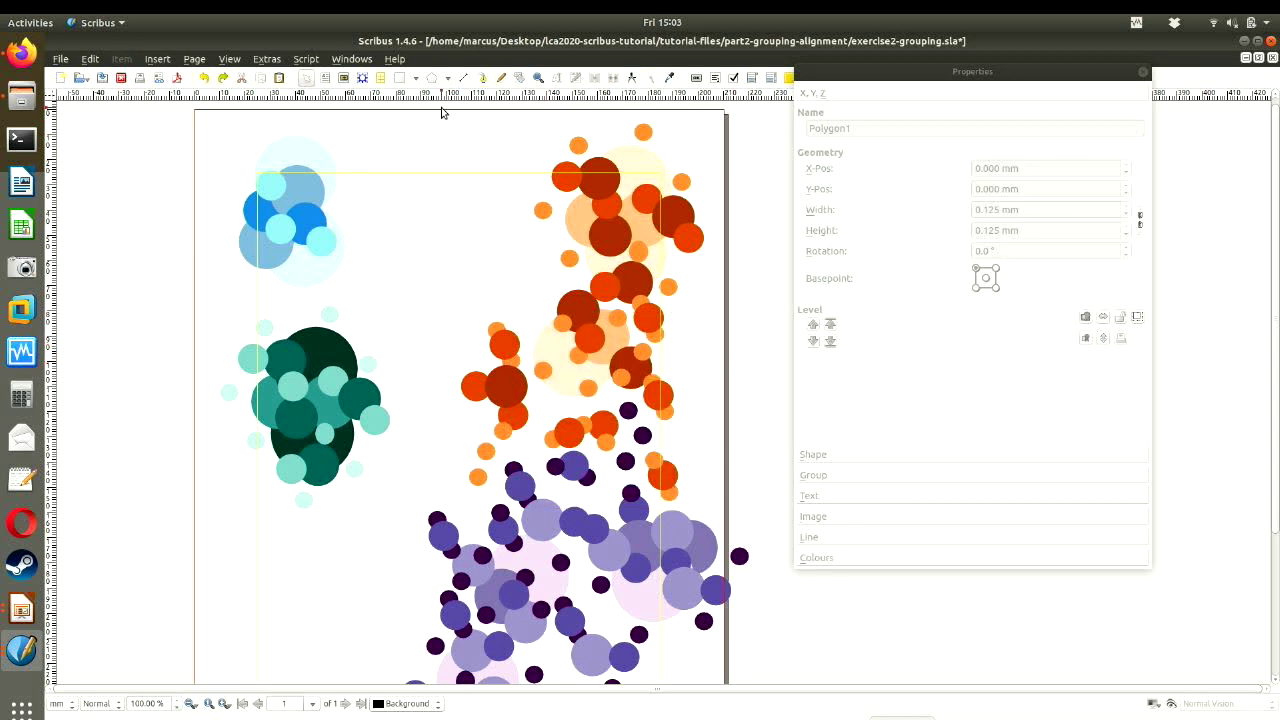
# - Group the orange group with the loose circles overlapping its area and move it past the page's upper edge to about X 107, Y -38 mm
pyautogui.moveTo(441, 108); pyautogui.dragTo(727, 520)
pyautogui.moveTo(656, 437); pyautogui.dragTo(612, 305)
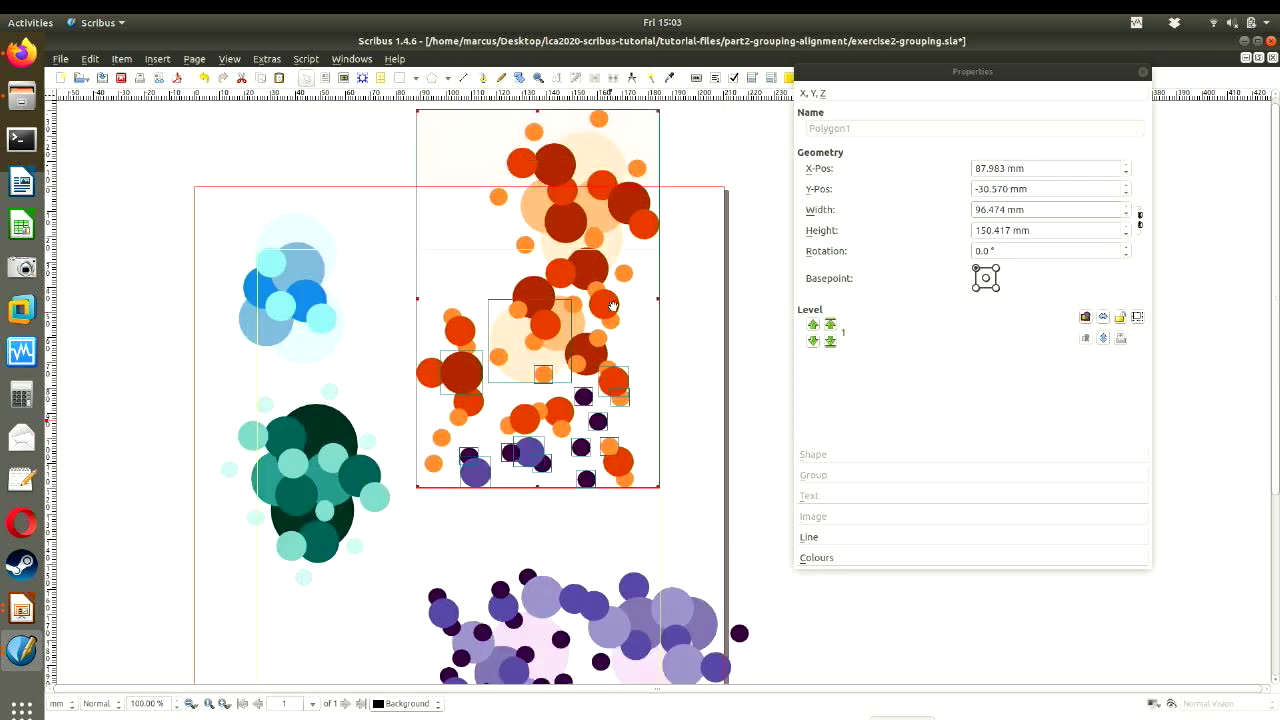
pyautogui.hotkey('ctrl', 'g')
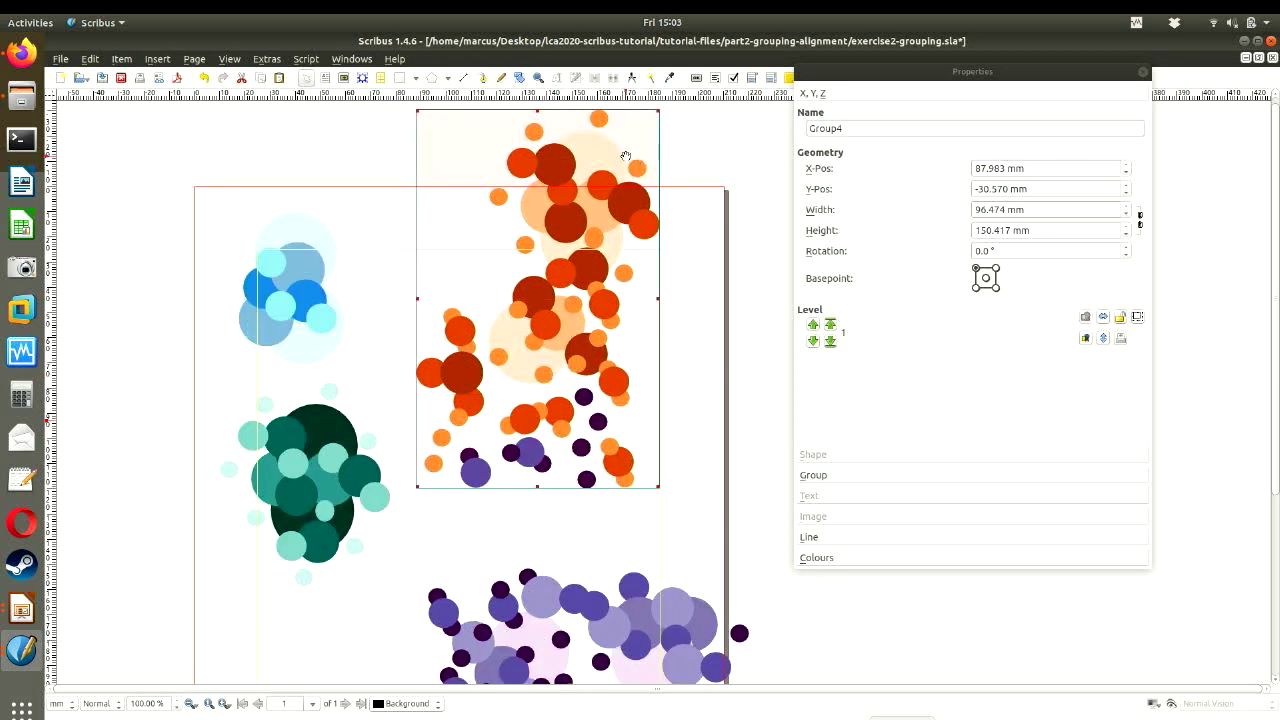
pyautogui.moveTo(562, 283); pyautogui.dragTo(612, 268)
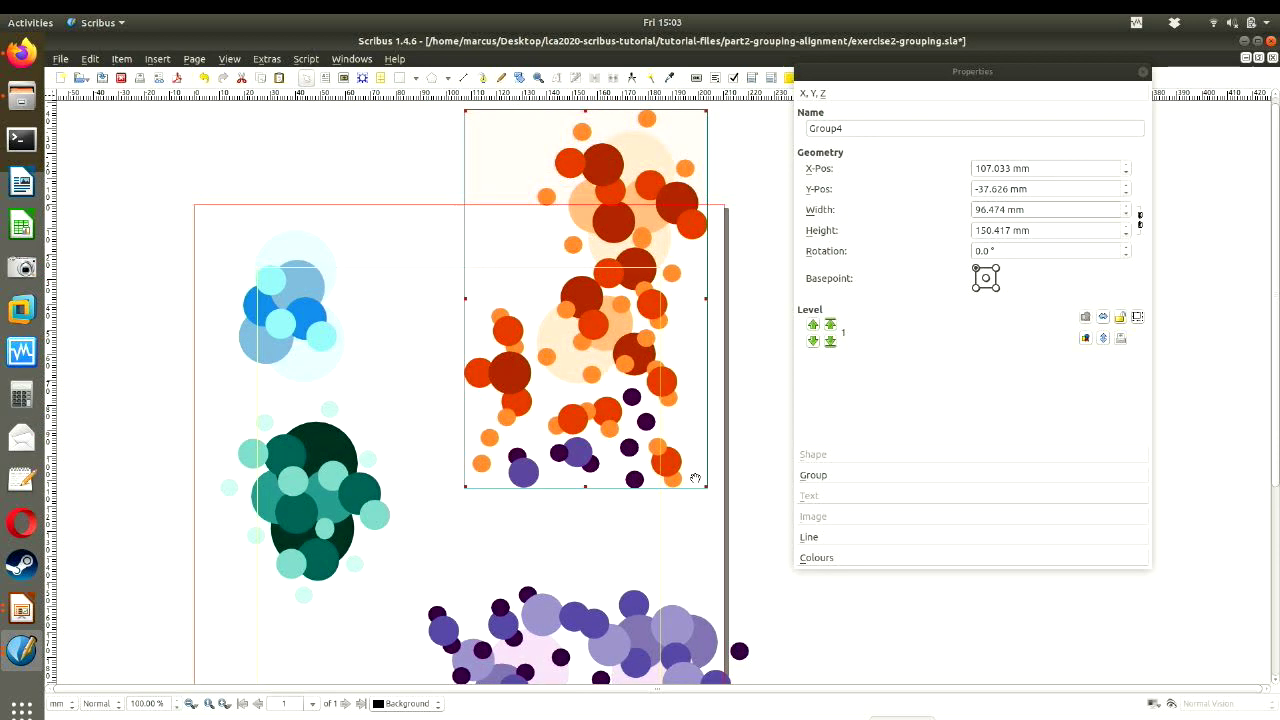
# - Ungroup the orange group and move the stray purple circles among its lower circles down to the purple cluster
pyautogui.click(1086, 342)
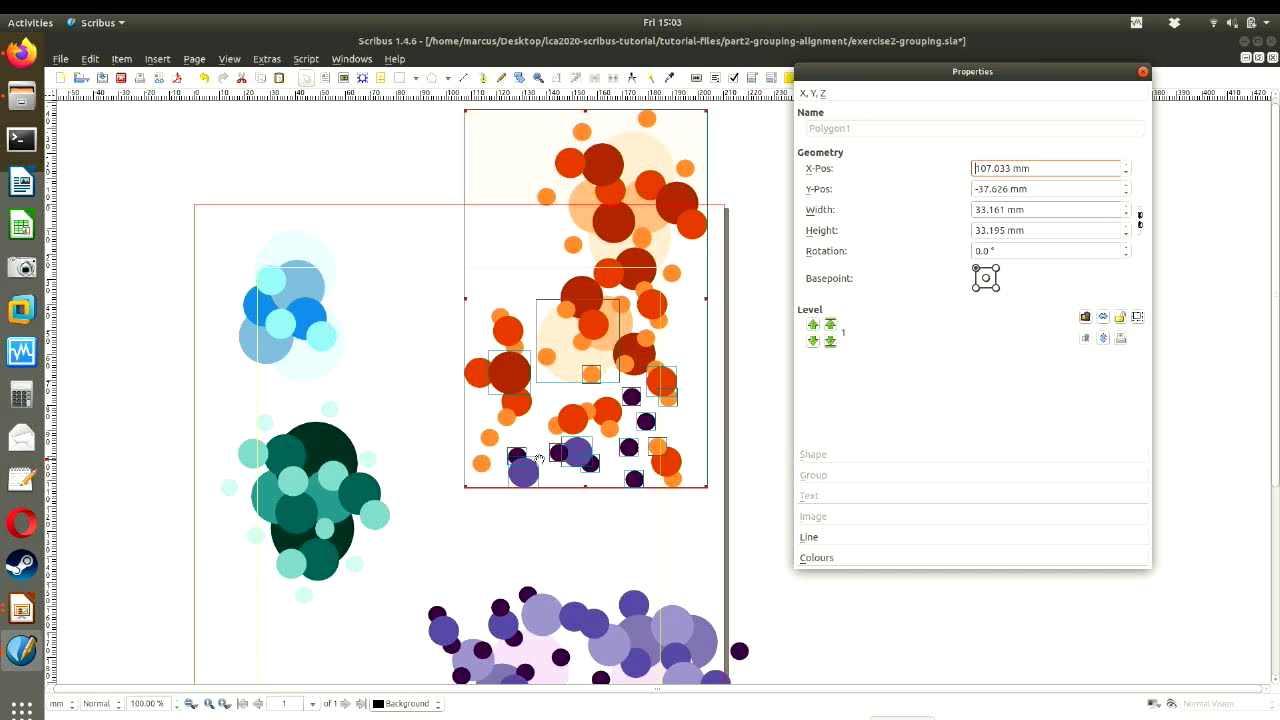
pyautogui.click(586, 552)
pyautogui.click(520, 480)
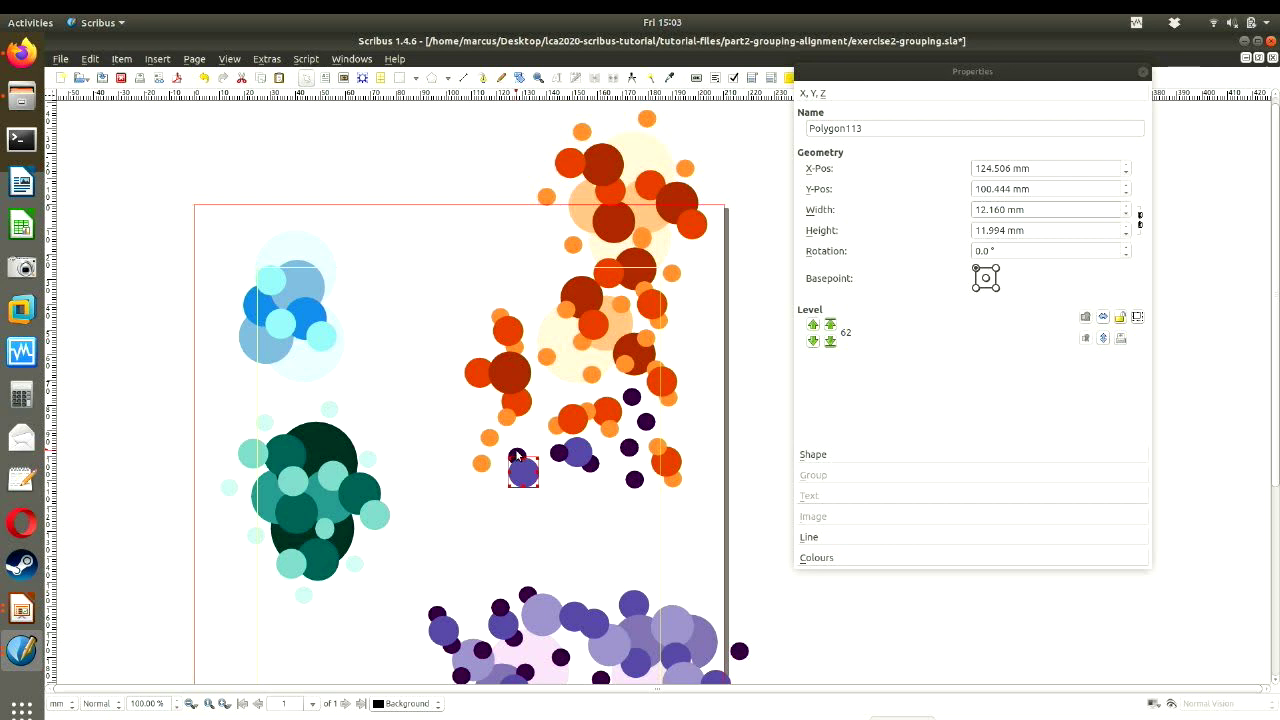
pyautogui.keyDown('shift'); pyautogui.click(516, 454); pyautogui.keyUp('shift')
pyautogui.keyDown('shift'); pyautogui.click(561, 456); pyautogui.keyUp('shift')
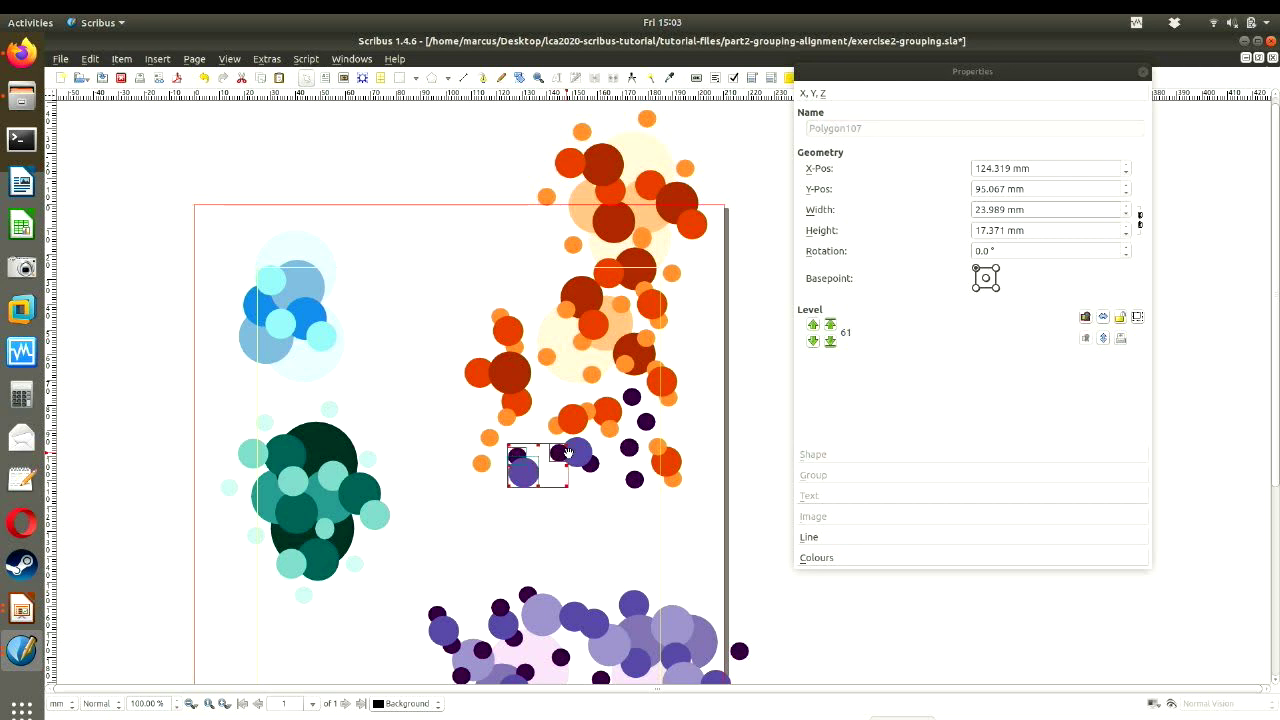
pyautogui.keyDown('shift'); pyautogui.click(577, 455); pyautogui.keyUp('shift')
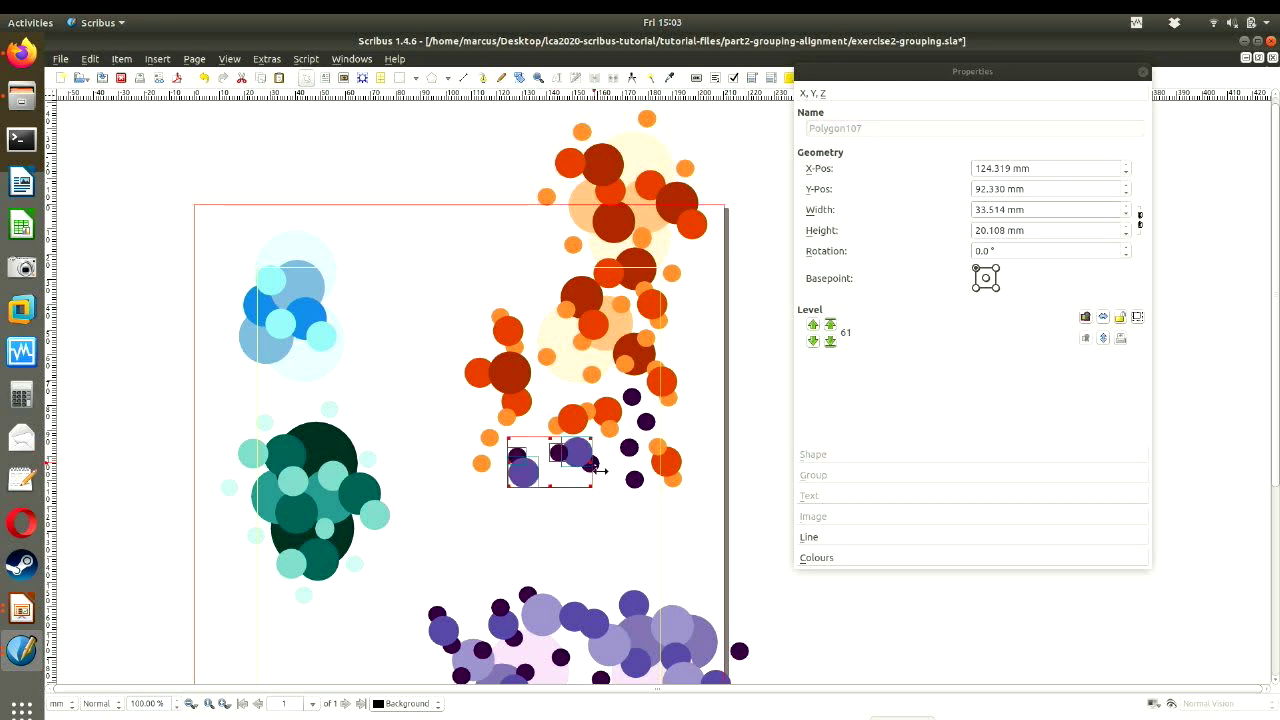
pyautogui.keyDown('shift'); pyautogui.click(634, 480); pyautogui.keyUp('shift')
pyautogui.keyDown('shift'); pyautogui.click(646, 421); pyautogui.keyUp('shift')
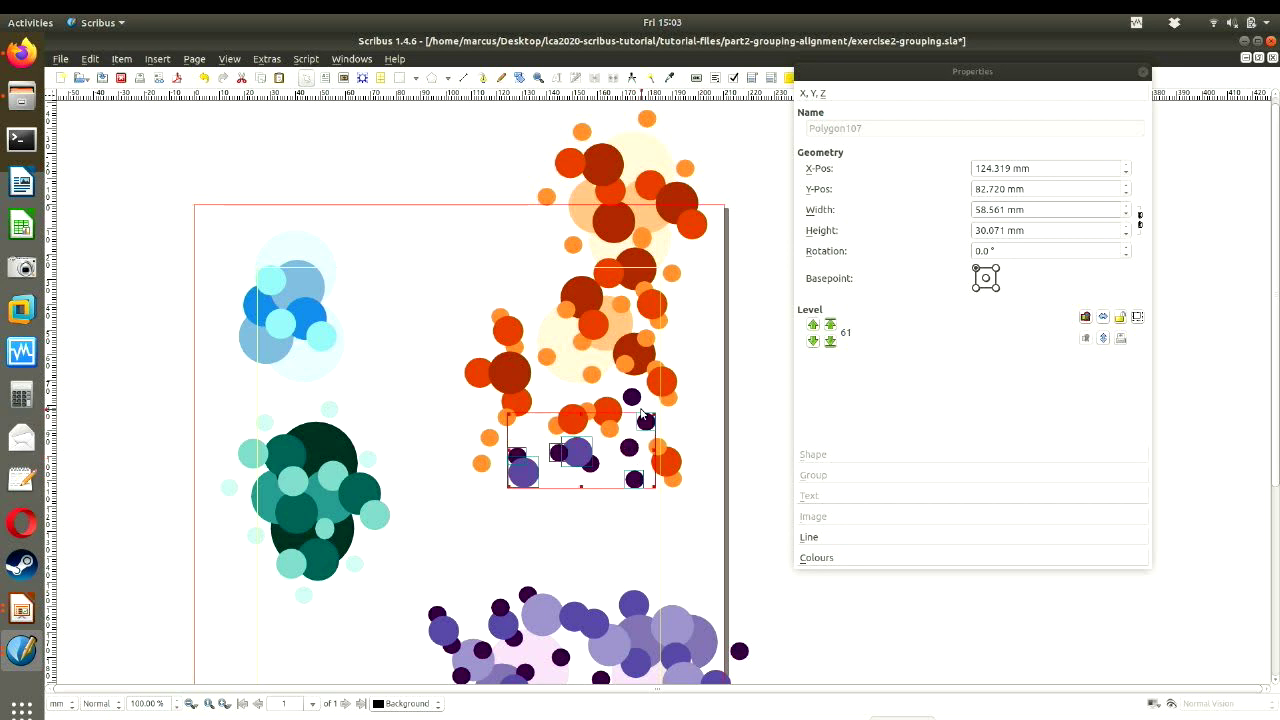
pyautogui.keyDown('shift'); pyautogui.click(632, 397); pyautogui.keyUp('shift')
pyautogui.moveTo(632, 397); pyautogui.dragTo(629, 528)
# - Move the remaining dark purple circles near the orange cluster's lower edge down to the purple cluster one by one
pyautogui.click(590, 463)
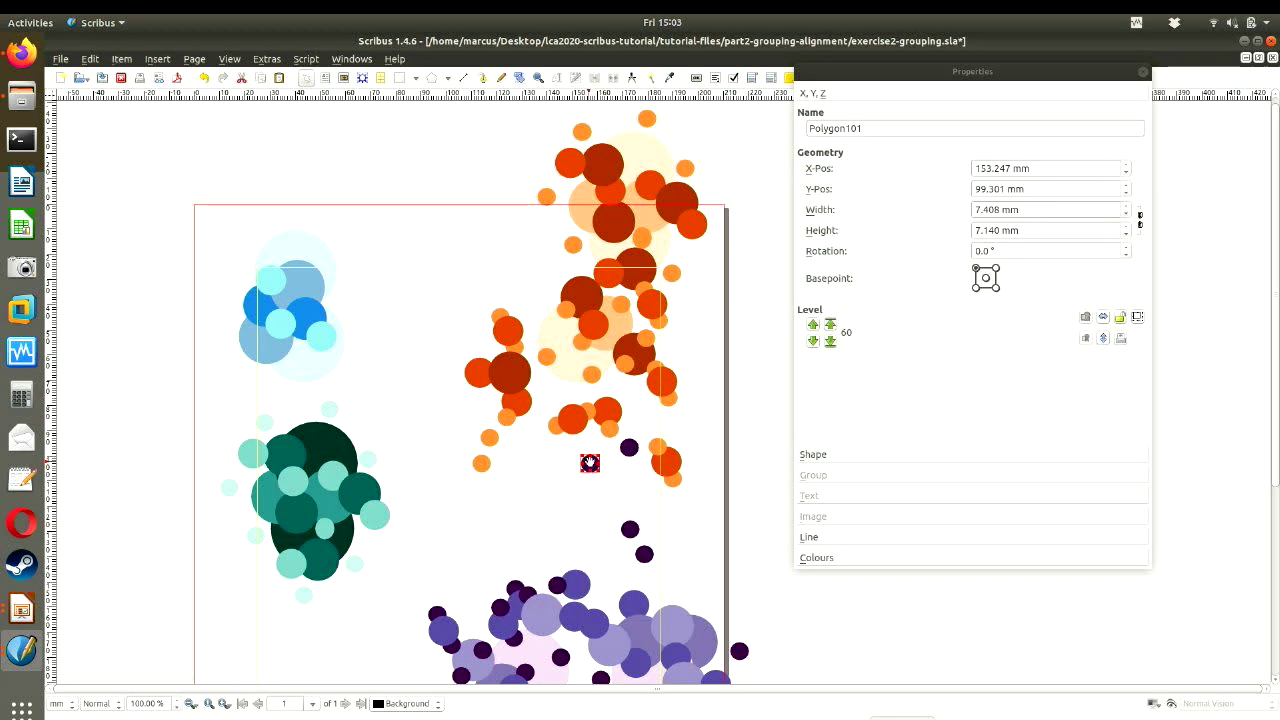
pyautogui.keyDown('shift'); pyautogui.click(628, 448); pyautogui.keyUp('shift')
pyautogui.moveTo(589, 463); pyautogui.dragTo(611, 565)
pyautogui.click(629, 448)
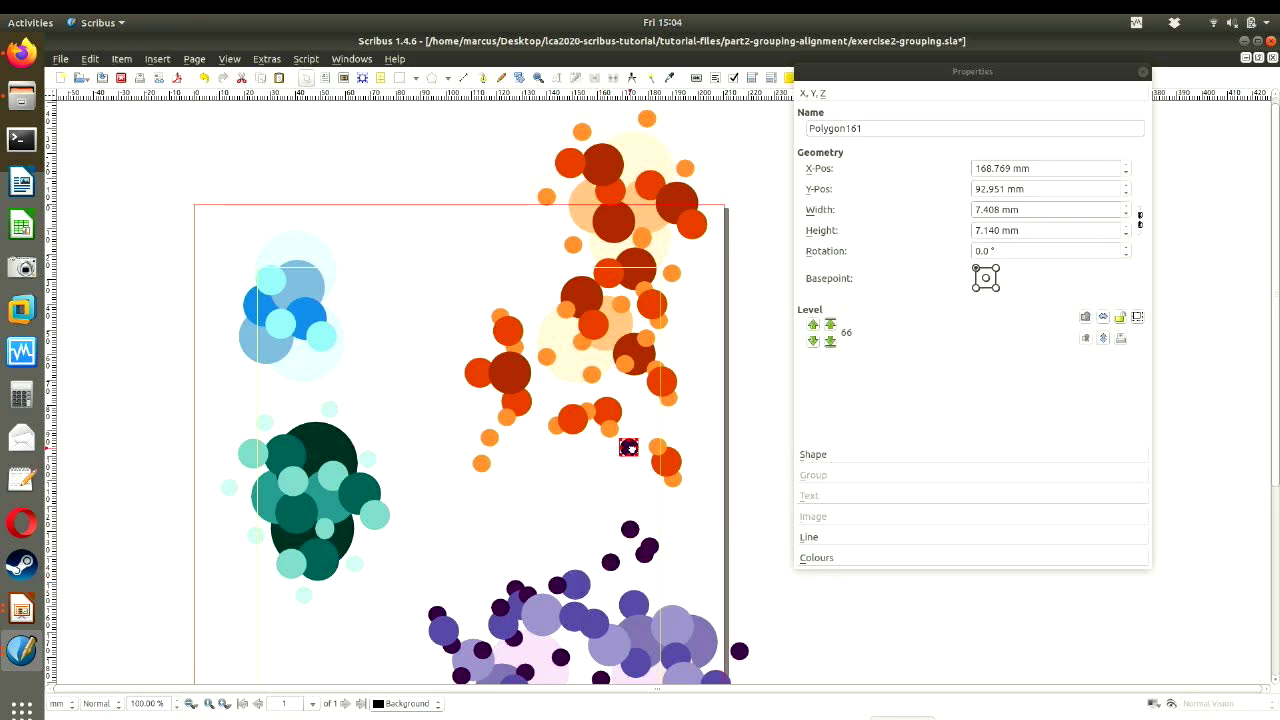
pyautogui.moveTo(629, 448); pyautogui.dragTo(636, 579)
pyautogui.click(697, 509)
pyautogui.click(629, 448)
pyautogui.moveTo(629, 448); pyautogui.dragTo(584, 587)
pyautogui.click(748, 641)
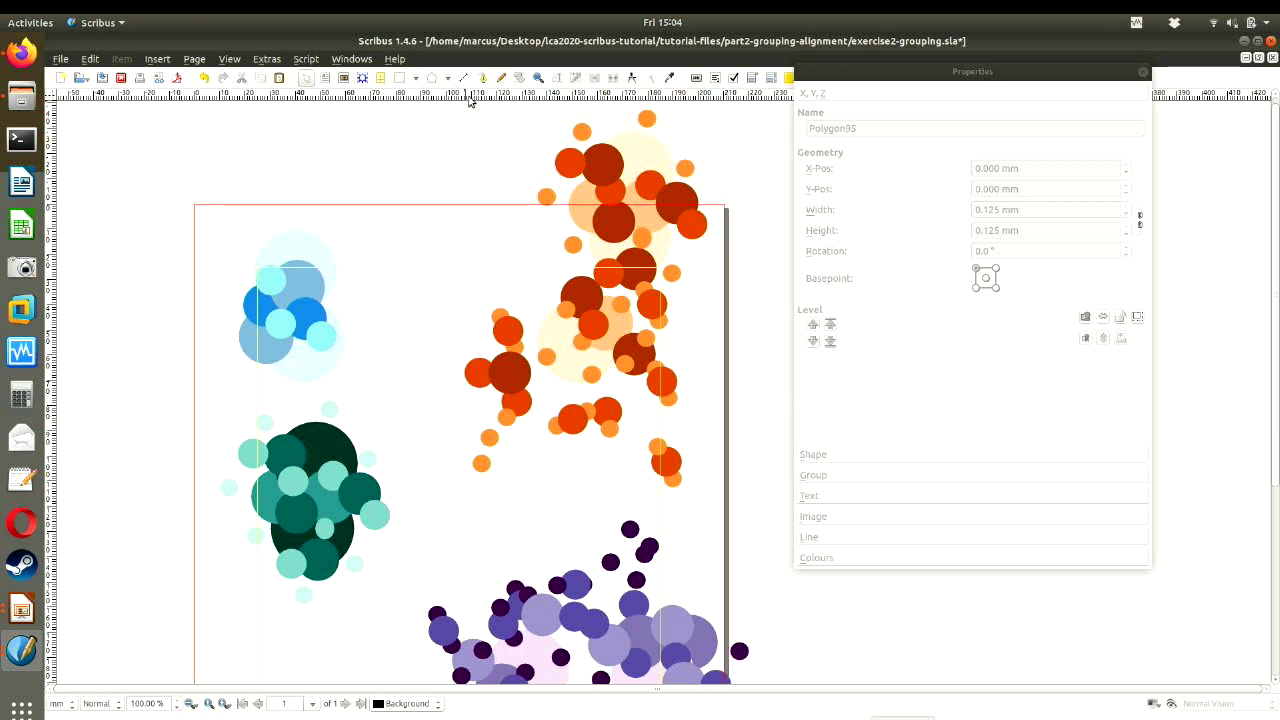
# - Group all the orange circles and move the group away and back to about X 105, Y -42 mm
pyautogui.moveTo(446, 109); pyautogui.dragTo(737, 523)
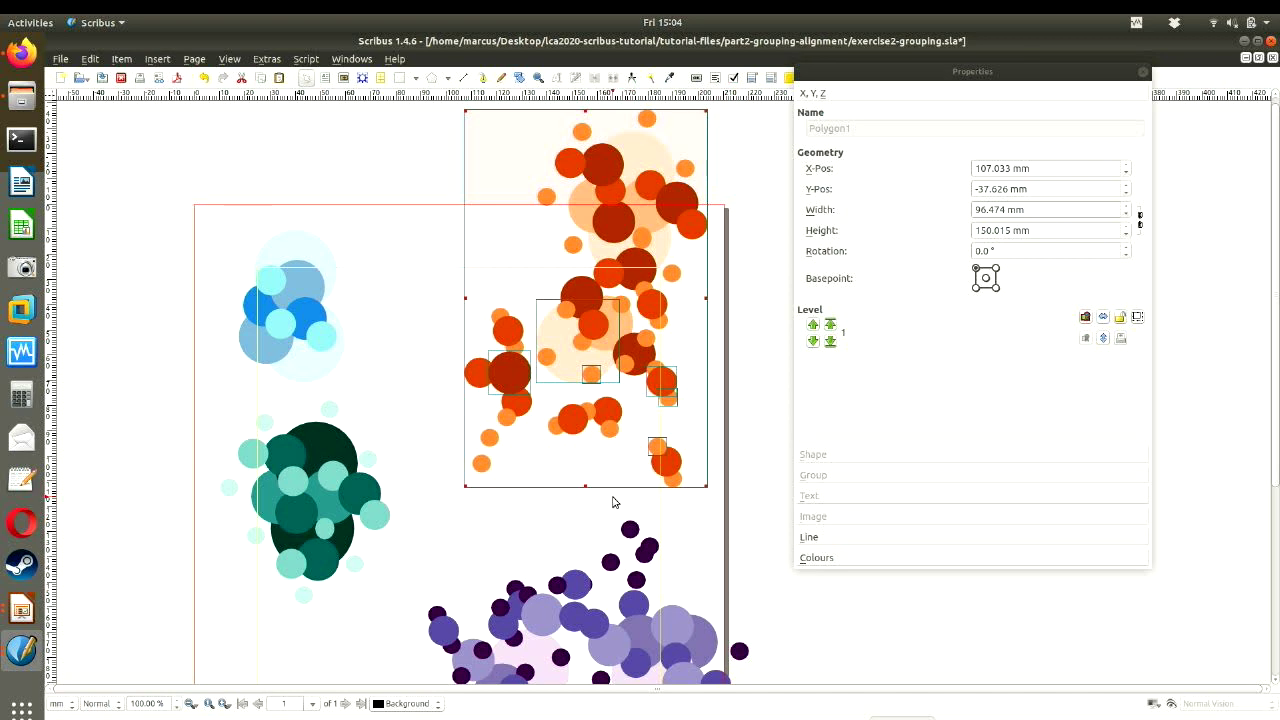
pyautogui.hotkey('ctrl', 'g')
pyautogui.moveTo(645, 240); pyautogui.dragTo(525, 256)
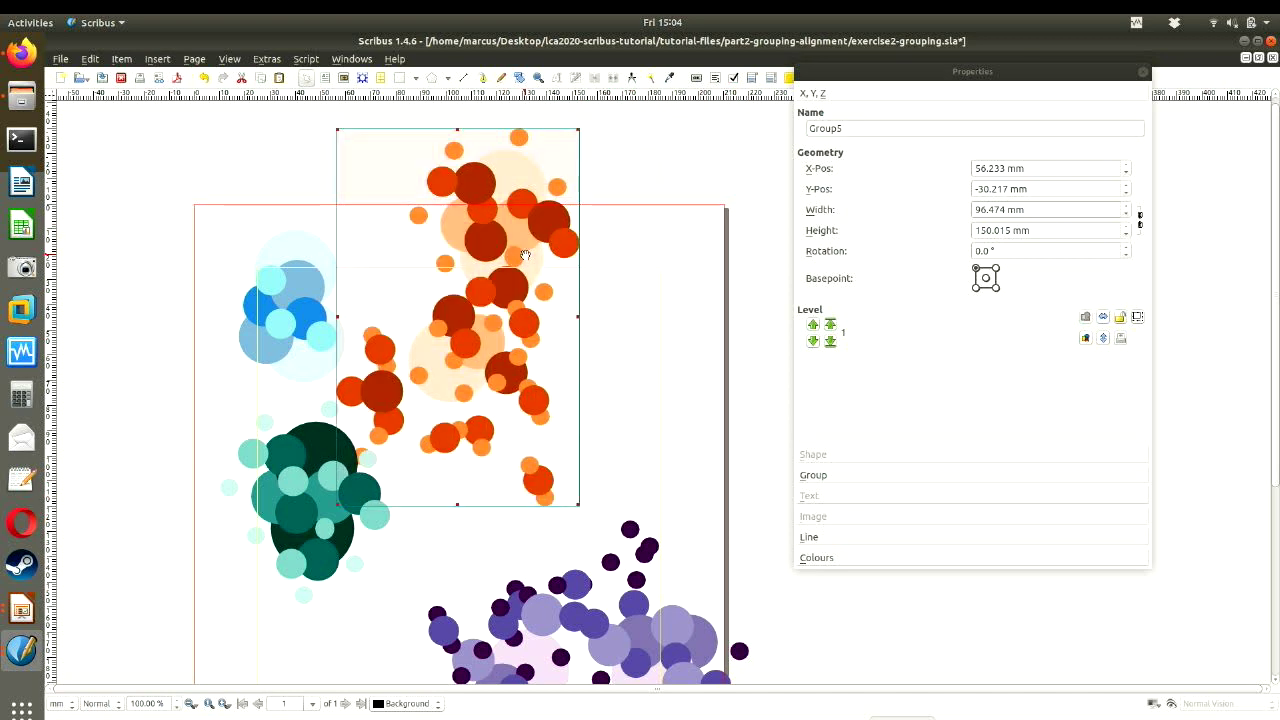
pyautogui.moveTo(557, 306); pyautogui.dragTo(620, 265)
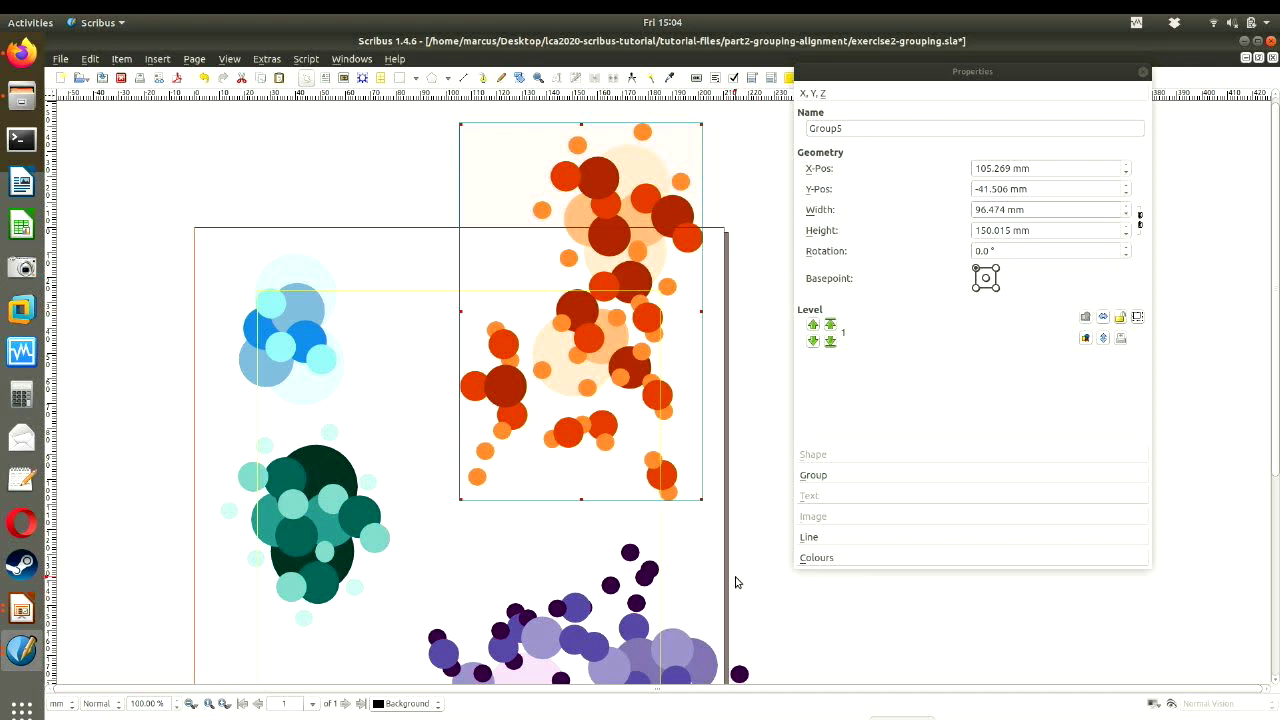
# - Ungroup the orange group and the group nested inside it into single circles
pyautogui.click(1086, 340)
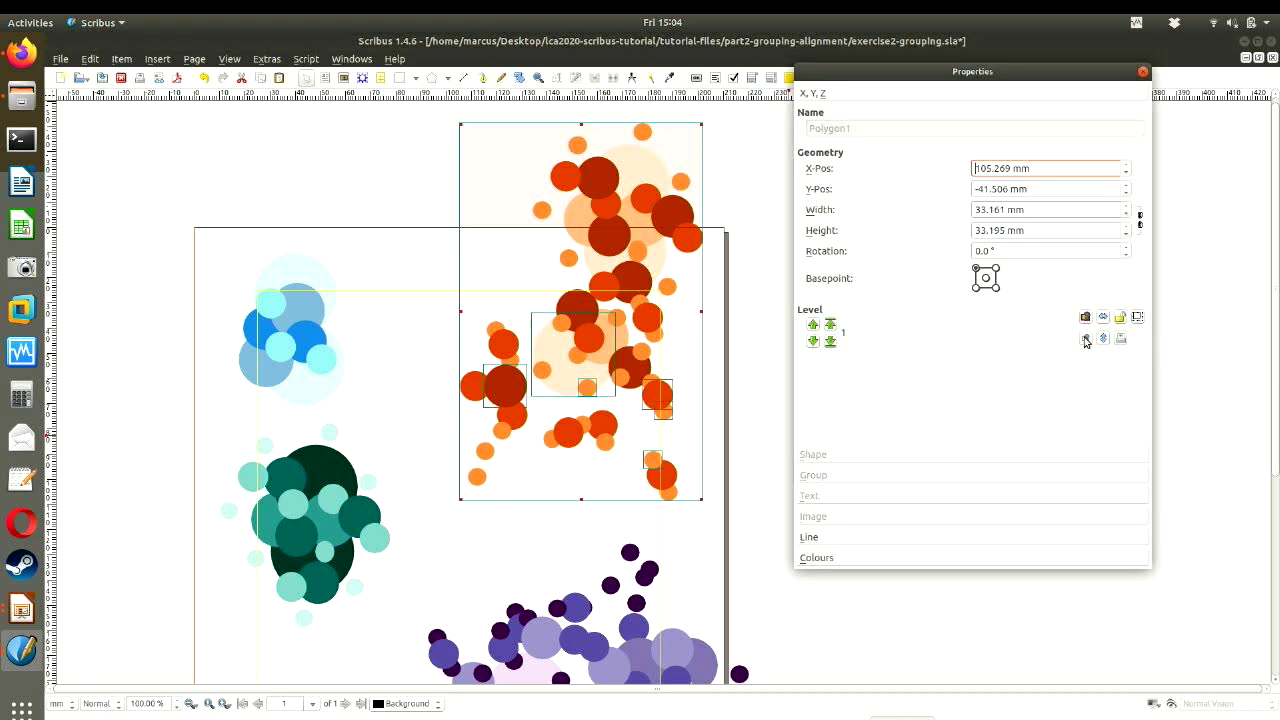
pyautogui.click(763, 453)
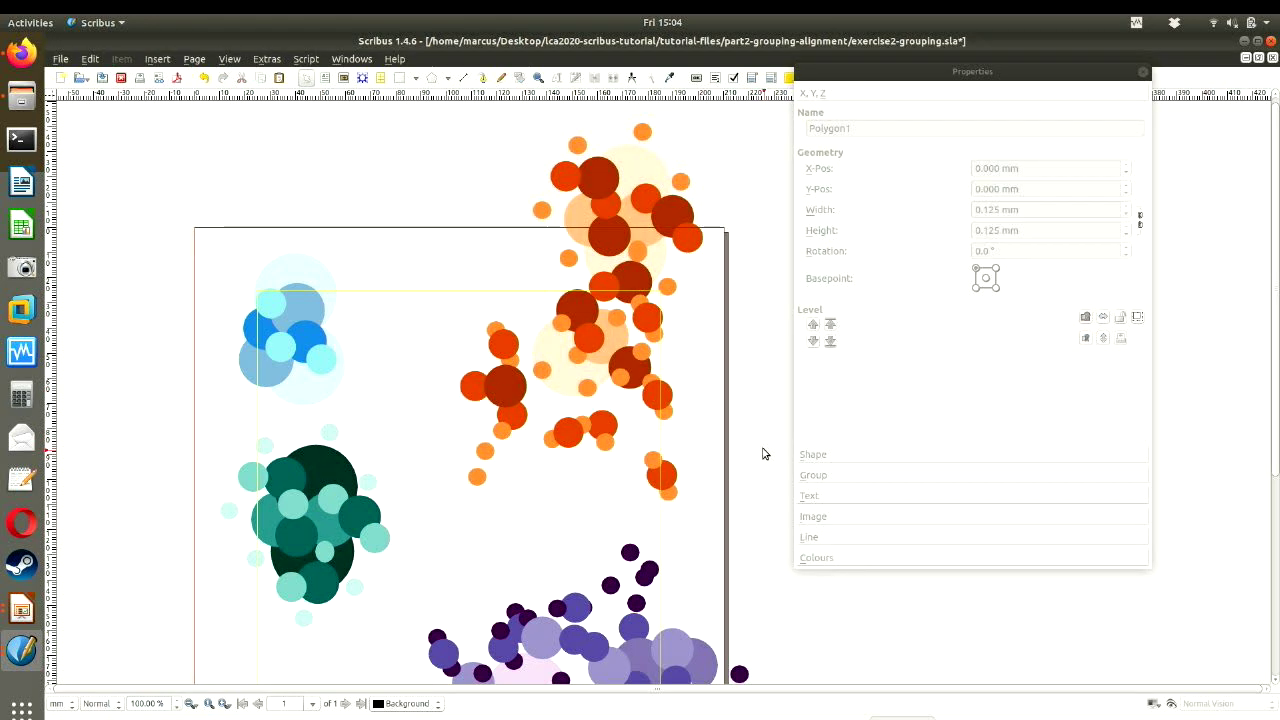
pyautogui.click(580, 143)
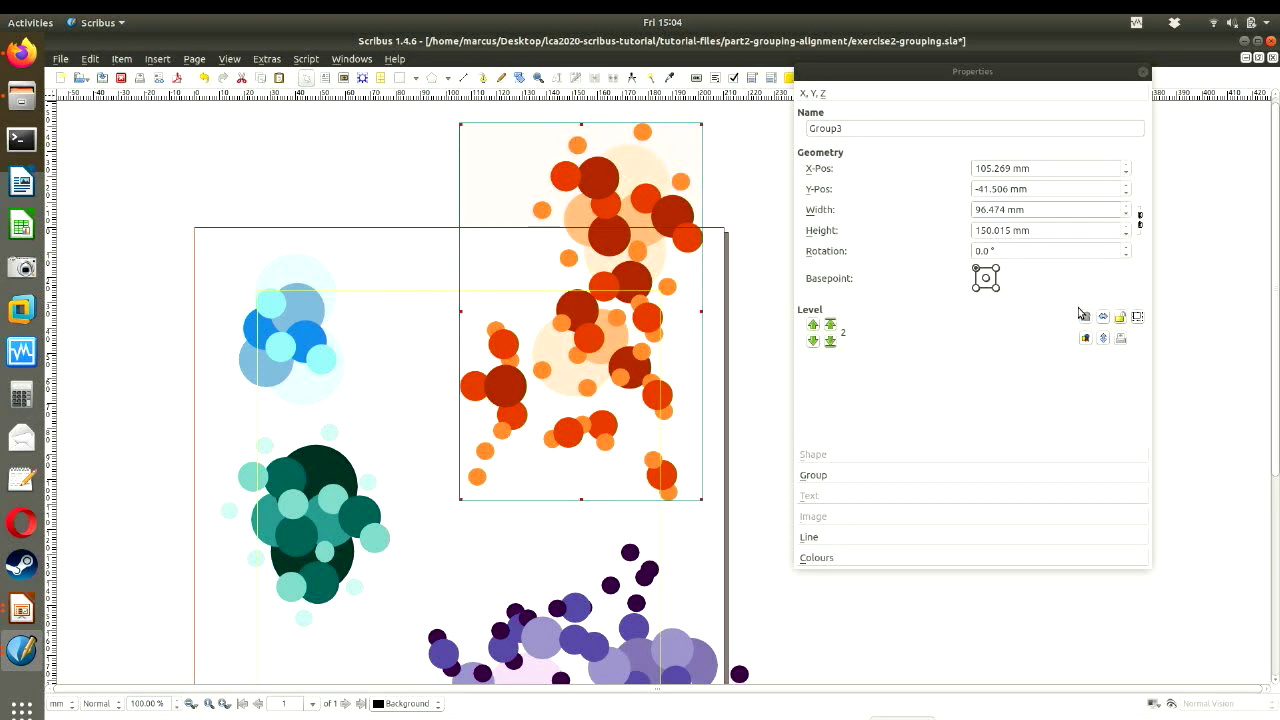
pyautogui.click(1083, 338)
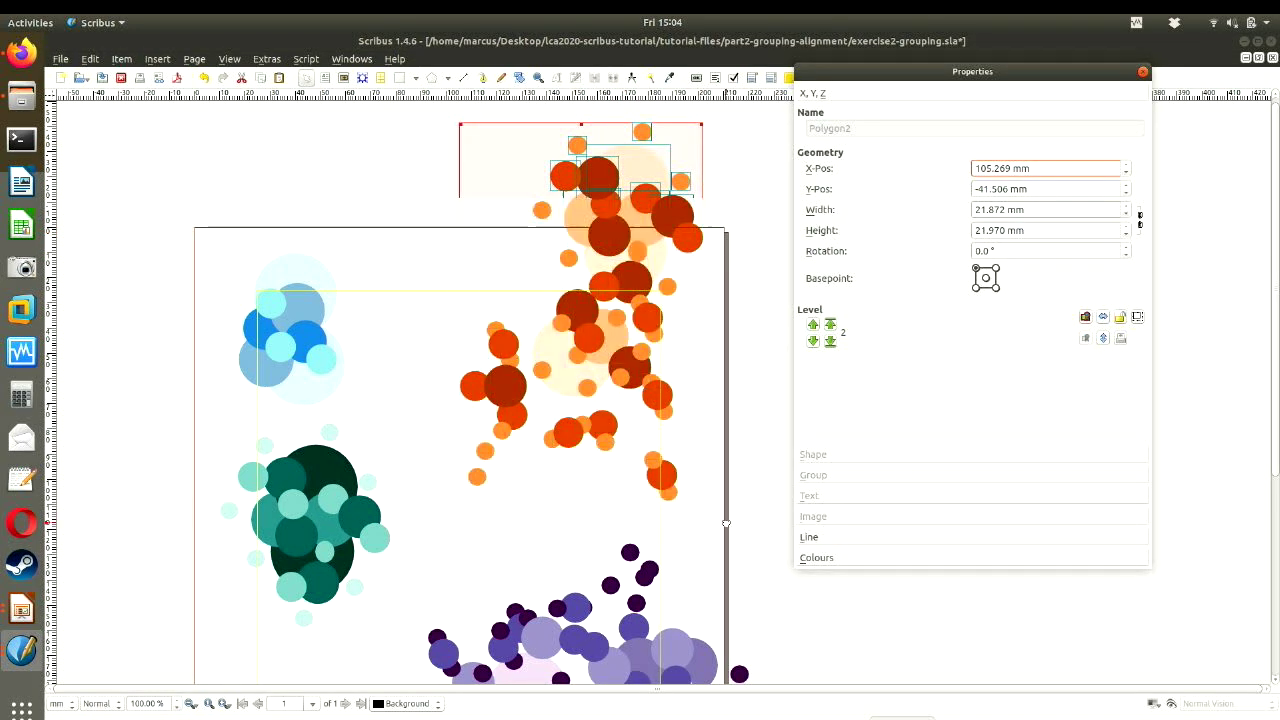
# - Select small light orange circles around the orange cluster, from its upper edge down to its lowest circles
pyautogui.click(541, 209)
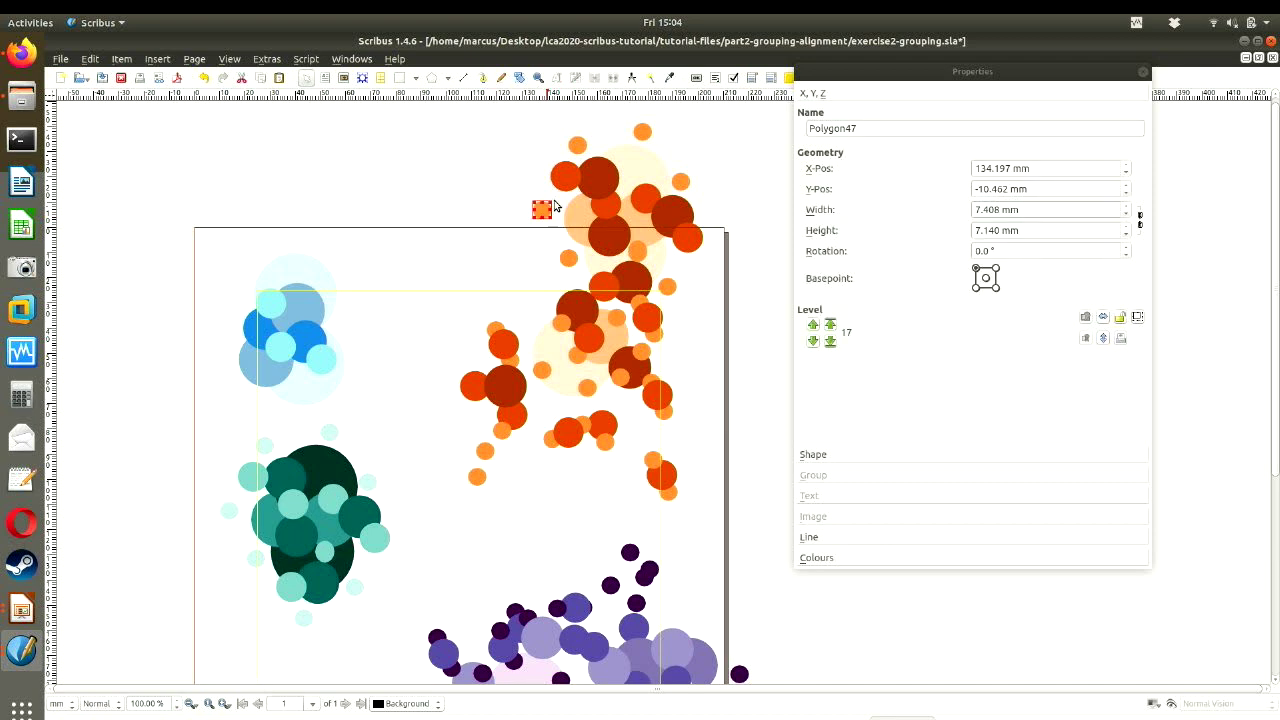
pyautogui.keyDown('shift'); pyautogui.click(583, 148); pyautogui.keyUp('shift')
pyautogui.keyDown('shift'); pyautogui.click(646, 138); pyautogui.keyUp('shift')
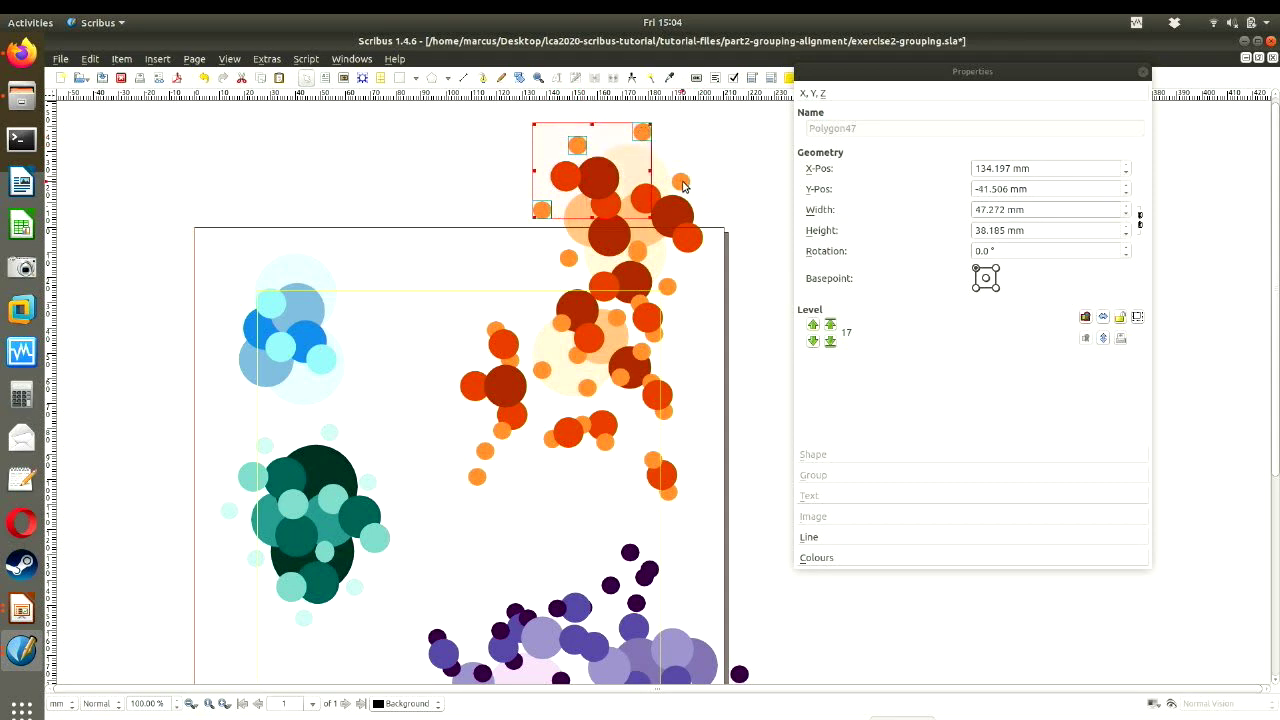
pyautogui.keyDown('shift'); pyautogui.click(683, 186); pyautogui.keyUp('shift')
pyautogui.keyDown('shift'); pyautogui.click(637, 250); pyautogui.keyUp('shift')
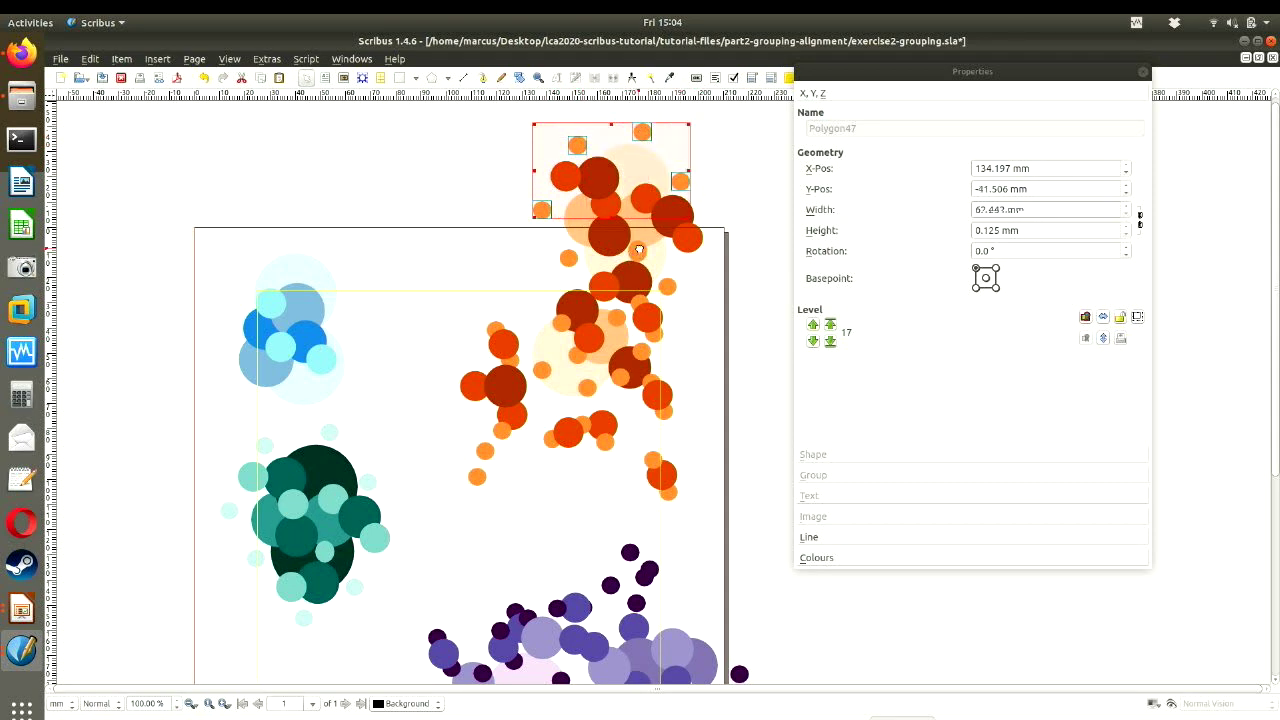
pyautogui.keyDown('shift'); pyautogui.click(568, 257); pyautogui.keyUp('shift')
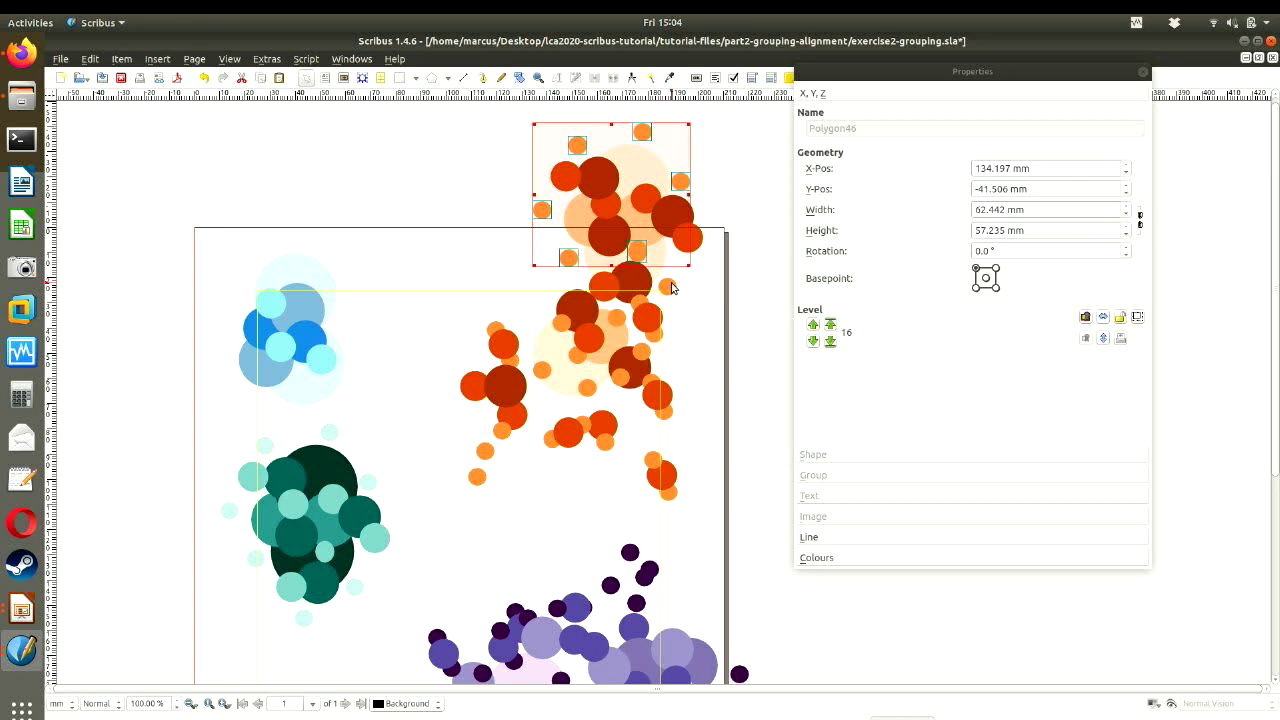
pyautogui.keyDown('shift'); pyautogui.click(669, 287); pyautogui.keyUp('shift')
pyautogui.keyDown('shift'); pyautogui.click(563, 322); pyautogui.keyUp('shift')
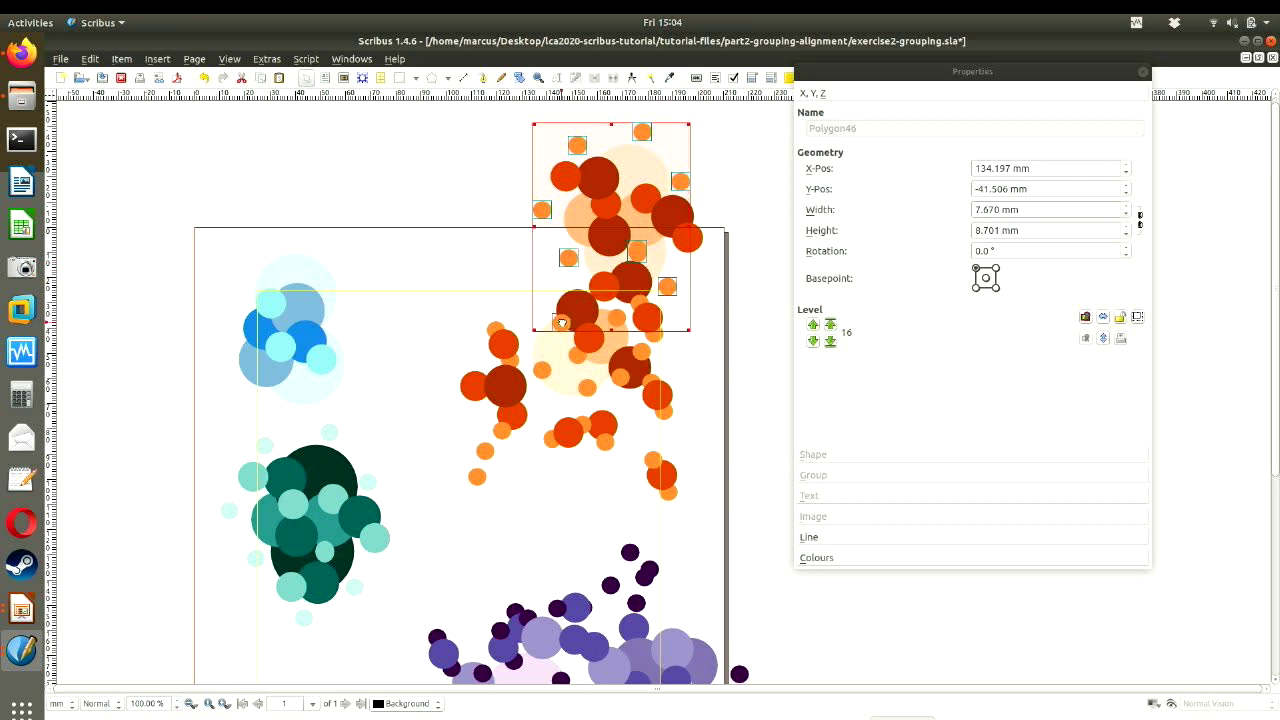
pyautogui.keyDown('shift'); pyautogui.click(542, 369); pyautogui.keyUp('shift')
pyautogui.keyDown('shift'); pyautogui.click(502, 433); pyautogui.keyUp('shift')
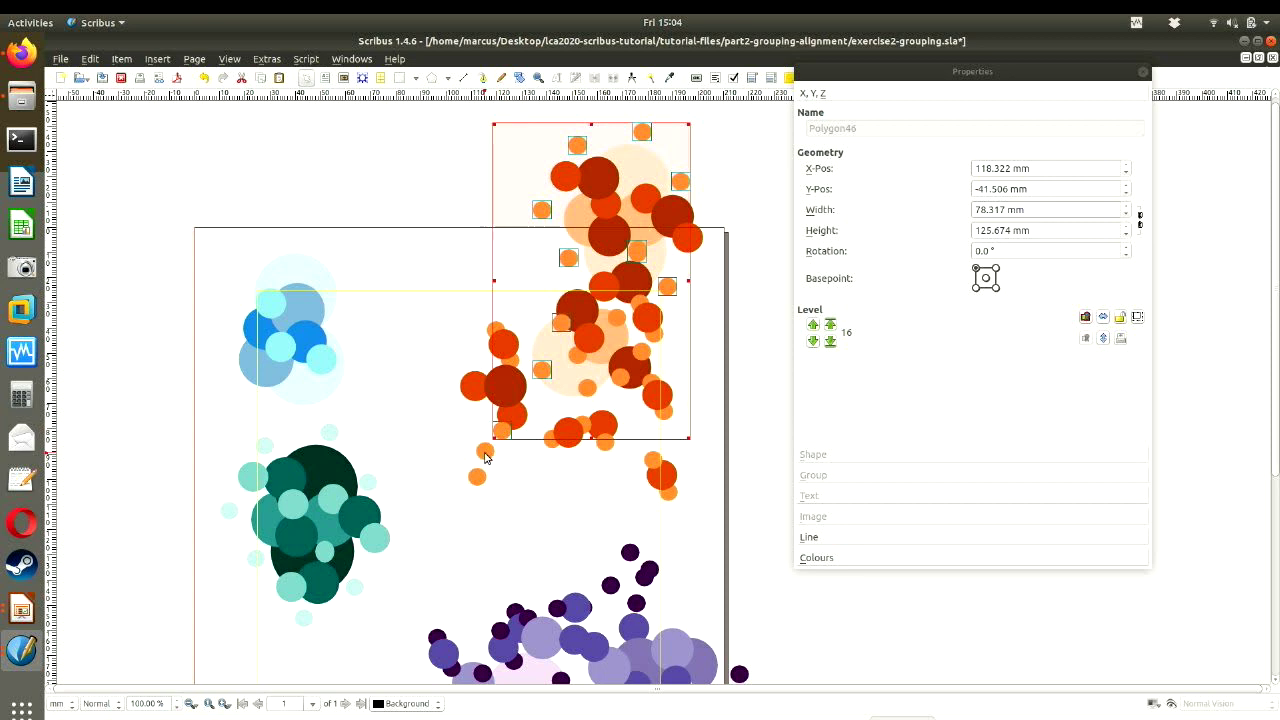
pyautogui.keyDown('shift'); pyautogui.click(485, 455); pyautogui.keyUp('shift')
pyautogui.keyDown('shift'); pyautogui.click(477, 477); pyautogui.keyUp('shift')
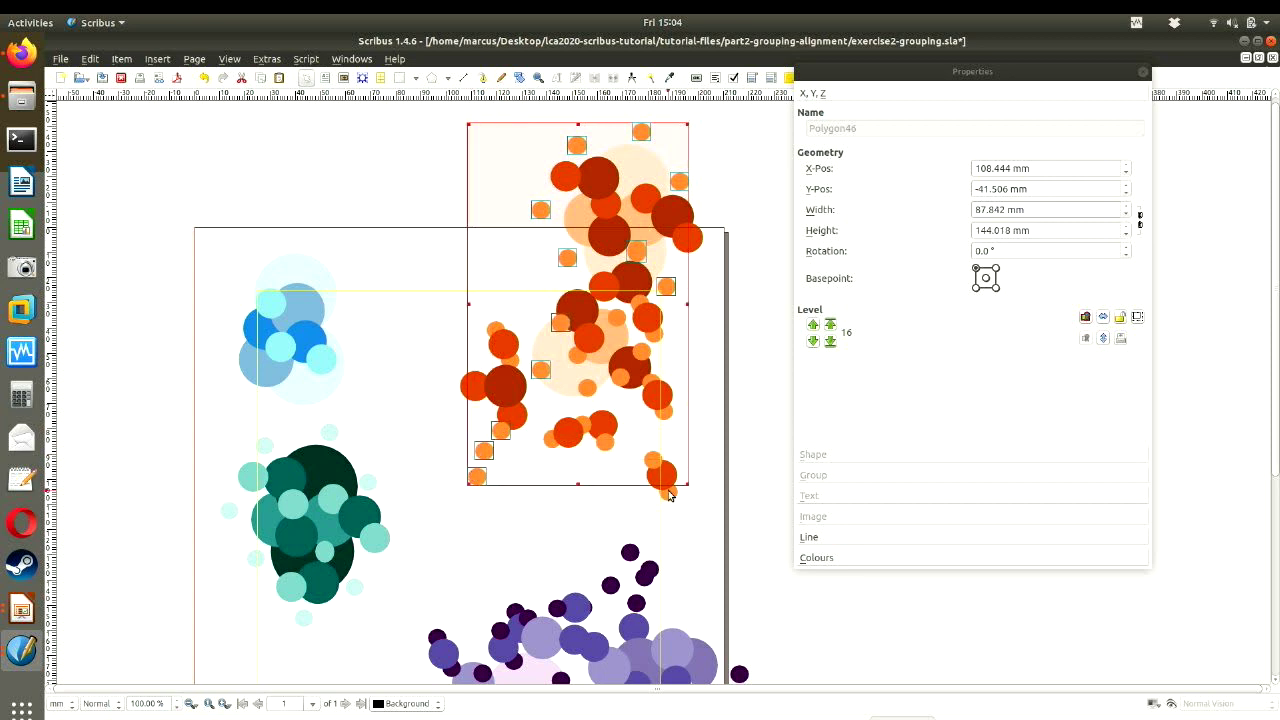
pyautogui.keyDown('shift'); pyautogui.click(668, 491); pyautogui.keyUp('shift')
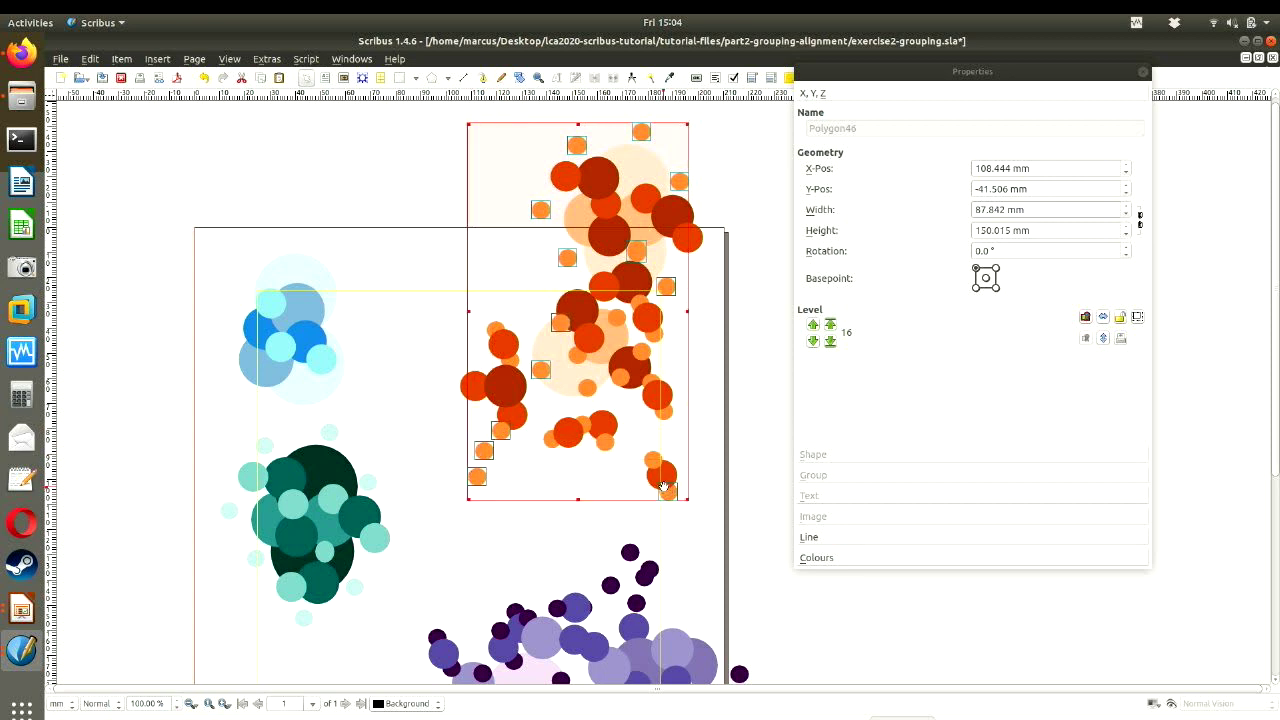
pyautogui.keyDown('shift'); pyautogui.click(606, 443); pyautogui.keyUp('shift')
# - Group the selected light orange circles and set the group's fill colour to Black
pyautogui.click(971, 560)
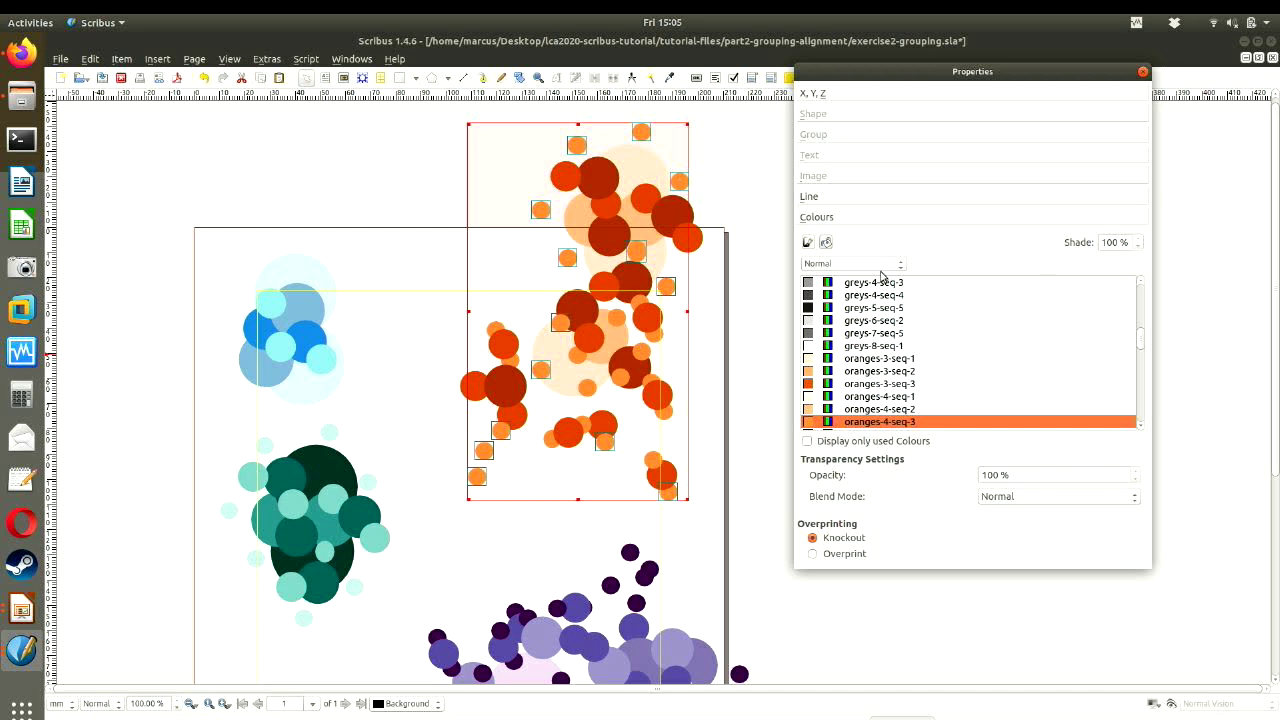
pyautogui.hotkey('ctrl', 'g')
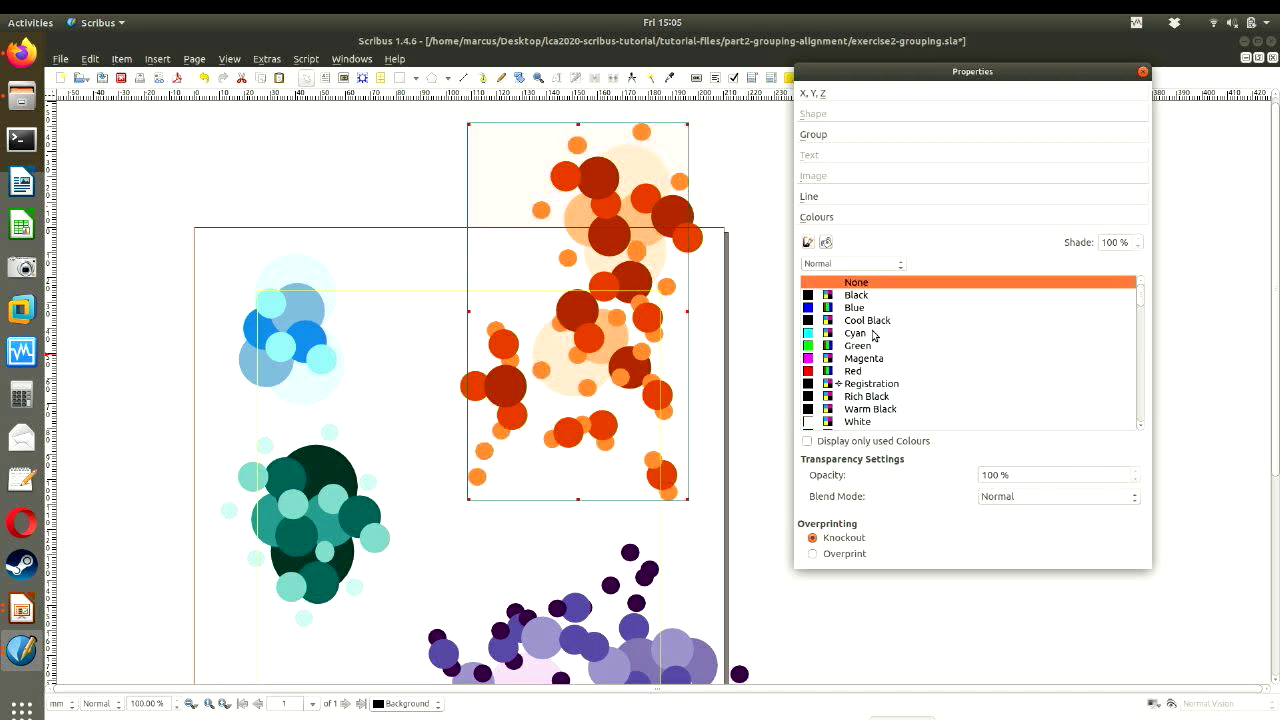
pyautogui.click(858, 295)
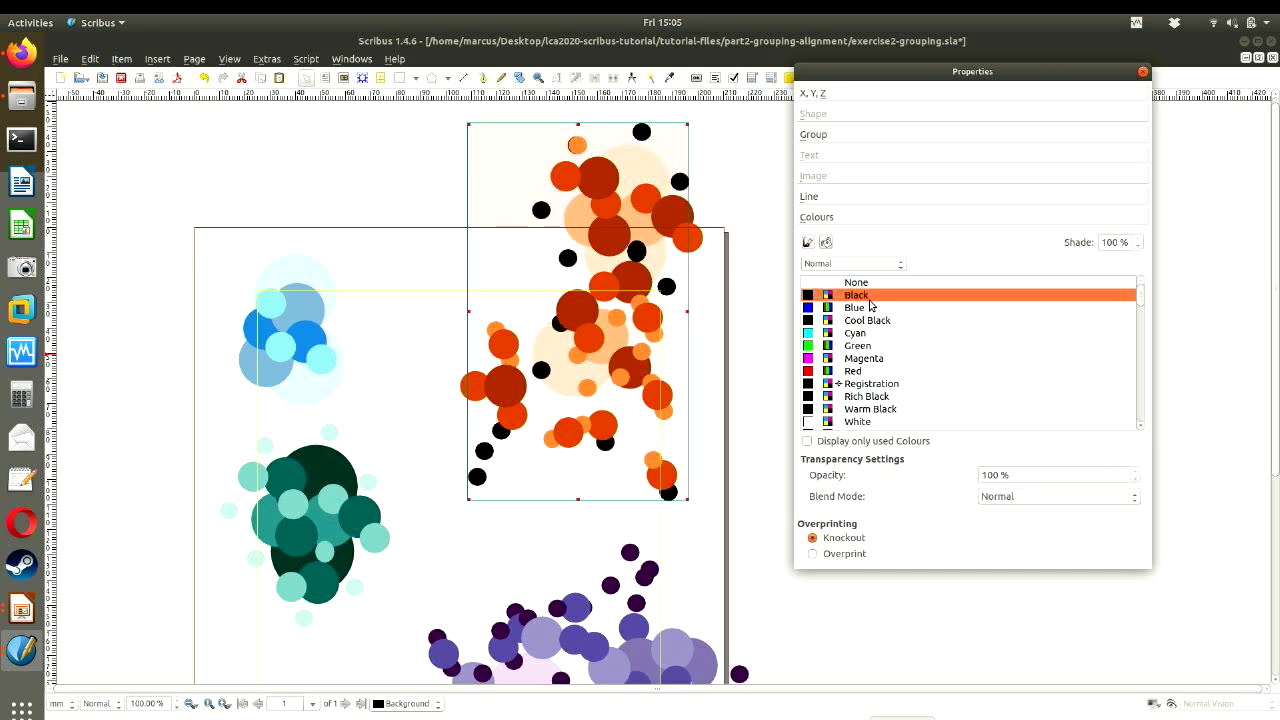
pyautogui.click(752, 362)
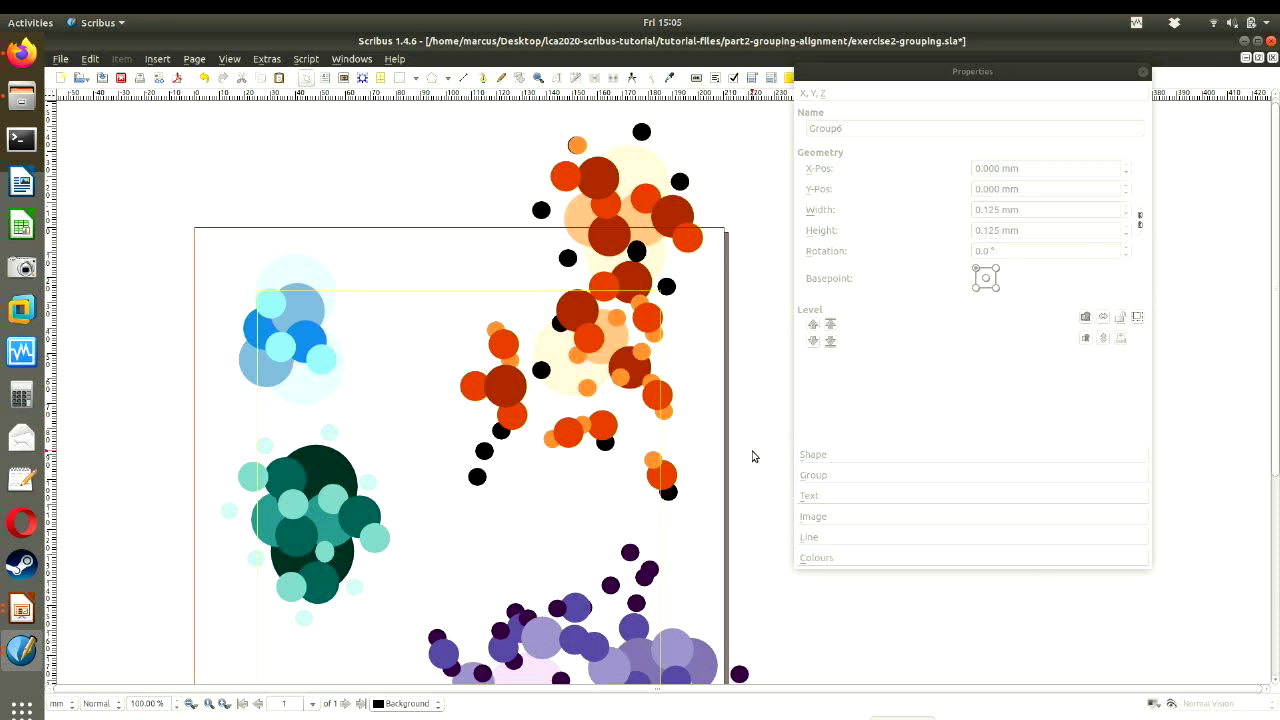
pyautogui.scroll(-5, 760, 440)
pyautogui.scroll(-3, 724, 390)
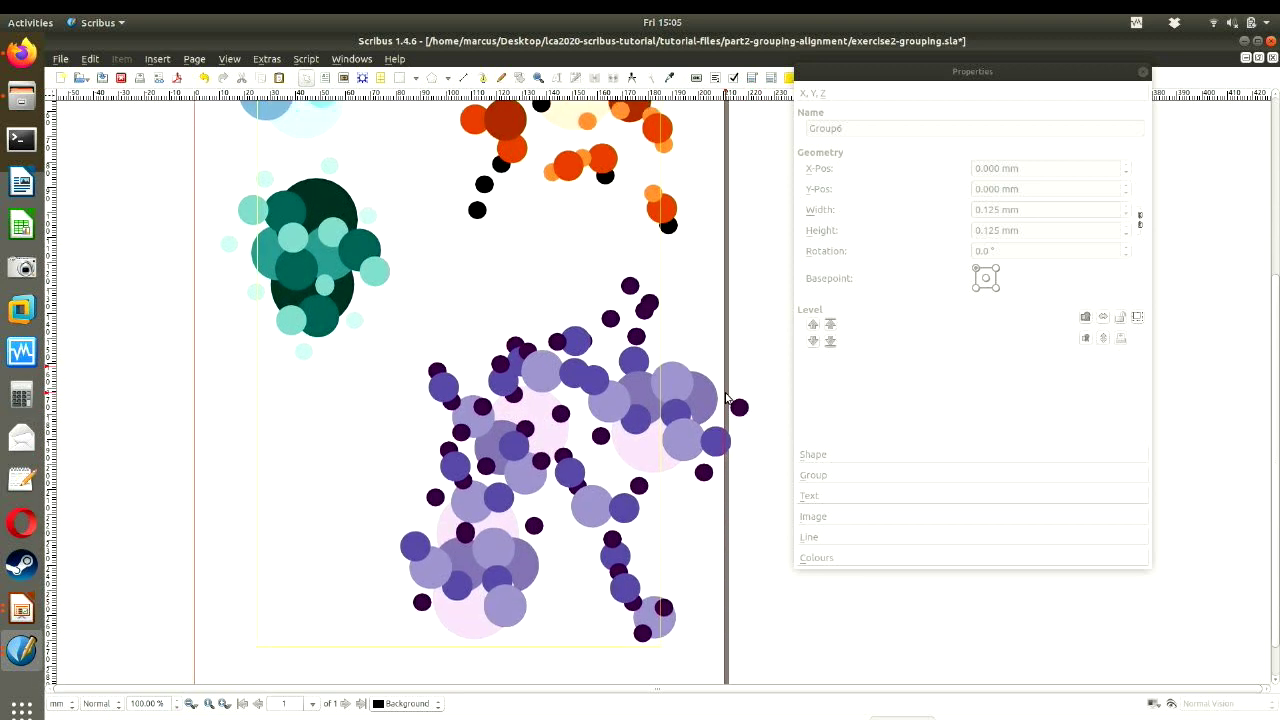
pyautogui.scroll(-2, 735, 350)
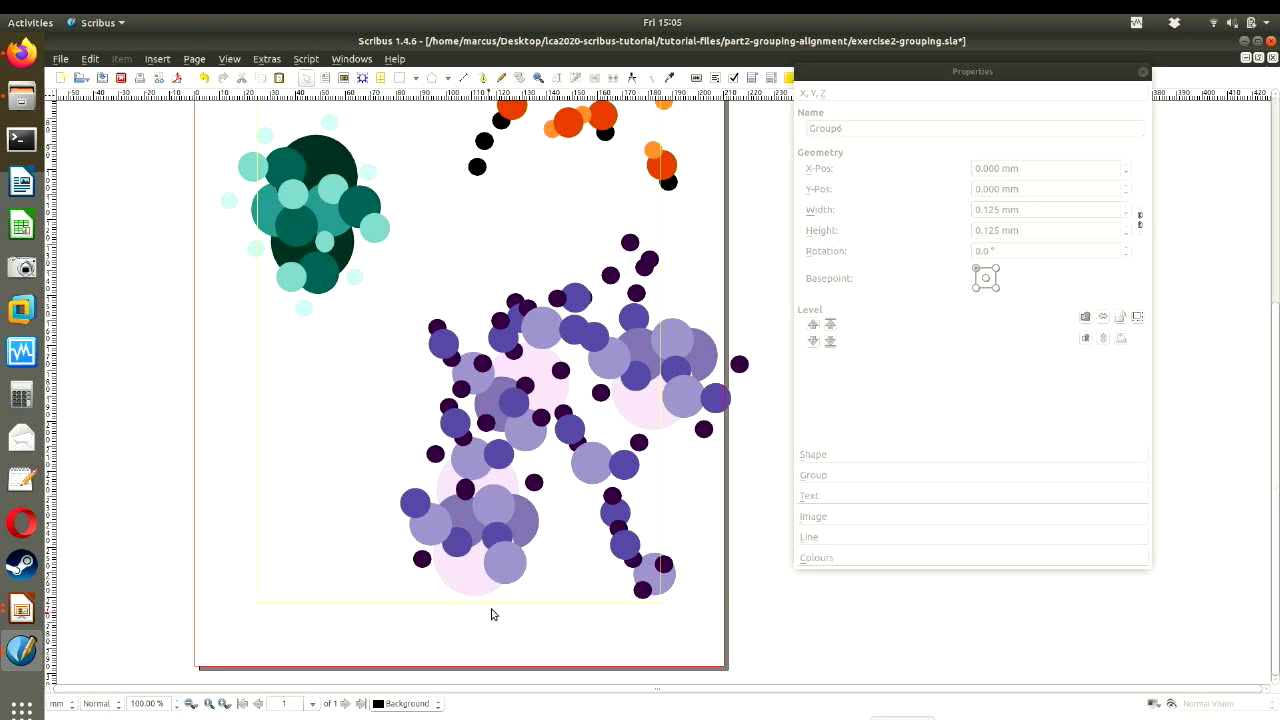
pyautogui.scroll(10, 471, 474)
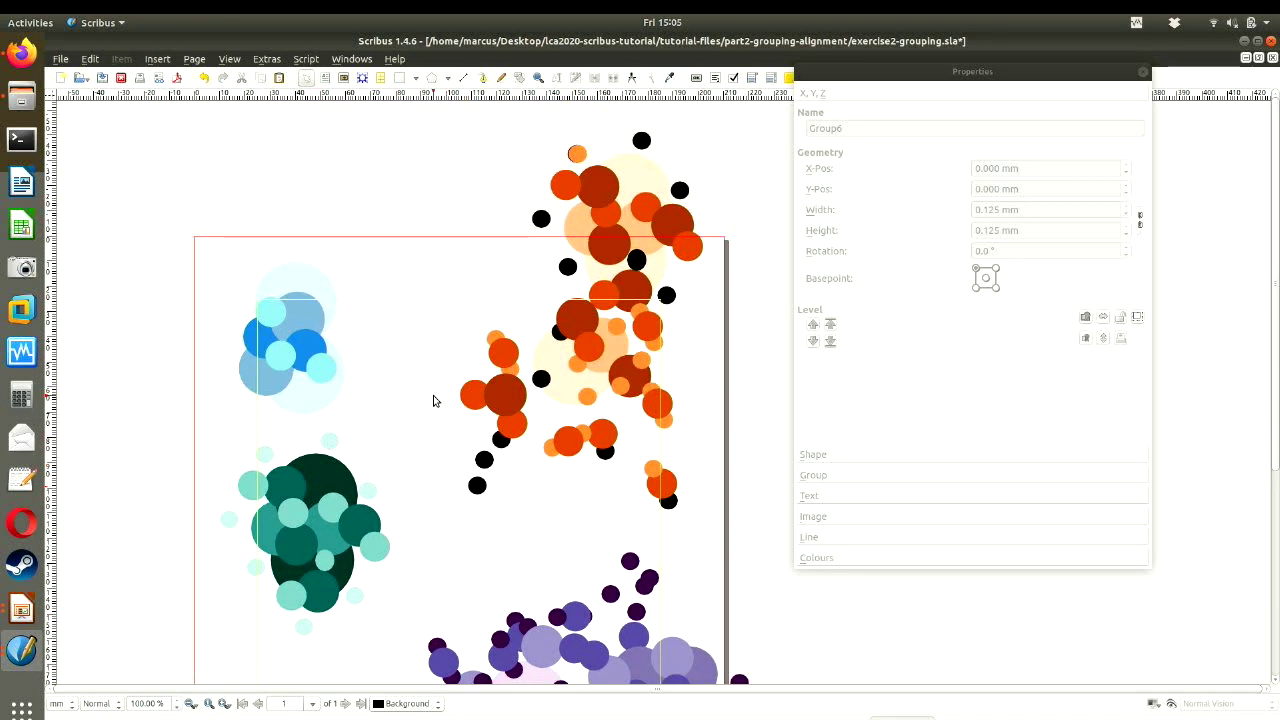
# - Ungroup the blue cluster near the page's upper-left corner into single circles
pyautogui.click(229, 59)
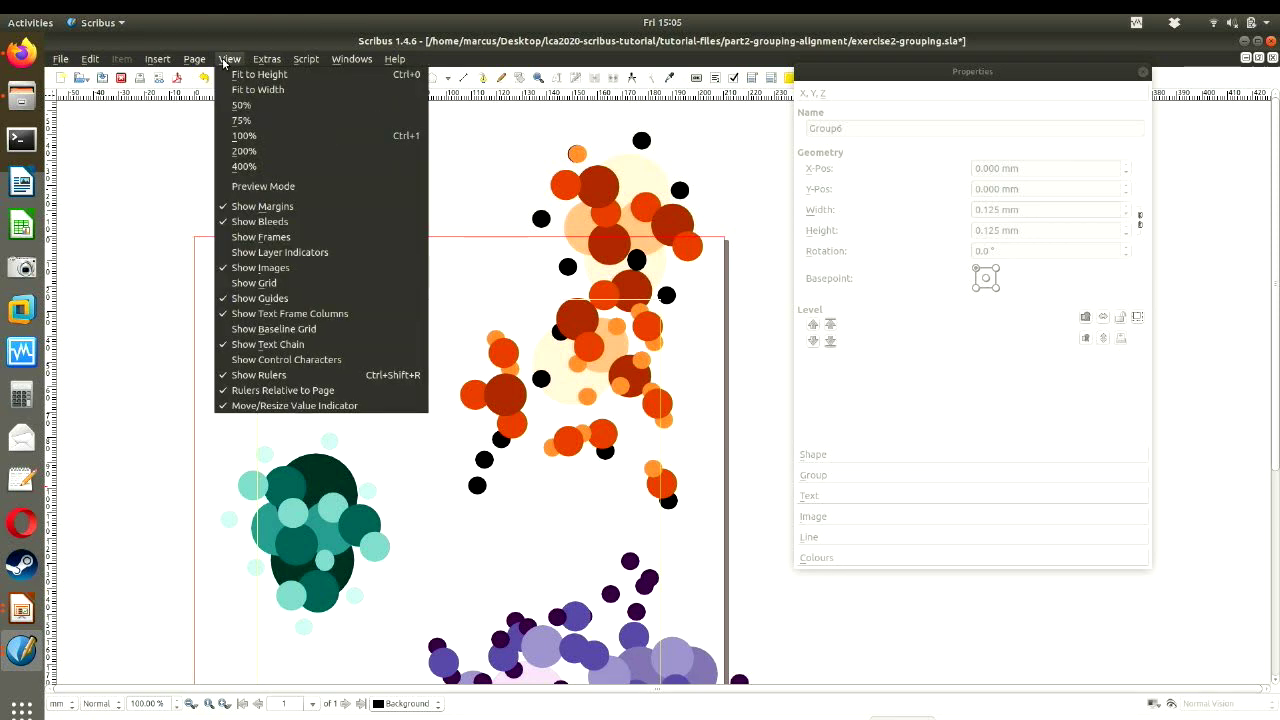
pyautogui.click(268, 155)
pyautogui.scroll(5, 624, 288)
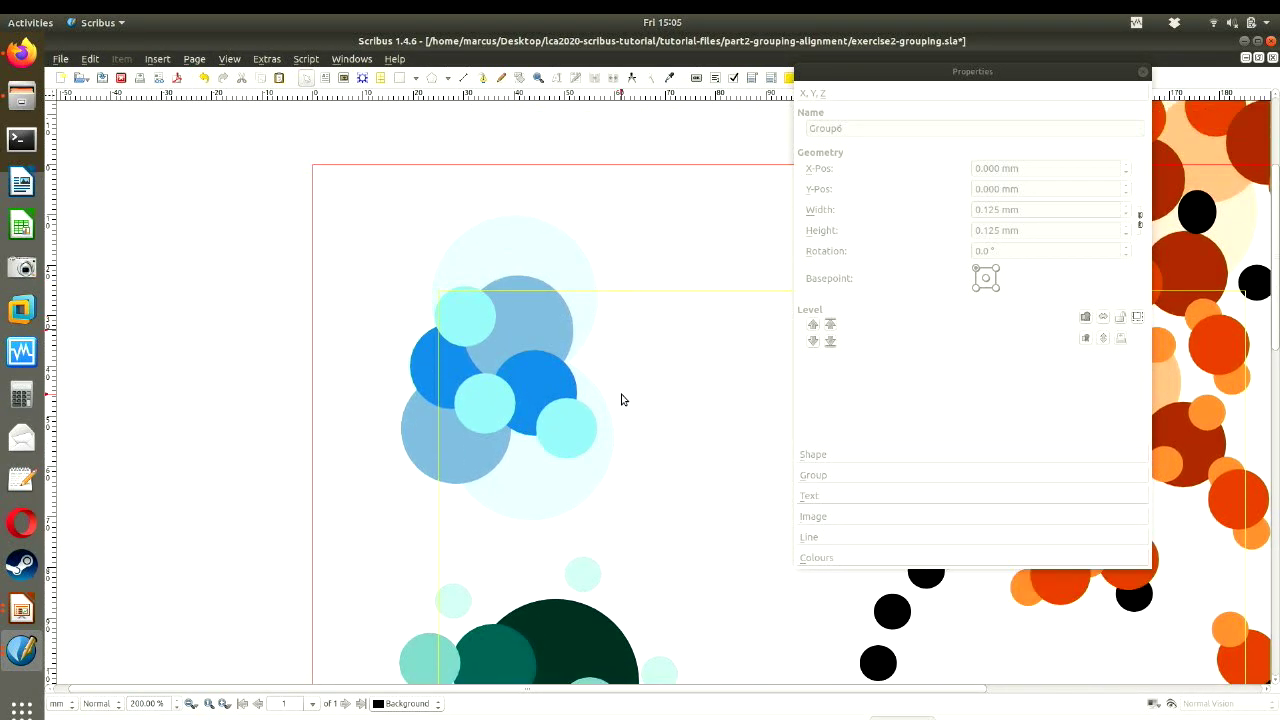
pyautogui.click(531, 264)
pyautogui.click(1087, 340)
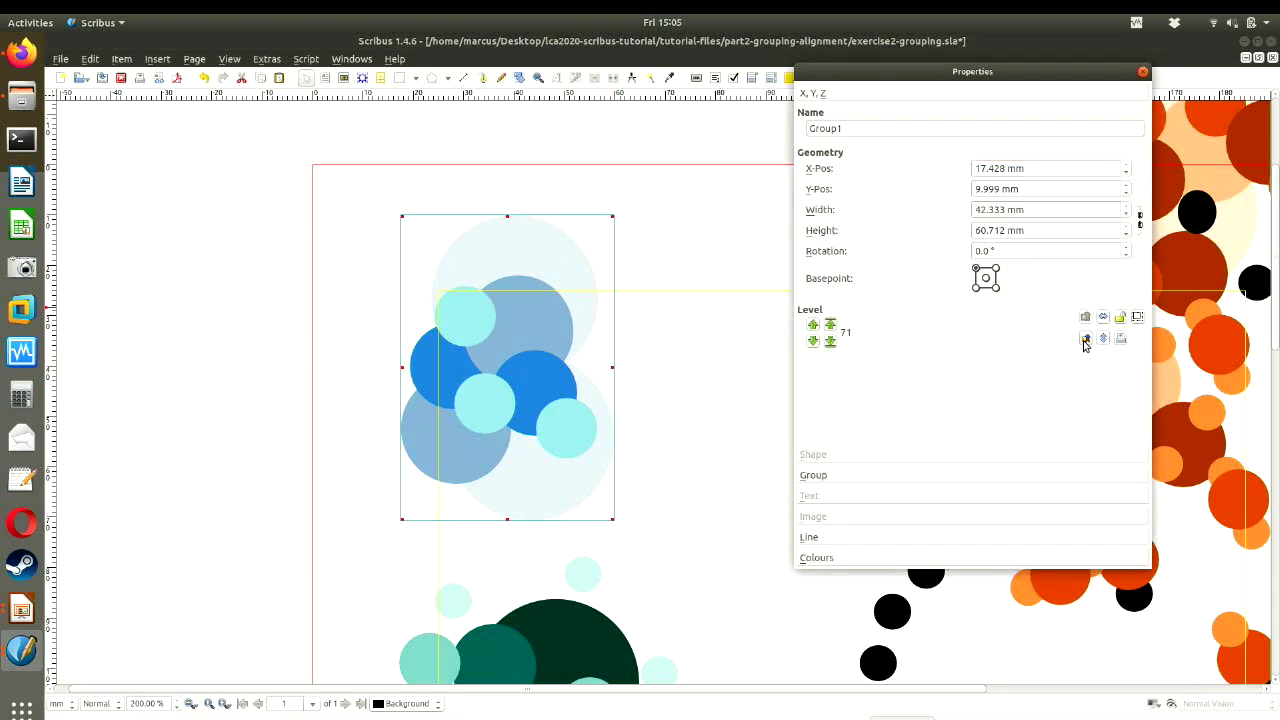
pyautogui.click(714, 348)
# - Group the three small cyan circles of the blue cluster
pyautogui.click(459, 318)
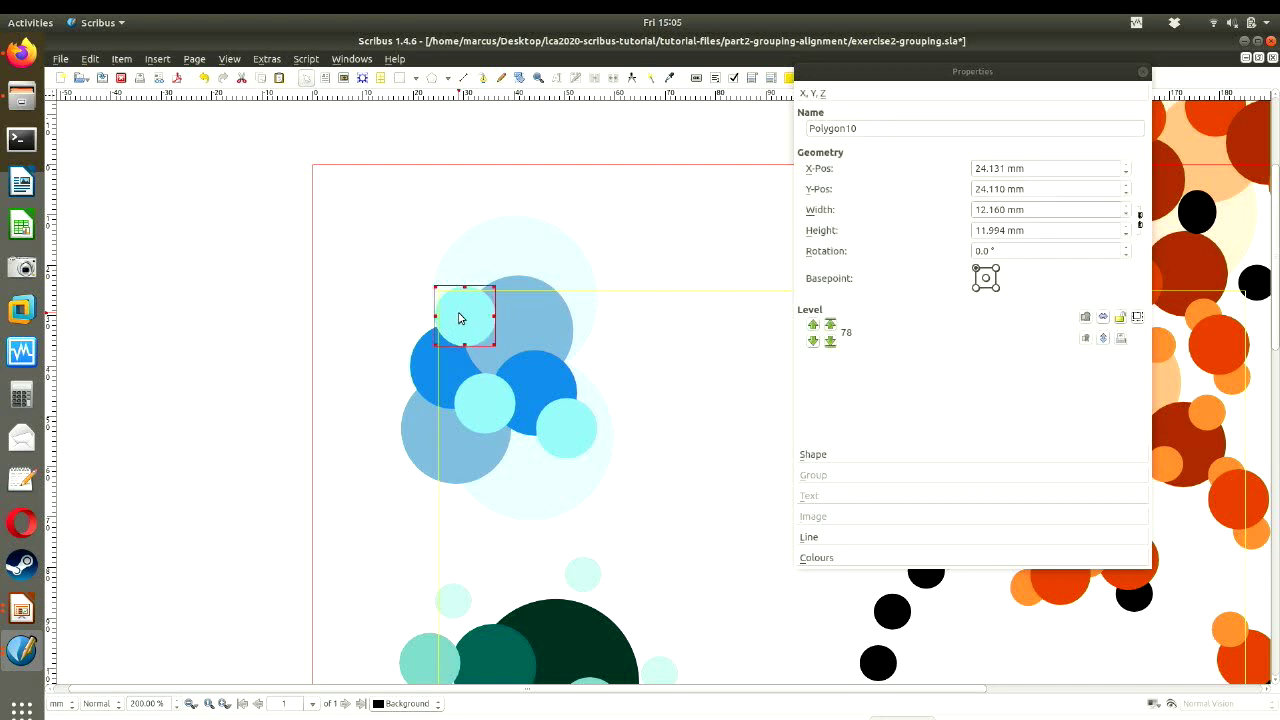
pyautogui.keyDown('shift'); pyautogui.click(493, 407); pyautogui.keyUp('shift')
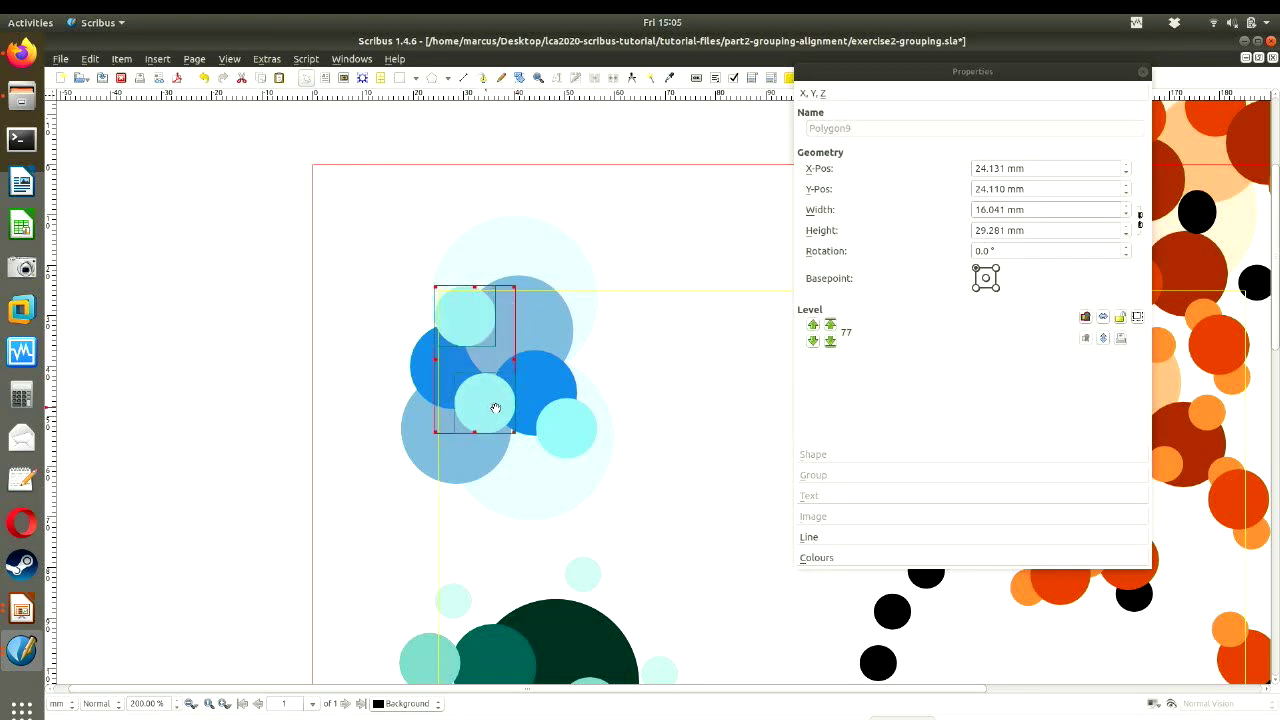
pyautogui.keyDown('shift'); pyautogui.click(574, 424); pyautogui.keyUp('shift')
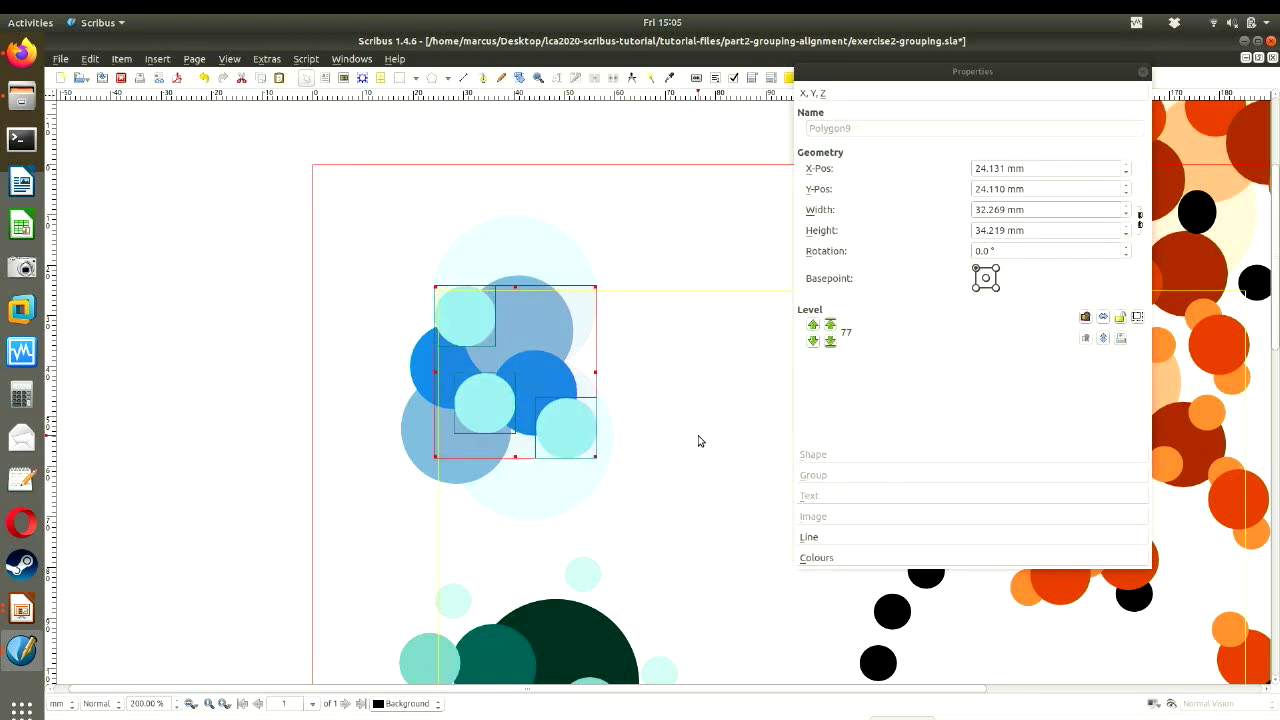
pyautogui.click(1088, 318)
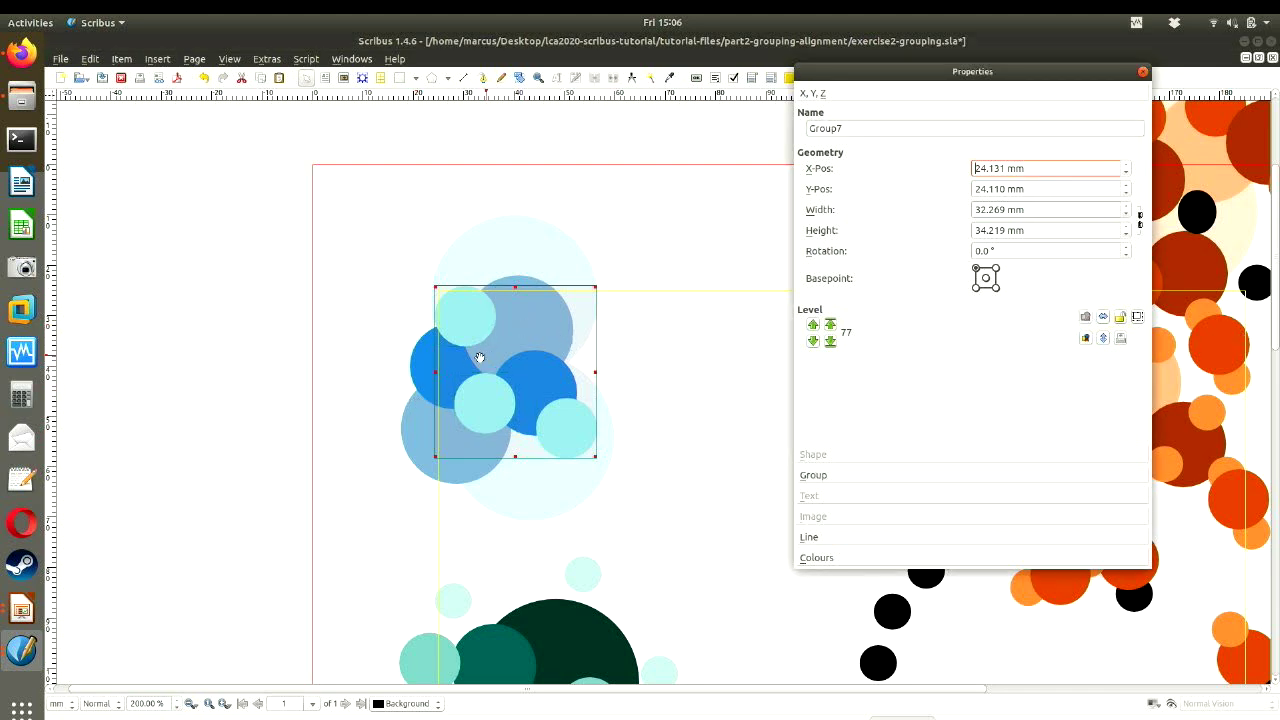
pyautogui.keyDown('ctrl'); pyautogui.click(420, 360); pyautogui.keyUp('ctrl')
pyautogui.keyDown('ctrl'); pyautogui.keyDown('shift'); pyautogui.click(436, 438); pyautogui.keyUp('shift'); pyautogui.keyUp('ctrl')
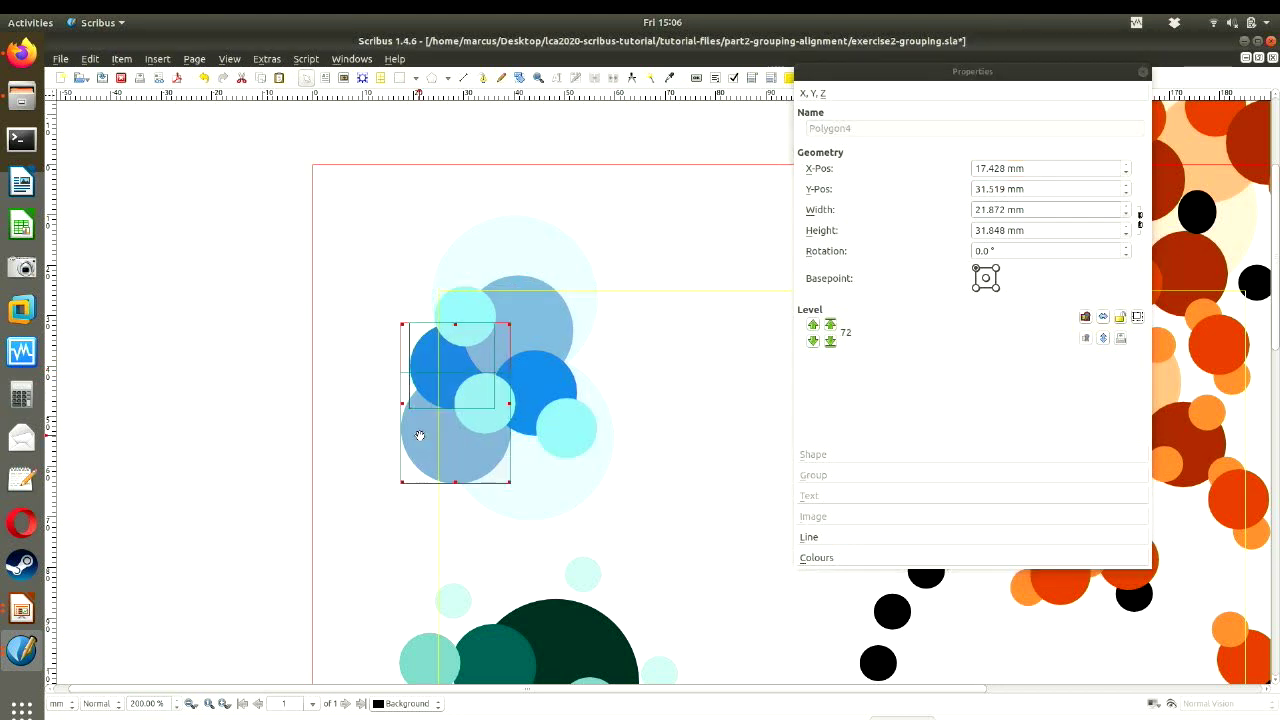
pyautogui.moveTo(594, 283); pyautogui.dragTo(396, 488)
pyautogui.keyDown('shift'); pyautogui.click(544, 381); pyautogui.keyUp('shift')
pyautogui.click(542, 391)
pyautogui.press('Escape')
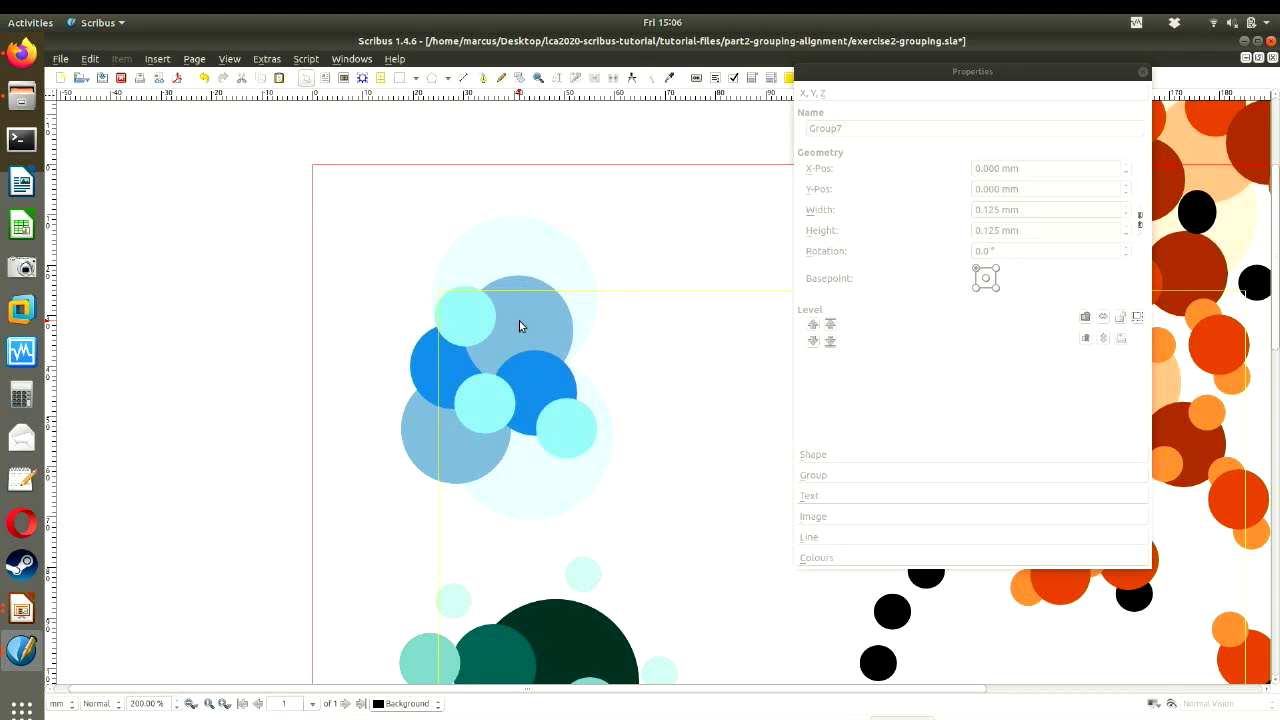
pyautogui.click(524, 287)
pyautogui.keyDown('ctrl'); pyautogui.click(516, 281); pyautogui.keyUp('ctrl')
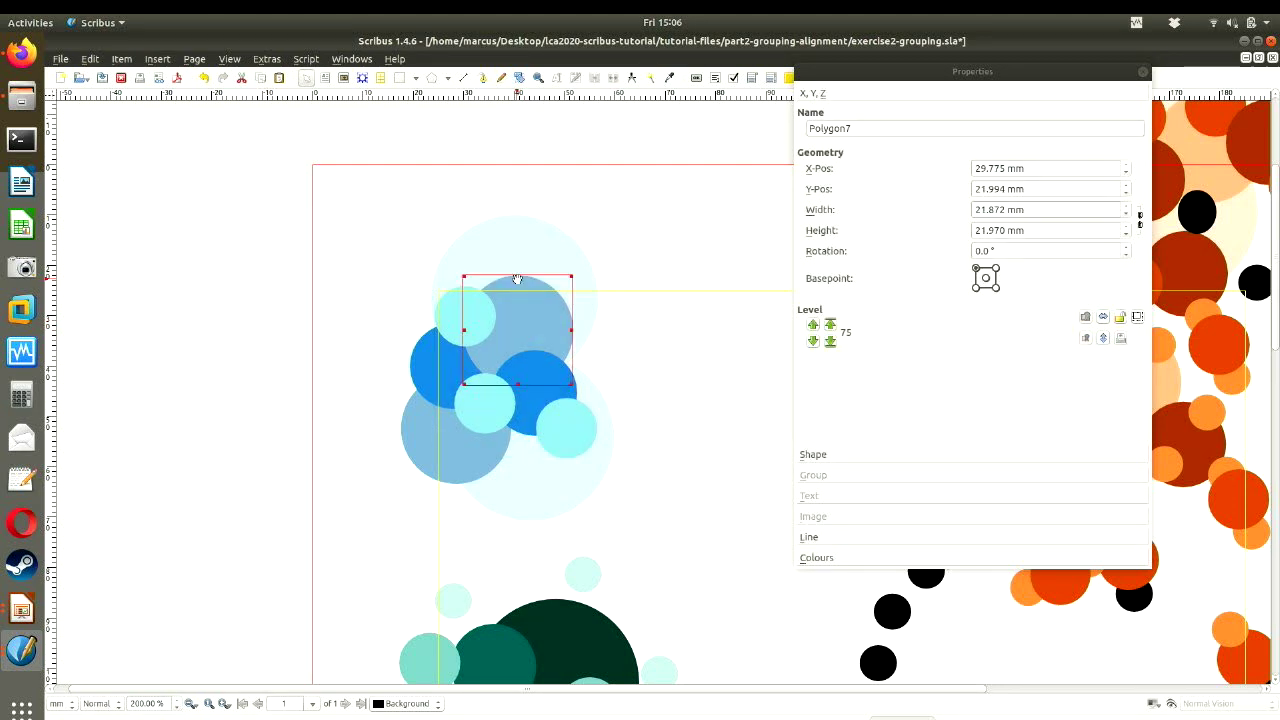
pyautogui.keyDown('shift'); pyautogui.click(524, 424); pyautogui.keyUp('shift')
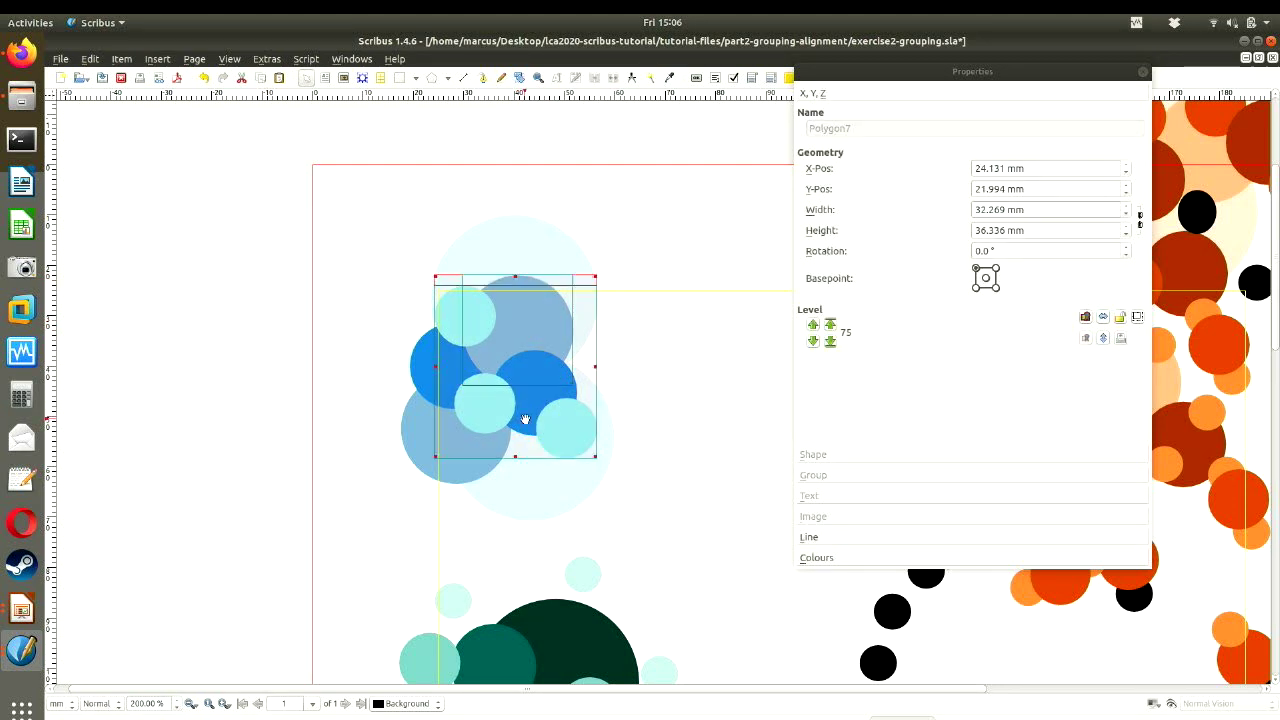
pyautogui.keyDown('shift'); pyautogui.click(428, 426); pyautogui.keyUp('shift')
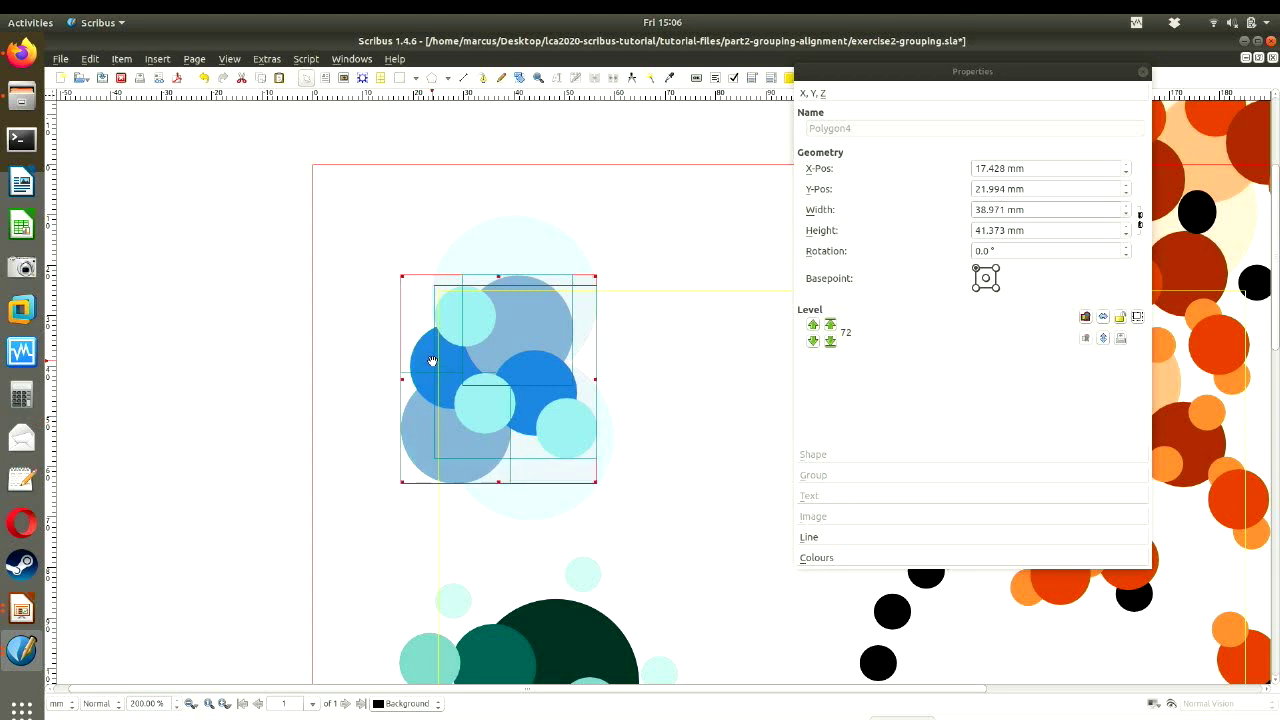
pyautogui.keyDown('ctrl'); pyautogui.click(510, 222); pyautogui.keyUp('ctrl')
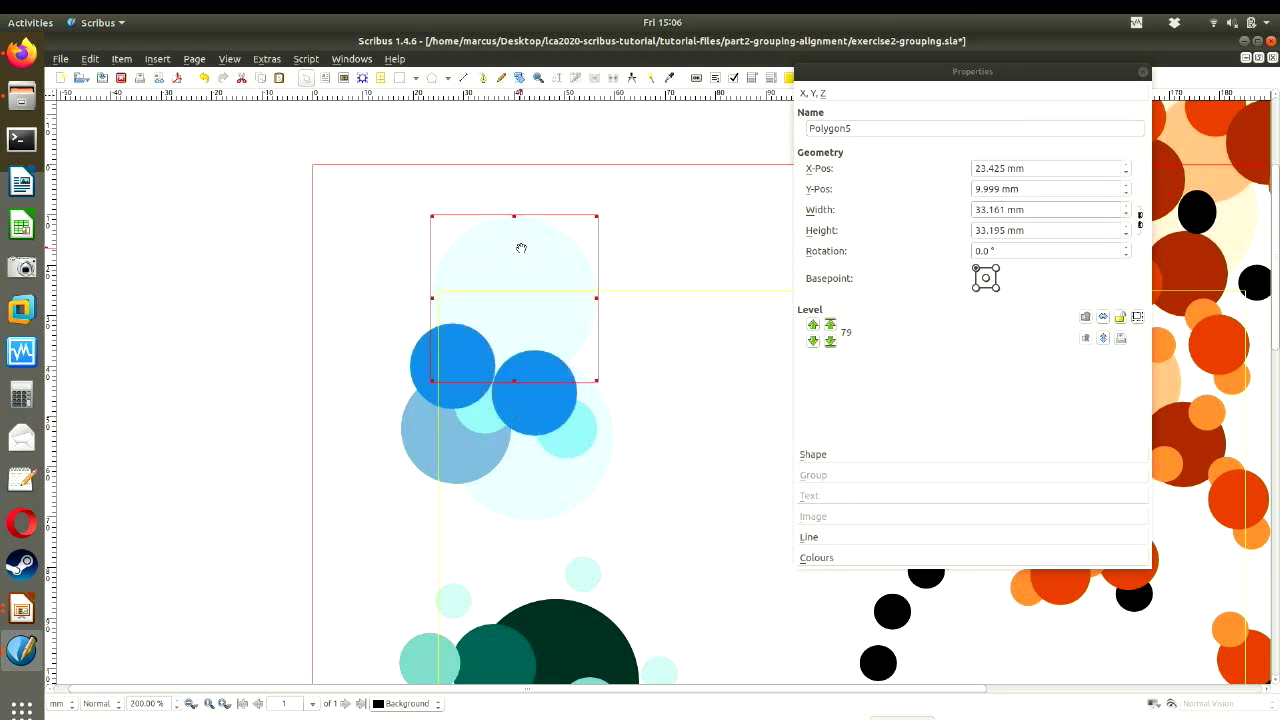
pyautogui.keyDown('shift'); pyautogui.click(511, 263); pyautogui.keyUp('shift')
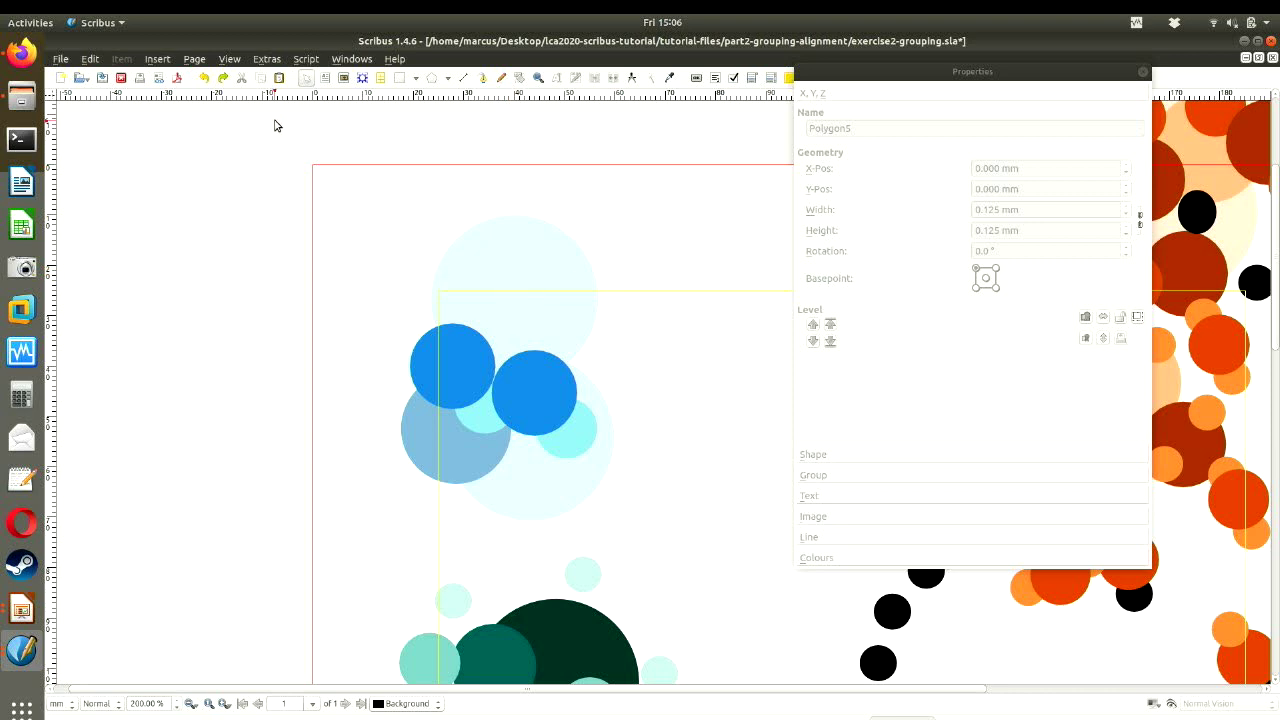
# - Undo the recent edits back past the blue cluster's ungrouping and the black fill of the light orange circles
pyautogui.click(89, 59)
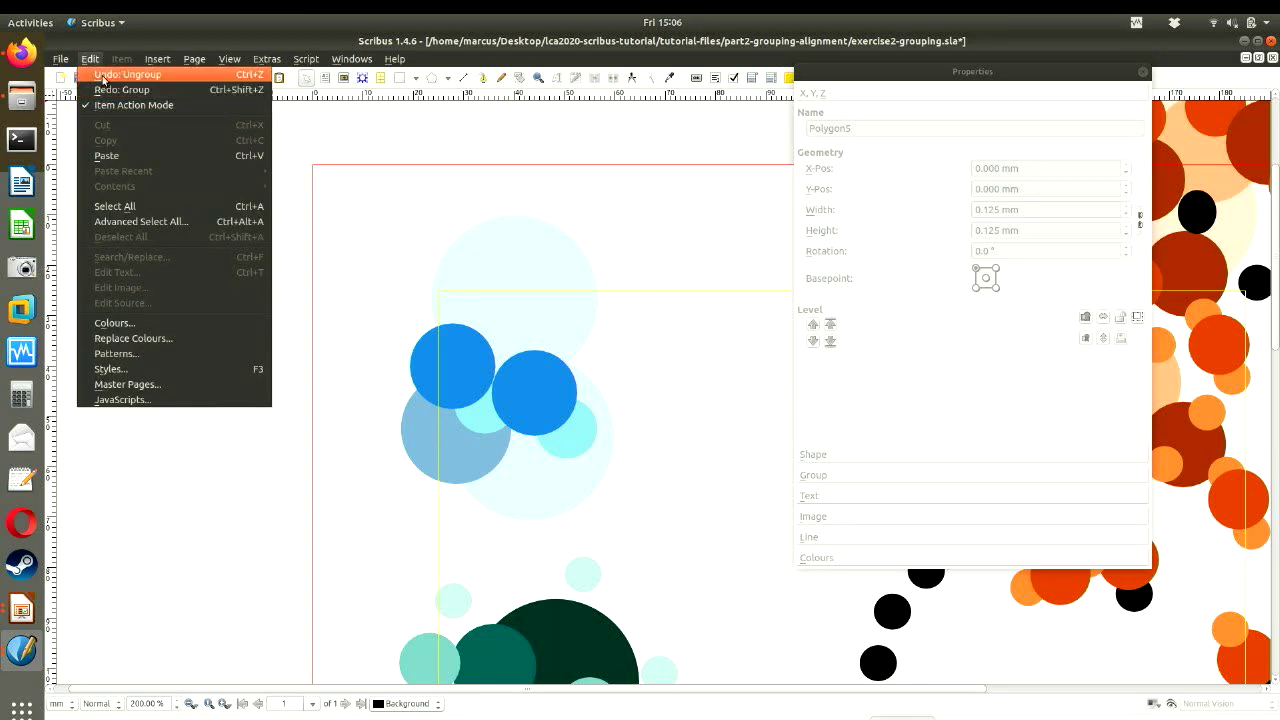
pyautogui.click(106, 75)
pyautogui.click(89, 59)
pyautogui.click(115, 90)
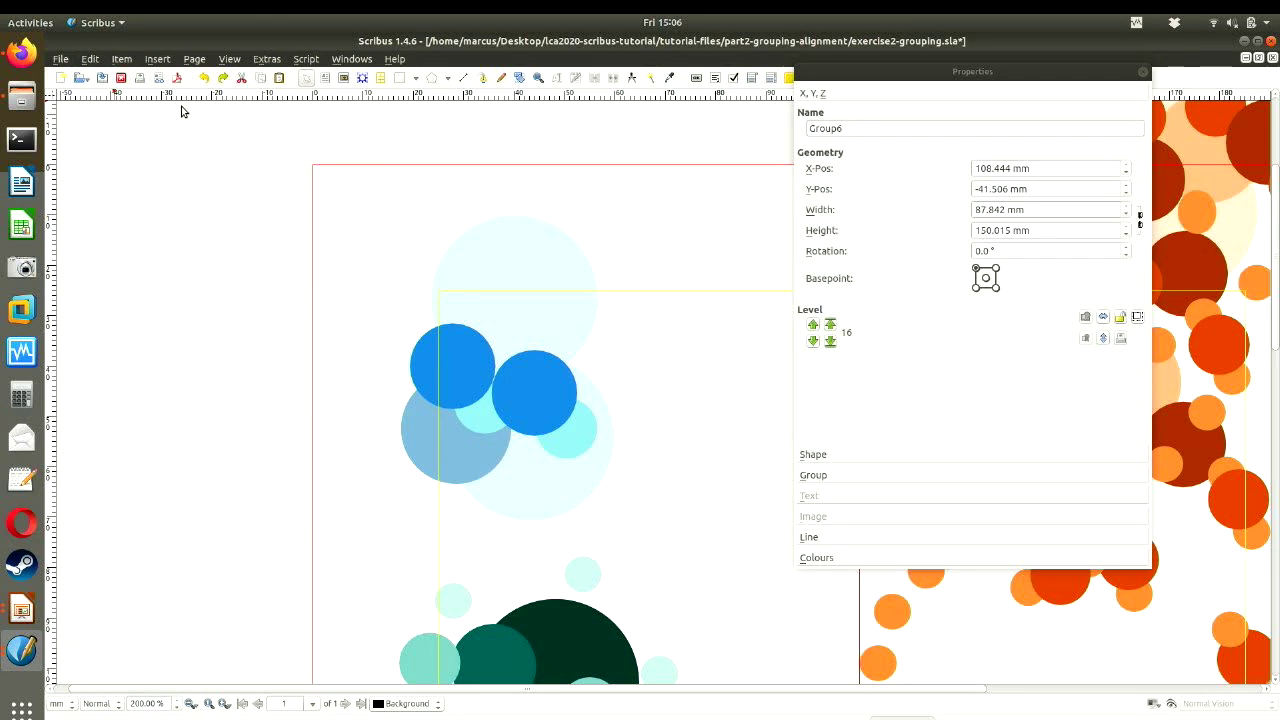
pyautogui.click(89, 59)
pyautogui.click(92, 75)
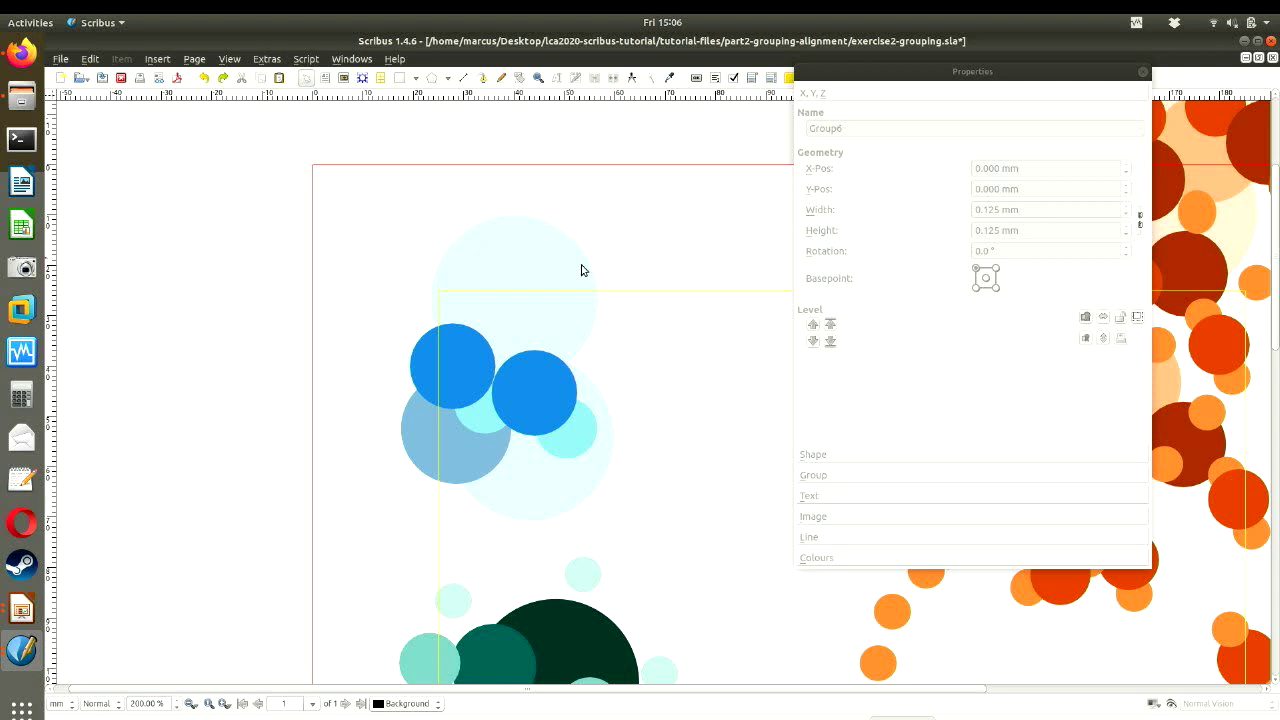
# - Nudge the blue cluster slightly and ungroup it into single circles
pyautogui.click(500, 266)
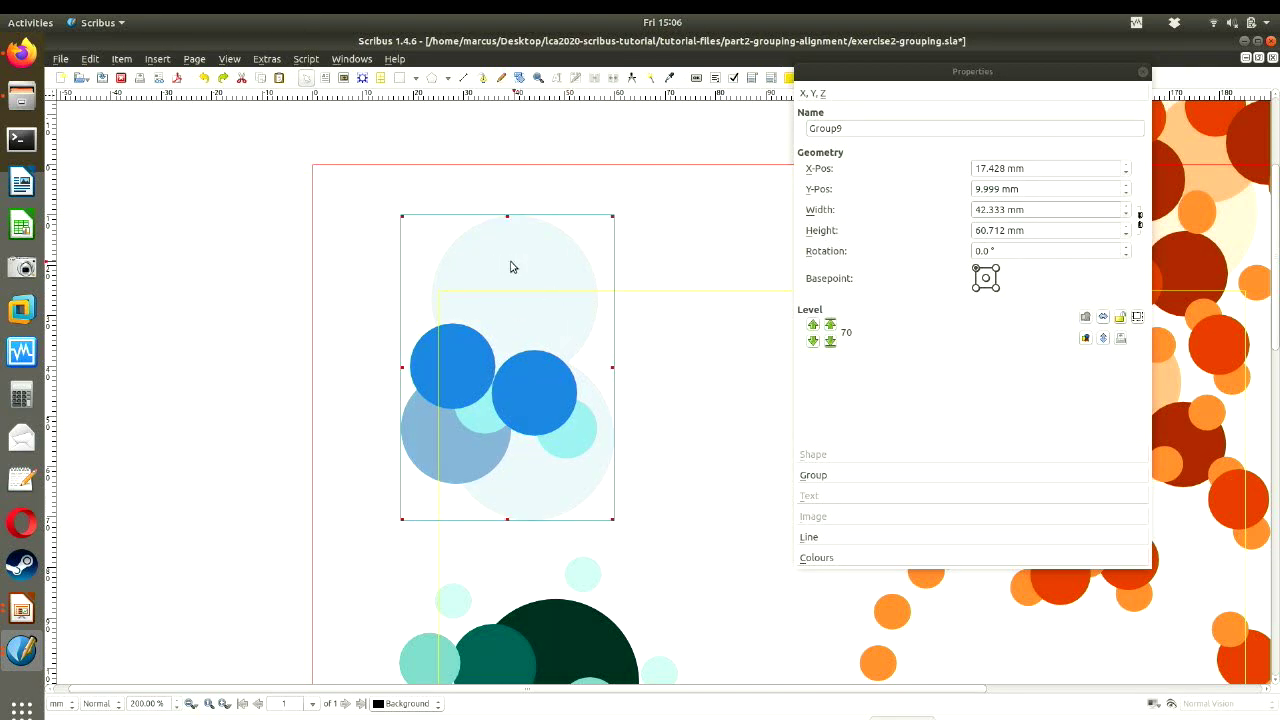
pyautogui.moveTo(510, 266)
pyautogui.mouseDown()
pyautogui.moveTo(316, 263)
pyautogui.moveTo(528, 278)
pyautogui.mouseUp()
pyautogui.click(1087, 338)
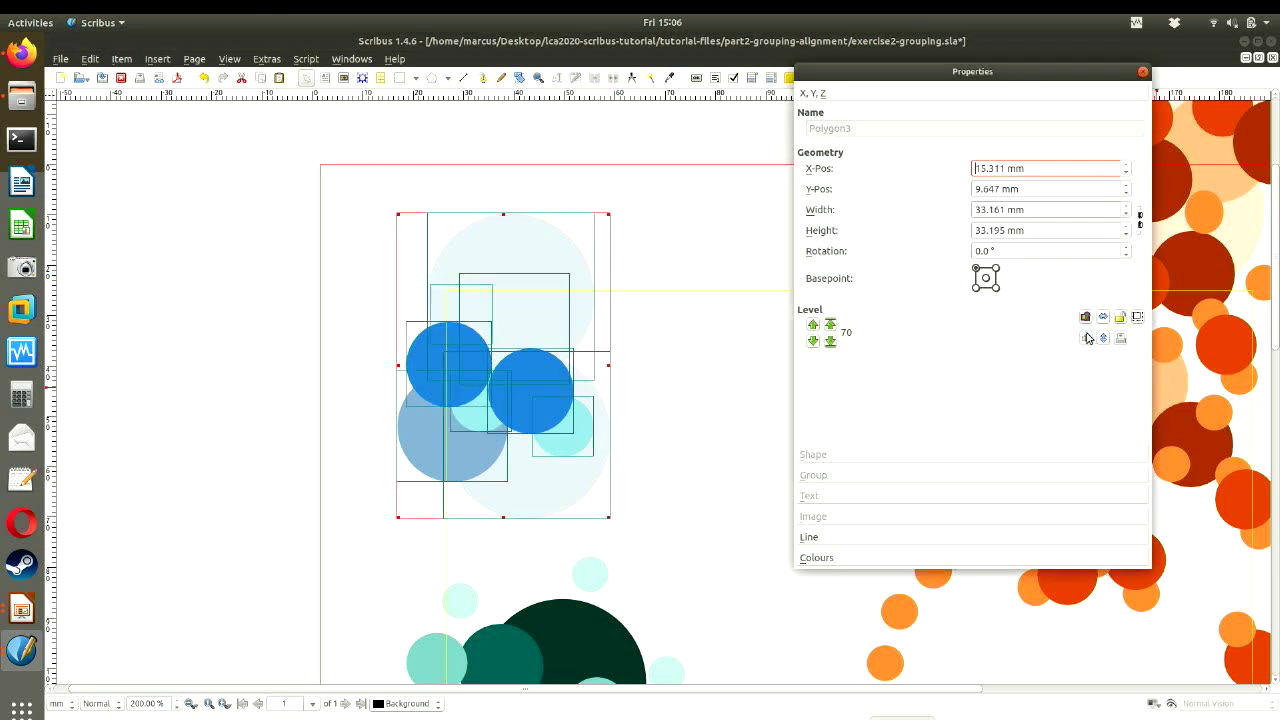
pyautogui.click(723, 457)
# - Raise the blue cluster's upper large pale circle to the top level and move it across the page's left edge
pyautogui.click(505, 313)
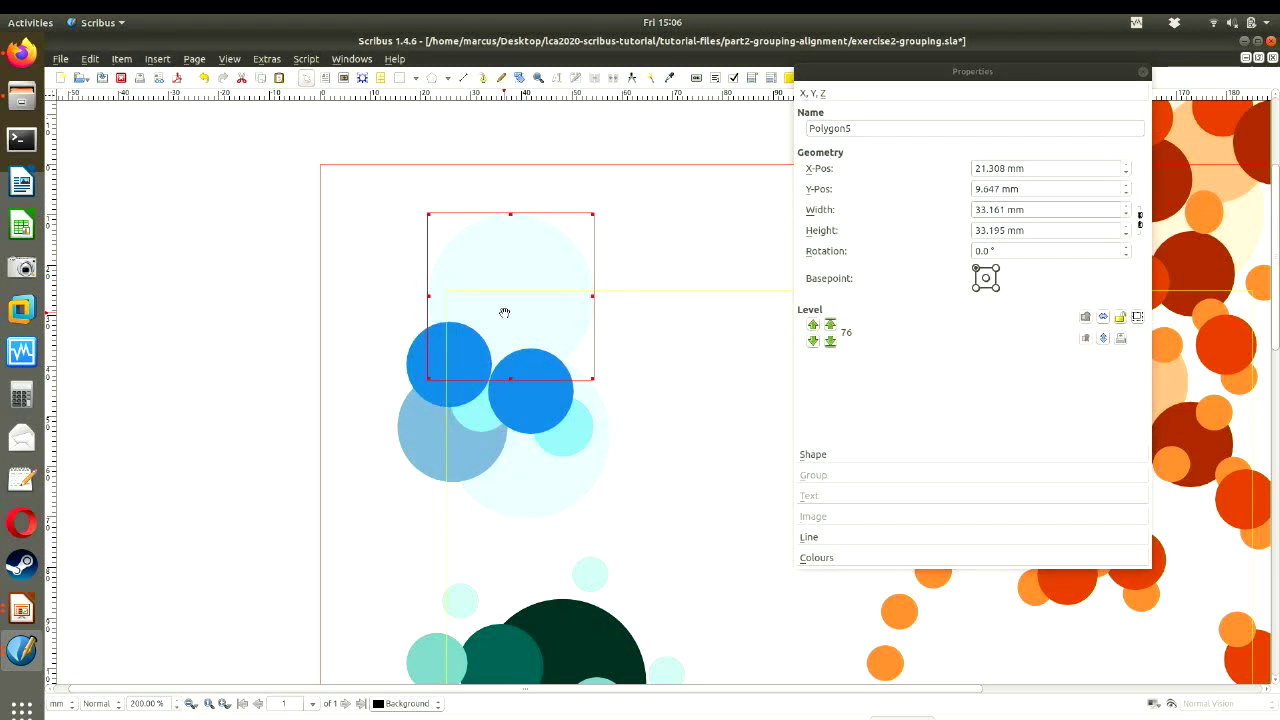
pyautogui.click(121, 59)
pyautogui.moveTo(192, 208)
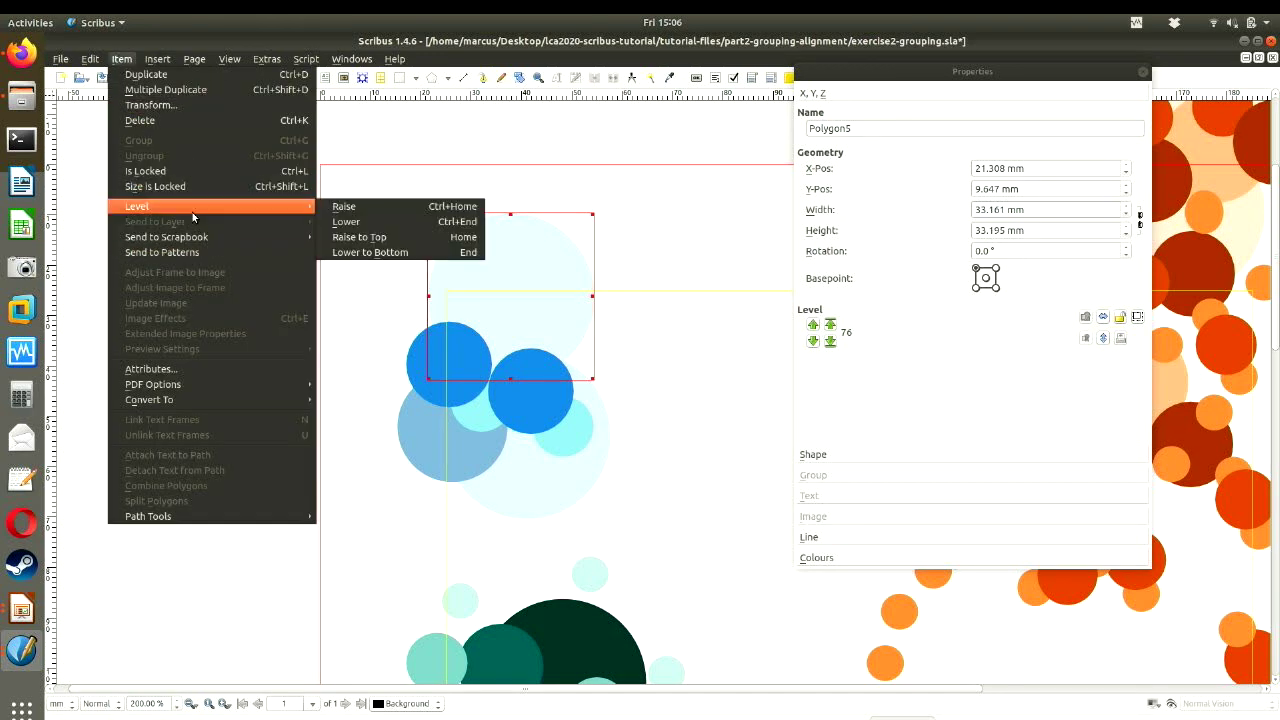
pyautogui.click(393, 237)
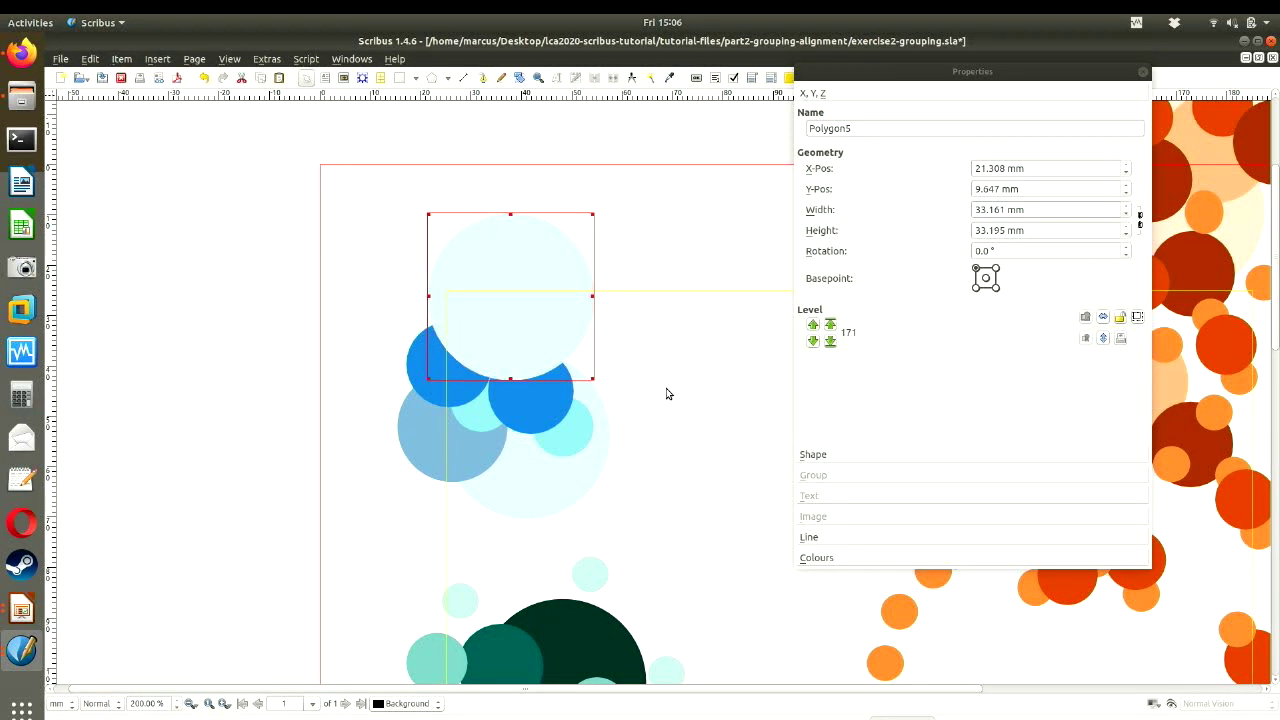
pyautogui.moveTo(517, 297); pyautogui.dragTo(304, 273)
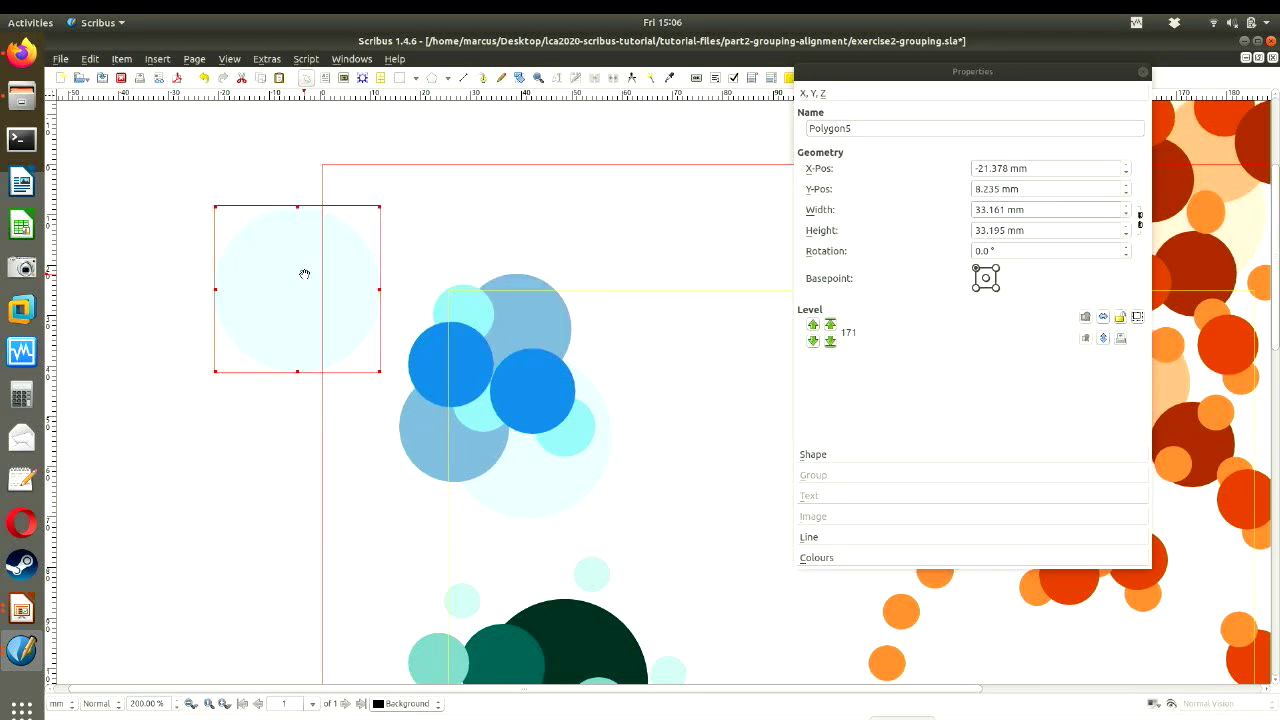
pyautogui.click(662, 432)
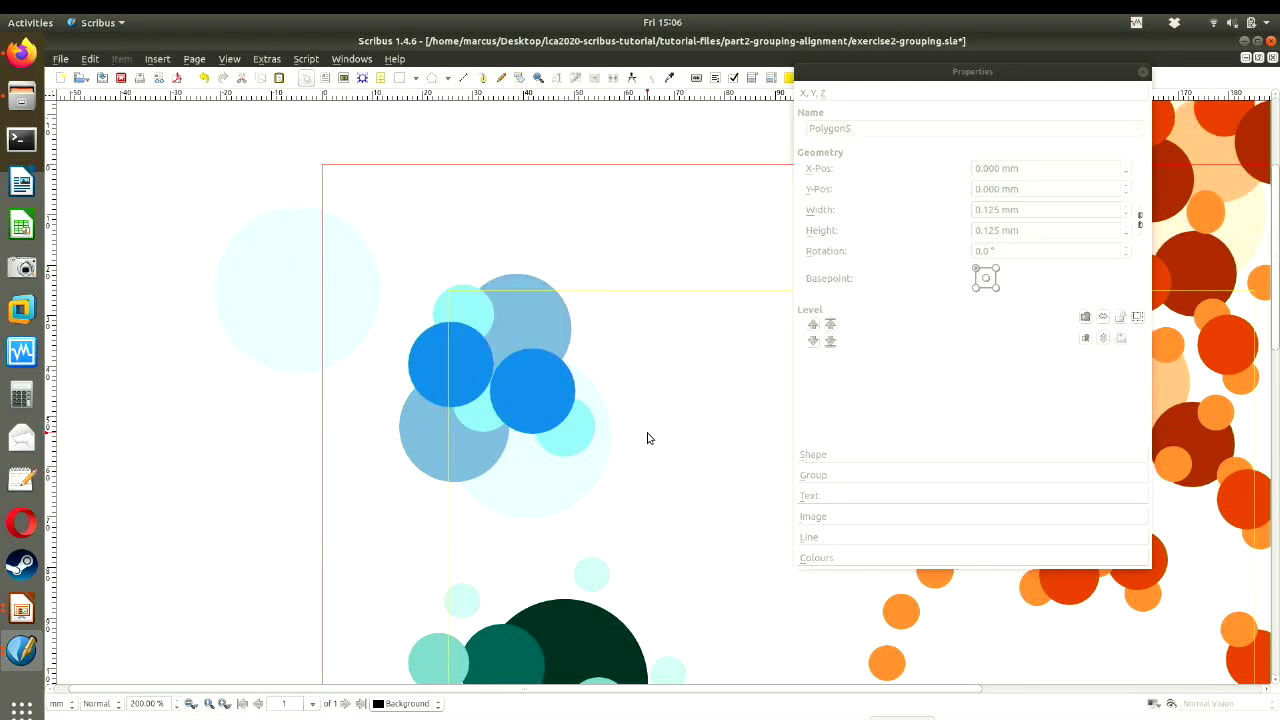
# - Group the two bright blue circles and move the group across the page's left edge, below the large pale circle
pyautogui.click(458, 372)
pyautogui.keyDown('shift'); pyautogui.click(530, 387); pyautogui.keyUp('shift')
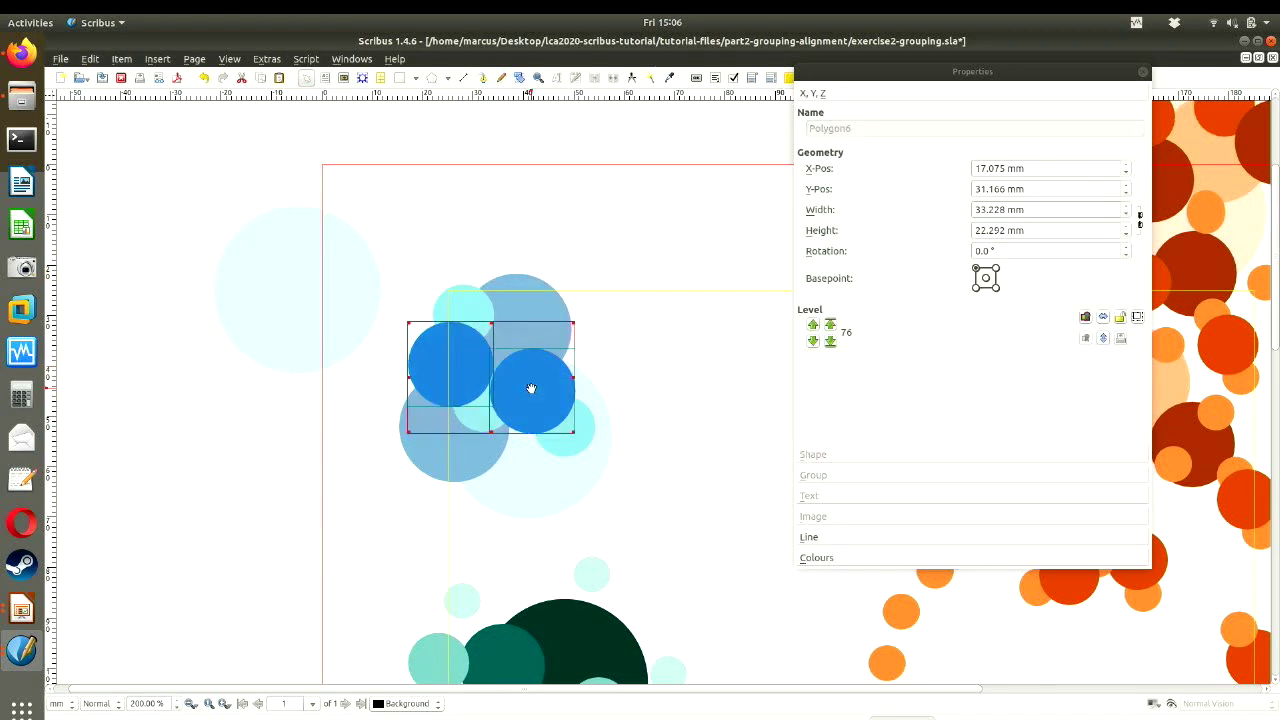
pyautogui.hotkey('ctrl', 'g')
pyautogui.moveTo(531, 398); pyautogui.dragTo(304, 466)
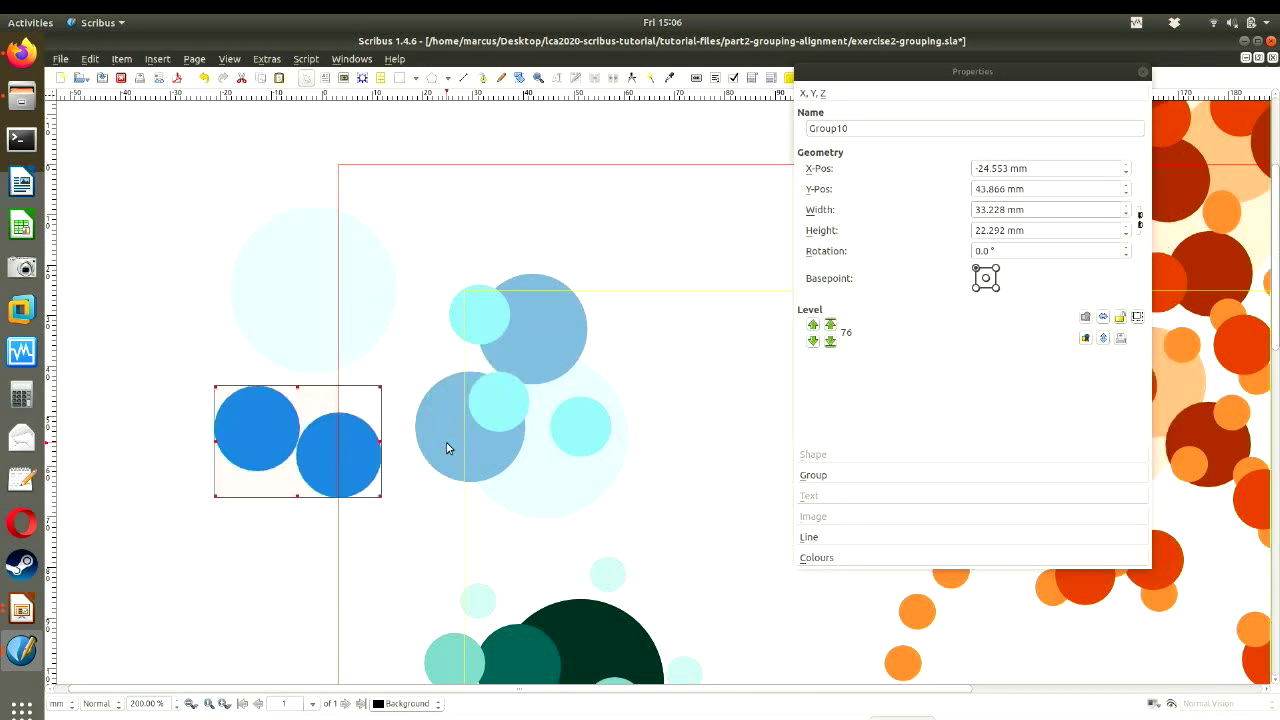
# - Group the two grey-blue circles and move the group up and left, beside the moved pale circle
pyautogui.click(447, 448)
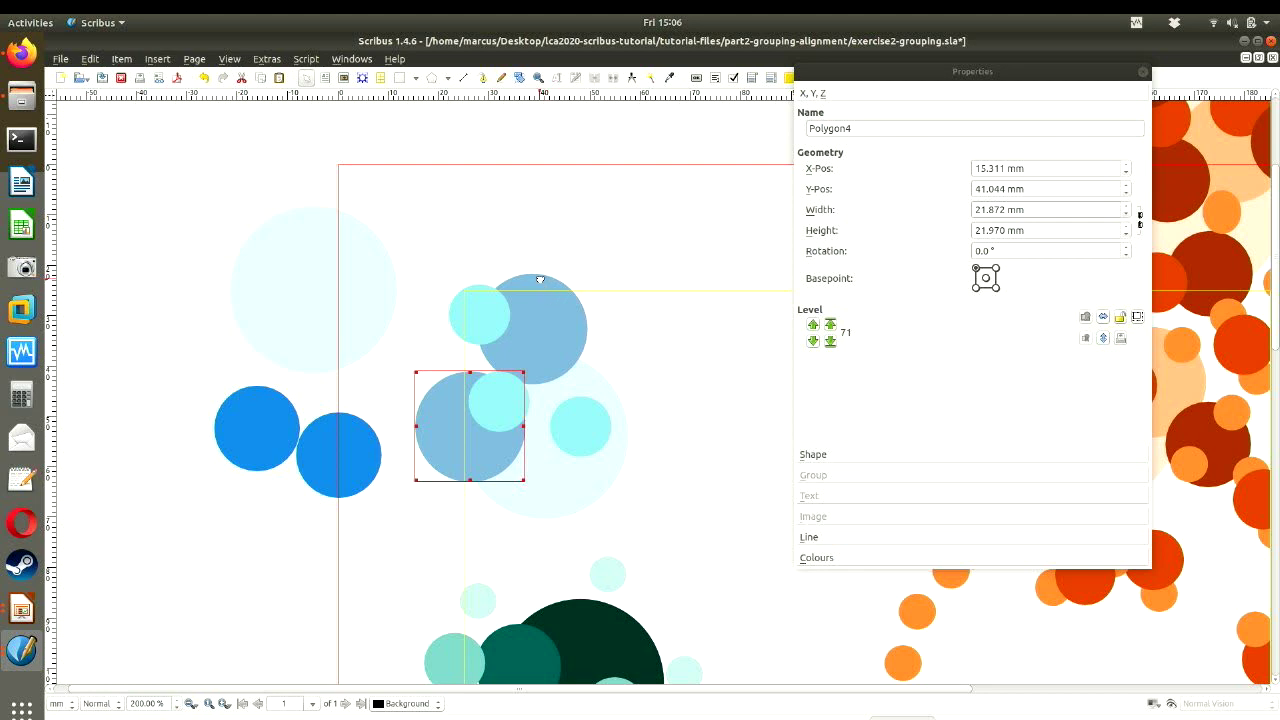
pyautogui.keyDown('shift'); pyautogui.click(548, 296); pyautogui.keyUp('shift')
pyautogui.hotkey('ctrl', 'g')
pyautogui.moveTo(548, 340); pyautogui.dragTo(460, 282)
pyautogui.click(609, 240)
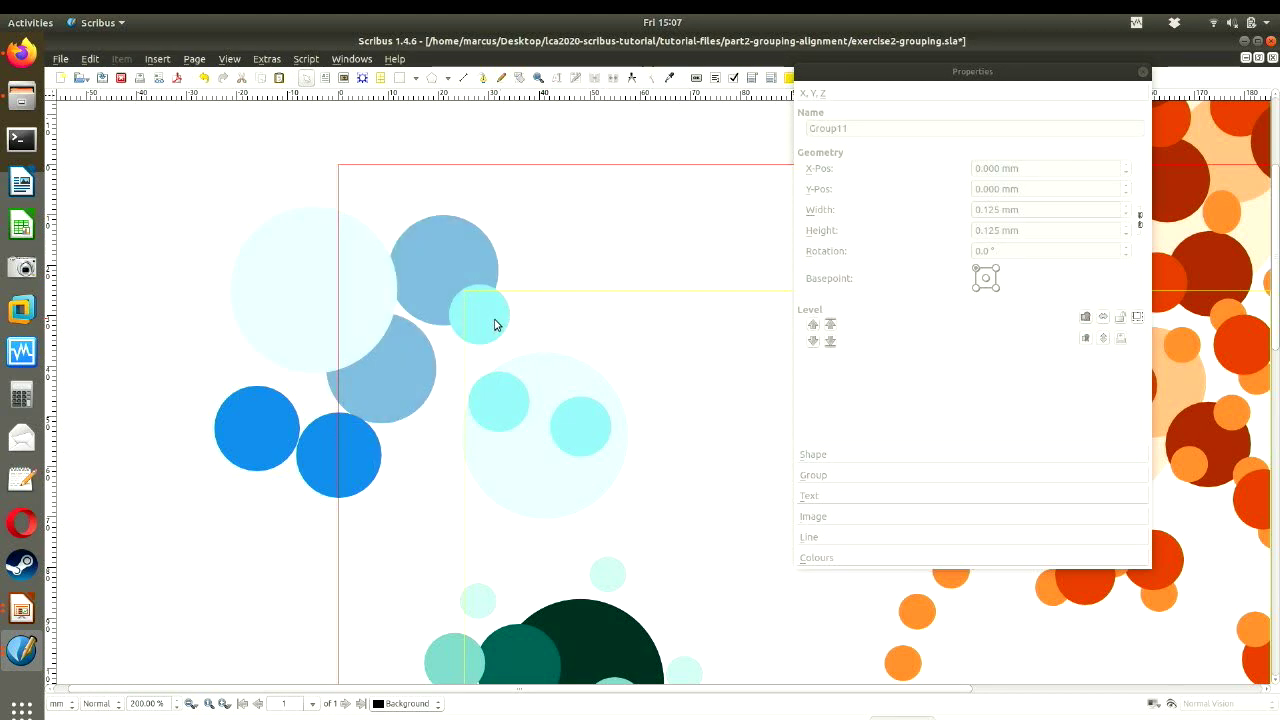
# - Group the three small cyan circles and move the group off the page, up and left of the other circles
pyautogui.click(494, 321)
pyautogui.keyDown('shift'); pyautogui.click(501, 411); pyautogui.keyUp('shift')
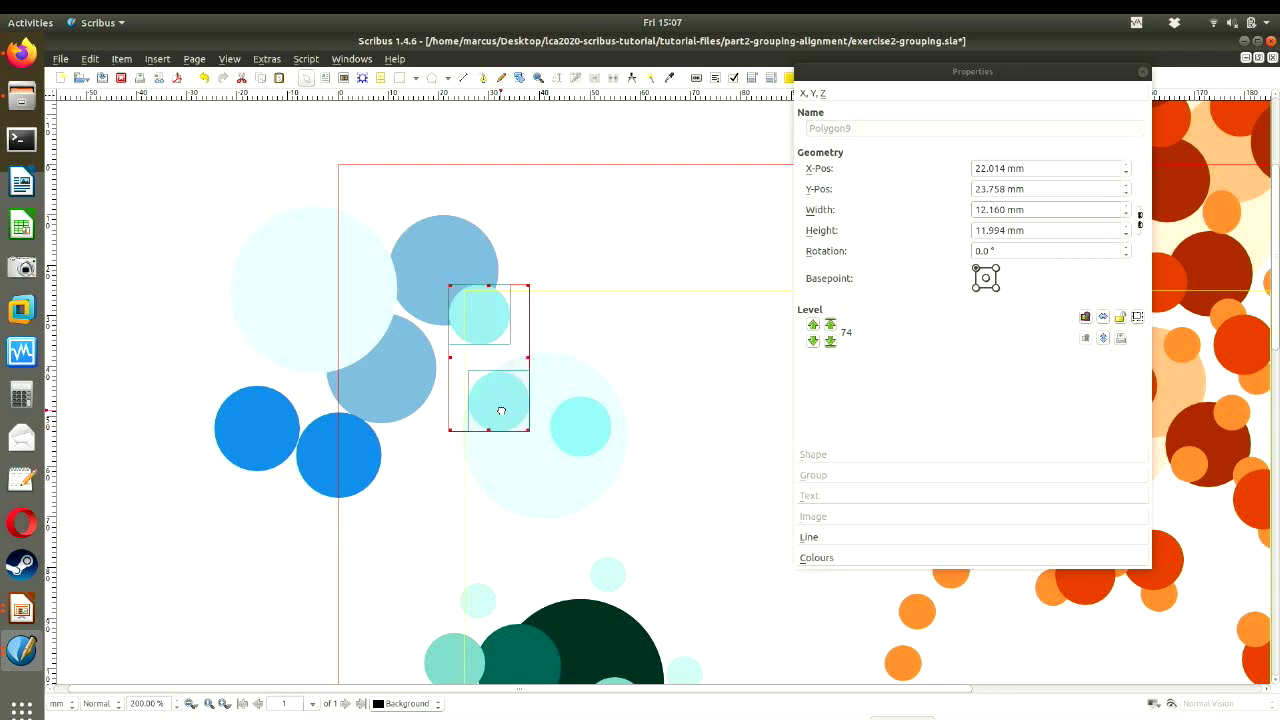
pyautogui.keyDown('shift'); pyautogui.click(594, 432); pyautogui.keyUp('shift')
pyautogui.hotkey('ctrl', 'g')
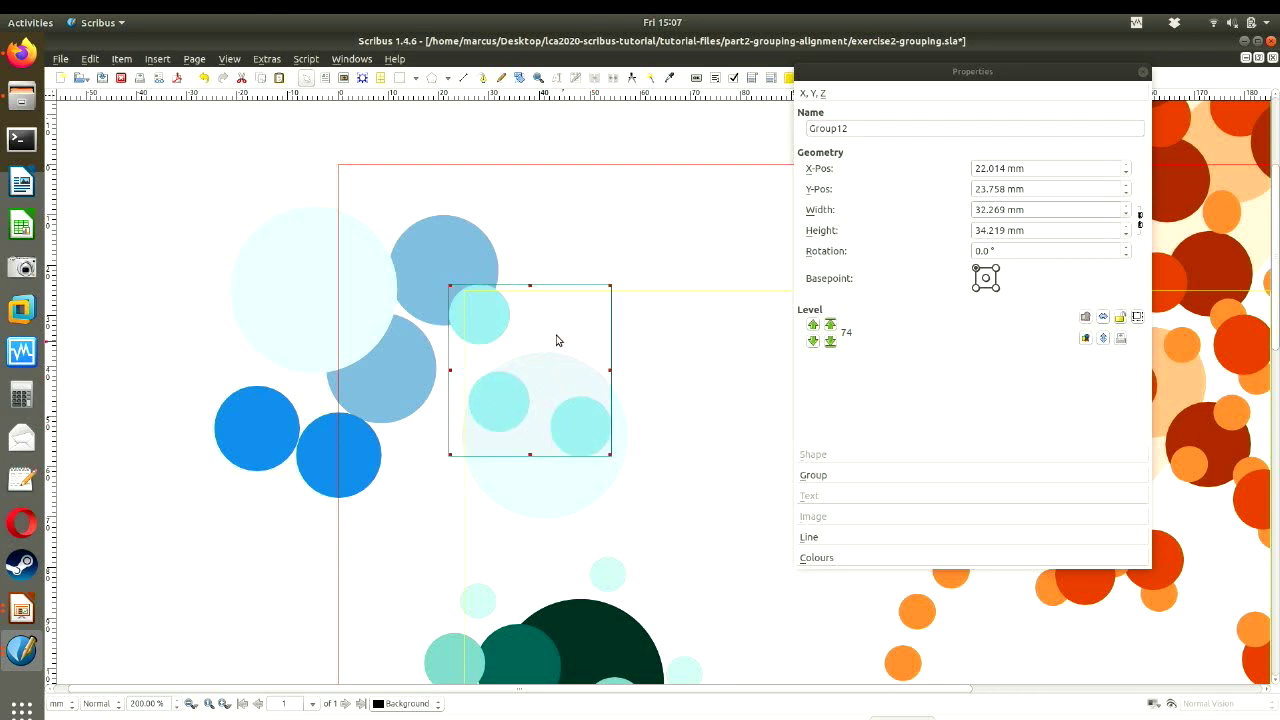
pyautogui.moveTo(557, 337); pyautogui.dragTo(363, 320)
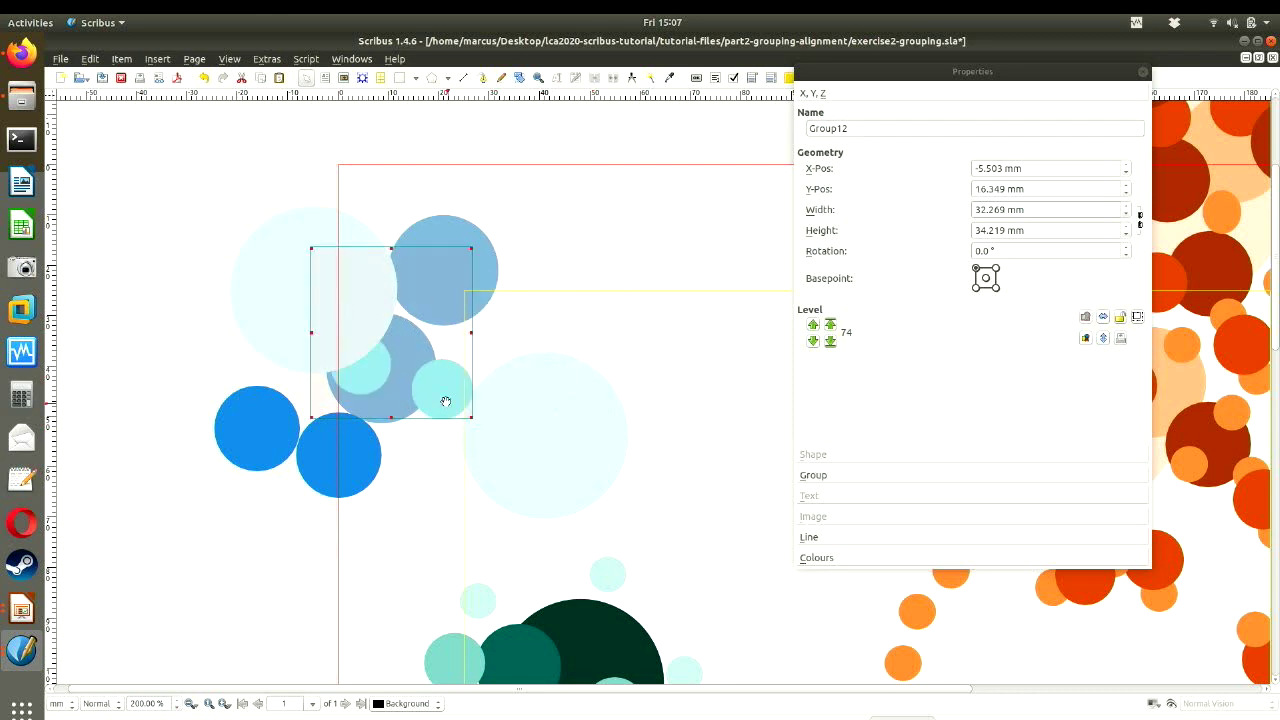
pyautogui.moveTo(443, 400); pyautogui.dragTo(237, 289)
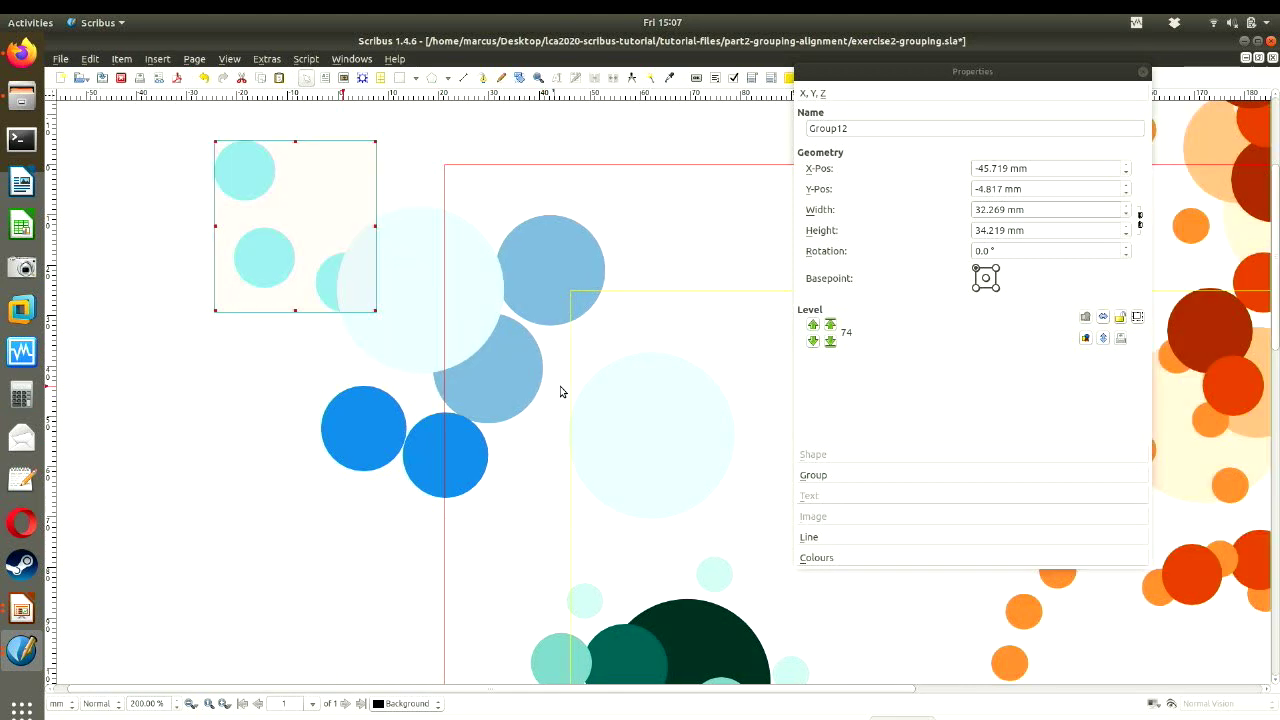
# - Move the large pale circle back onto the page so it overlaps the other pale circle, and group the two
pyautogui.click(460, 285)
pyautogui.moveTo(462, 288); pyautogui.dragTo(654, 358)
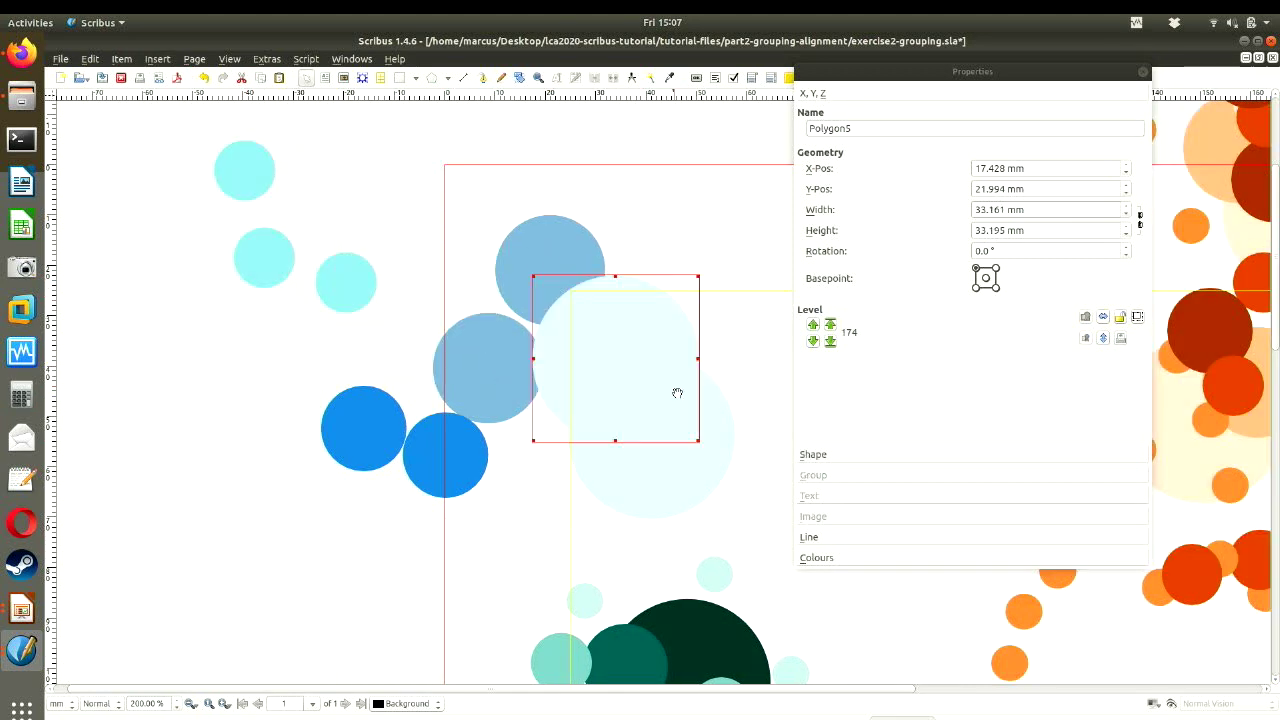
pyautogui.keyDown('shift'); pyautogui.click(649, 495); pyautogui.keyUp('shift')
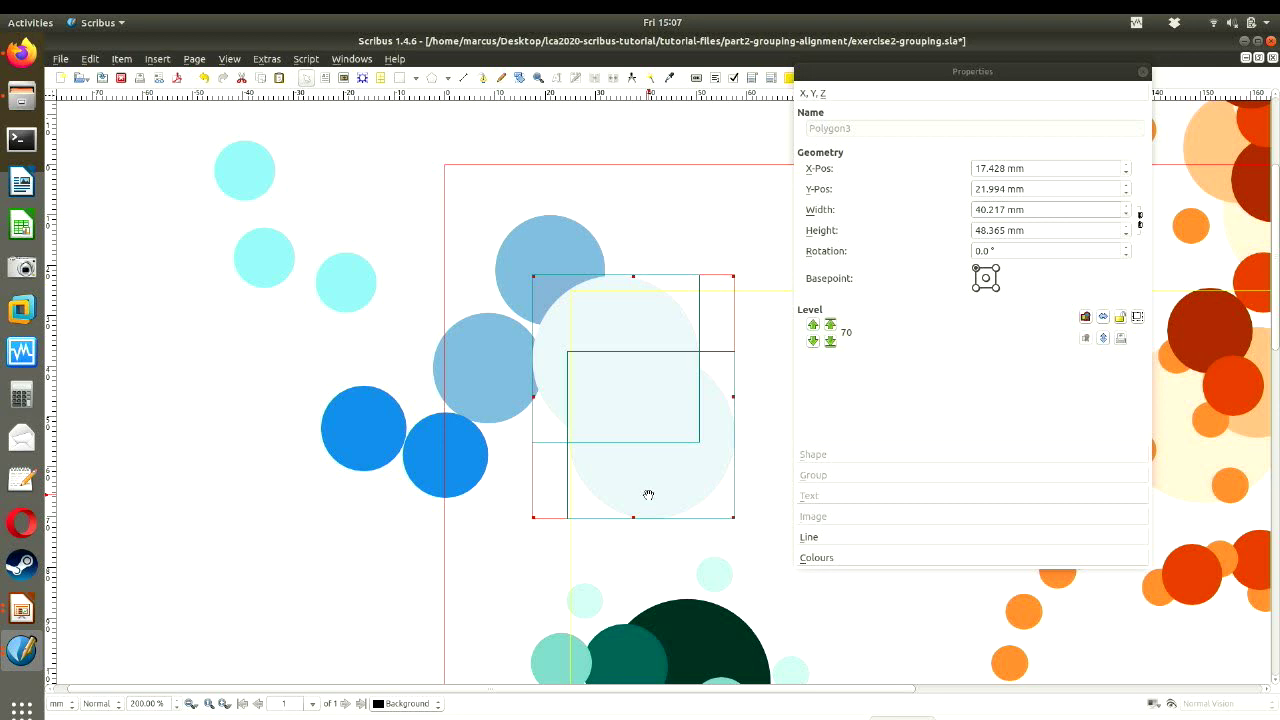
pyautogui.hotkey('ctrl', 'g')
# - Move the grey-blue, bright blue and cyan groups back over the pale circles to reassemble the blue cluster
pyautogui.click(540, 253)
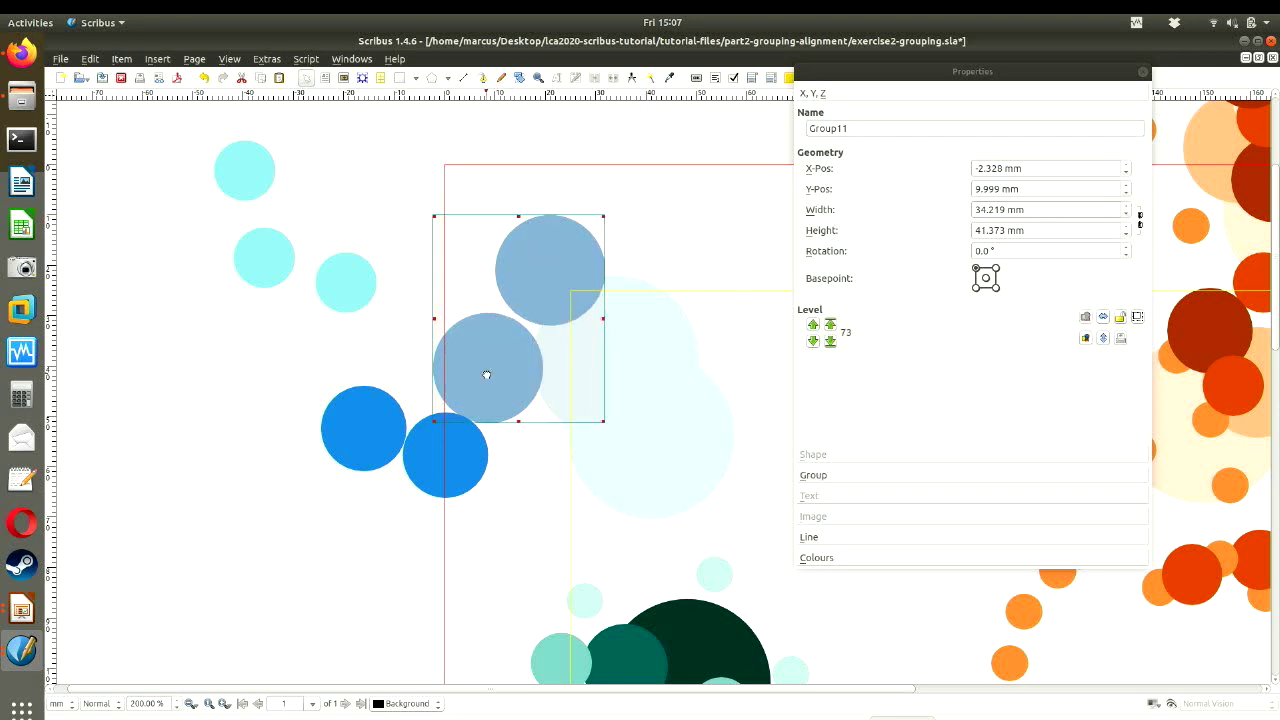
pyautogui.moveTo(496, 370); pyautogui.dragTo(613, 436)
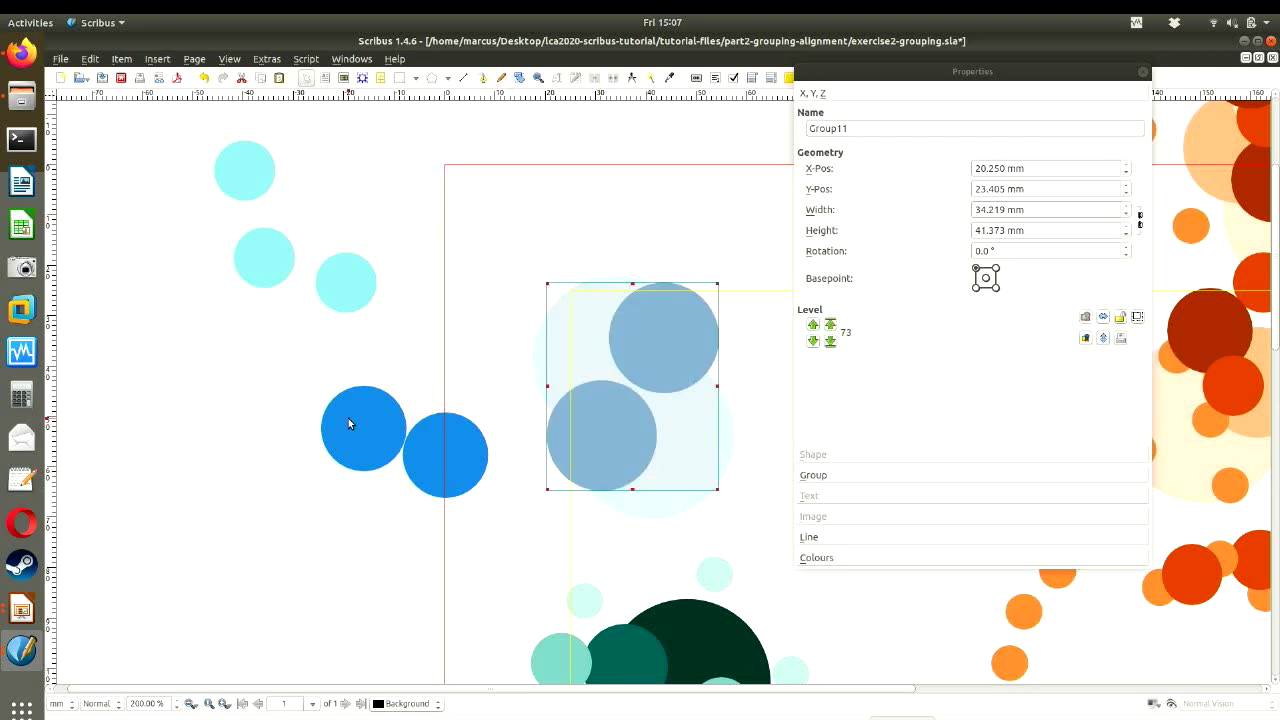
pyautogui.moveTo(350, 421); pyautogui.dragTo(580, 368)
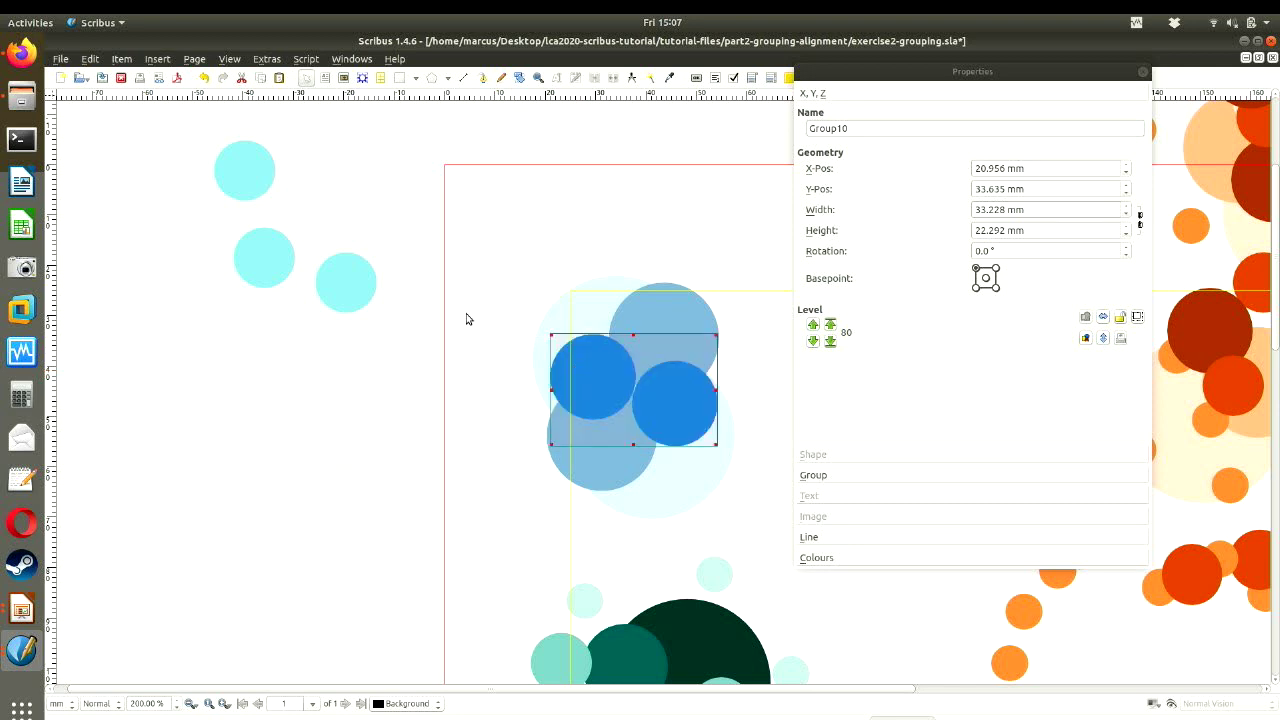
pyautogui.moveTo(237, 186); pyautogui.dragTo(552, 271)
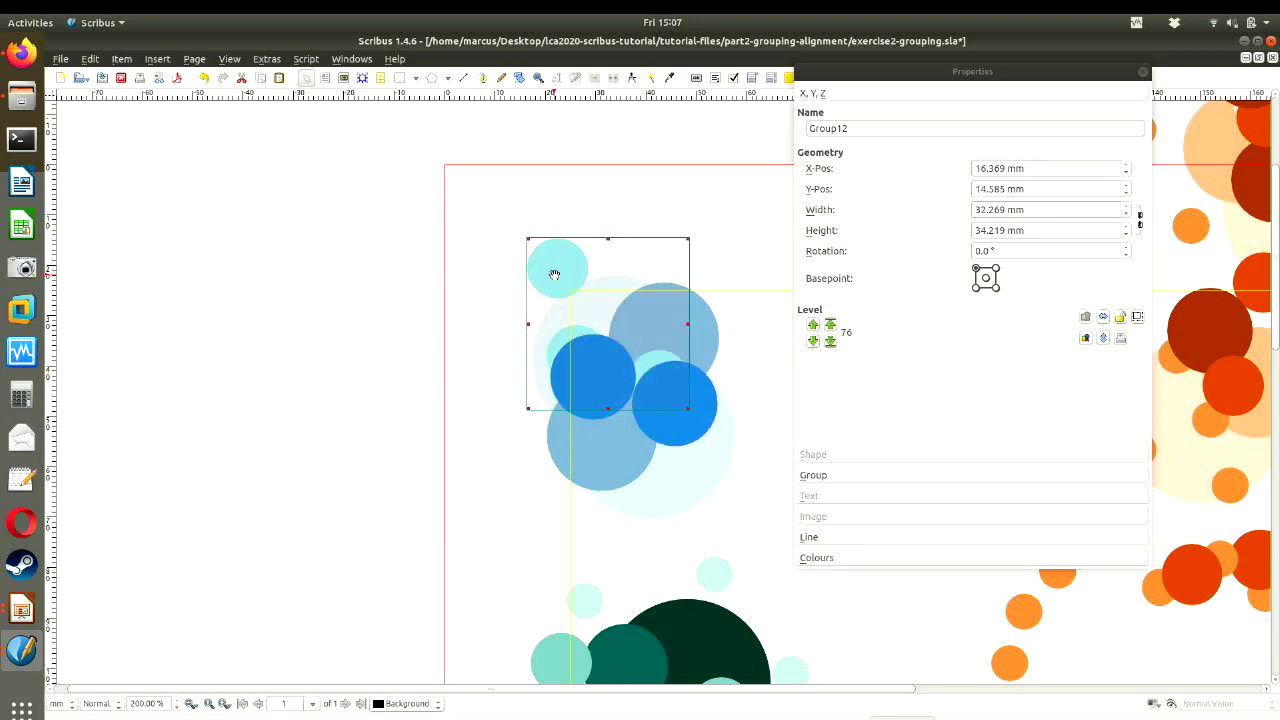
# - Raise the cyan circle group to the top level so it sits in front of the other blue circles
pyautogui.click(128, 59)
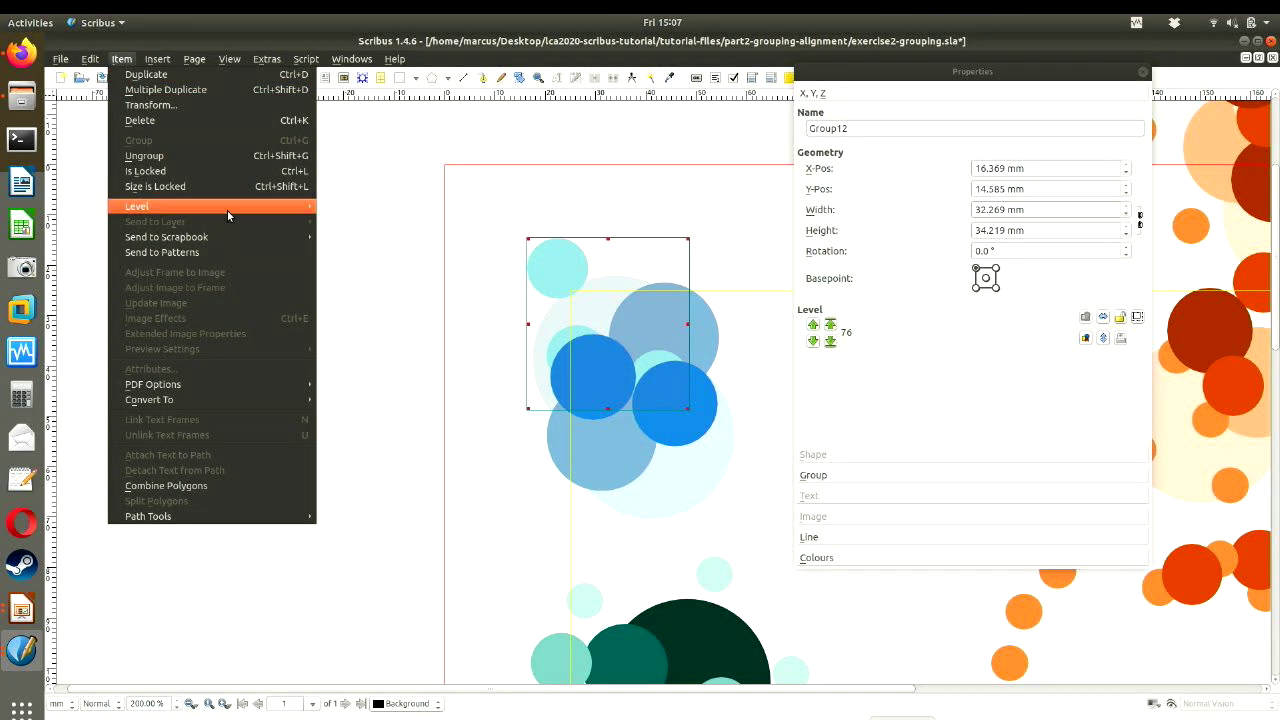
pyautogui.moveTo(227, 210)
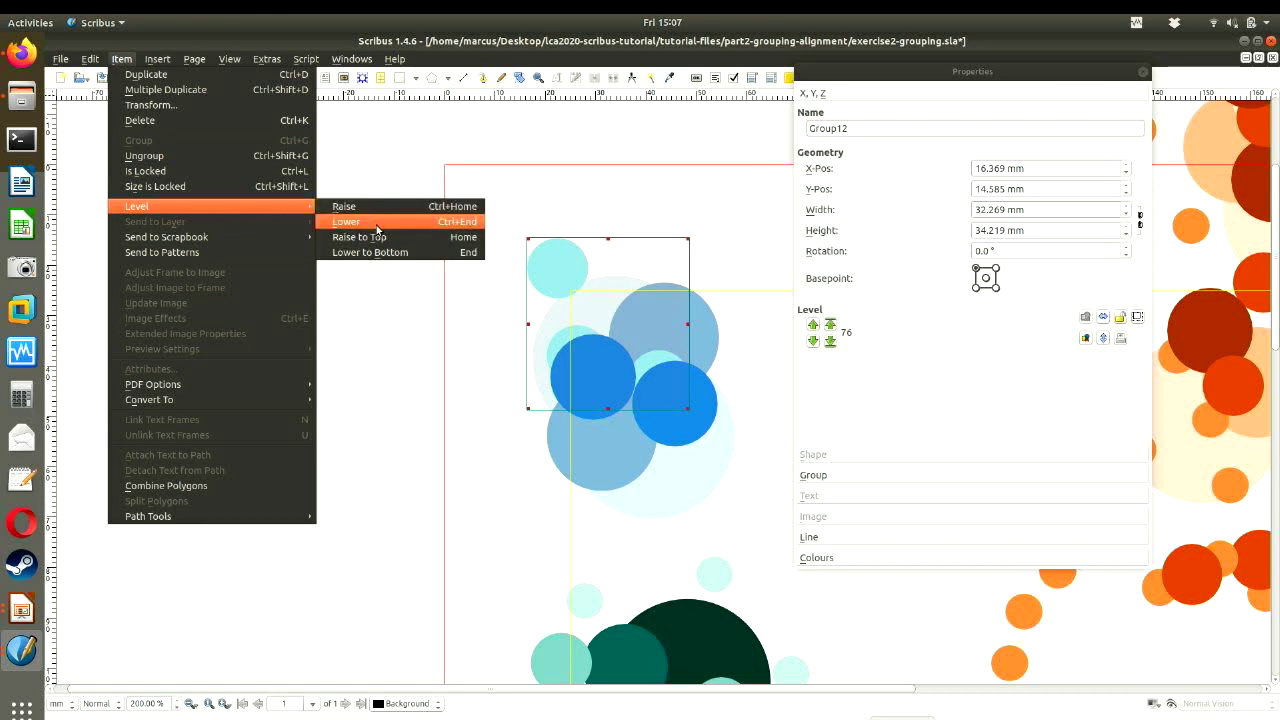
pyautogui.click(372, 238)
# - Group all the same-coloured circle groups of the blue cluster into one group
pyautogui.click(397, 412)
pyautogui.moveTo(460, 191); pyautogui.dragTo(757, 541)
pyautogui.hotkey('ctrl', 'g')
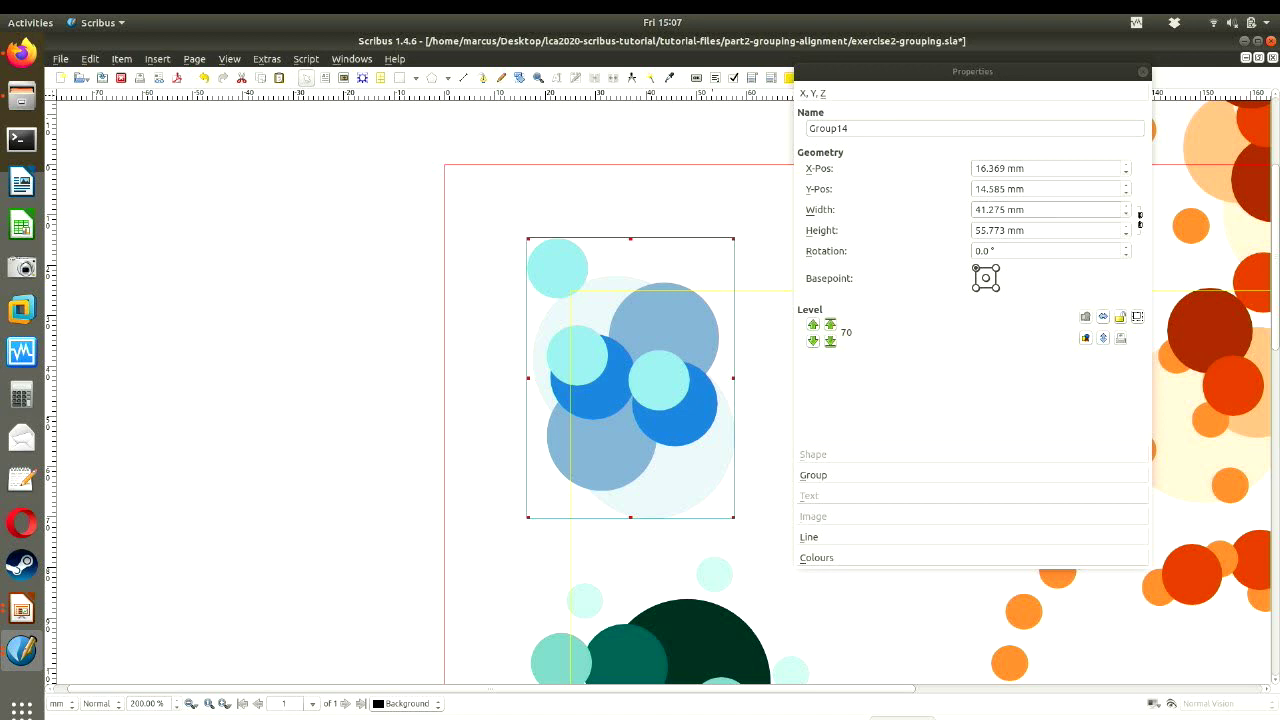
pyautogui.click(466, 257)
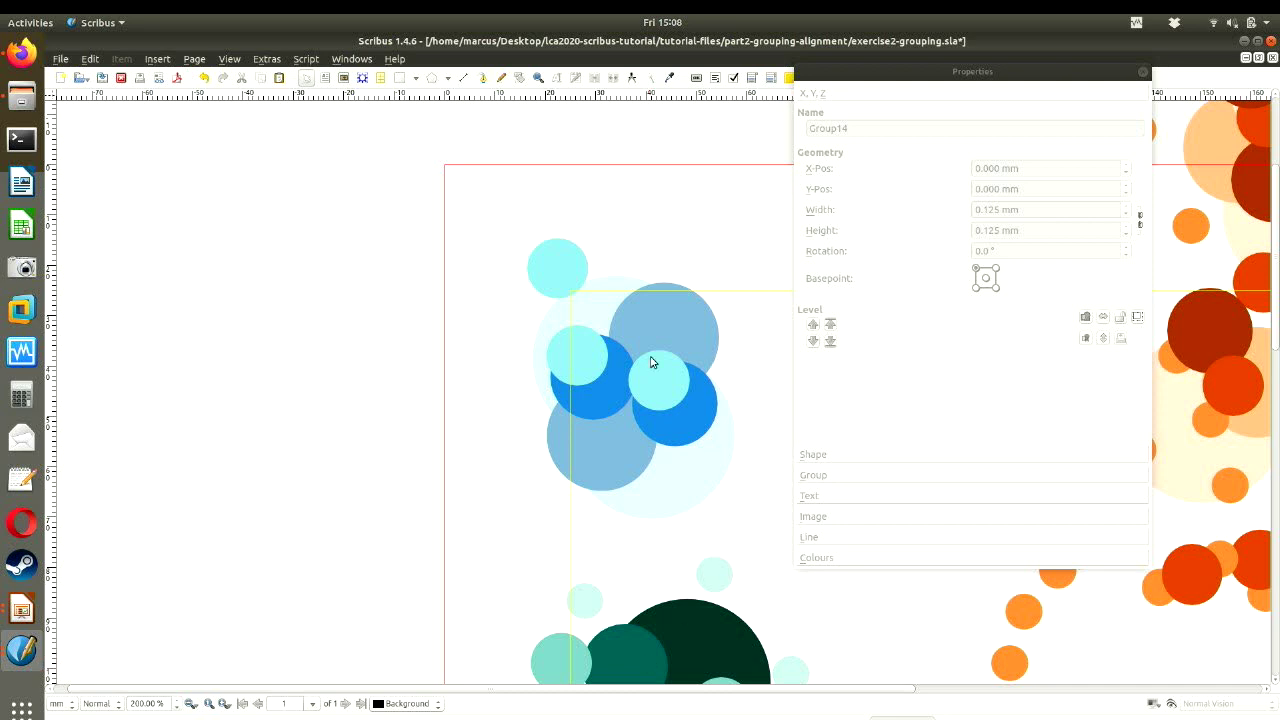
pyautogui.click(676, 386)
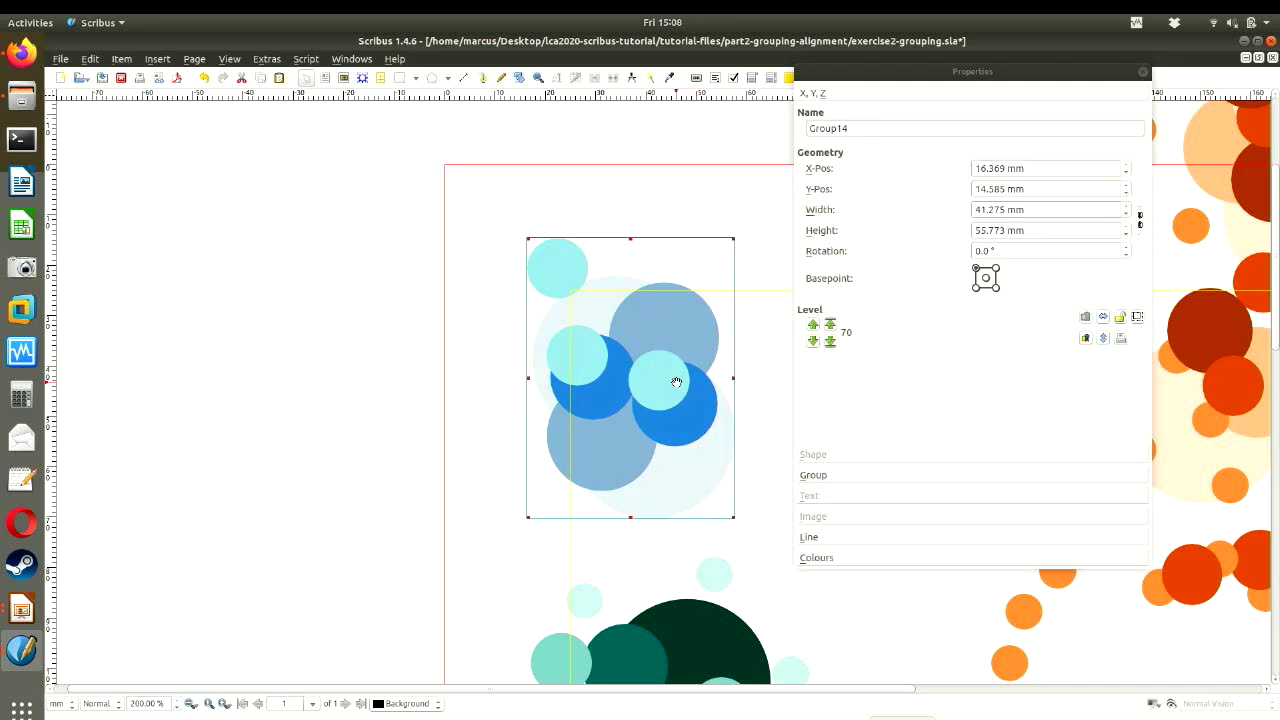
pyautogui.keyDown('shift'); pyautogui.click(663, 376); pyautogui.keyUp('shift')
pyautogui.click(661, 377)
pyautogui.click(131, 60)
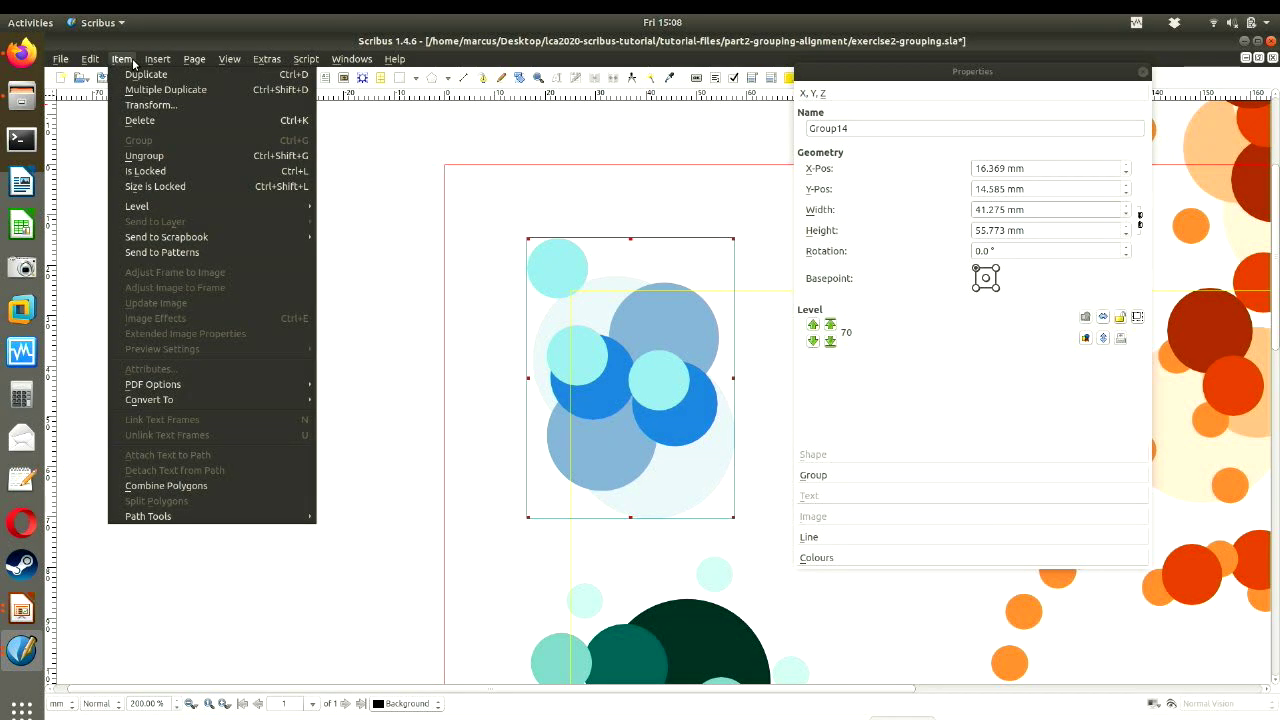
pyautogui.click(600, 178)
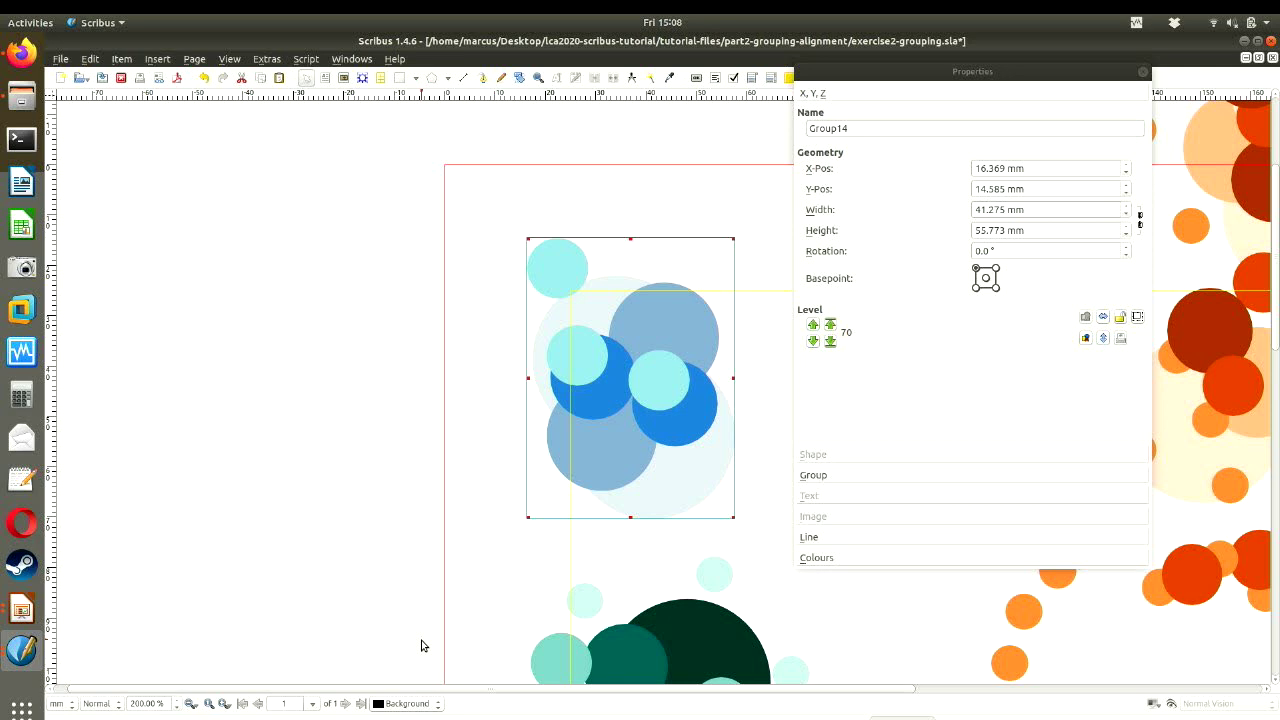
pyautogui.click(644, 219)
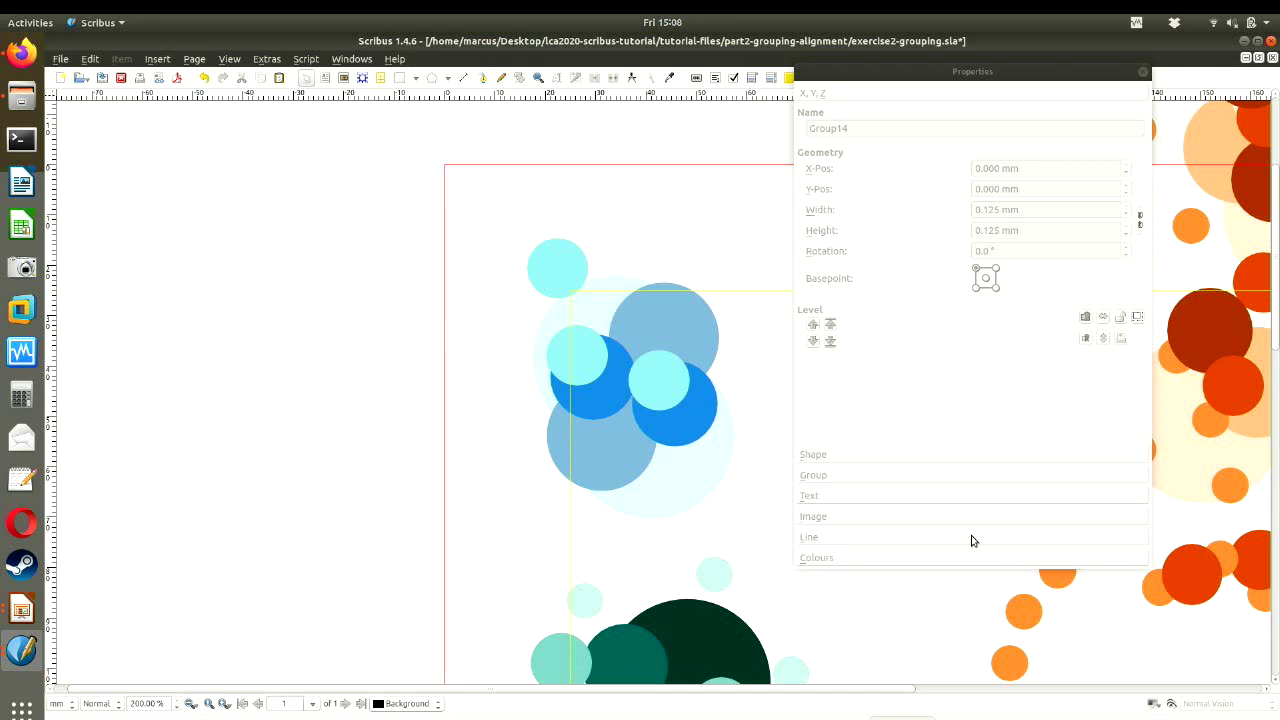
pyautogui.scroll(-4, 735, 548)
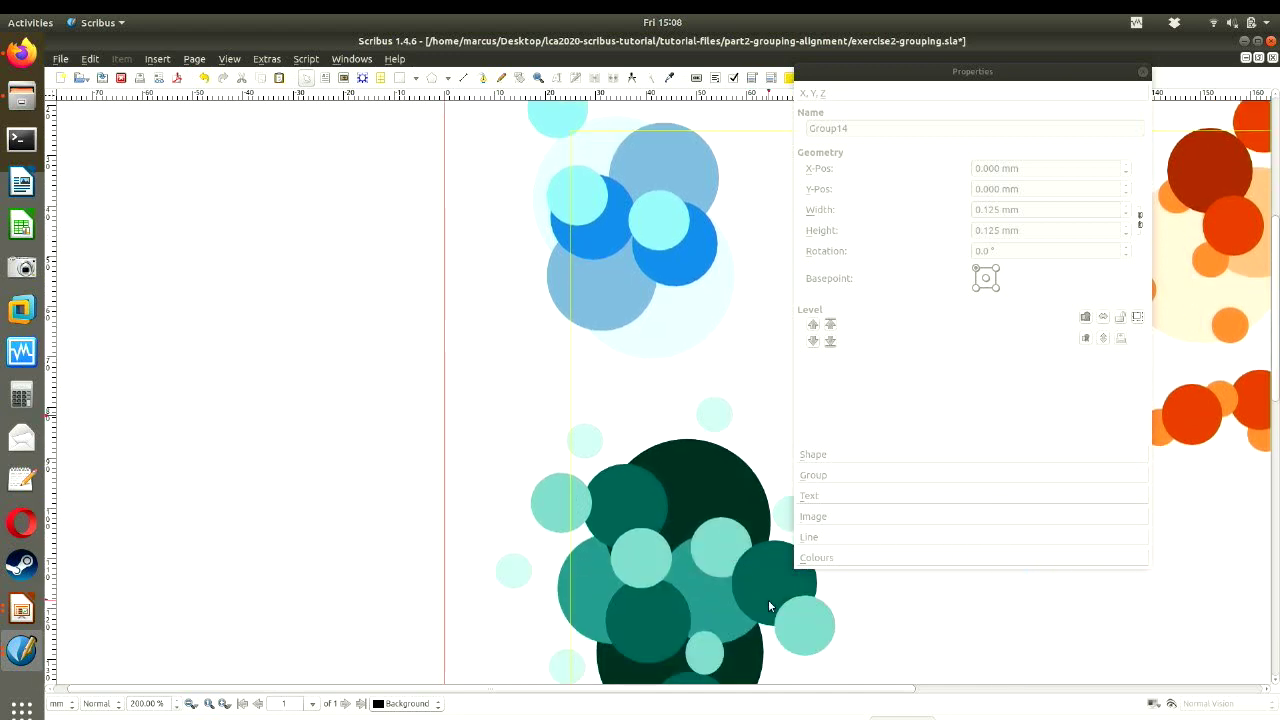
pyautogui.moveTo(851, 690); pyautogui.dragTo(1154, 686)
pyautogui.scroll(2, 645, 600)
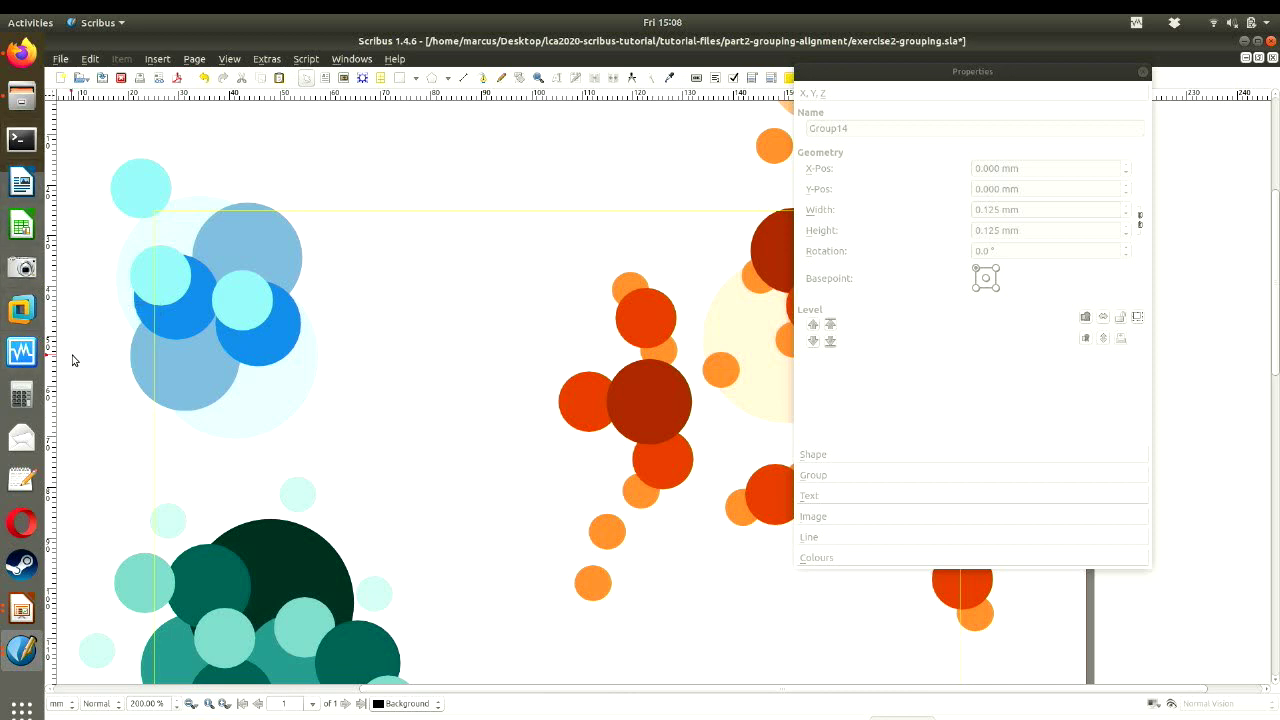
pyautogui.hotkey('alt', 'Tab')
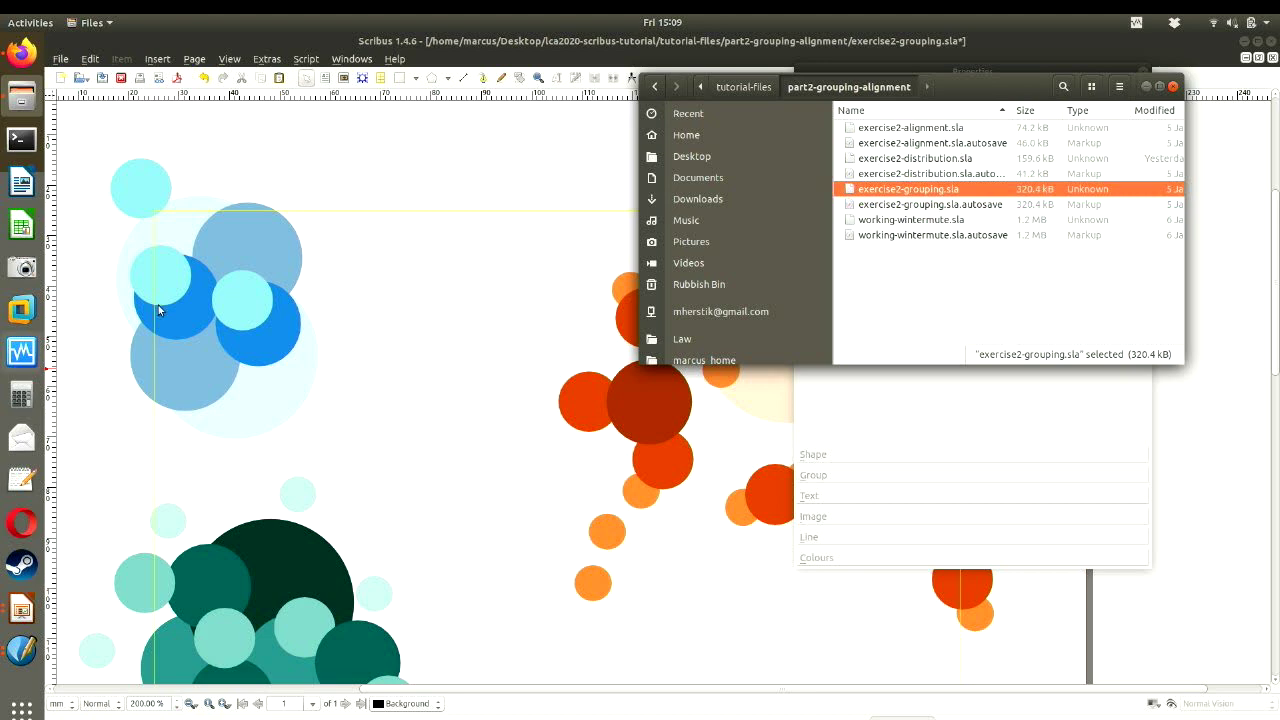
pyautogui.click(443, 283)
# - Ungroup the whole blue cluster back into its separate colour groups
pyautogui.click(181, 276)
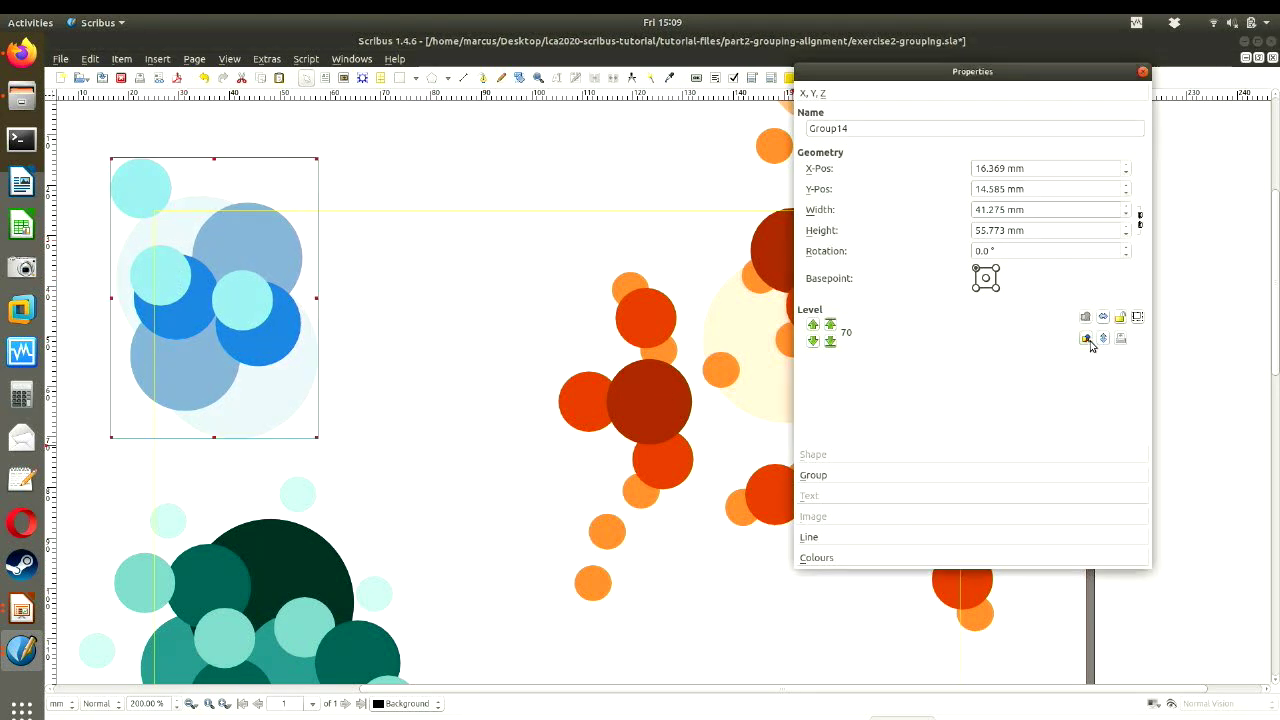
pyautogui.hotkey('ctrl', 'shift', 'g')
pyautogui.click(397, 246)
# - Lower the cyan circle group to the bottom level, behind the rest of the blue cluster
pyautogui.click(246, 300)
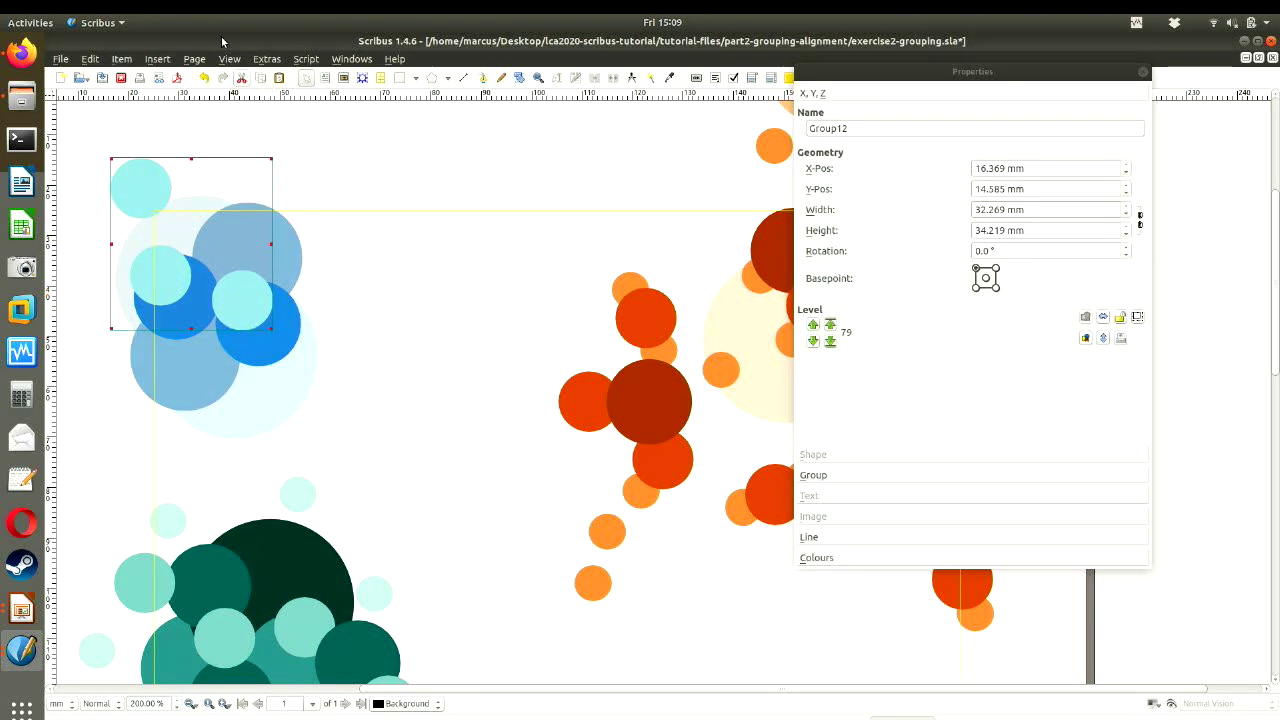
pyautogui.click(123, 60)
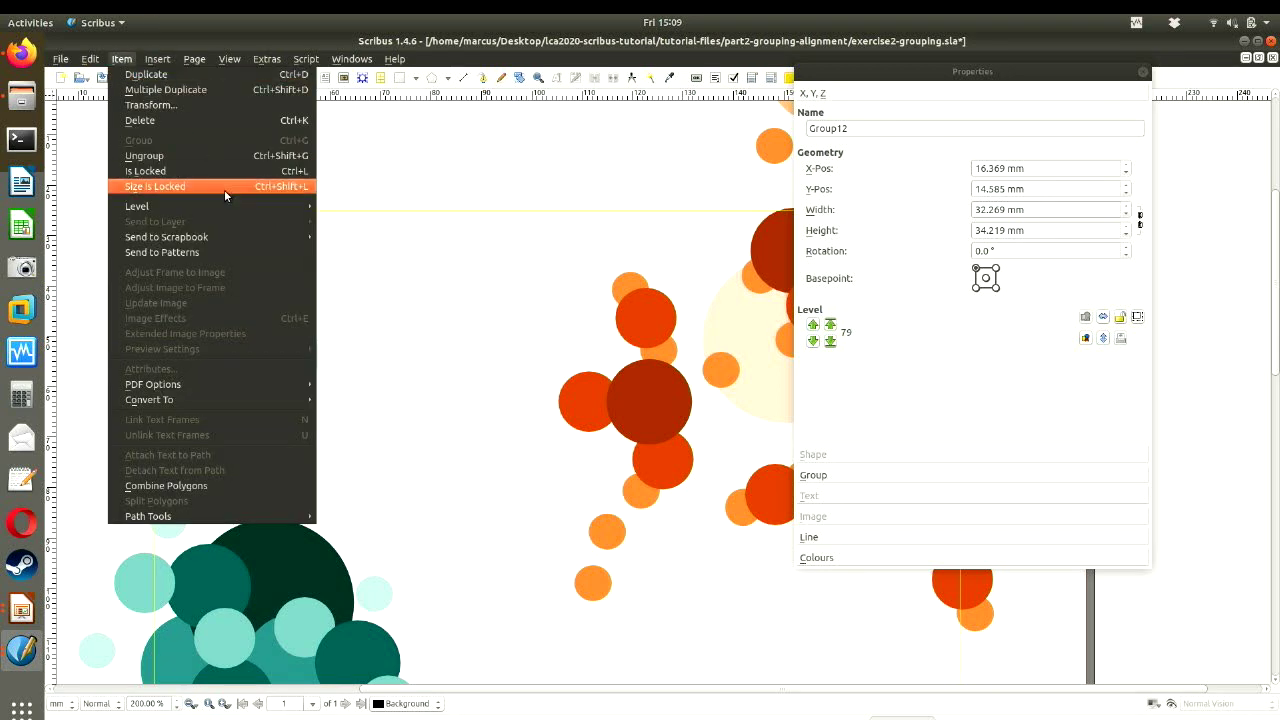
pyautogui.moveTo(226, 208)
pyautogui.click(412, 251)
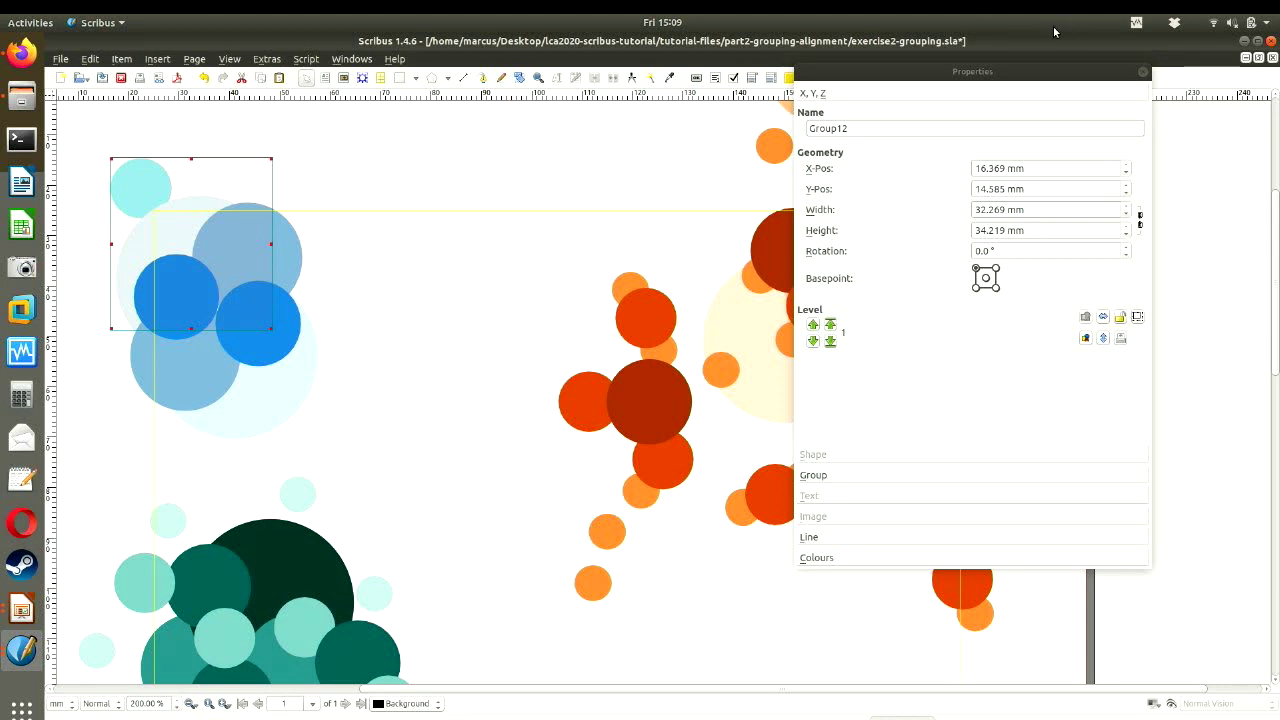
pyautogui.click(511, 184)
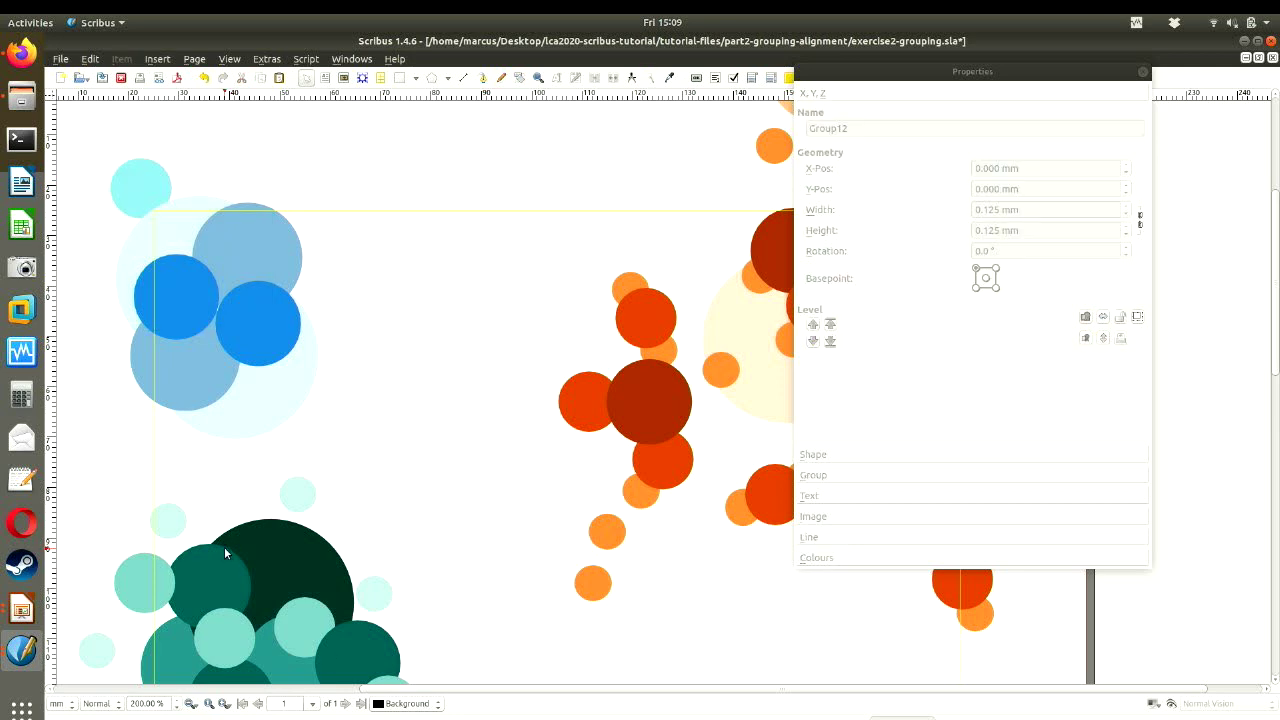
pyautogui.hotkey('alt', 'Tab')
pyautogui.hotkey('alt', 'Tab')
pyautogui.hotkey('alt', 'Tab')
pyautogui.hotkey('alt', 'Tab')
pyautogui.hotkey('alt', 'Tab')
pyautogui.hotkey('alt', 'Tab')
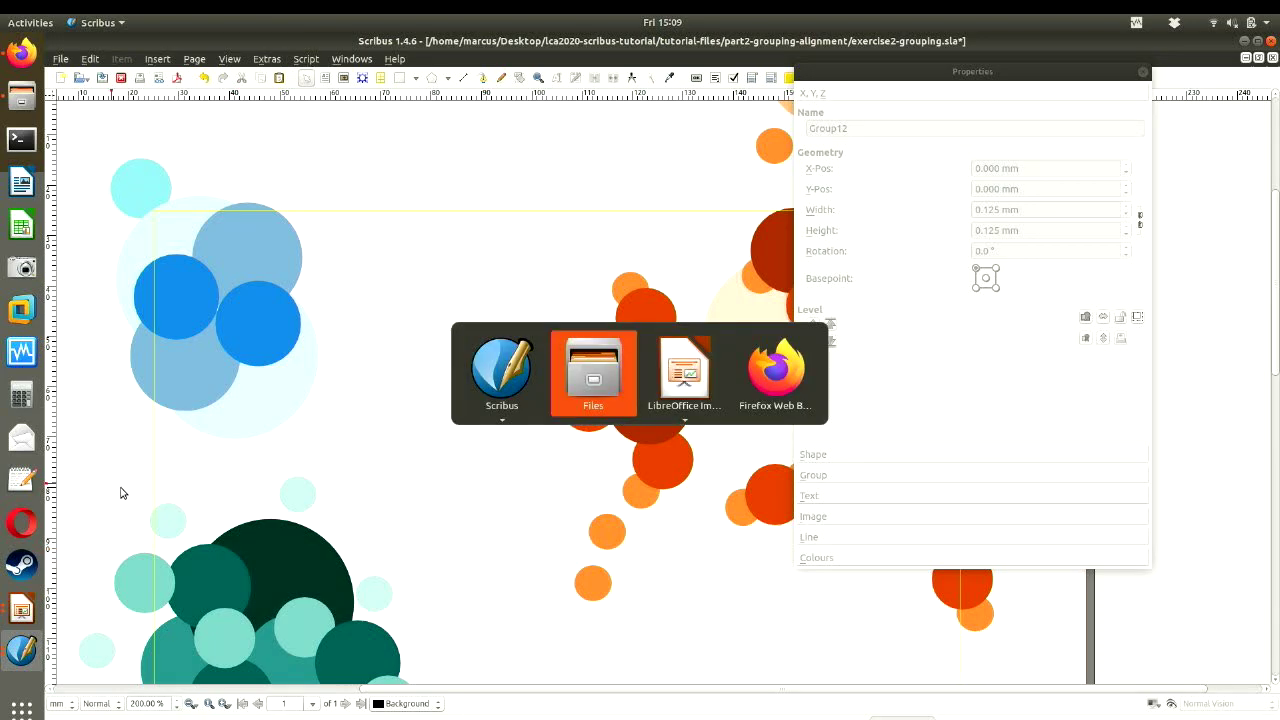
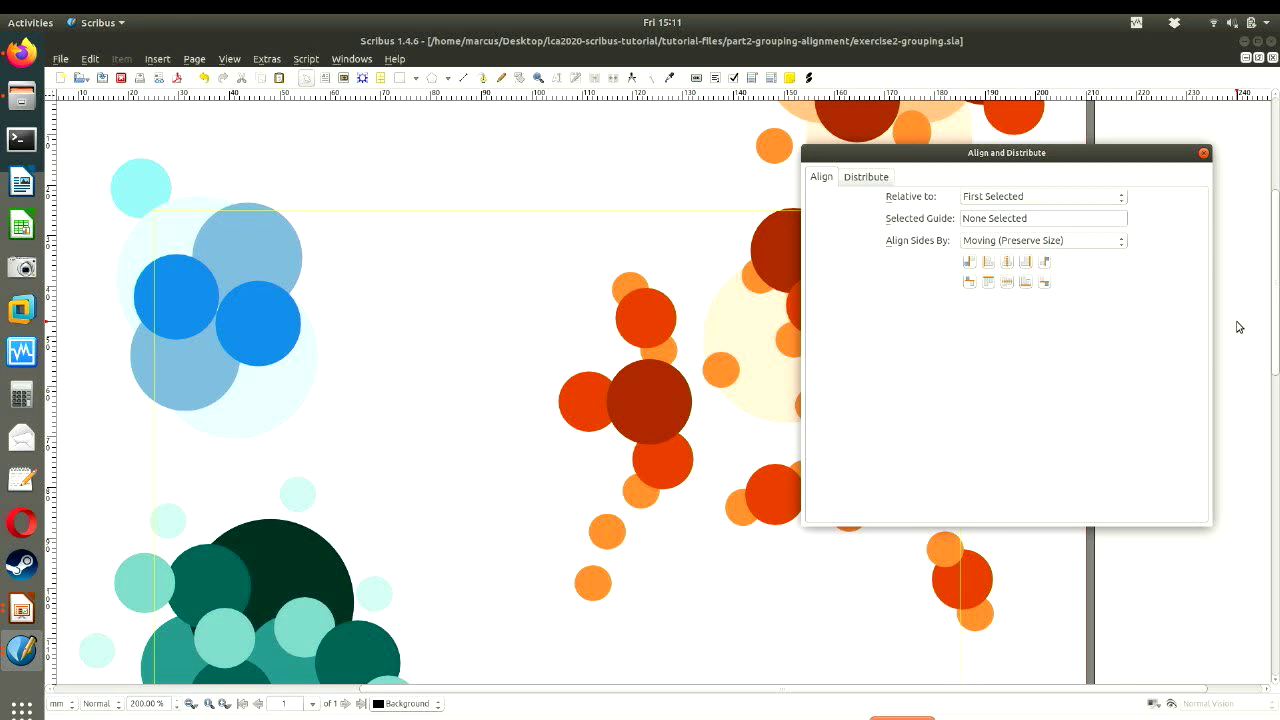
pyautogui.click(362, 62)
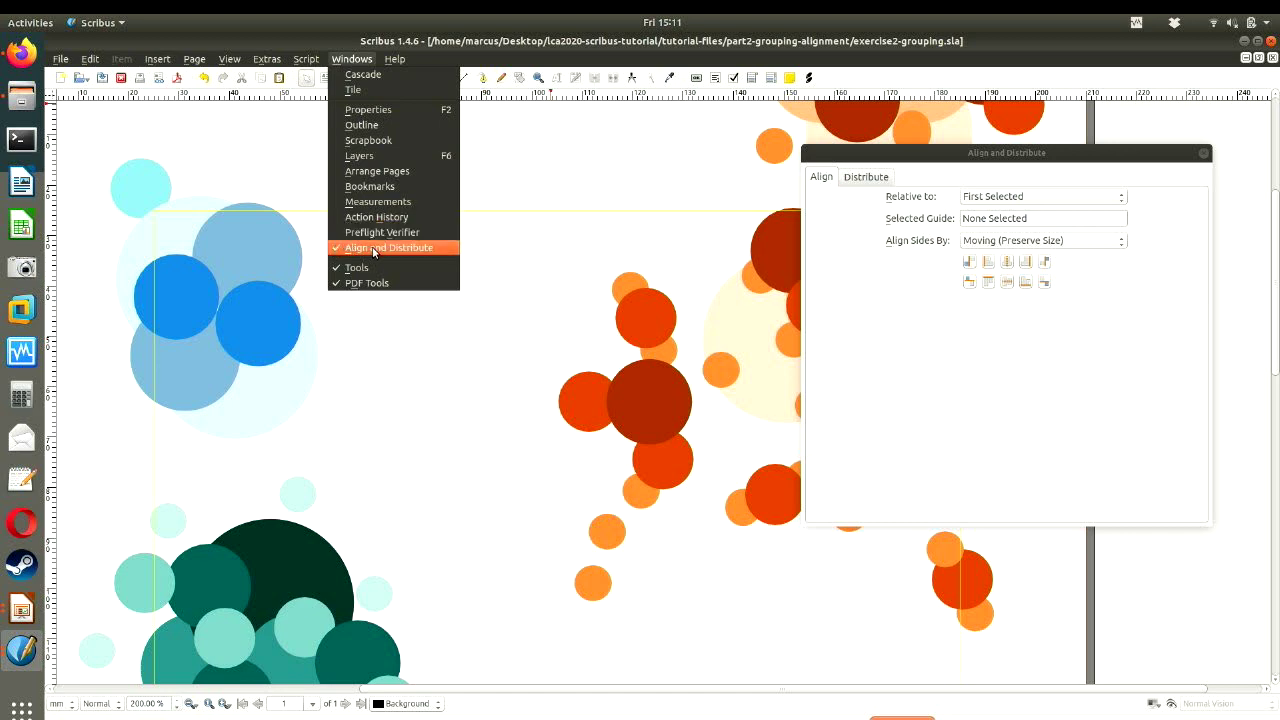
pyautogui.click(1094, 428)
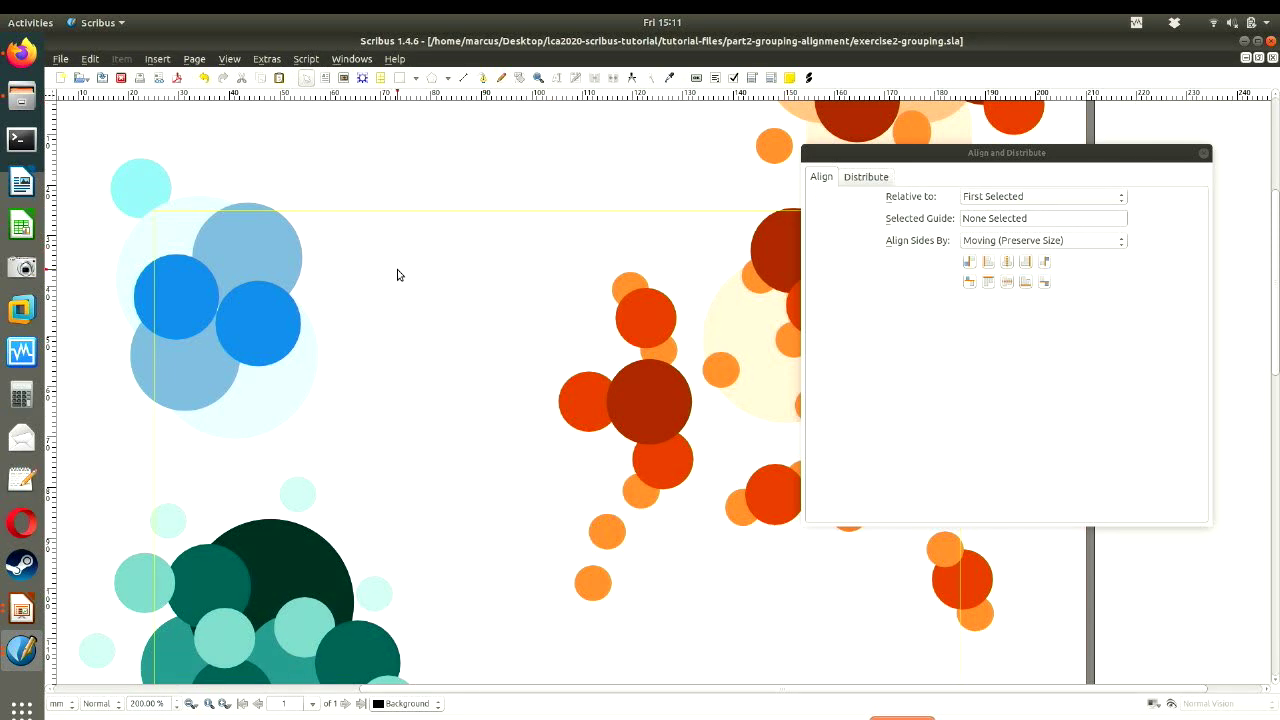
# - Open exercise2-alignment.sla from the part2-grouping-alignment folder of the tutorial files in lca2020-scribus-tutorial on the Desktop
pyautogui.click(66, 59)
pyautogui.click(82, 115)
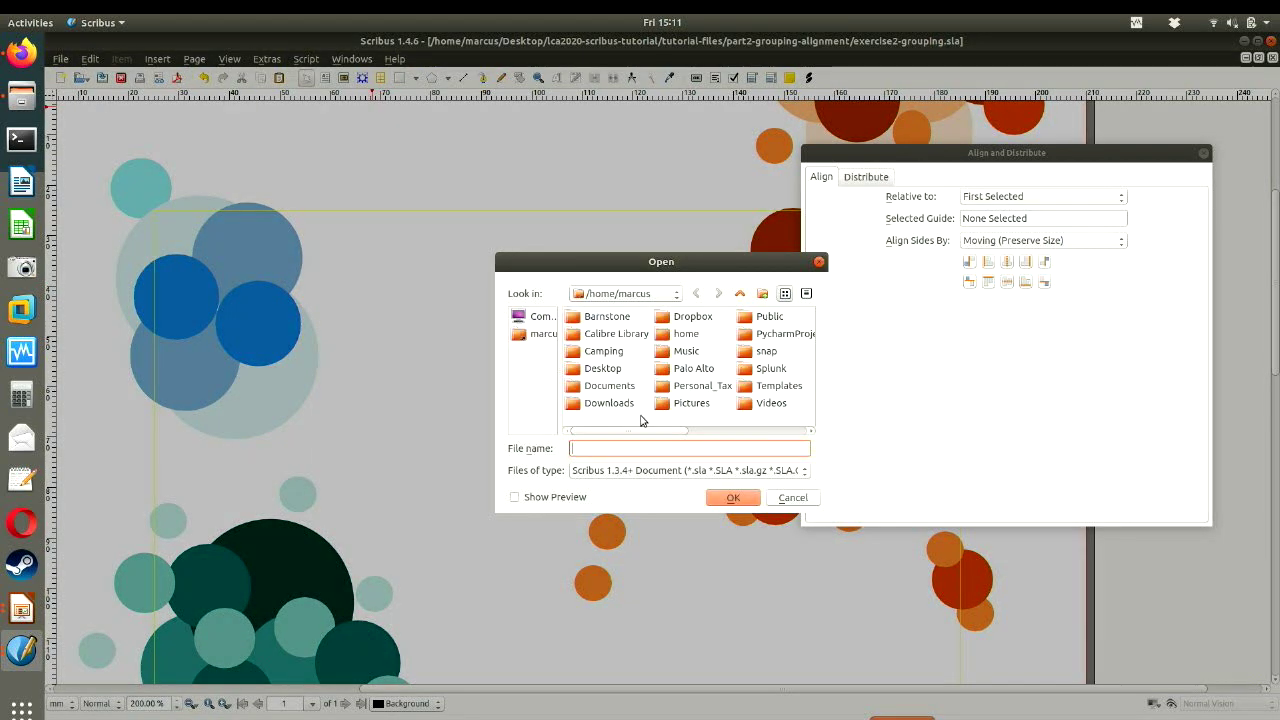
pyautogui.doubleClick(604, 370)
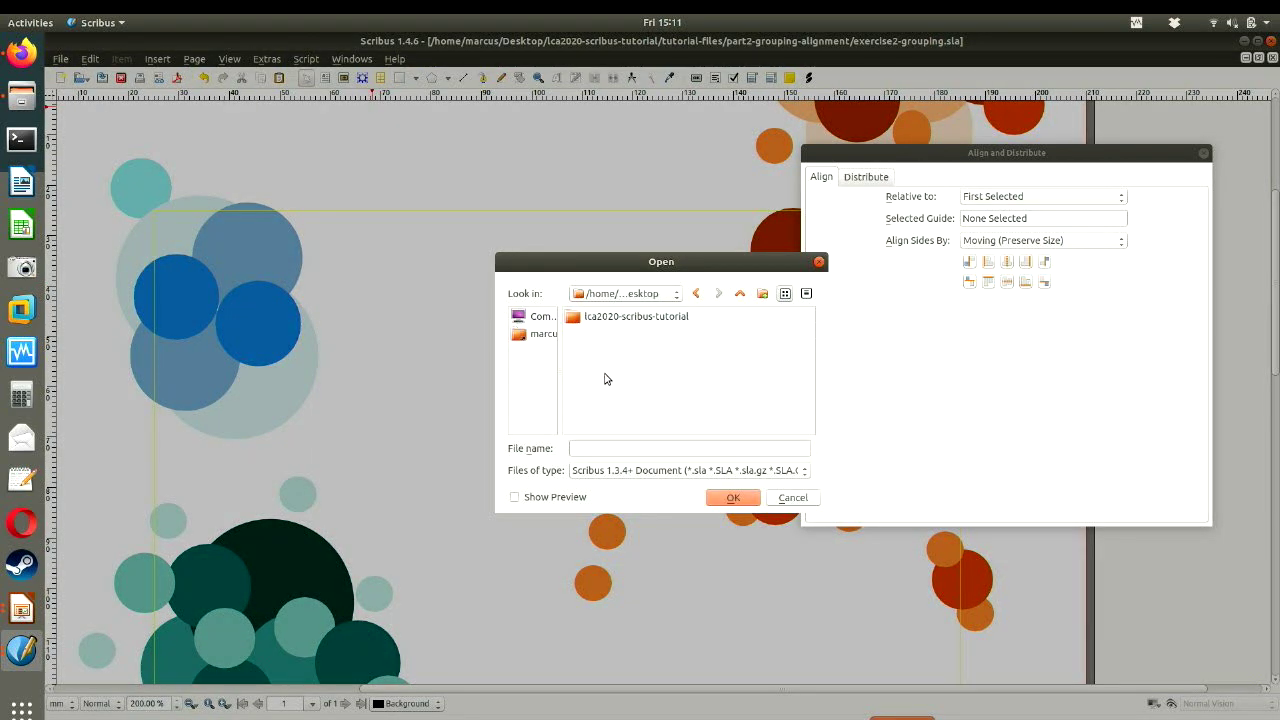
pyautogui.click(630, 317)
pyautogui.doubleClick(631, 317)
pyautogui.doubleClick(627, 317)
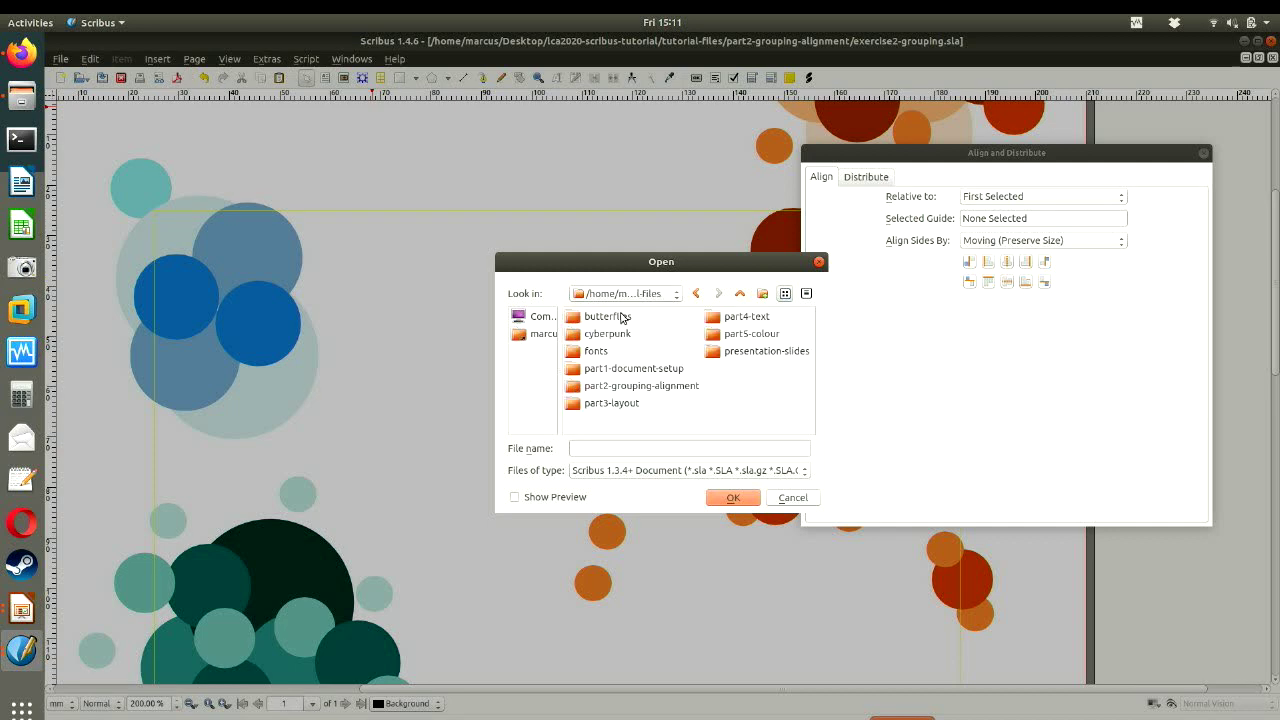
pyautogui.doubleClick(630, 386)
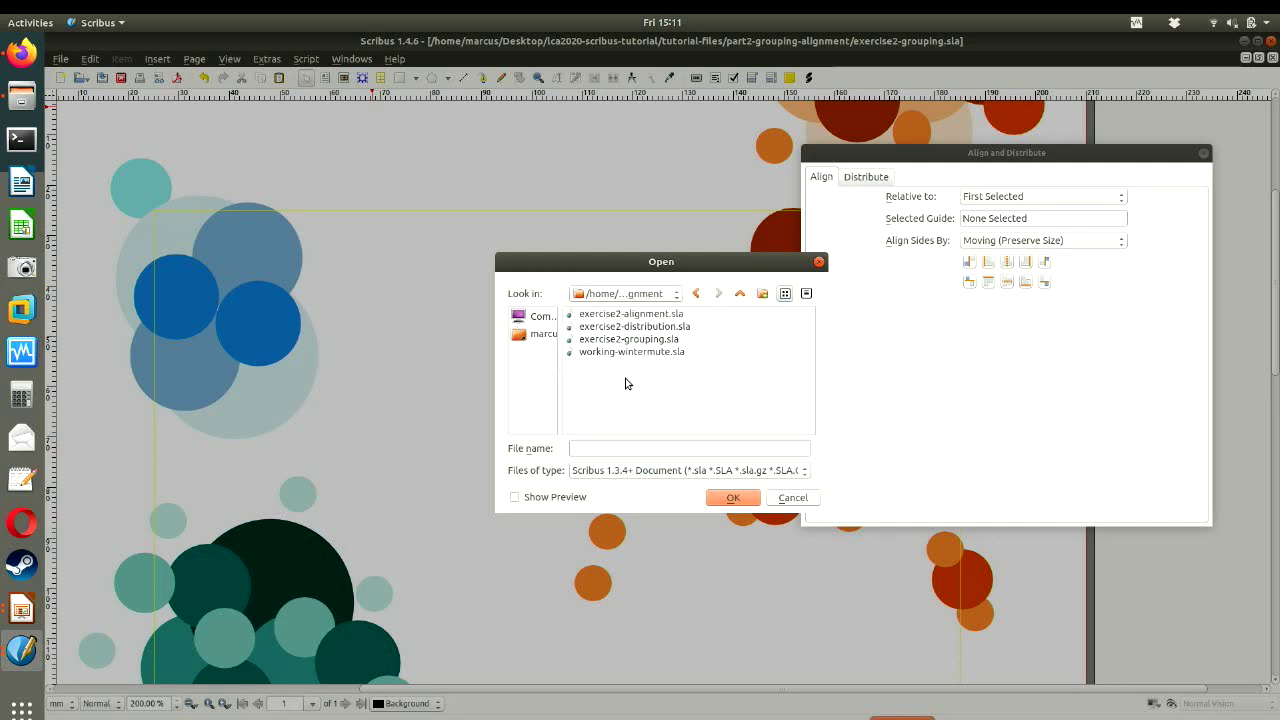
pyautogui.doubleClick(631, 314)
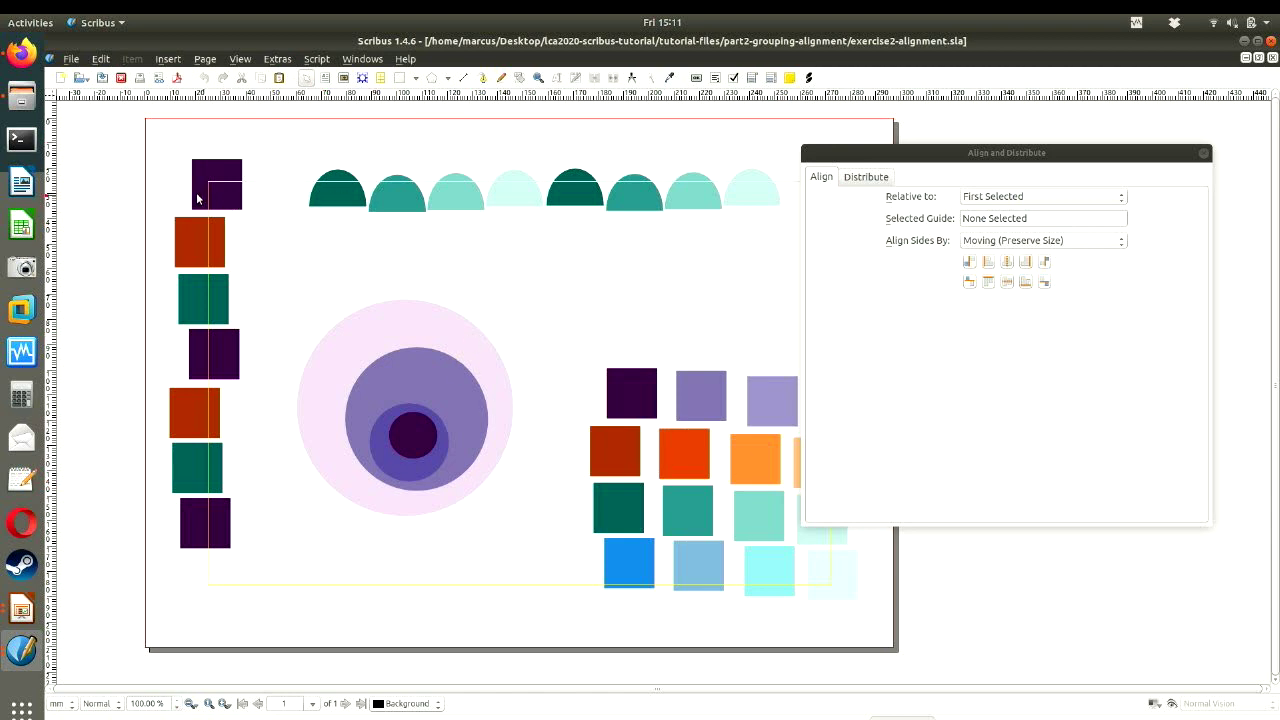
# - Try aligning the left sides of the seven squares in the left column relative to the first selected, and undo it
pyautogui.moveTo(134, 140); pyautogui.dragTo(274, 606)
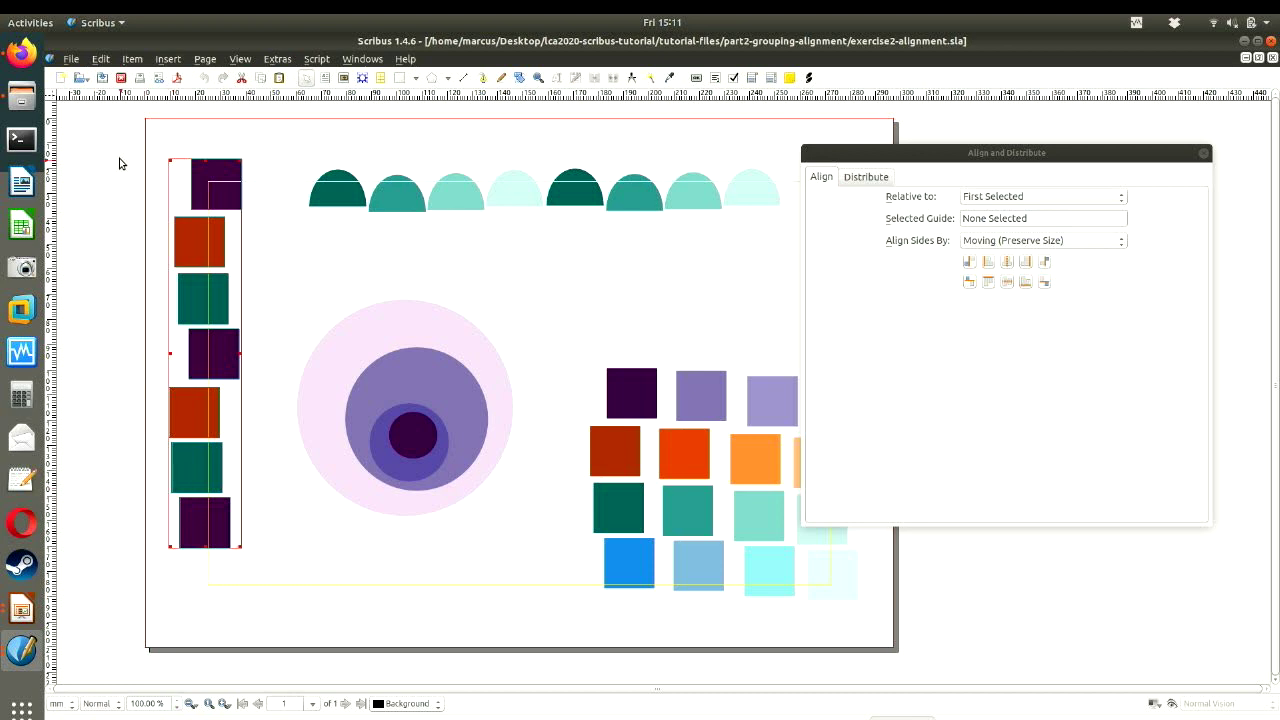
pyautogui.moveTo(127, 151); pyautogui.dragTo(297, 614)
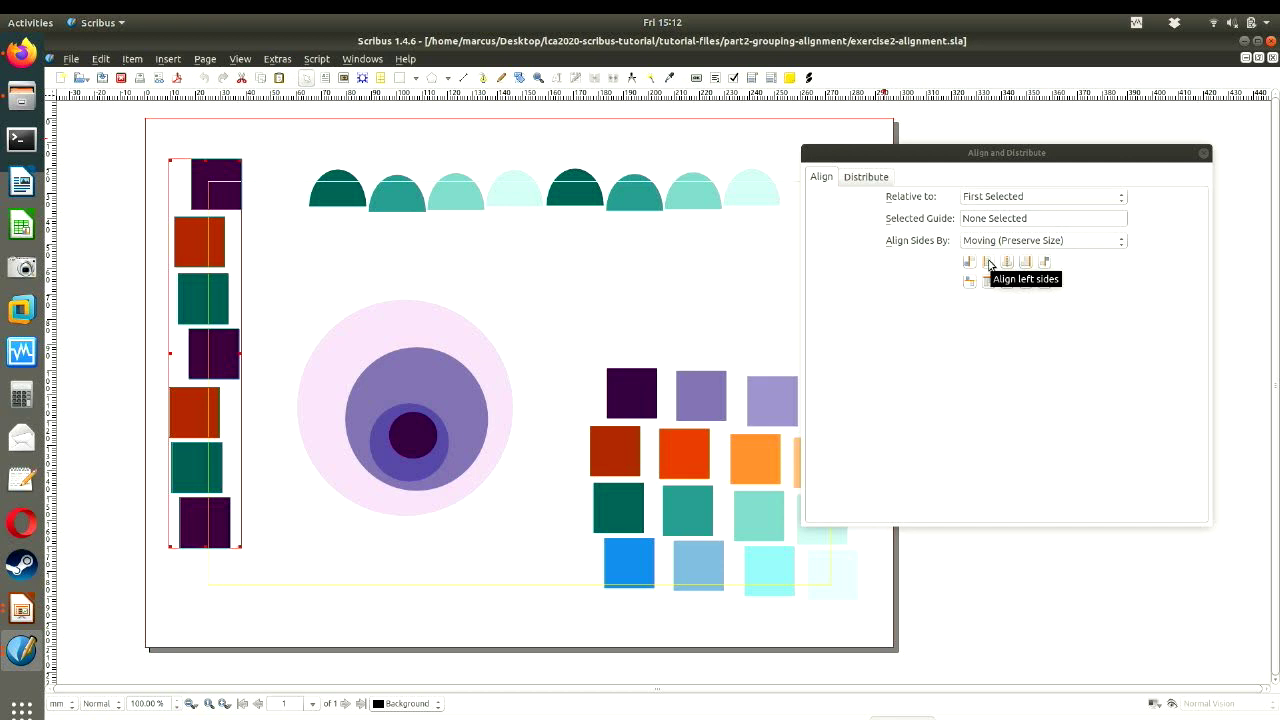
pyautogui.click(988, 263)
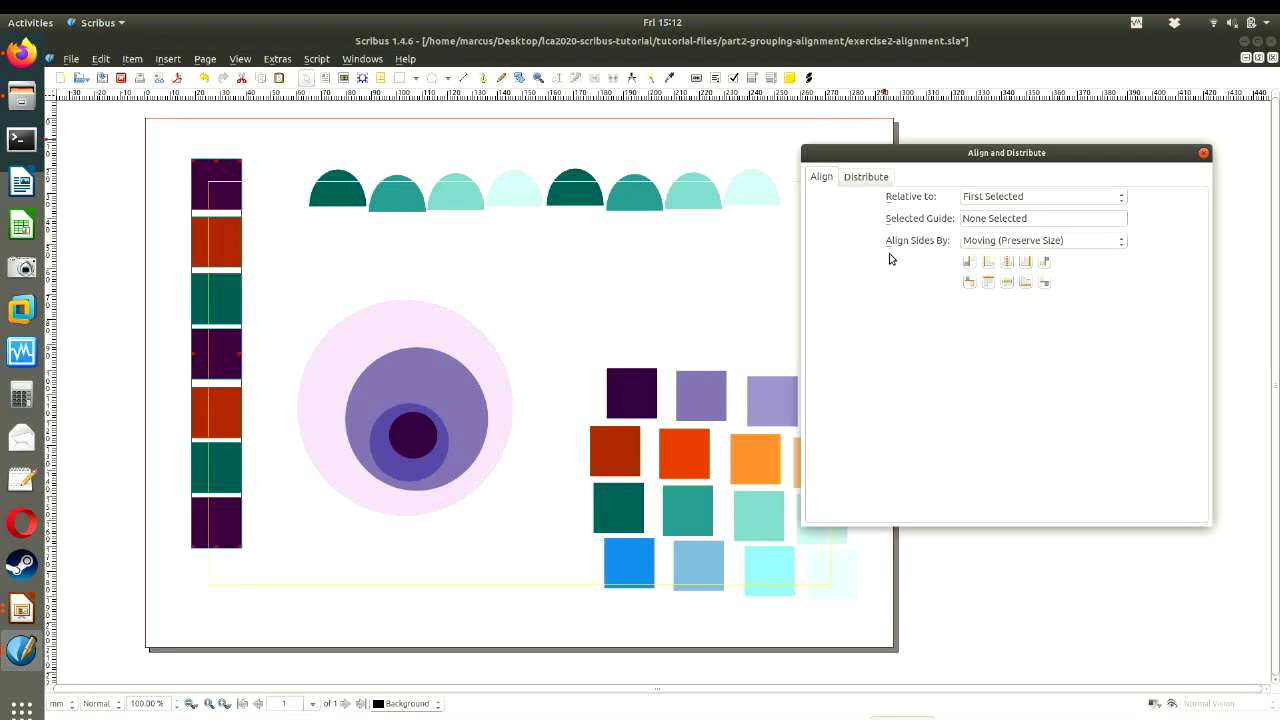
pyautogui.hotkey('ctrl', 'z')
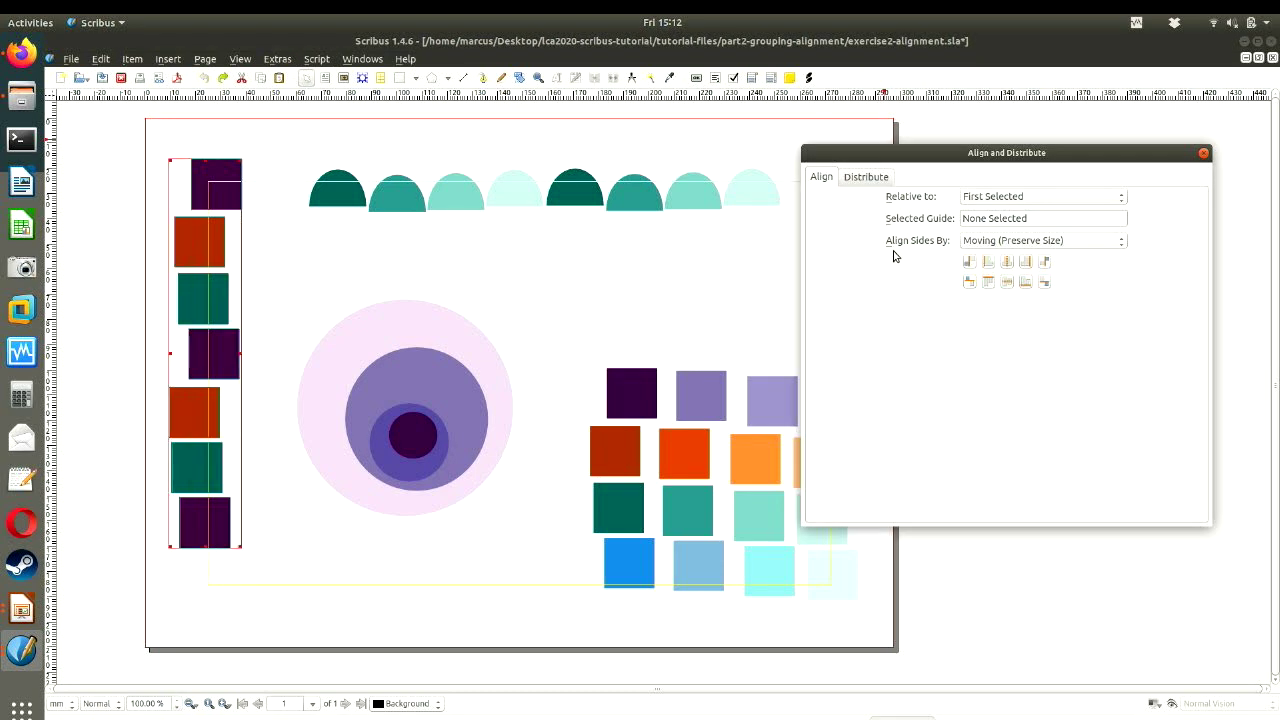
# - Try centring the column of squares on the vertical axis and aligning their right sides, undoing each alignment
pyautogui.click(1008, 263)
pyautogui.hotkey('ctrl', 'z')
pyautogui.click(1028, 263)
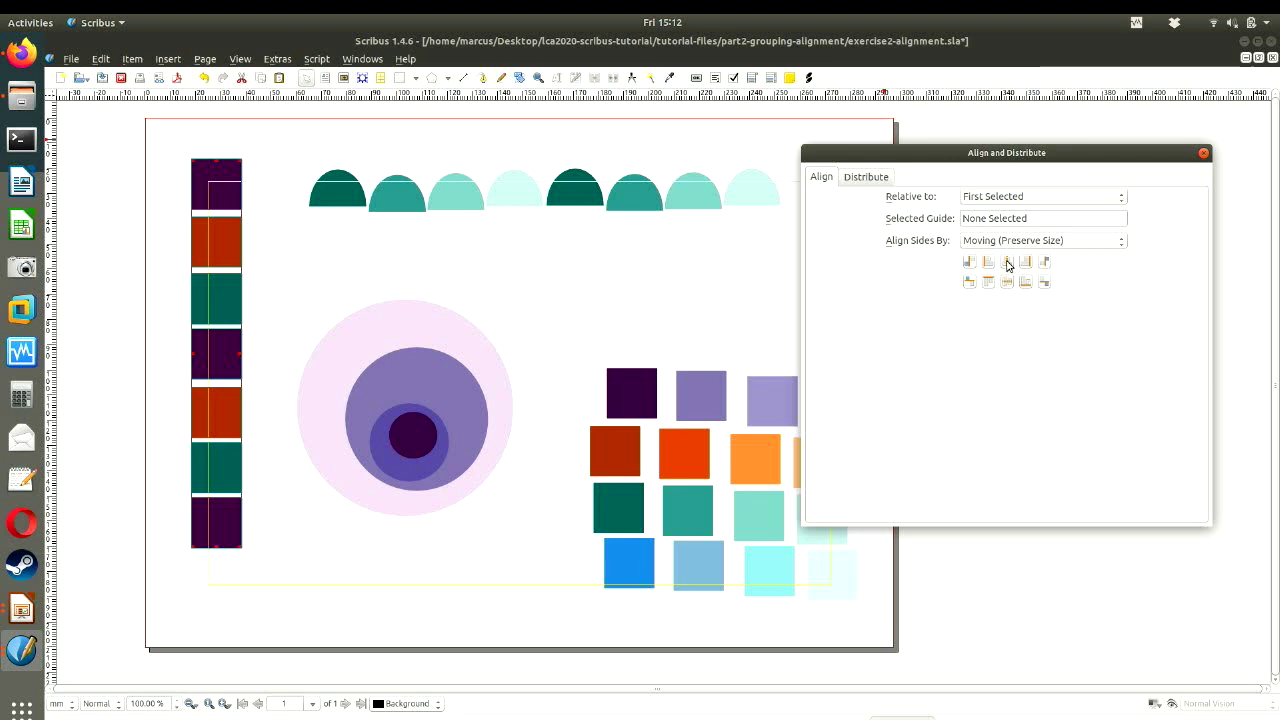
pyautogui.hotkey('ctrl', 'z')
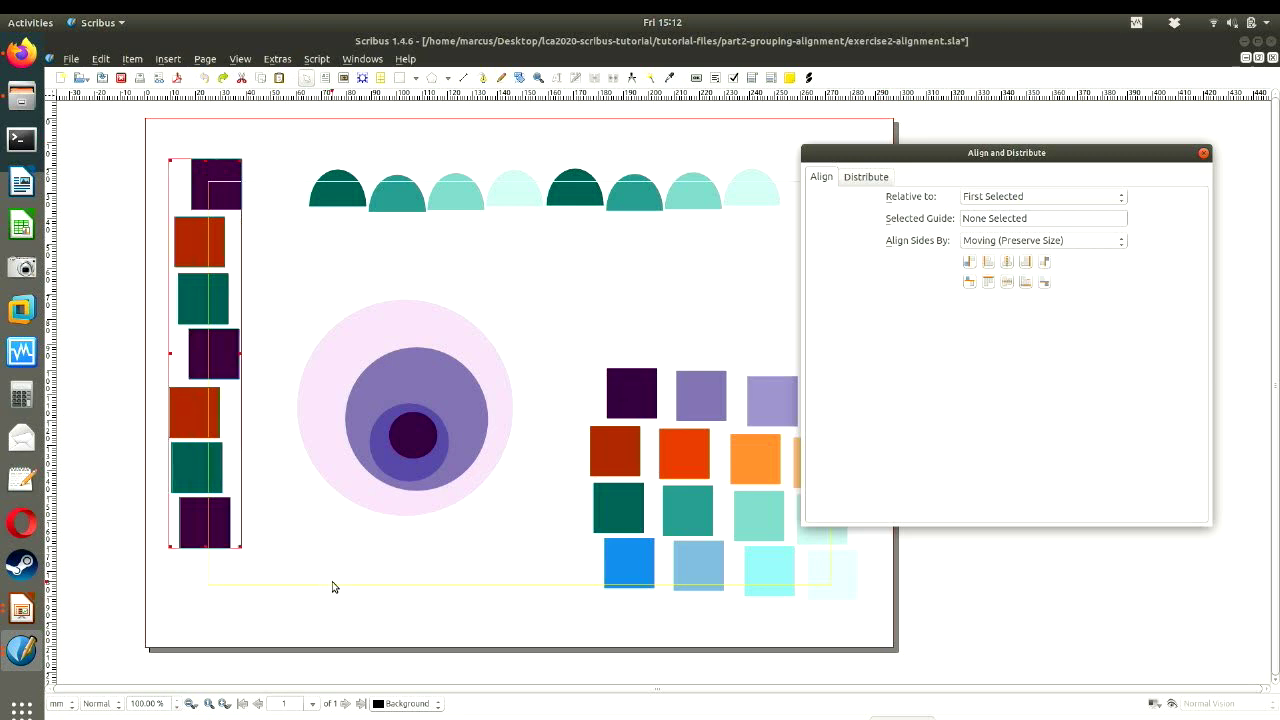
# - Move the column's top purple square left off the page and its fourth square right, toward the large pale circle
pyautogui.click(283, 187)
pyautogui.moveTo(226, 184); pyautogui.dragTo(110, 182)
pyautogui.moveTo(289, 355); pyautogui.dragTo(351, 327)
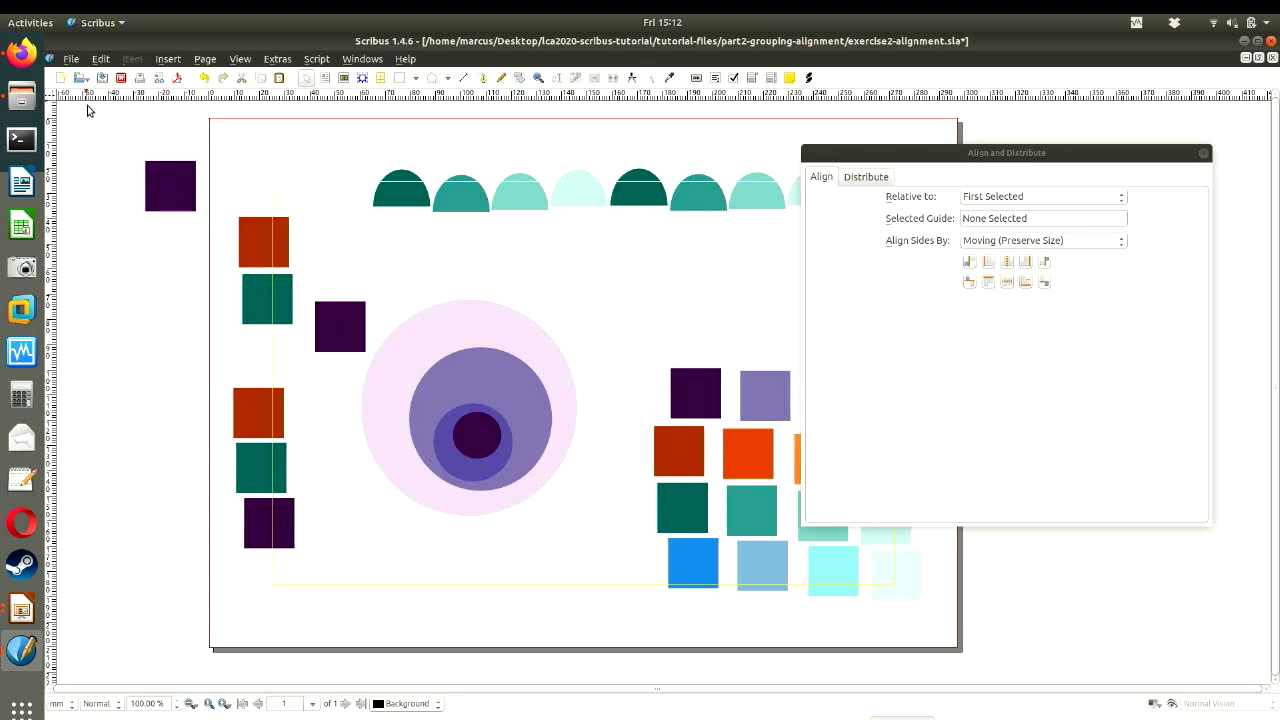
# - Try aligning the left sides of all seven scattered squares to the off-page purple square, and undo the alignment
pyautogui.moveTo(124, 142); pyautogui.dragTo(375, 607)
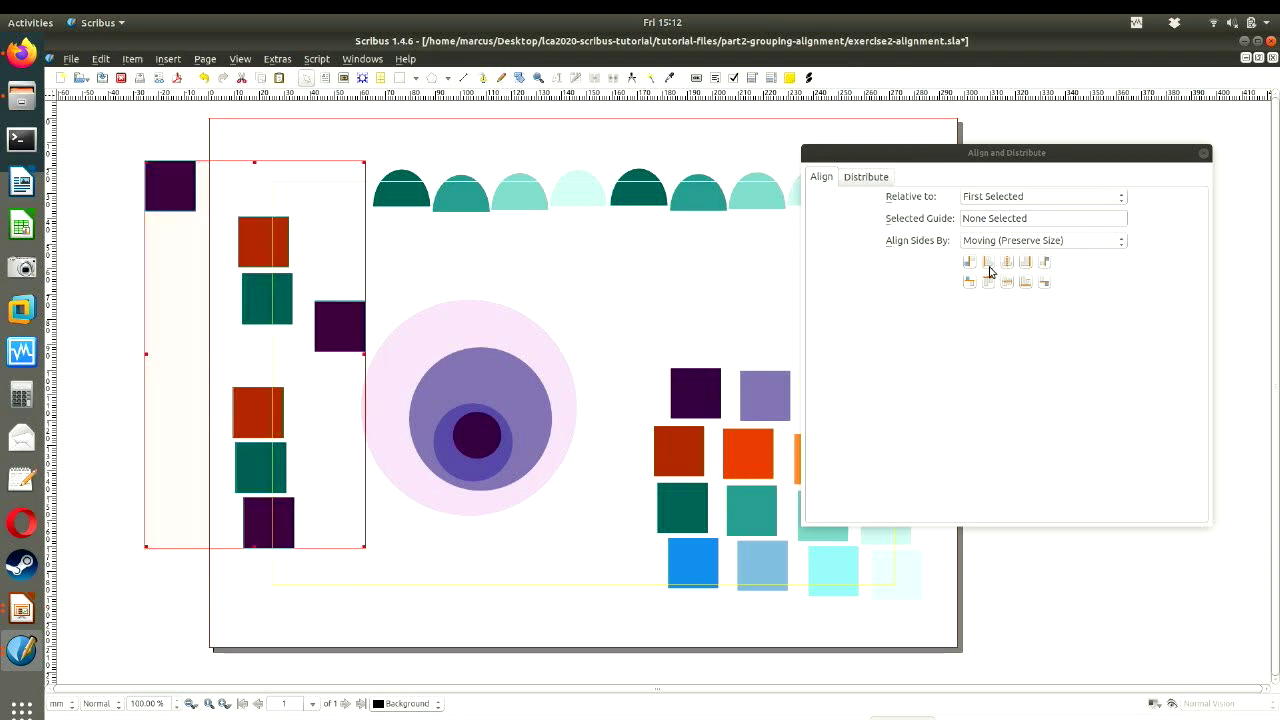
pyautogui.click(986, 264)
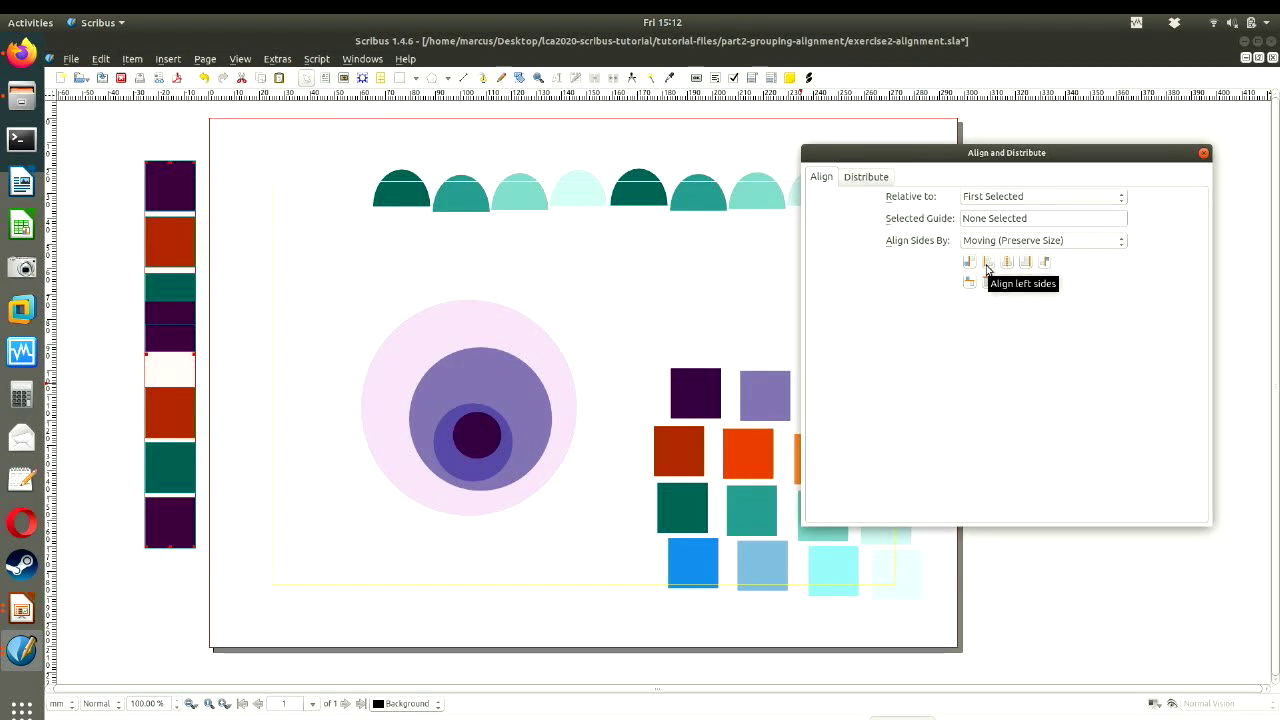
pyautogui.hotkey('ctrl', 'z')
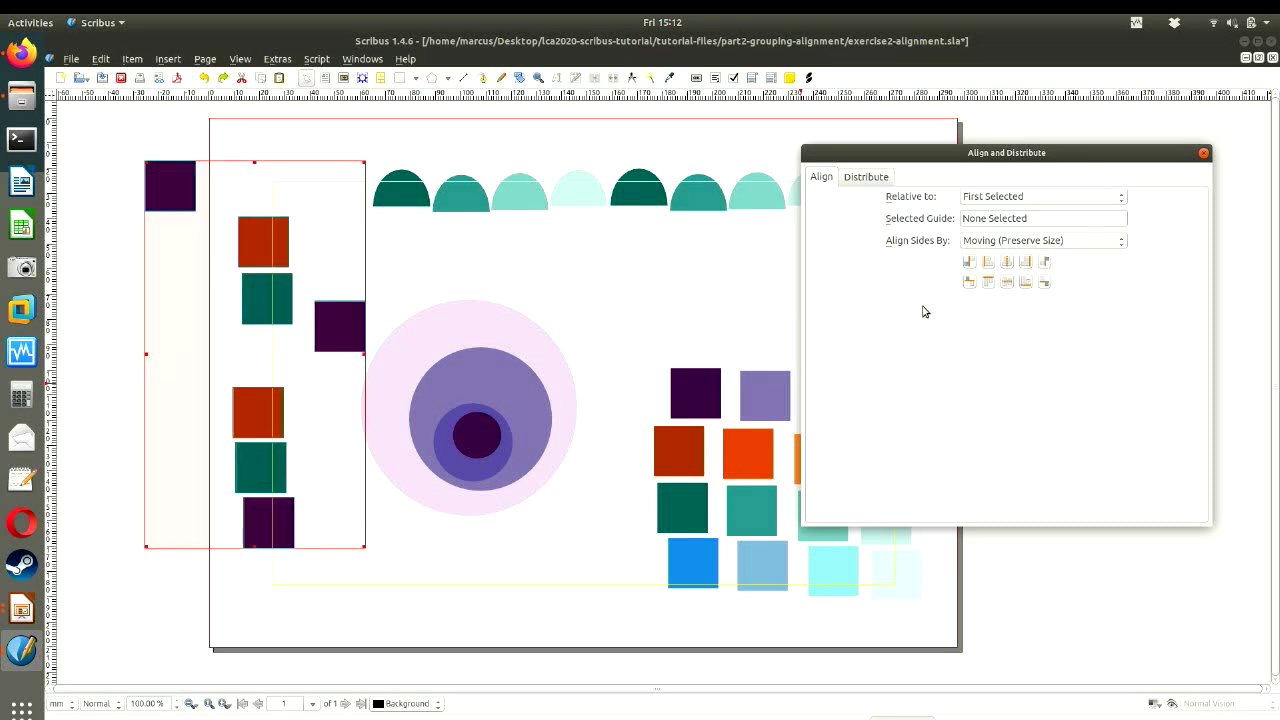
# - Try aligning the right sides of the seven scattered squares to the off-page purple square, and undo the alignment
pyautogui.click(1027, 262)
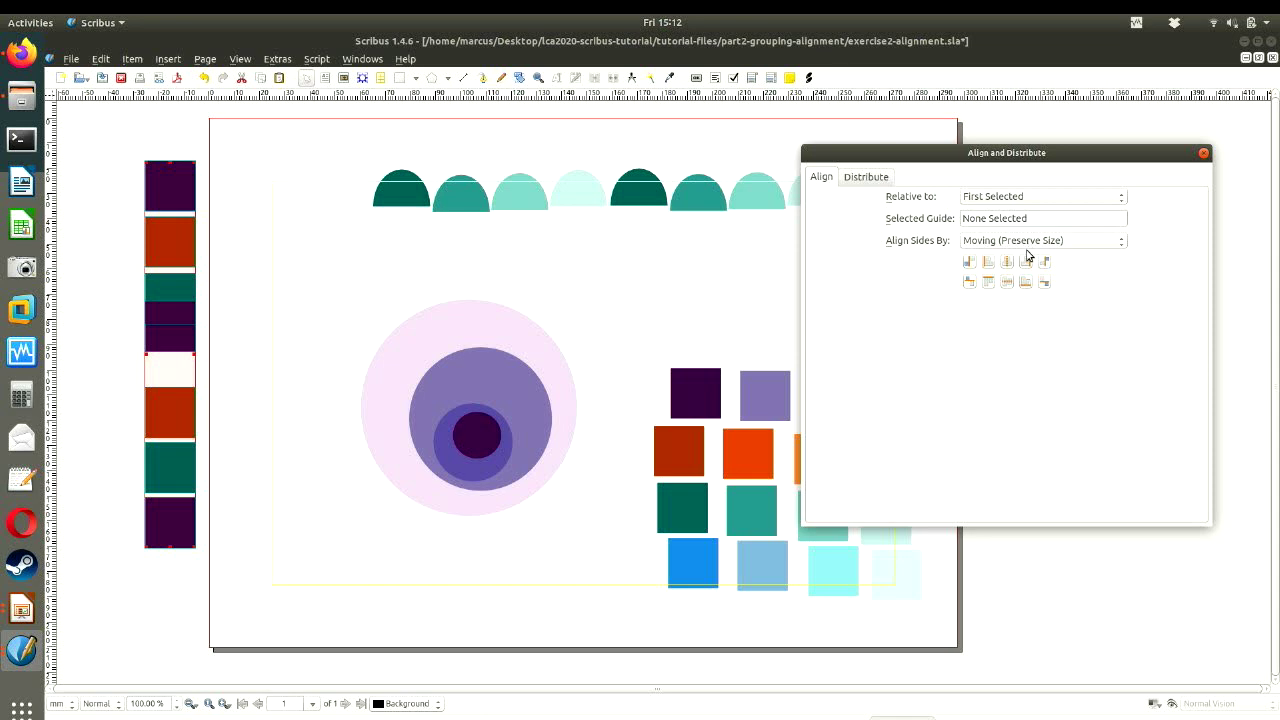
pyautogui.hotkey('ctrl', 'z')
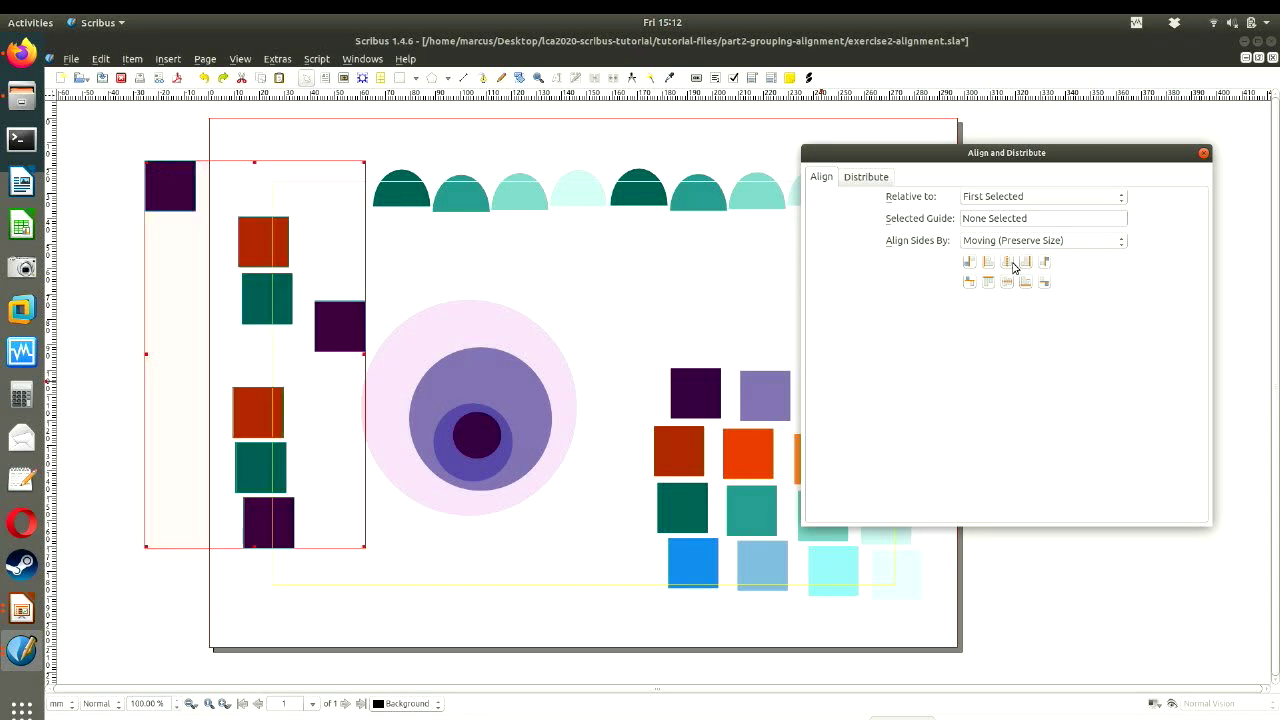
pyautogui.click(549, 569)
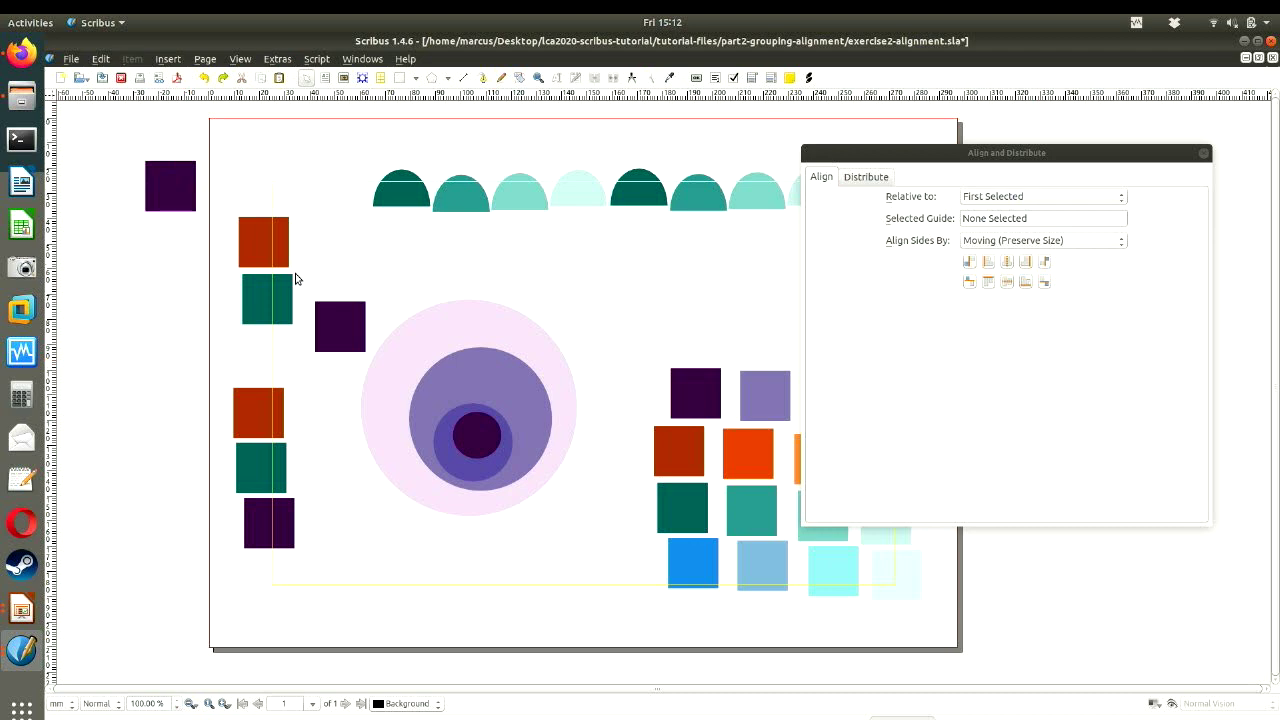
# - Move the off-page purple square onto the page and the fourth square across the left page edge, and align all seven squares' right sides
pyautogui.moveTo(170, 172); pyautogui.dragTo(315, 163)
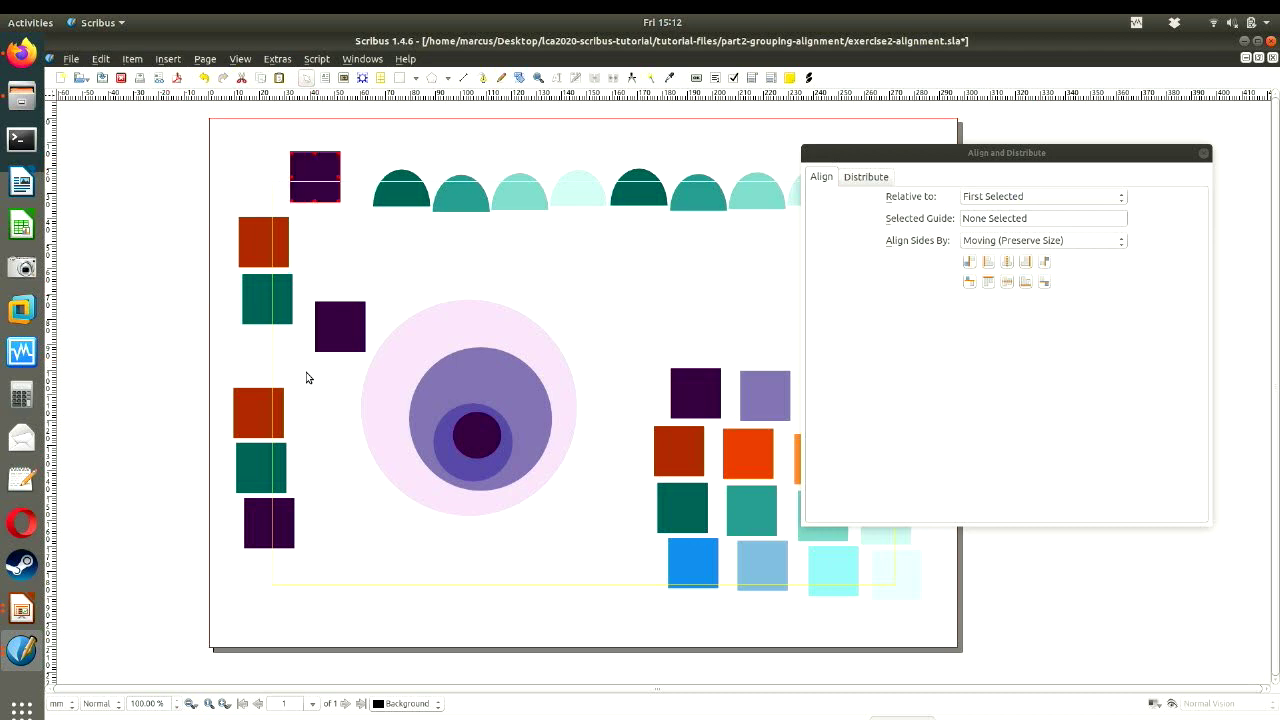
pyautogui.moveTo(323, 334); pyautogui.dragTo(192, 358)
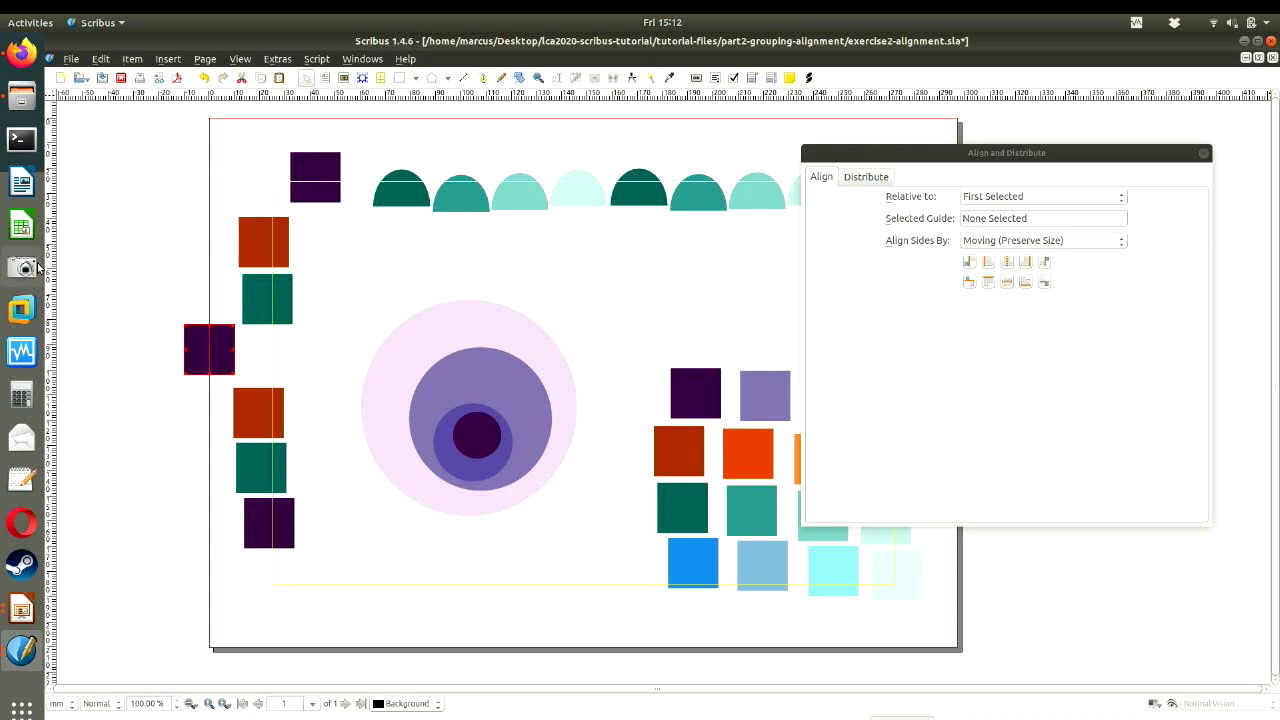
pyautogui.click(117, 213)
pyautogui.moveTo(127, 117); pyautogui.dragTo(357, 654)
pyautogui.click(1026, 263)
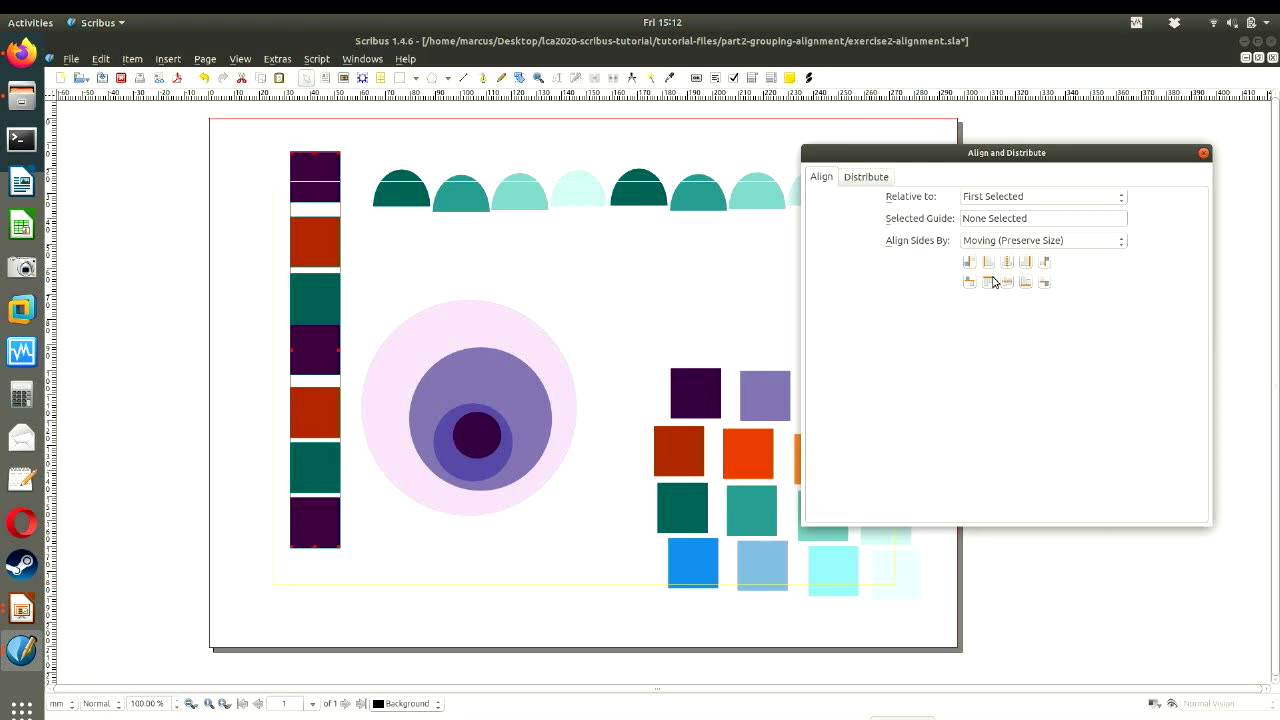
# - Try aligning the tops of the seven squares relative to the first selected, and undo it
pyautogui.click(987, 283)
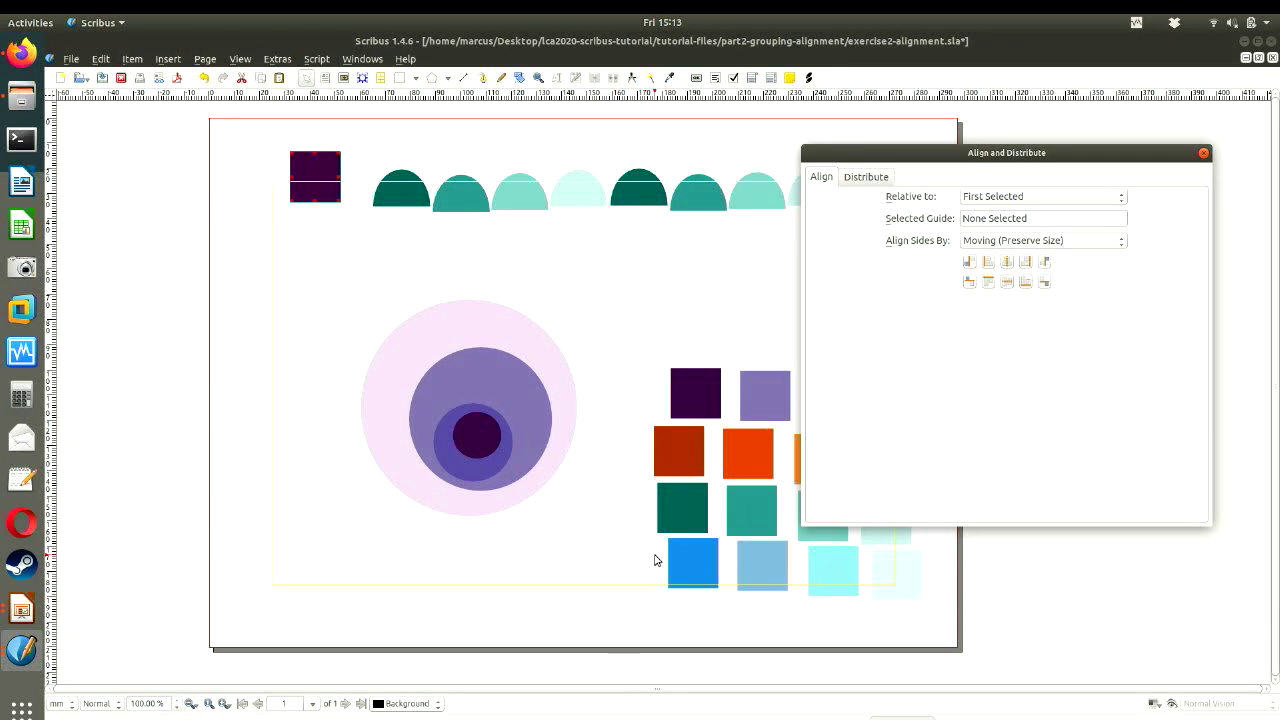
pyautogui.hotkey('ctrl', 'z')
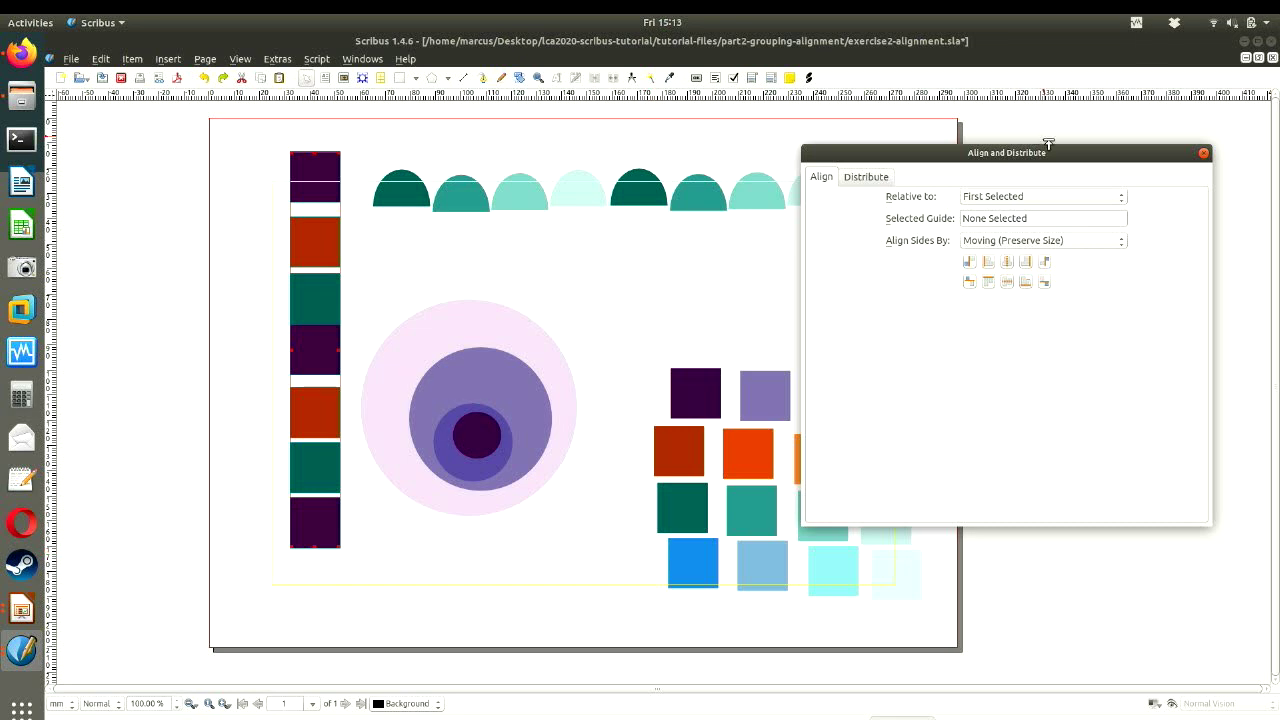
# - Align the bottoms of the eight green semicircles relative to the first selected
pyautogui.moveTo(1056, 150); pyautogui.dragTo(1123, 296)
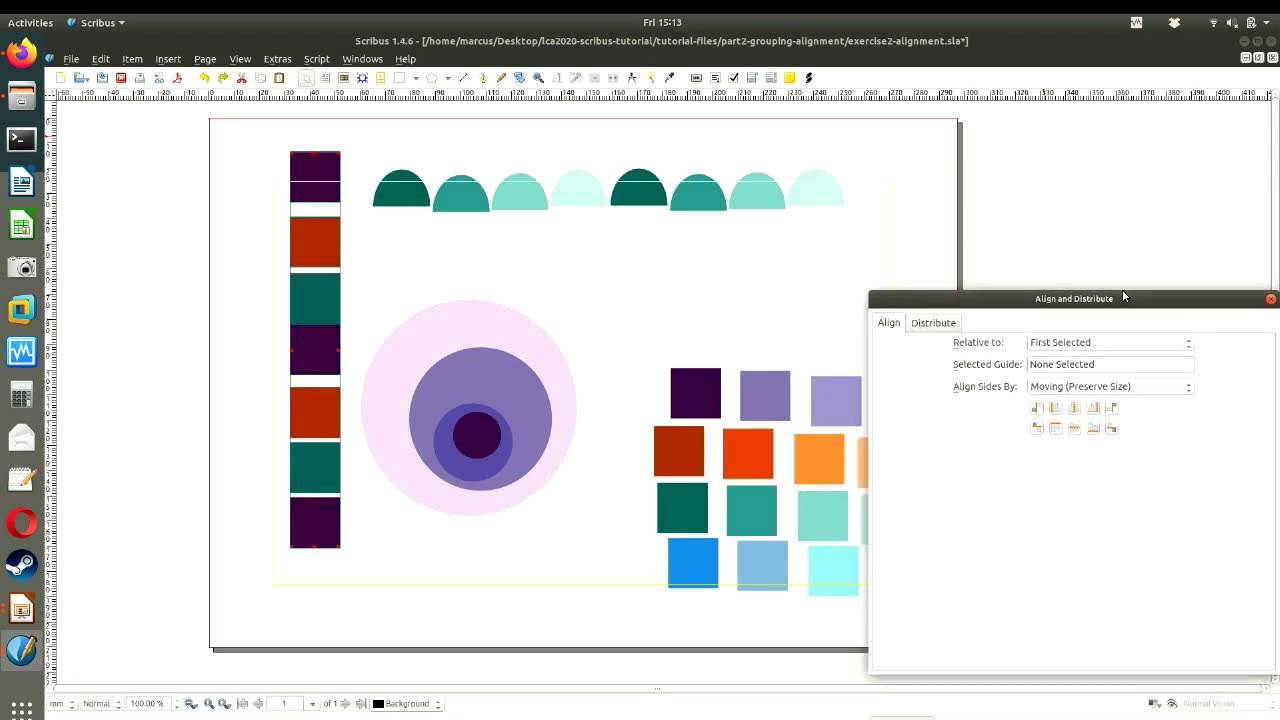
pyautogui.moveTo(367, 148); pyautogui.dragTo(920, 263)
pyautogui.moveTo(1104, 298); pyautogui.dragTo(1132, 188)
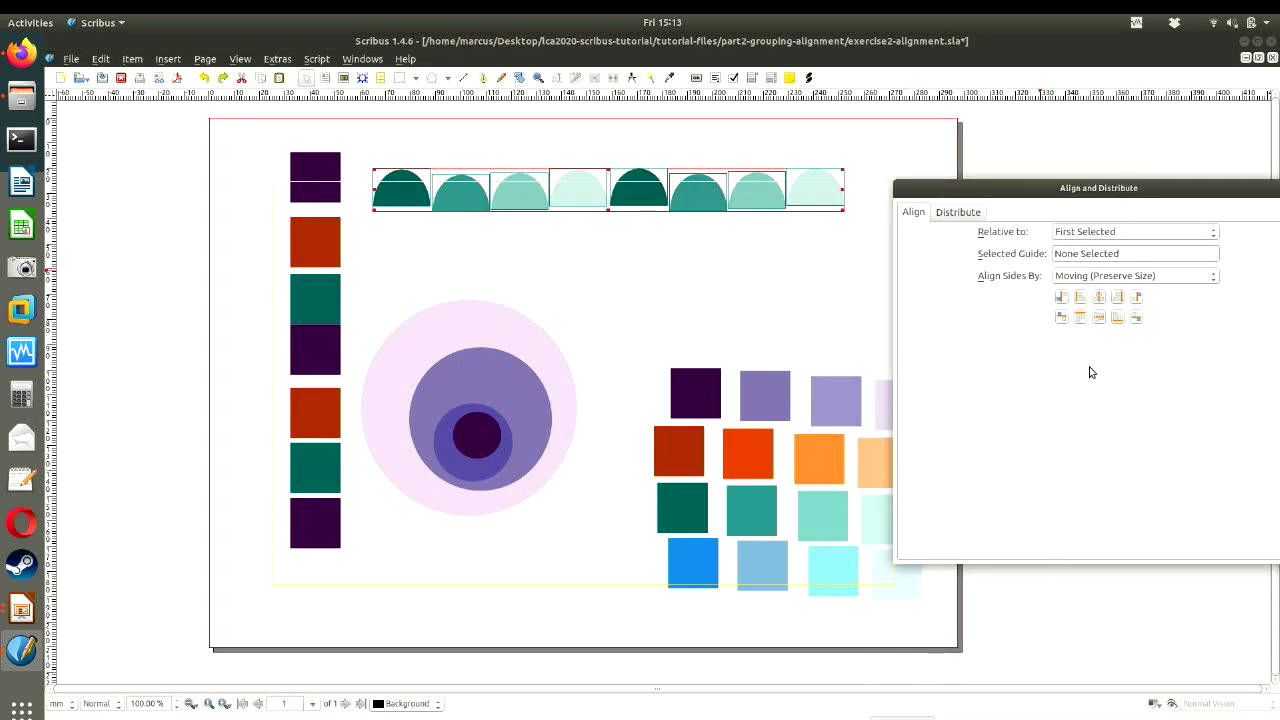
pyautogui.click(1119, 317)
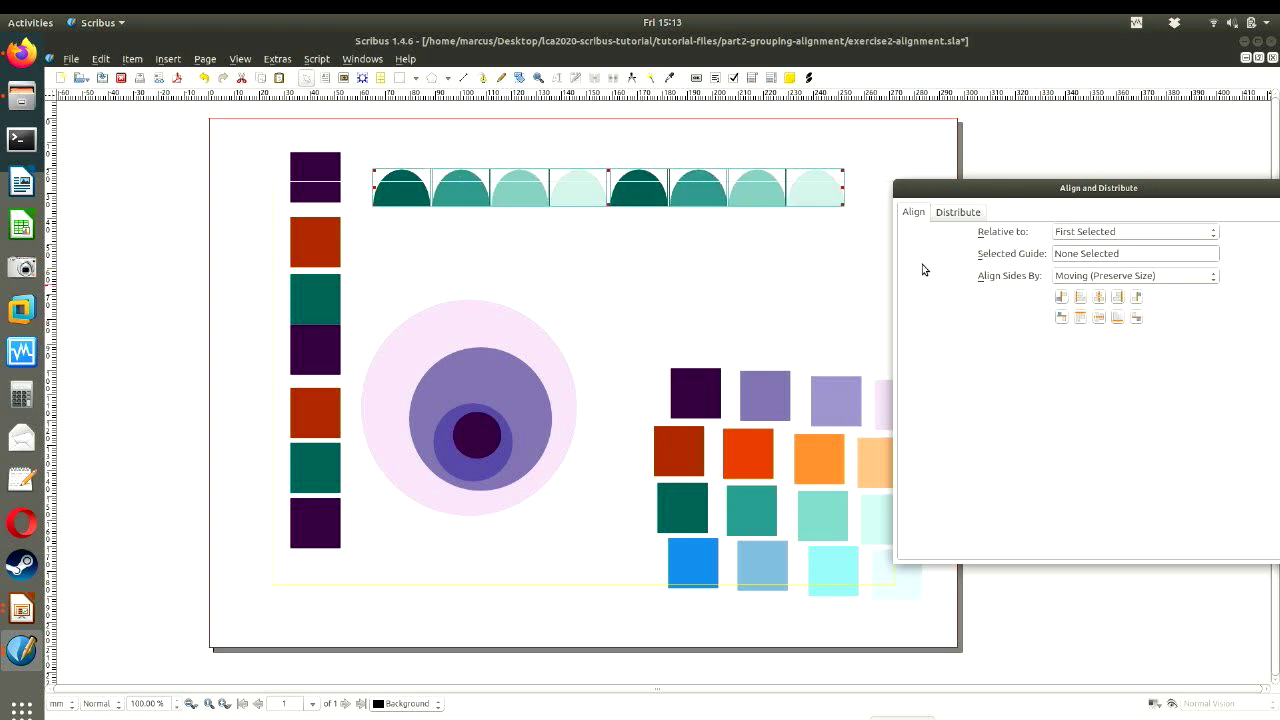
pyautogui.click(1038, 142)
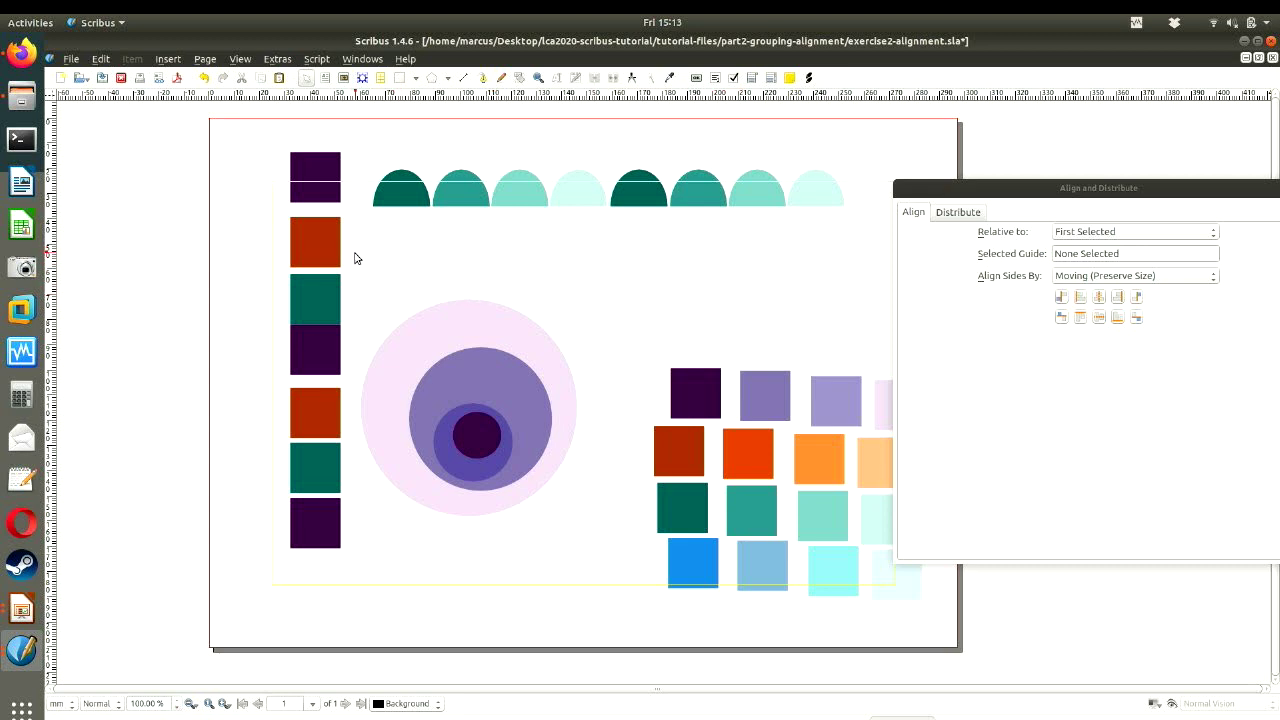
# - Centre the four purple circles on both the vertical and horizontal axes relative to the first selected
pyautogui.moveTo(354, 255); pyautogui.dragTo(613, 567)
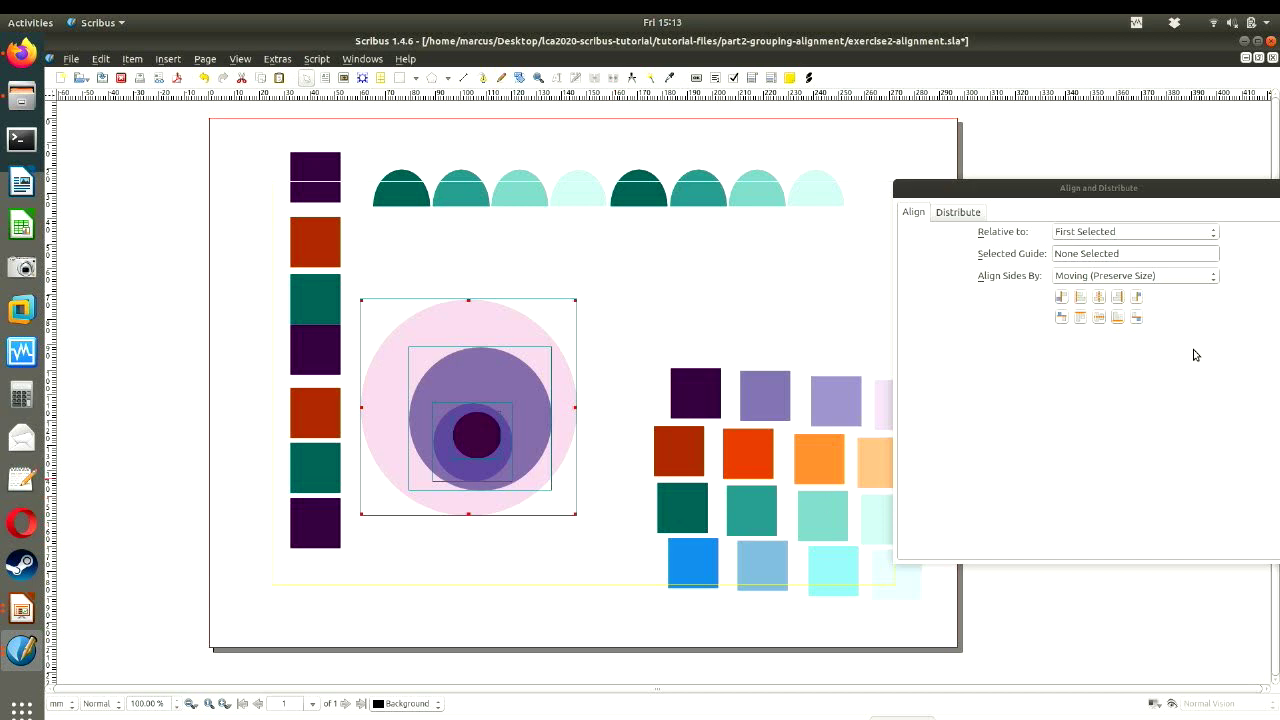
pyautogui.click(1100, 298)
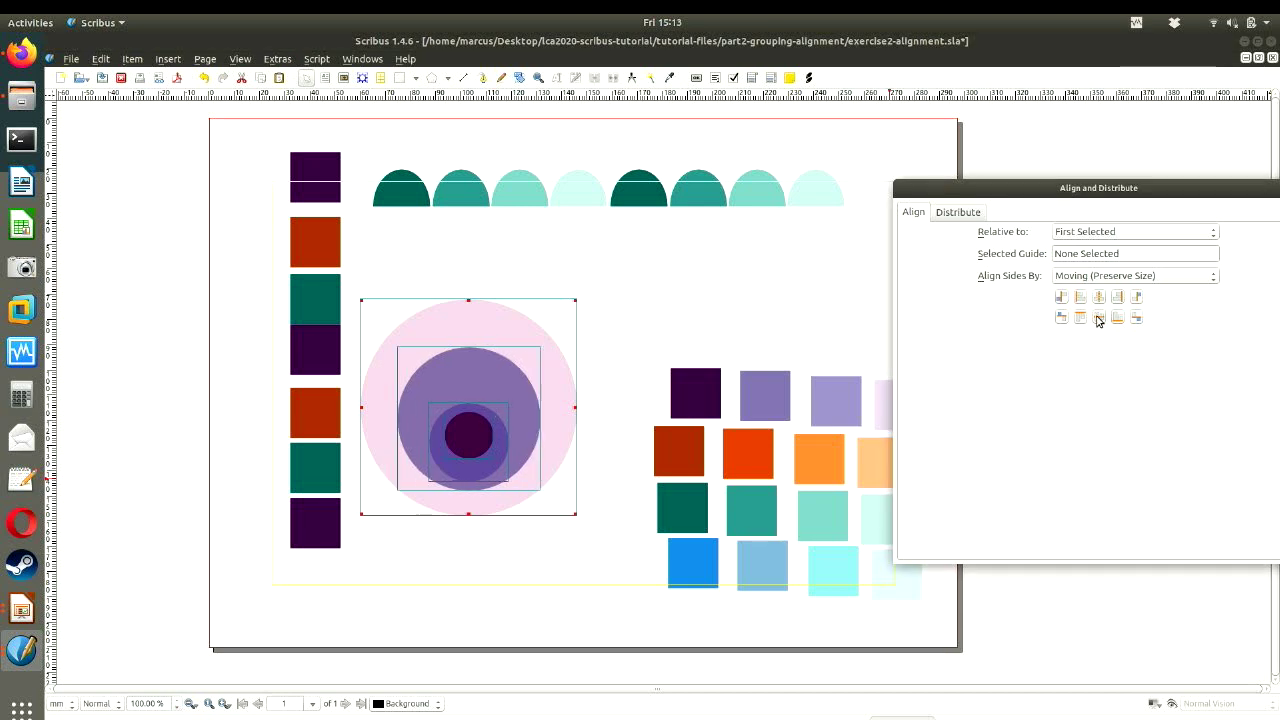
pyautogui.click(1099, 318)
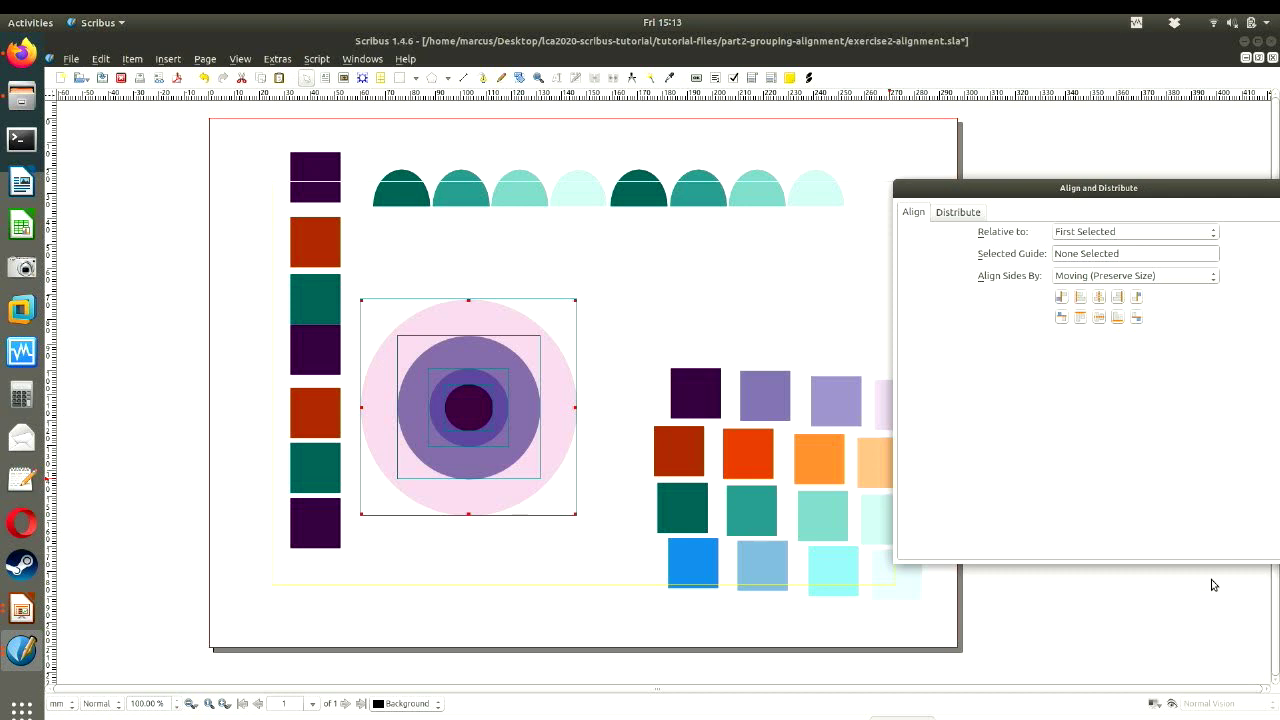
pyautogui.click(645, 323)
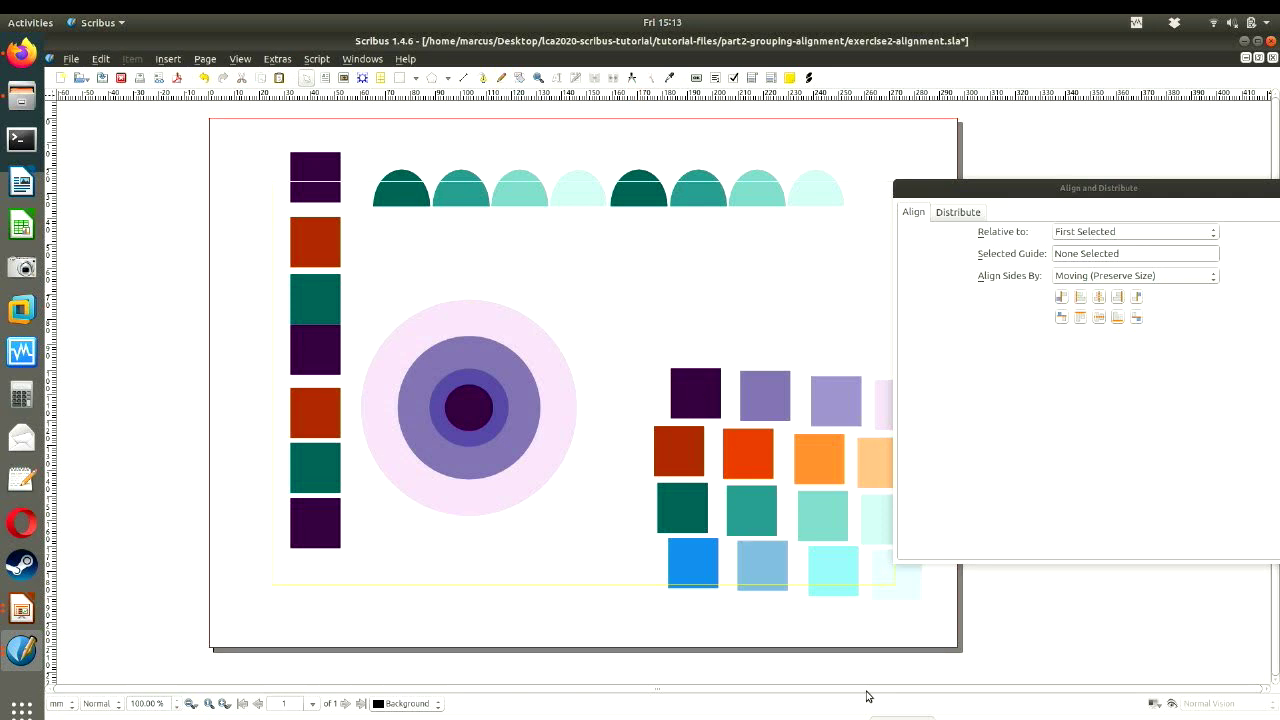
# - Select all four concentric circles and lock them in the object properties
pyautogui.moveTo(1120, 188); pyautogui.dragTo(372, 152)
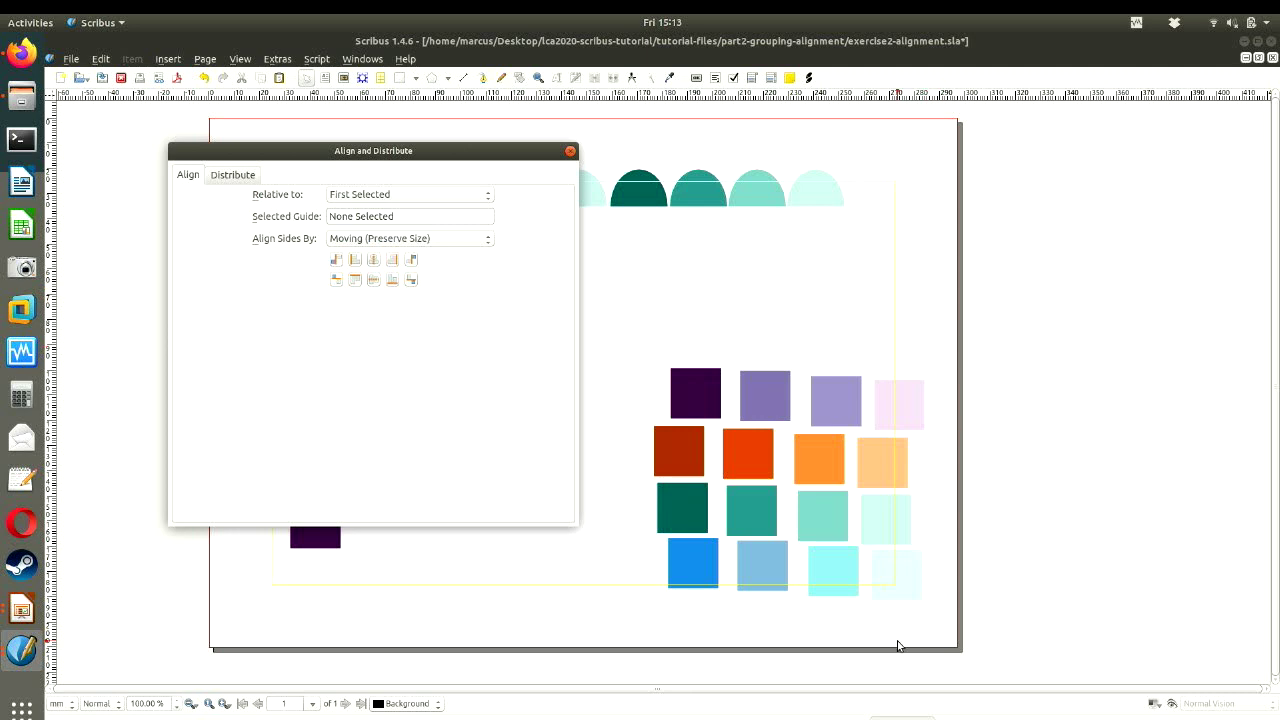
pyautogui.moveTo(447, 150); pyautogui.dragTo(1118, 166)
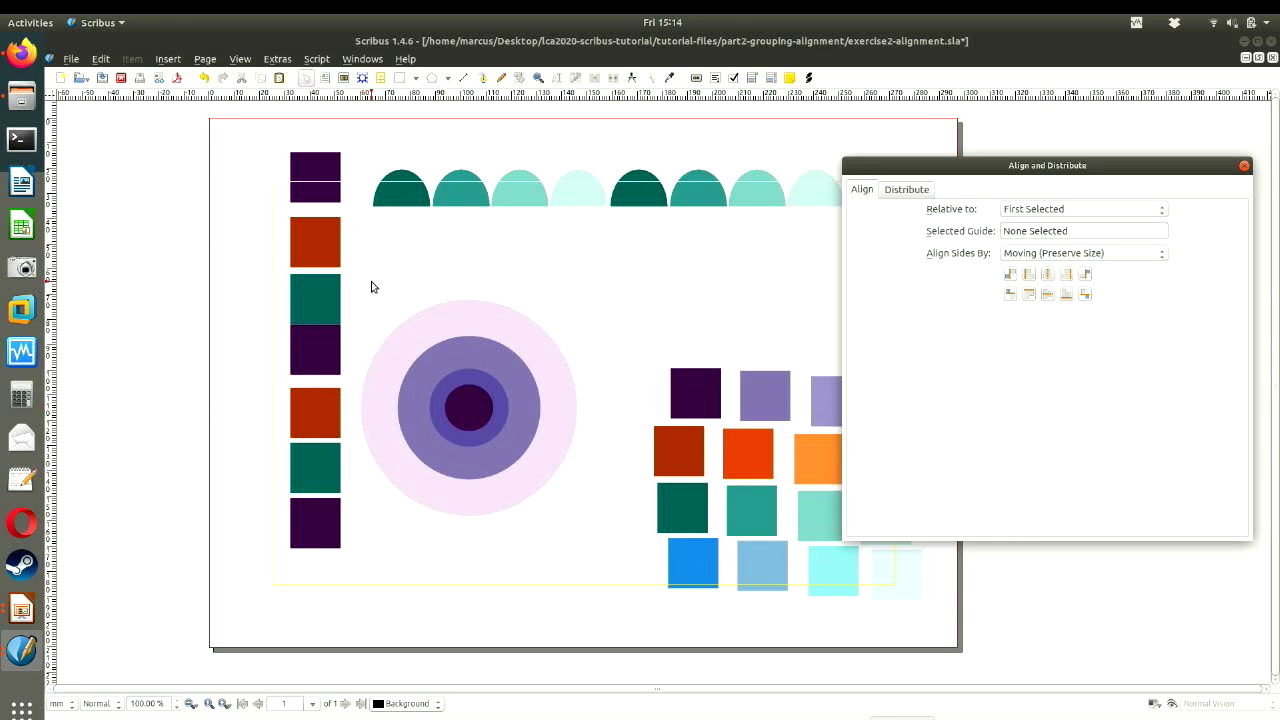
pyautogui.moveTo(371, 283); pyautogui.dragTo(634, 594)
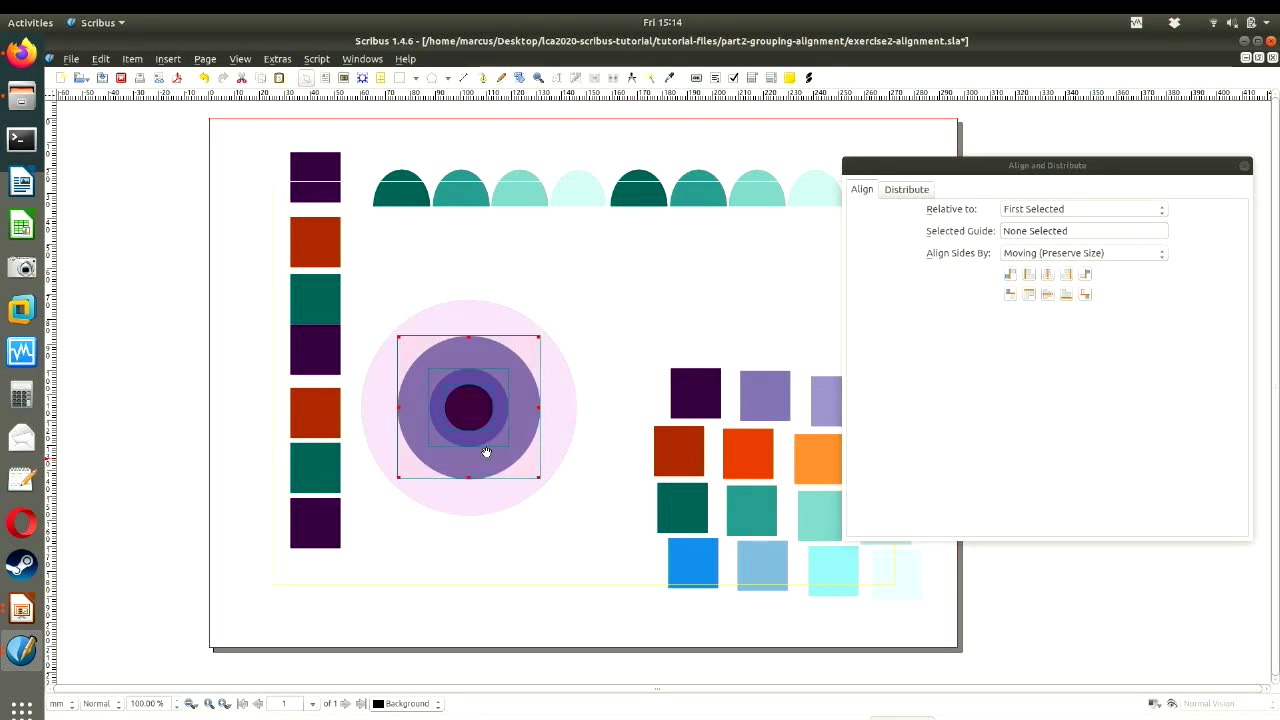
pyautogui.click(393, 328)
pyautogui.moveTo(365, 274); pyautogui.dragTo(659, 607)
pyautogui.click(94, 357)
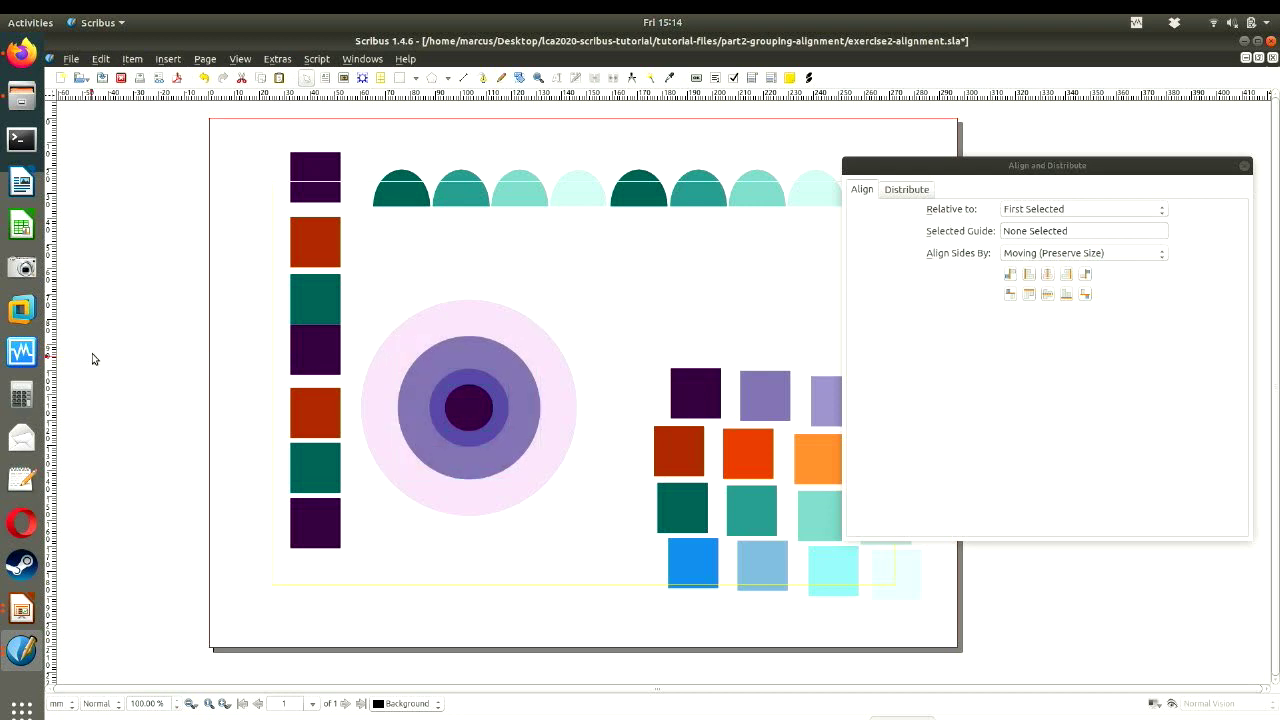
pyautogui.moveTo(360, 276); pyautogui.dragTo(600, 563)
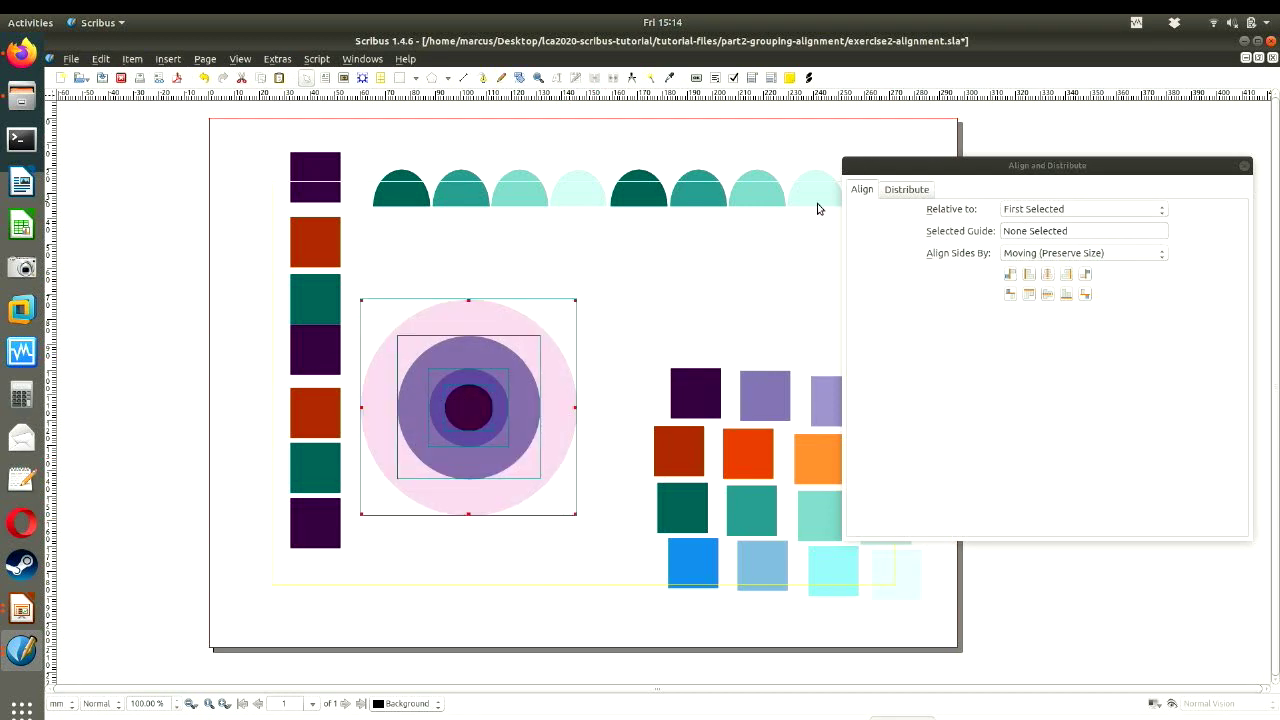
pyautogui.press('F2')
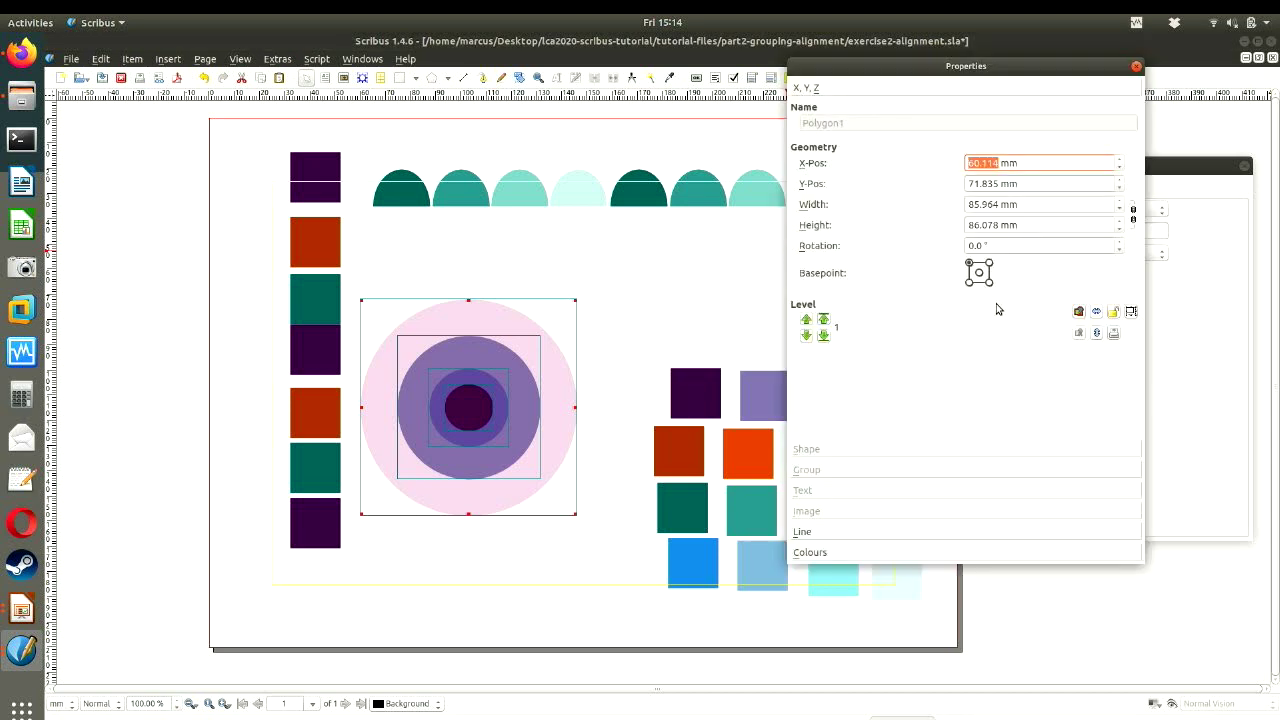
pyautogui.click(1114, 313)
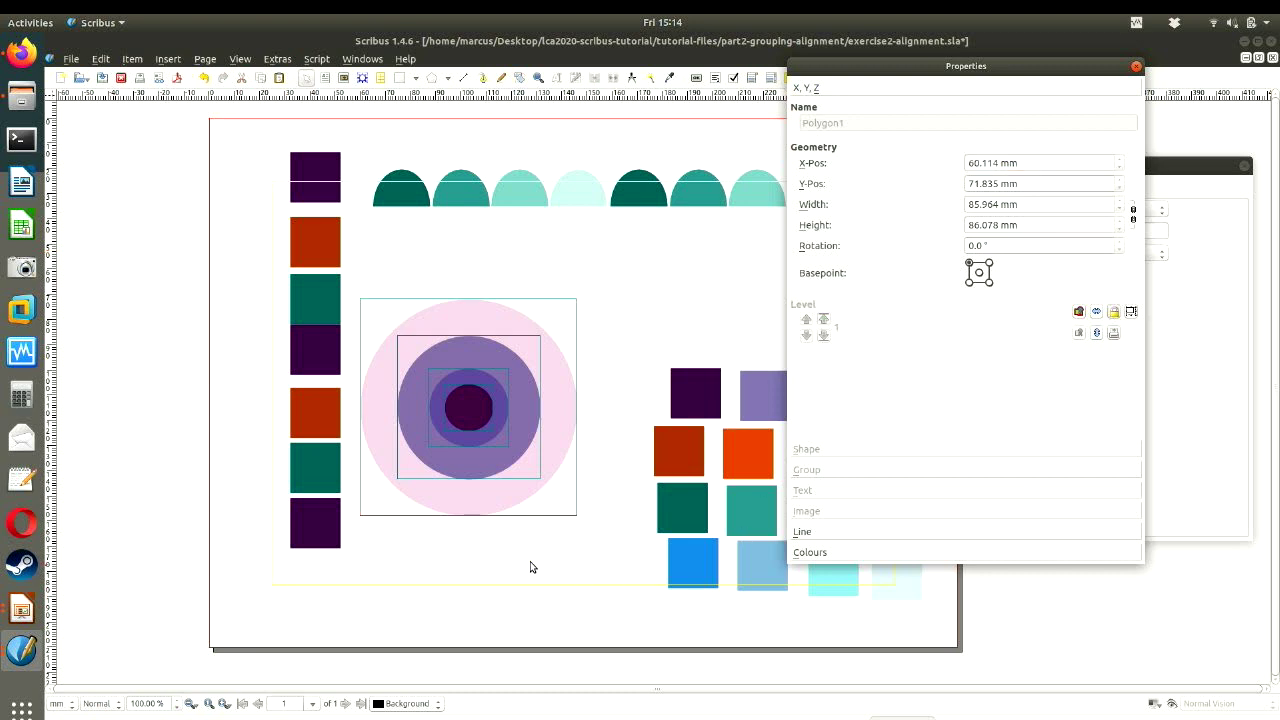
# - Unlock only the smallest dark purple circle and move it right, toward the edge of the second-largest circle
pyautogui.click(432, 587)
pyautogui.click(478, 410)
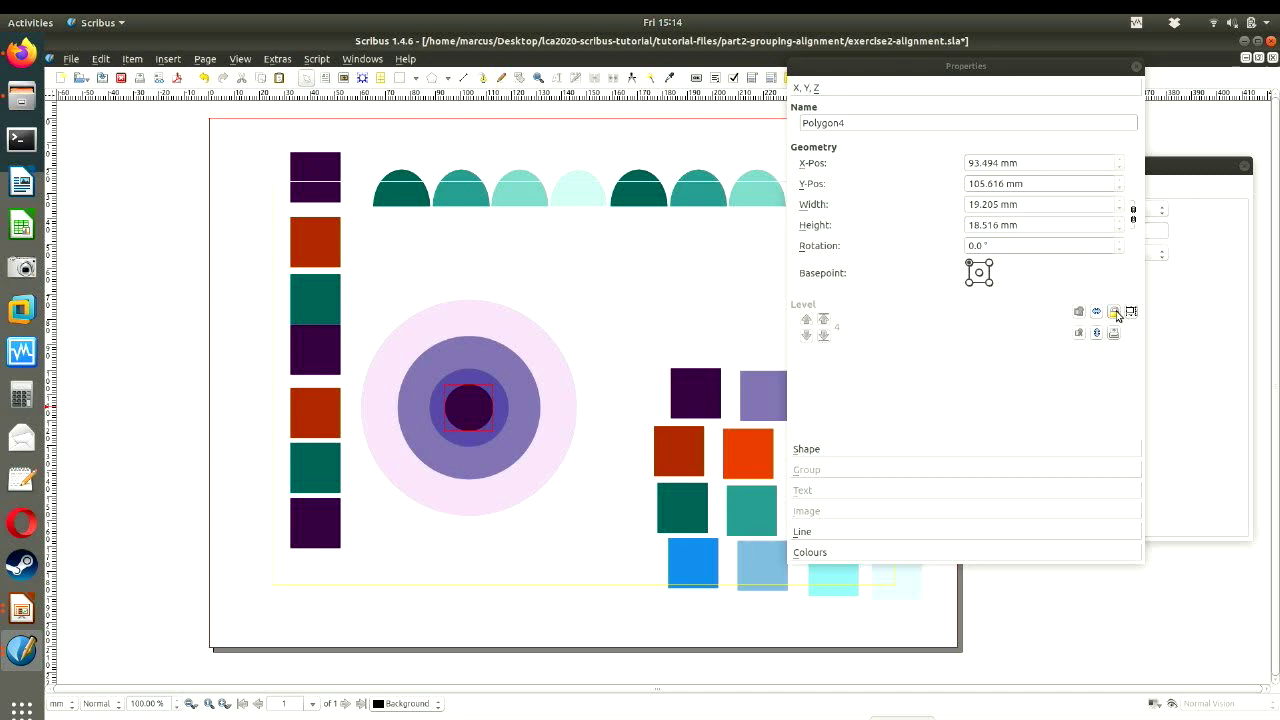
pyautogui.click(486, 568)
pyautogui.moveTo(361, 276); pyautogui.dragTo(625, 575)
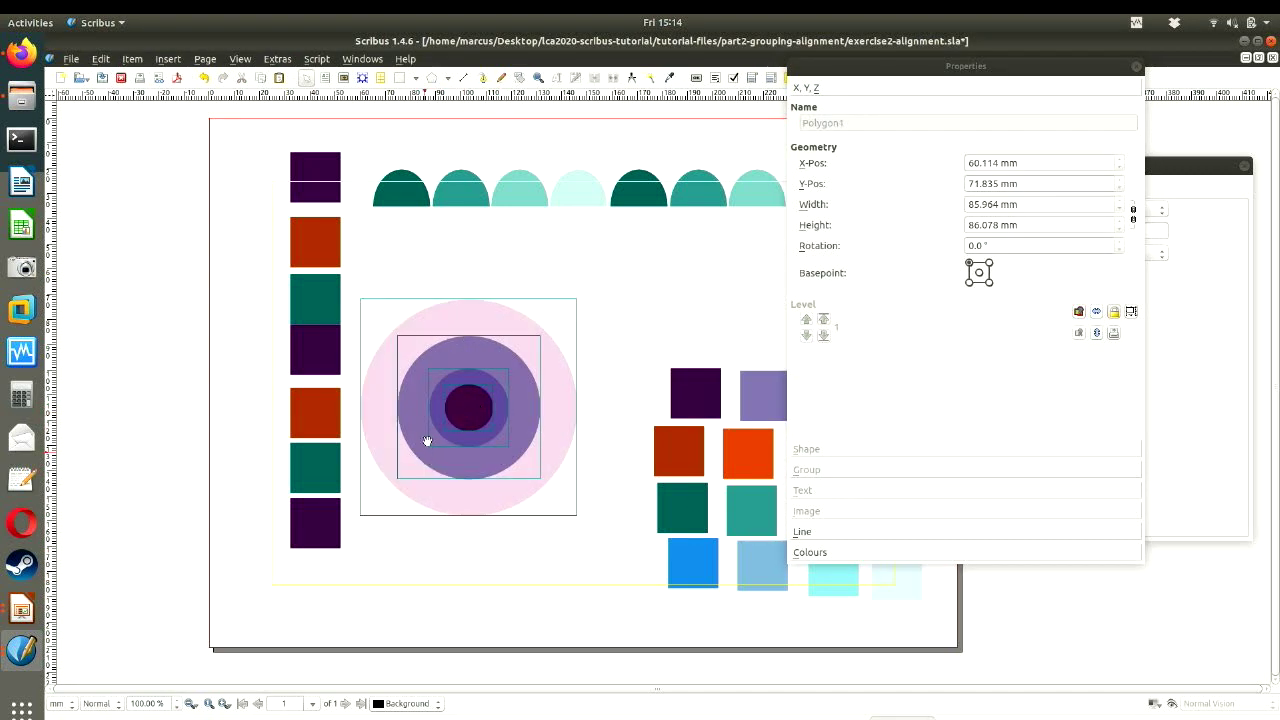
pyautogui.click(534, 623)
pyautogui.moveTo(472, 451); pyautogui.dragTo(503, 408)
# - Check the lock state of the two largest circles, and move the smallest dark circle slightly upward
pyautogui.click(456, 345)
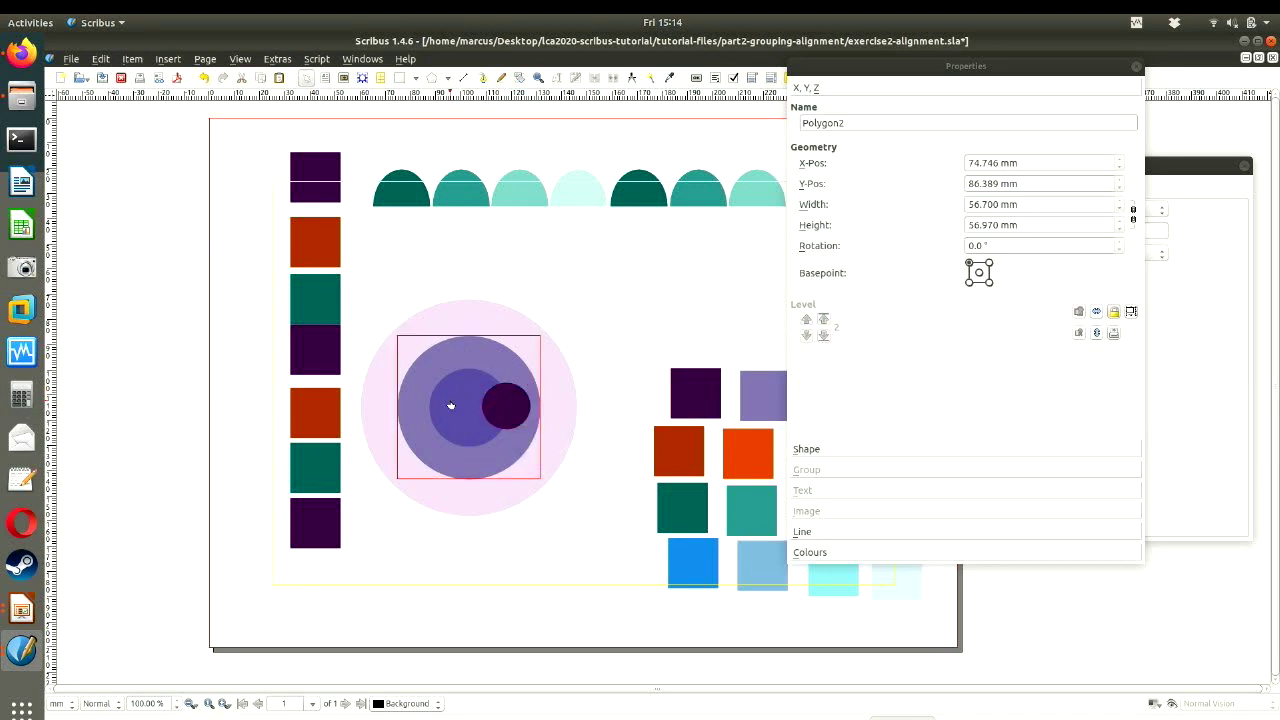
pyautogui.keyDown('shift'); pyautogui.click(461, 316); pyautogui.keyUp('shift')
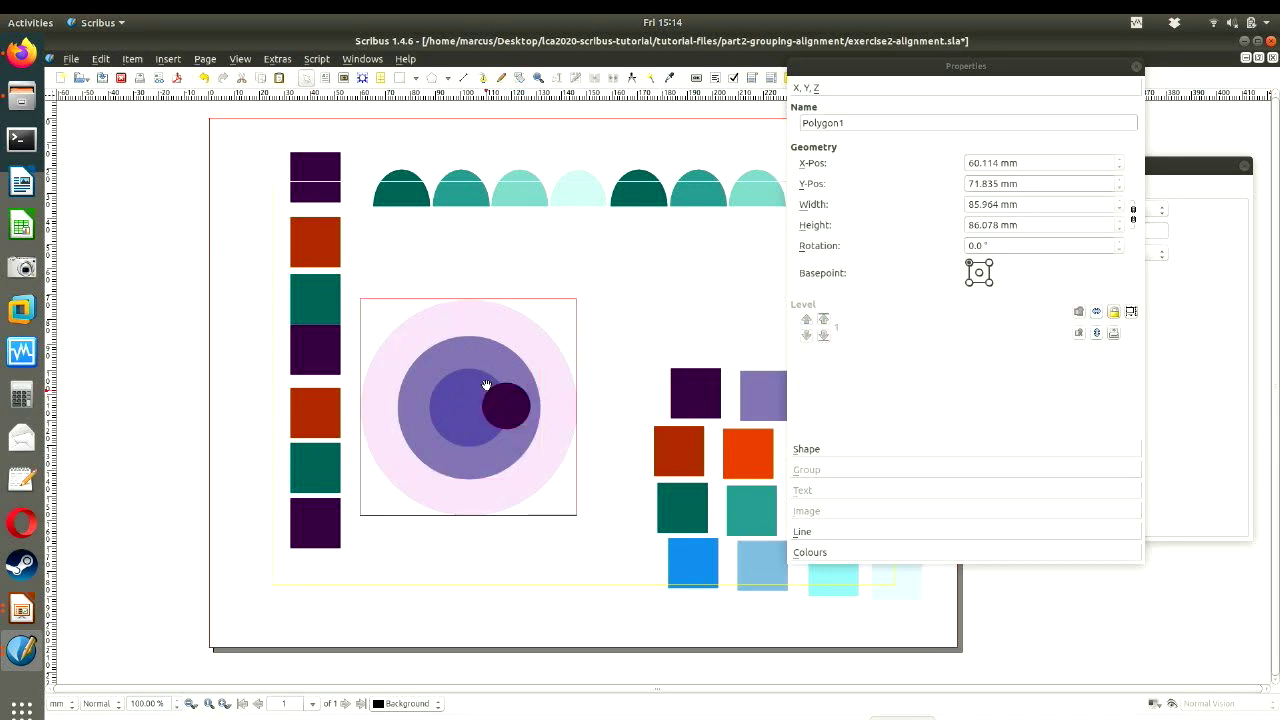
pyautogui.click(541, 639)
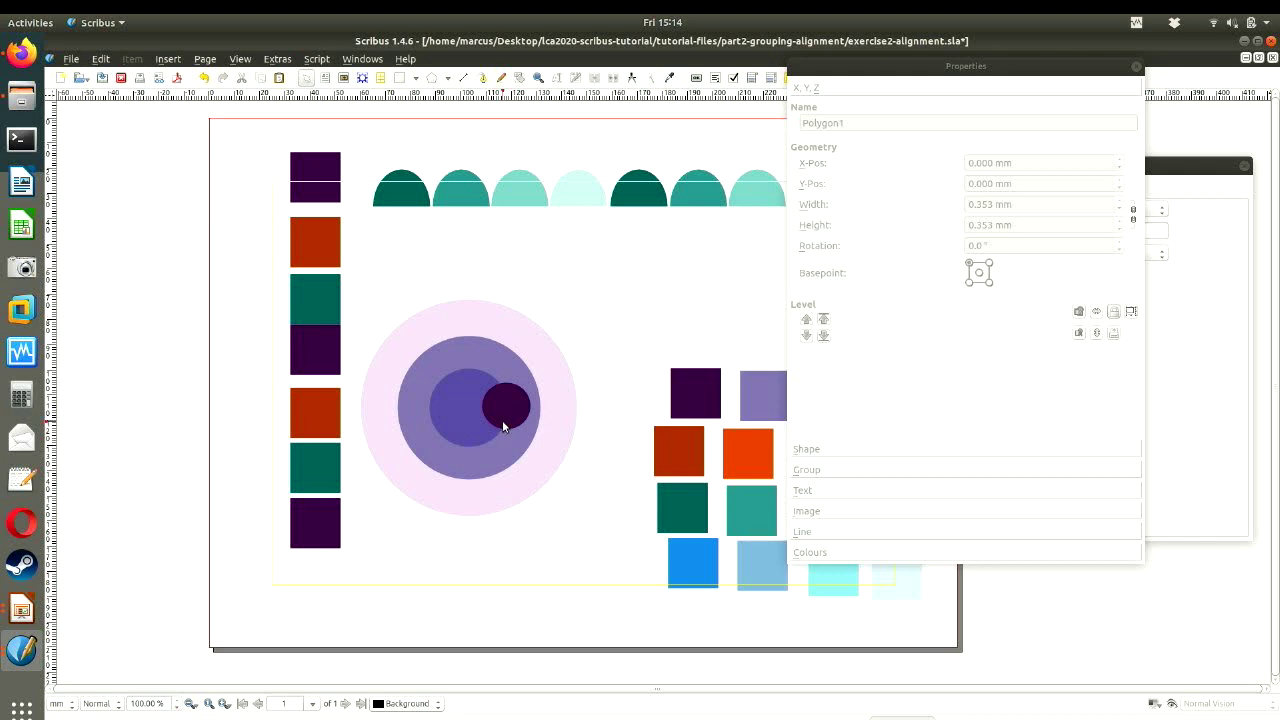
pyautogui.moveTo(503, 426); pyautogui.dragTo(505, 387)
pyautogui.click(575, 540)
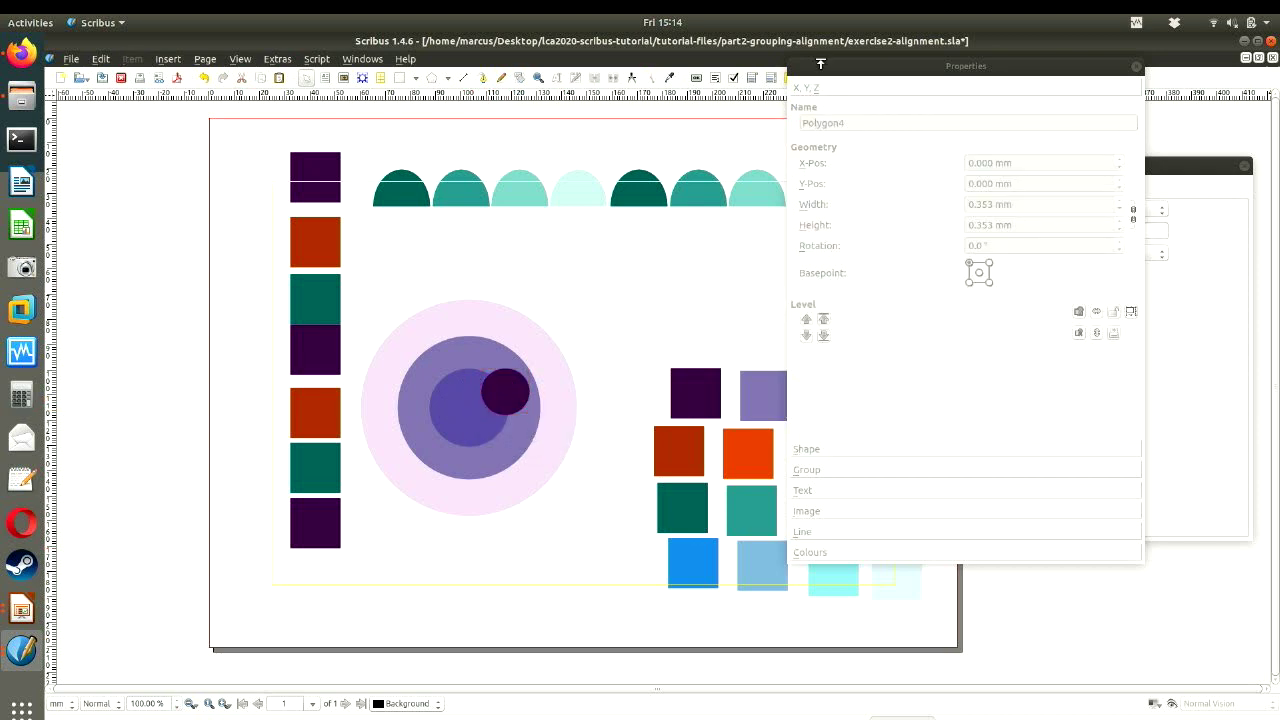
# - Centre the four purple squares in the colour grid's top row on the horizontal axis relative to the first selected
pyautogui.moveTo(820, 64); pyautogui.dragTo(188, 85)
pyautogui.moveTo(1132, 160); pyautogui.dragTo(451, 124)
pyautogui.click(1035, 375)
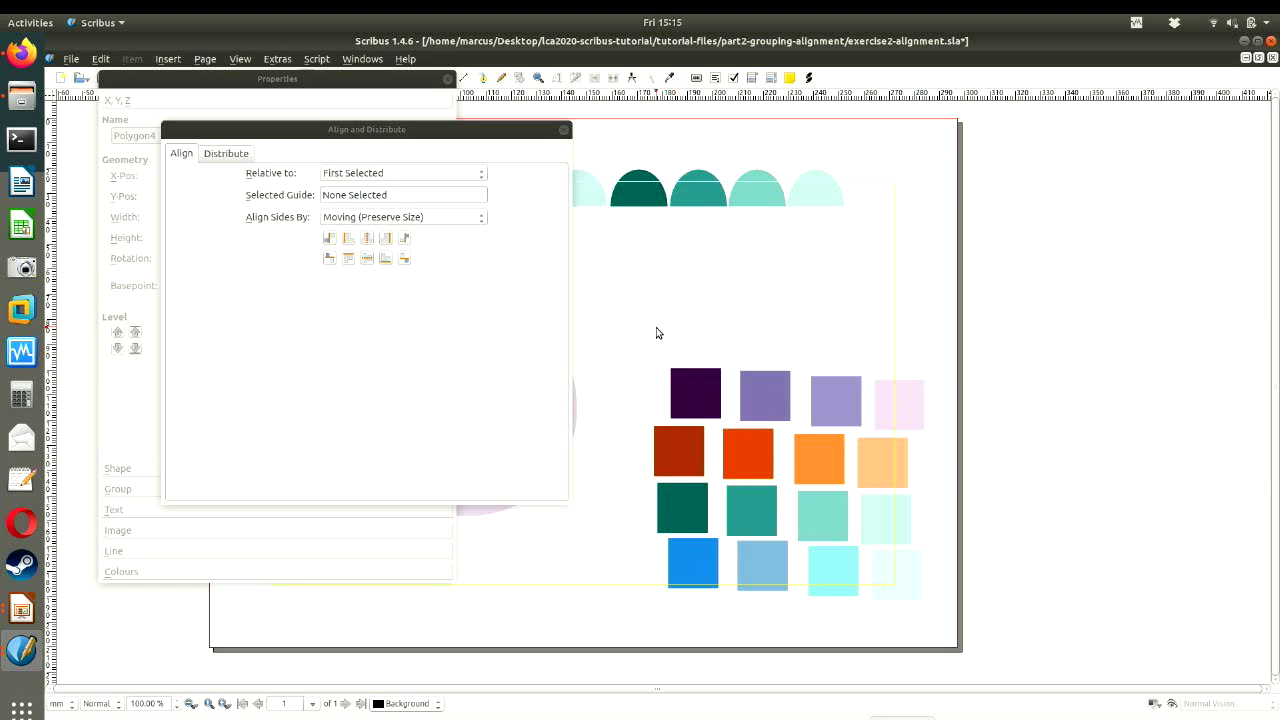
pyautogui.moveTo(657, 329); pyautogui.dragTo(977, 443)
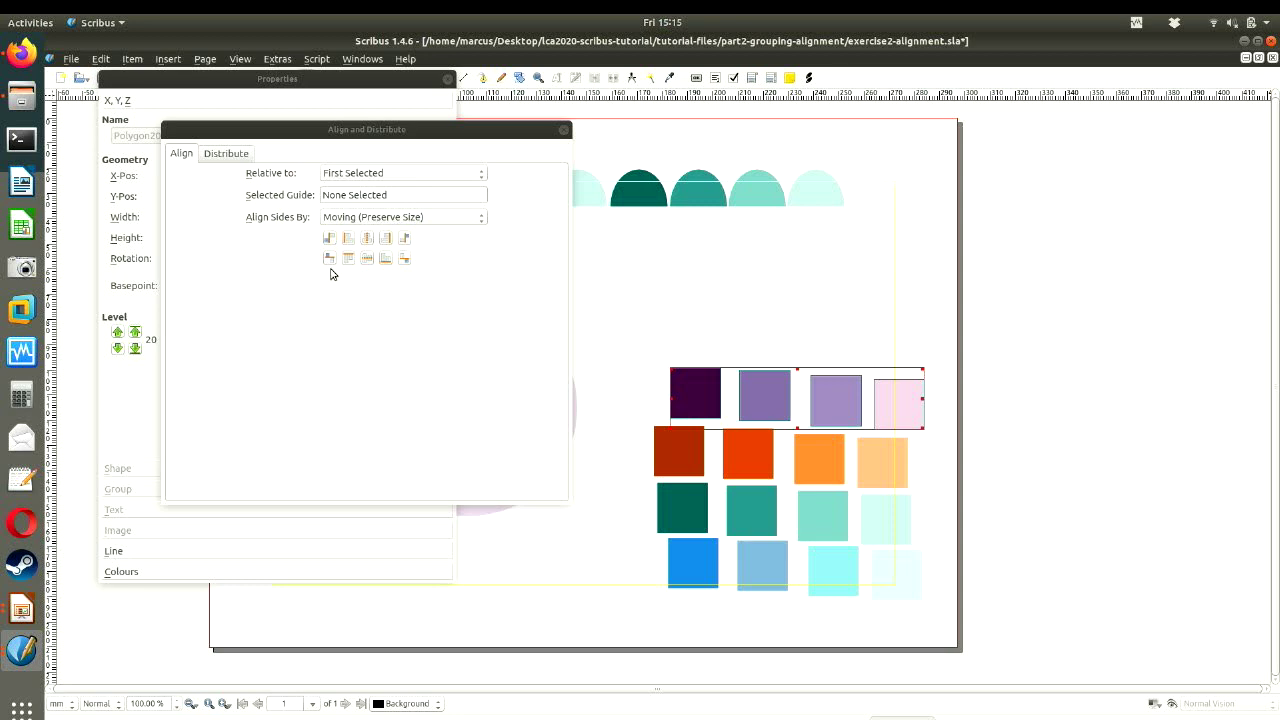
pyautogui.click(368, 258)
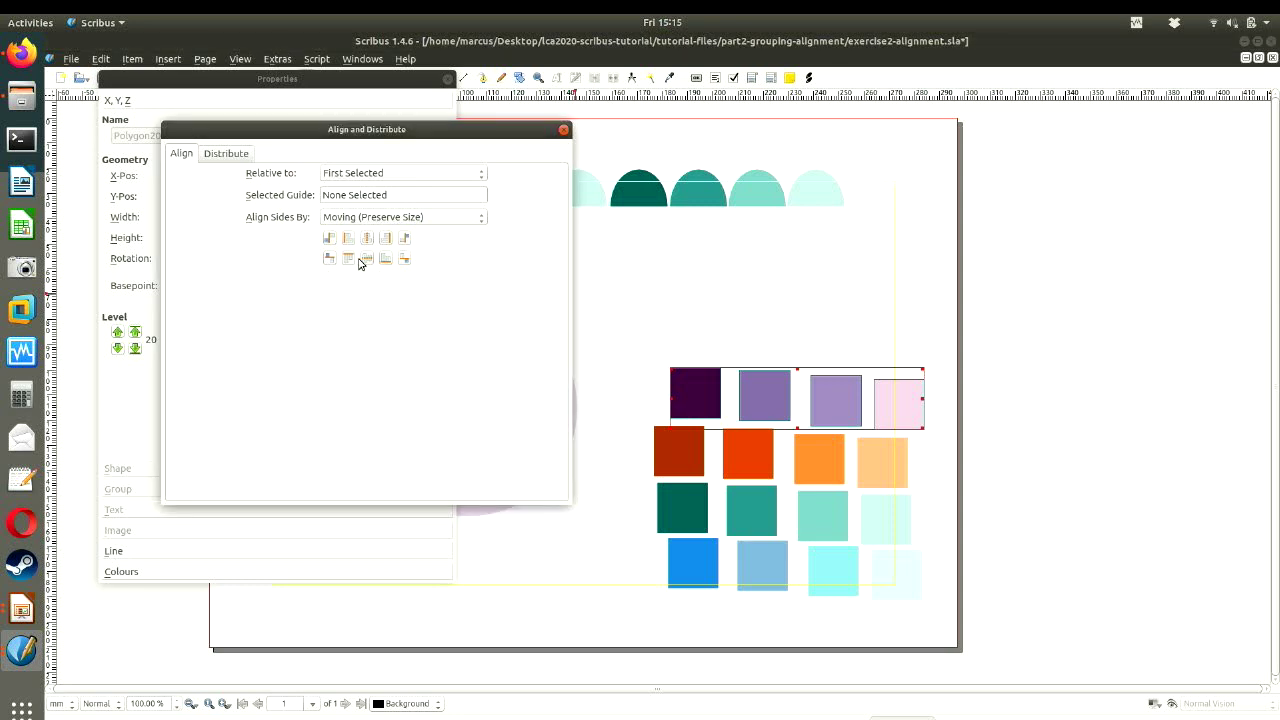
pyautogui.click(367, 258)
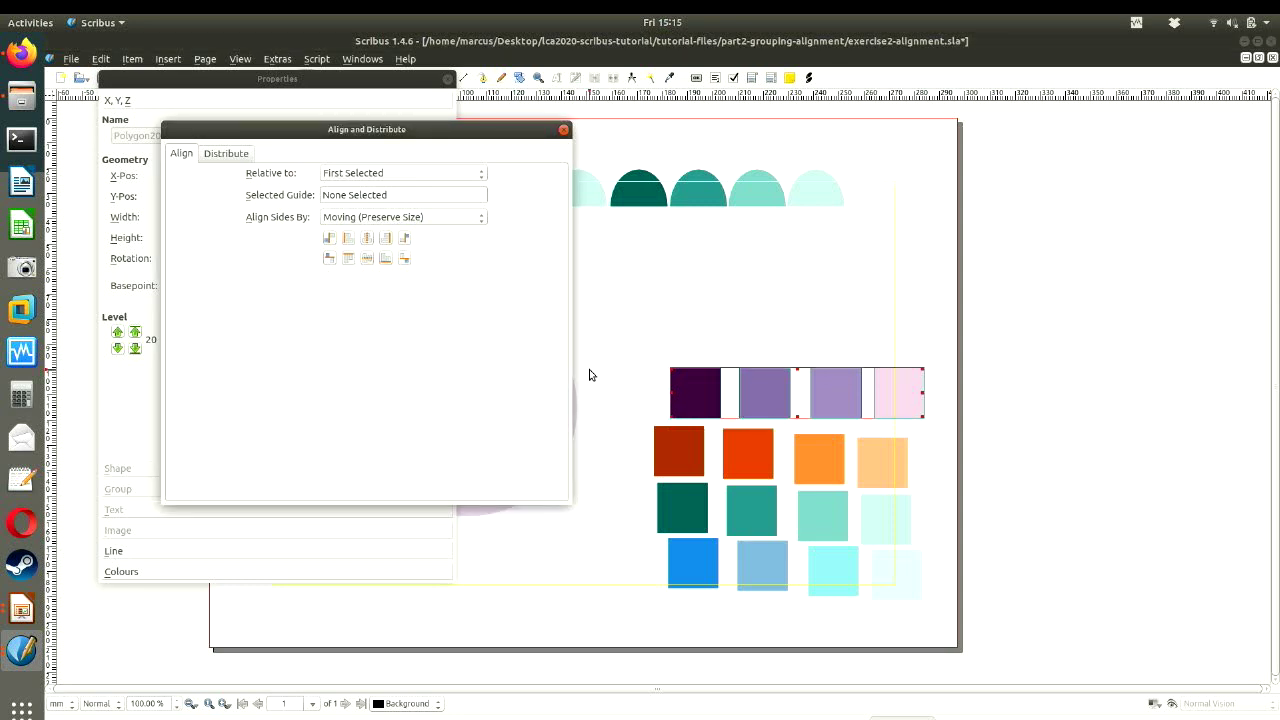
# - Group the four aligned purple squares in the colour grid's top row
pyautogui.moveTo(234, 131); pyautogui.dragTo(217, 392)
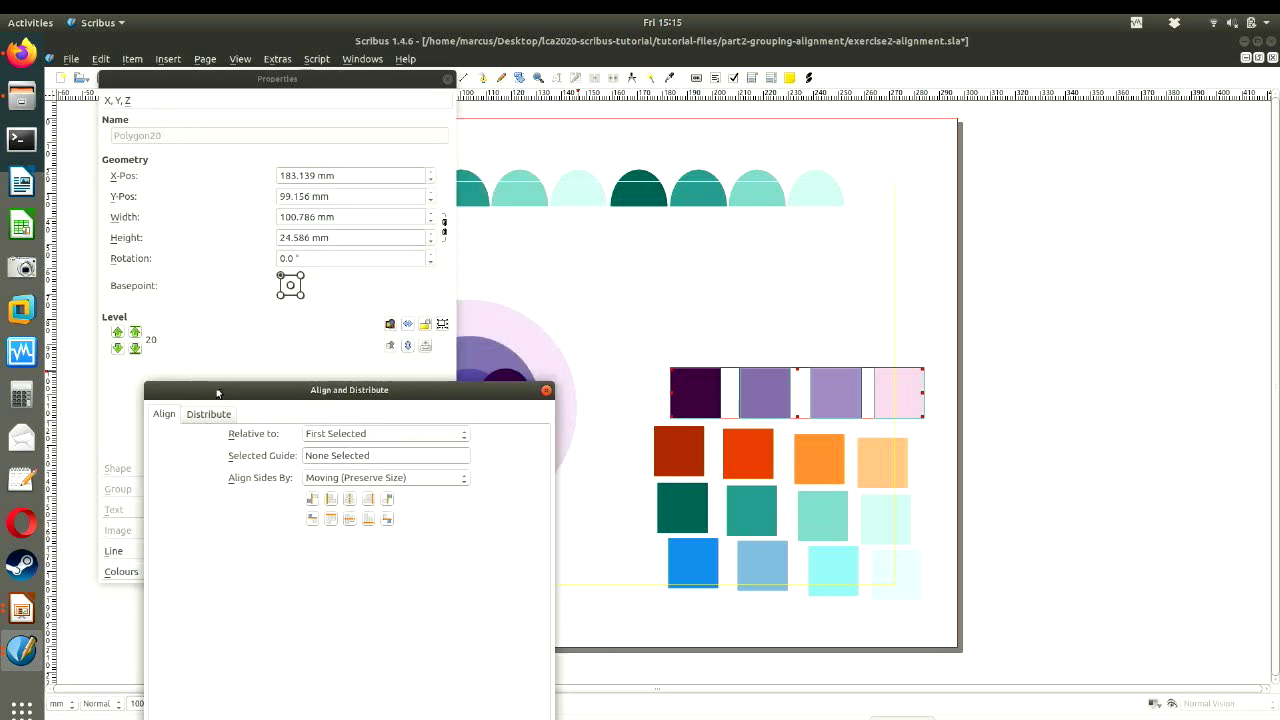
pyautogui.click(391, 331)
pyautogui.hotkey('ctrl', 'g')
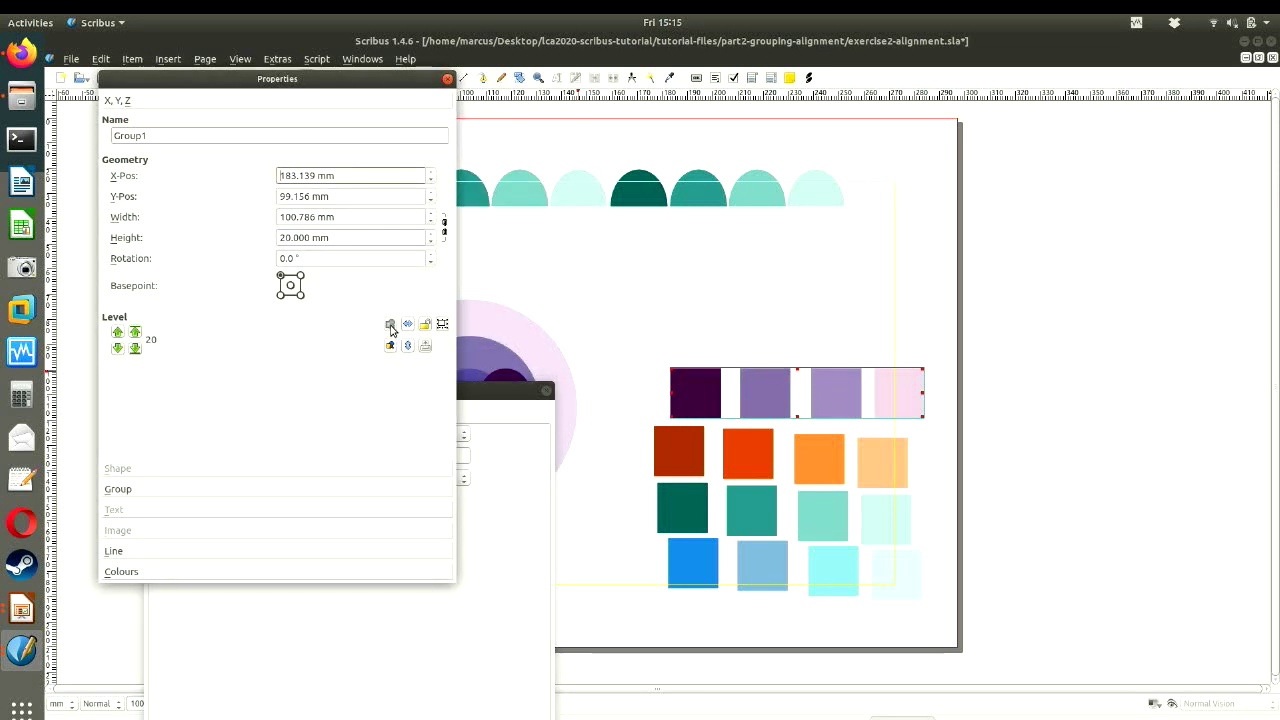
# - Centre the four red-orange squares in the colour grid's second row on the horizontal axis relative to the first selected, and group them
pyautogui.click(1046, 461)
pyautogui.moveTo(631, 413); pyautogui.dragTo(926, 504)
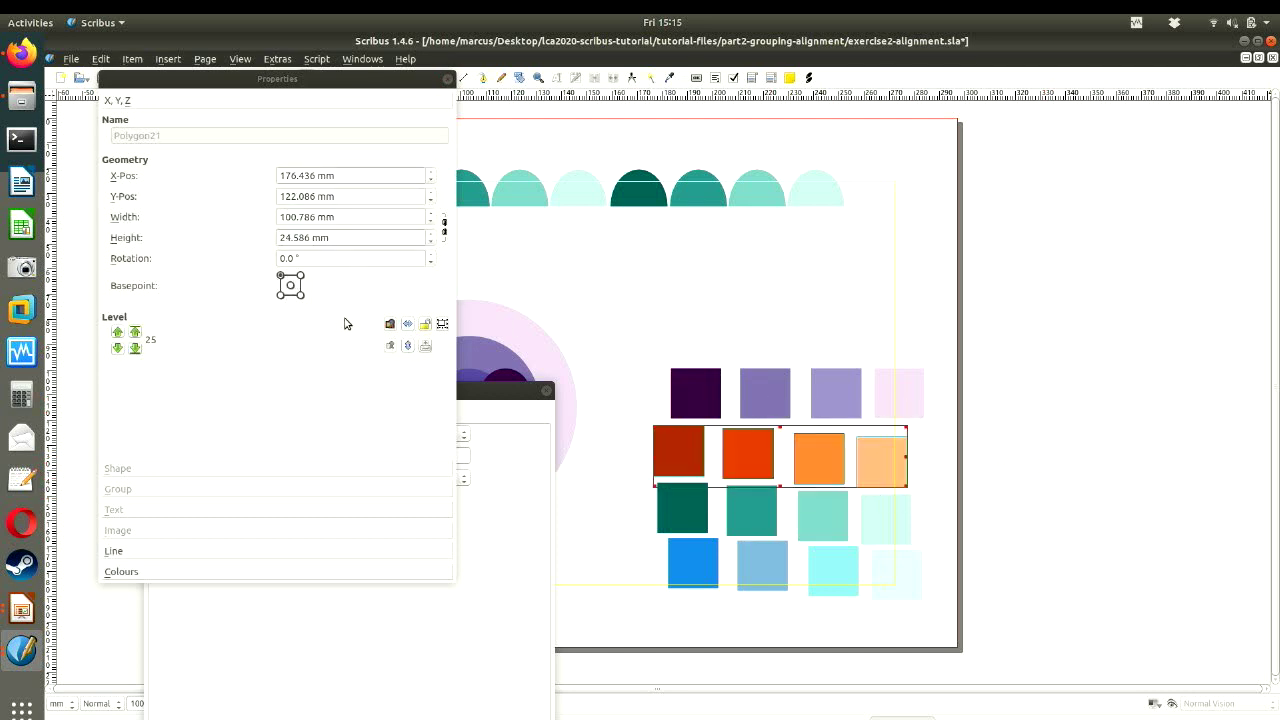
pyautogui.click(455, 391)
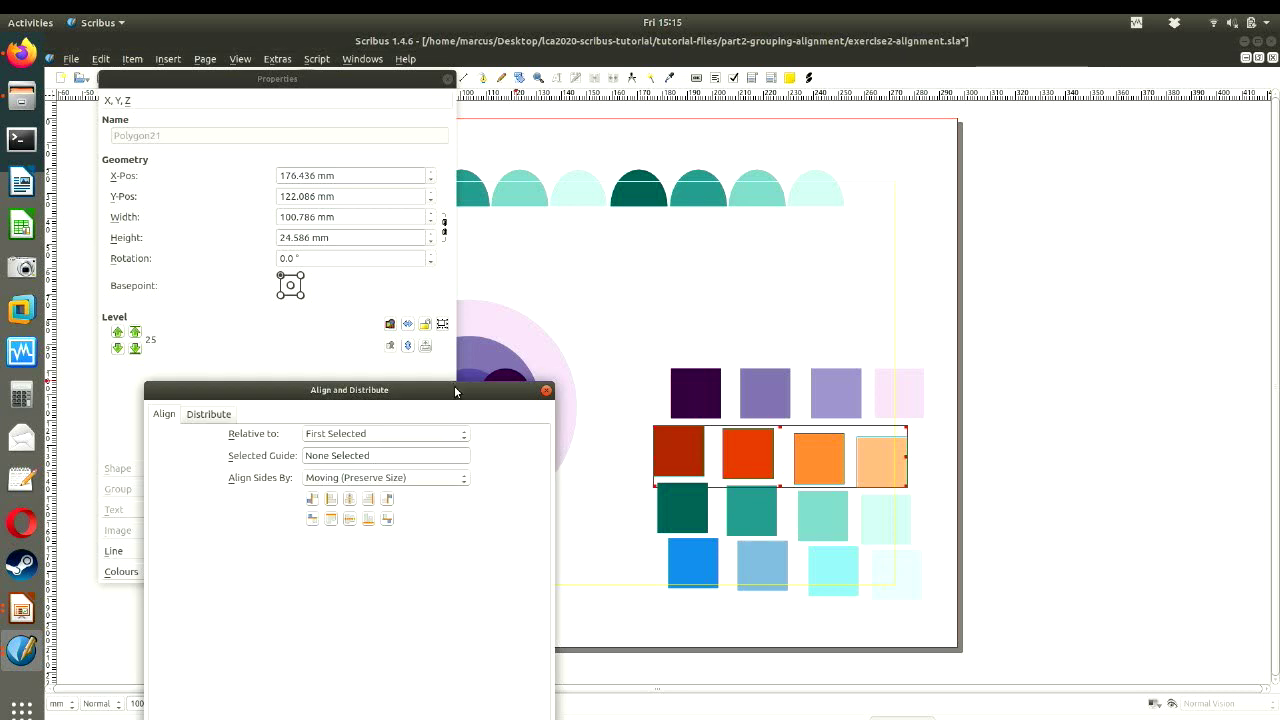
pyautogui.moveTo(455, 391); pyautogui.dragTo(470, 320)
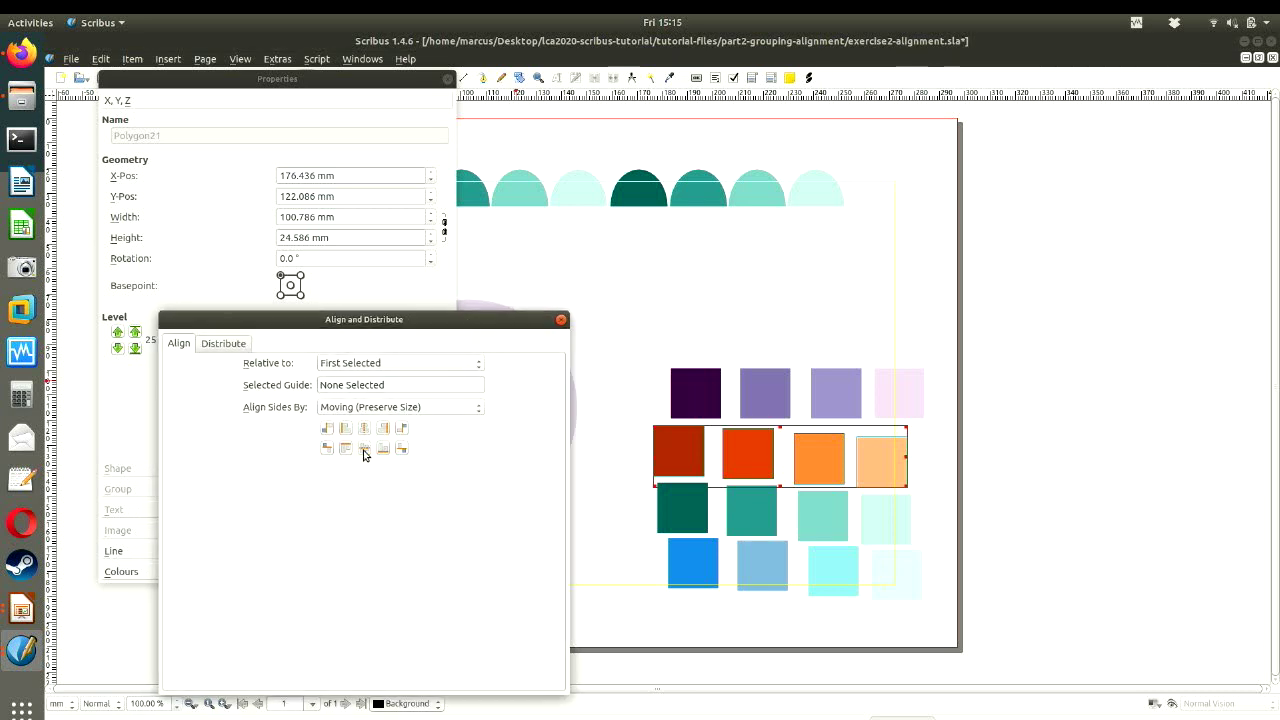
pyautogui.click(364, 448)
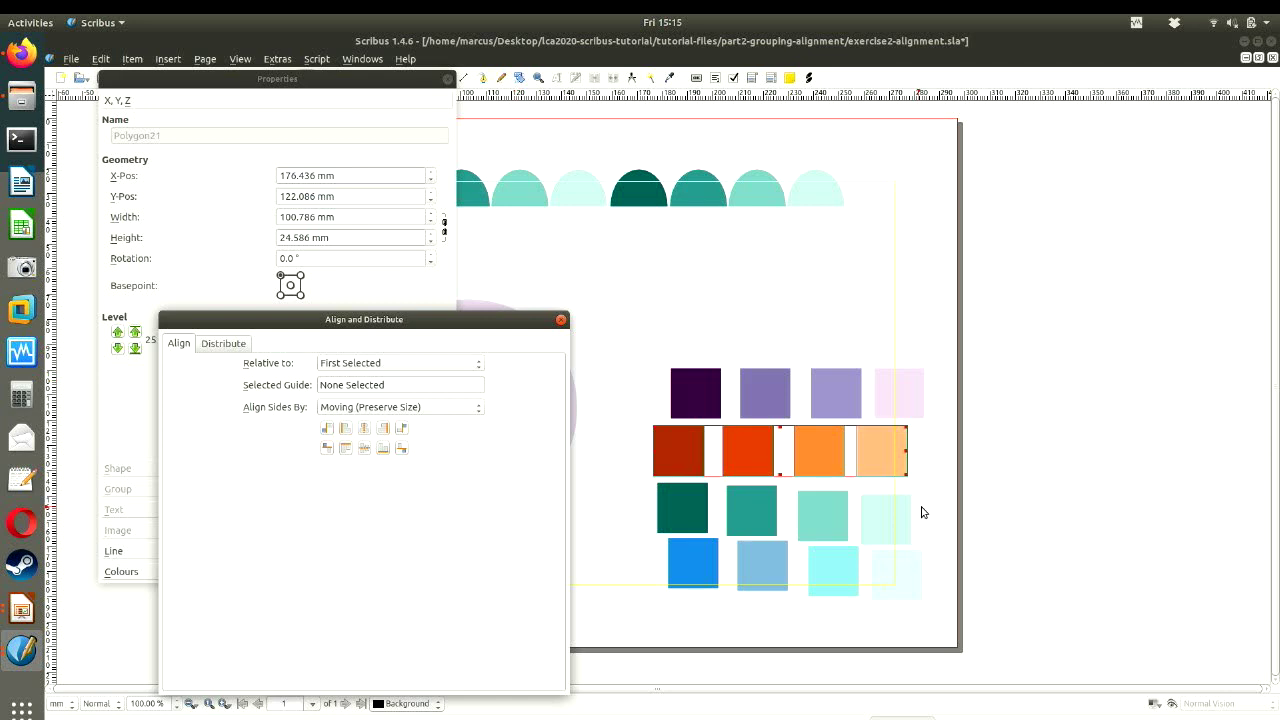
pyautogui.moveTo(354, 322); pyautogui.dragTo(299, 483)
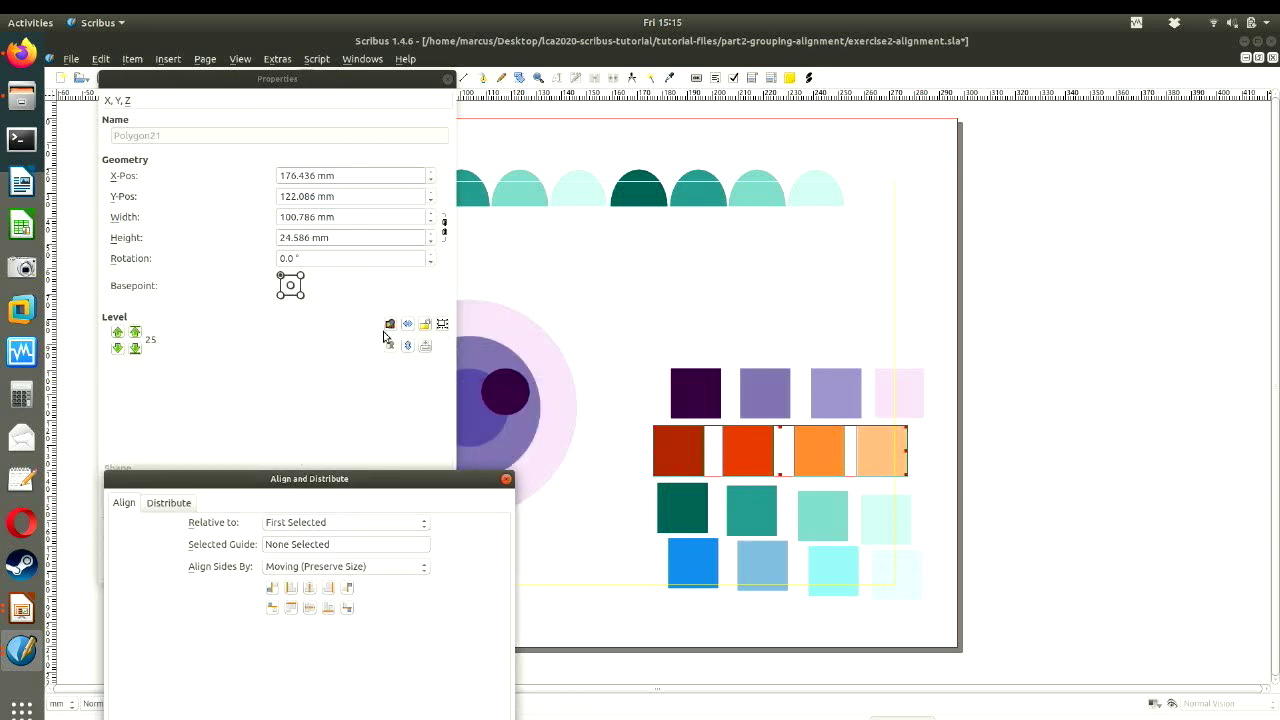
pyautogui.click(1011, 497)
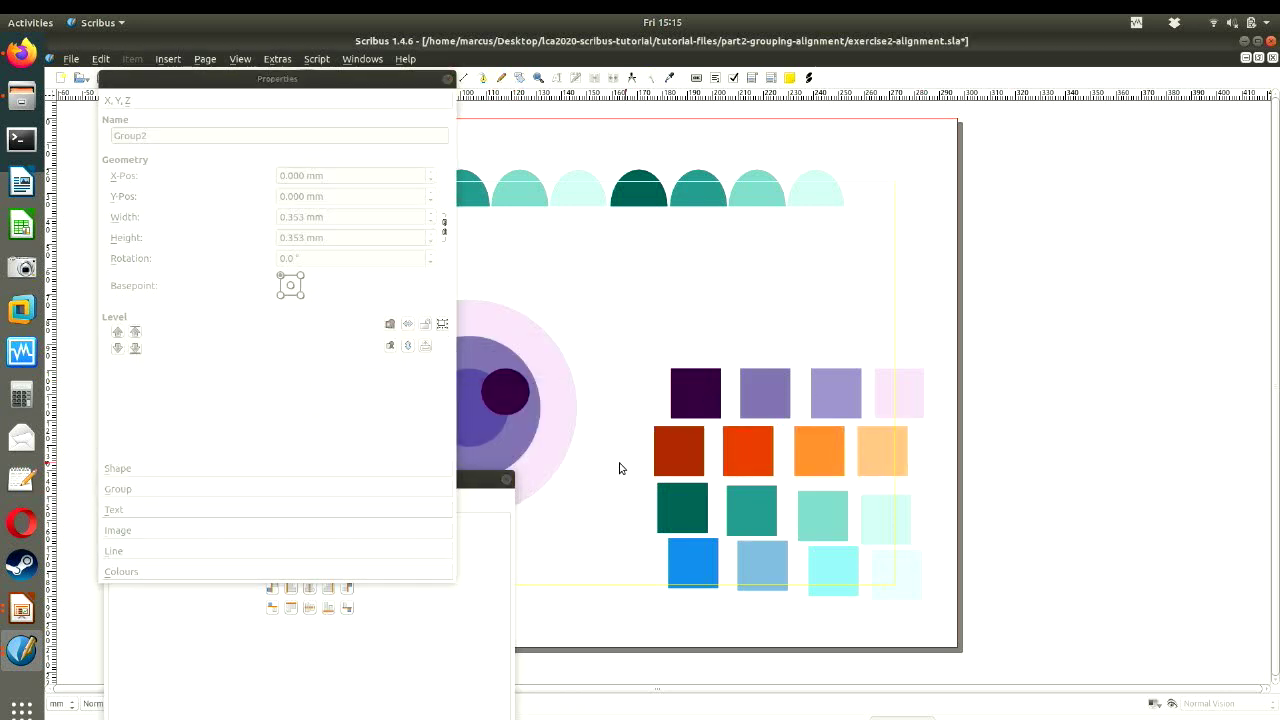
# - Centre the four green squares in the colour grid's third row on the horizontal axis relative to the first selected, and group them
pyautogui.moveTo(639, 477); pyautogui.dragTo(924, 554)
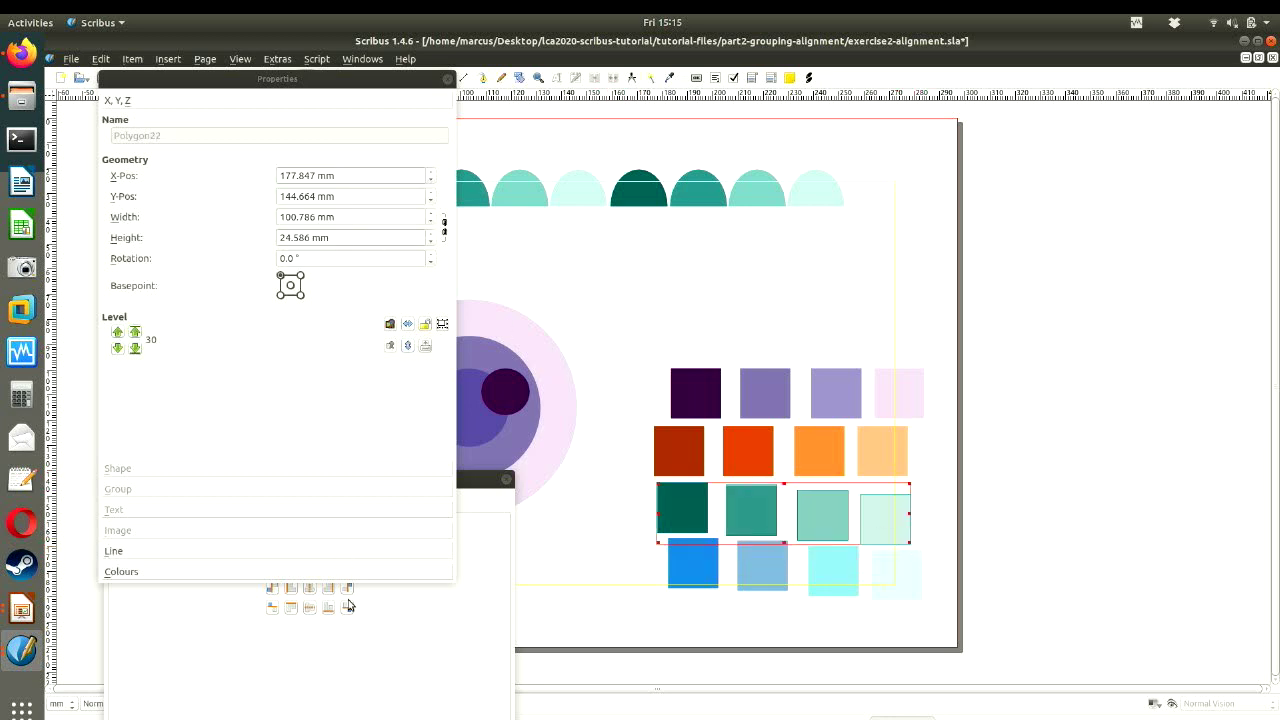
pyautogui.click(361, 637)
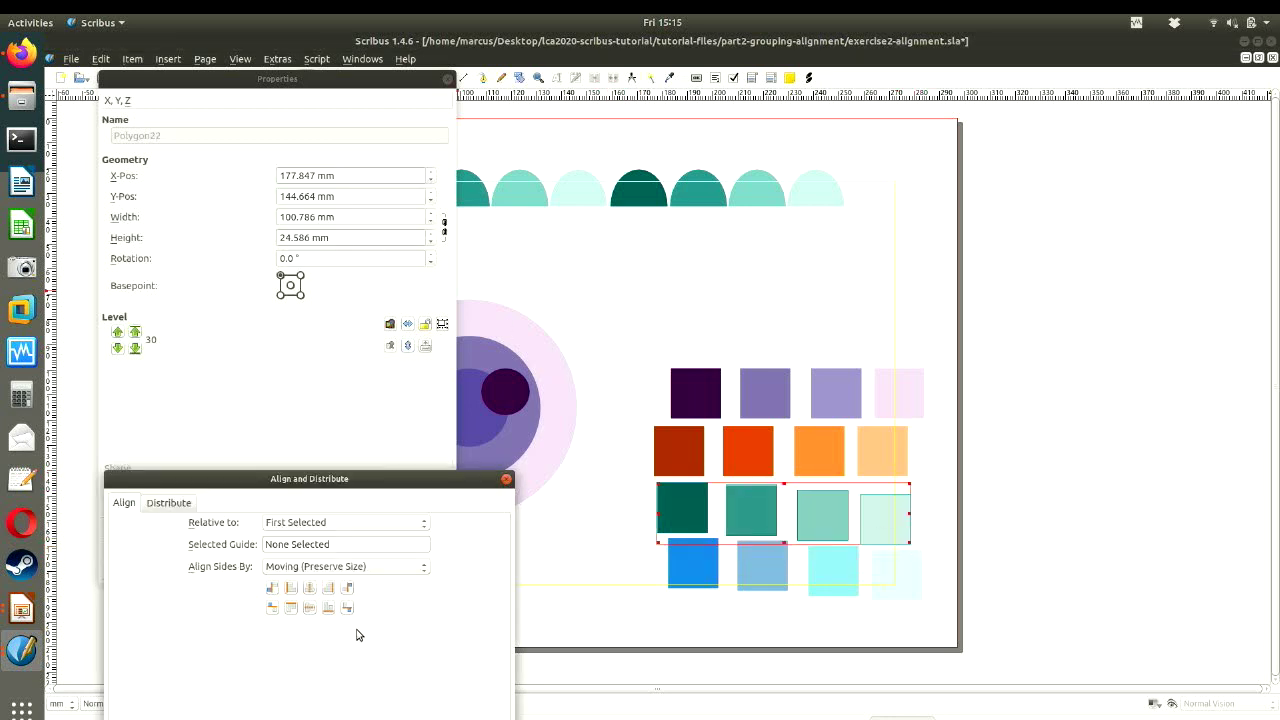
pyautogui.click(310, 608)
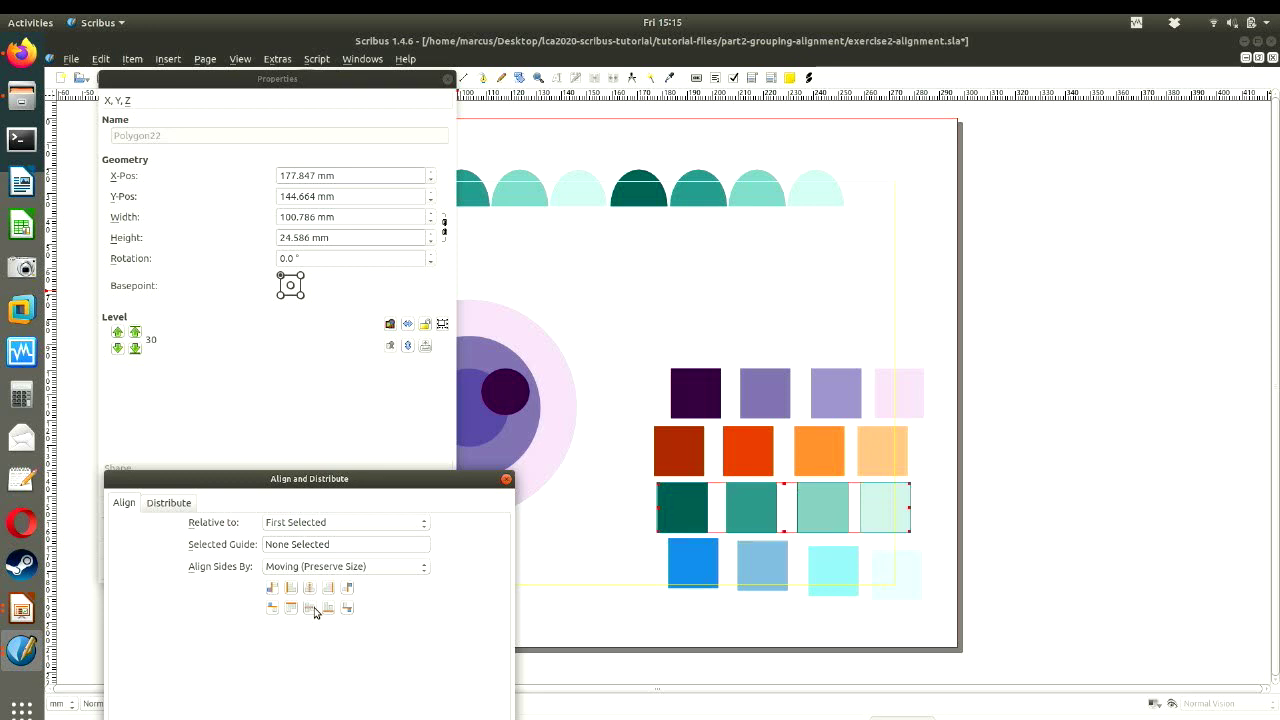
pyautogui.click(388, 326)
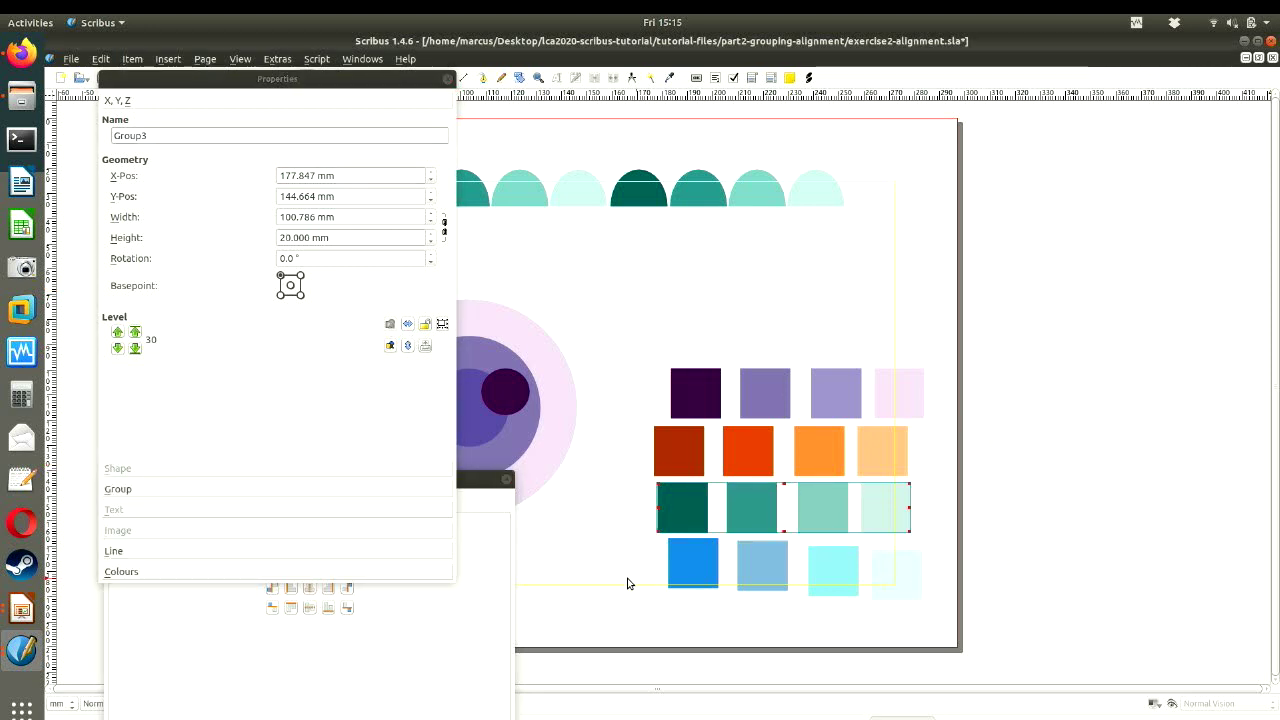
# - Centre the four blue squares in the colour grid's bottom row on the horizontal axis, undoing the mistaken vertical-axis alignment, and group them
pyautogui.click(590, 550)
pyautogui.moveTo(636, 540); pyautogui.dragTo(955, 615)
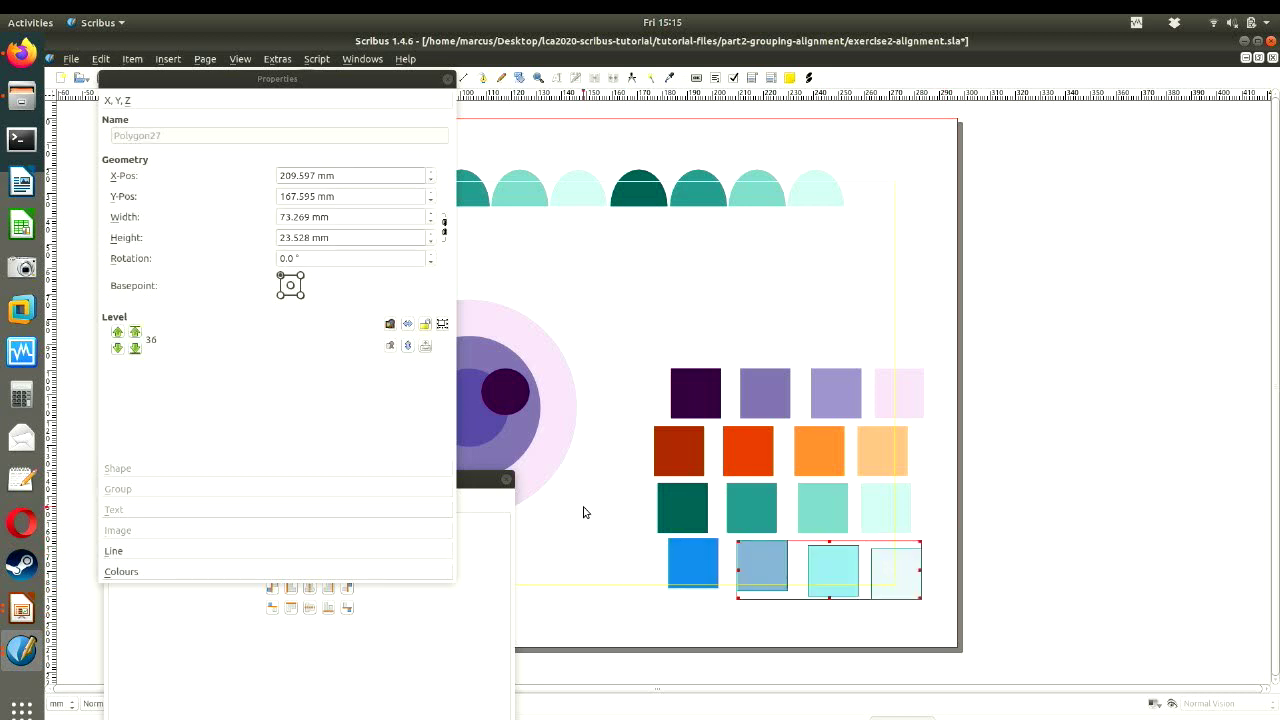
pyautogui.keyDown('shift'); pyautogui.click(693, 561); pyautogui.keyUp('shift')
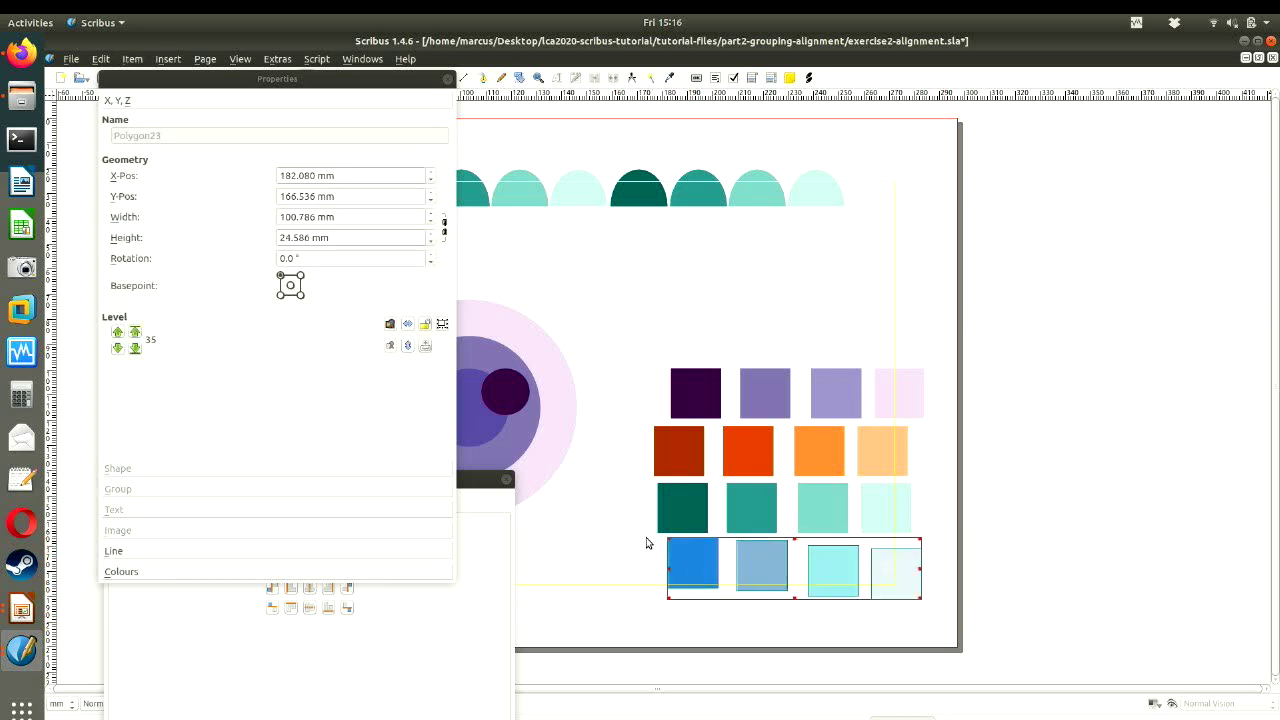
pyautogui.click(309, 590)
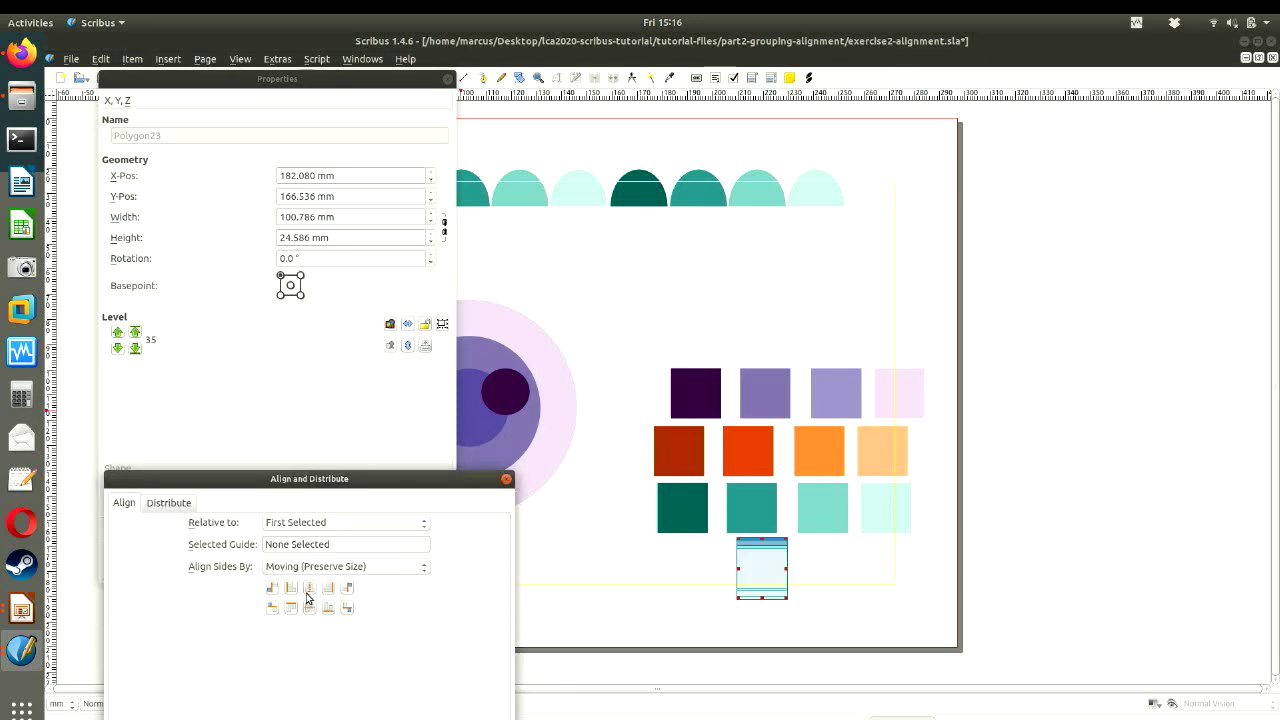
pyautogui.hotkey('ctrl', 'z')
pyautogui.click(310, 608)
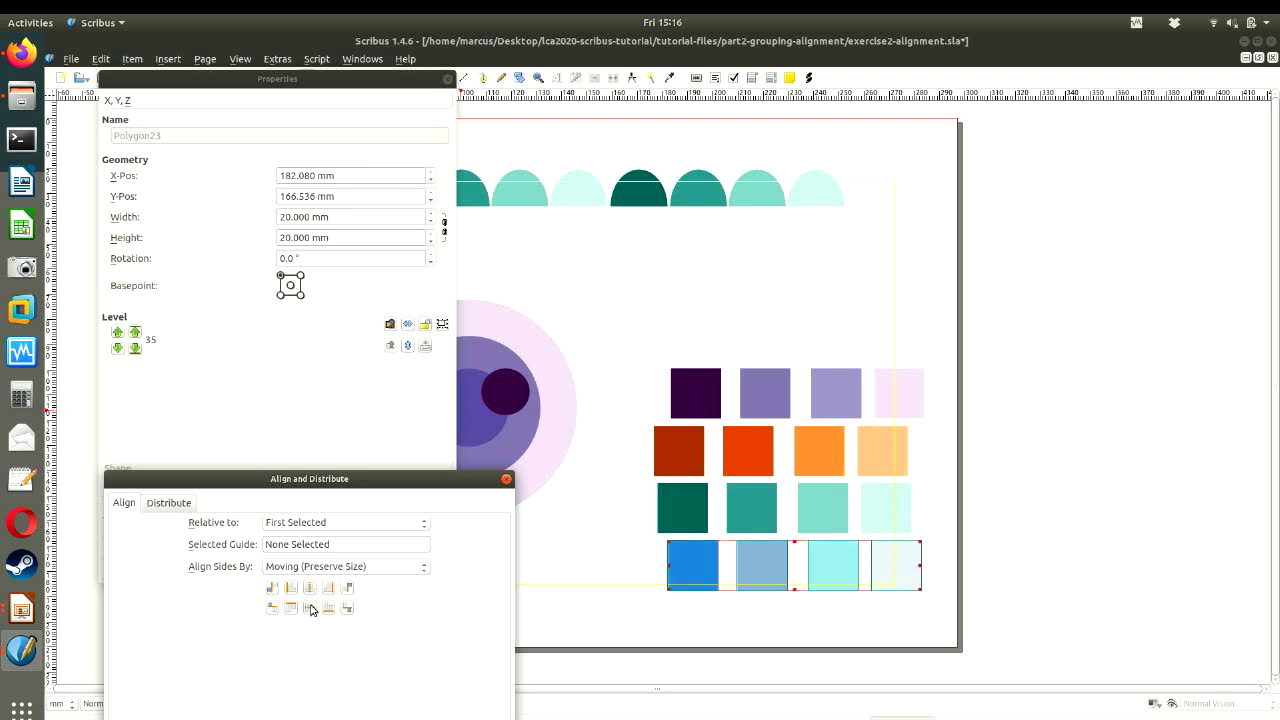
pyautogui.click(389, 330)
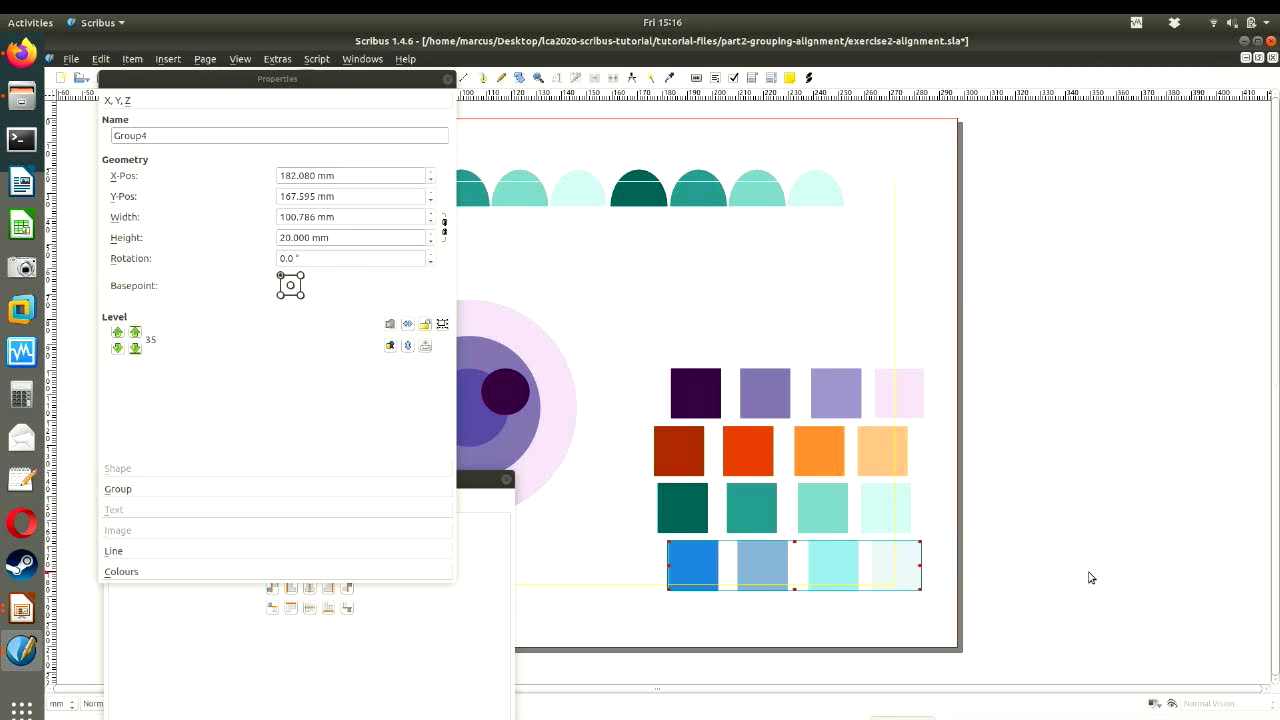
# - Align the left sides of the colour grid's four row groups relative to the first selected group
pyautogui.moveTo(633, 346); pyautogui.dragTo(1014, 629)
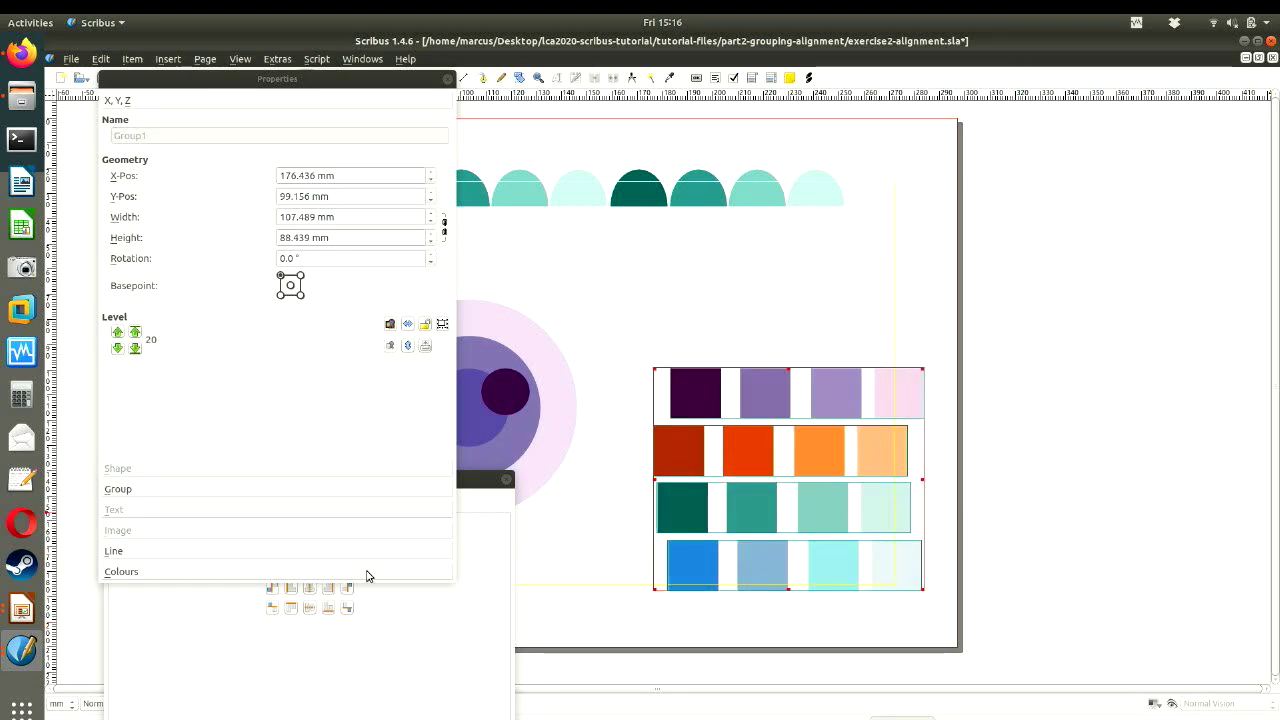
pyautogui.click(394, 649)
pyautogui.click(290, 588)
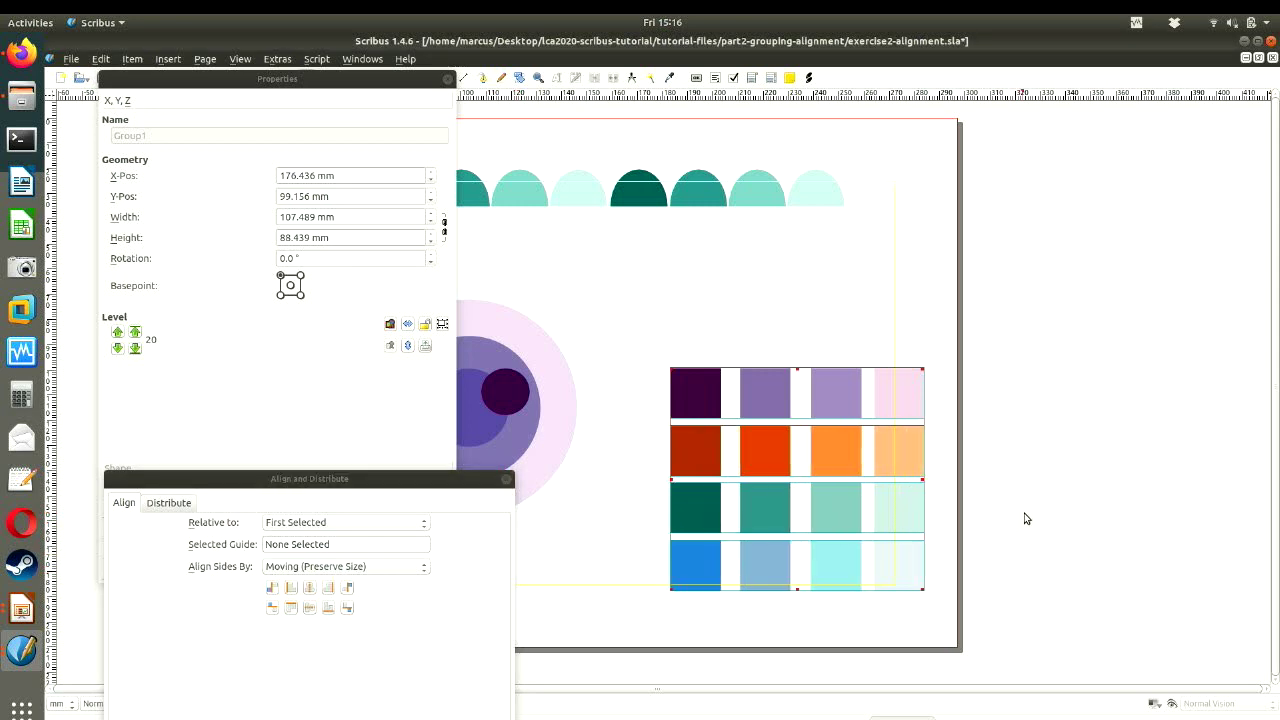
pyautogui.click(937, 289)
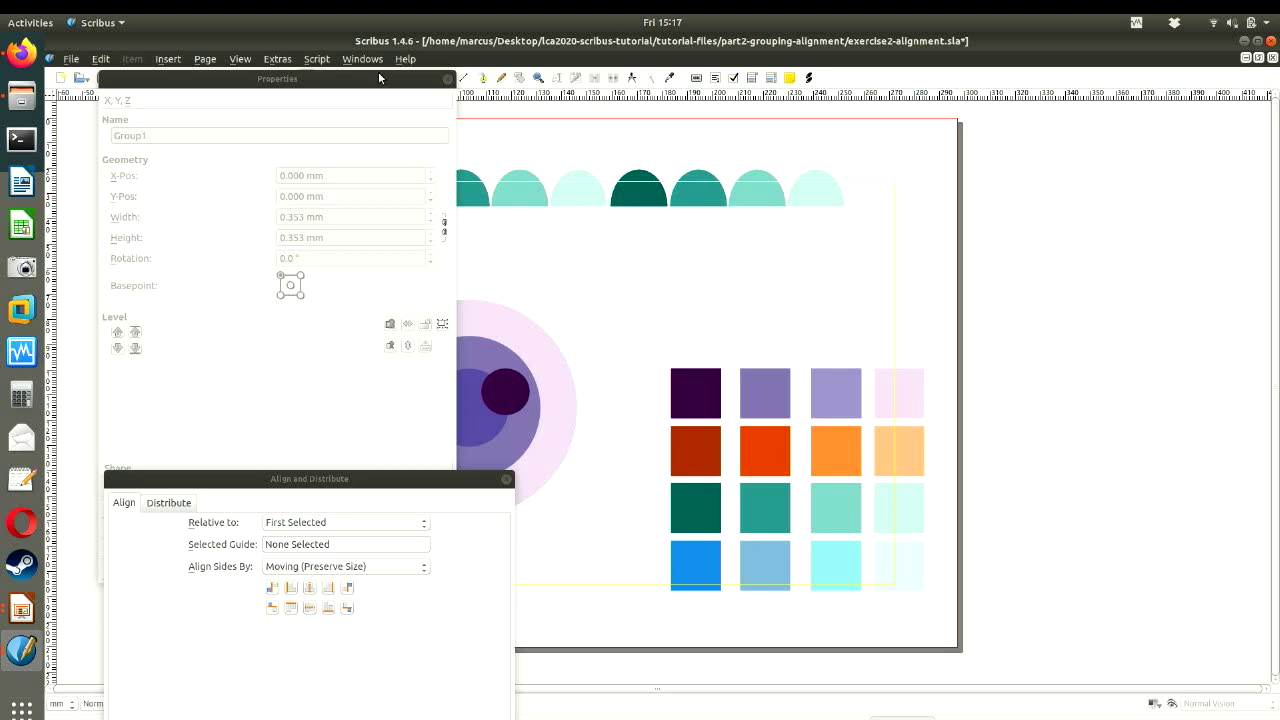
# - Move the Properties and Align and Distribute windows apart, and switch to the LibreOffice Impress presentation to read the Distribution slide
pyautogui.moveTo(378, 78); pyautogui.dragTo(1166, 173)
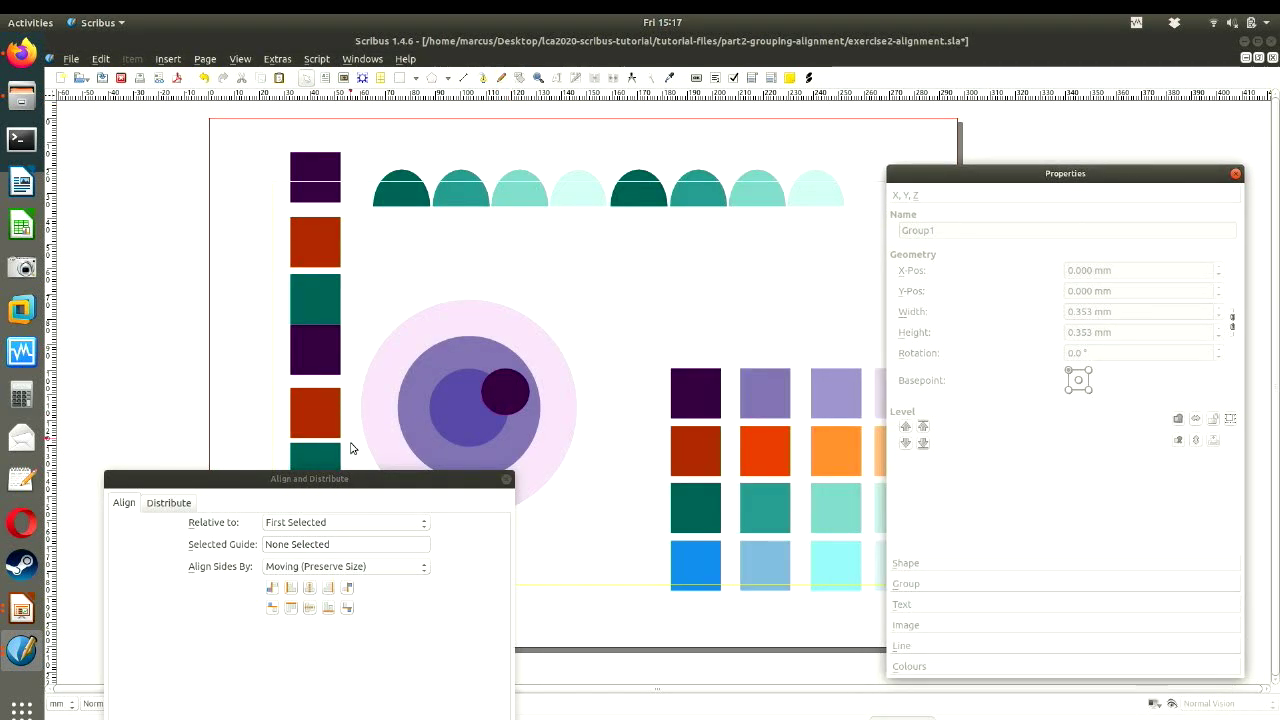
pyautogui.moveTo(350, 481); pyautogui.dragTo(290, 195)
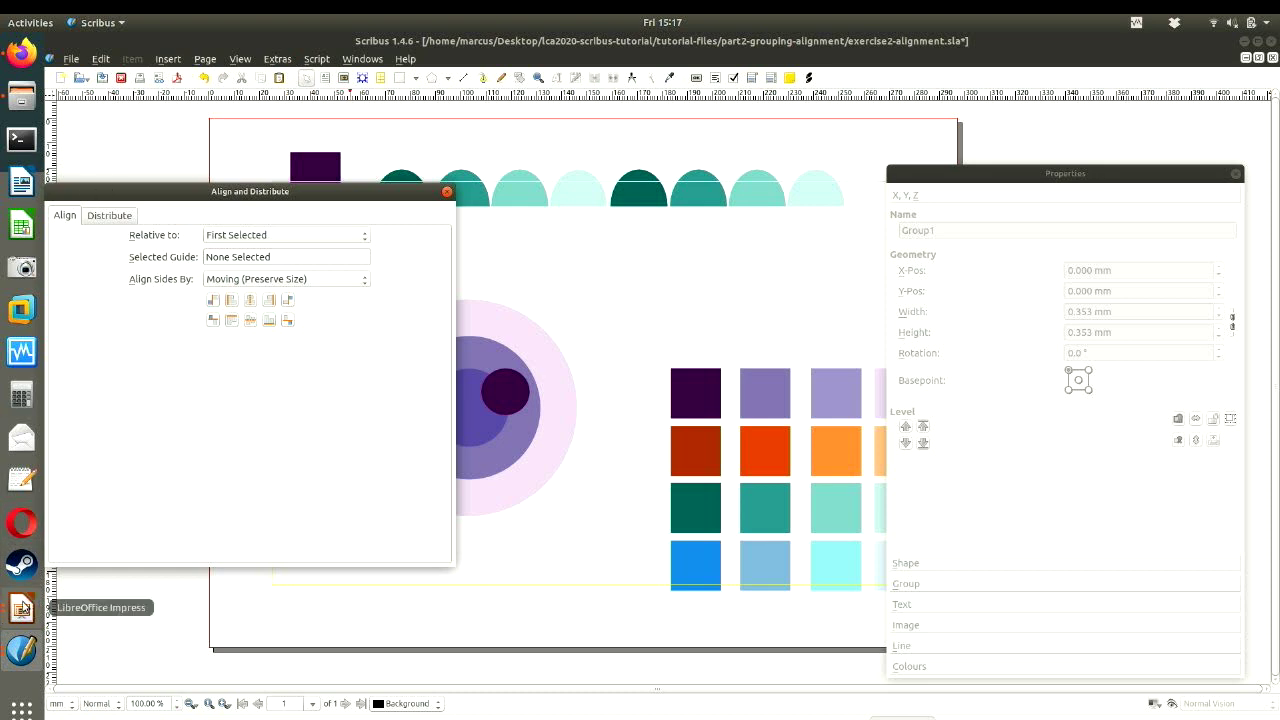
pyautogui.click(21, 607)
pyautogui.click(139, 539)
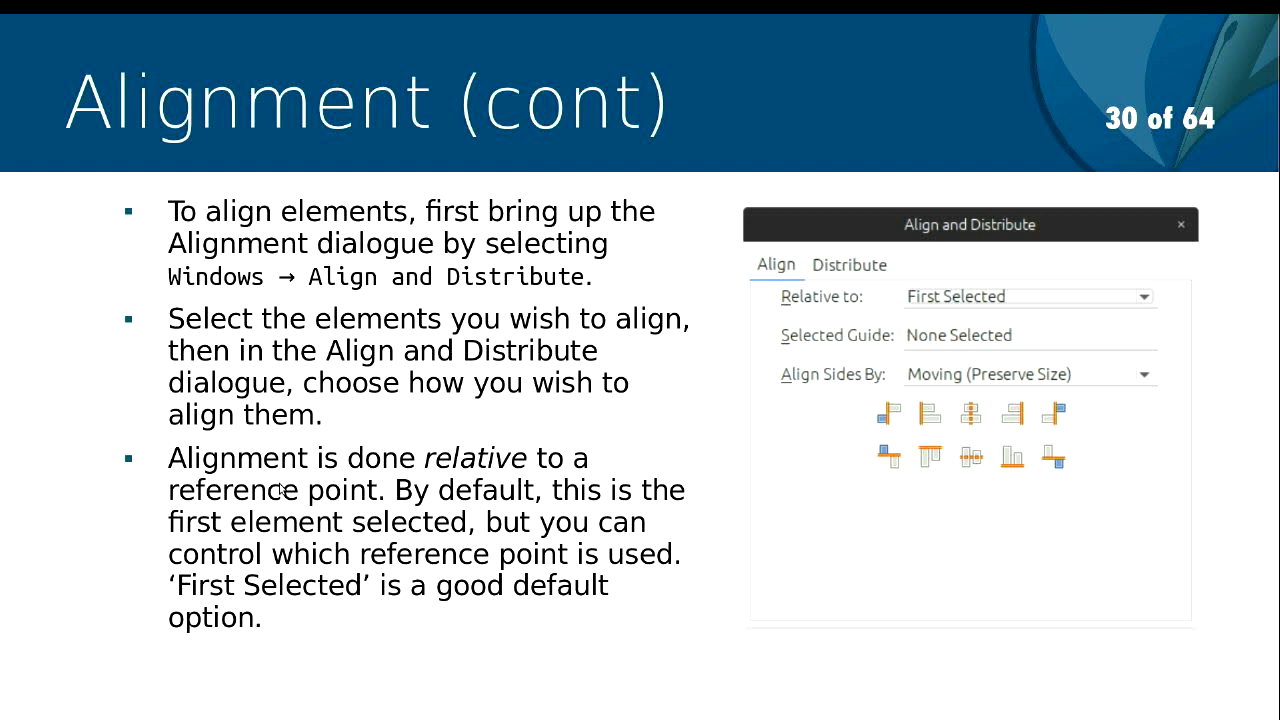
pyautogui.press('Right')
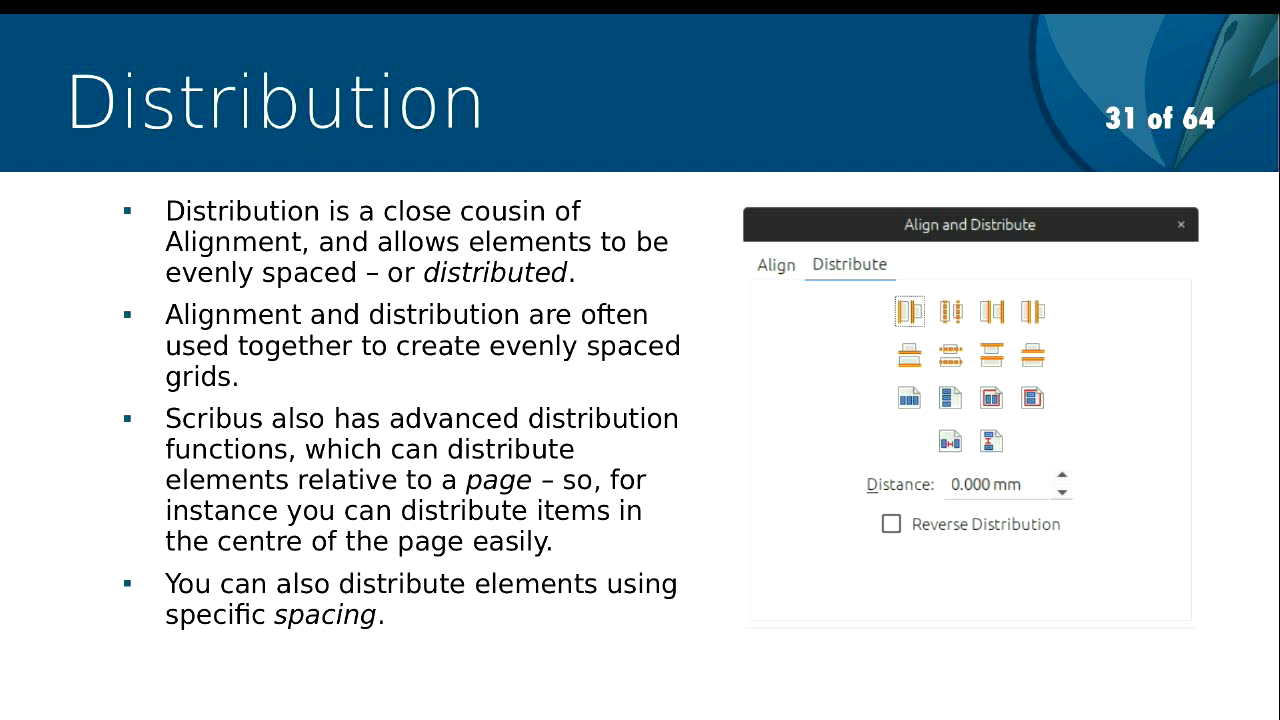
# - Return to Scribus, hide the Properties window and check the colour grid by selecting and deselecting its four row groups
pyautogui.hotkey('alt', 'Tab')
pyautogui.hotkey('alt', 'Tab')
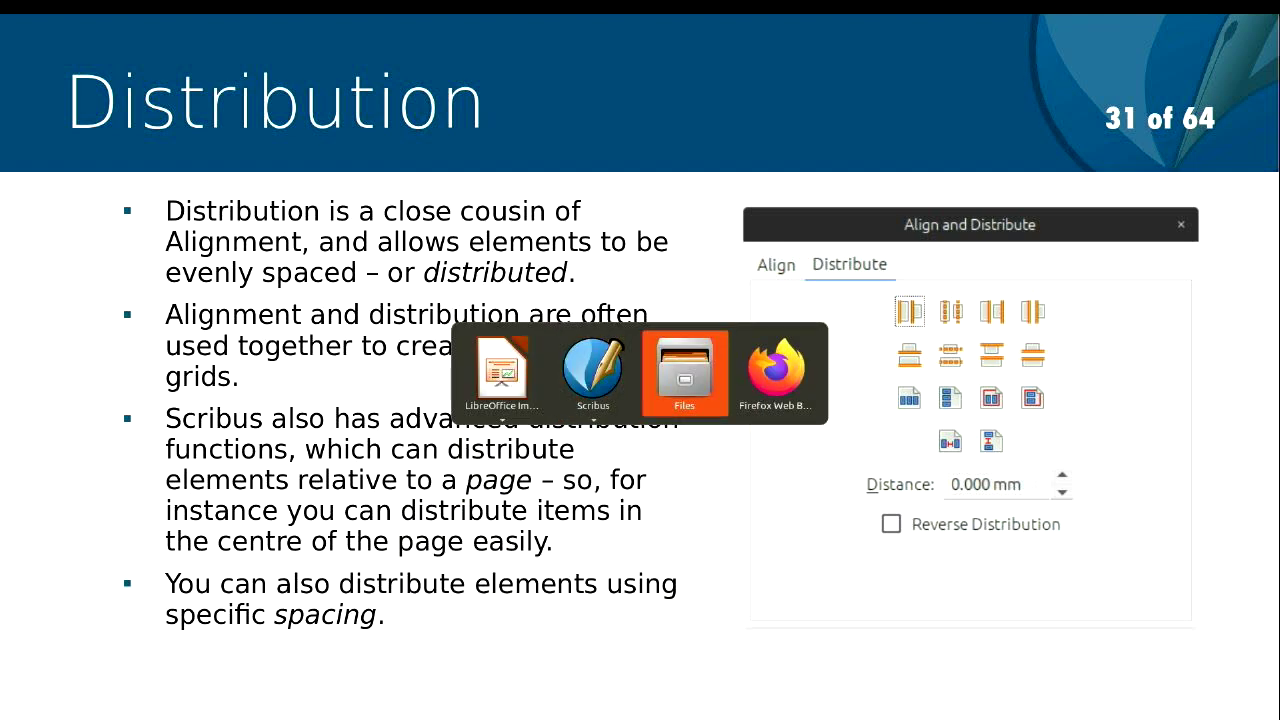
pyautogui.hotkey('alt', 'shift', 'Tab')
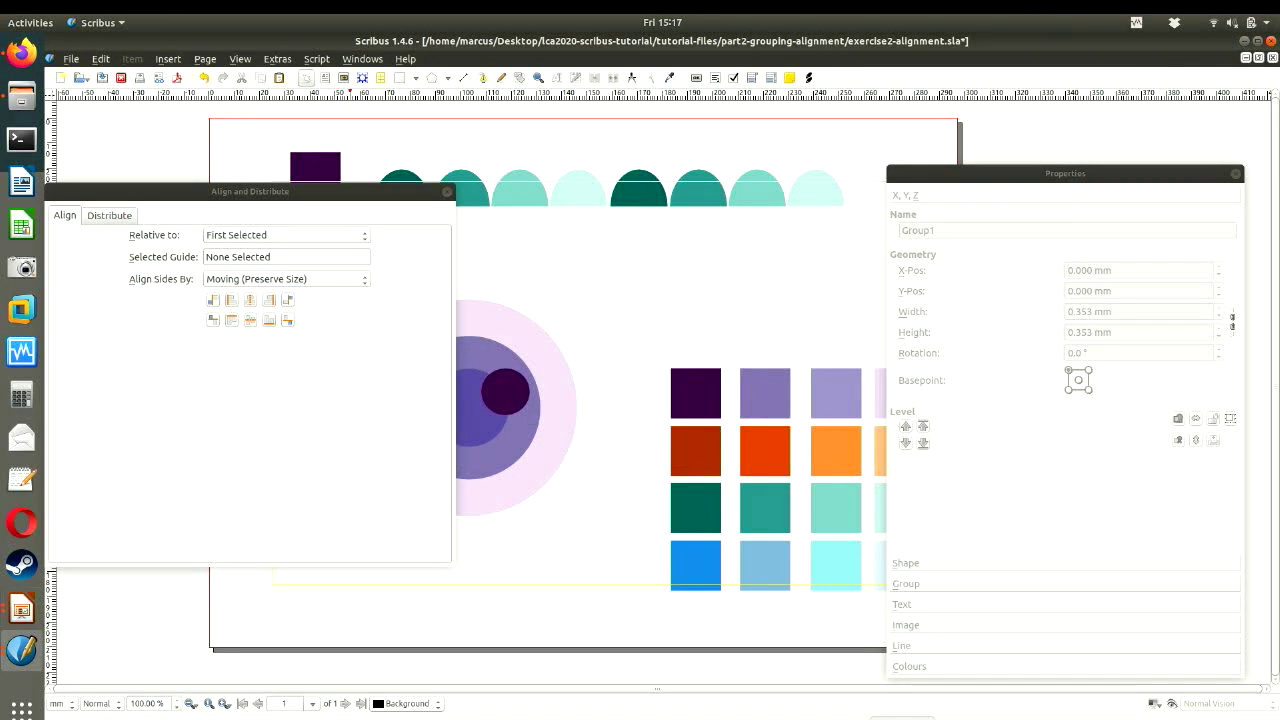
pyautogui.press('F2')
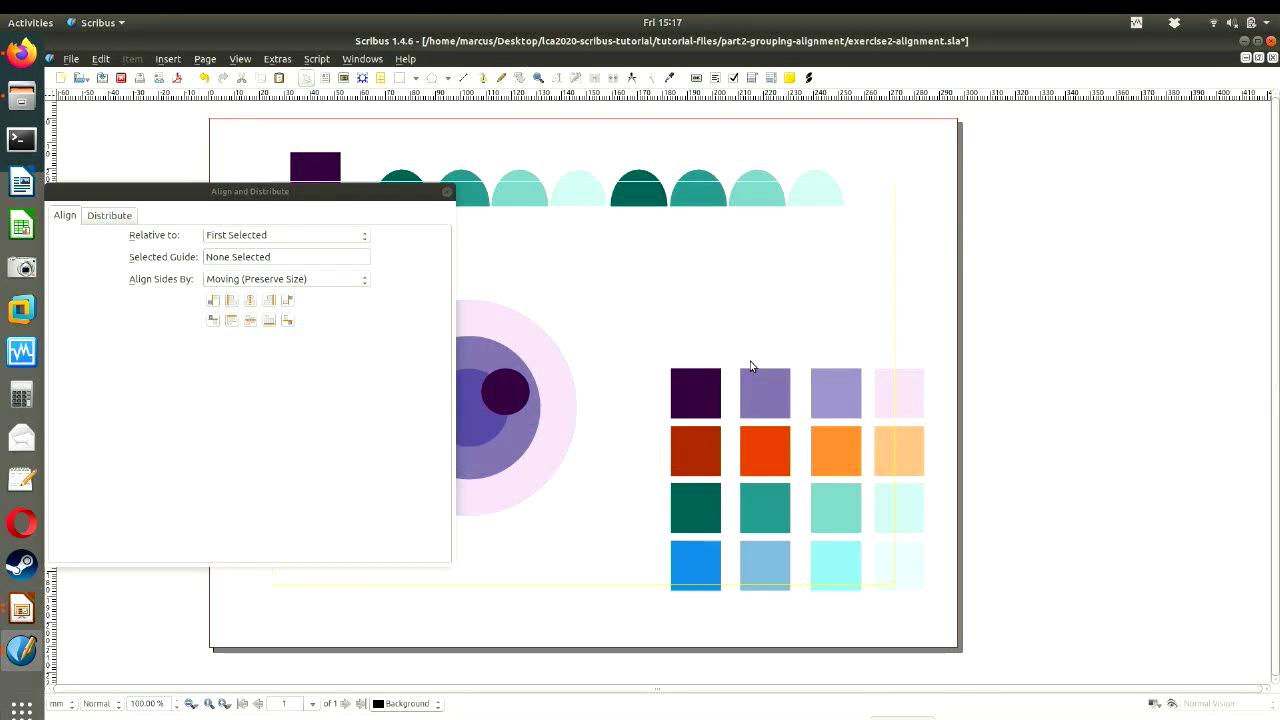
pyautogui.moveTo(654, 341); pyautogui.dragTo(1012, 688)
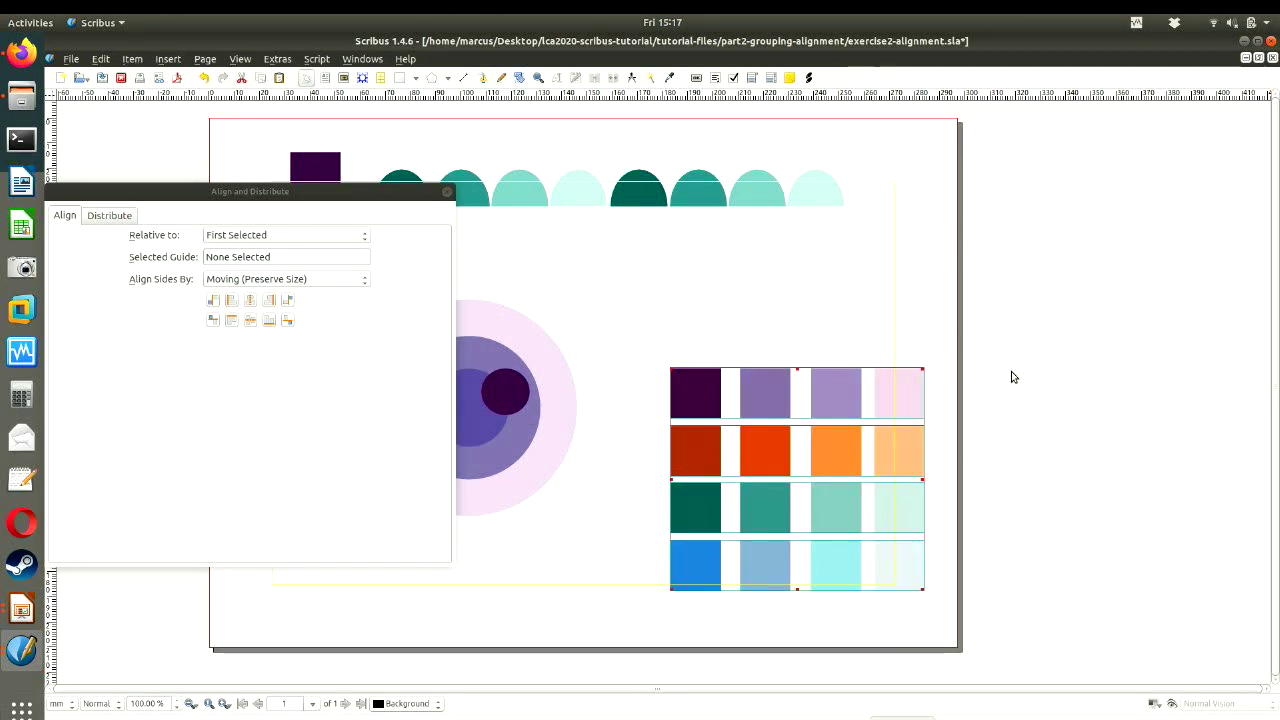
pyautogui.click(778, 278)
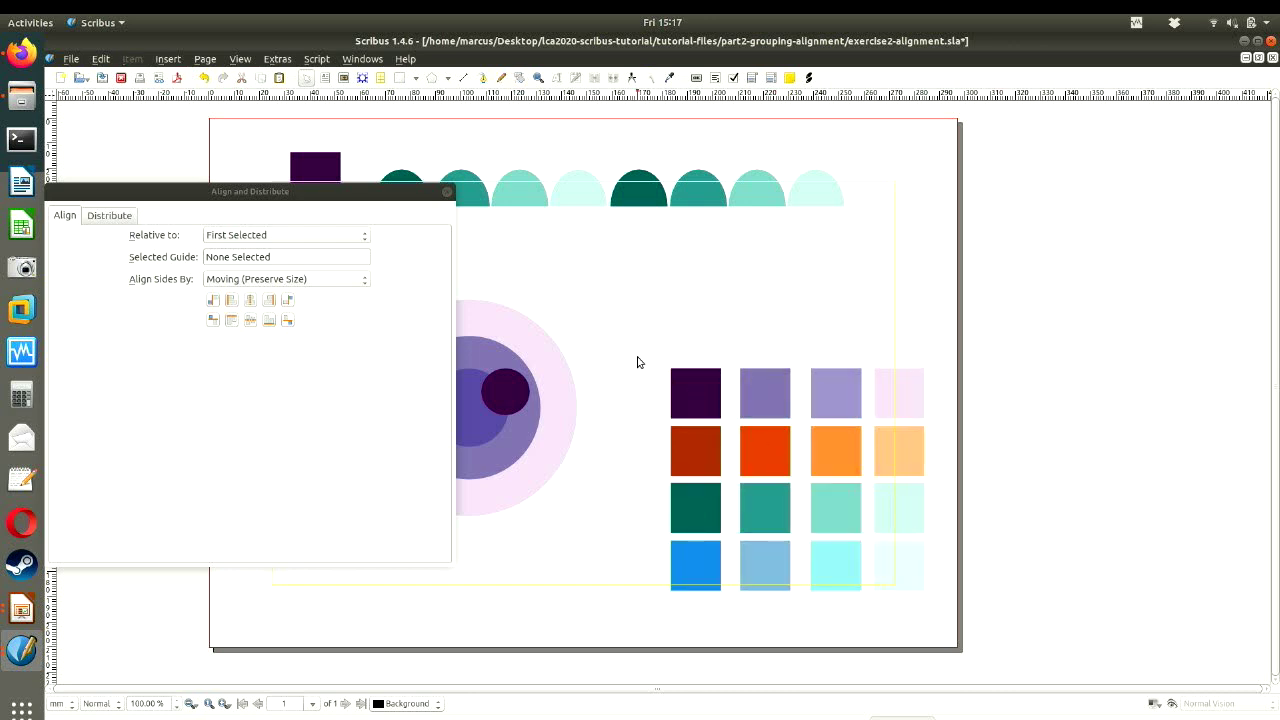
# - Select the colour grid's top-row group and show its Properties window below a shortened Align and Distribute window
pyautogui.moveTo(642, 340); pyautogui.dragTo(826, 400)
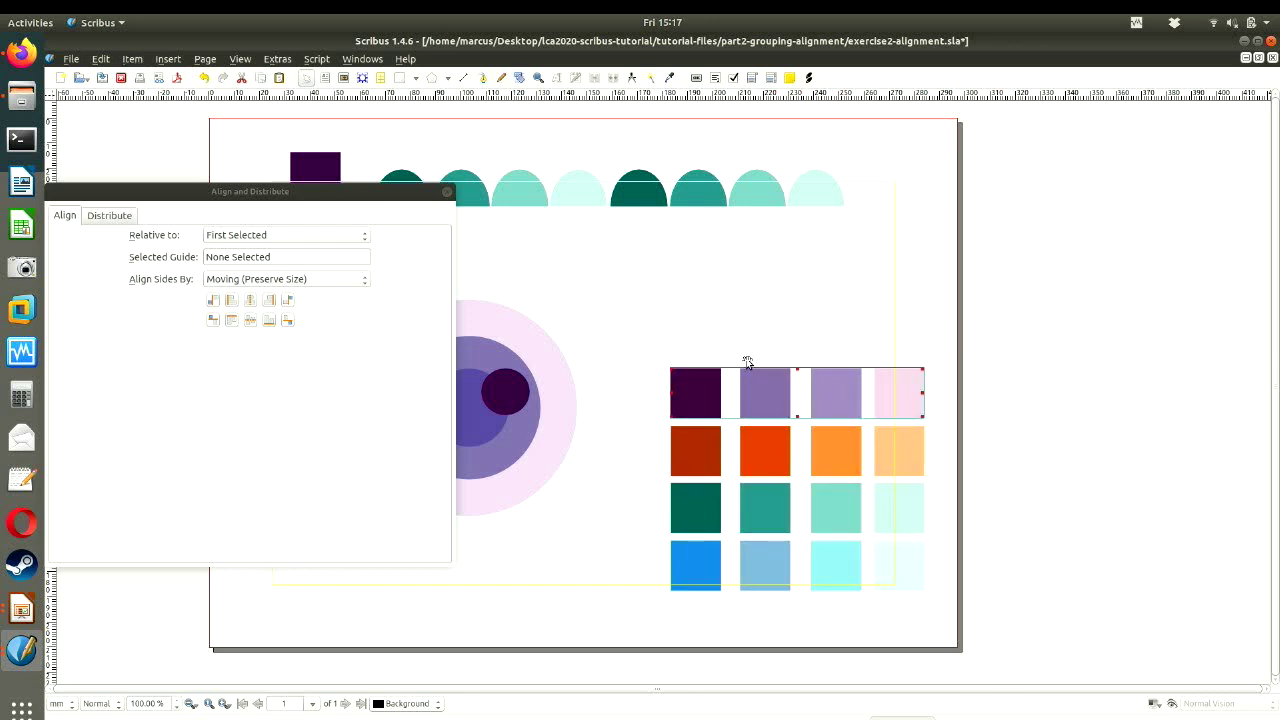
pyautogui.press('F2')
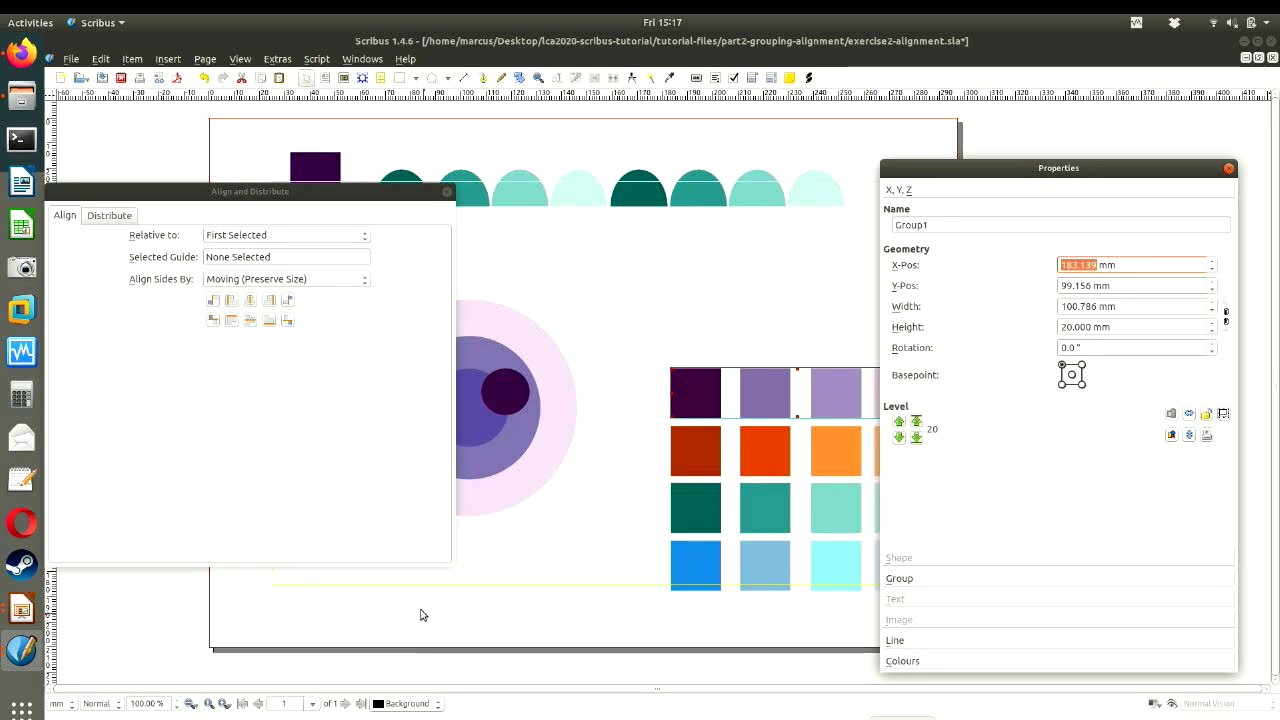
pyautogui.moveTo(447, 561); pyautogui.dragTo(478, 368)
pyautogui.moveTo(922, 168); pyautogui.dragTo(184, 350)
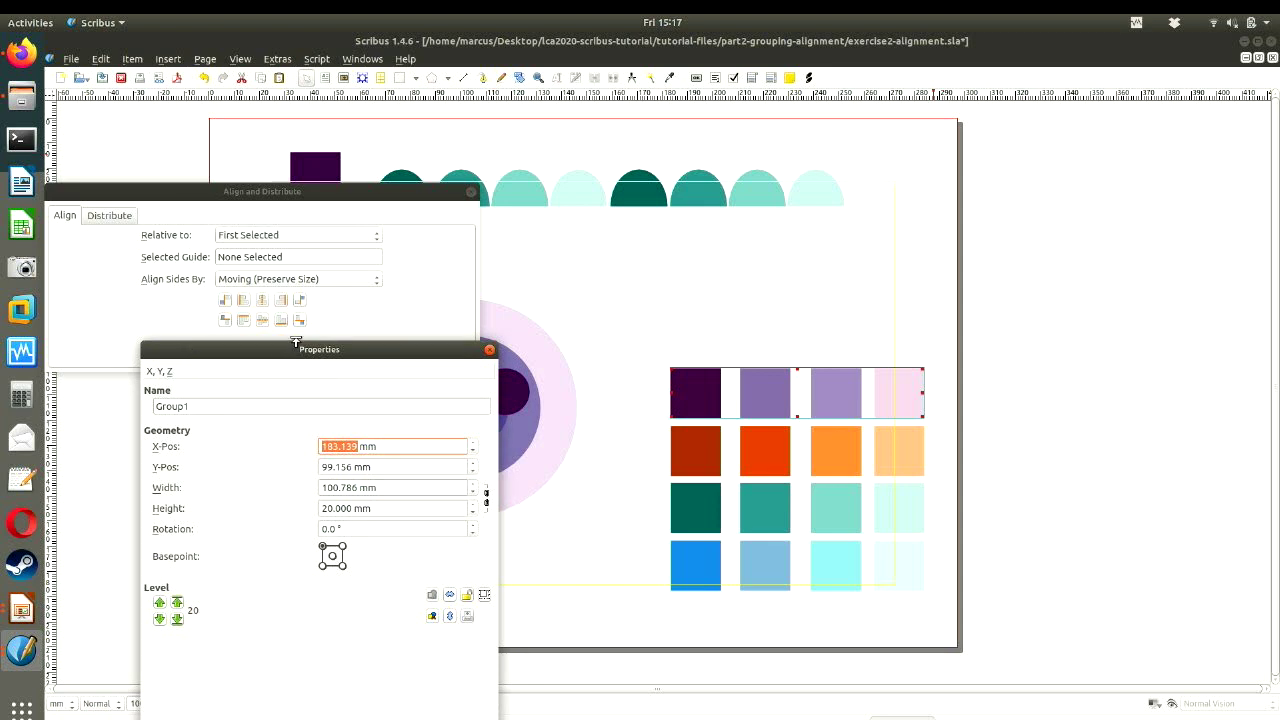
pyautogui.moveTo(294, 342); pyautogui.dragTo(248, 339)
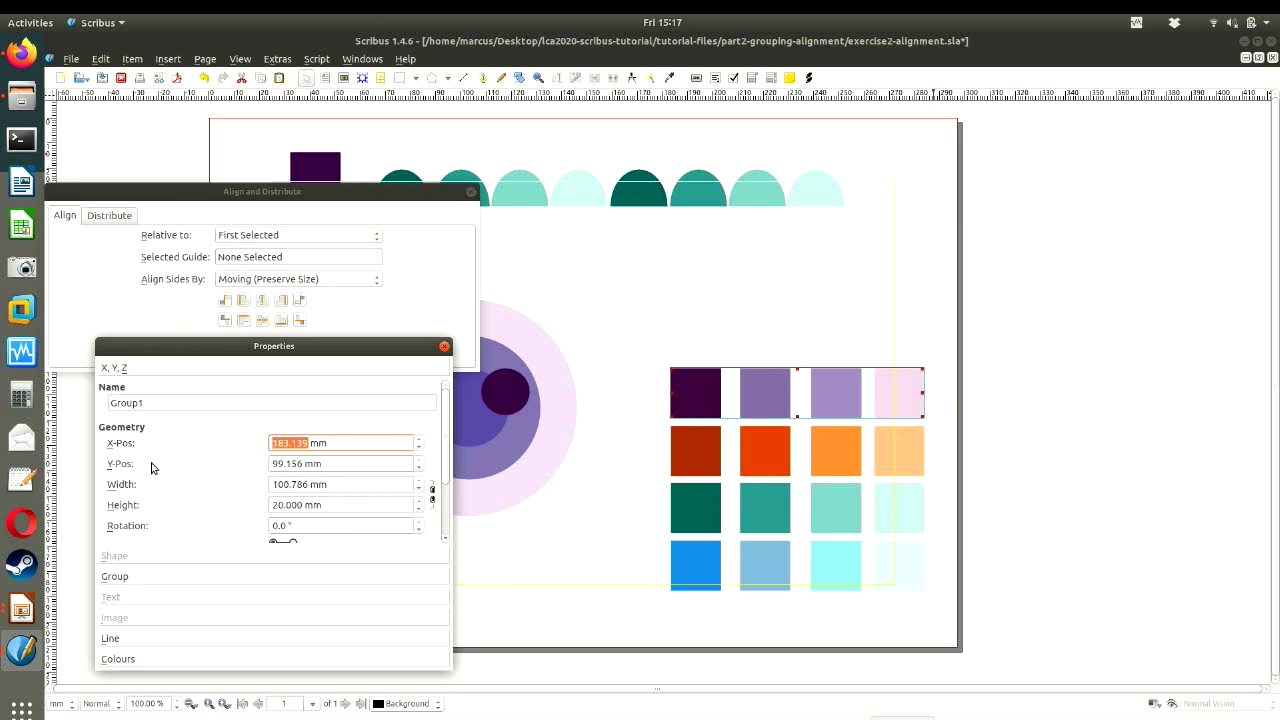
# - Ungroup the four purple squares in the colour grid's top row, with the position and size properties shown
pyautogui.click(175, 577)
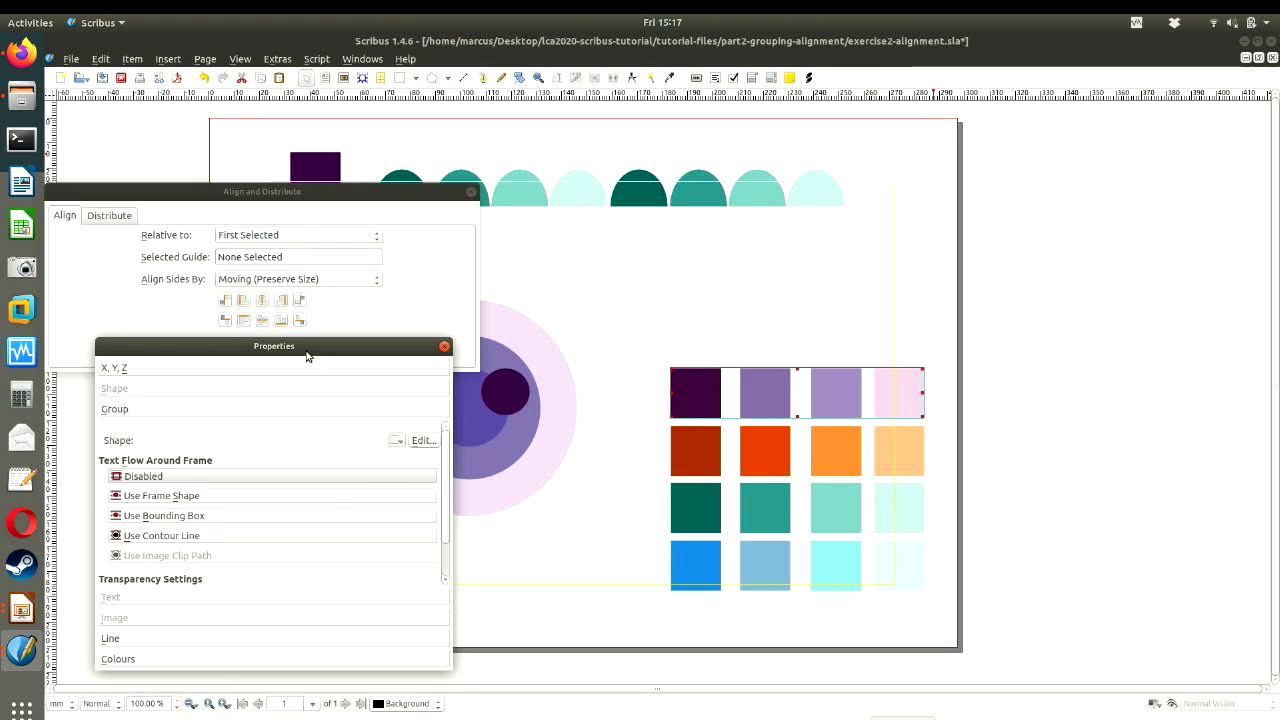
pyautogui.moveTo(298, 347); pyautogui.dragTo(326, 427)
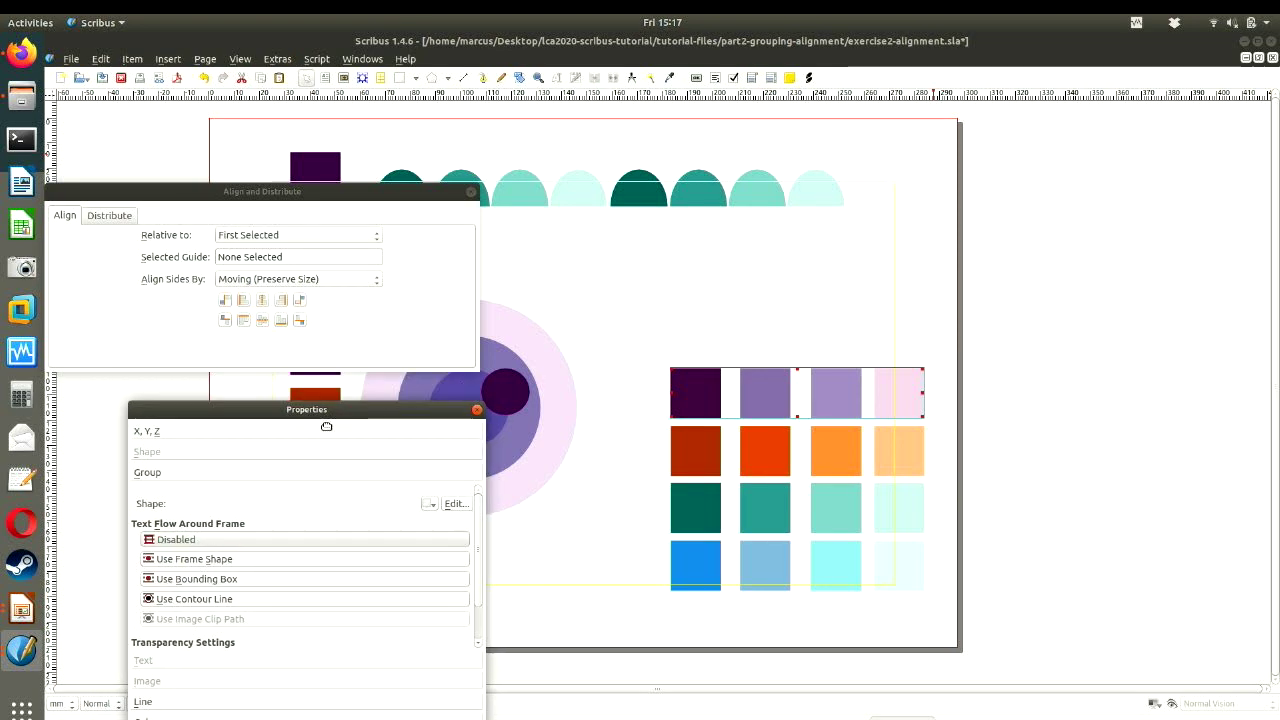
pyautogui.click(202, 431)
pyautogui.moveTo(397, 402); pyautogui.dragTo(394, 296)
pyautogui.moveTo(441, 648); pyautogui.dragTo(440, 716)
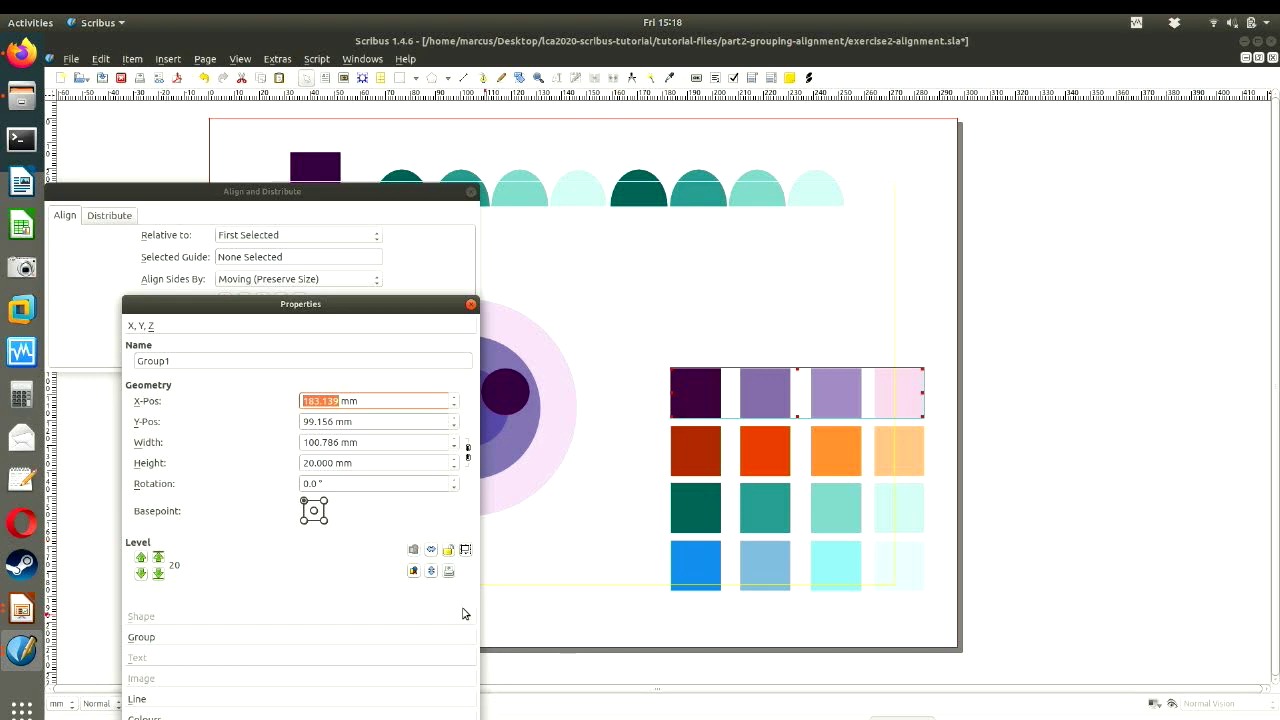
pyautogui.click(740, 395)
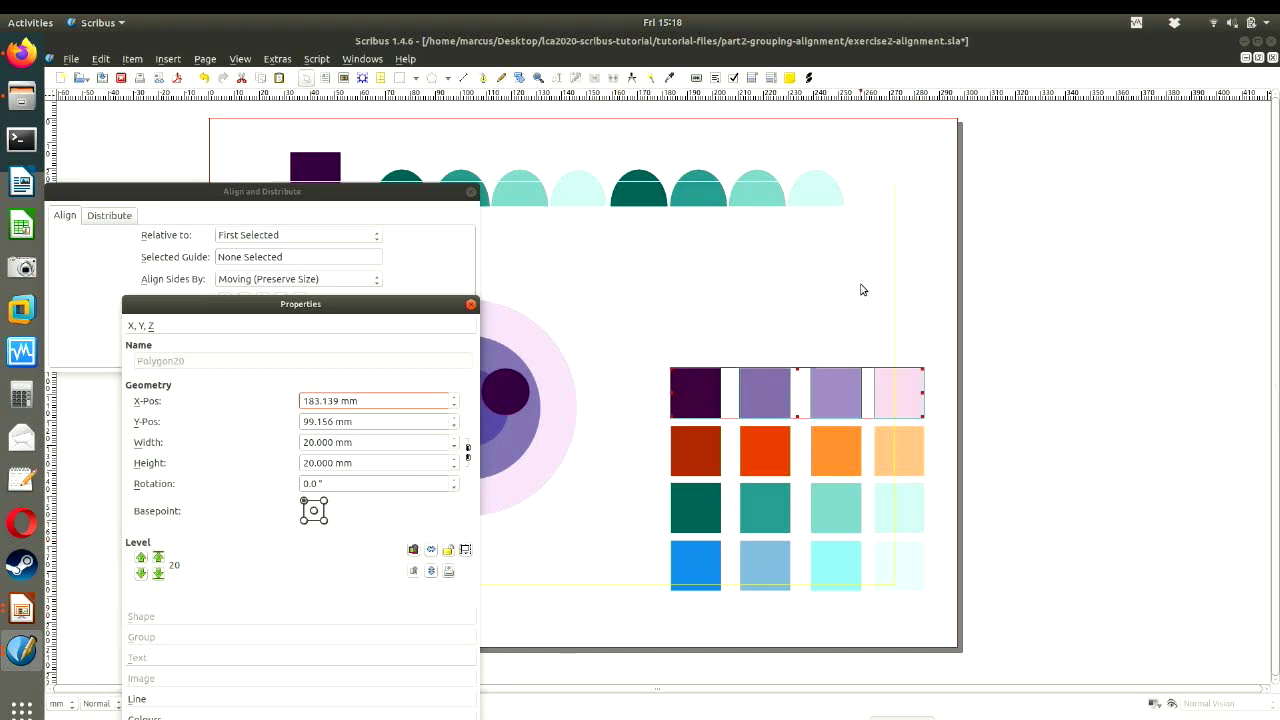
# - Select the four purple squares in the grid's top row and distribute them evenly horizontally
pyautogui.click(716, 380)
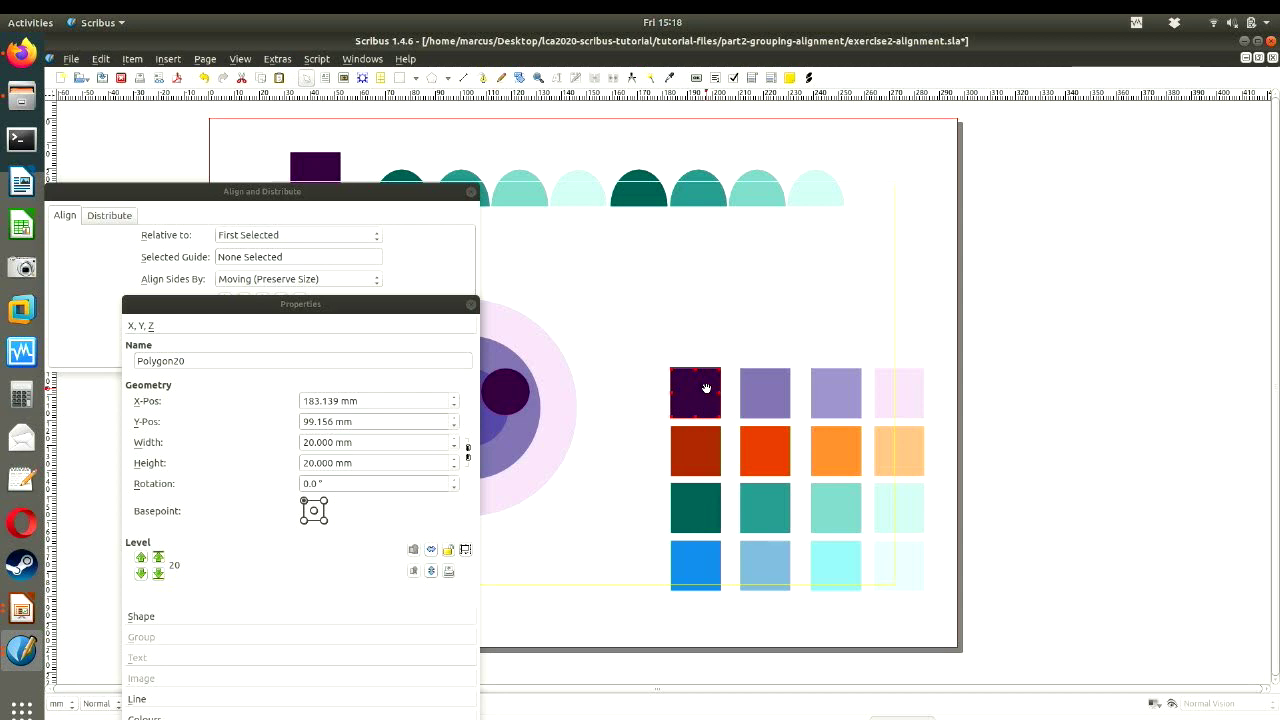
pyautogui.keyDown('shift'); pyautogui.click(780, 395); pyautogui.keyUp('shift')
pyautogui.keyDown('shift'); pyautogui.click(830, 392); pyautogui.keyUp('shift')
pyautogui.keyDown('shift'); pyautogui.click(884, 396); pyautogui.keyUp('shift')
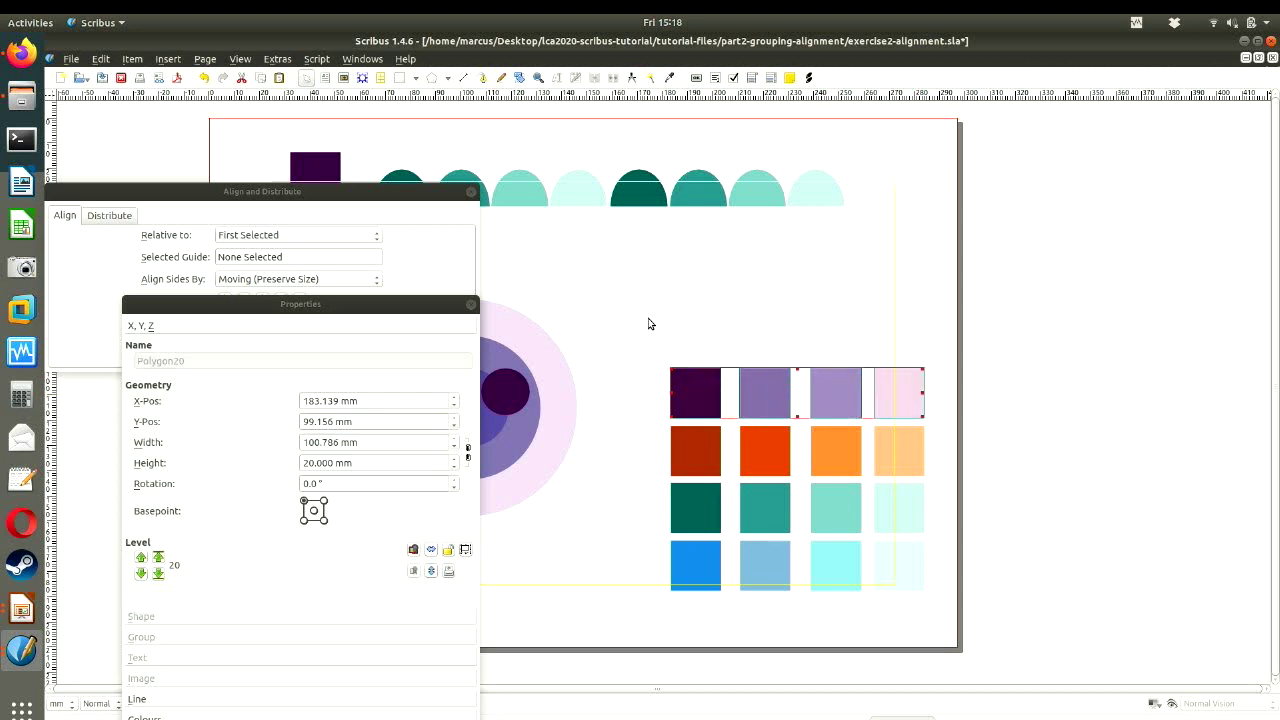
pyautogui.click(337, 221)
pyautogui.click(110, 216)
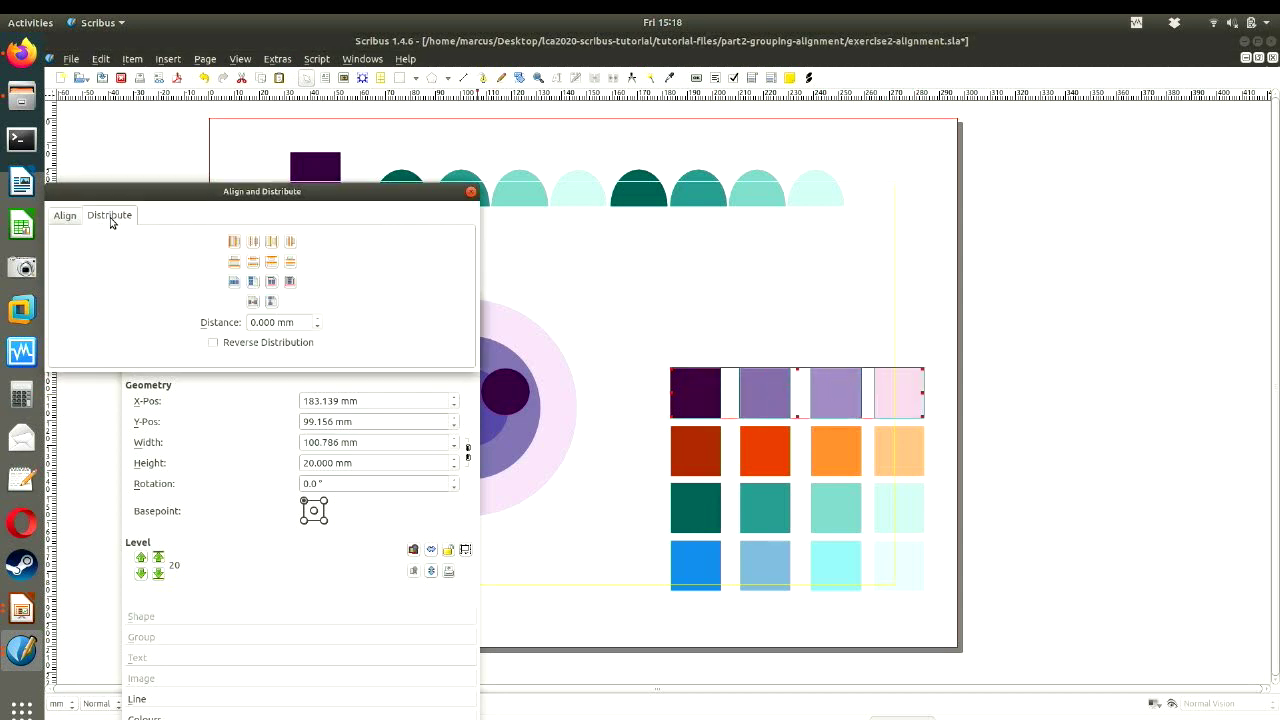
pyautogui.click(253, 242)
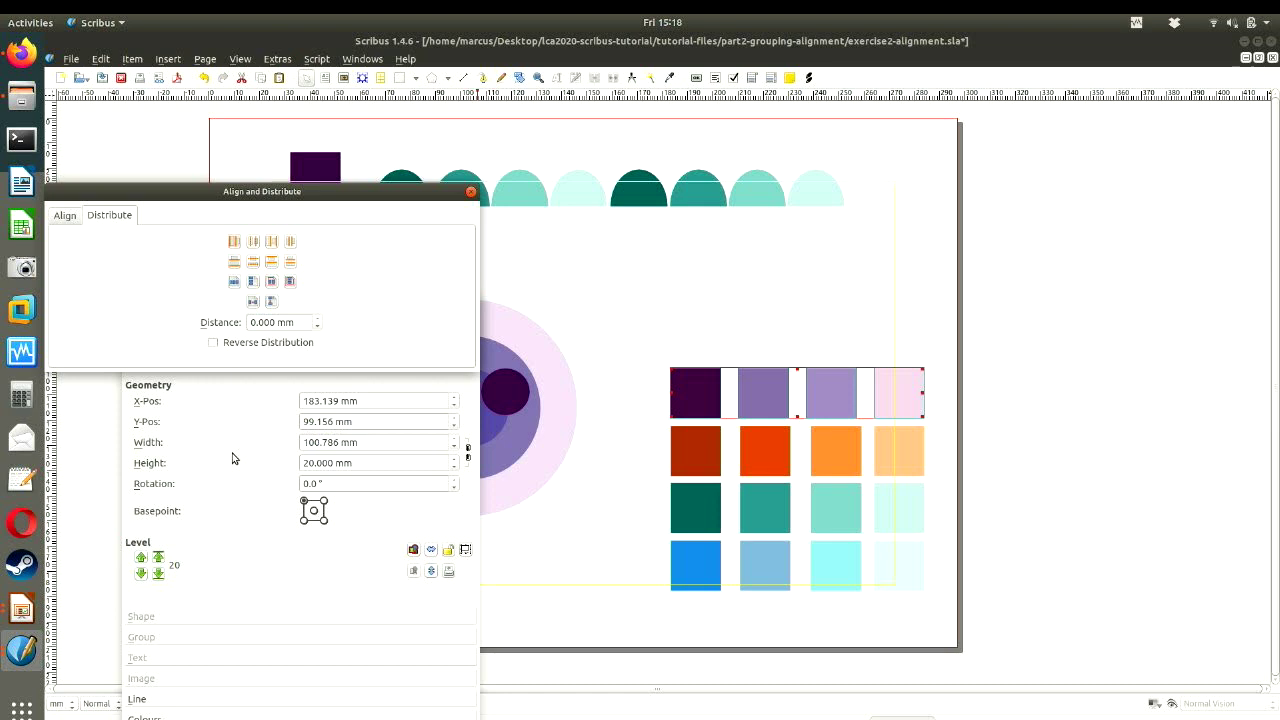
# - Ungroup the red-orange row of squares and distribute its four squares evenly horizontally
pyautogui.click(700, 452)
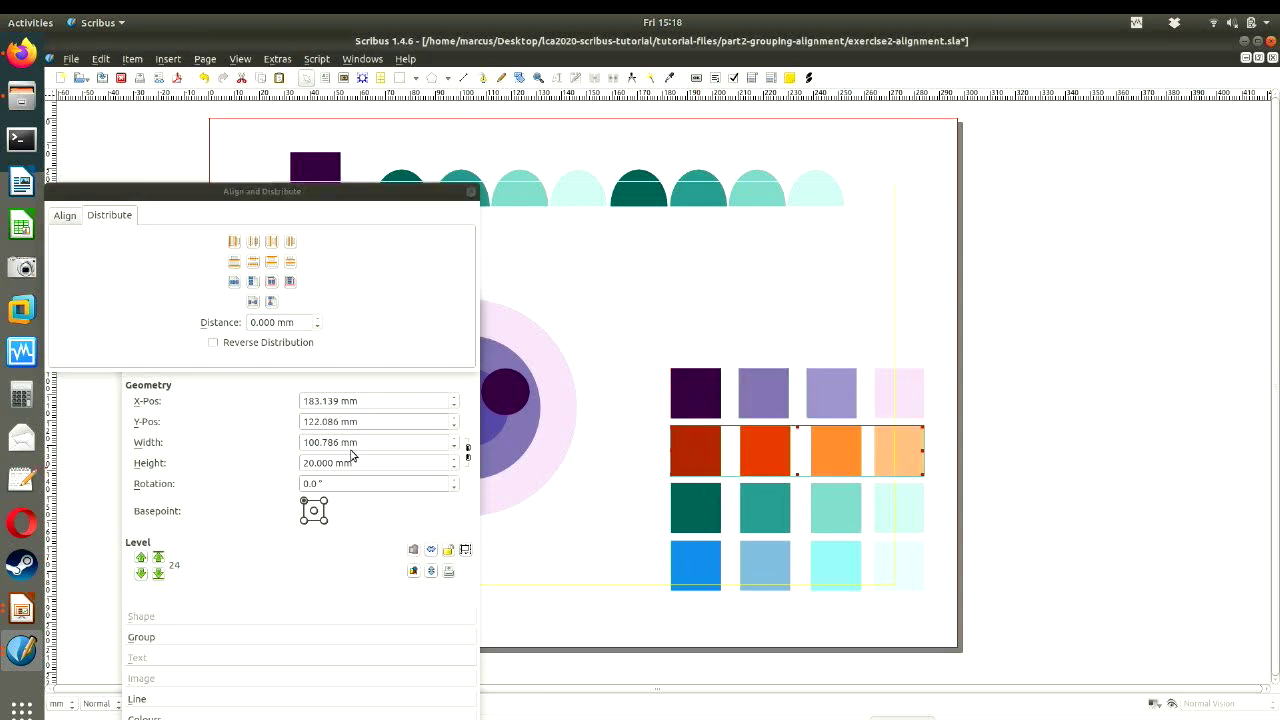
pyautogui.click(418, 566)
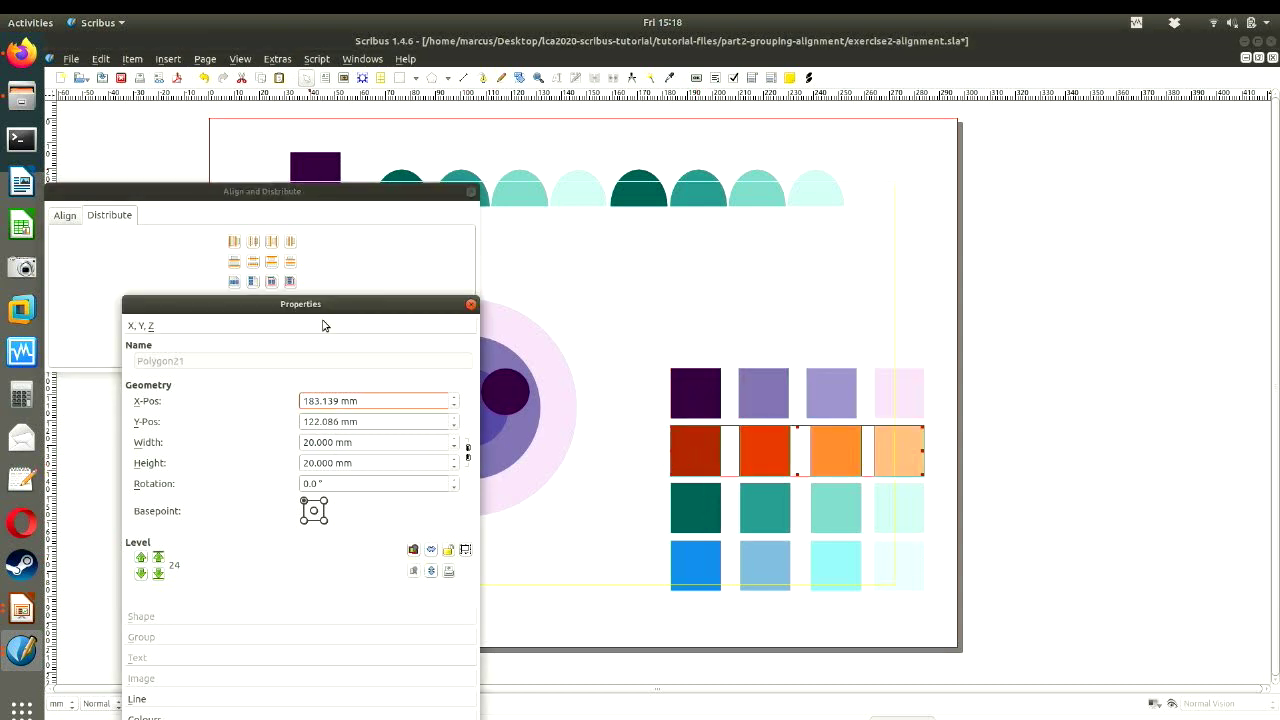
pyautogui.click(252, 244)
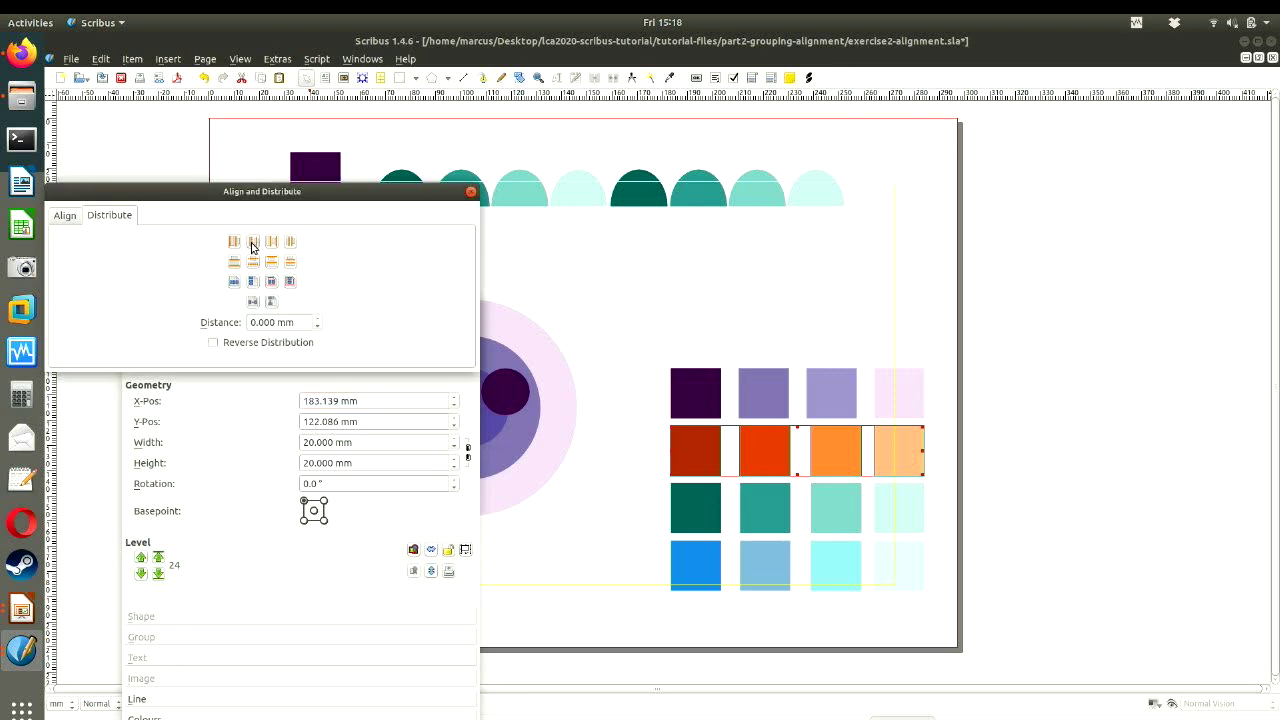
pyautogui.click(252, 244)
# - Ungroup the green row of squares and distribute its four squares evenly horizontally
pyautogui.click(680, 519)
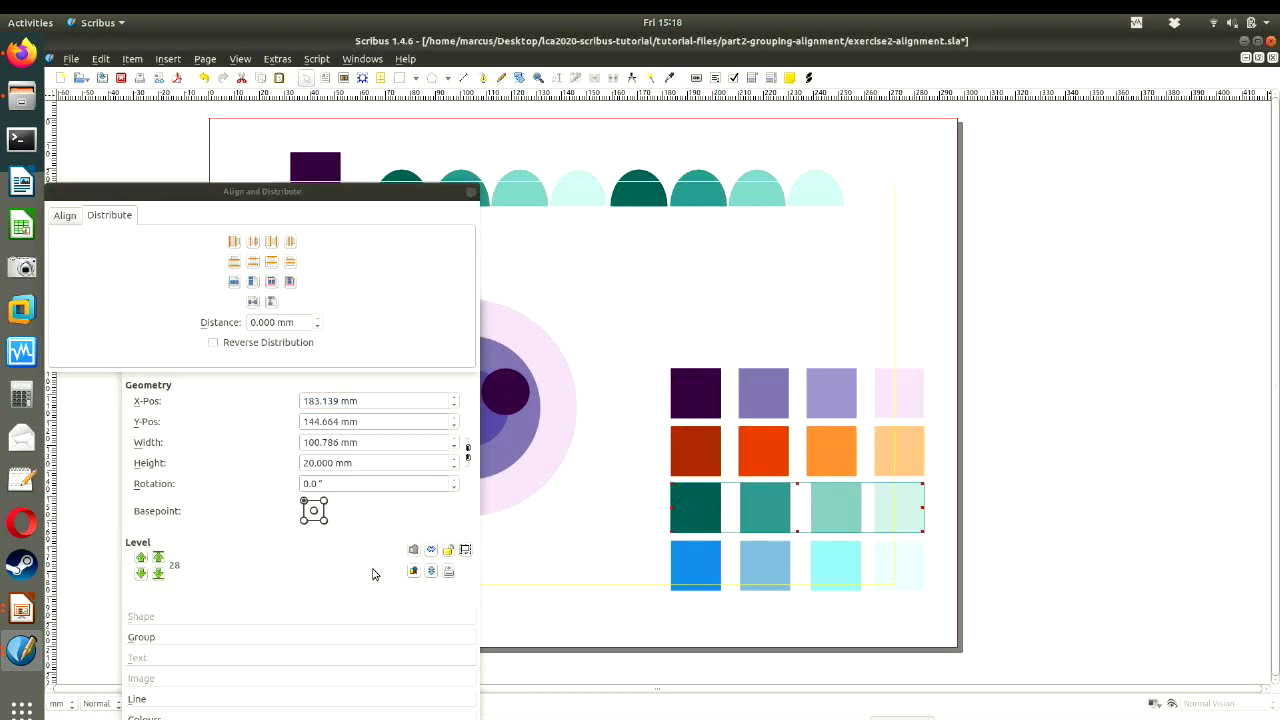
pyautogui.click(418, 567)
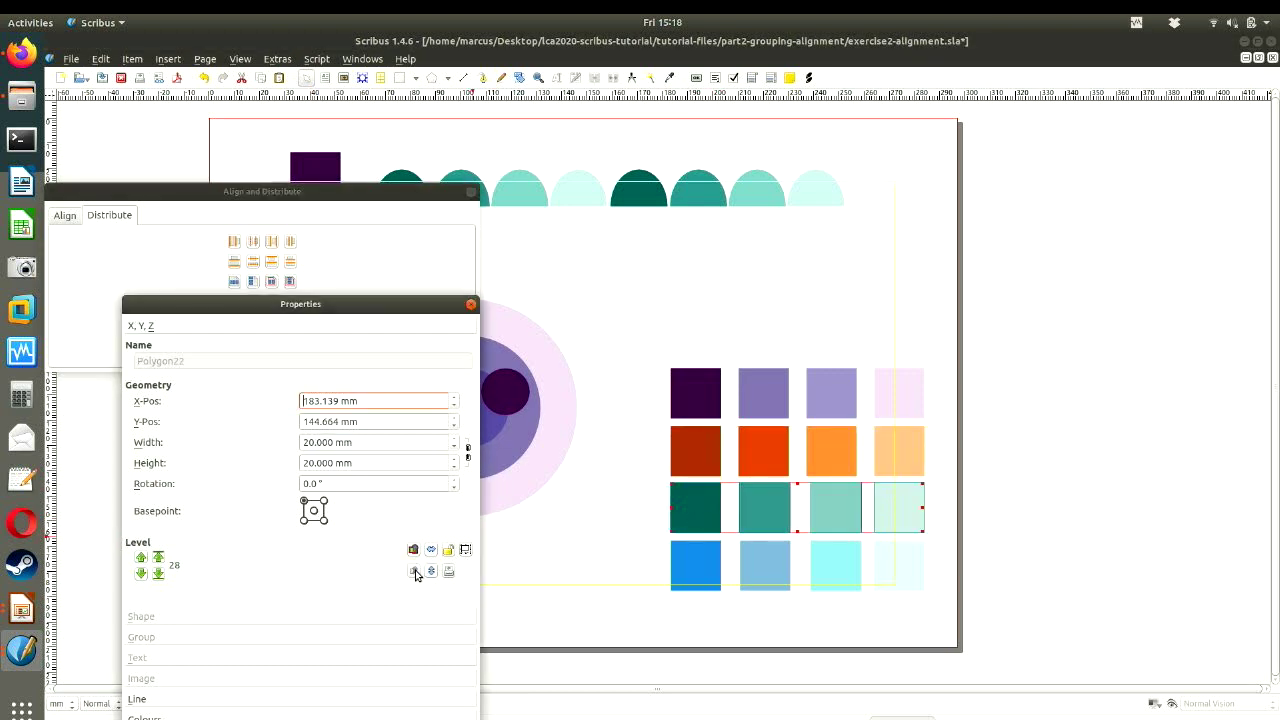
pyautogui.click(258, 243)
pyautogui.click(258, 243)
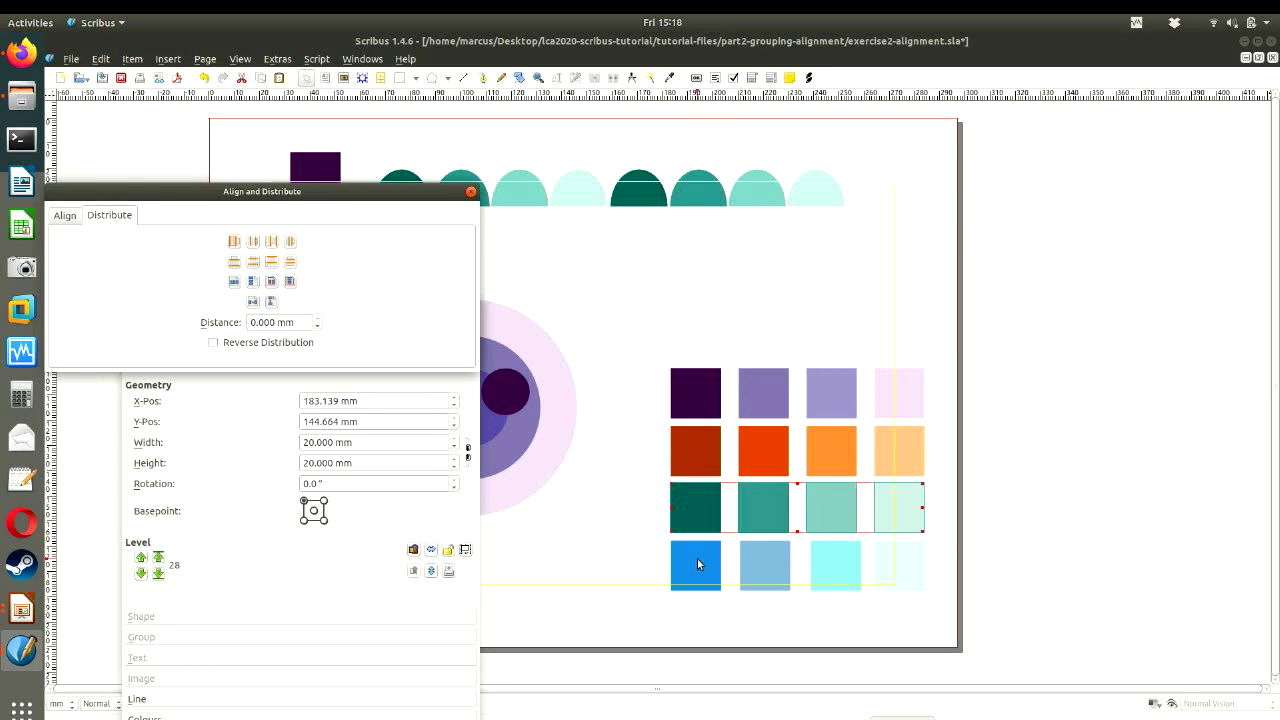
# - Ungroup the blue row of squares, distribute its four squares evenly horizontally and clear the selection
pyautogui.click(698, 564)
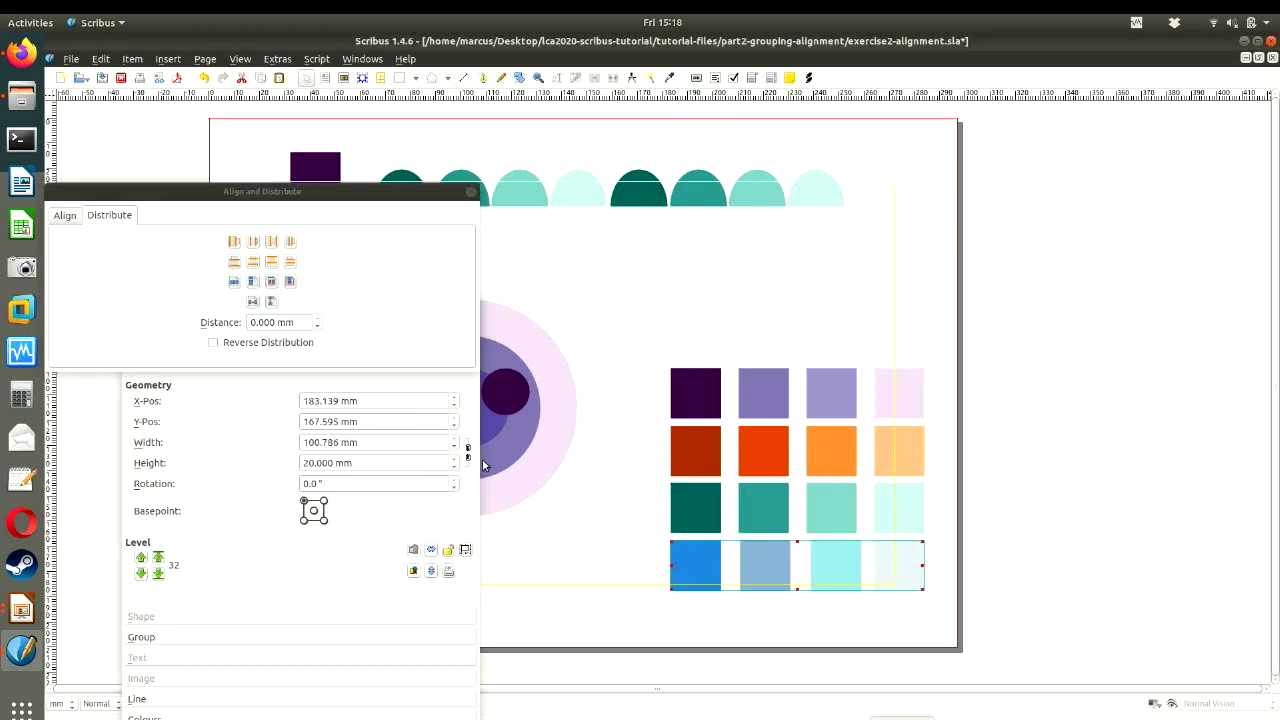
pyautogui.click(418, 567)
pyautogui.click(253, 243)
pyautogui.click(253, 243)
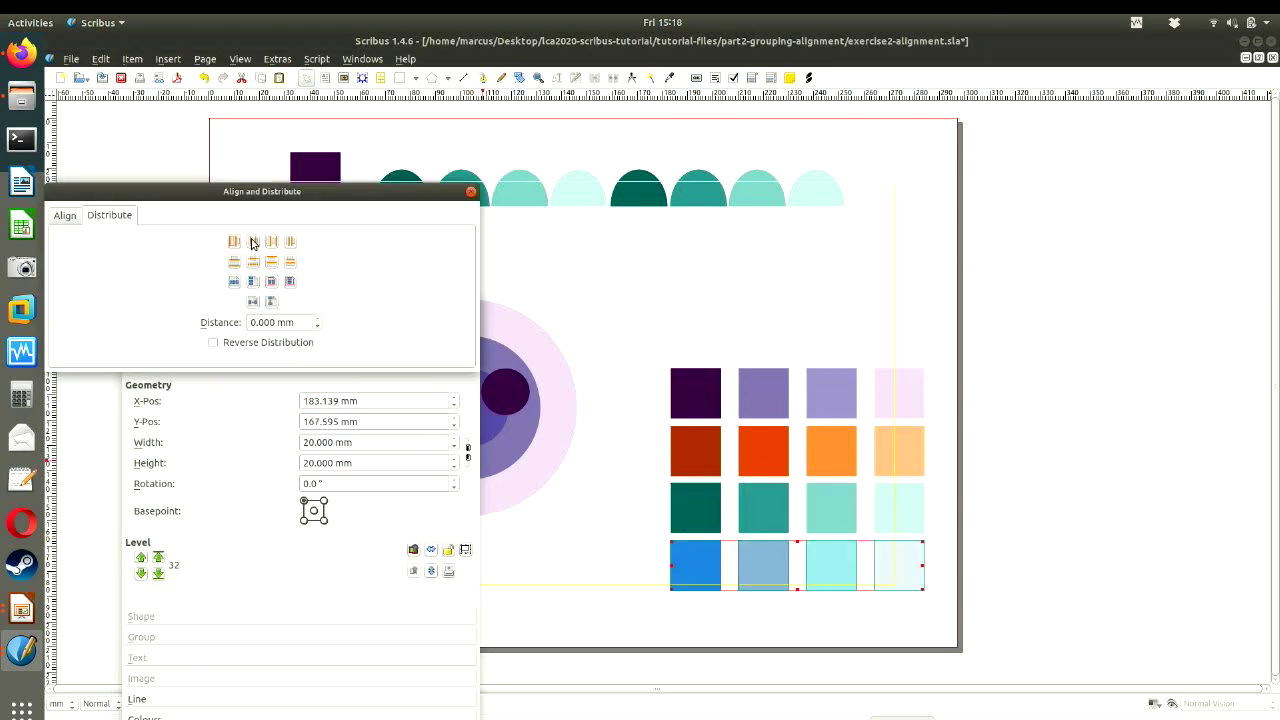
pyautogui.click(1080, 519)
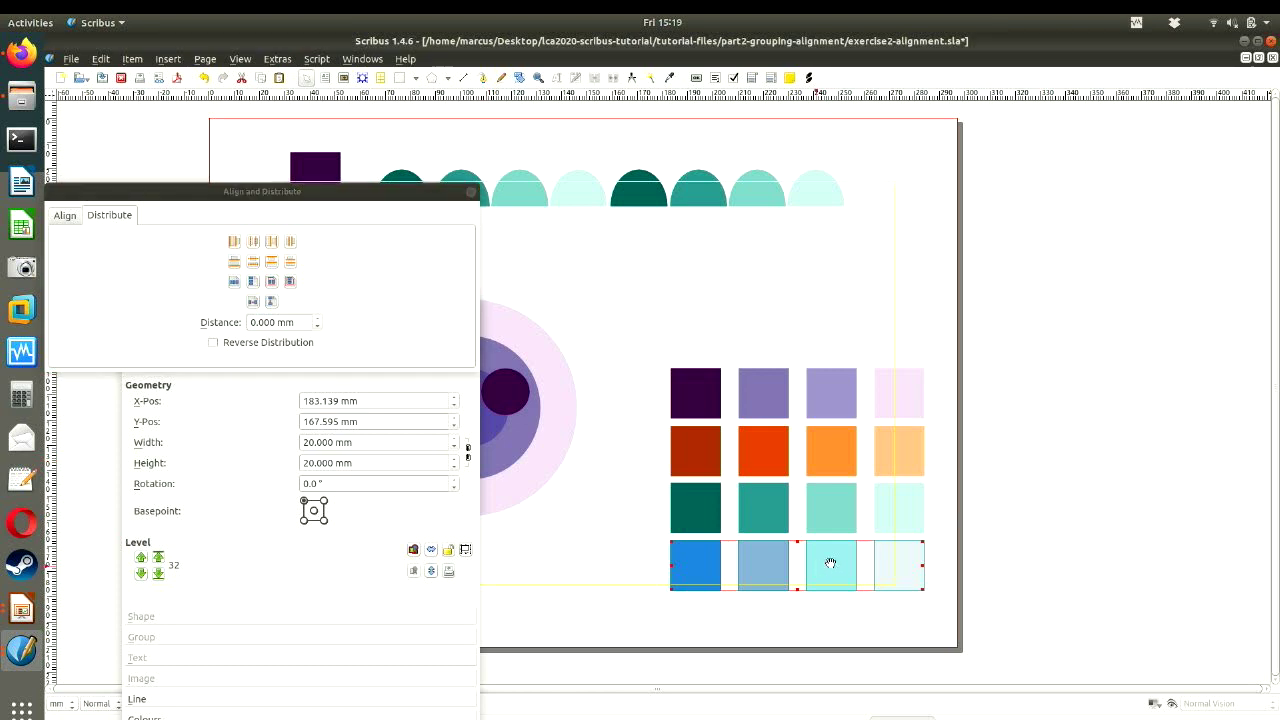
pyautogui.click(1035, 533)
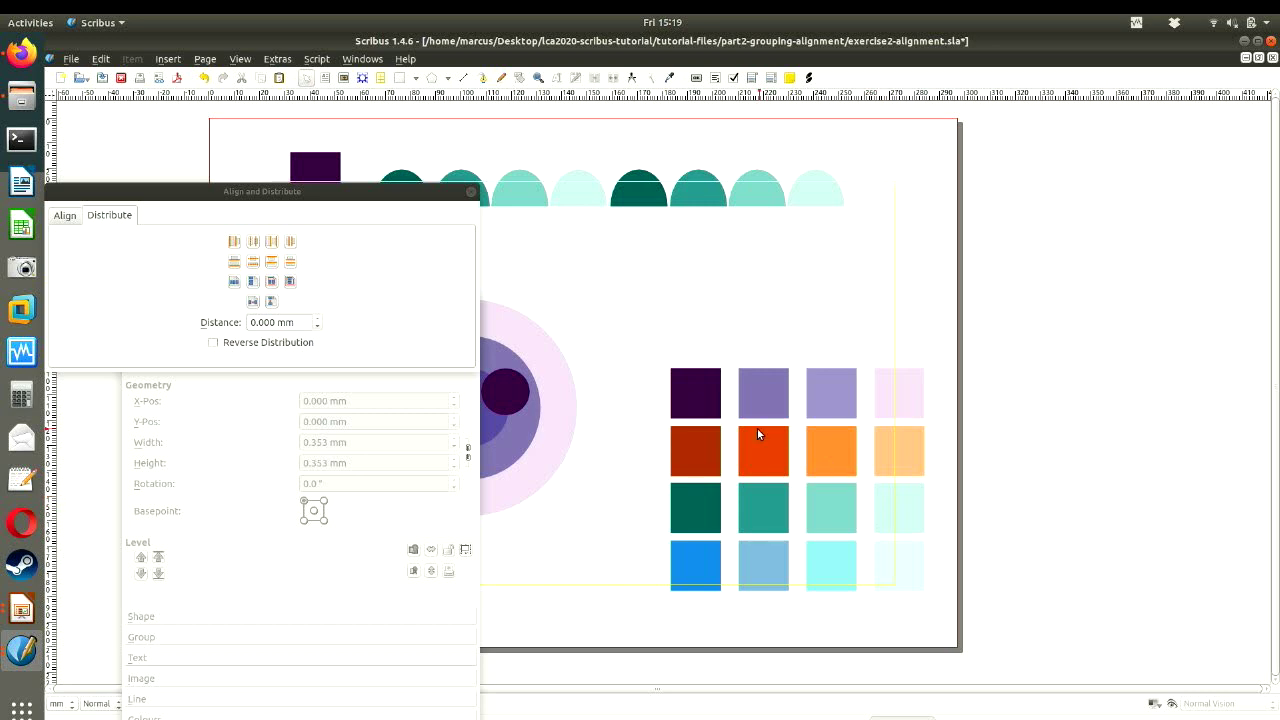
# - Select the four purple squares in the top row and group them again
pyautogui.click(685, 403)
pyautogui.keyDown('shift'); pyautogui.click(762, 400); pyautogui.keyUp('shift')
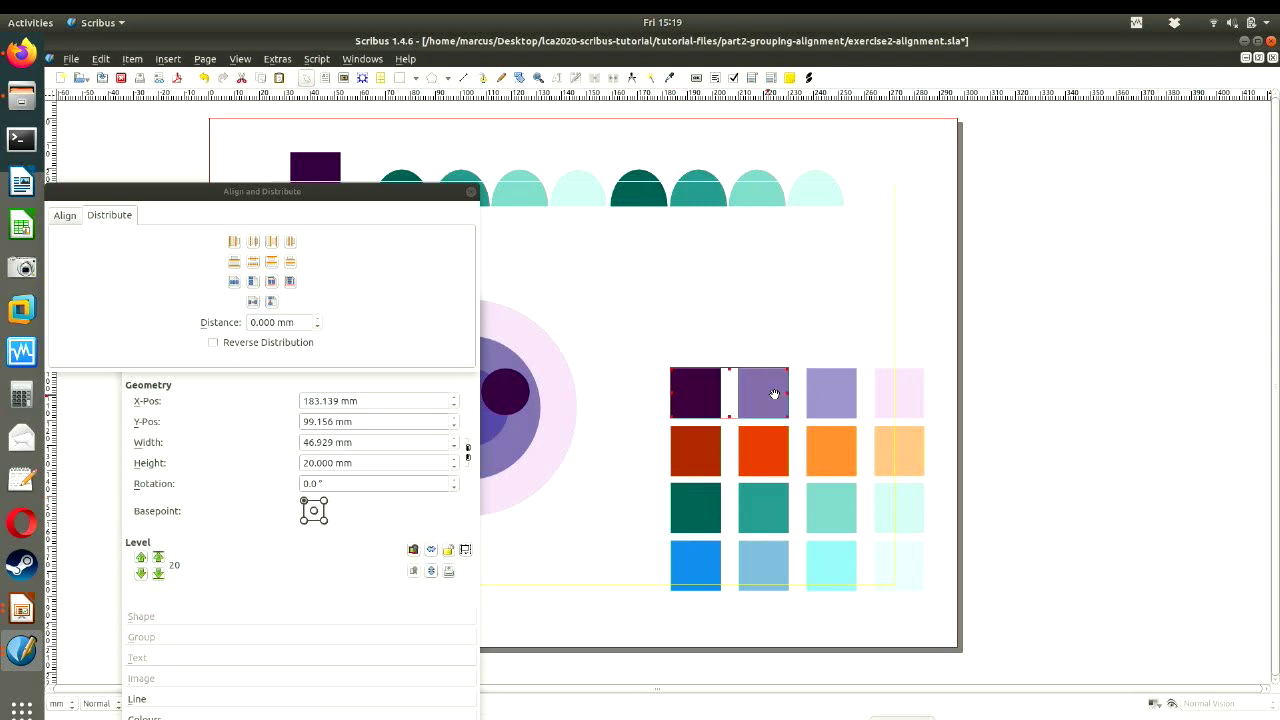
pyautogui.keyDown('shift'); pyautogui.click(829, 392); pyautogui.keyUp('shift')
pyautogui.keyDown('shift'); pyautogui.click(876, 391); pyautogui.keyUp('shift')
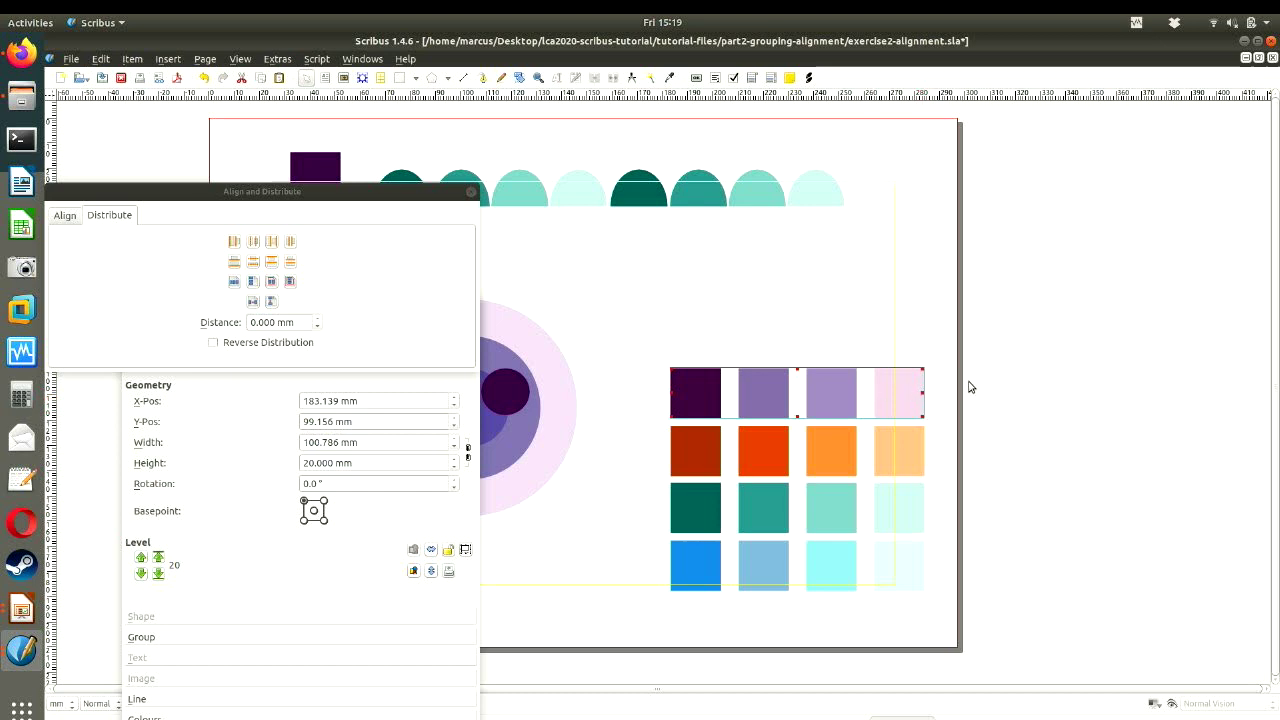
pyautogui.click(996, 367)
# - Select the four red-orange squares in the second row and group them again
pyautogui.click(703, 472)
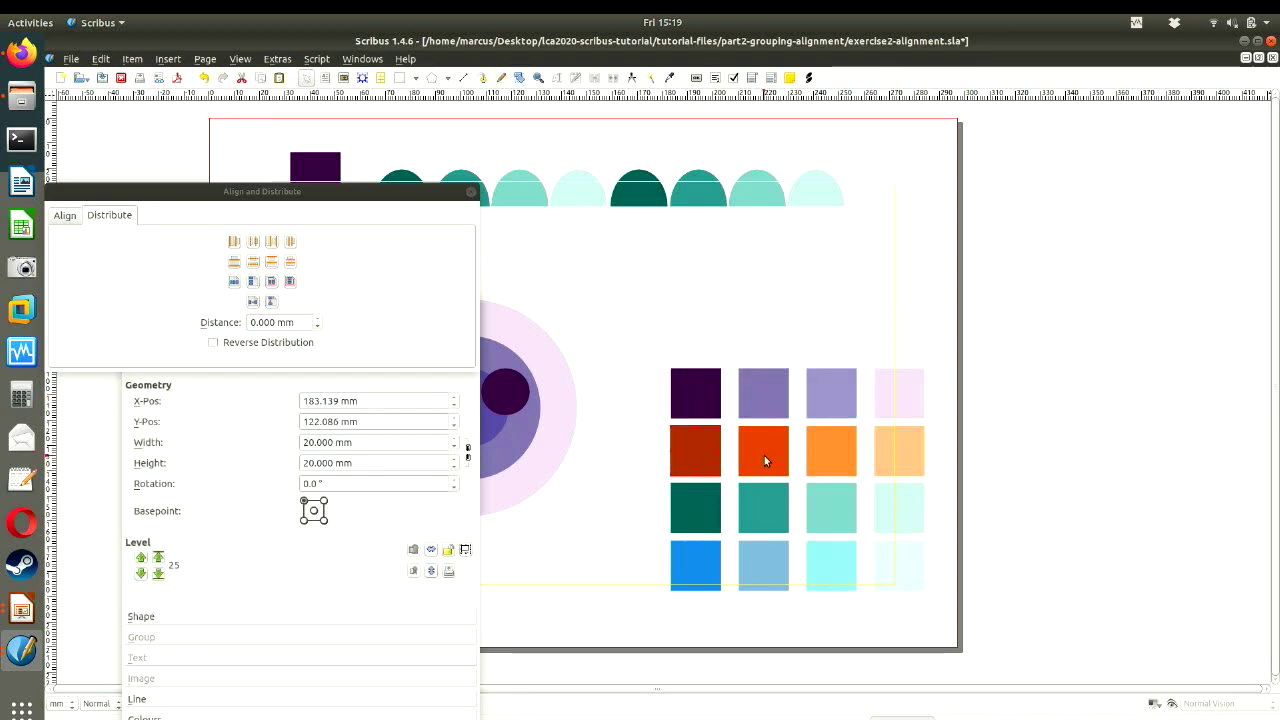
pyautogui.keyDown('shift'); pyautogui.click(764, 455); pyautogui.keyUp('shift')
pyautogui.keyDown('shift'); pyautogui.click(829, 452); pyautogui.keyUp('shift')
pyautogui.keyDown('shift'); pyautogui.click(887, 457); pyautogui.keyUp('shift')
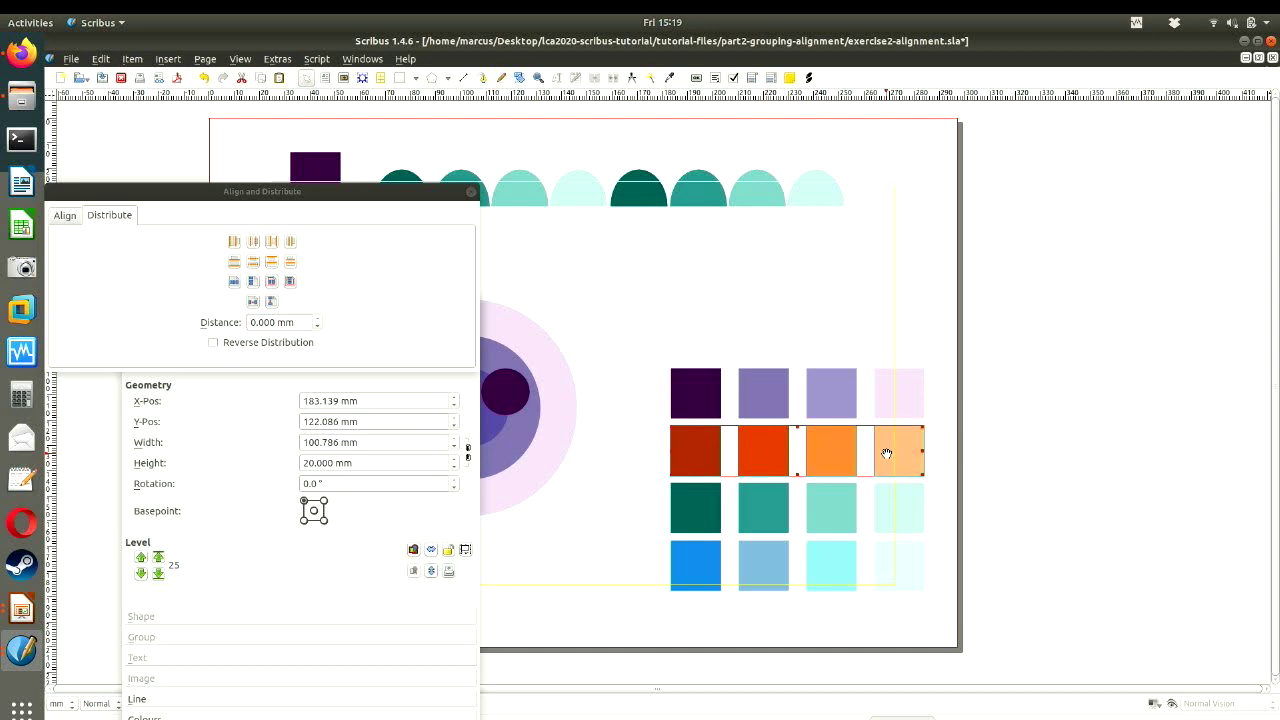
# - Select the four green squares in the third row and group them again
pyautogui.click(700, 496)
pyautogui.keyDown('shift'); pyautogui.click(753, 505); pyautogui.keyUp('shift')
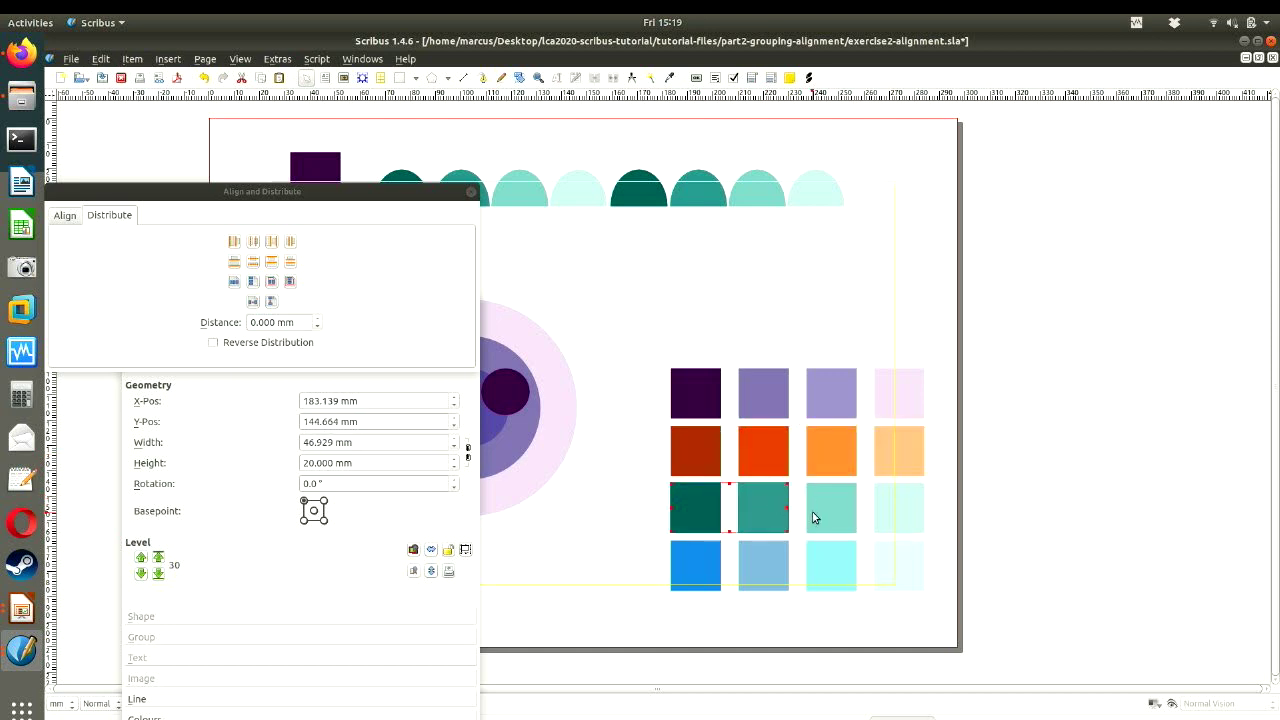
pyautogui.keyDown('shift'); pyautogui.click(812, 514); pyautogui.keyUp('shift')
pyautogui.keyDown('shift'); pyautogui.click(882, 507); pyautogui.keyUp('shift')
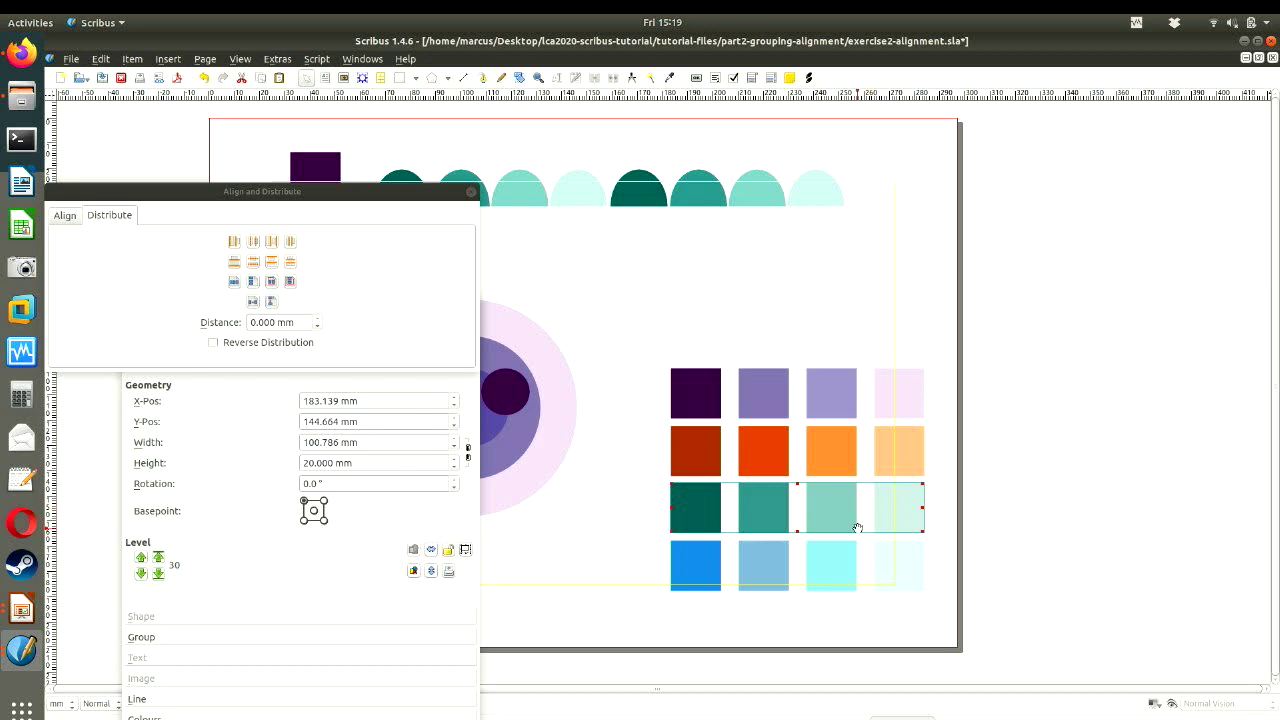
# - Select the four blue squares in the bottom row, group them again and clear the selection
pyautogui.click(682, 558)
pyautogui.keyDown('shift'); pyautogui.click(760, 566); pyautogui.keyUp('shift')
pyautogui.keyDown('shift'); pyautogui.click(829, 566); pyautogui.keyUp('shift')
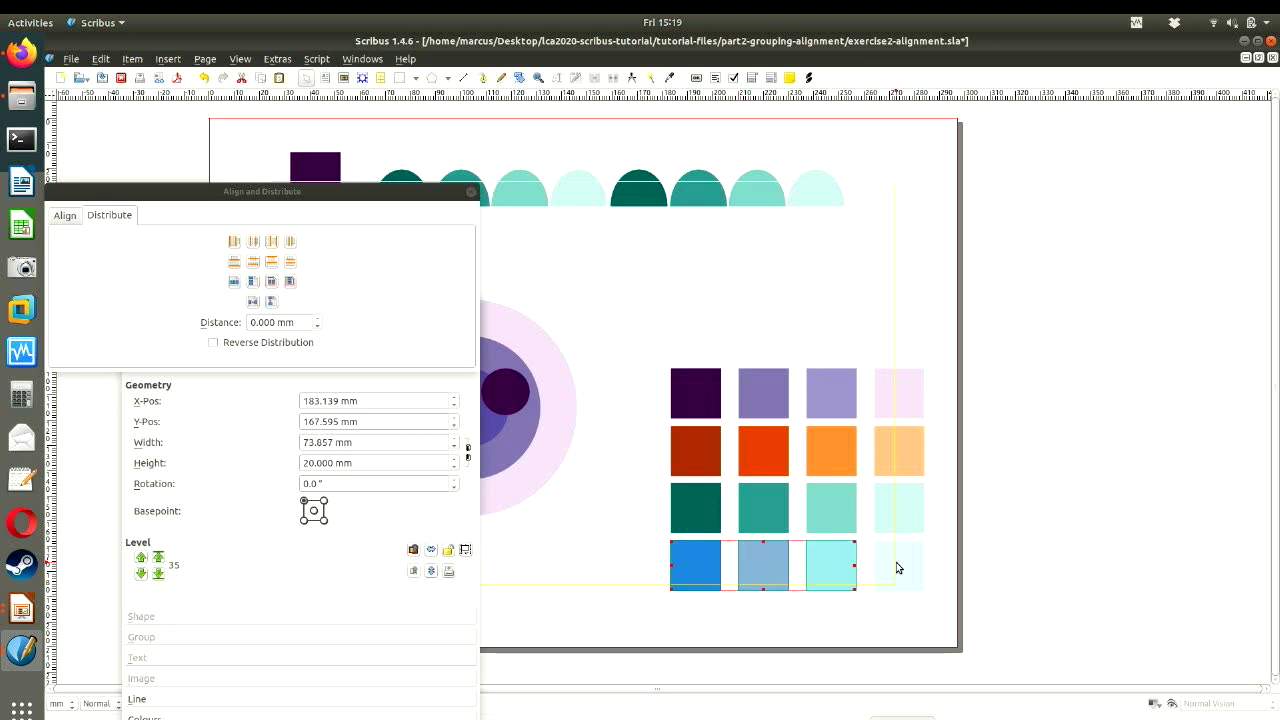
pyautogui.keyDown('shift'); pyautogui.click(882, 567); pyautogui.keyUp('shift')
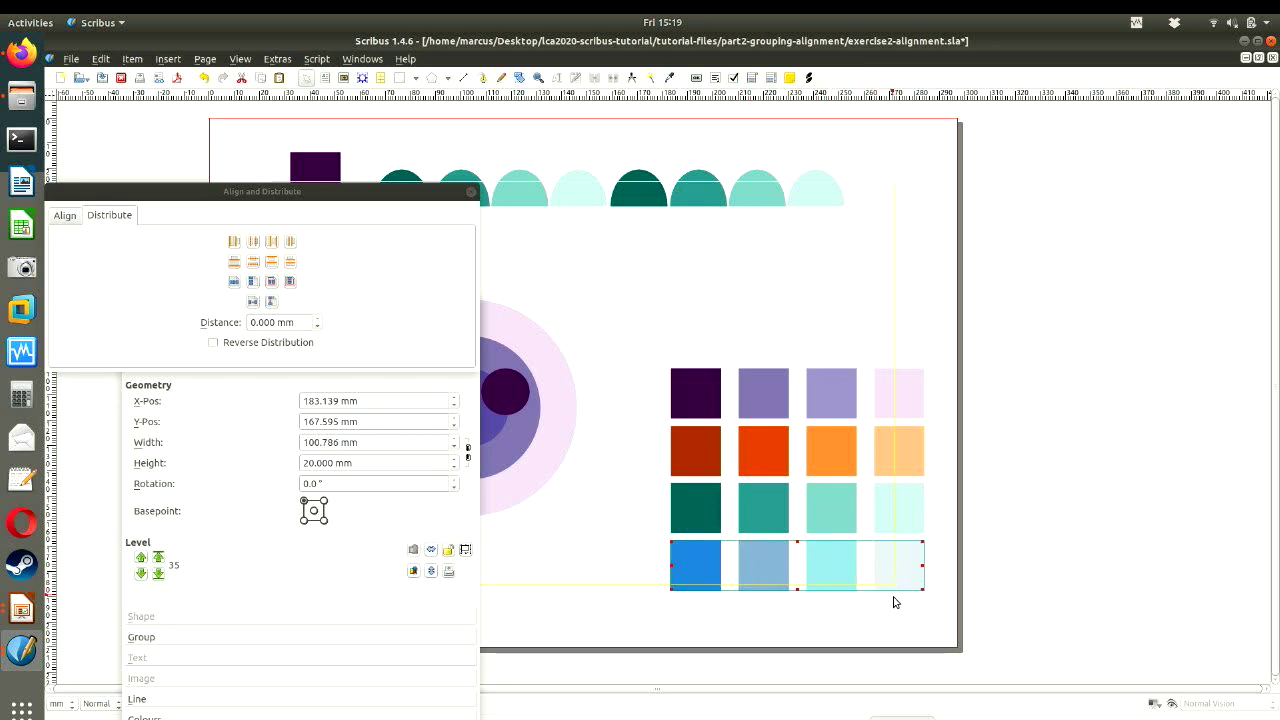
pyautogui.click(1037, 532)
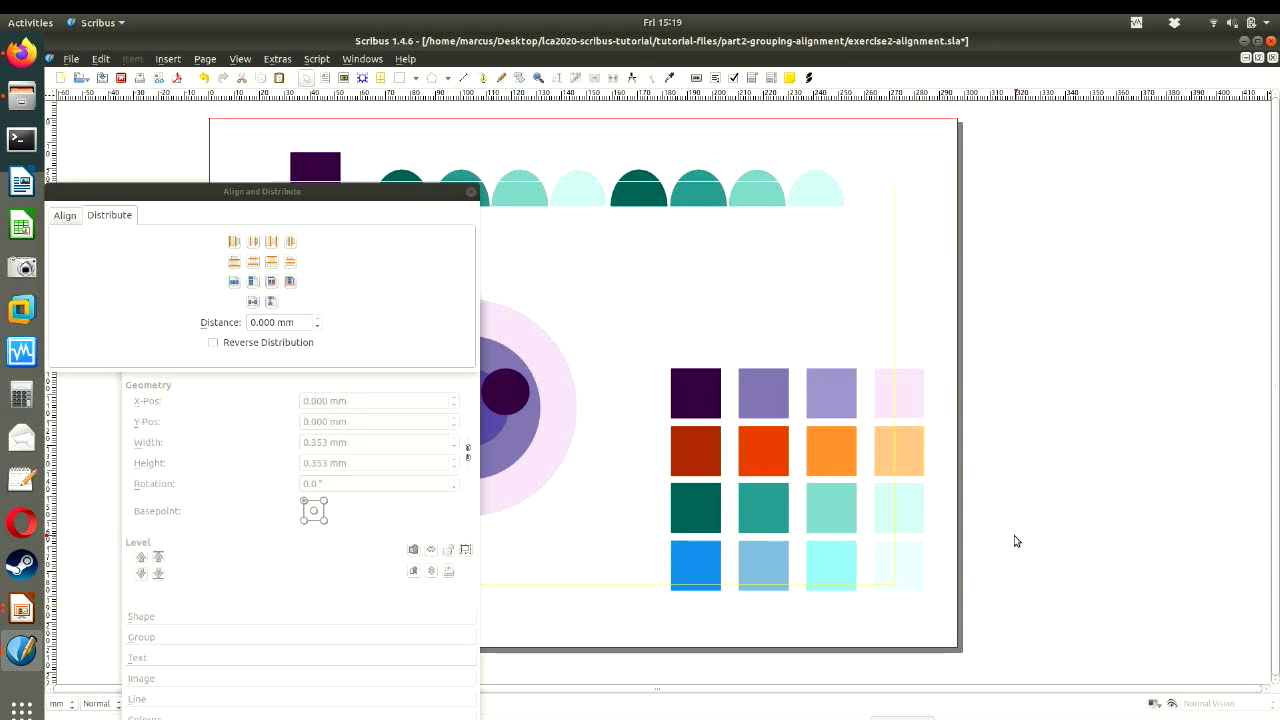
# - Check each row group, select all four and distribute them evenly in the vertical direction
pyautogui.click(705, 386)
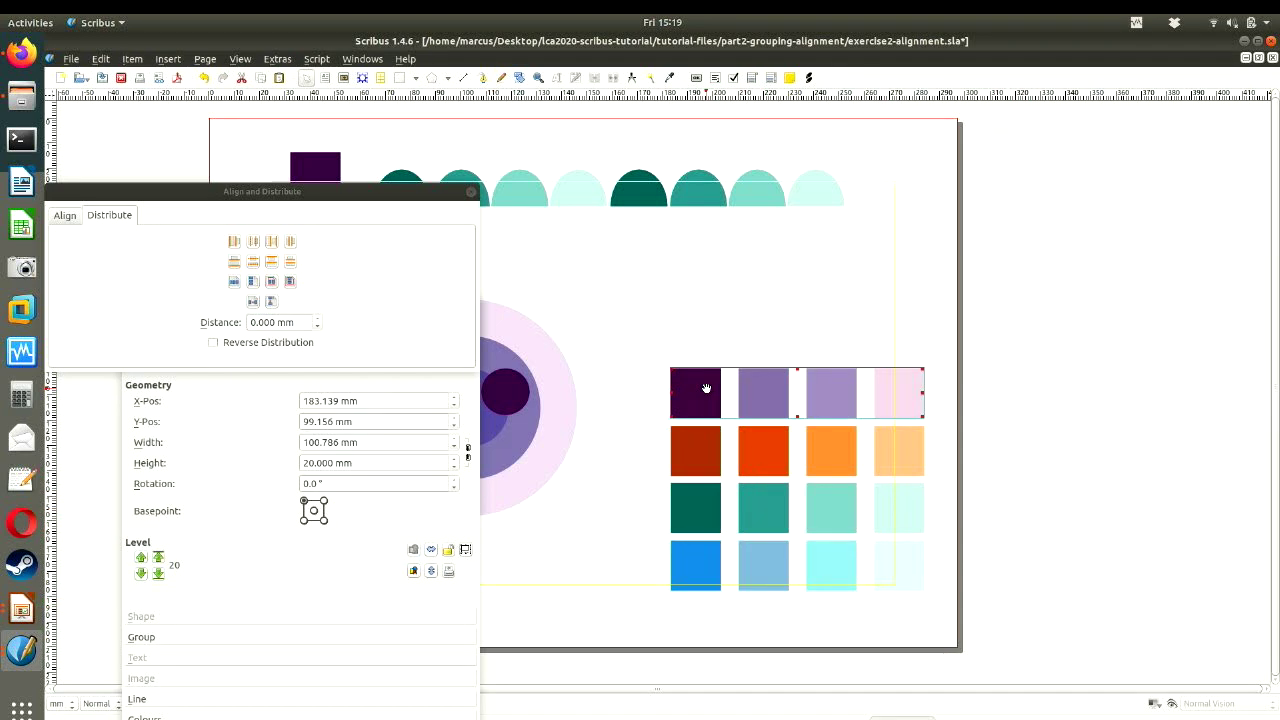
pyautogui.click(704, 445)
pyautogui.click(702, 523)
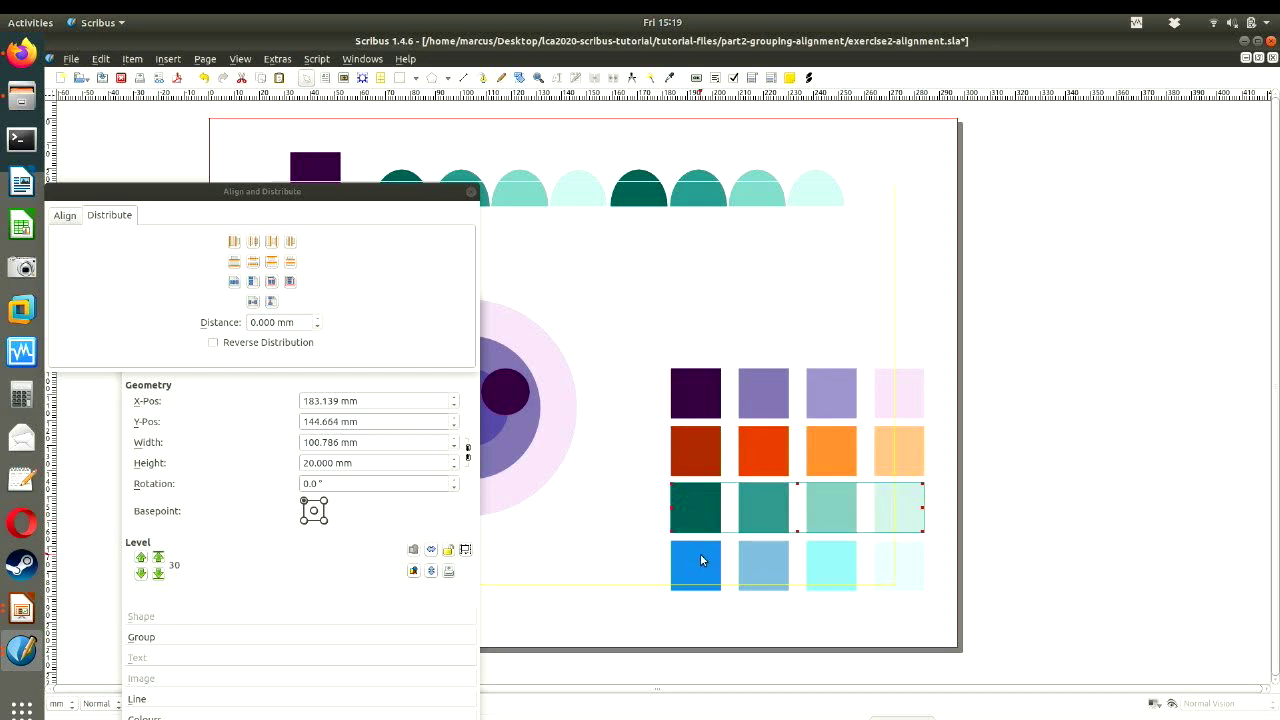
pyautogui.click(700, 562)
pyautogui.click(704, 391)
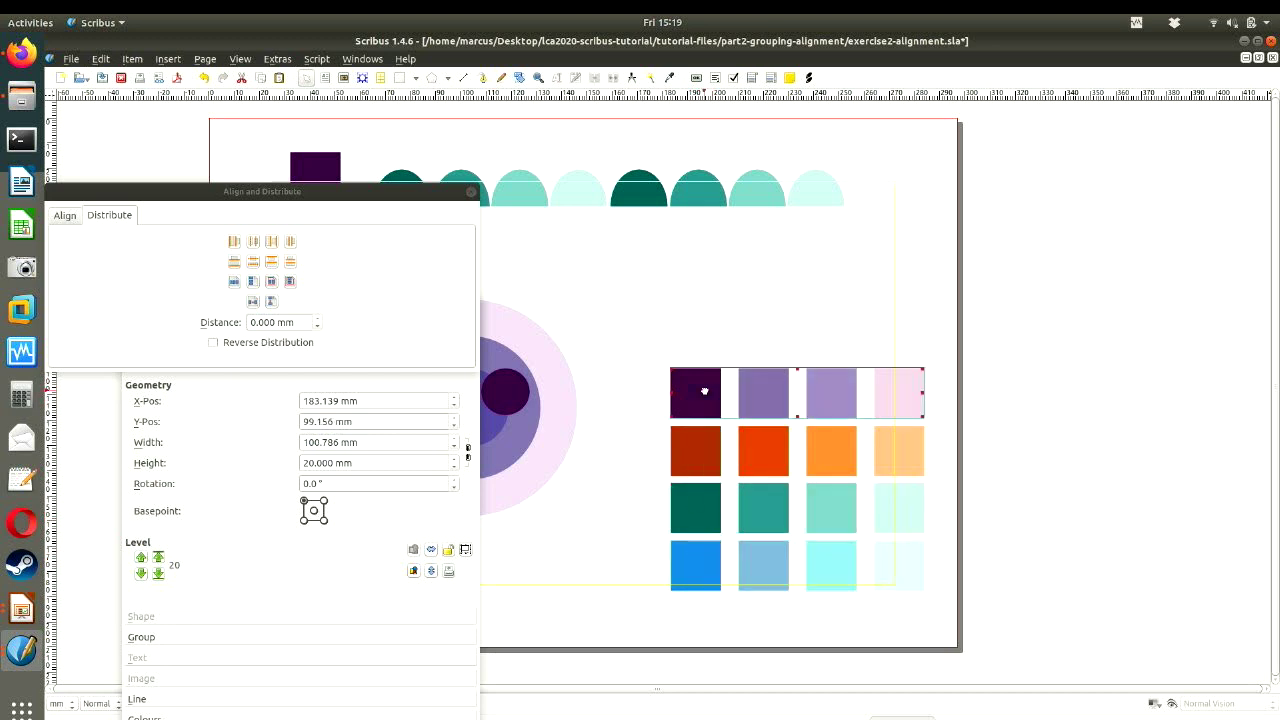
pyautogui.keyDown('shift'); pyautogui.click(693, 458); pyautogui.keyUp('shift')
pyautogui.keyDown('shift'); pyautogui.click(700, 510); pyautogui.keyUp('shift')
pyautogui.keyDown('shift'); pyautogui.click(692, 561); pyautogui.keyUp('shift')
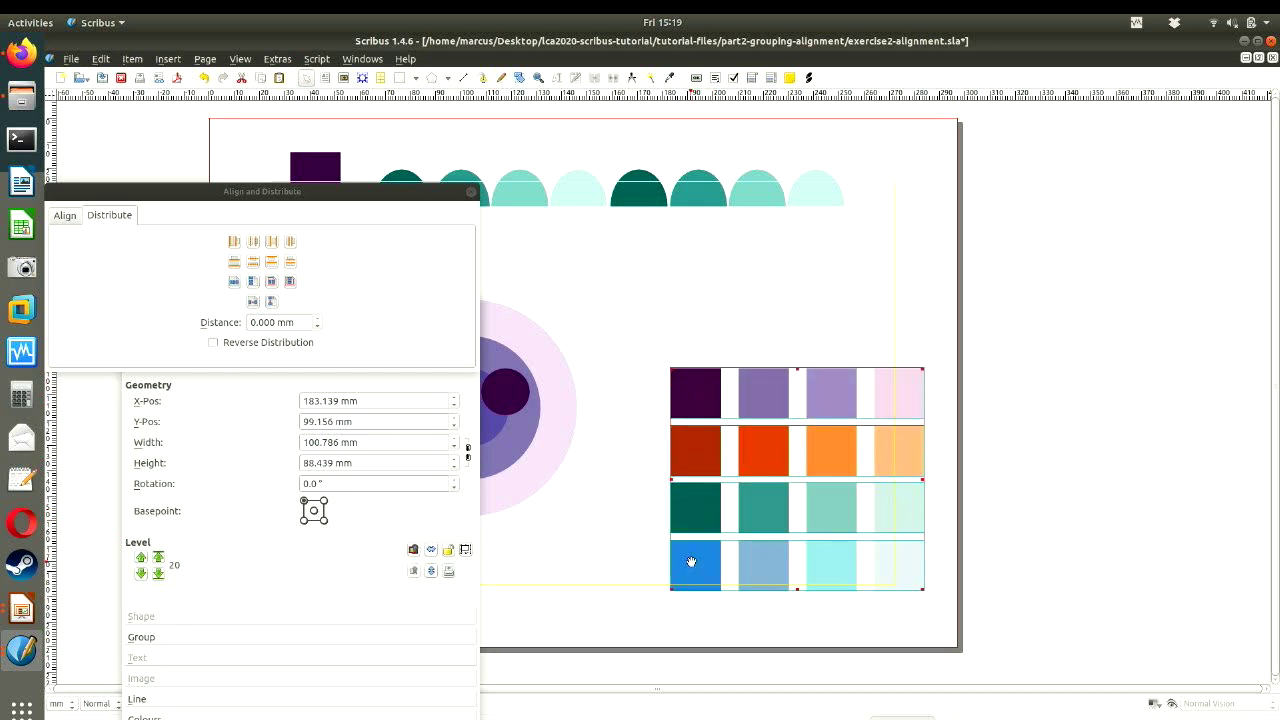
pyautogui.click(252, 264)
pyautogui.click(252, 265)
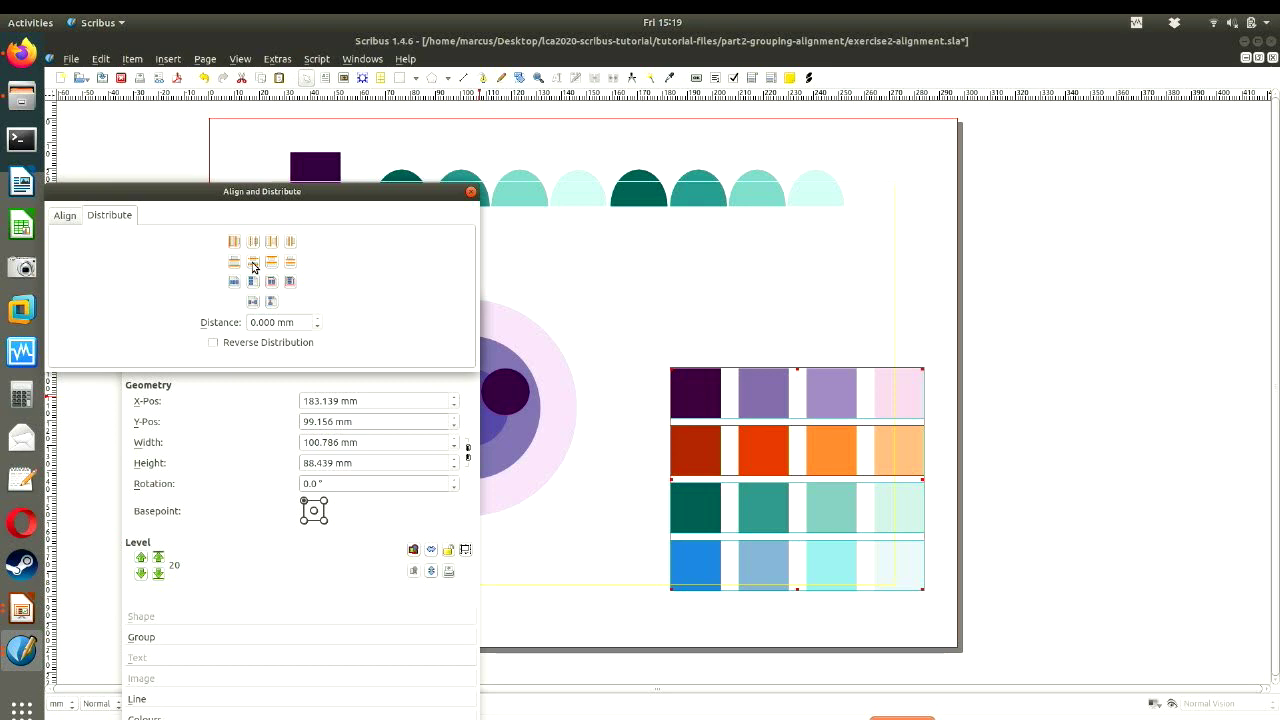
pyautogui.click(925, 335)
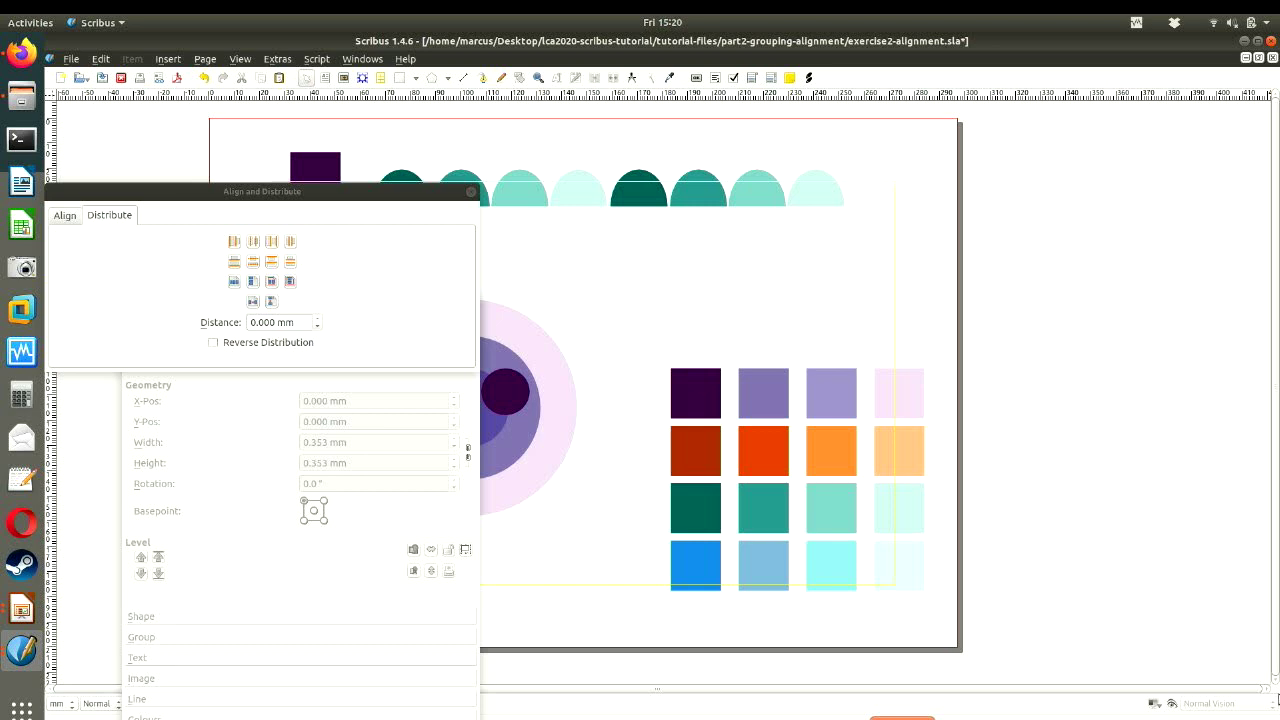
# - Select the four row groups, make the vertical gaps between them equal to 5 mm, and clear the selection
pyautogui.click(693, 401)
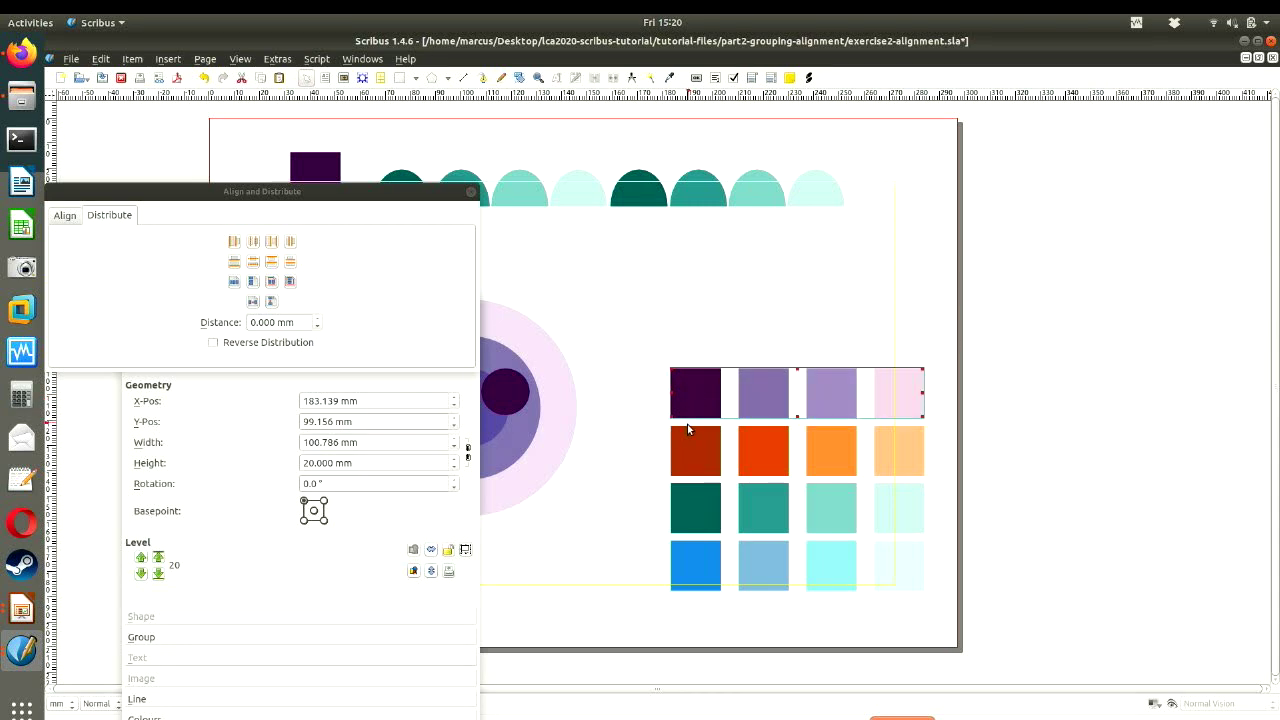
pyautogui.keyDown('shift'); pyautogui.click(689, 440); pyautogui.keyUp('shift')
pyautogui.keyDown('shift'); pyautogui.click(689, 504); pyautogui.keyUp('shift')
pyautogui.keyDown('shift'); pyautogui.click(687, 568); pyautogui.keyUp('shift')
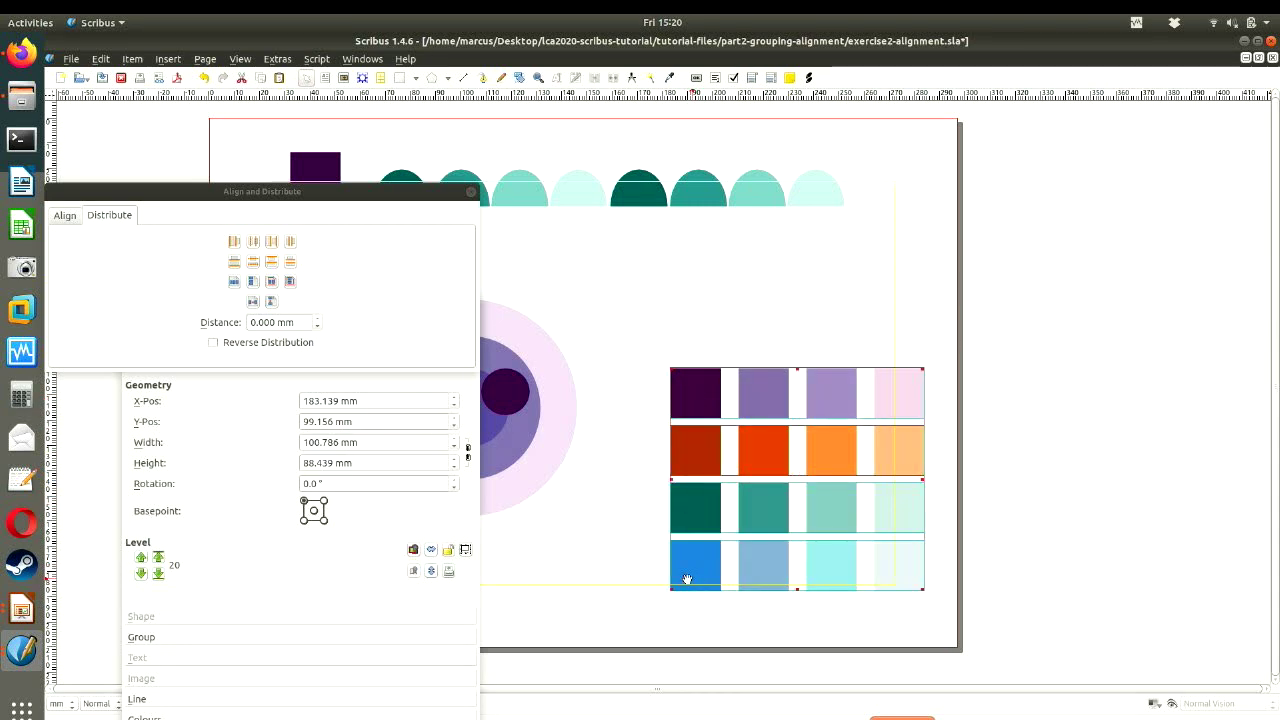
pyautogui.click(320, 321)
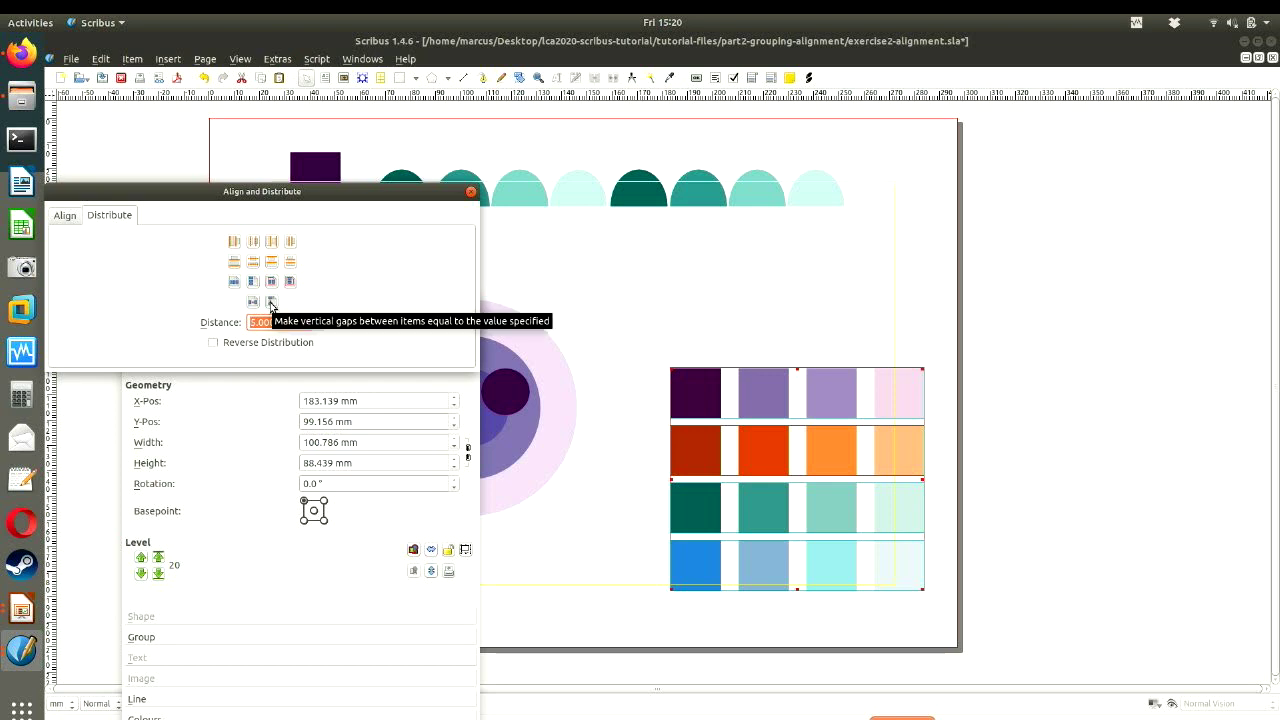
pyautogui.click(270, 302)
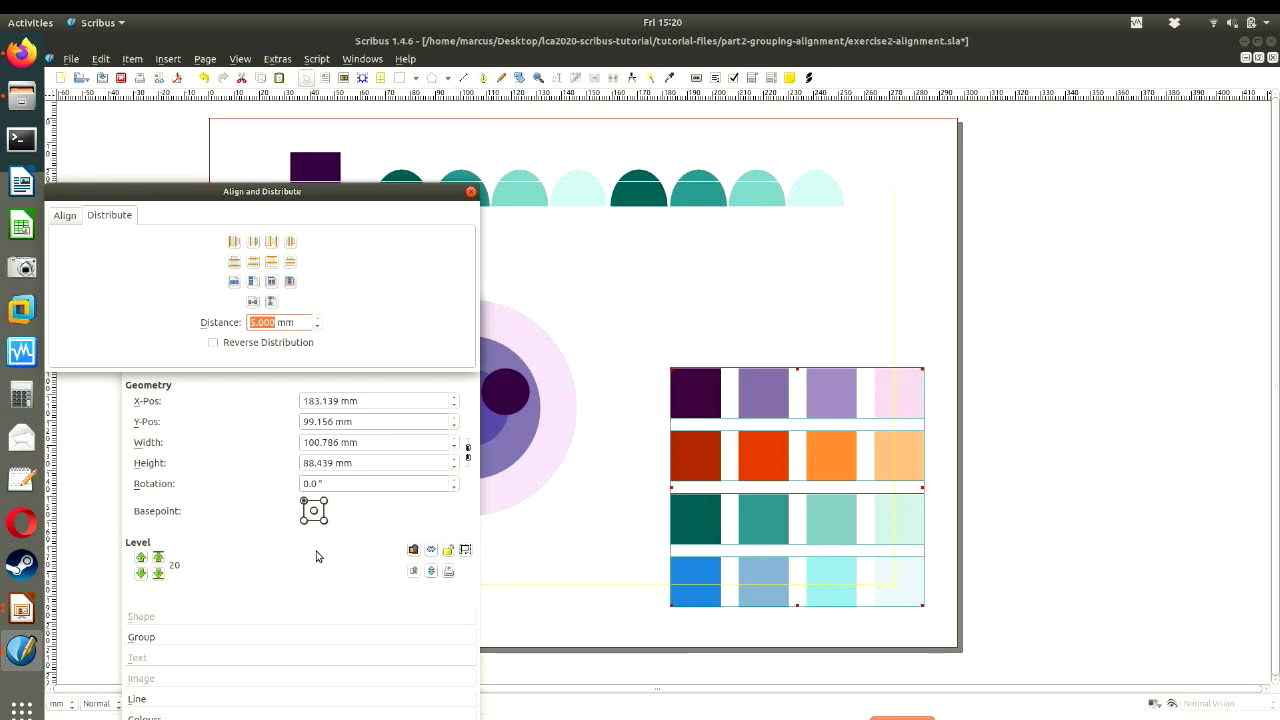
pyautogui.click(1213, 418)
pyautogui.click(950, 312)
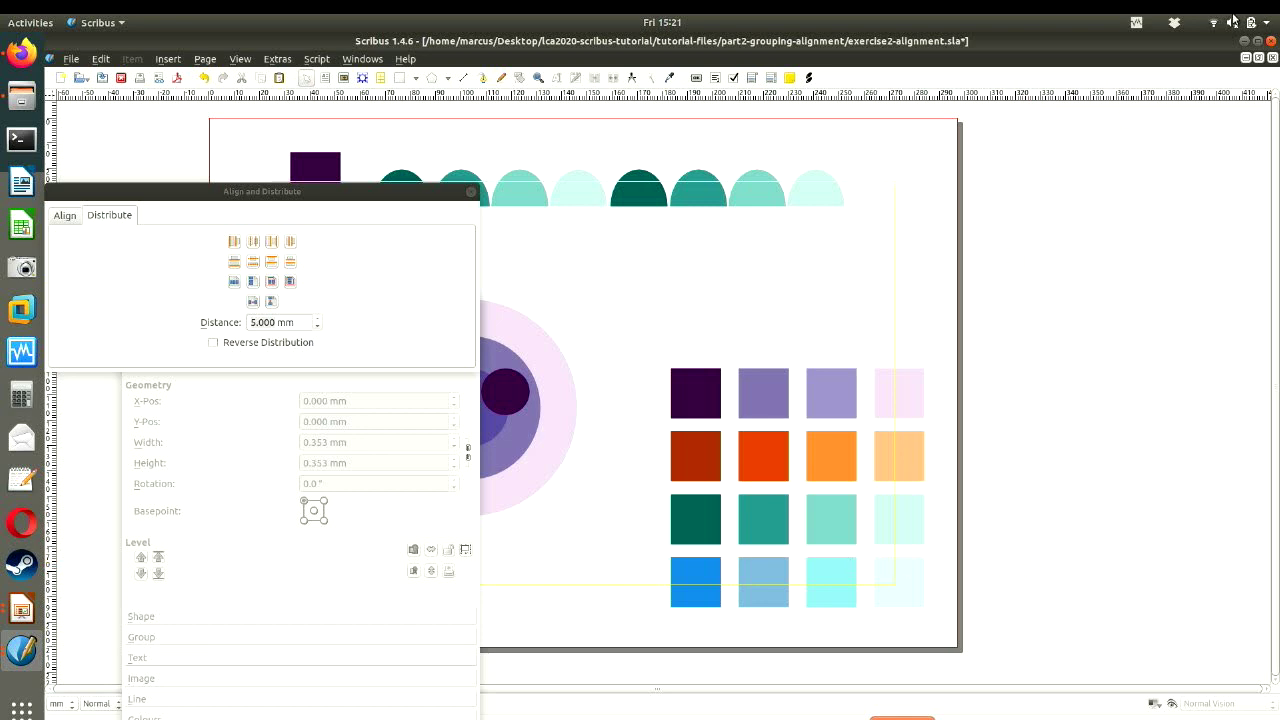
# - Open exercise2-distribution.sla and accept Ubuntu Regular as the substitute for the missing Big Shoulders Text fonts
pyautogui.click(72, 59)
pyautogui.click(106, 104)
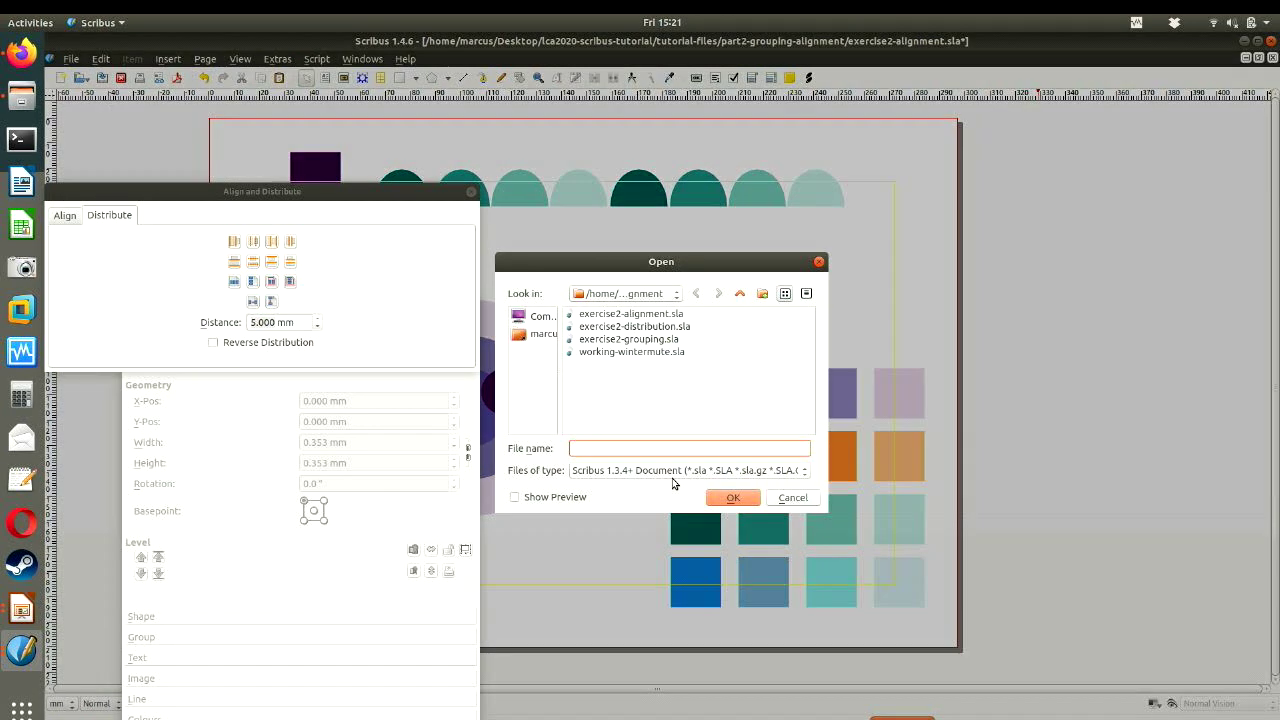
pyautogui.click(675, 327)
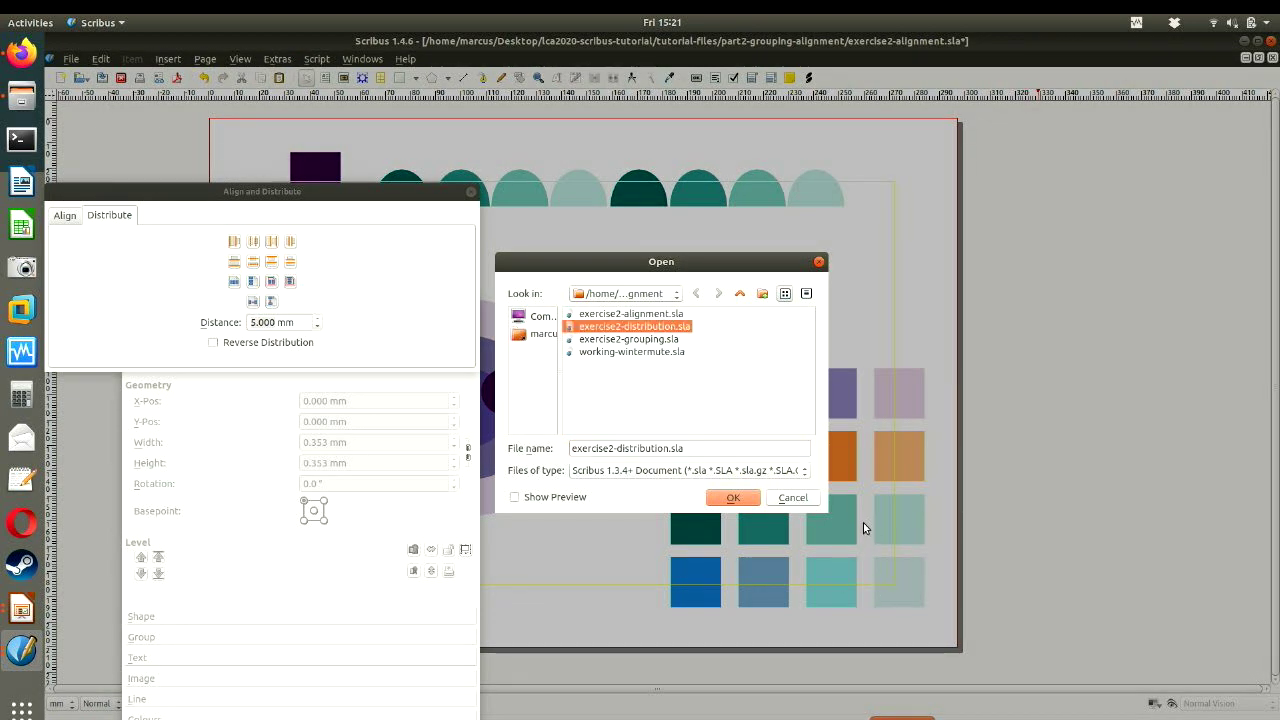
pyautogui.click(733, 498)
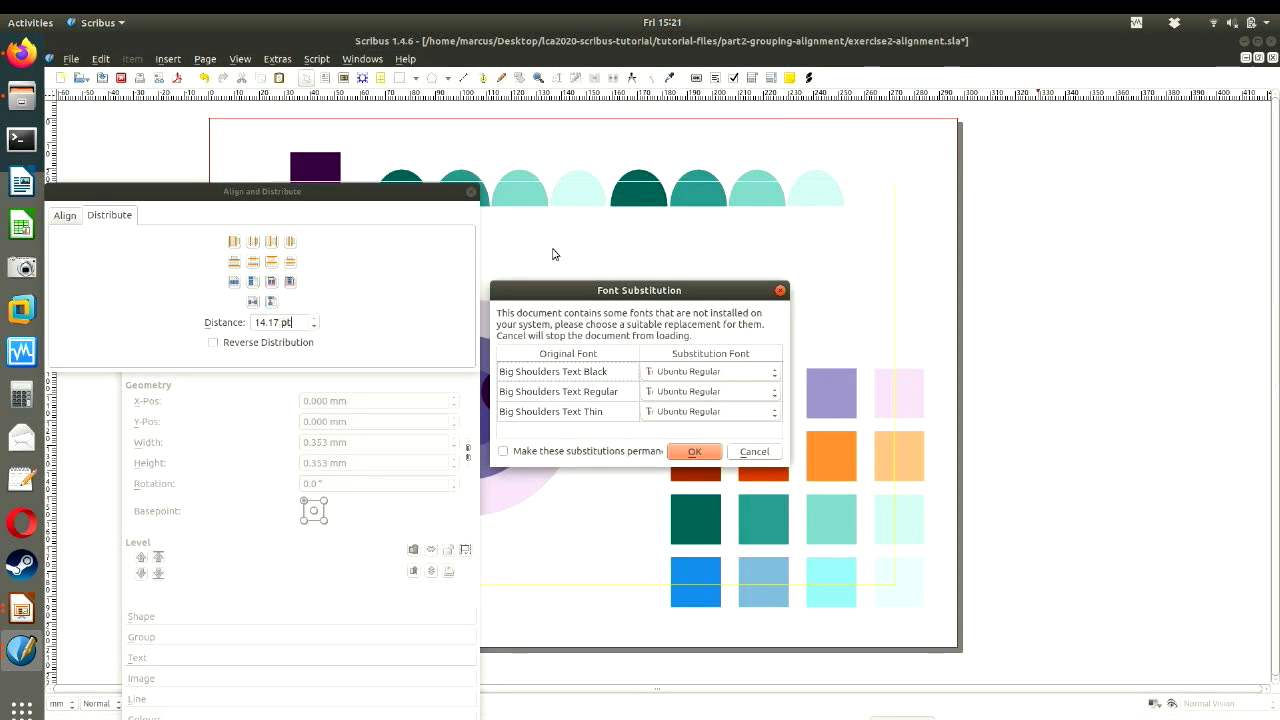
pyautogui.click(699, 450)
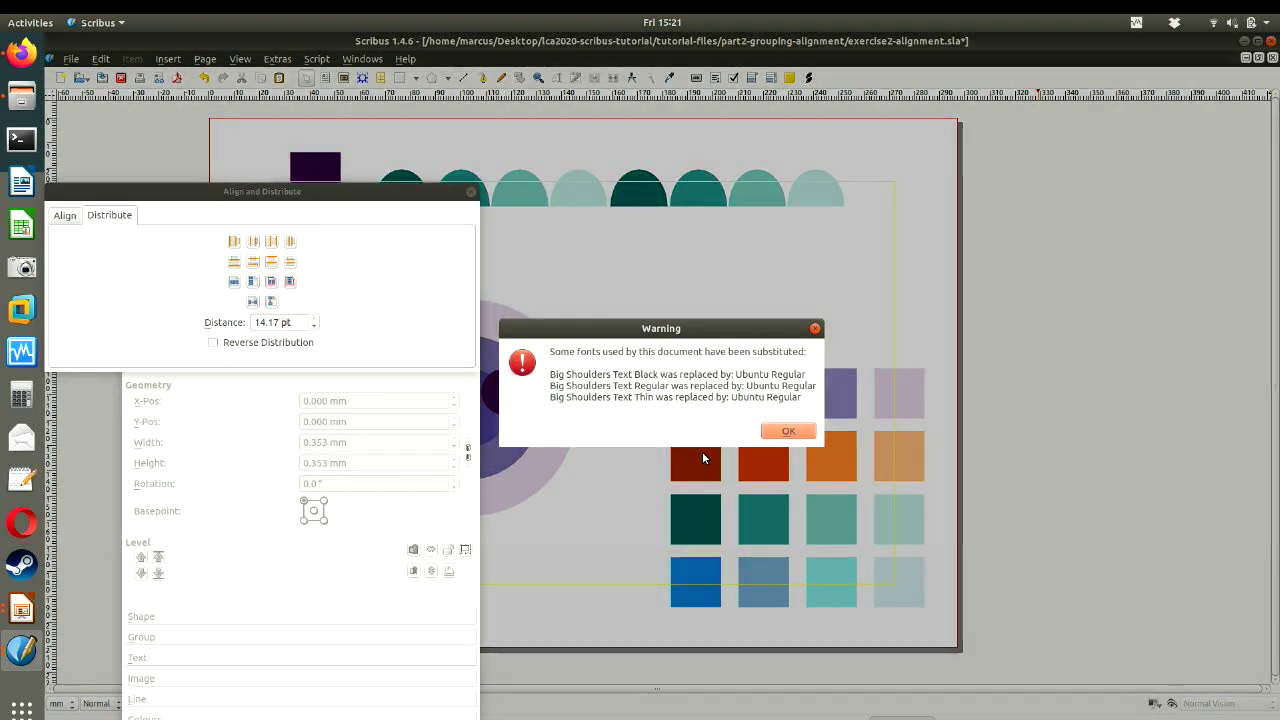
pyautogui.click(785, 430)
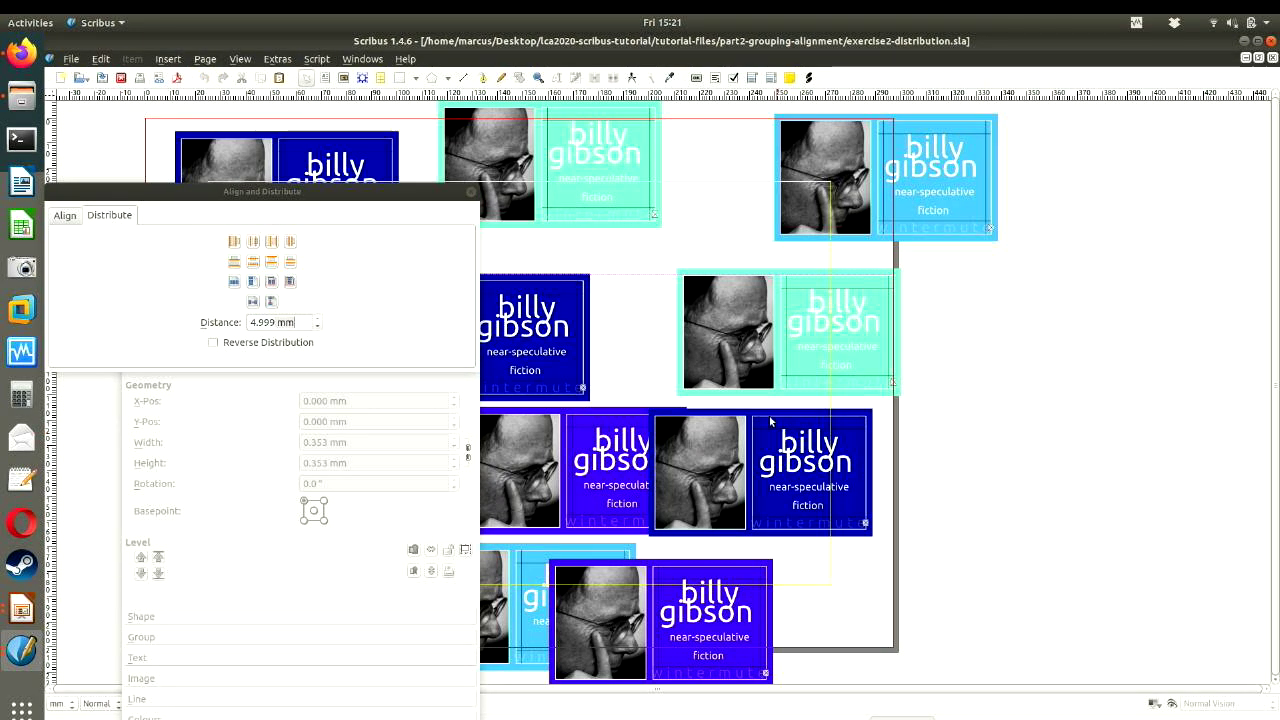
# - Close the Properties window, make the Align and Distribute window narrower and move it to the empty area beside the page
pyautogui.moveTo(410, 191); pyautogui.dragTo(1115, 502)
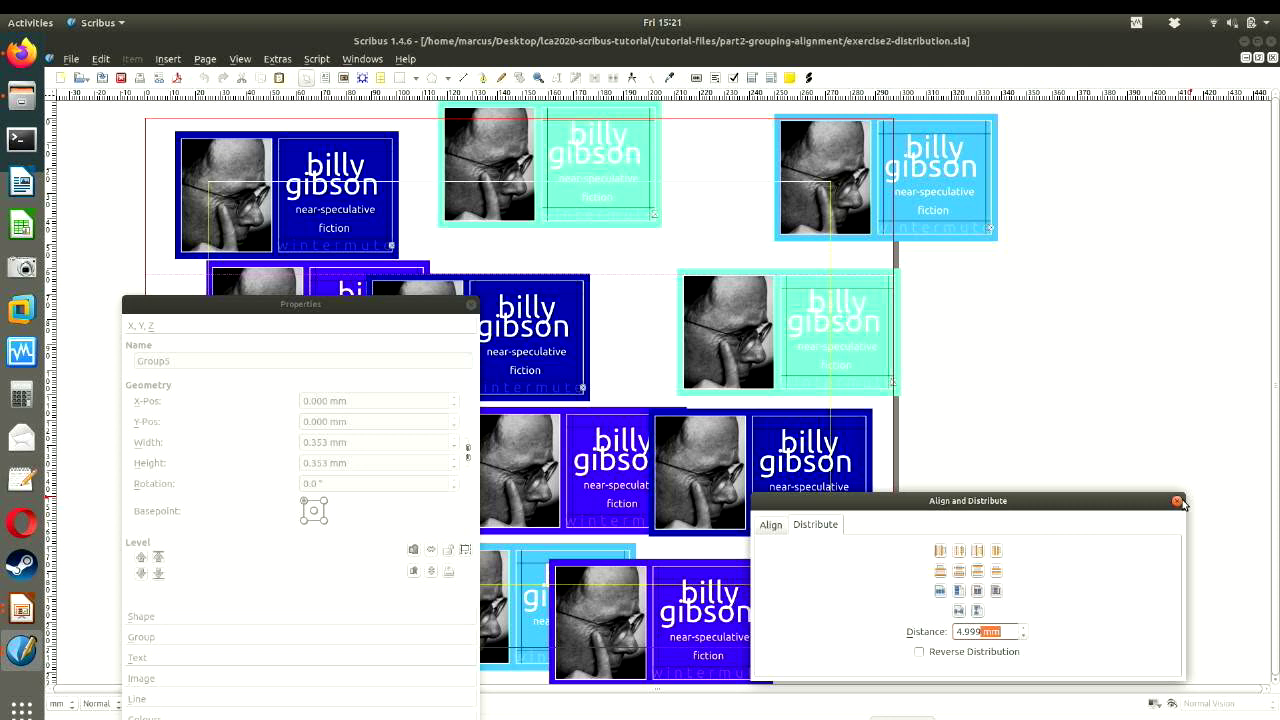
pyautogui.click(388, 323)
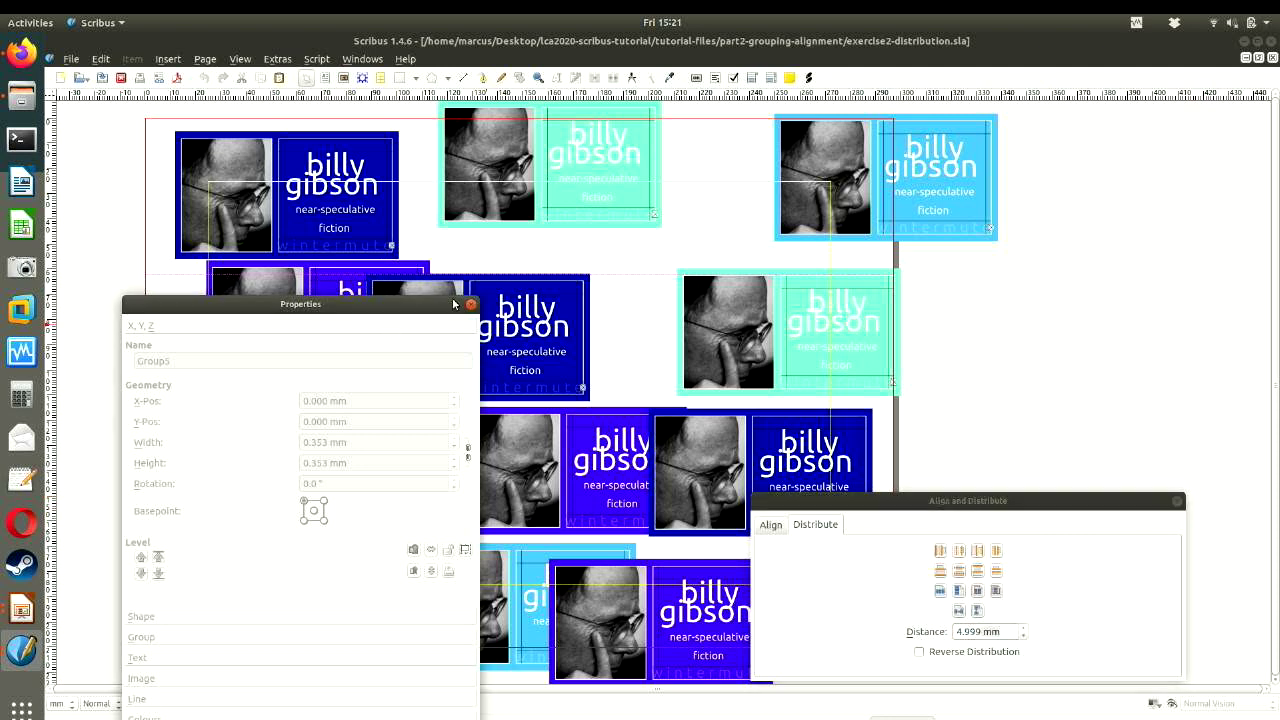
pyautogui.click(472, 305)
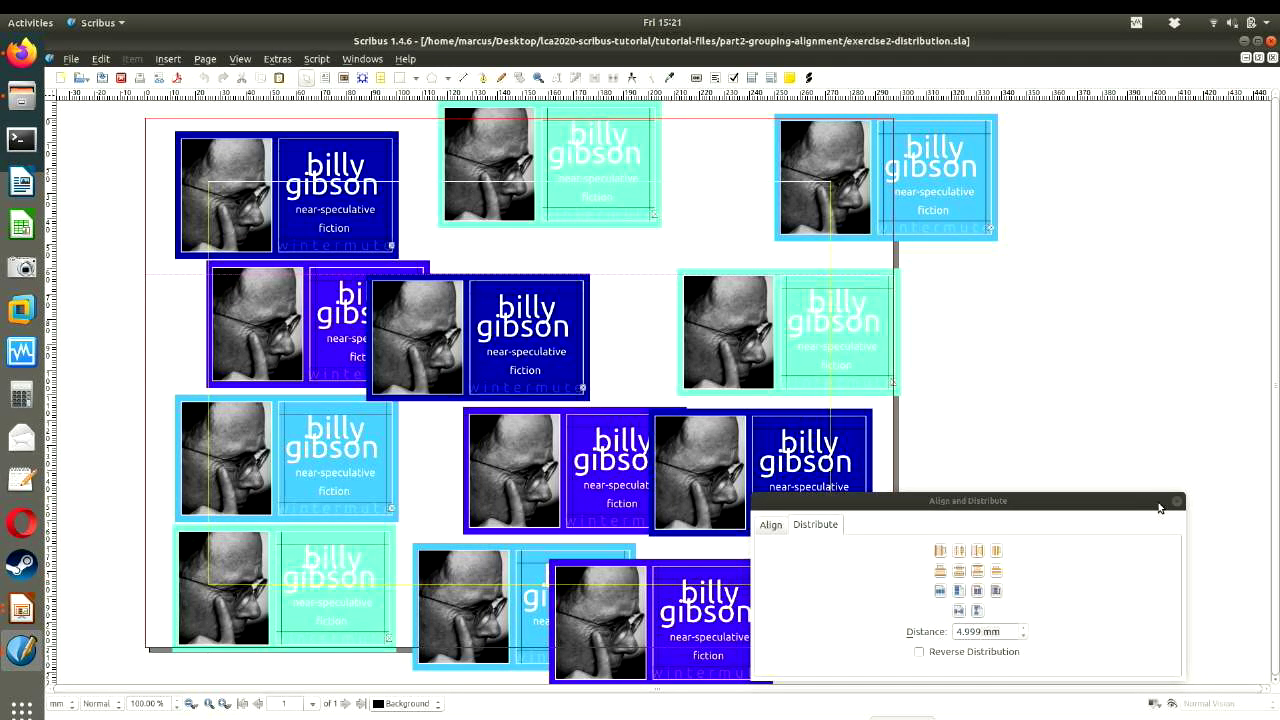
pyautogui.click(1158, 506)
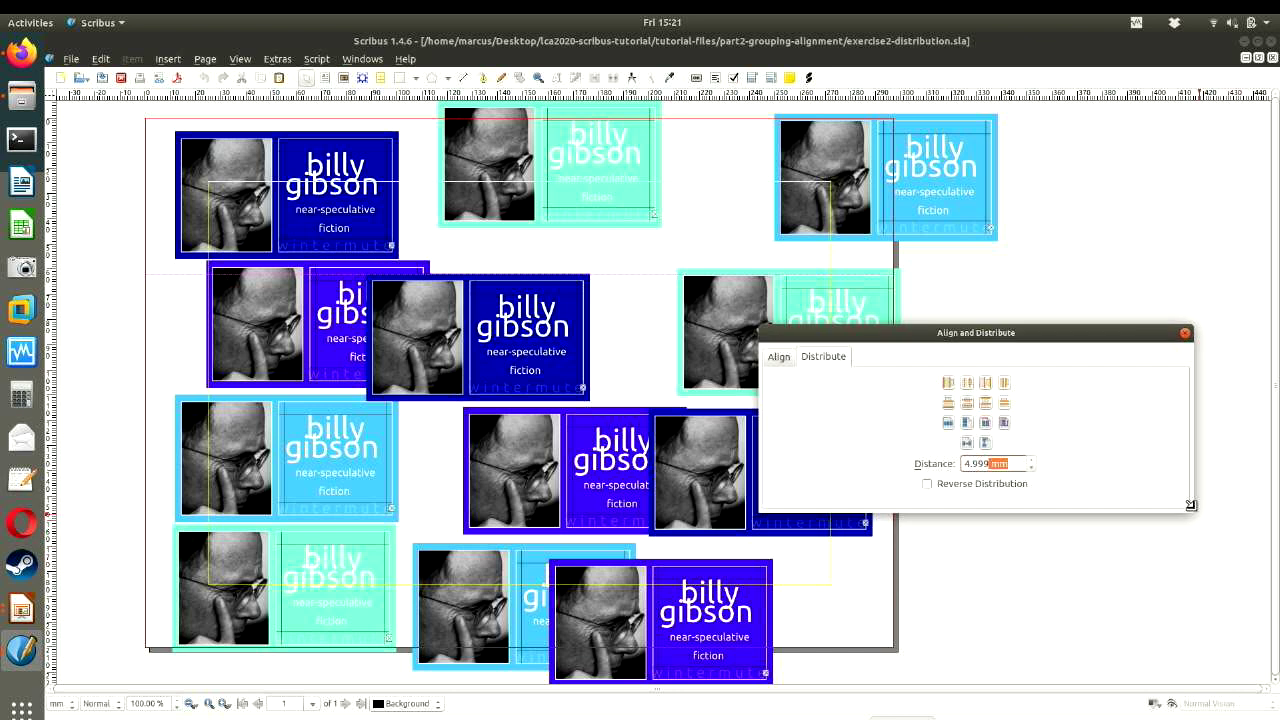
pyautogui.moveTo(1192, 510); pyautogui.dragTo(998, 630)
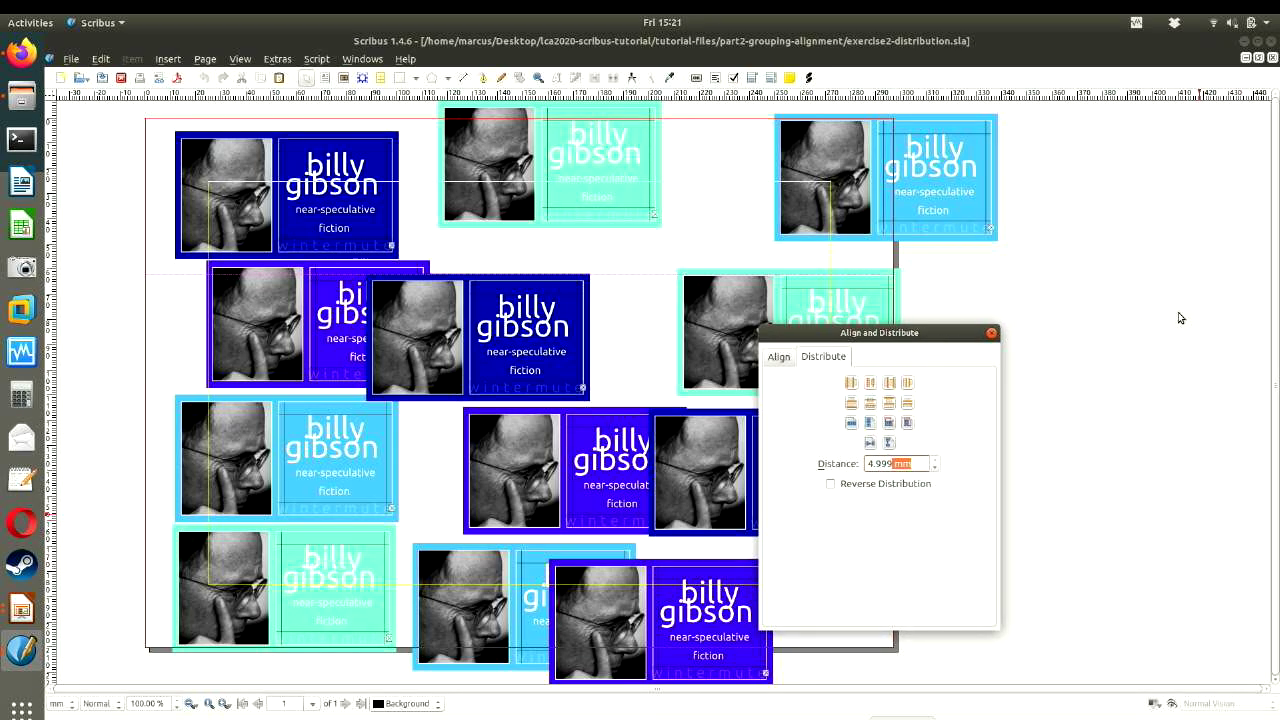
pyautogui.moveTo(943, 333); pyautogui.dragTo(1185, 341)
pyautogui.click(1126, 300)
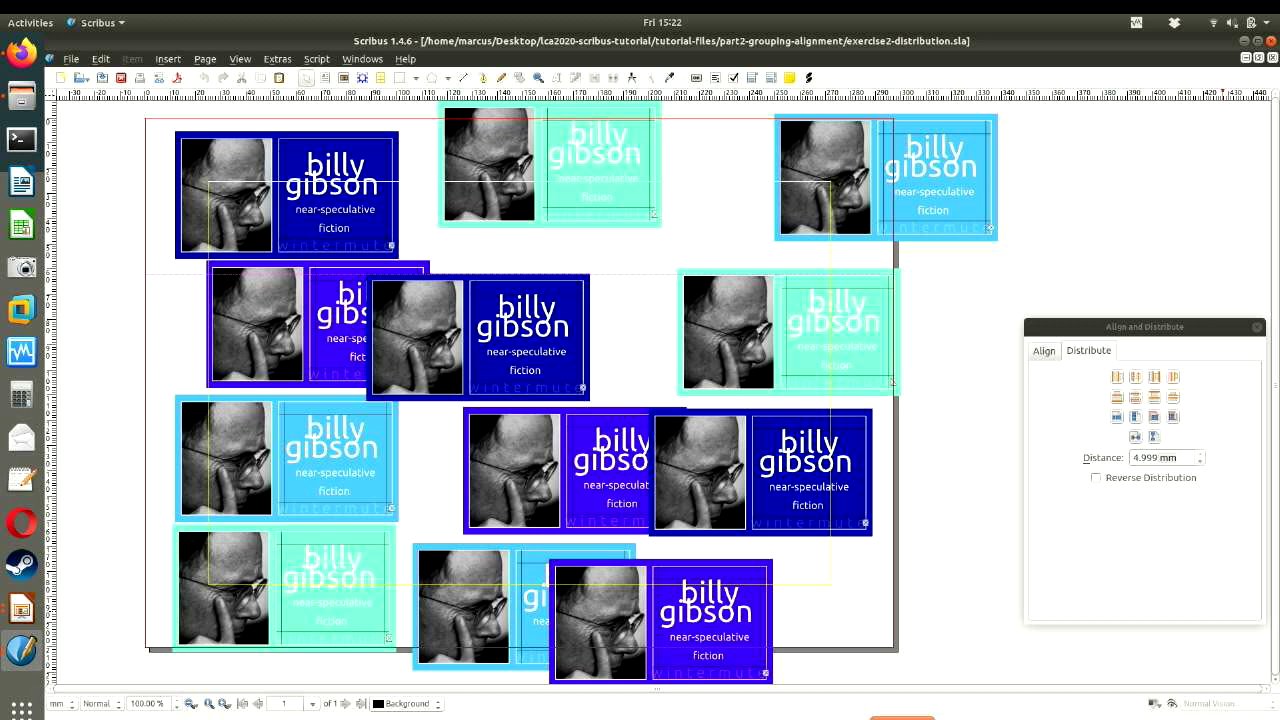
# - Align the top edges of the three cards in the first row relative to the first selected, dark blue card, and clear the selection
pyautogui.click(355, 152)
pyautogui.keyDown('shift'); pyautogui.click(550, 170); pyautogui.keyUp('shift')
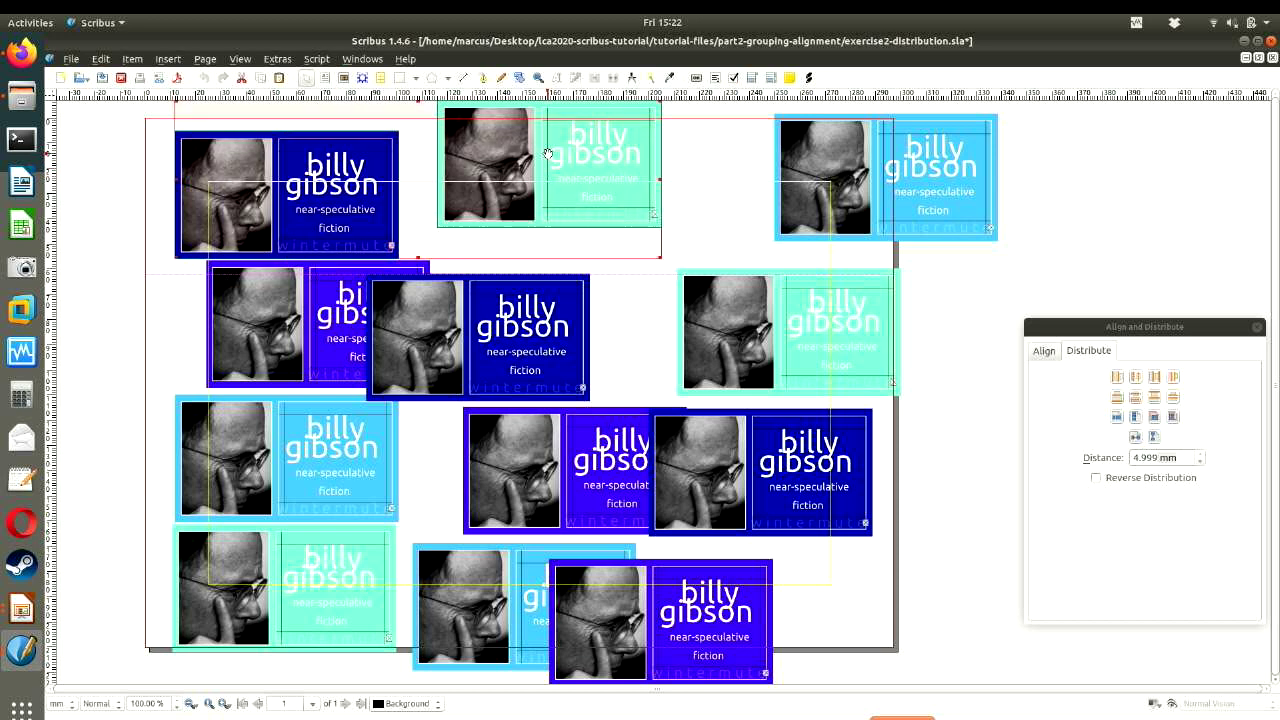
pyautogui.keyDown('shift'); pyautogui.click(866, 160); pyautogui.keyUp('shift')
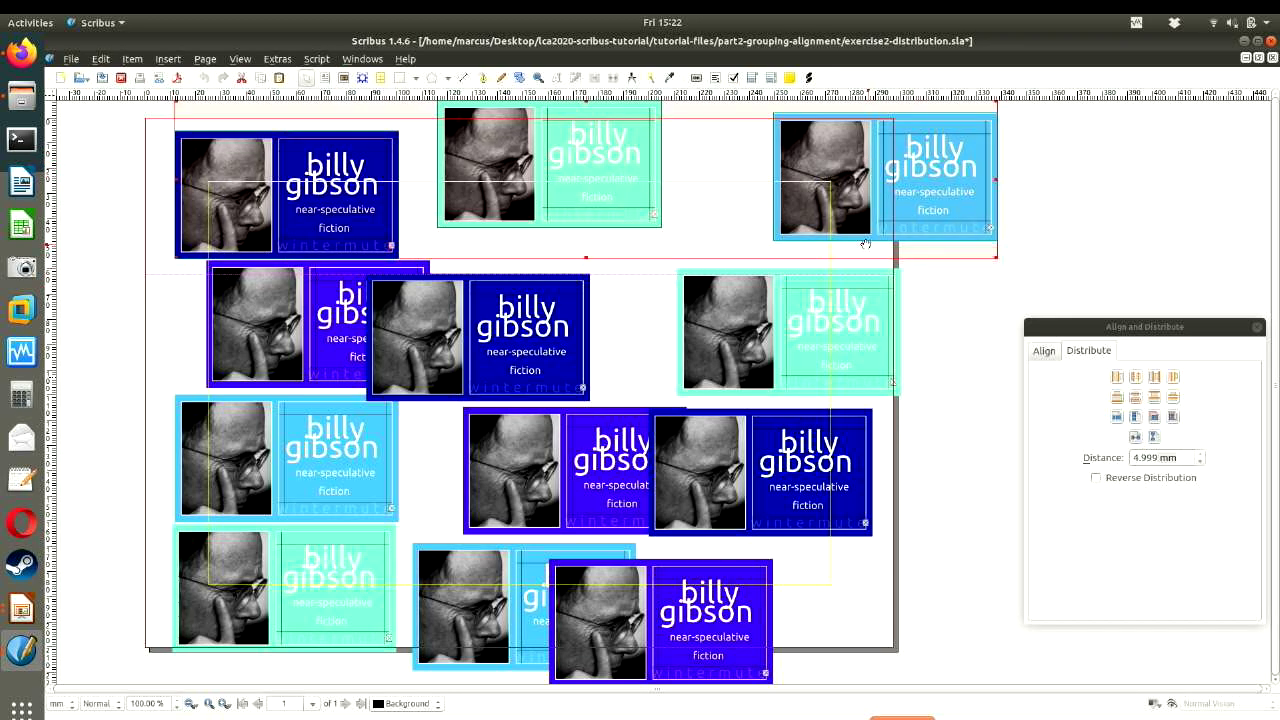
pyautogui.moveTo(1132, 326)
pyautogui.mouseDown()
pyautogui.moveTo(1128, 294)
pyautogui.moveTo(1110, 288)
pyautogui.moveTo(1136, 330)
pyautogui.mouseUp()
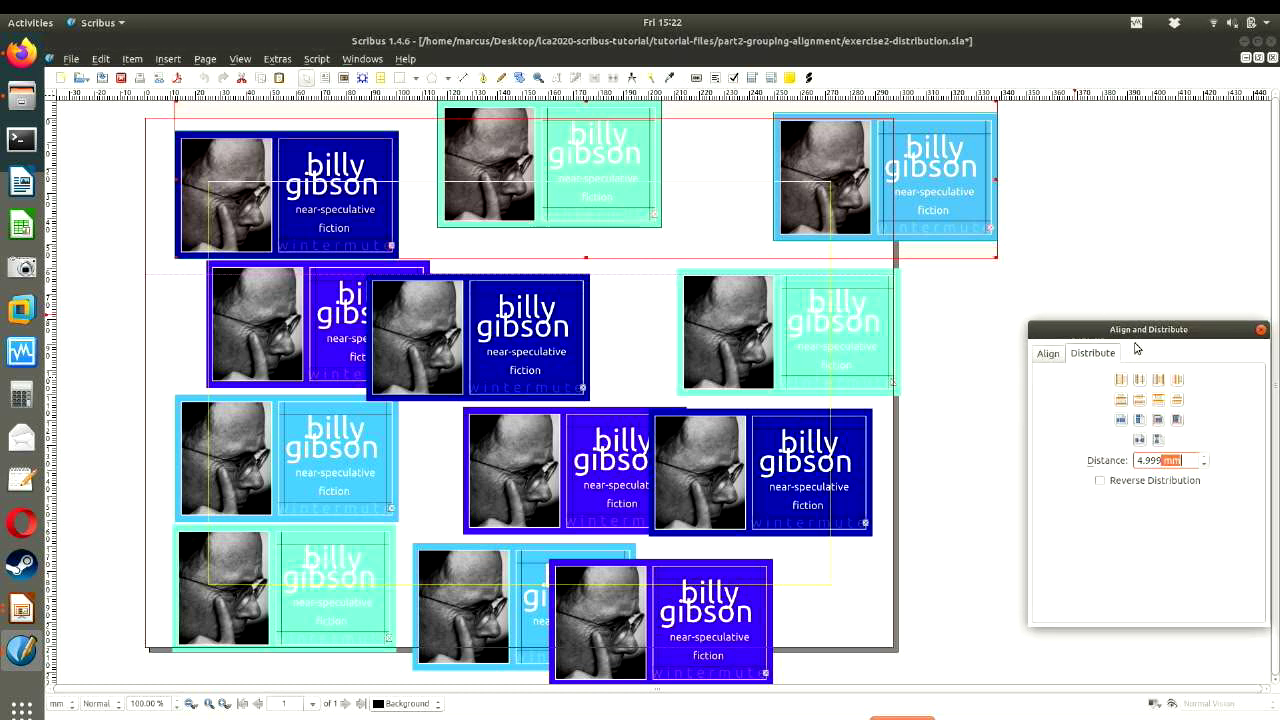
pyautogui.click(1046, 355)
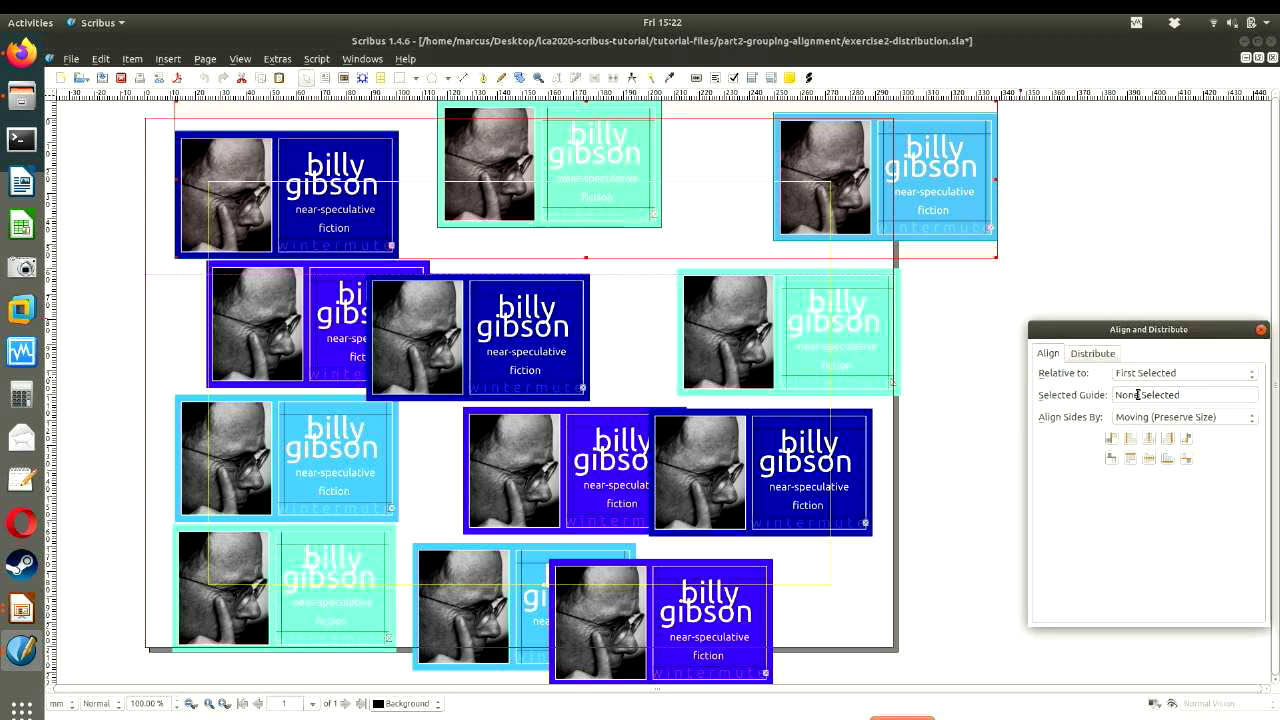
pyautogui.click(1132, 460)
pyautogui.click(946, 452)
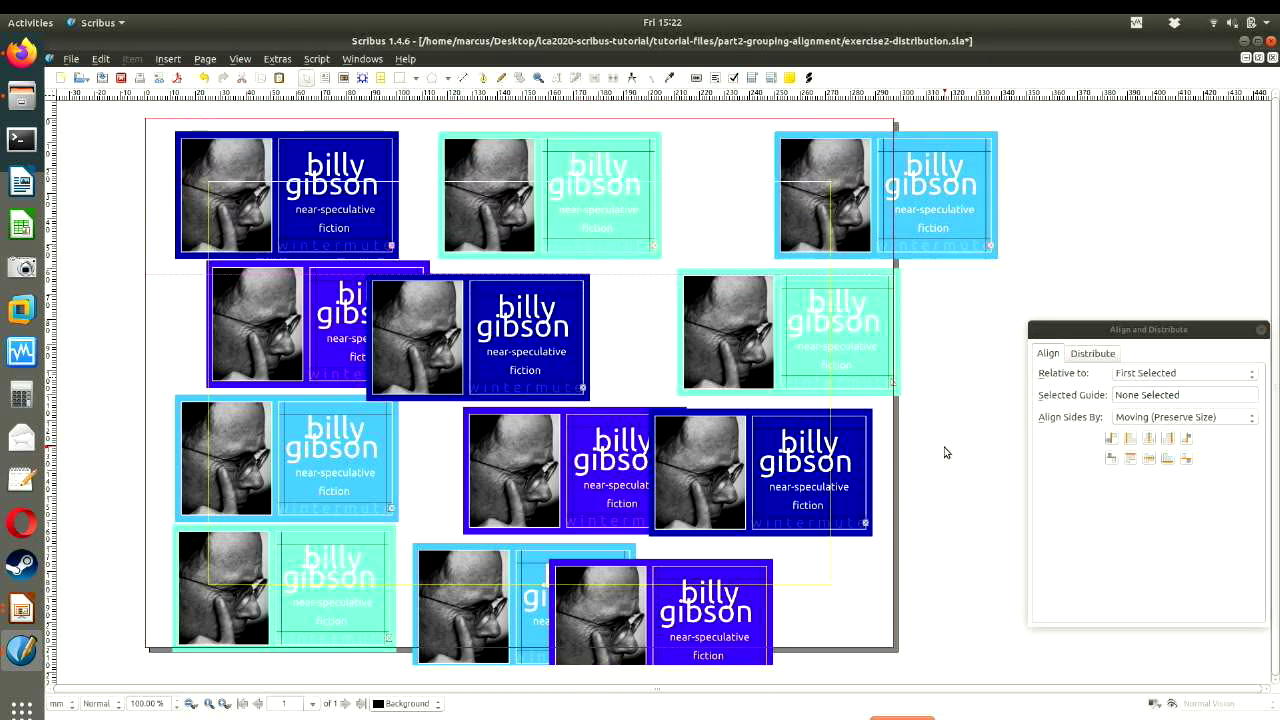
# - Align the top edges of the three cards in the second row to the purple card, selected first
pyautogui.click(316, 324)
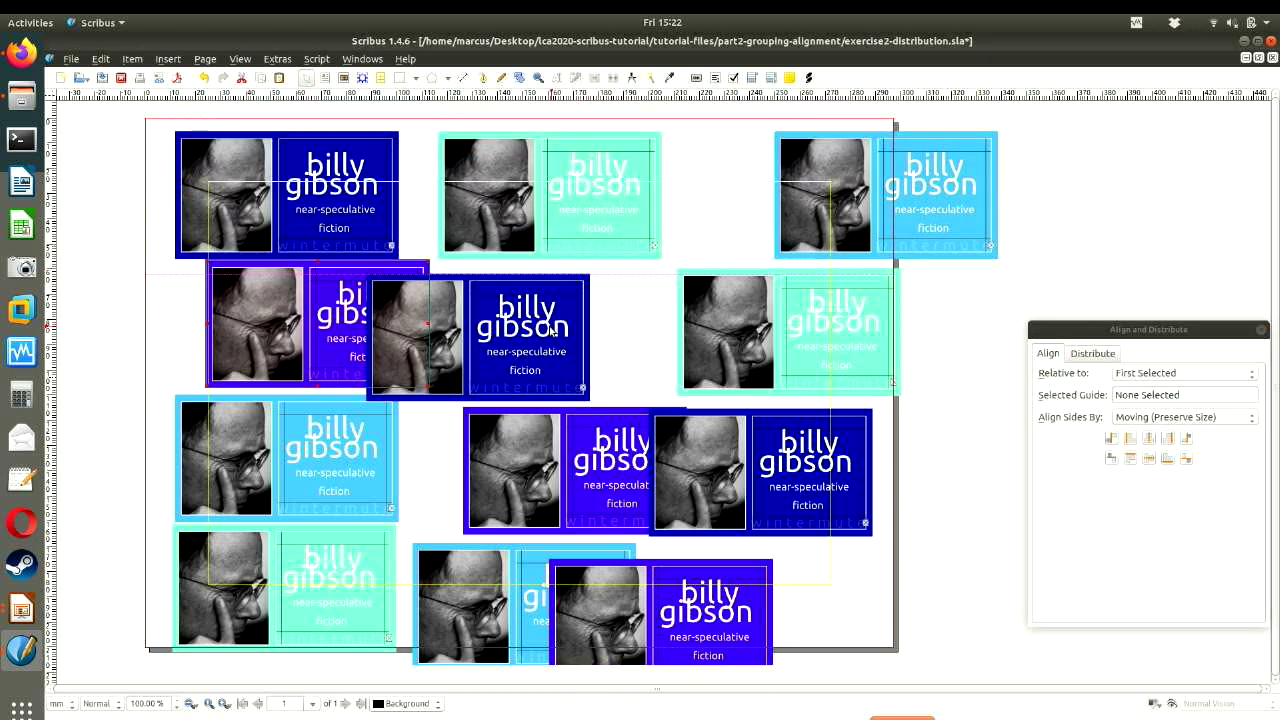
pyautogui.keyDown('shift'); pyautogui.click(550, 330); pyautogui.keyUp('shift')
pyautogui.keyDown('shift'); pyautogui.click(748, 343); pyautogui.keyUp('shift')
pyautogui.click(1133, 459)
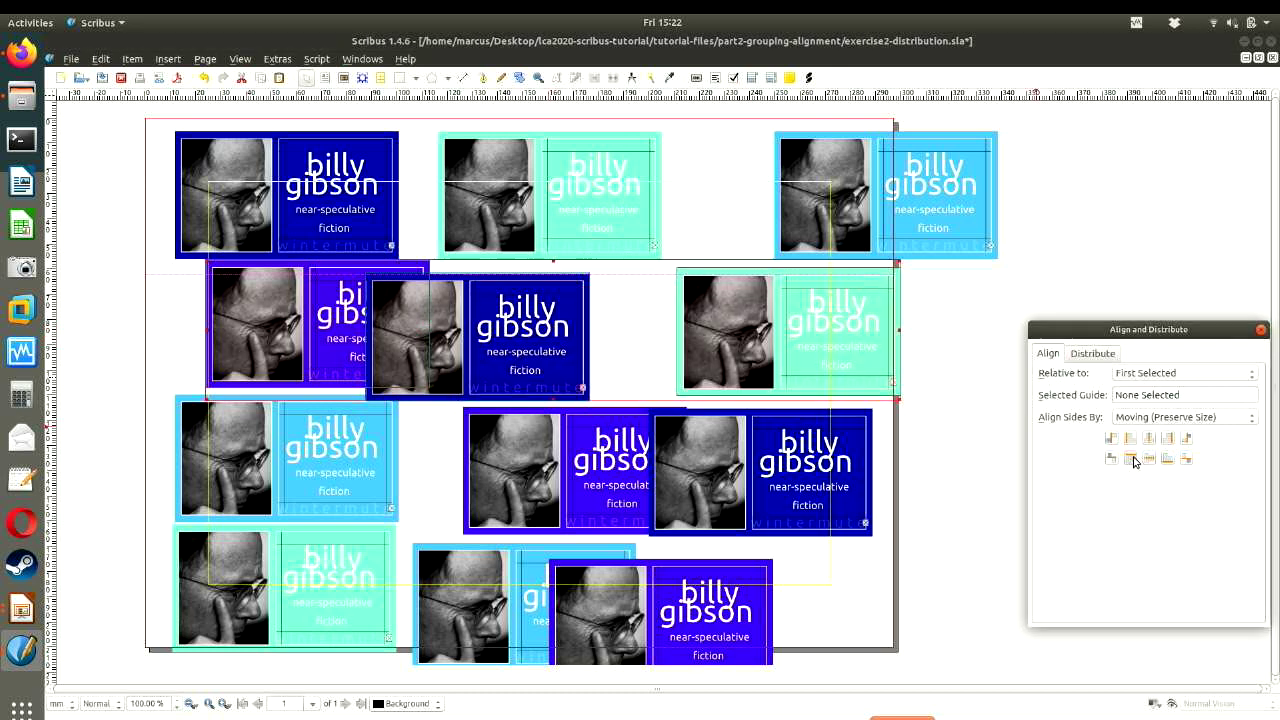
# - Align the top edges of the three cards in the third row to the light blue card, selected first
pyautogui.click(311, 476)
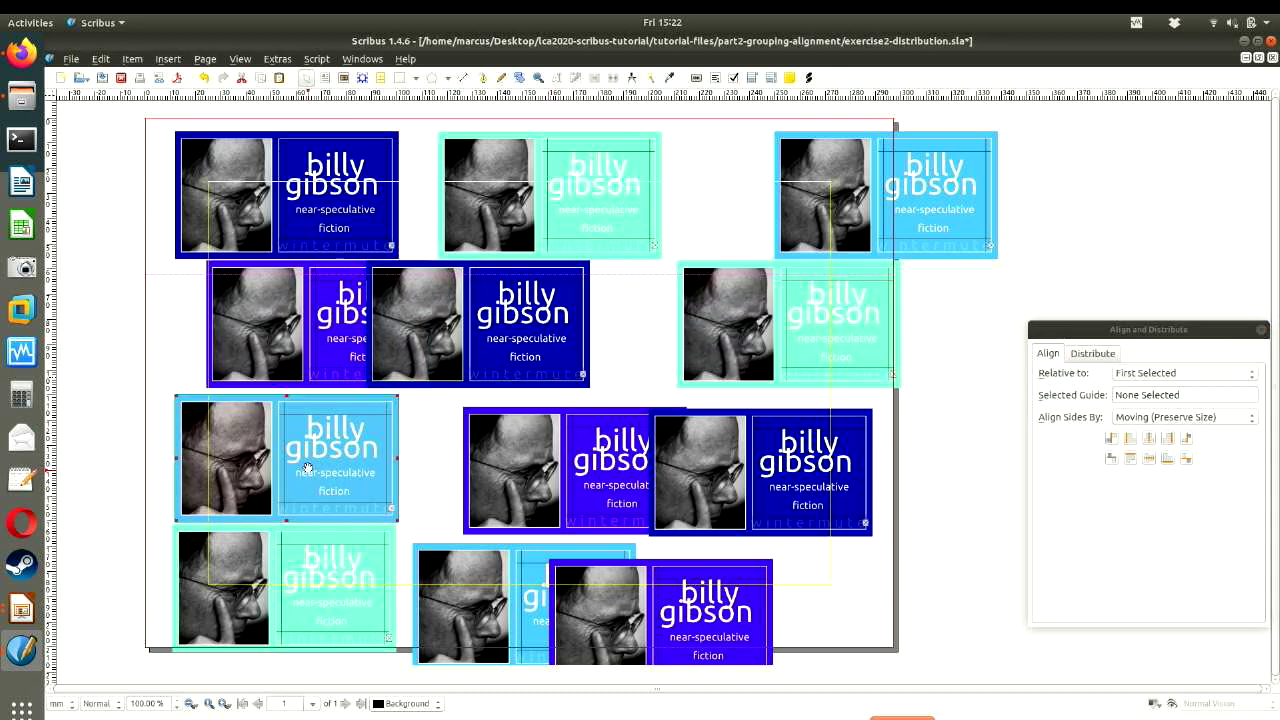
pyautogui.keyDown('shift'); pyautogui.click(538, 457); pyautogui.keyUp('shift')
pyautogui.keyDown('shift'); pyautogui.click(762, 472); pyautogui.keyUp('shift')
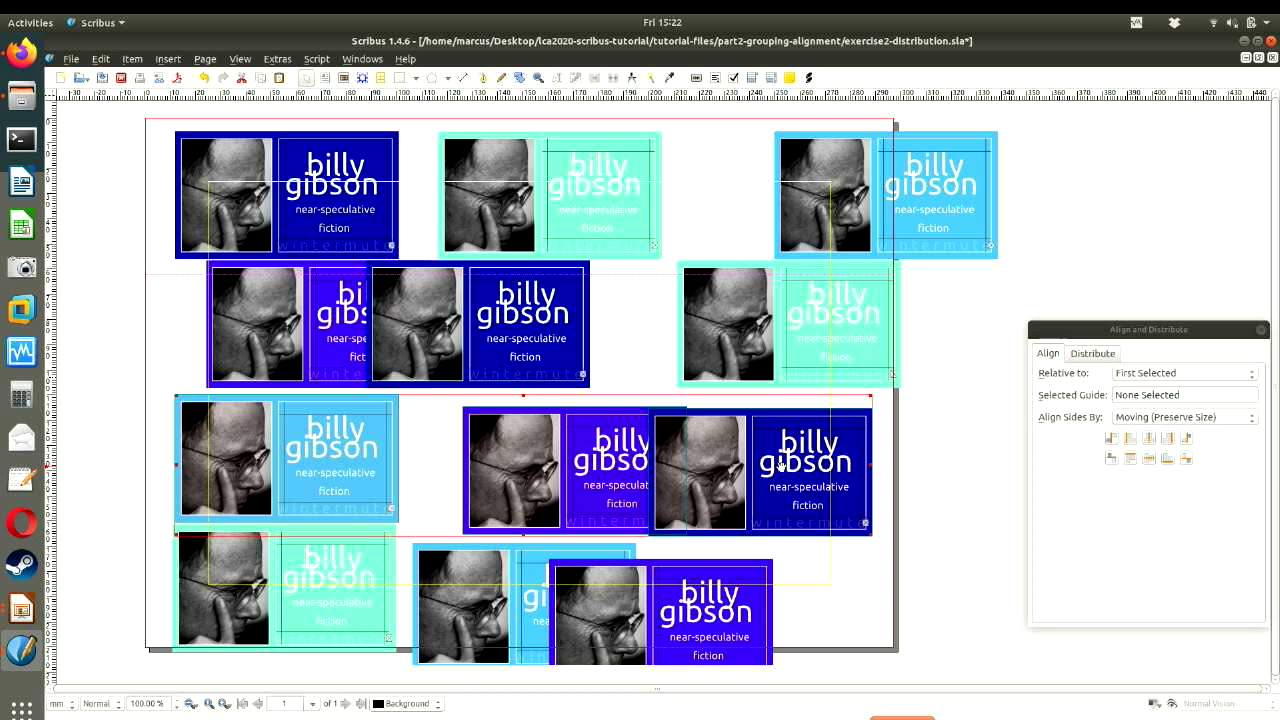
pyautogui.click(1130, 459)
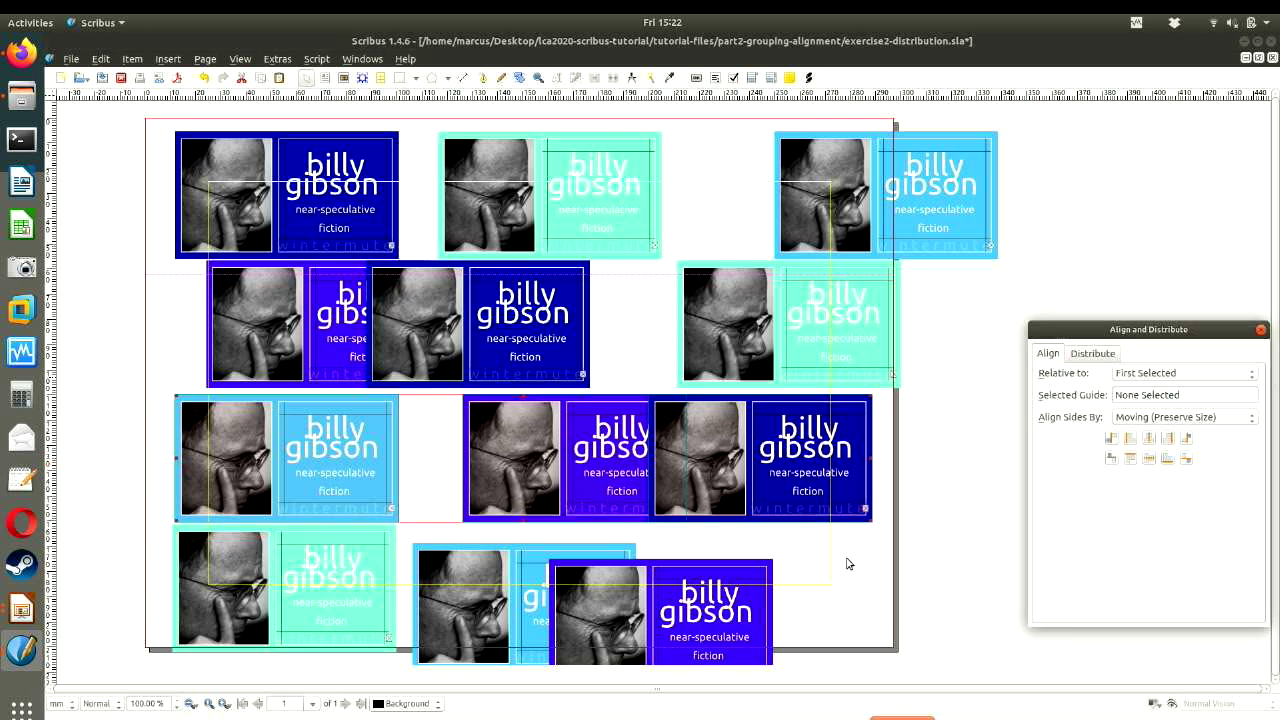
# - Align the top edges of the three cards in the bottom row to the mint green card, selected first
pyautogui.click(305, 590)
pyautogui.keyDown('shift'); pyautogui.click(495, 569); pyautogui.keyUp('shift')
pyautogui.keyDown('shift'); pyautogui.click(688, 601); pyautogui.keyUp('shift')
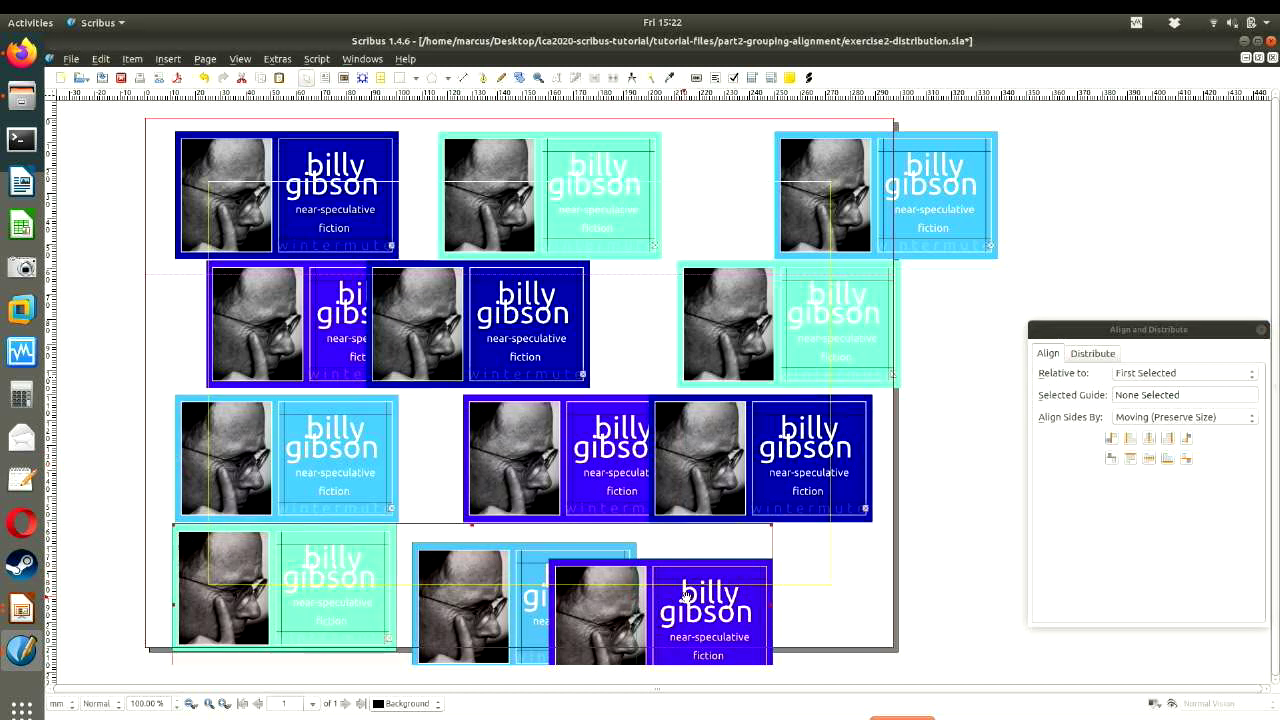
pyautogui.click(1131, 461)
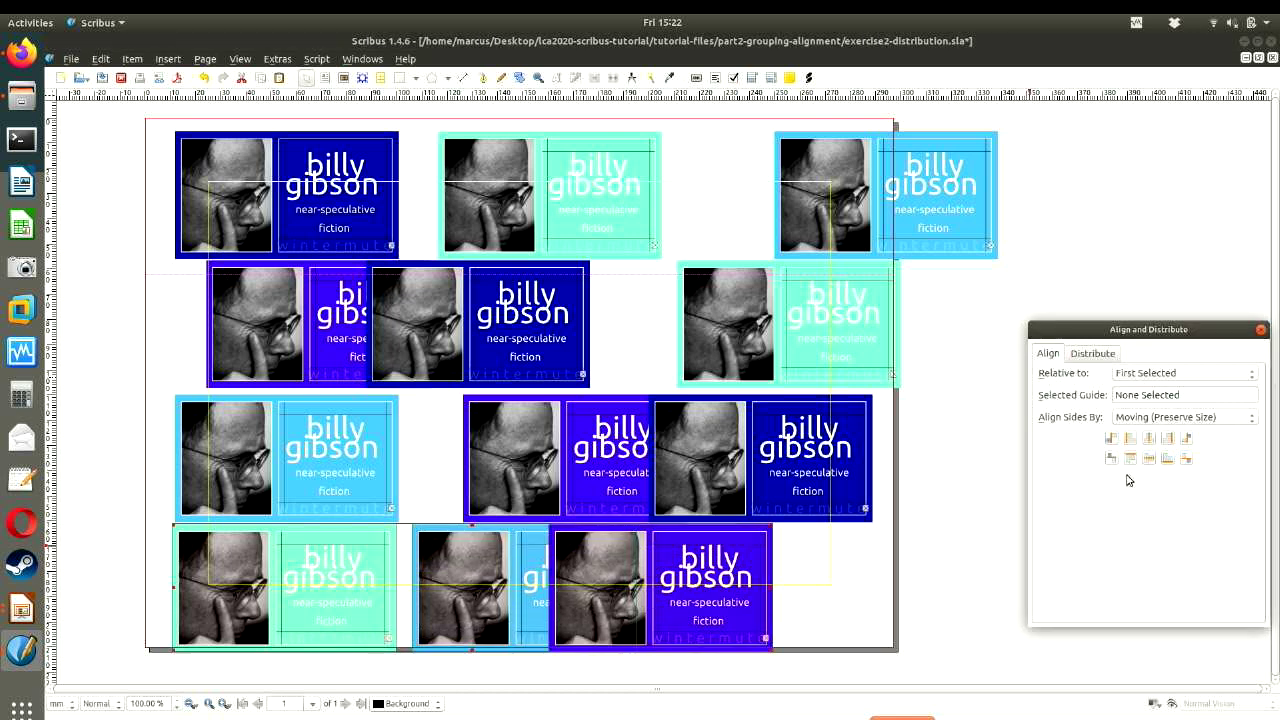
# - Move the light blue card at the end of the first row left, almost fully onto the page, and clear the selection
pyautogui.click(952, 585)
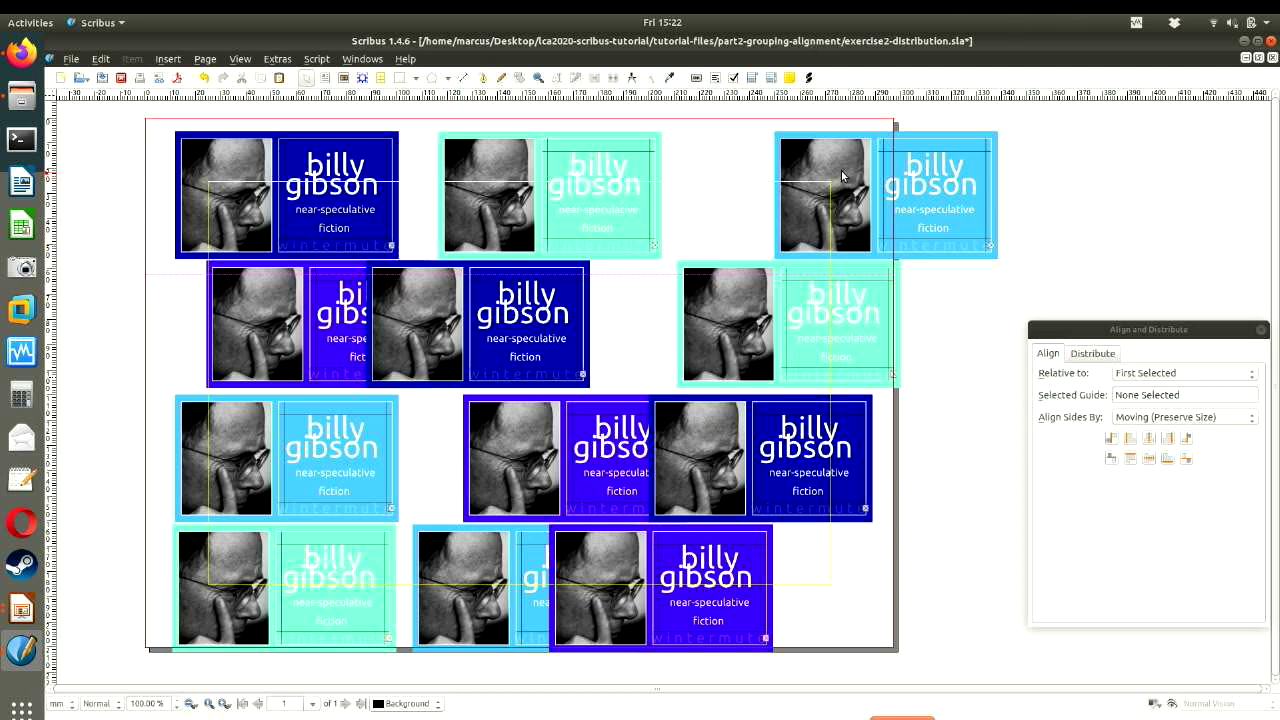
pyautogui.moveTo(840, 167); pyautogui.dragTo(753, 167)
pyautogui.click(955, 417)
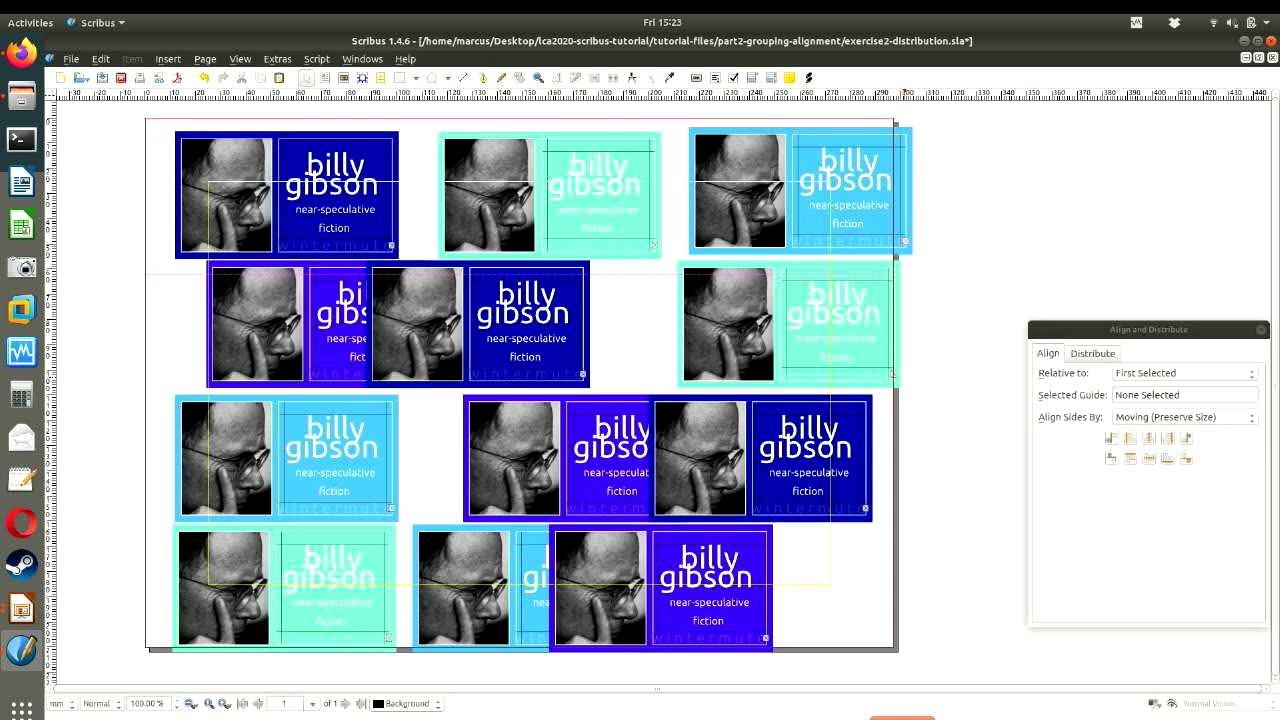
# - Align the left edges of the four cards in the first column to the dark blue top card and clear the selection
pyautogui.click(264, 234)
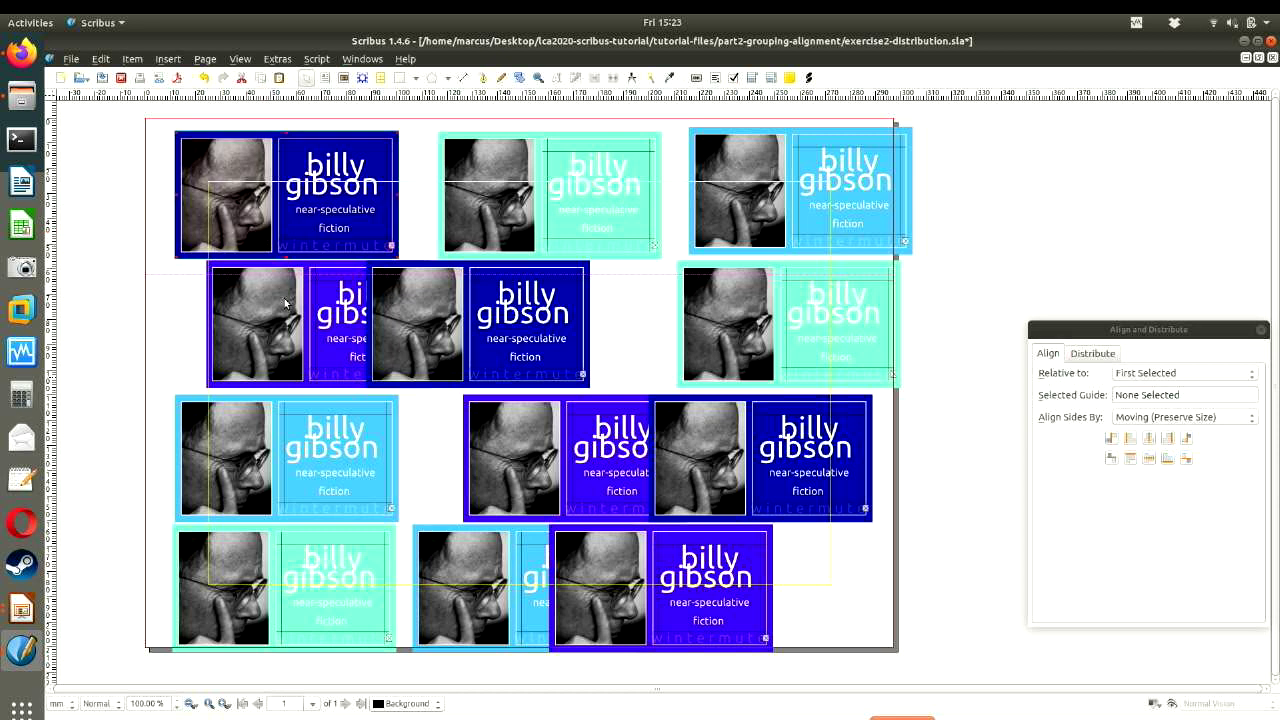
pyautogui.keyDown('shift'); pyautogui.click(284, 356); pyautogui.keyUp('shift')
pyautogui.keyDown('shift'); pyautogui.click(313, 470); pyautogui.keyUp('shift')
pyautogui.keyDown('shift'); pyautogui.click(338, 596); pyautogui.keyUp('shift')
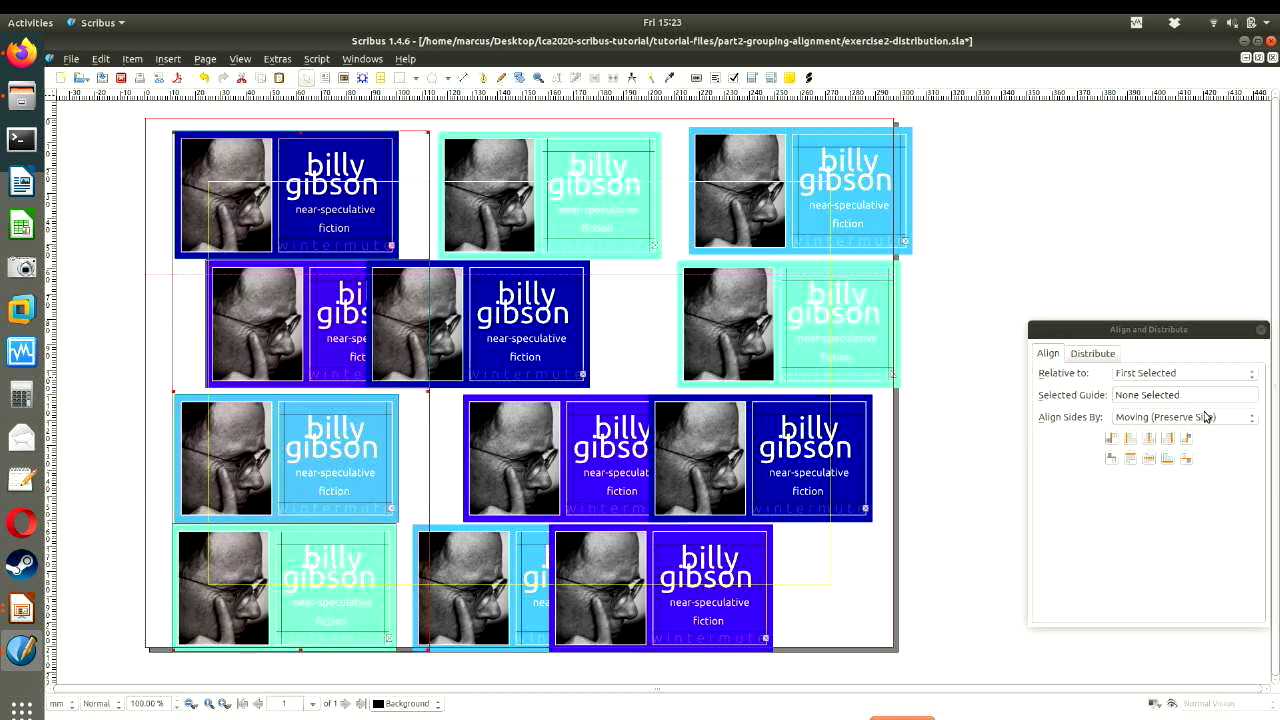
pyautogui.click(1130, 444)
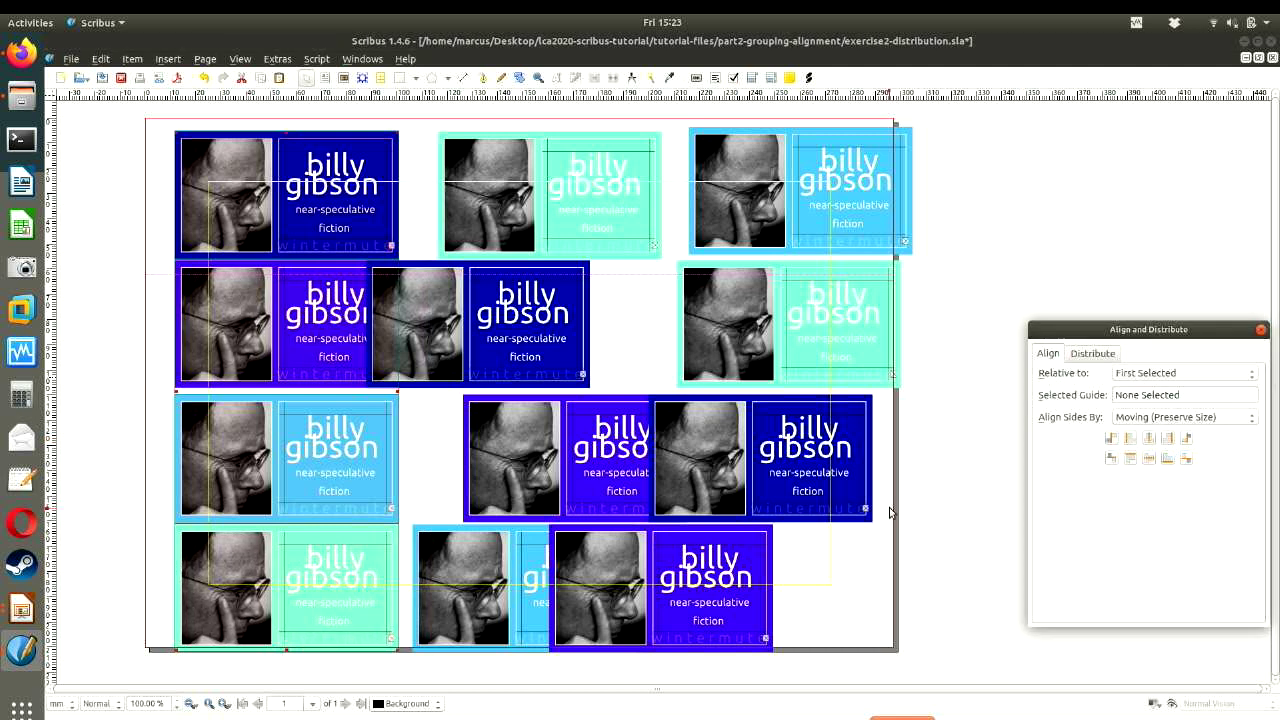
pyautogui.click(963, 465)
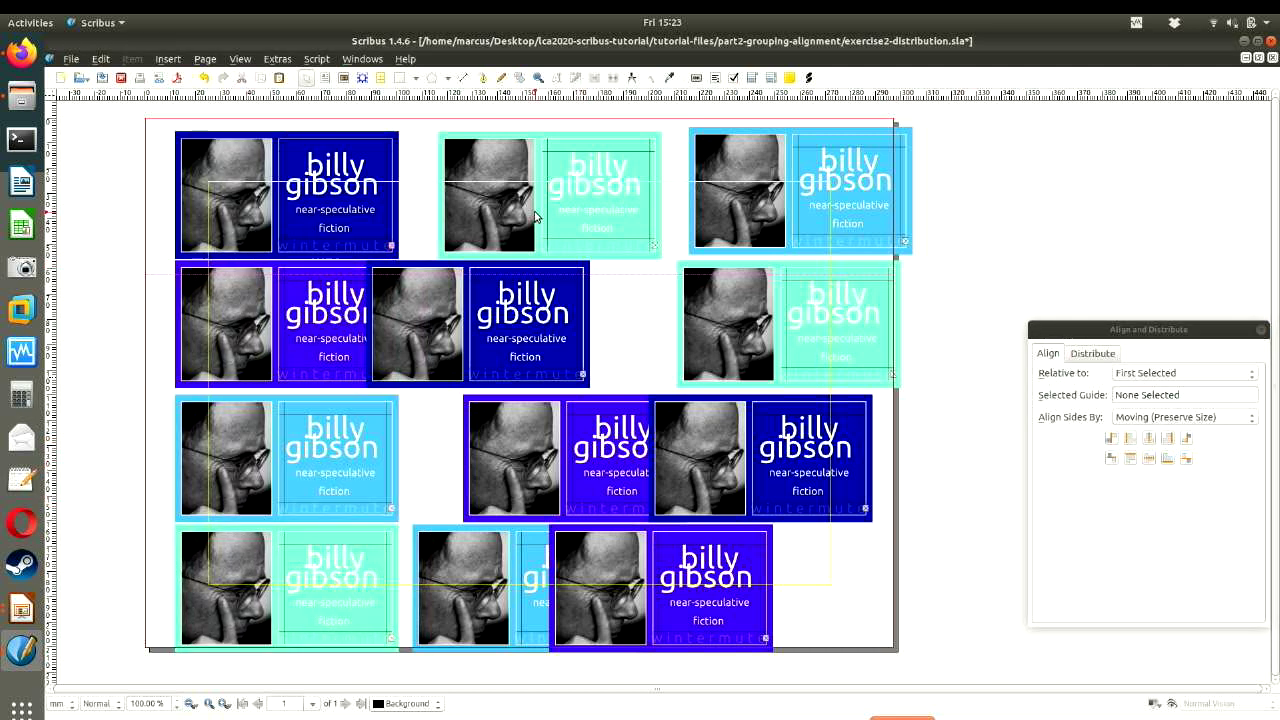
# - Align the left edges of the four cards in the second column to the mint green top card
pyautogui.click(533, 210)
pyautogui.keyDown('shift'); pyautogui.click(530, 305); pyautogui.keyUp('shift')
pyautogui.keyDown('shift'); pyautogui.click(557, 505); pyautogui.keyUp('shift')
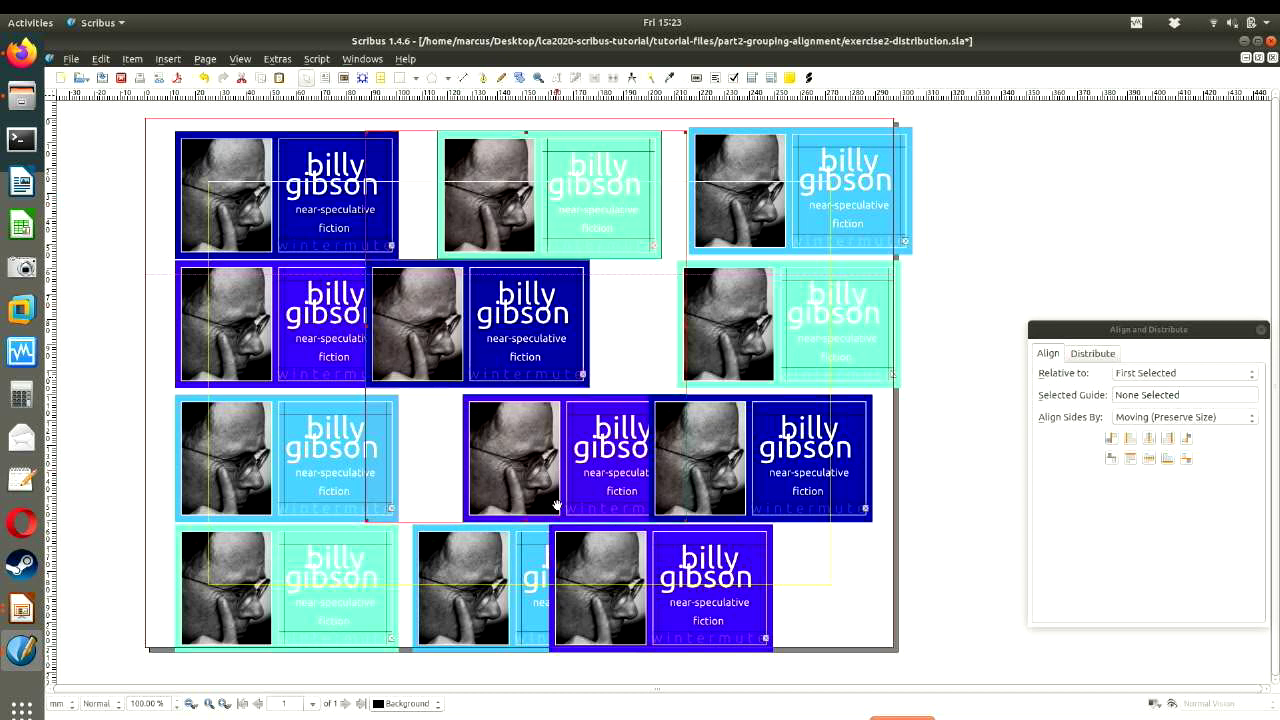
pyautogui.keyDown('shift'); pyautogui.click(489, 588); pyautogui.keyUp('shift')
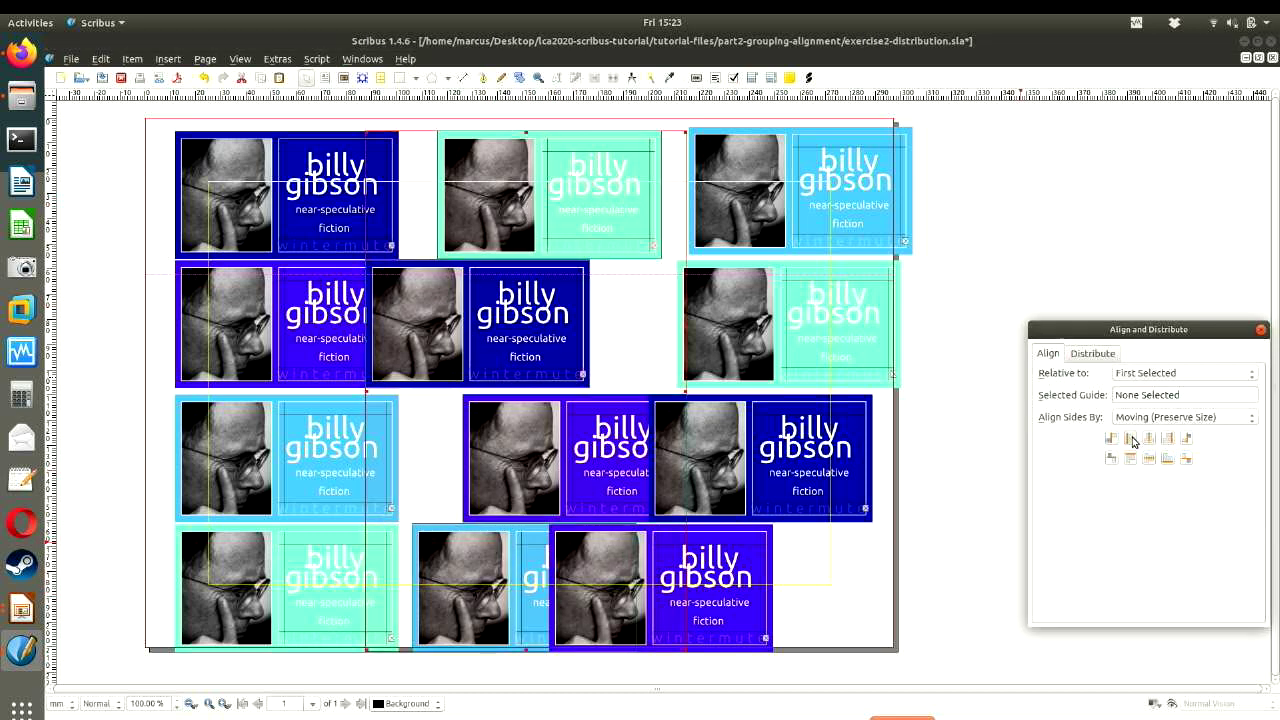
pyautogui.click(1131, 439)
# - Select the four cards in the third column, starting with the light blue card in the first row
pyautogui.click(764, 227)
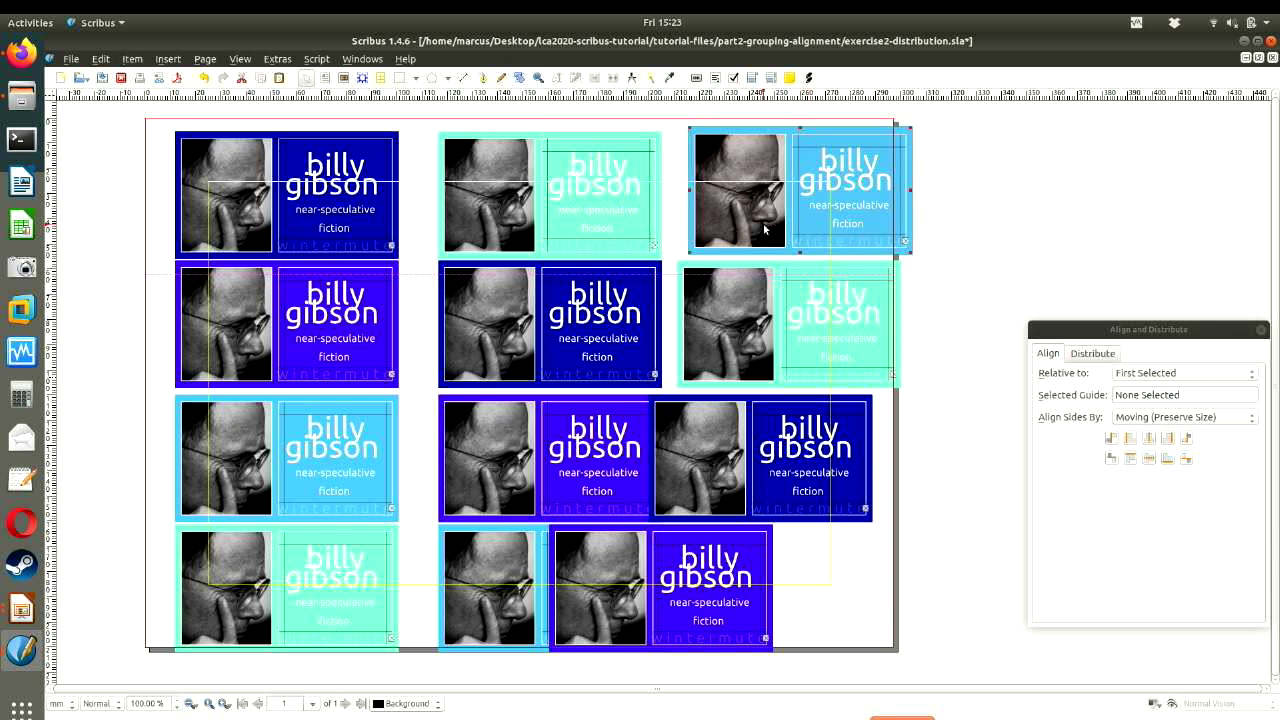
pyautogui.keyDown('shift'); pyautogui.click(733, 343); pyautogui.keyUp('shift')
pyautogui.keyDown('shift'); pyautogui.click(735, 475); pyautogui.keyUp('shift')
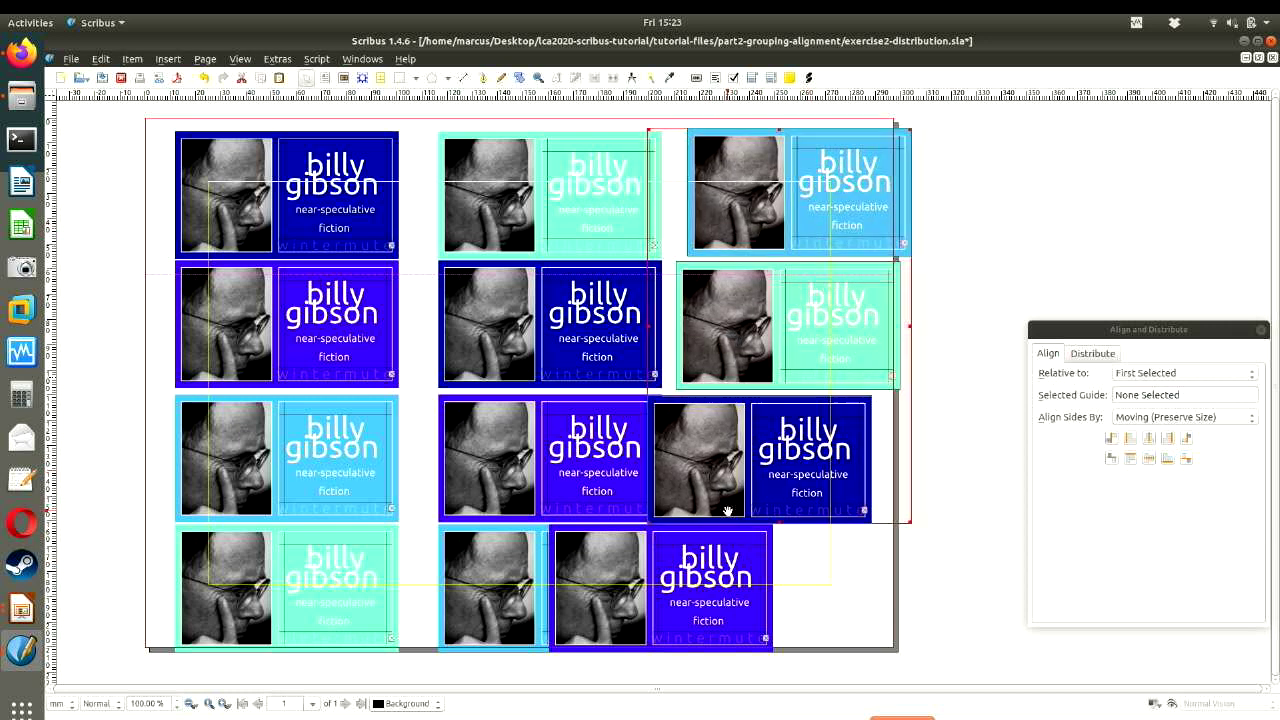
pyautogui.click(742, 505)
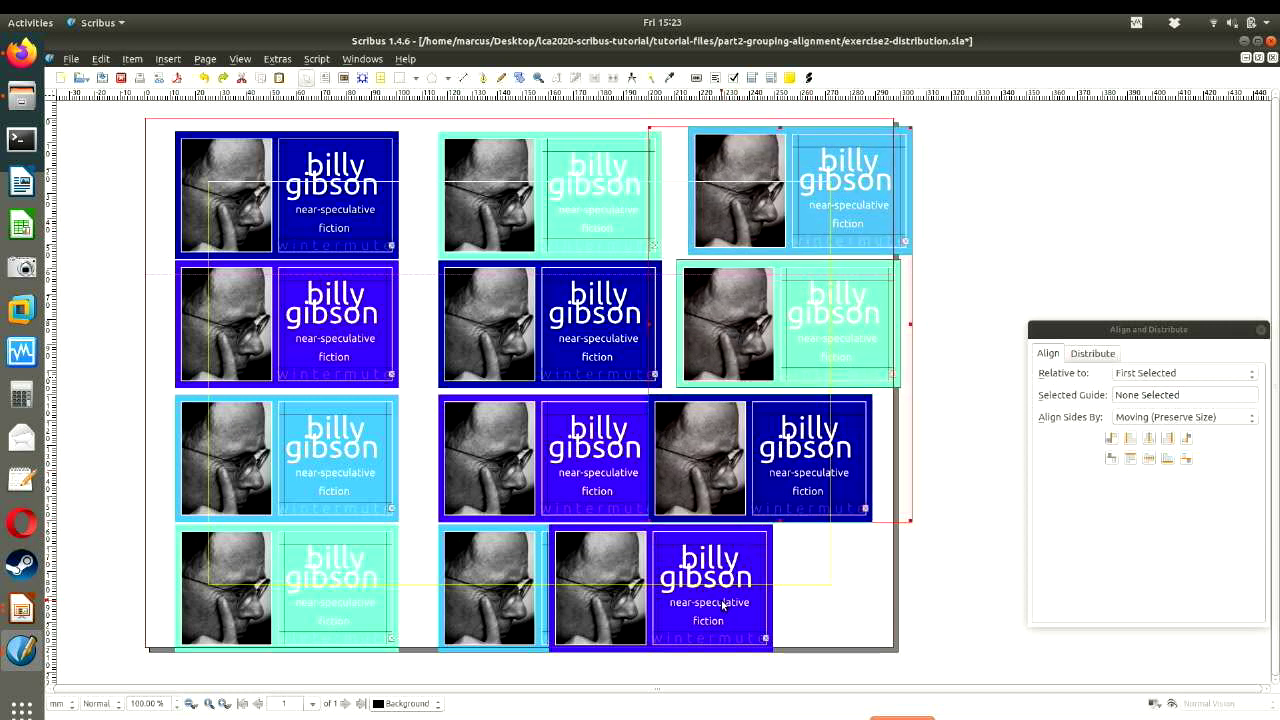
pyautogui.keyDown('shift'); pyautogui.click(712, 556); pyautogui.keyUp('shift')
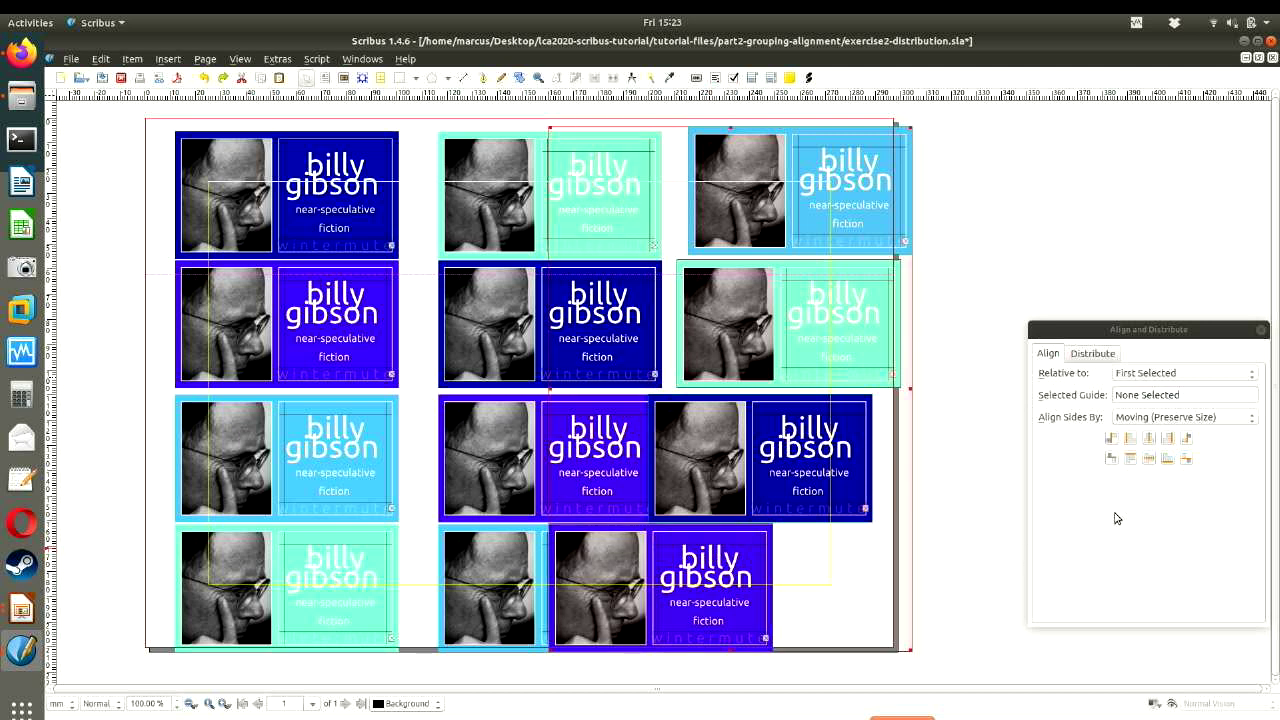
# - Align the left sides of the four cards in the third column to the first selected card
pyautogui.click(1128, 441)
pyautogui.click(985, 575)
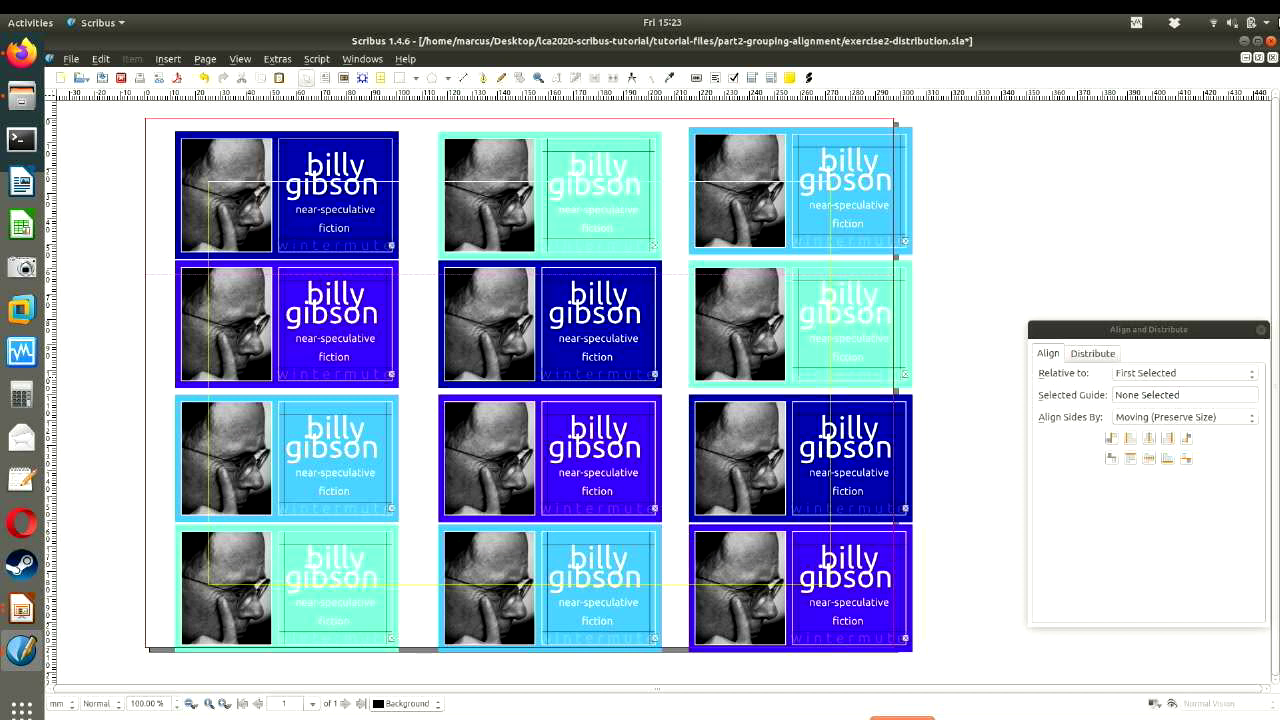
# - Distribute the three cards in the top row evenly in the horizontal direction by their centers
pyautogui.click(1109, 329)
pyautogui.moveTo(1109, 329); pyautogui.dragTo(1091, 241)
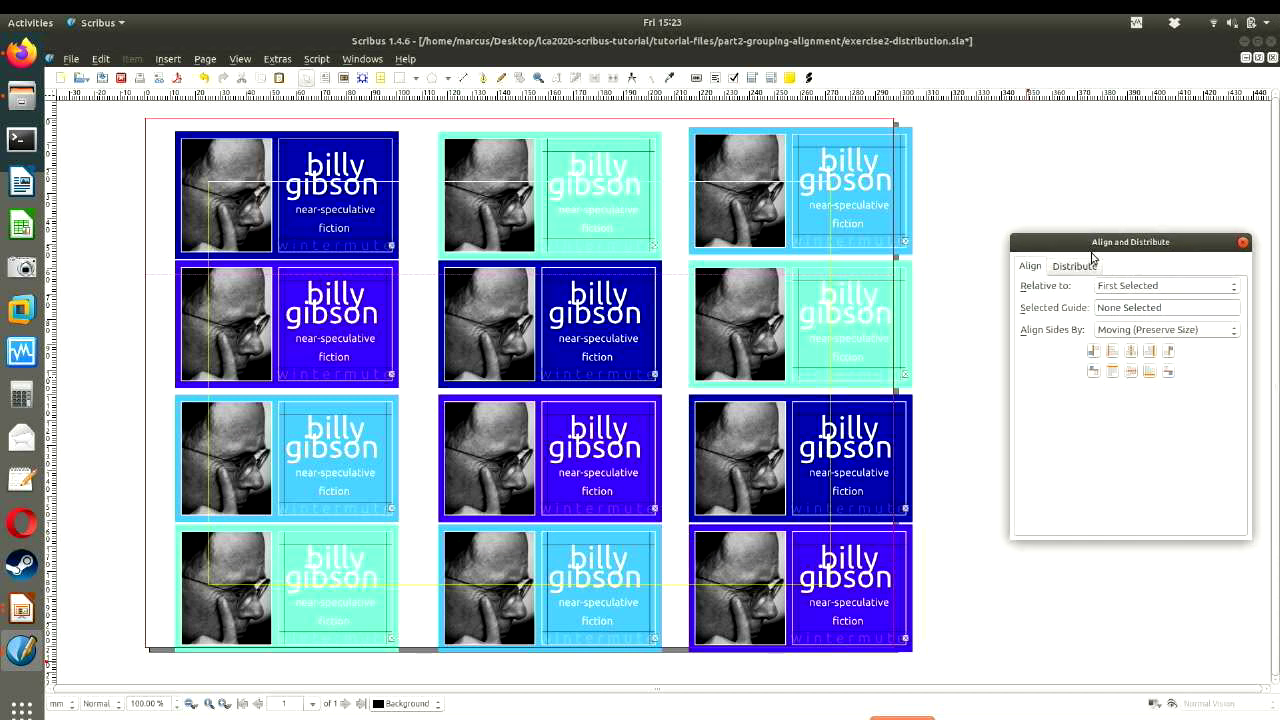
pyautogui.click(1092, 266)
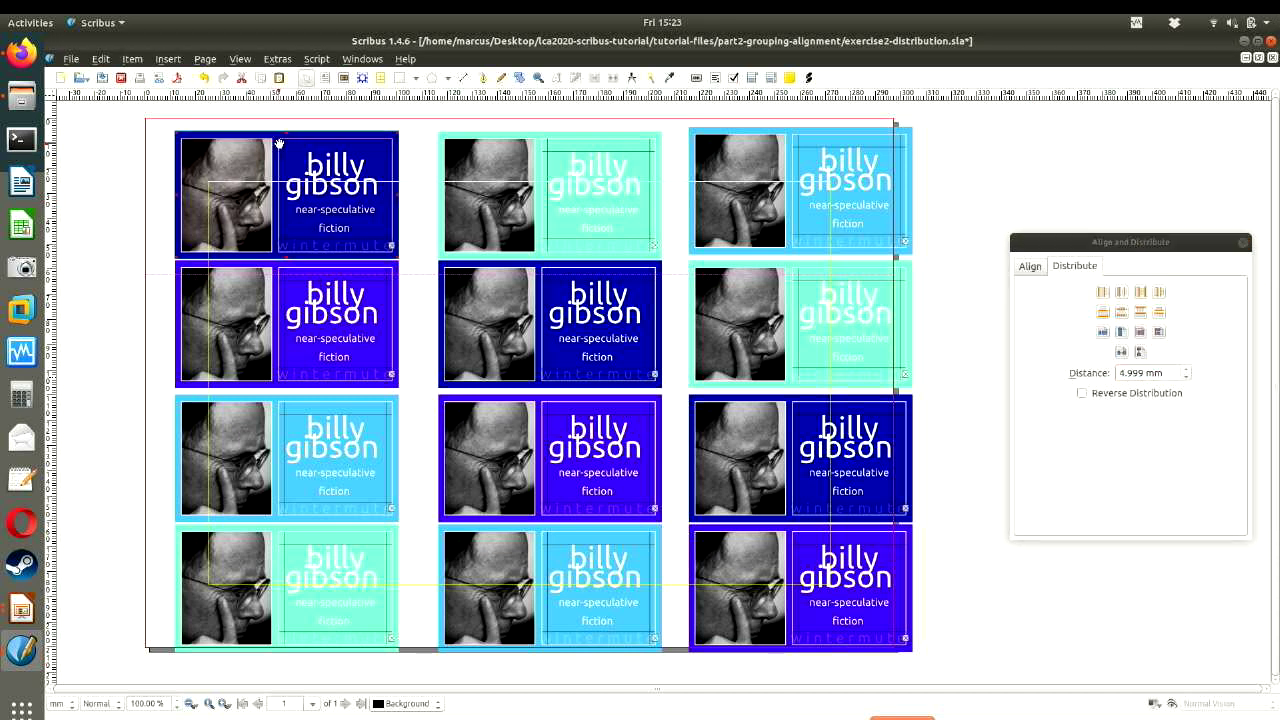
pyautogui.moveTo(502, 130); pyautogui.dragTo(534, 138)
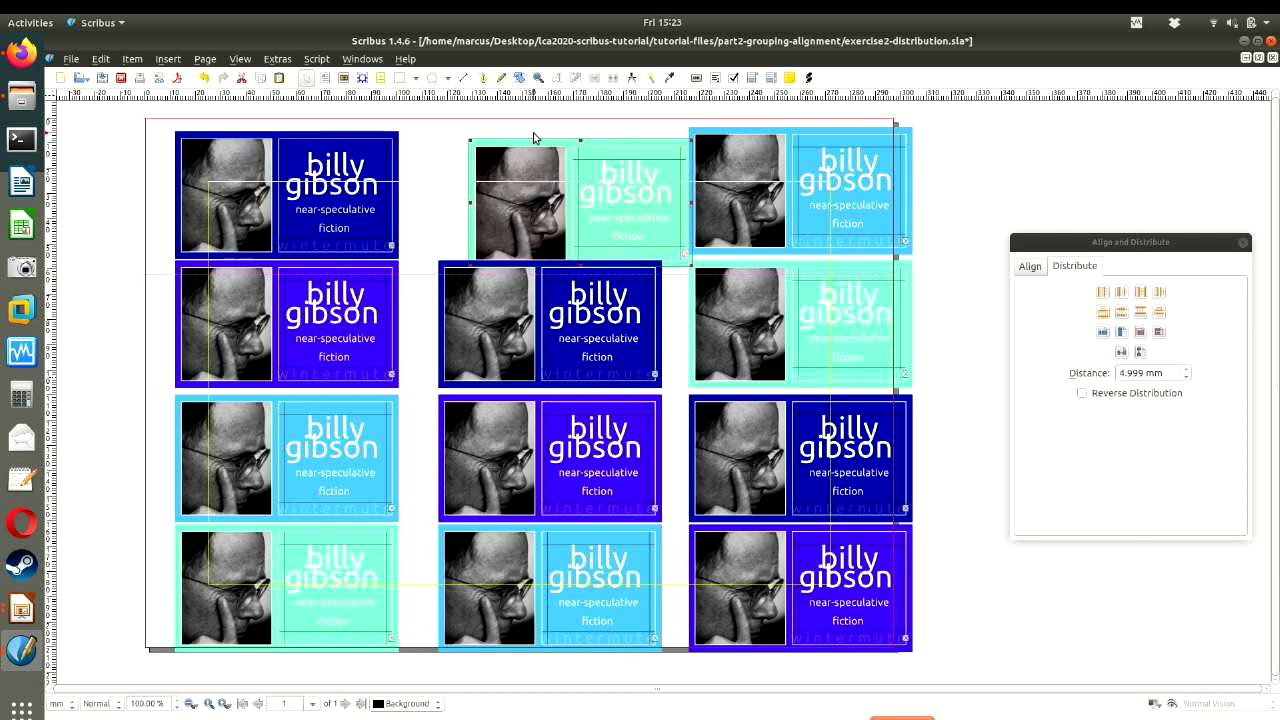
pyautogui.hotkey('ctrl', 'z')
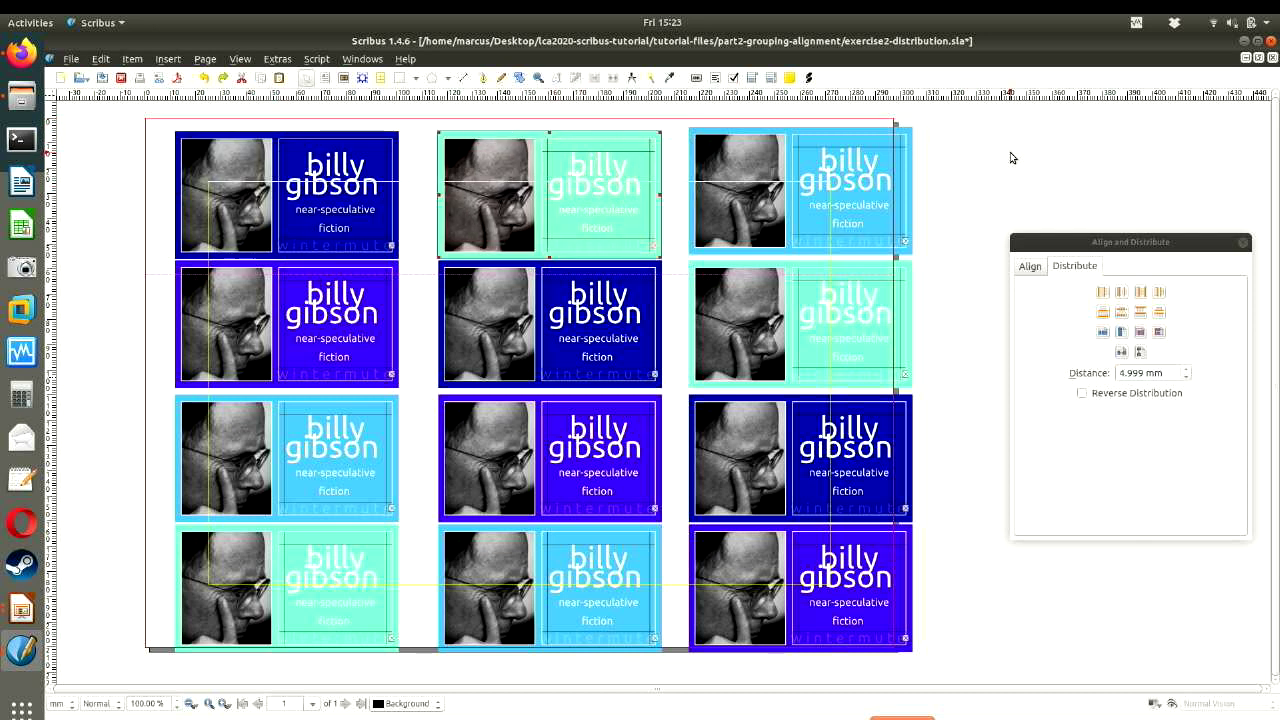
pyautogui.click(535, 145)
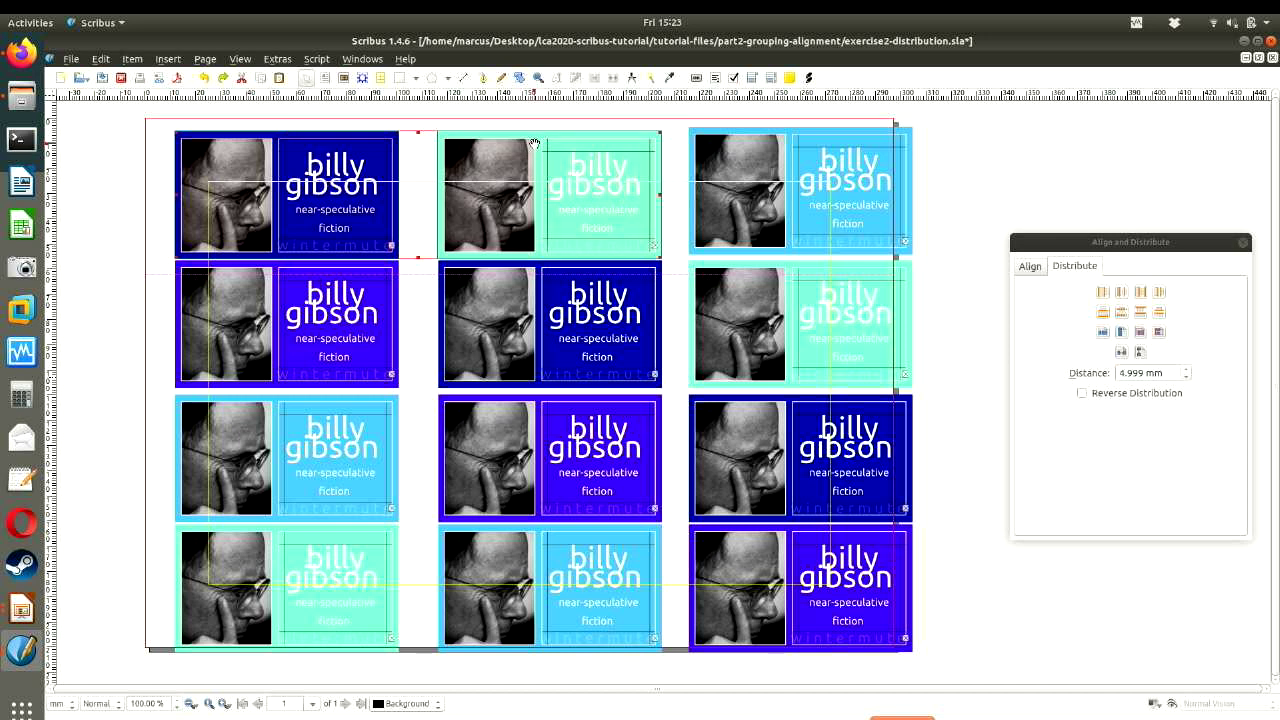
pyautogui.keyDown('shift'); pyautogui.click(817, 158); pyautogui.keyUp('shift')
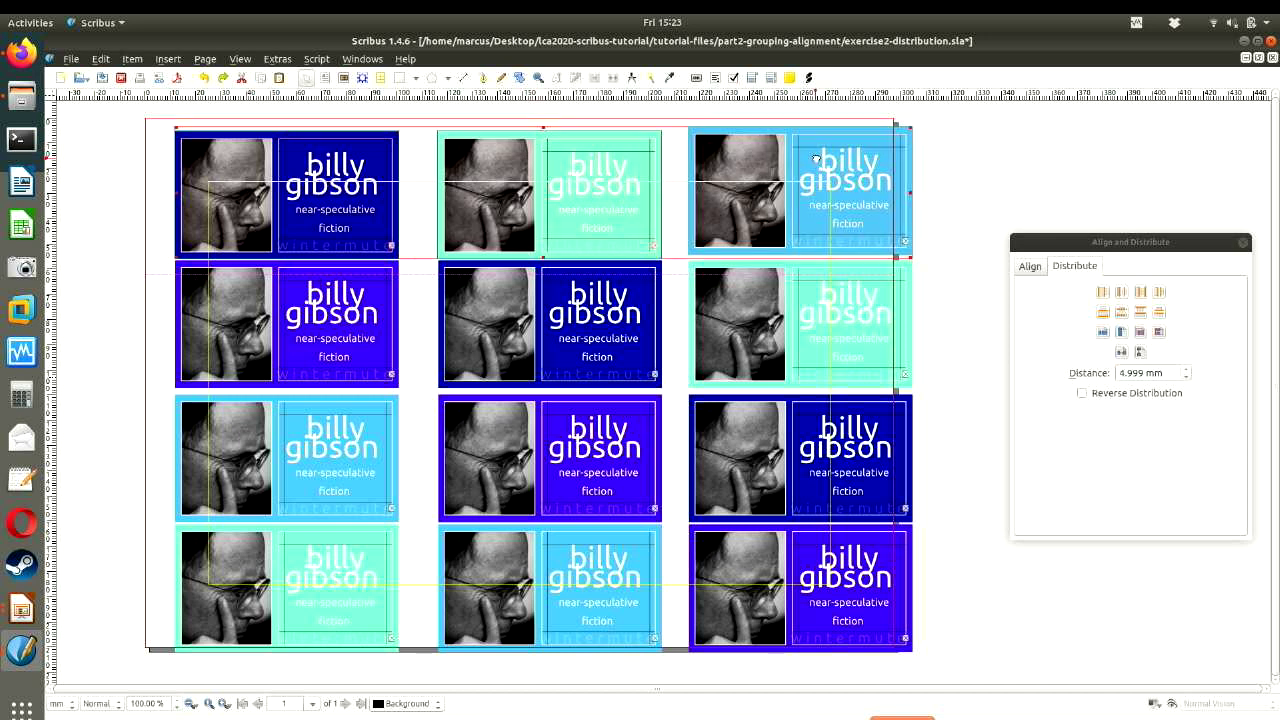
pyautogui.click(1122, 292)
pyautogui.click(950, 335)
# - Distribute the three cards in the second row evenly in the horizontal direction by their centers
pyautogui.click(321, 331)
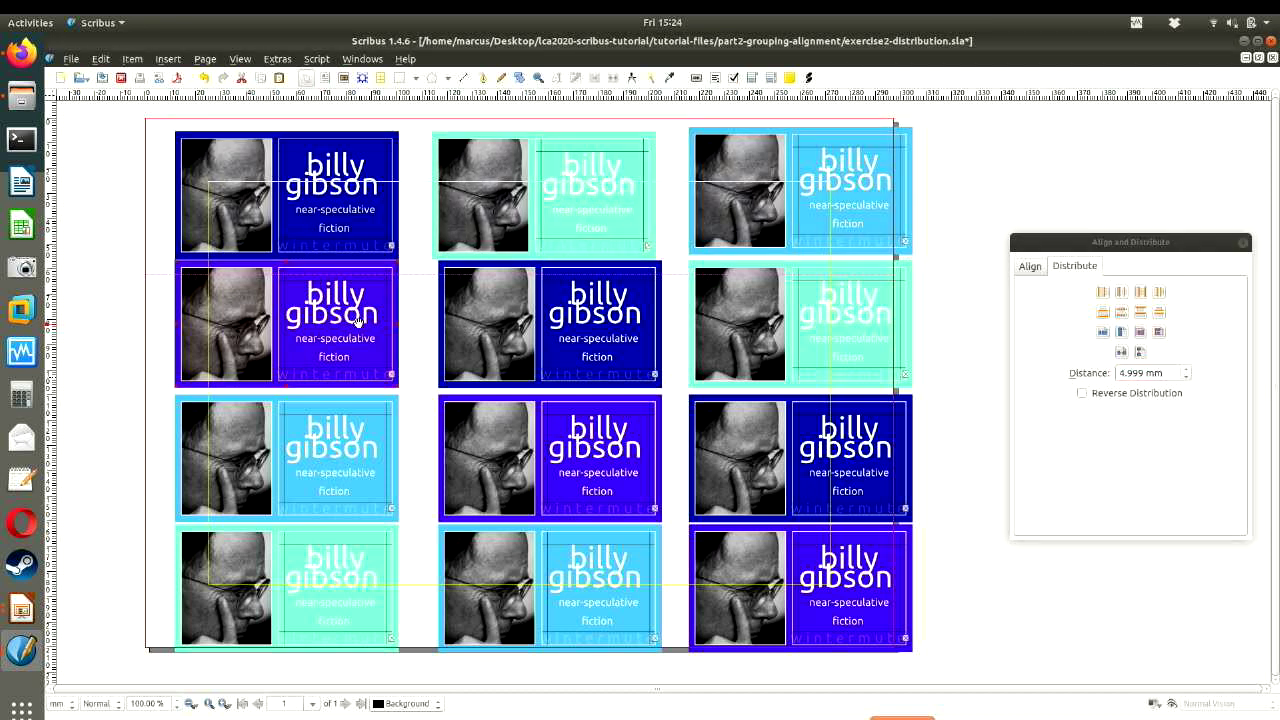
pyautogui.keyDown('shift'); pyautogui.click(610, 275); pyautogui.keyUp('shift')
pyautogui.keyDown('shift'); pyautogui.click(788, 270); pyautogui.keyUp('shift')
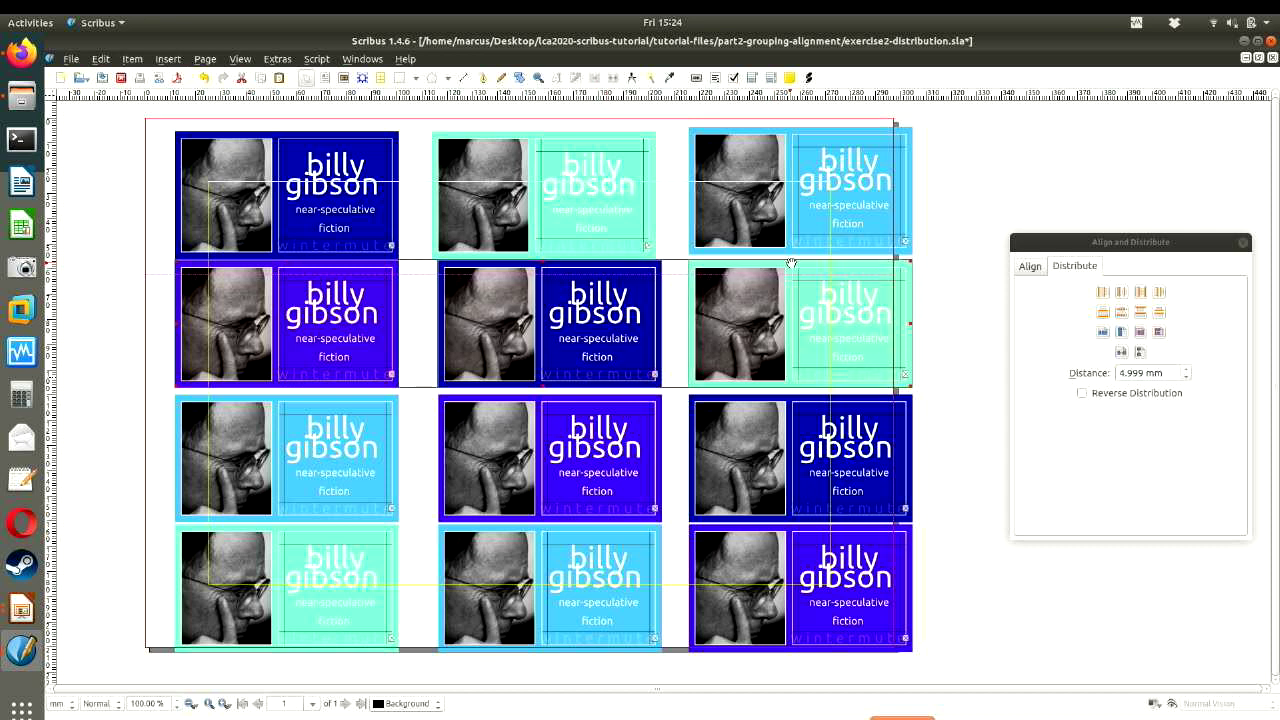
pyautogui.click(1122, 292)
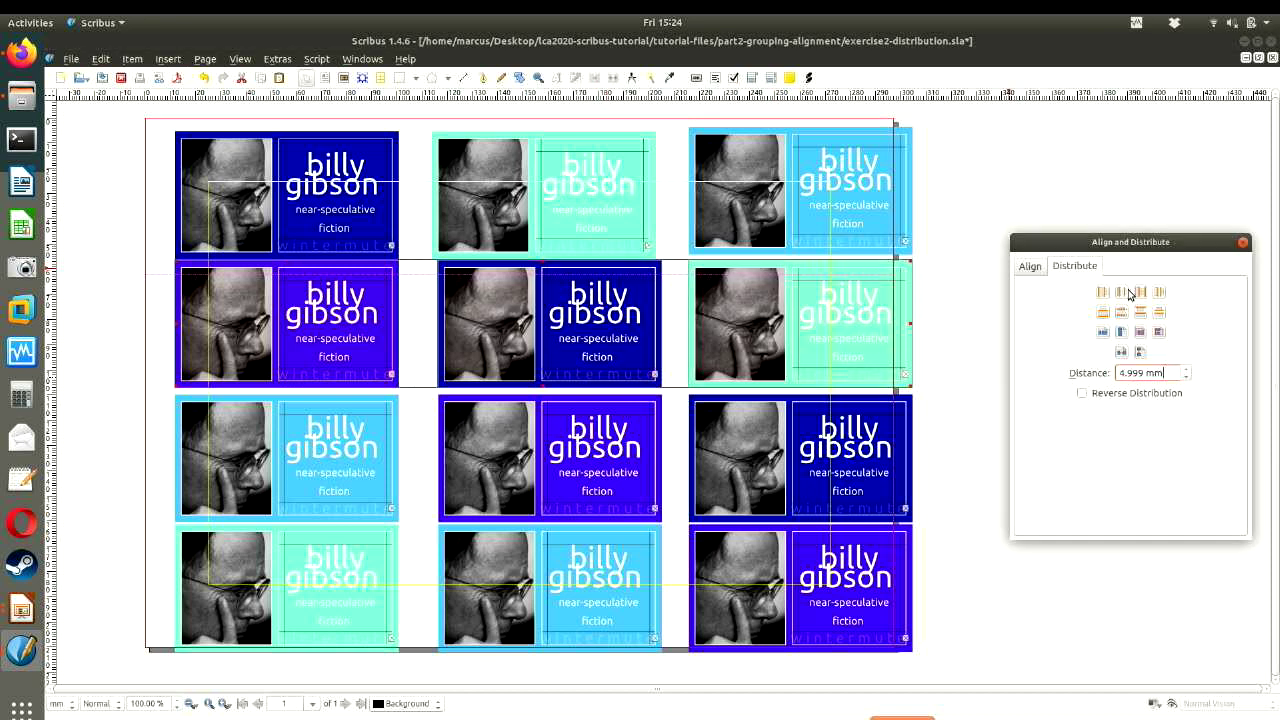
# - Distribute the three cards in the third row evenly in the horizontal direction by their centers
pyautogui.click(303, 400)
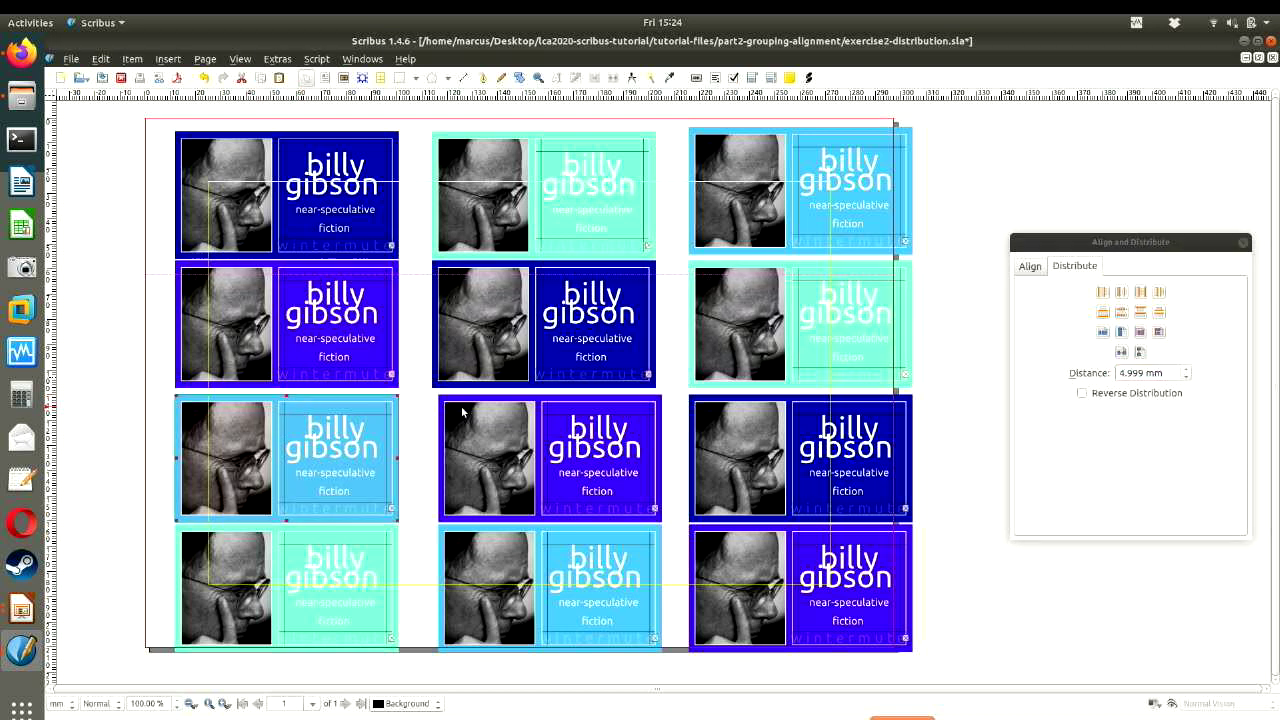
pyautogui.keyDown('shift'); pyautogui.click(581, 397); pyautogui.keyUp('shift')
pyautogui.keyDown('shift'); pyautogui.click(812, 398); pyautogui.keyUp('shift')
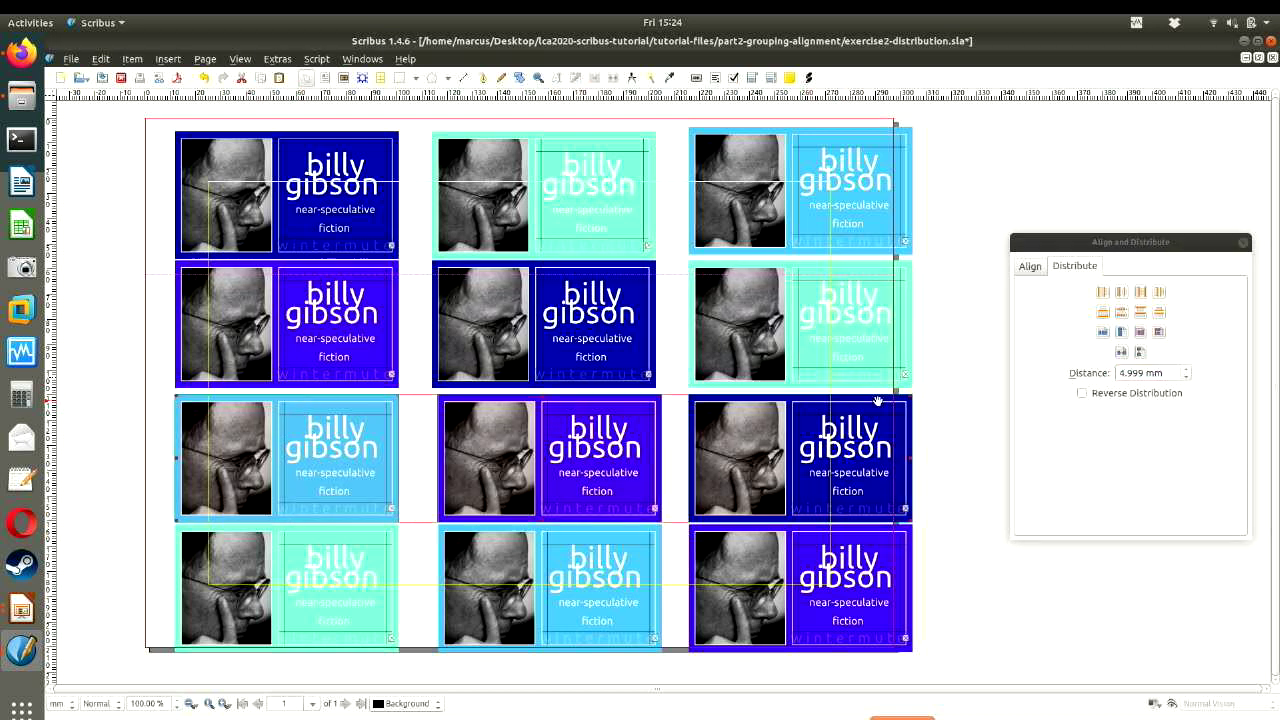
pyautogui.click(1122, 292)
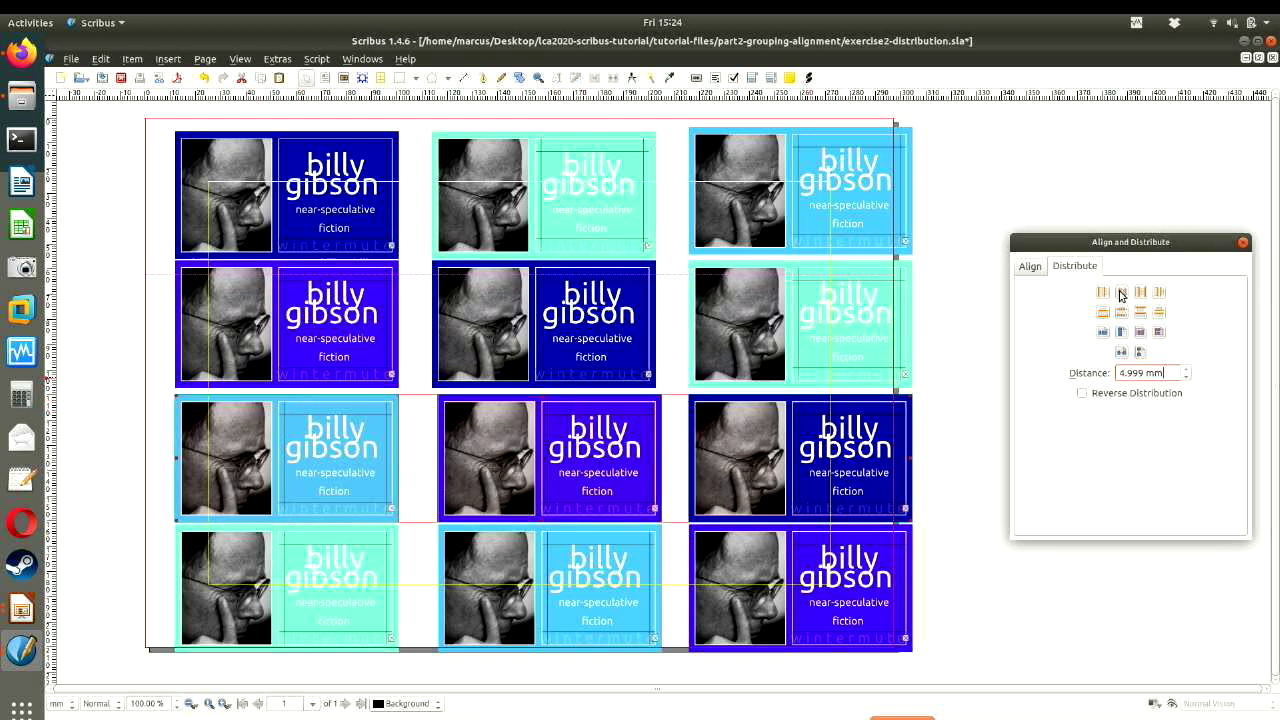
# - Distribute the three cards in the bottom row evenly in the horizontal direction and clear the selection
pyautogui.click(311, 527)
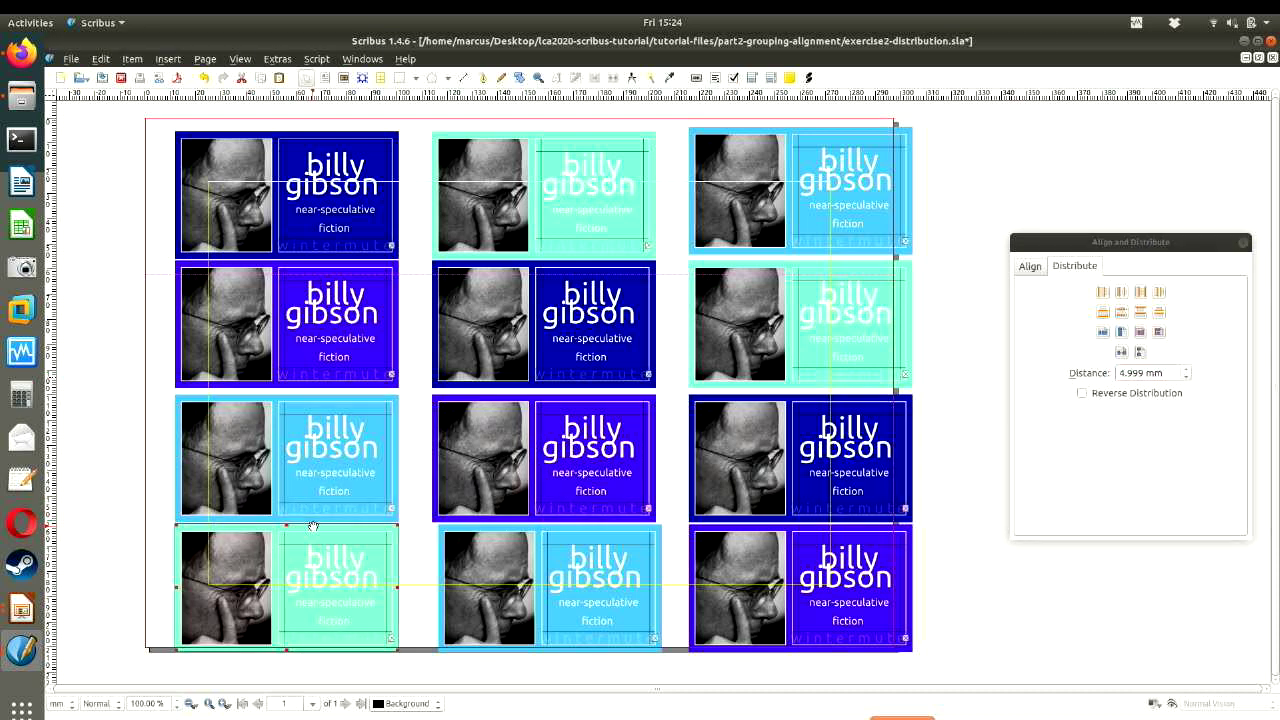
pyautogui.keyDown('shift'); pyautogui.click(568, 528); pyautogui.keyUp('shift')
pyautogui.keyDown('shift'); pyautogui.click(803, 528); pyautogui.keyUp('shift')
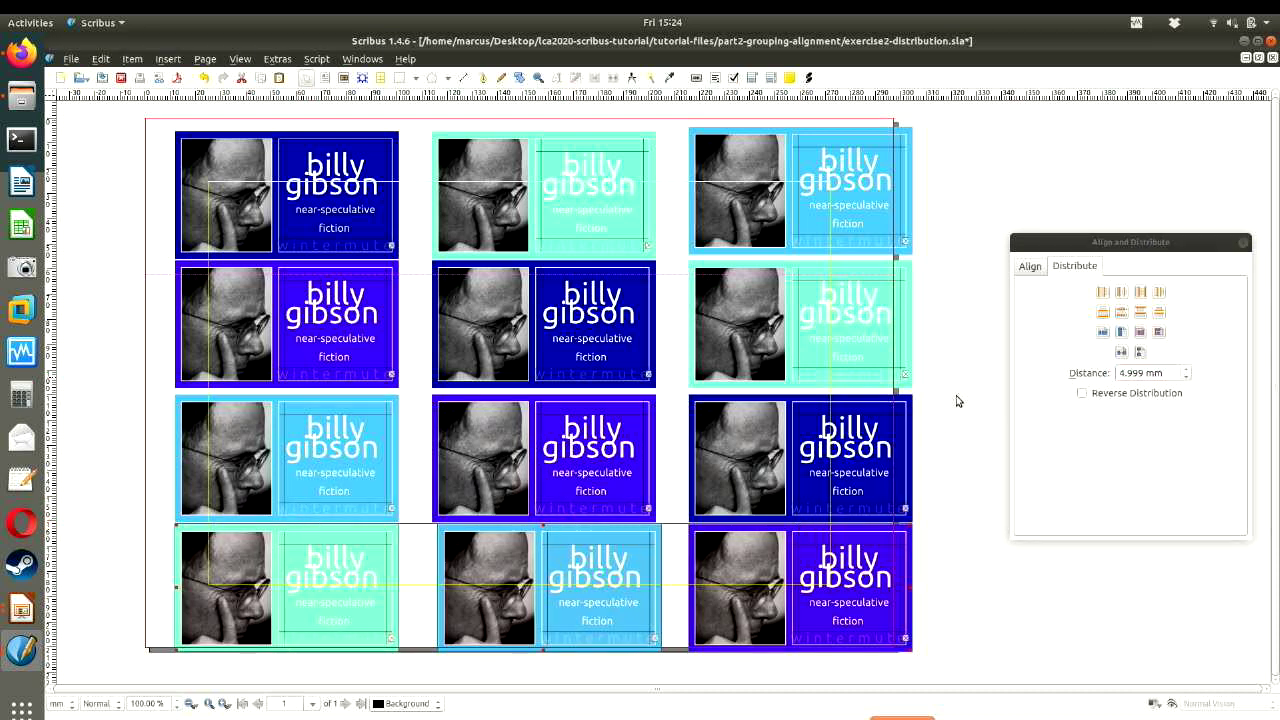
pyautogui.click(1136, 296)
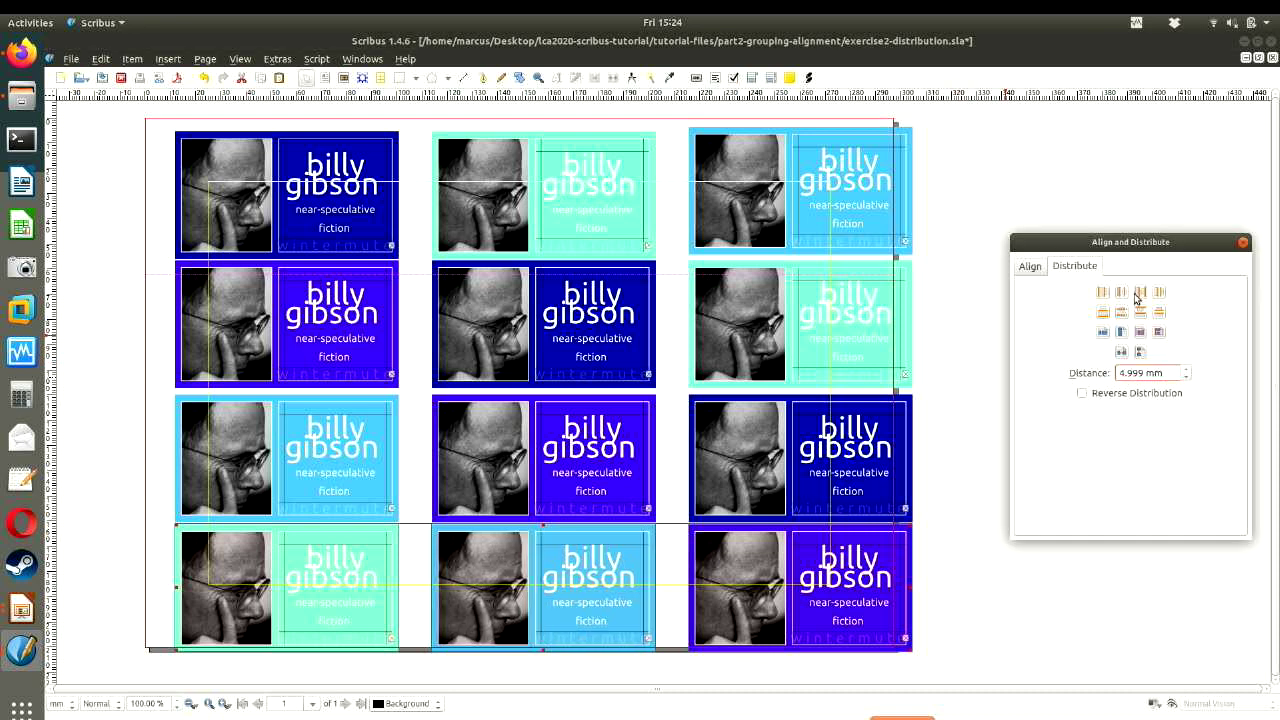
pyautogui.click(994, 660)
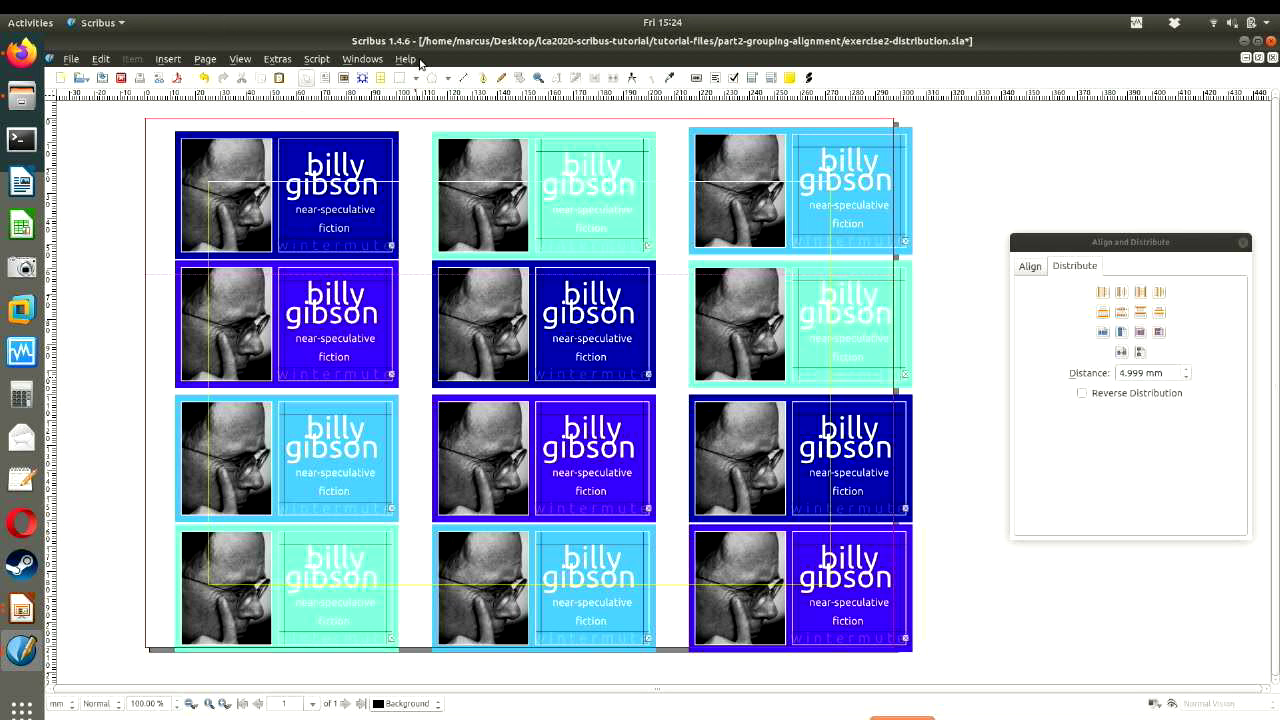
# - Group the three cards in the top row, undoing any accidental shift of the cards
pyautogui.click(314, 158)
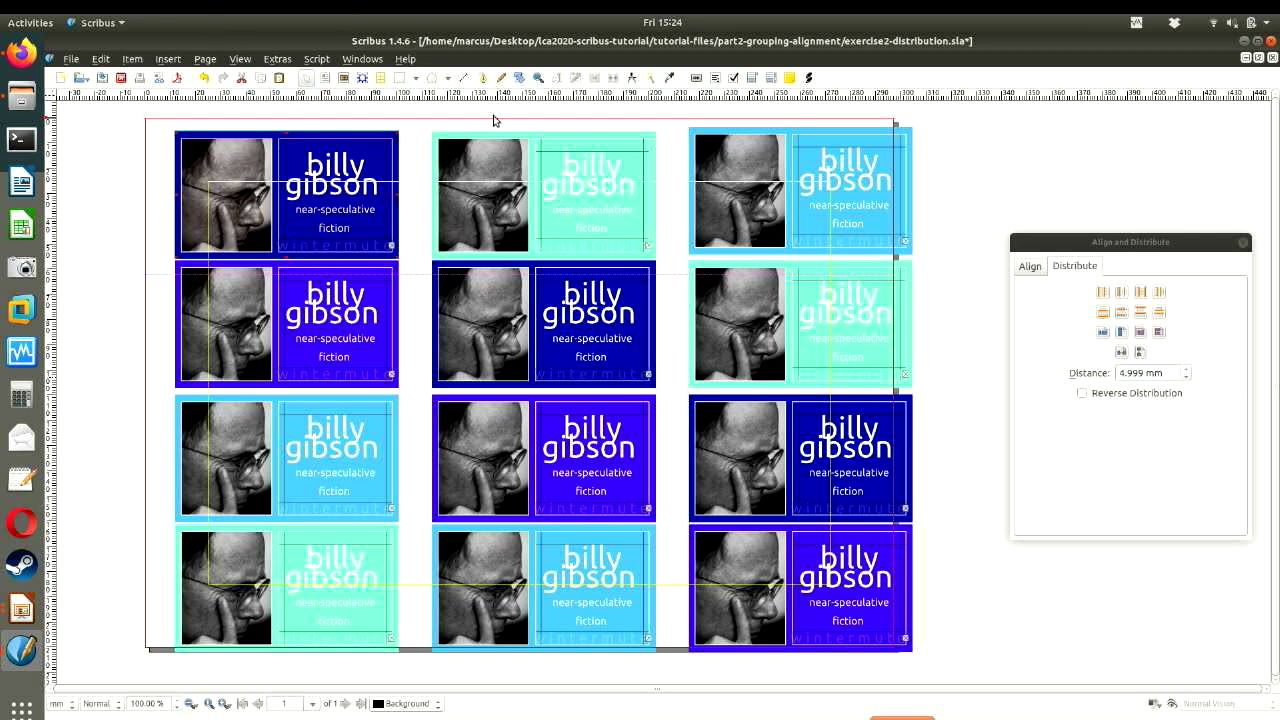
pyautogui.keyDown('shift'); pyautogui.click(580, 140); pyautogui.keyUp('shift')
pyautogui.moveTo(580, 140); pyautogui.dragTo(584, 140)
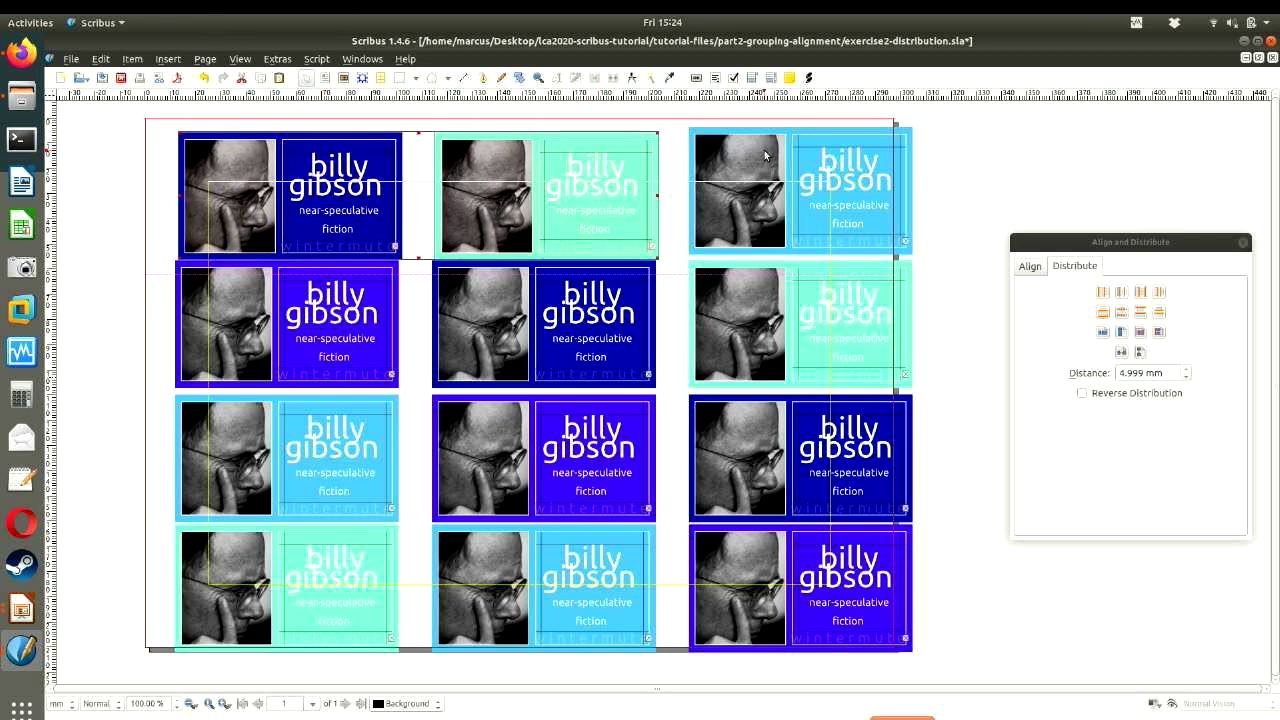
pyautogui.hotkey('ctrl', 'z')
pyautogui.keyDown('shift'); pyautogui.click(768, 130); pyautogui.keyUp('shift')
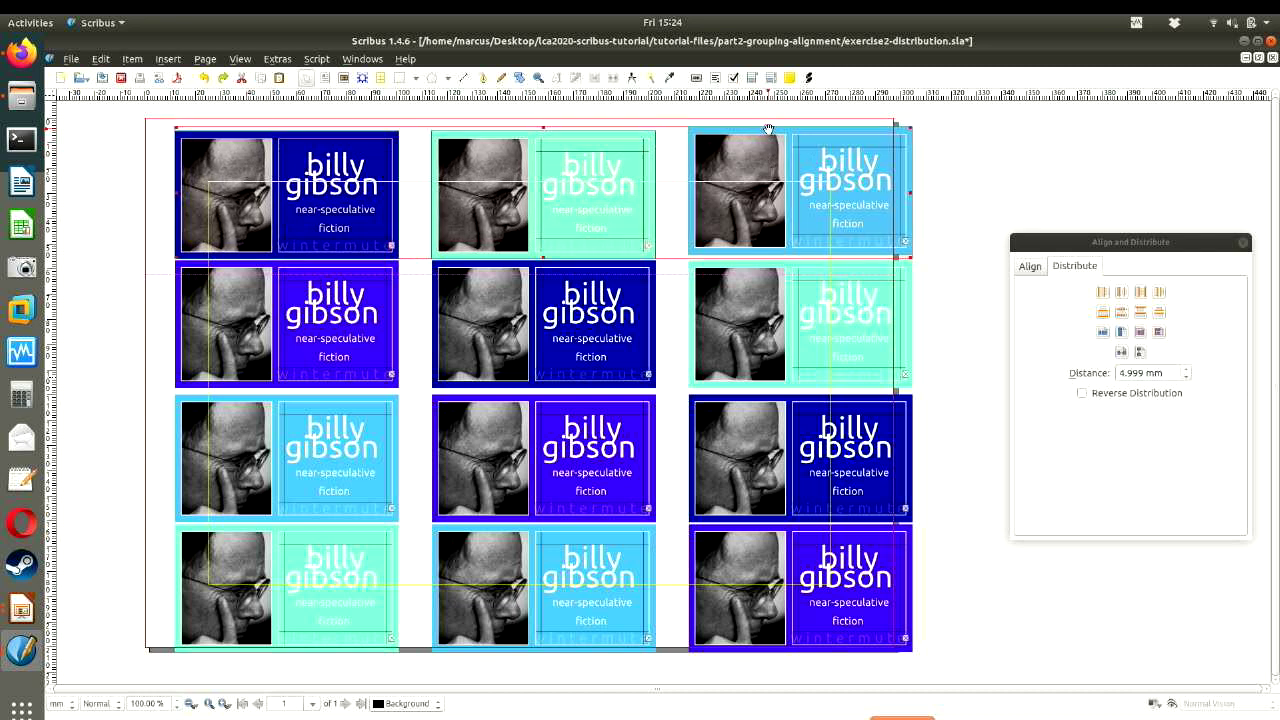
# - Group the three cards of the second row, and group the three cards of the third row separately
pyautogui.click(334, 270)
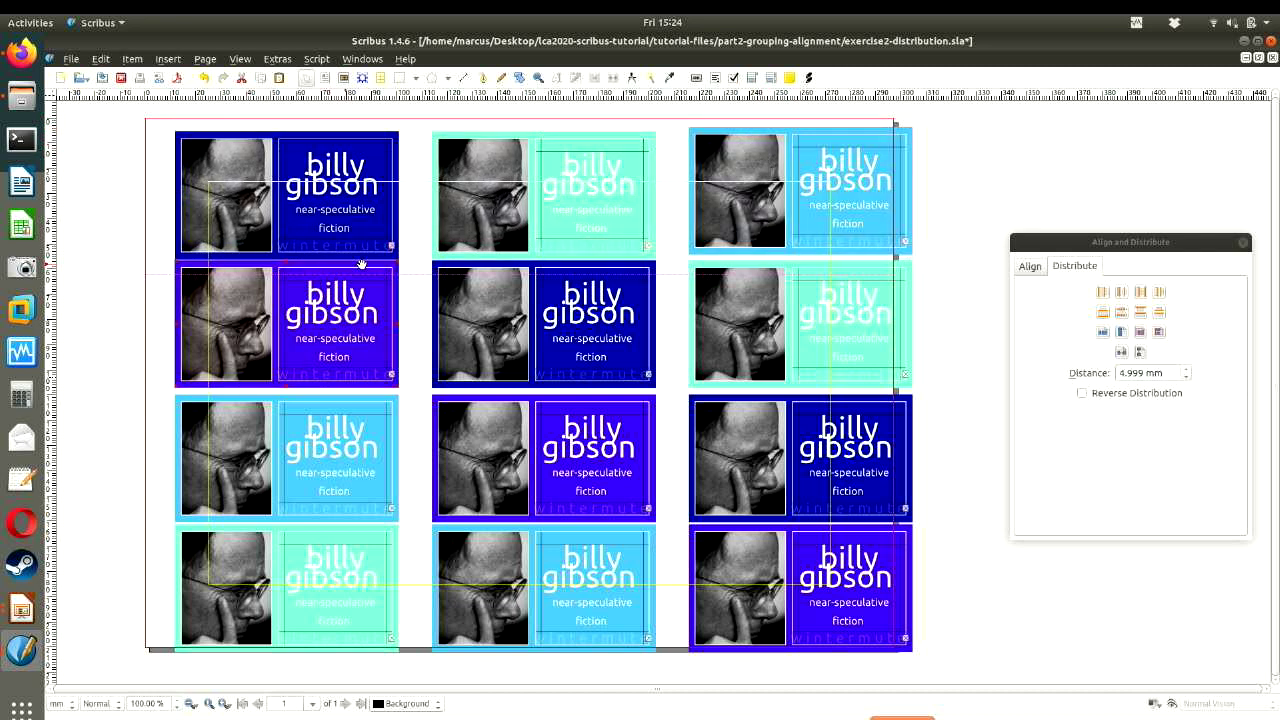
pyautogui.keyDown('shift'); pyautogui.click(803, 268); pyautogui.keyUp('shift')
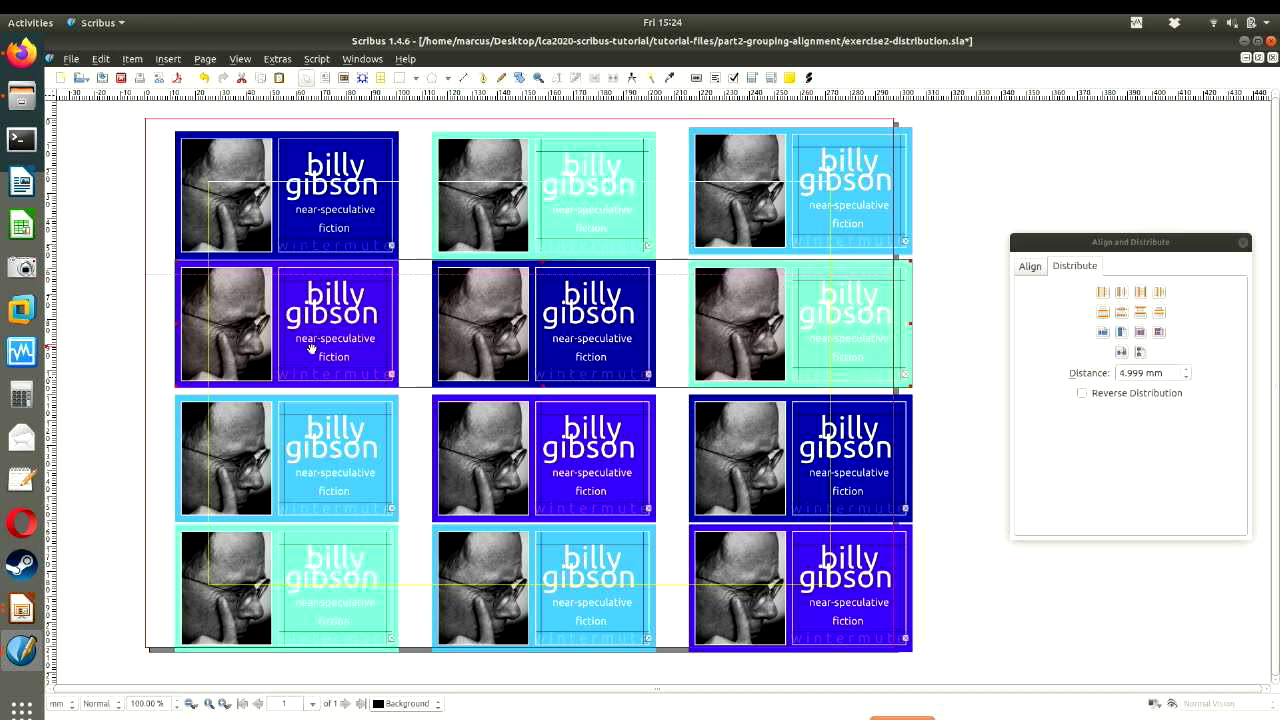
pyautogui.click(317, 397)
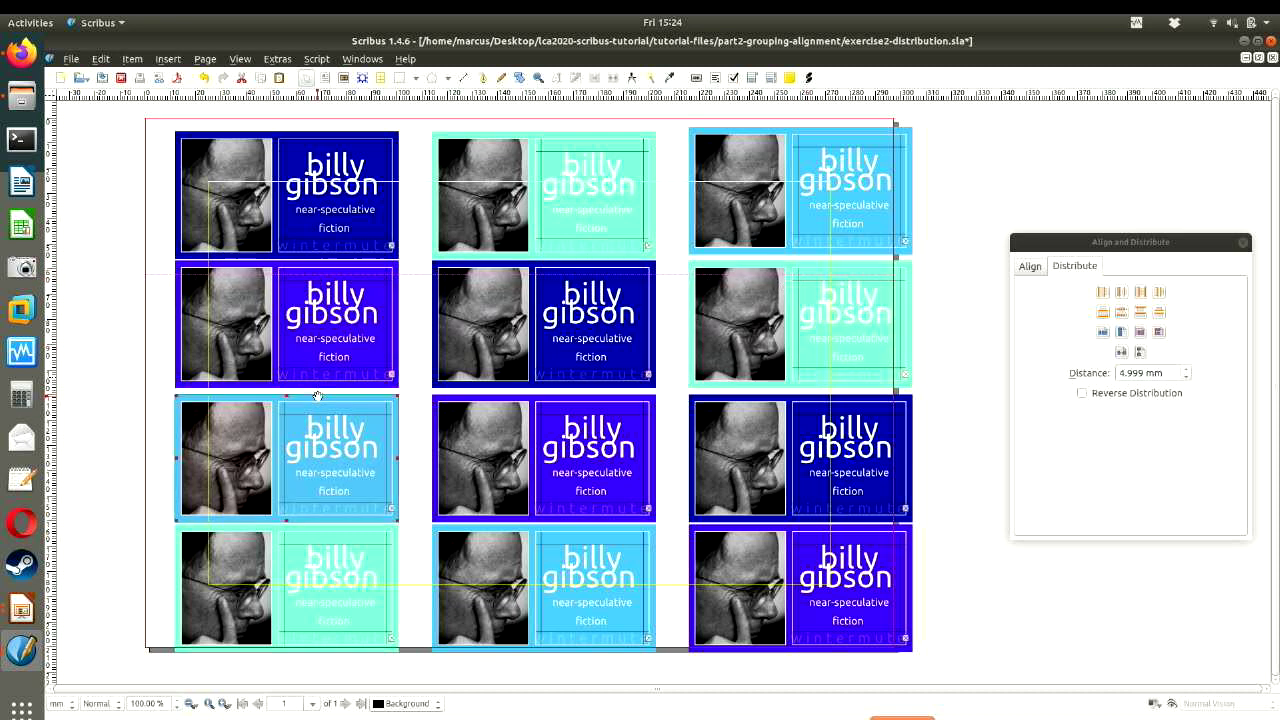
pyautogui.keyDown('shift'); pyautogui.click(556, 403); pyautogui.keyUp('shift')
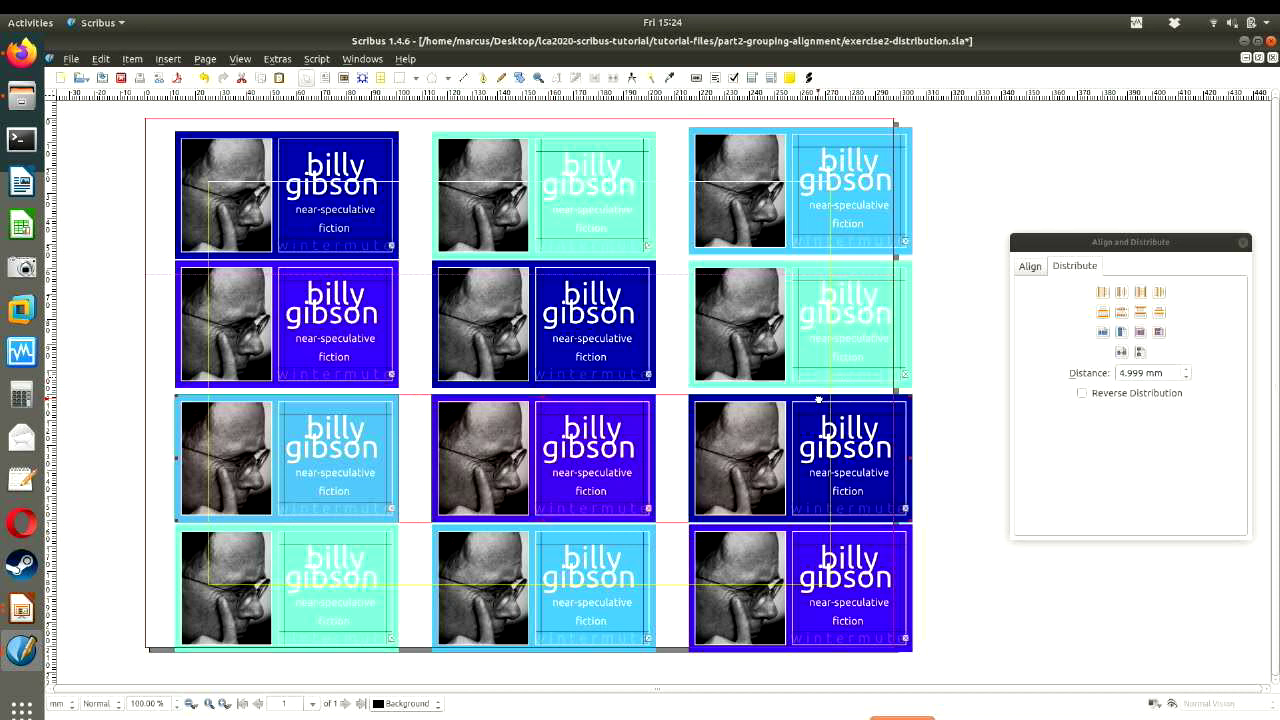
pyautogui.keyDown('shift'); pyautogui.click(818, 400); pyautogui.keyUp('shift')
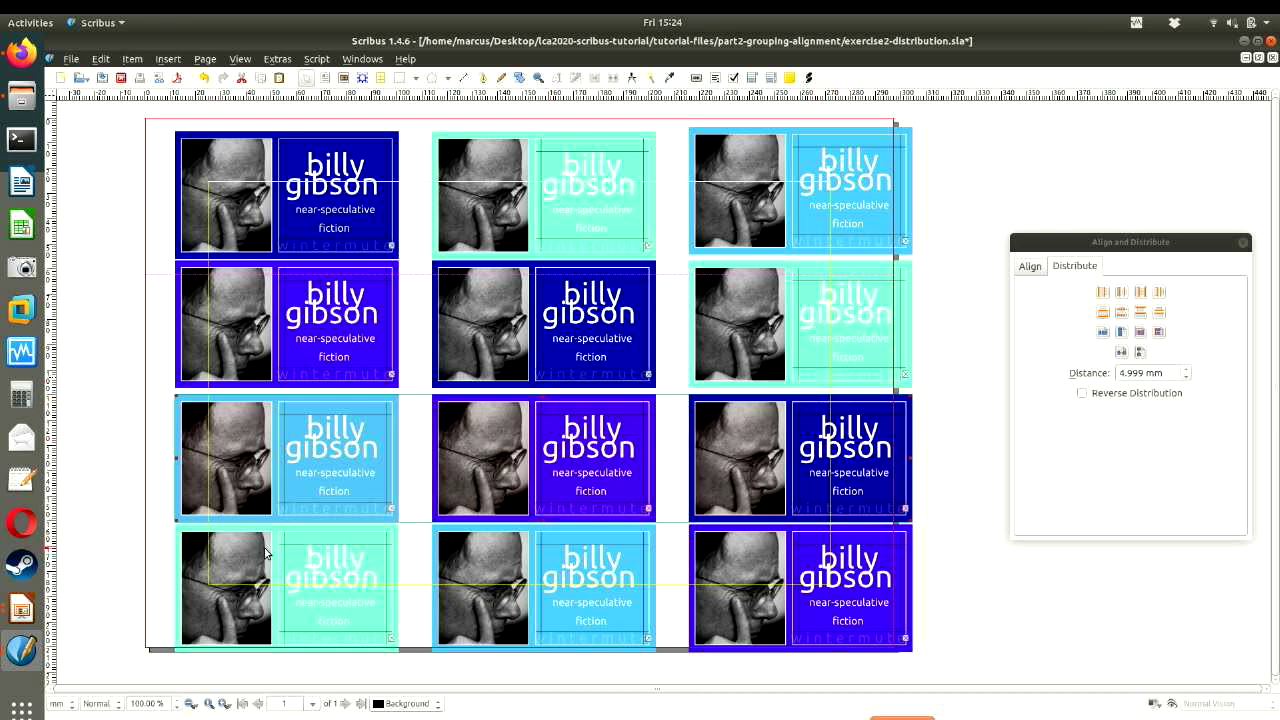
# - Group the three cards in the bottom row
pyautogui.click(330, 532)
pyautogui.keyDown('shift'); pyautogui.click(510, 533); pyautogui.keyUp('shift')
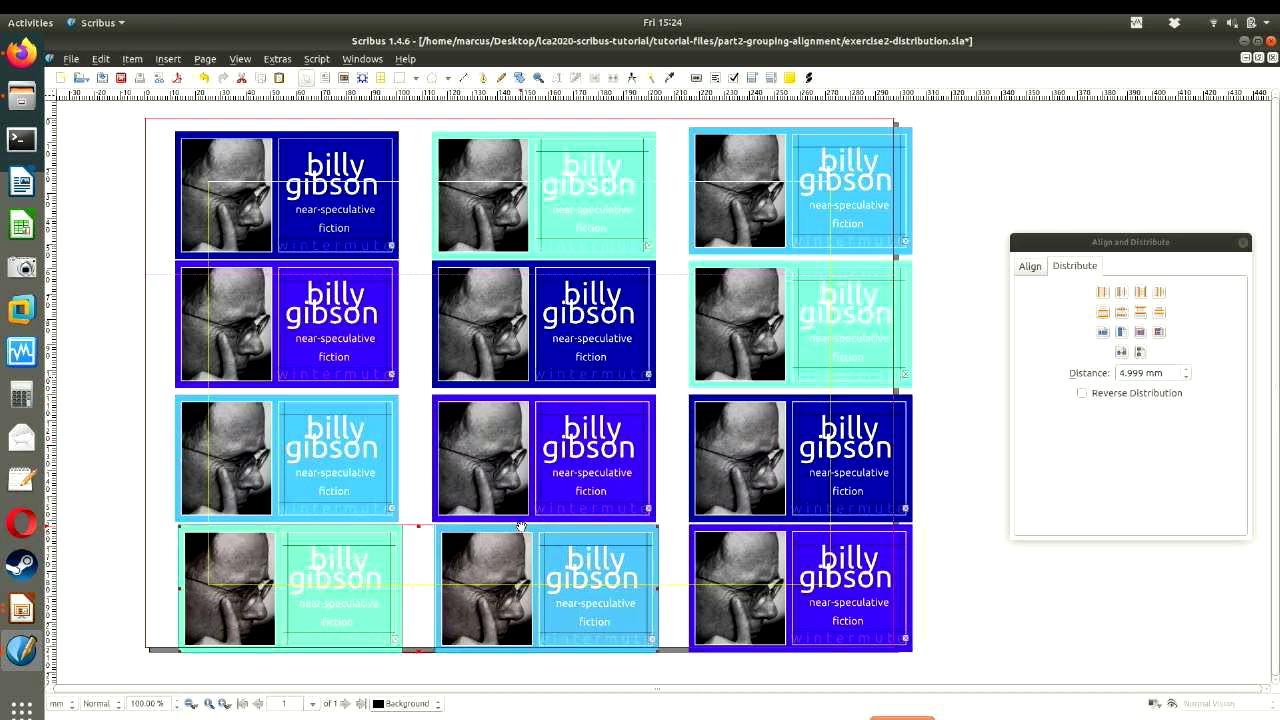
pyautogui.moveTo(510, 533); pyautogui.dragTo(514, 533)
pyautogui.keyDown('shift'); pyautogui.click(765, 530); pyautogui.keyUp('shift')
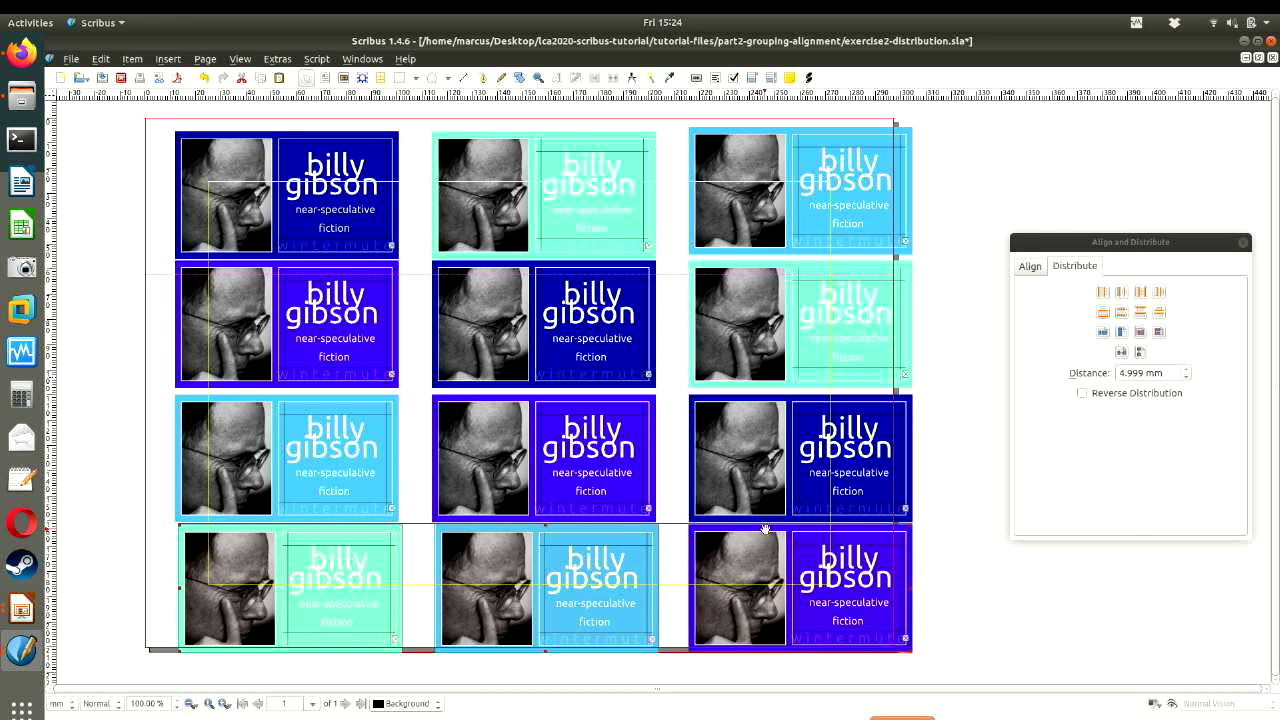
# - Try moving the bottom row and the third row as whole units, and undo both moves
pyautogui.moveTo(569, 614); pyautogui.dragTo(497, 663)
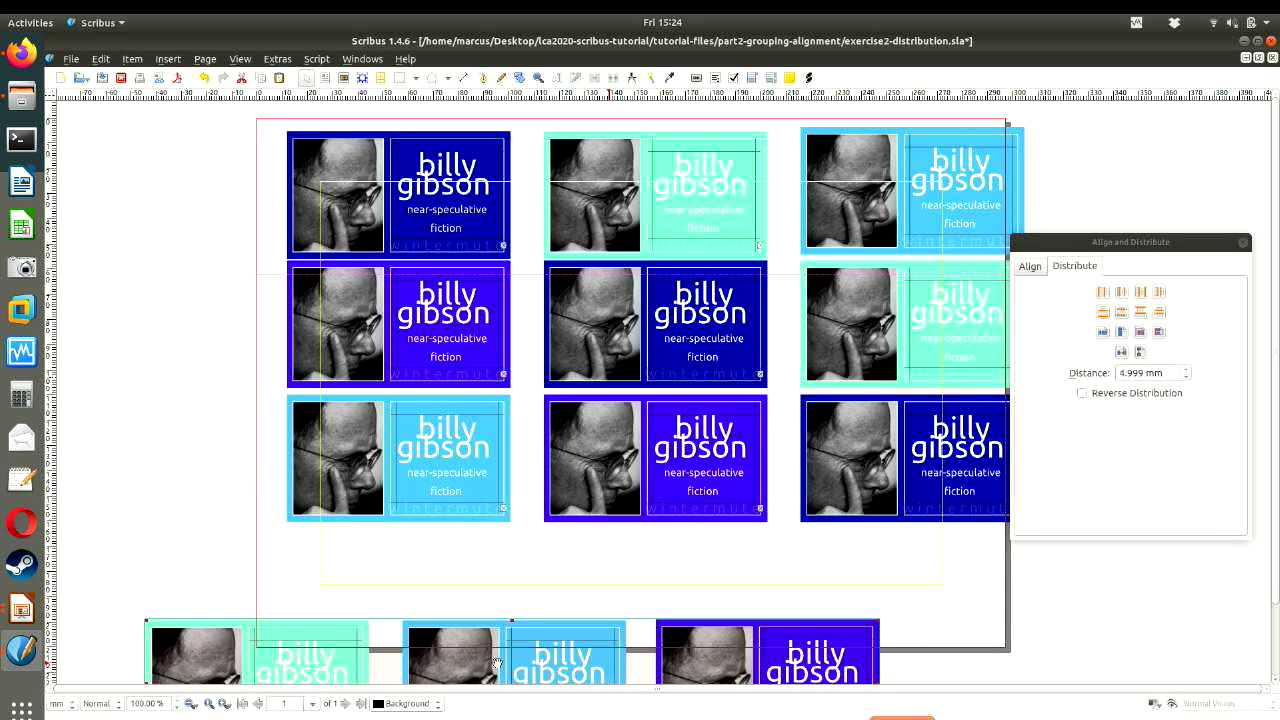
pyautogui.hotkey('ctrl', 'z')
pyautogui.moveTo(405, 450); pyautogui.dragTo(203, 441)
pyautogui.click(540, 393)
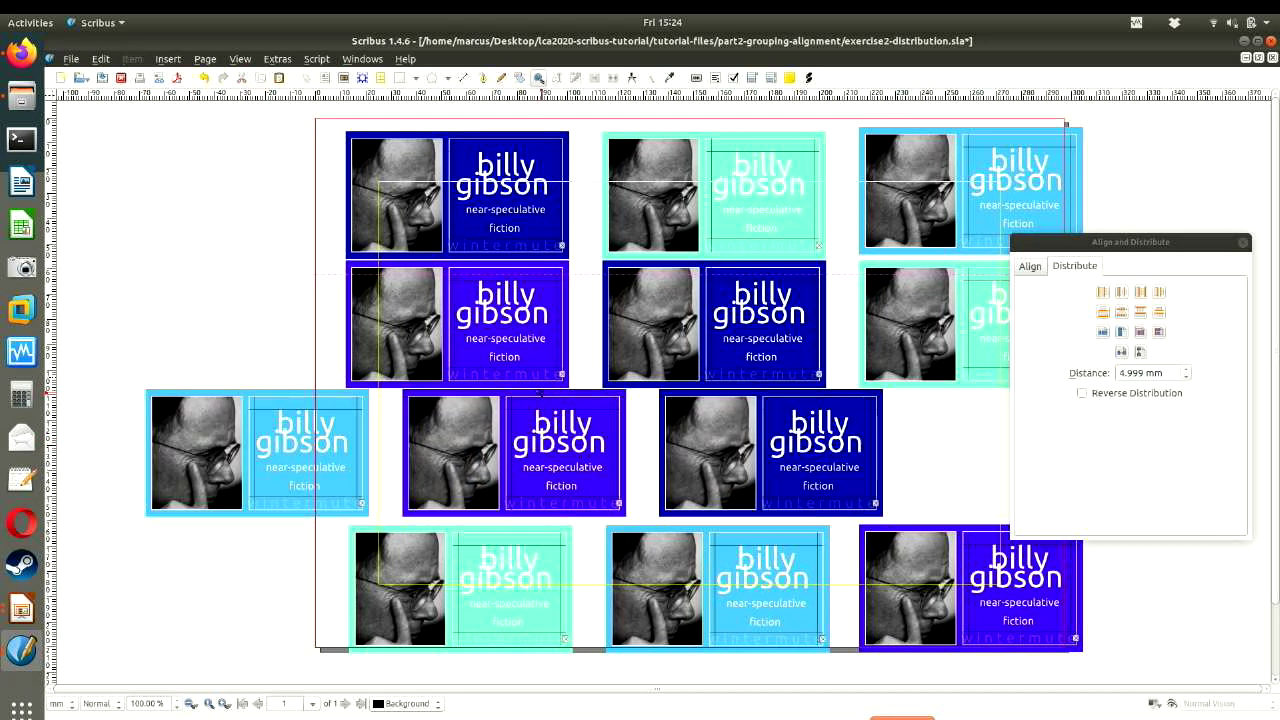
pyautogui.hotkey('ctrl', 'z')
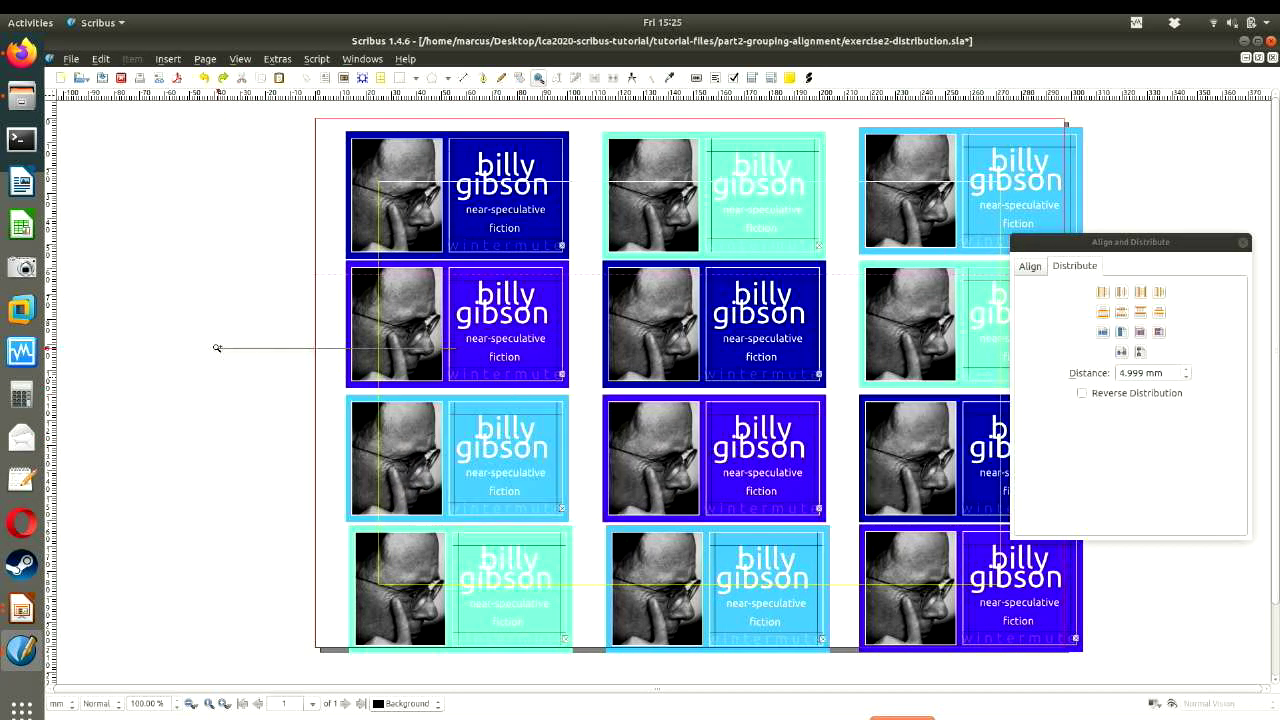
# - Fit the page to the window height and move the Align and Distribute dialog clear of the cards
pyautogui.moveTo(217, 347); pyautogui.dragTo(216, 347)
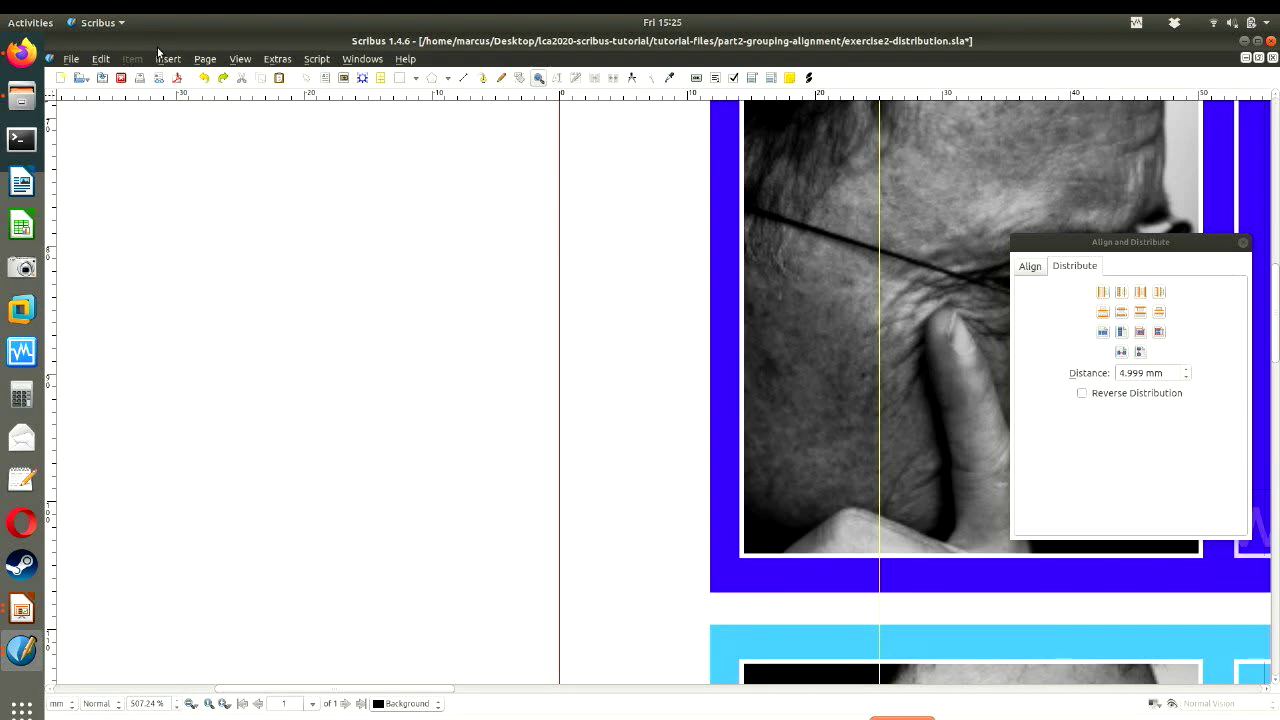
pyautogui.click(240, 58)
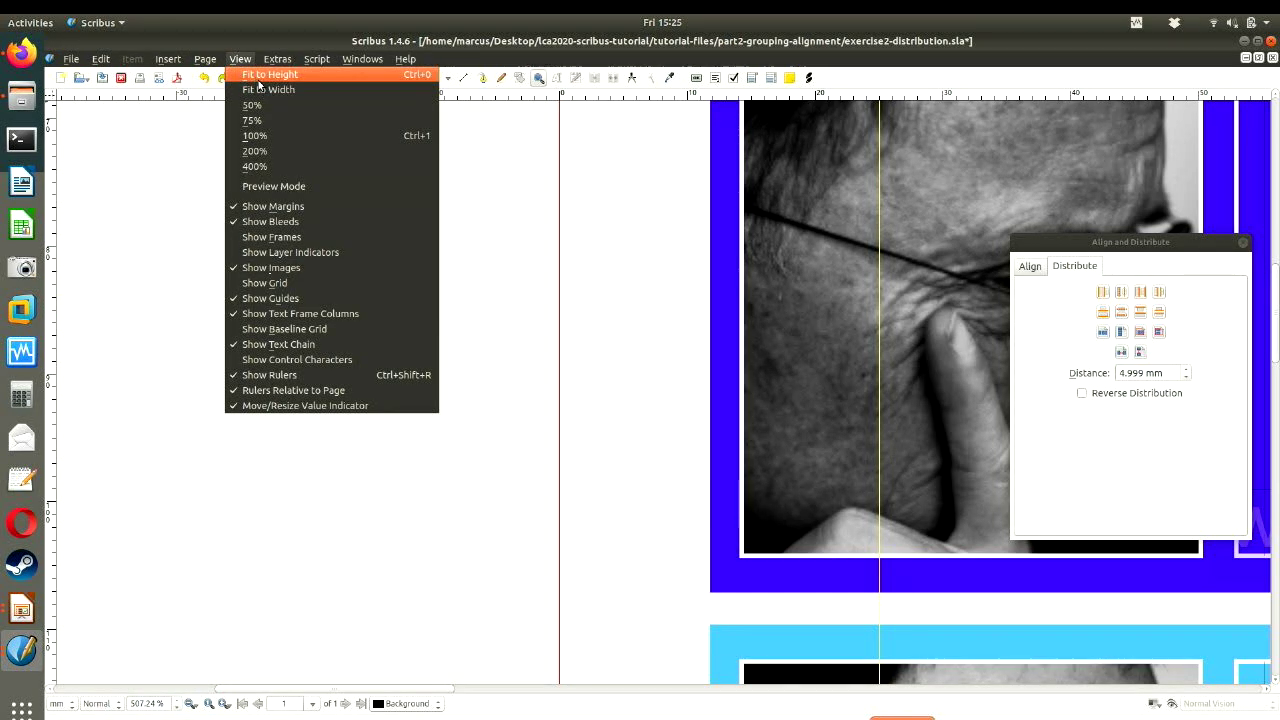
pyautogui.click(262, 76)
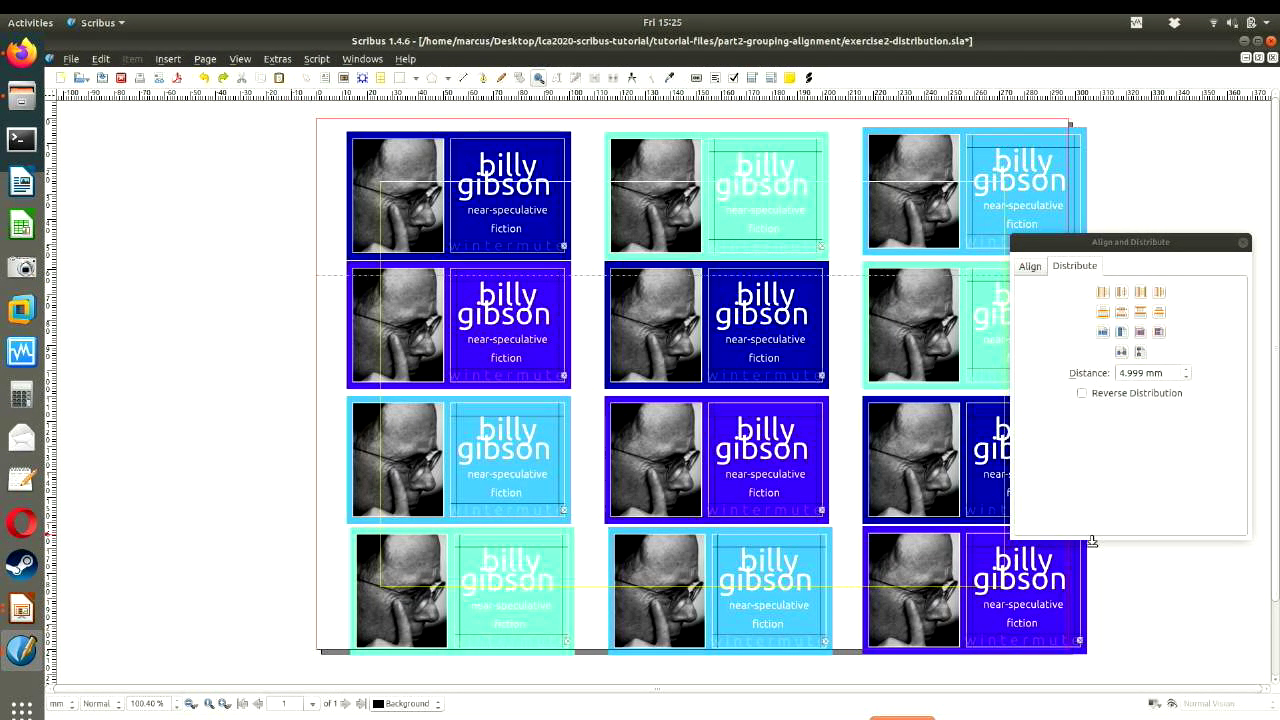
pyautogui.moveTo(1058, 244); pyautogui.dragTo(70, 420)
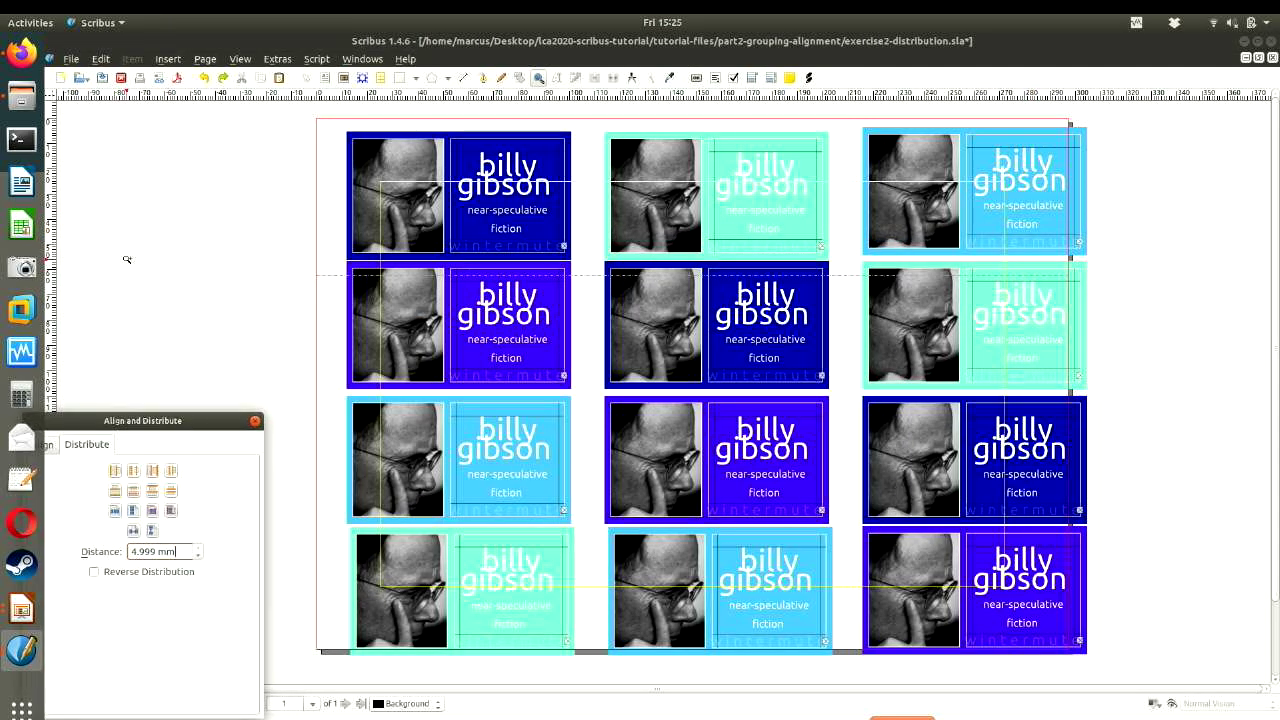
pyautogui.click(127, 259)
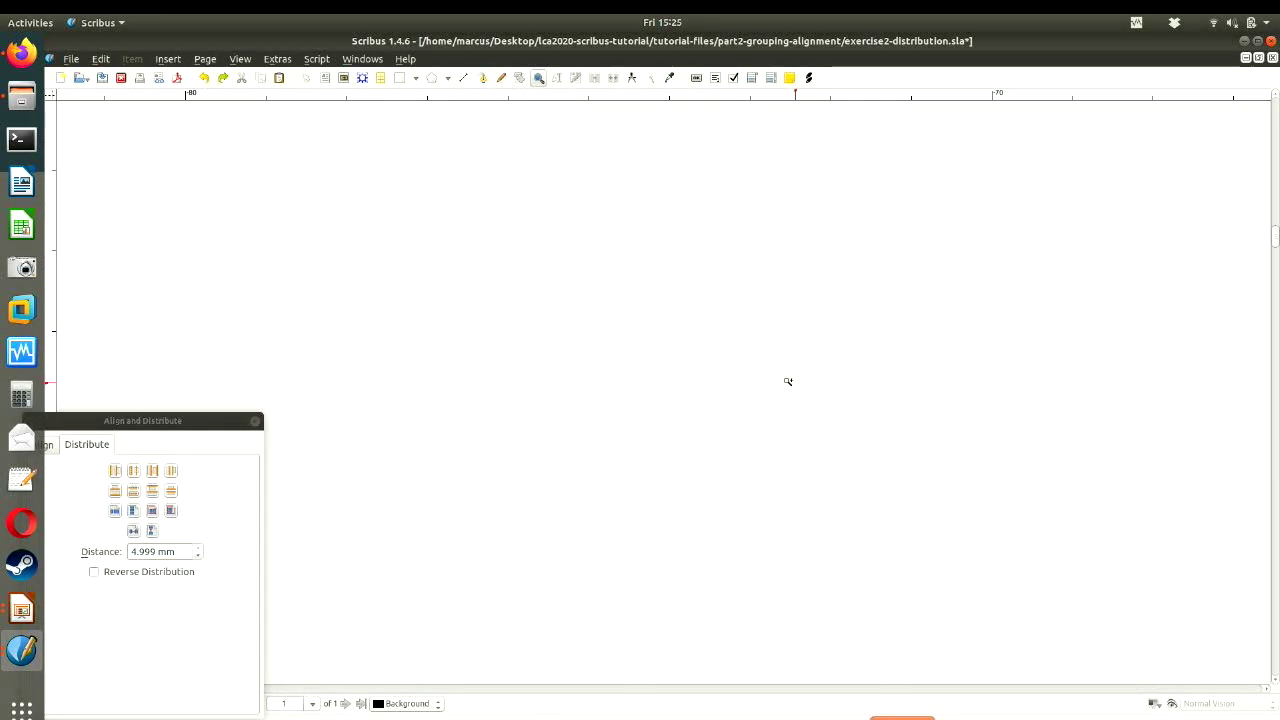
# - Fit the whole page back into view so that all twelve cards are visible
pyautogui.click(240, 59)
pyautogui.click(285, 73)
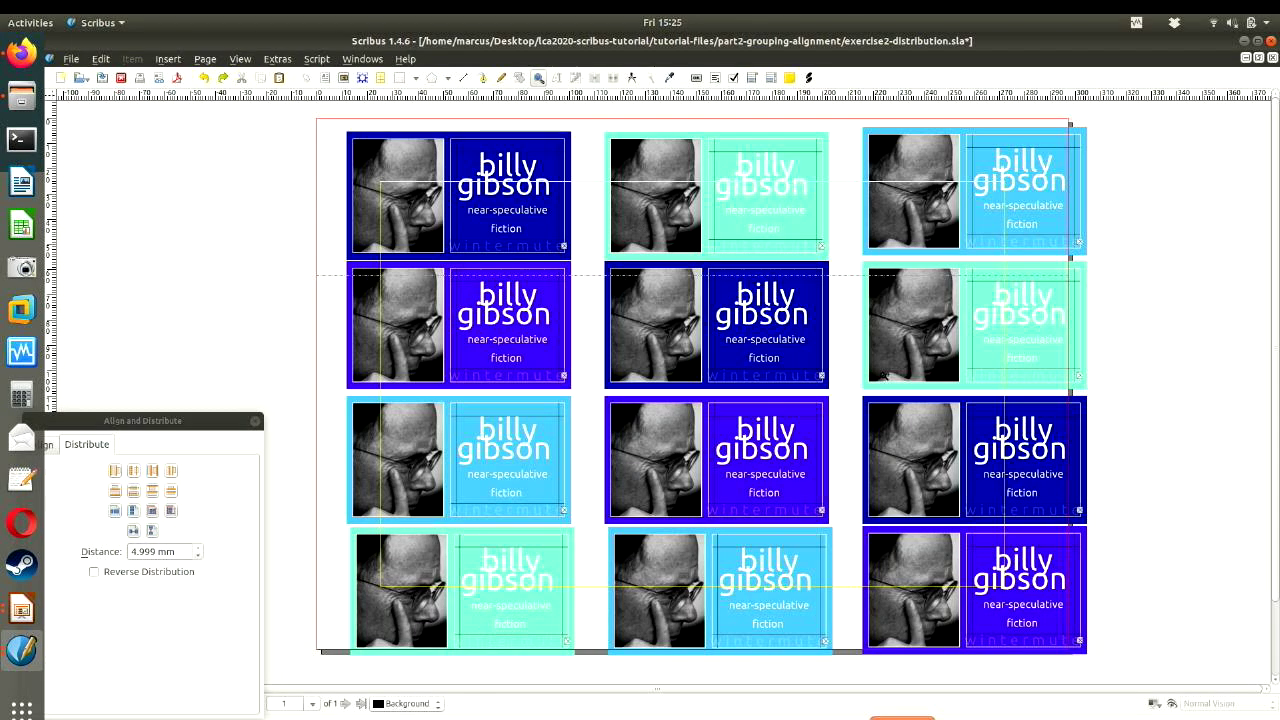
pyautogui.click(1180, 397)
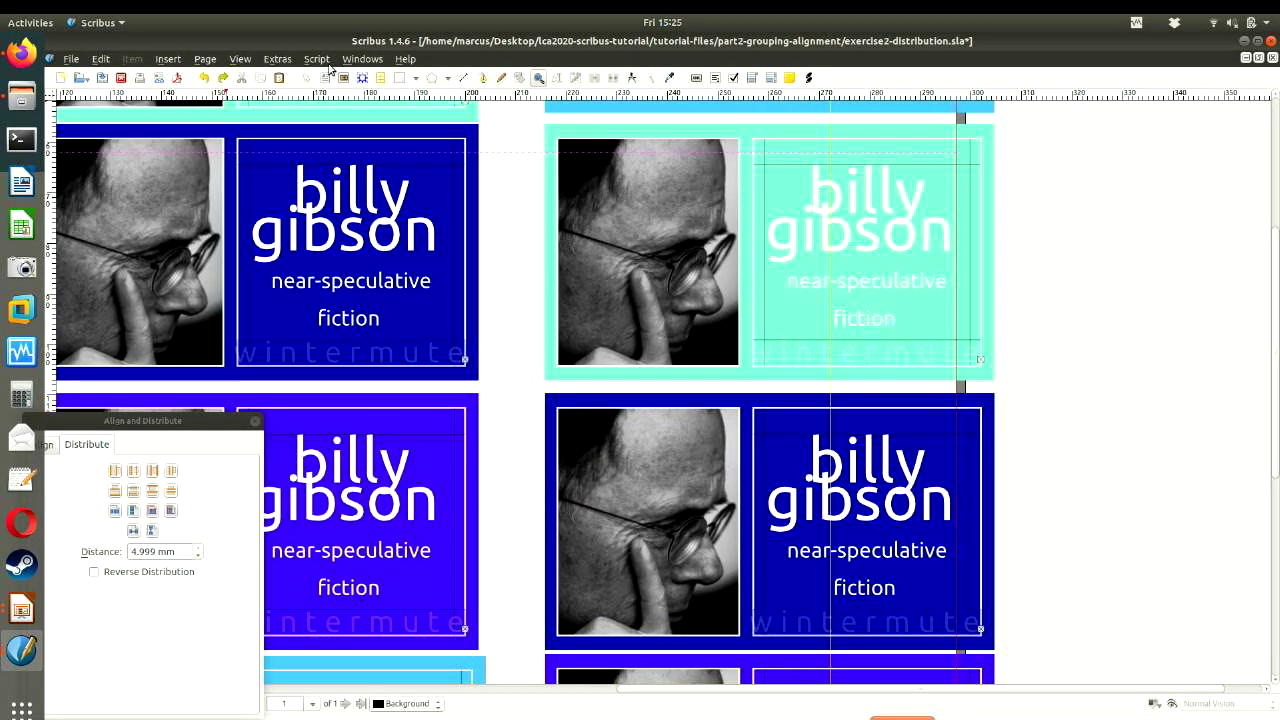
pyautogui.click(240, 59)
pyautogui.click(300, 77)
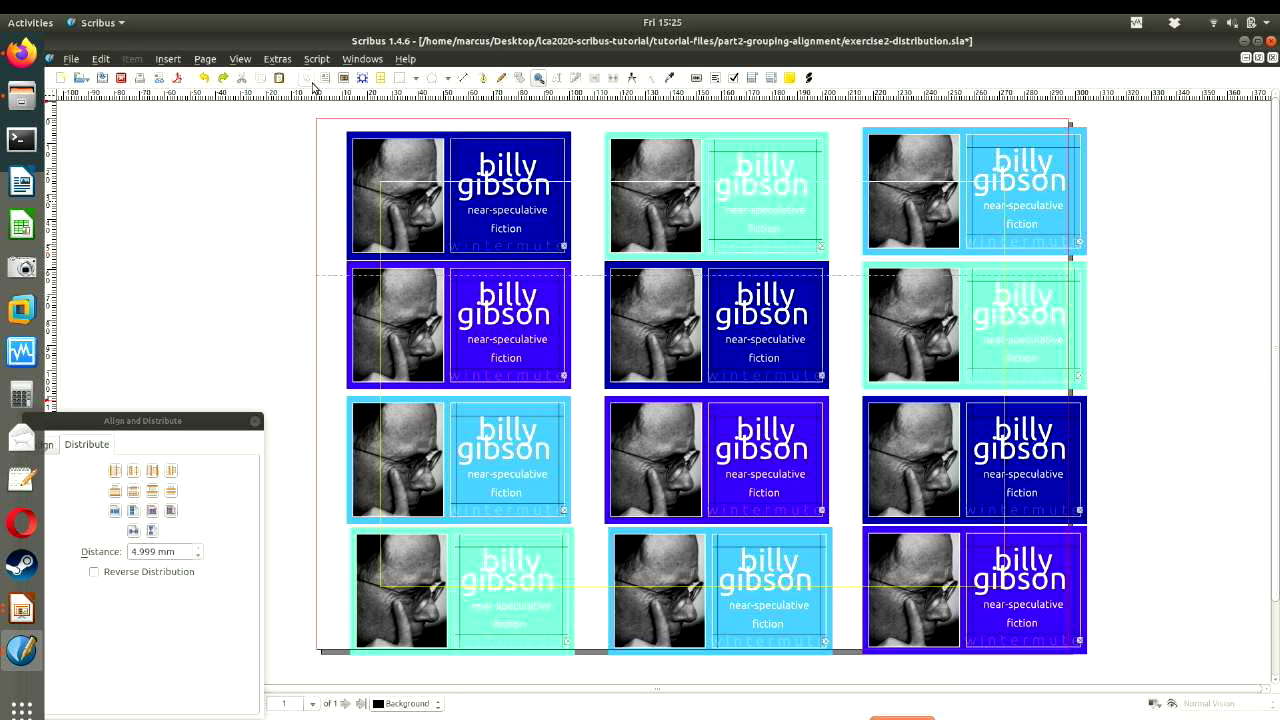
# - Try moving the second row and the top row as whole units, and undo both moves
pyautogui.click(478, 318)
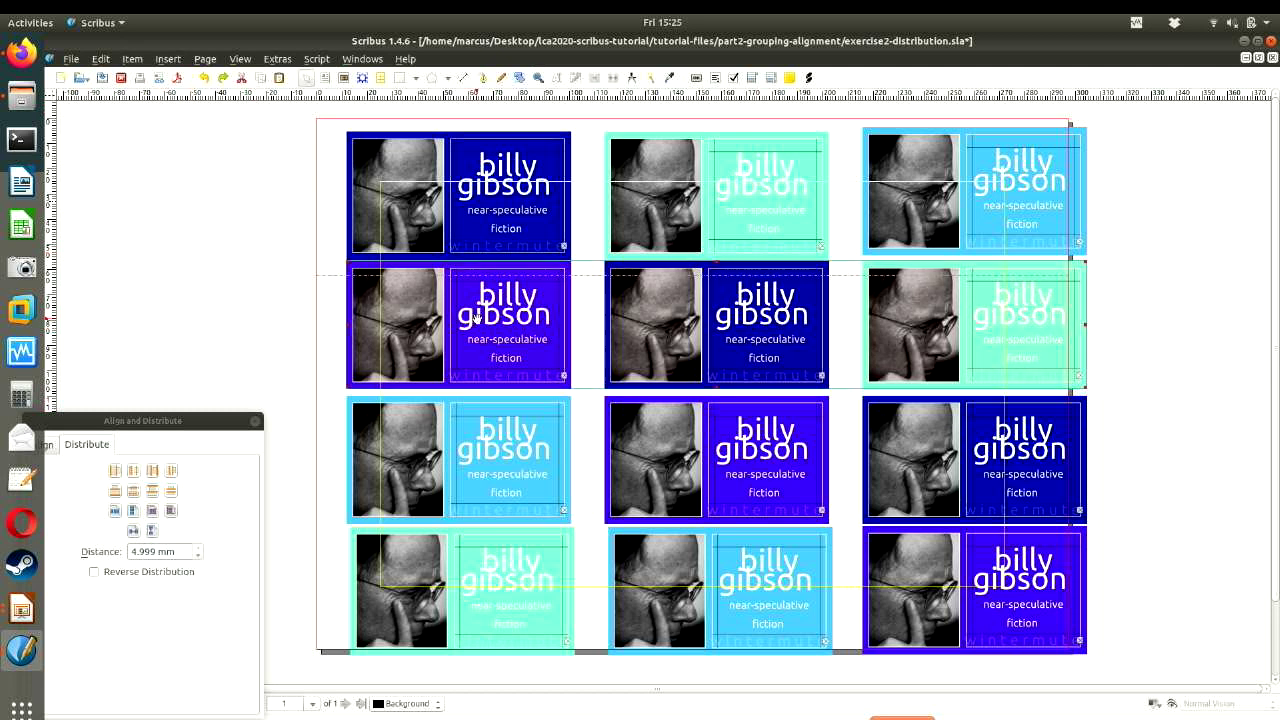
pyautogui.moveTo(478, 318); pyautogui.dragTo(270, 345)
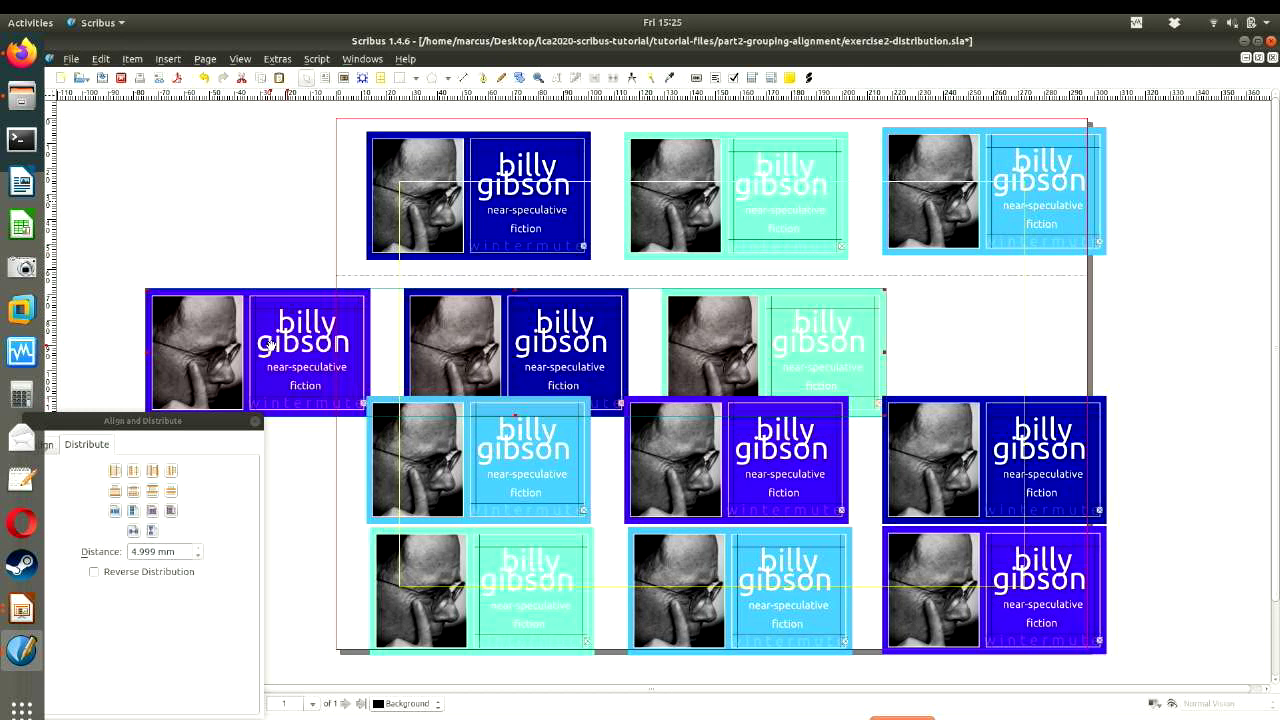
pyautogui.hotkey('ctrl', 'z')
pyautogui.click(306, 314)
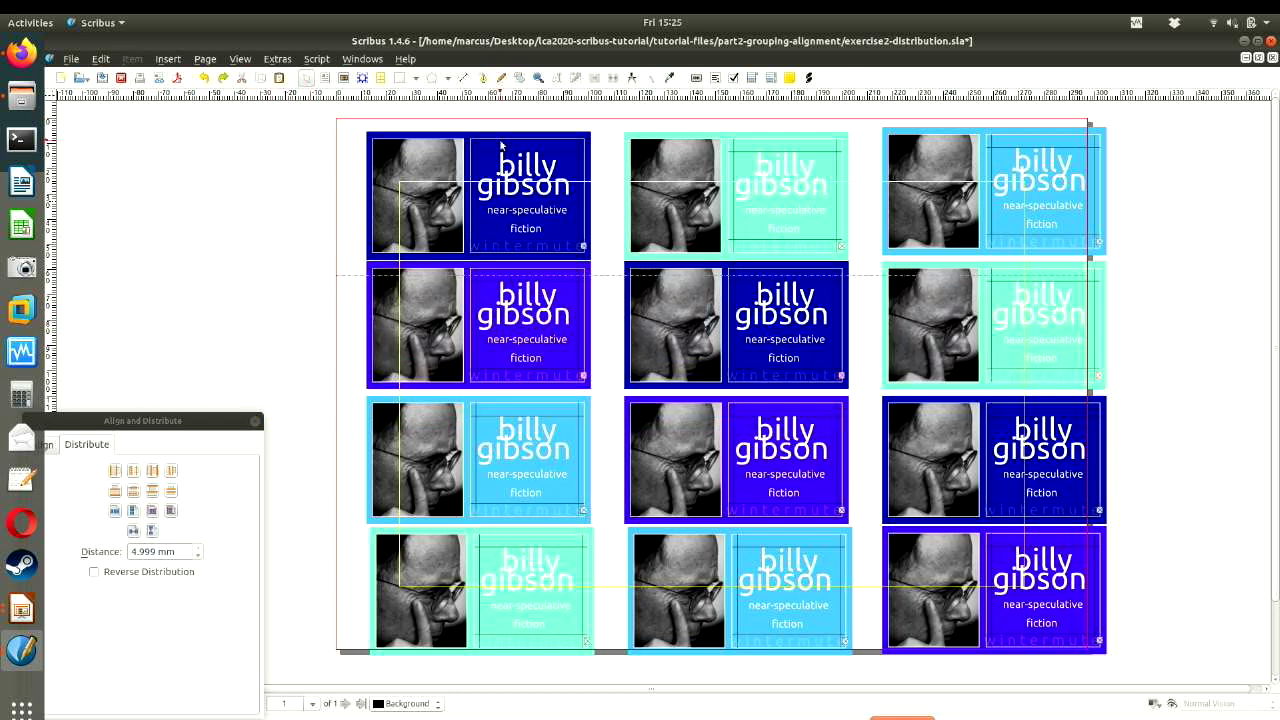
pyautogui.click(501, 146)
pyautogui.moveTo(470, 142); pyautogui.dragTo(280, 189)
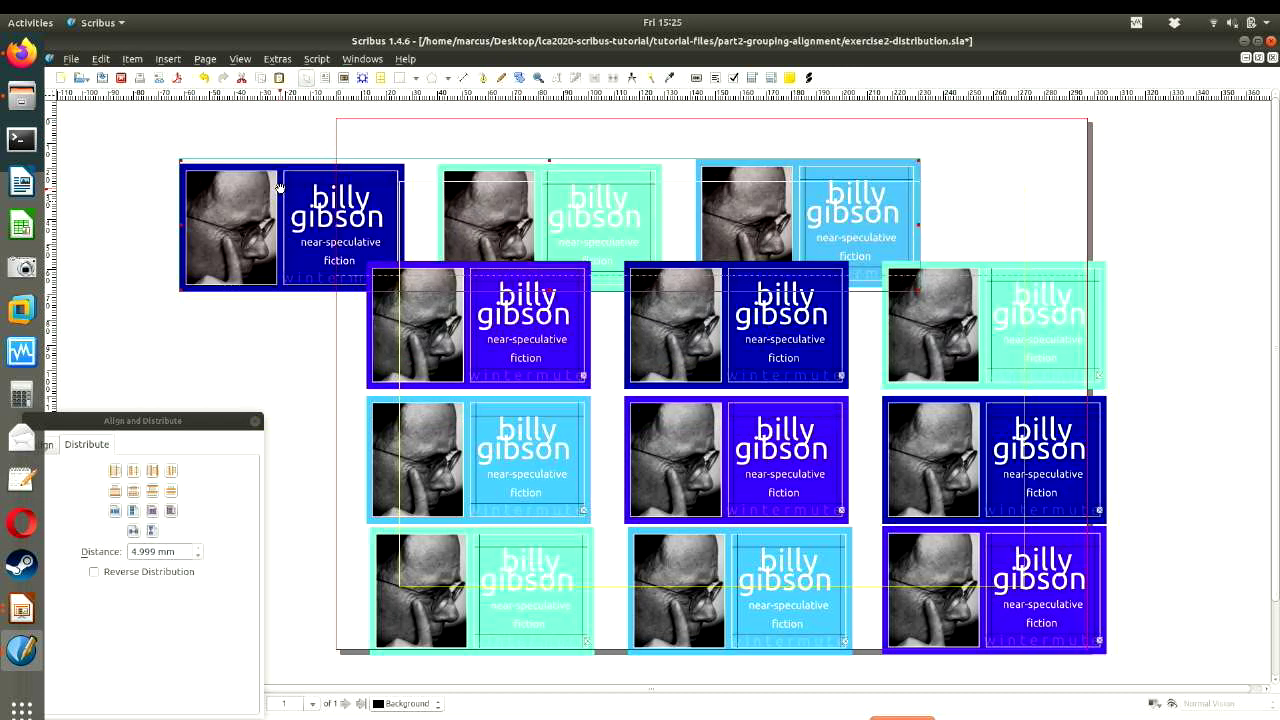
pyautogui.hotkey('ctrl', 'z')
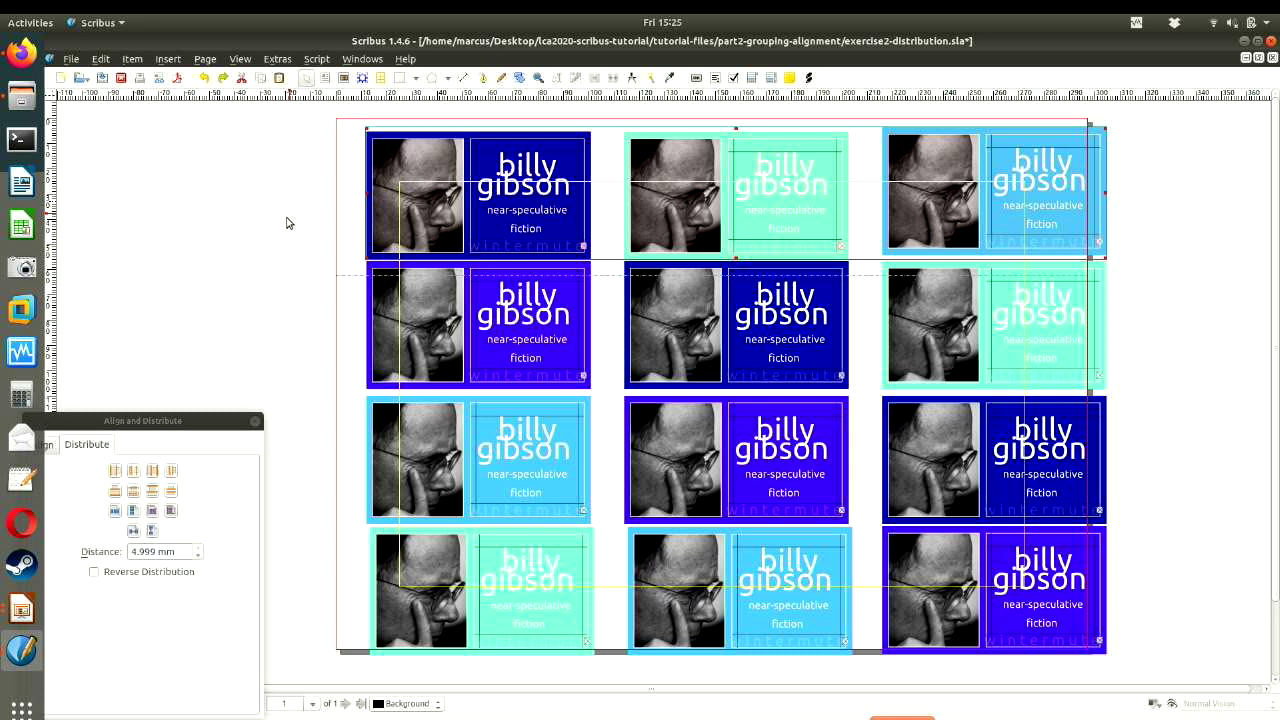
# - Select all four row groups and distribute them vertically with evenly spaced centres
pyautogui.moveTo(136, 420); pyautogui.dragTo(195, 133)
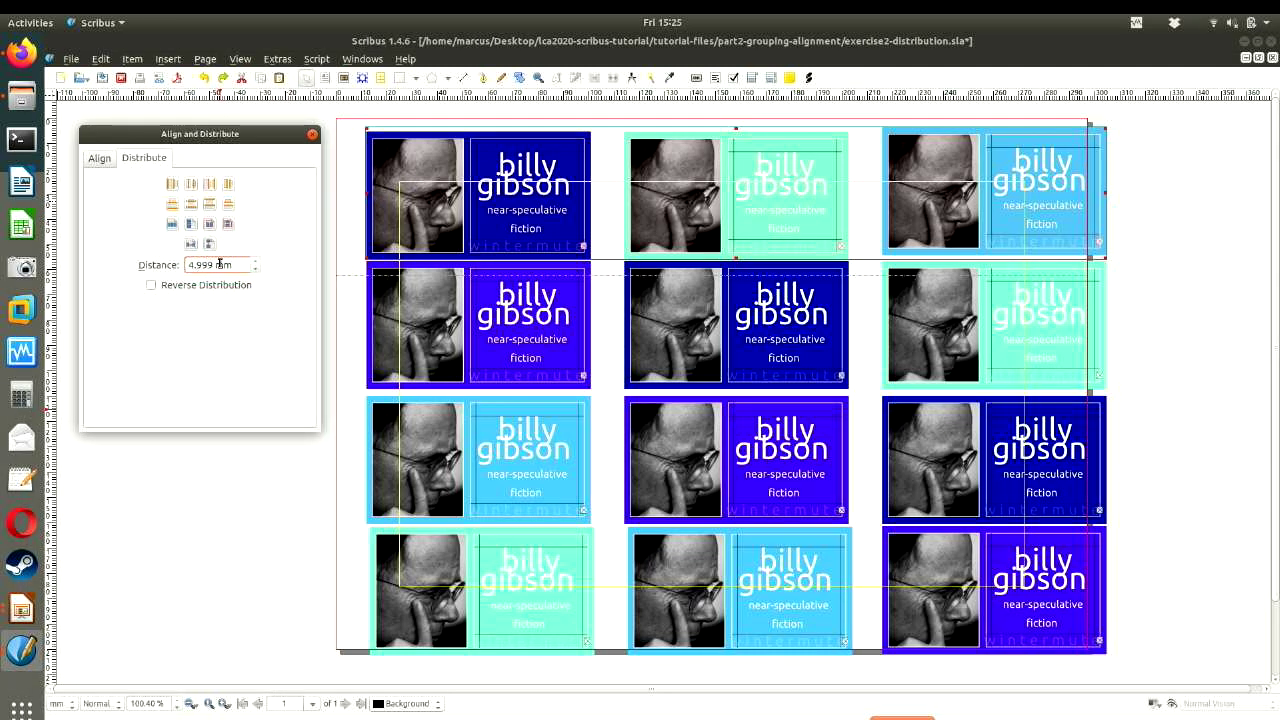
pyautogui.click(372, 272)
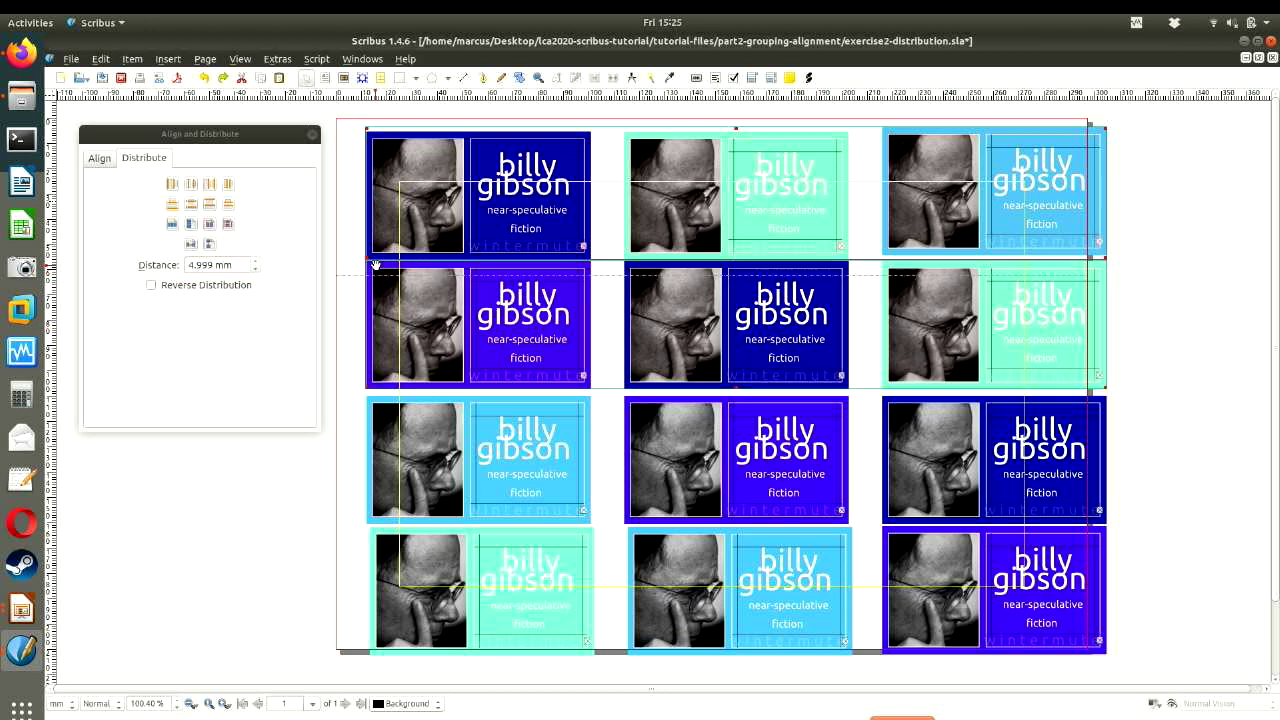
pyautogui.keyDown('shift'); pyautogui.click(377, 409); pyautogui.keyUp('shift')
pyautogui.keyDown('shift'); pyautogui.click(377, 536); pyautogui.keyUp('shift')
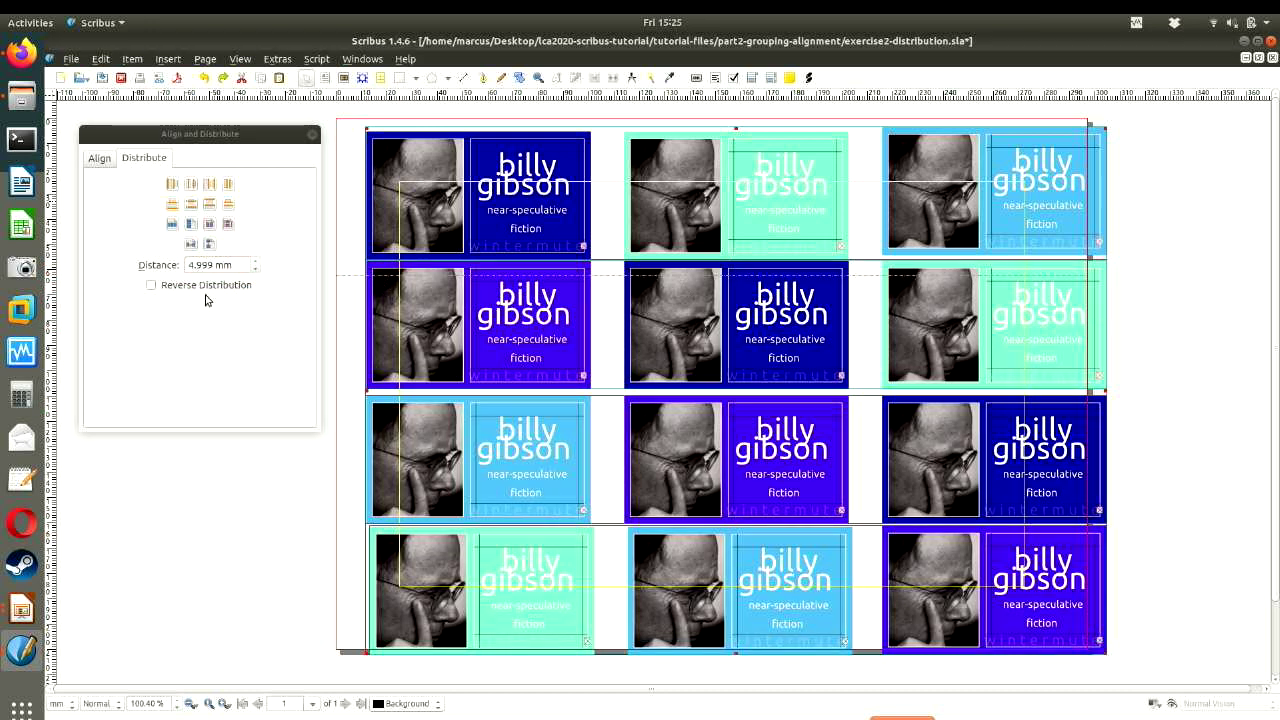
pyautogui.click(191, 207)
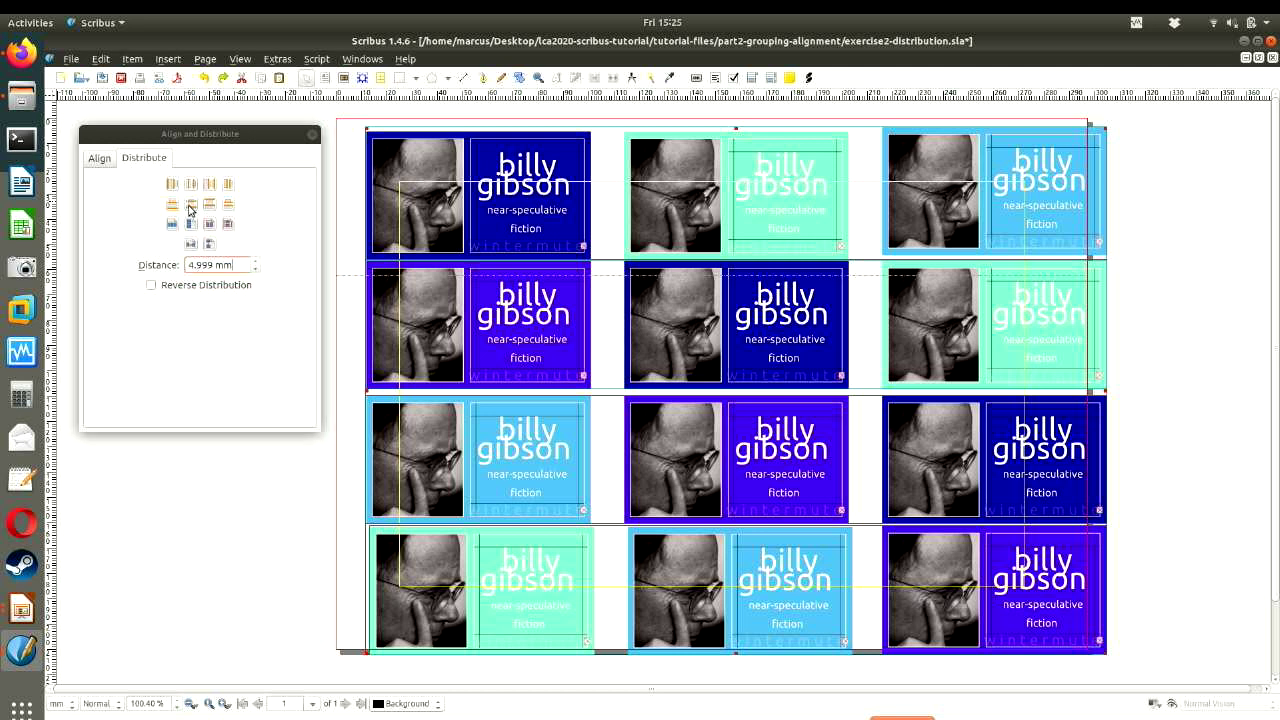
pyautogui.click(191, 207)
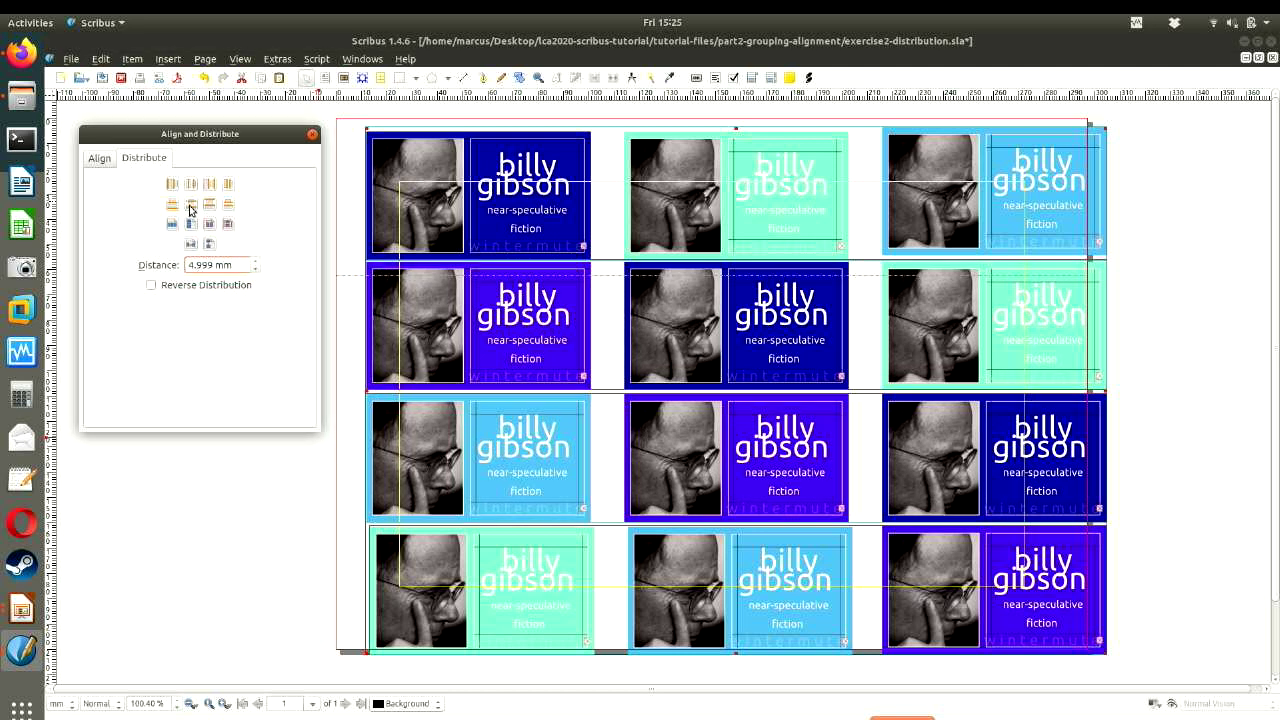
pyautogui.click(1180, 532)
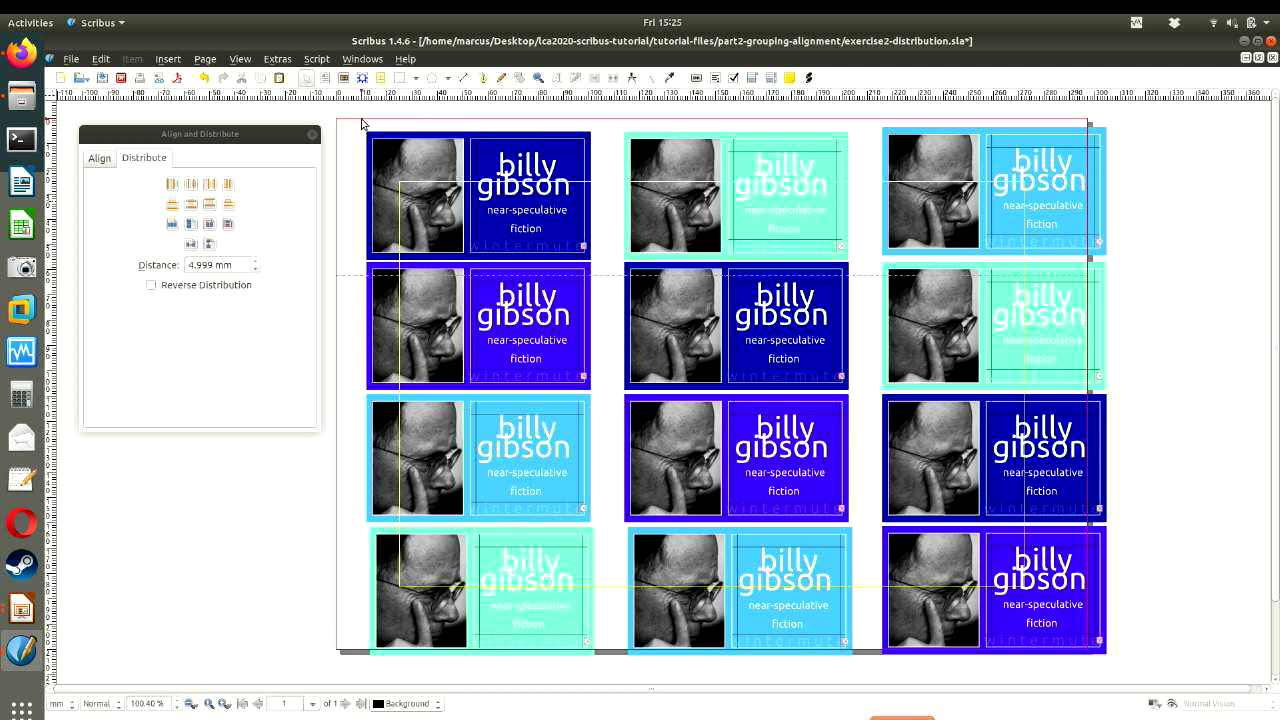
# - Select all the row groups and shift them together up and to the left so the cards fit within the page edges
pyautogui.moveTo(362, 123); pyautogui.dragTo(1120, 676)
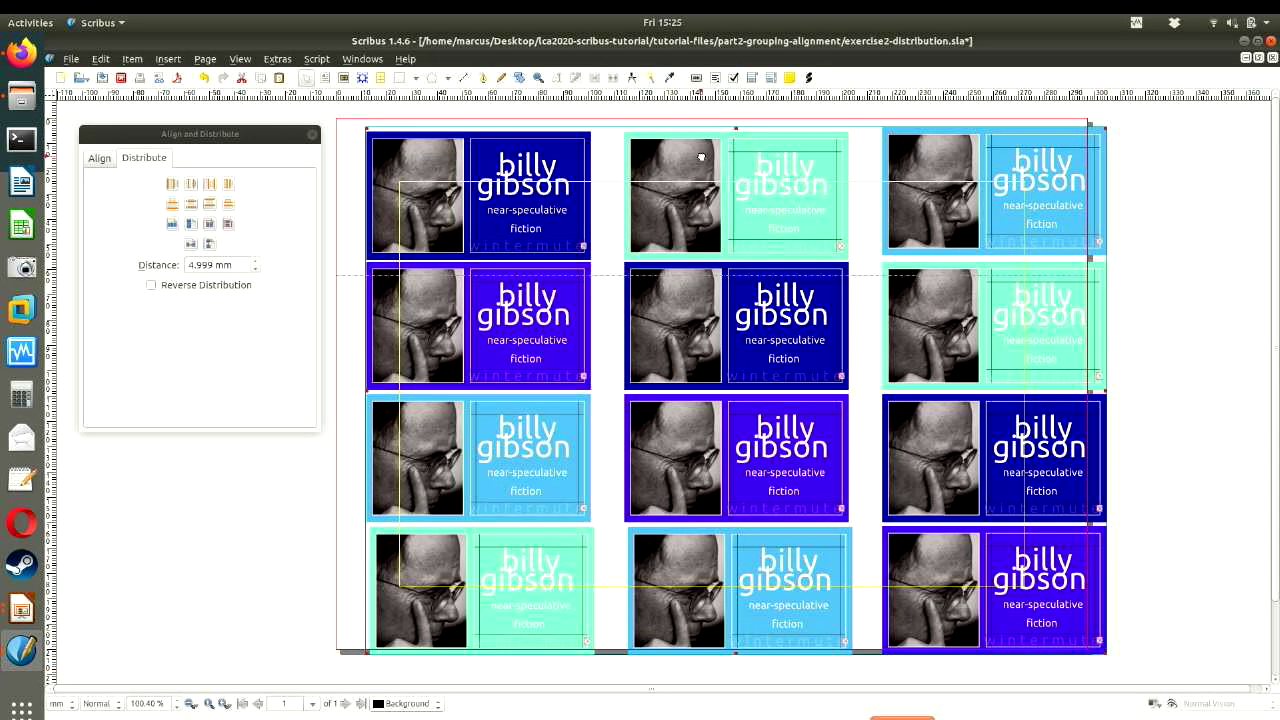
pyautogui.moveTo(701, 157); pyautogui.dragTo(673, 149)
pyautogui.click(1165, 434)
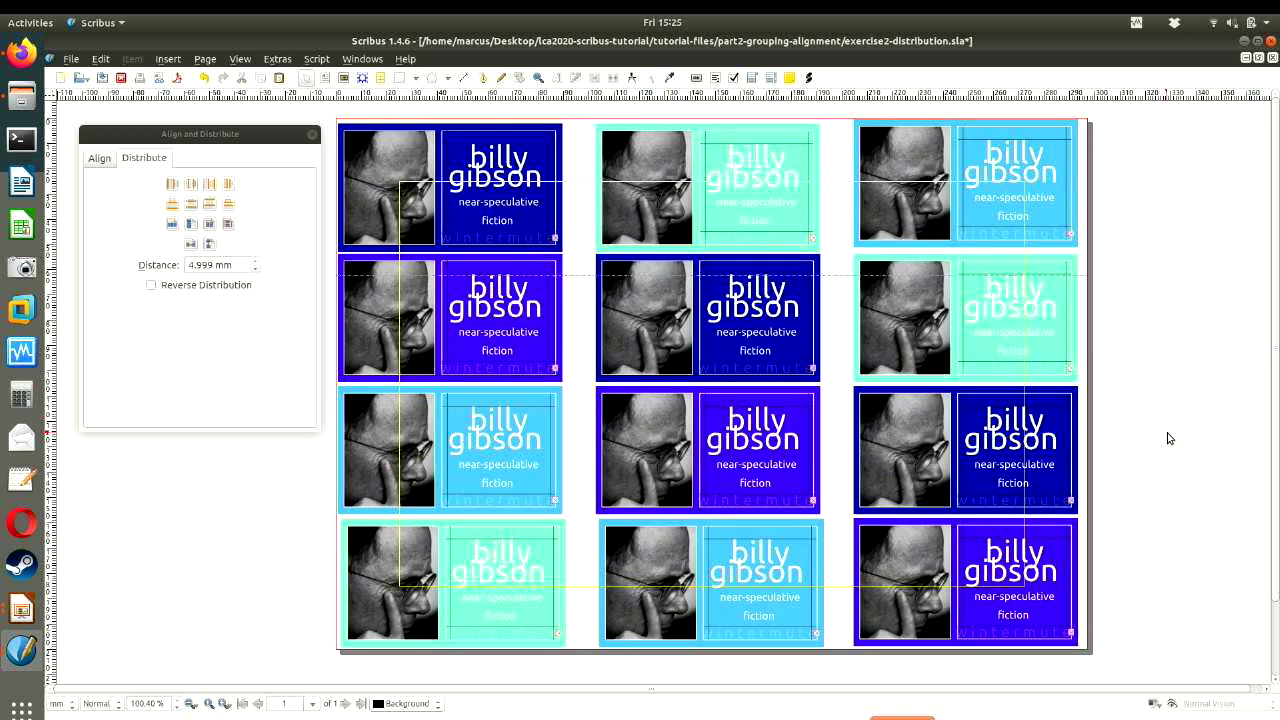
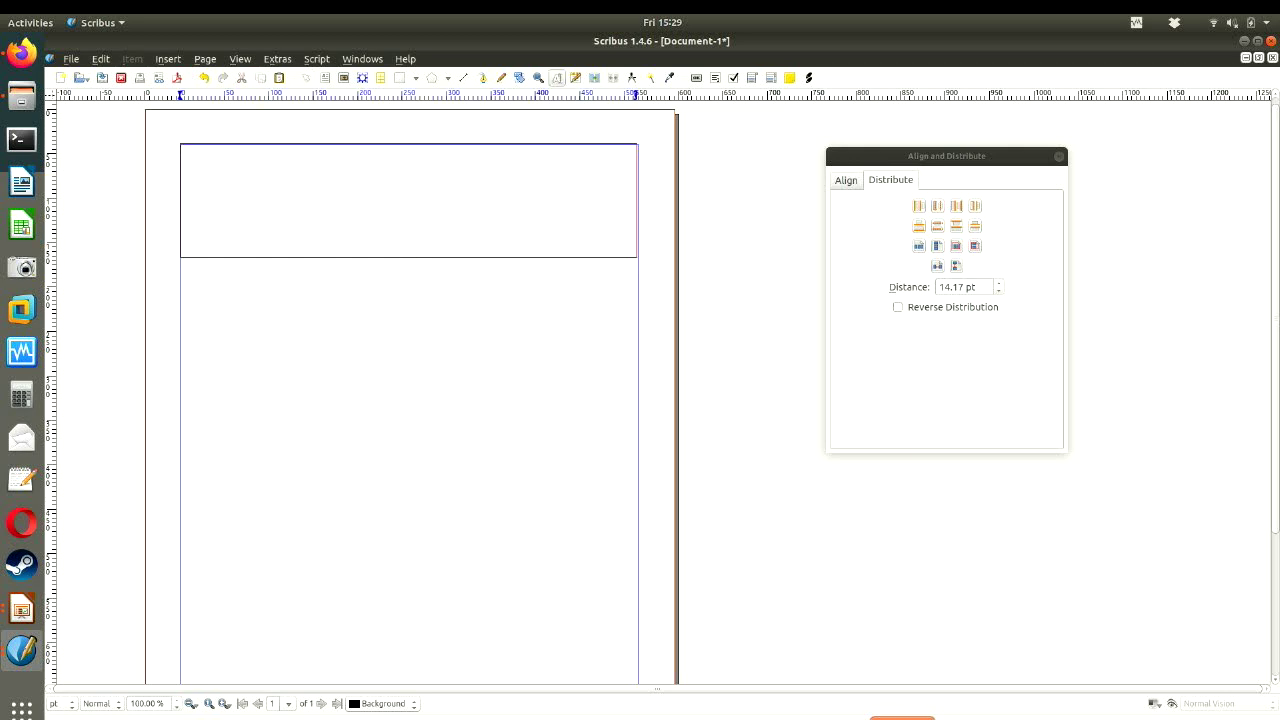
# - Enter "the quick brown fox jumped over the lazy dog" in the text frame and finish text editing
pyautogui.write('H')
pyautogui.press('BackSpace')
pyautogui.write('the quick brown fox jumped over the la')
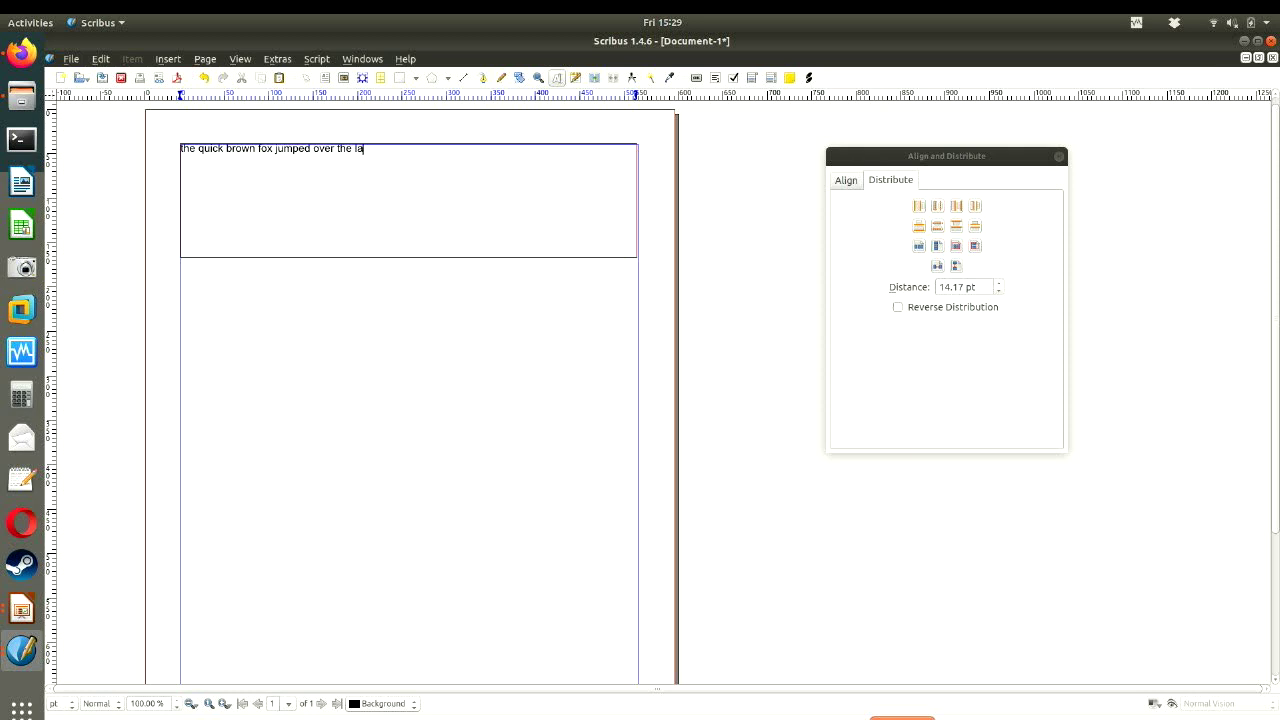
pyautogui.write('zy dog')
pyautogui.click(404, 337)
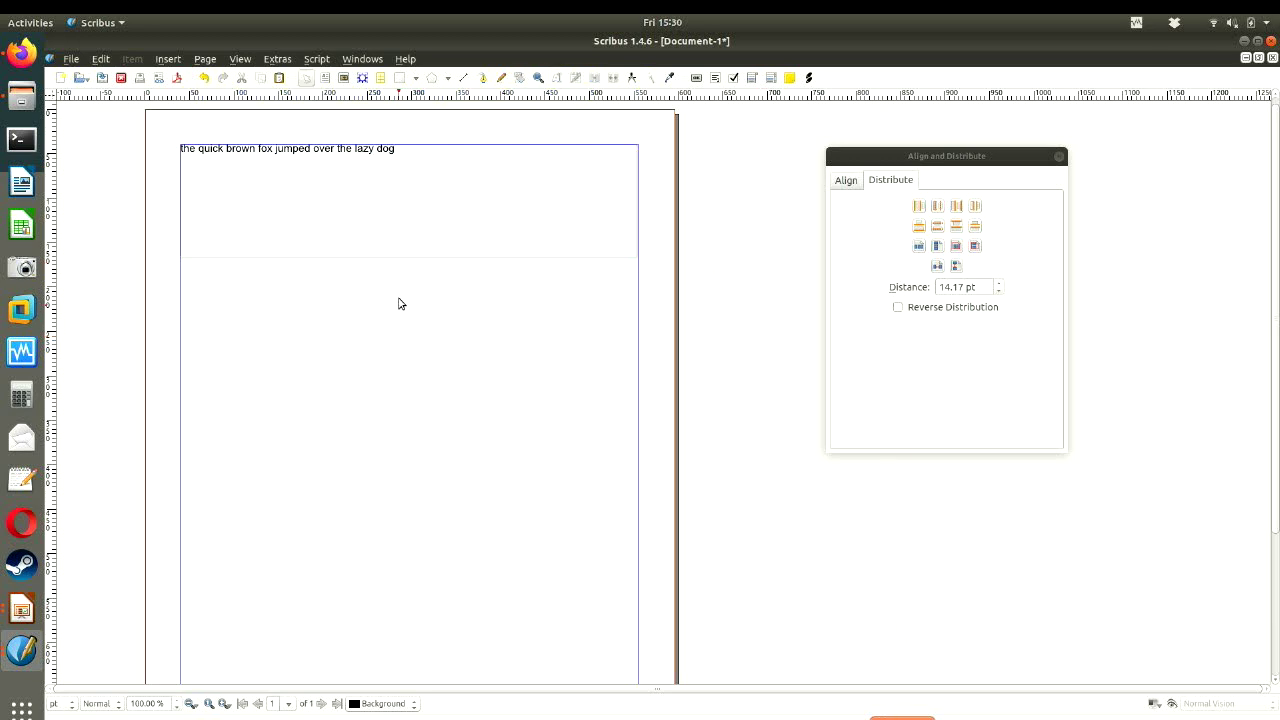
# - Draw an image frame below the text frame, starting at about X 43 pt, Y 197 pt and spanning the width between the margins
pyautogui.click(343, 79)
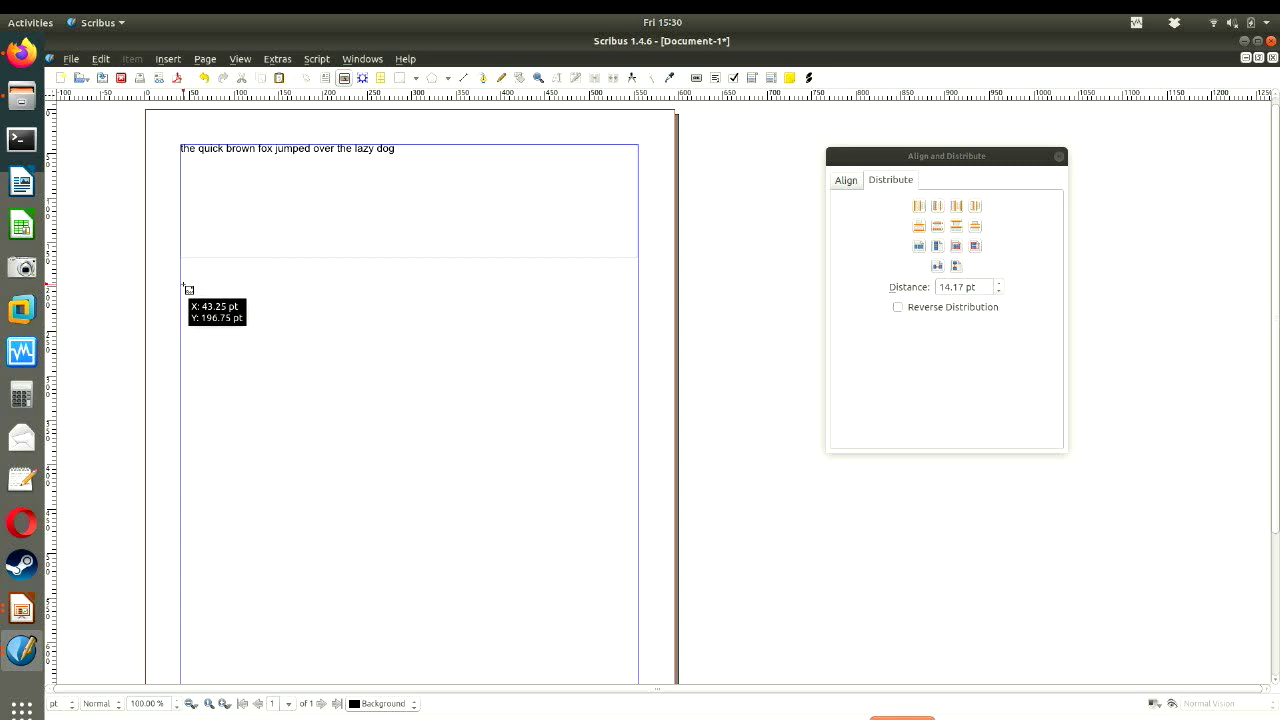
pyautogui.moveTo(183, 284); pyautogui.dragTo(642, 505)
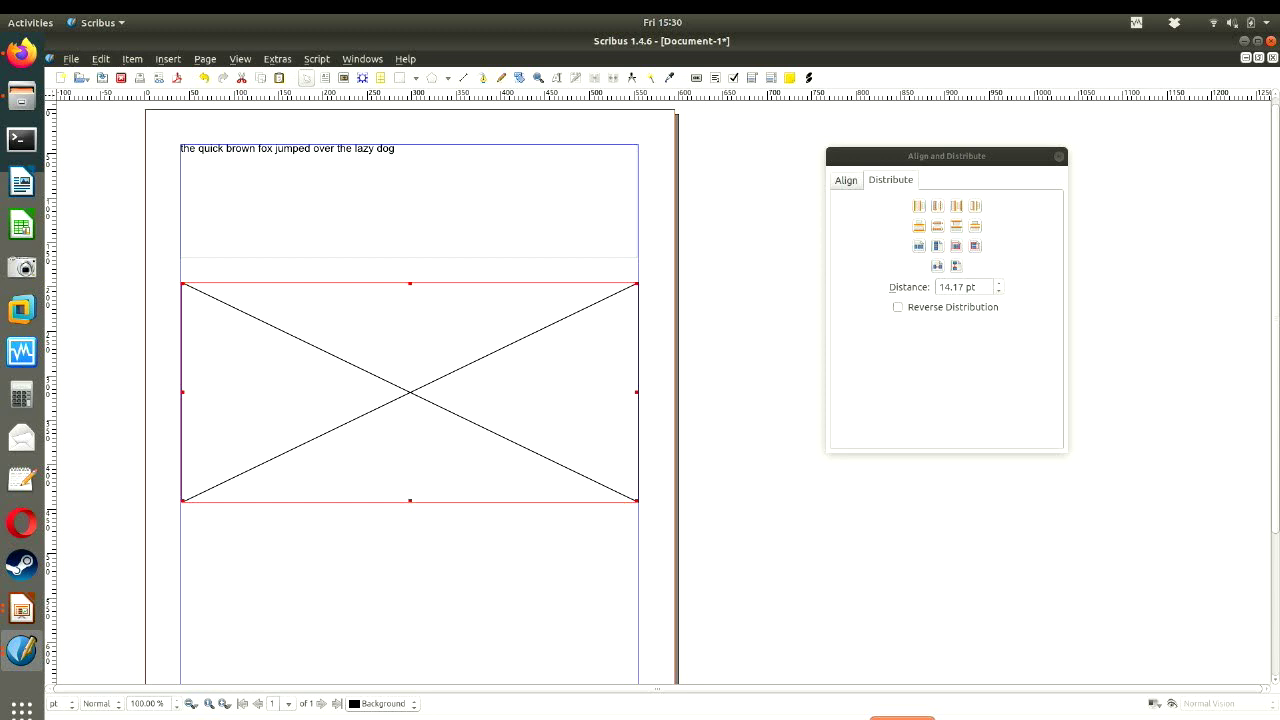
pyautogui.rightClick(401, 351)
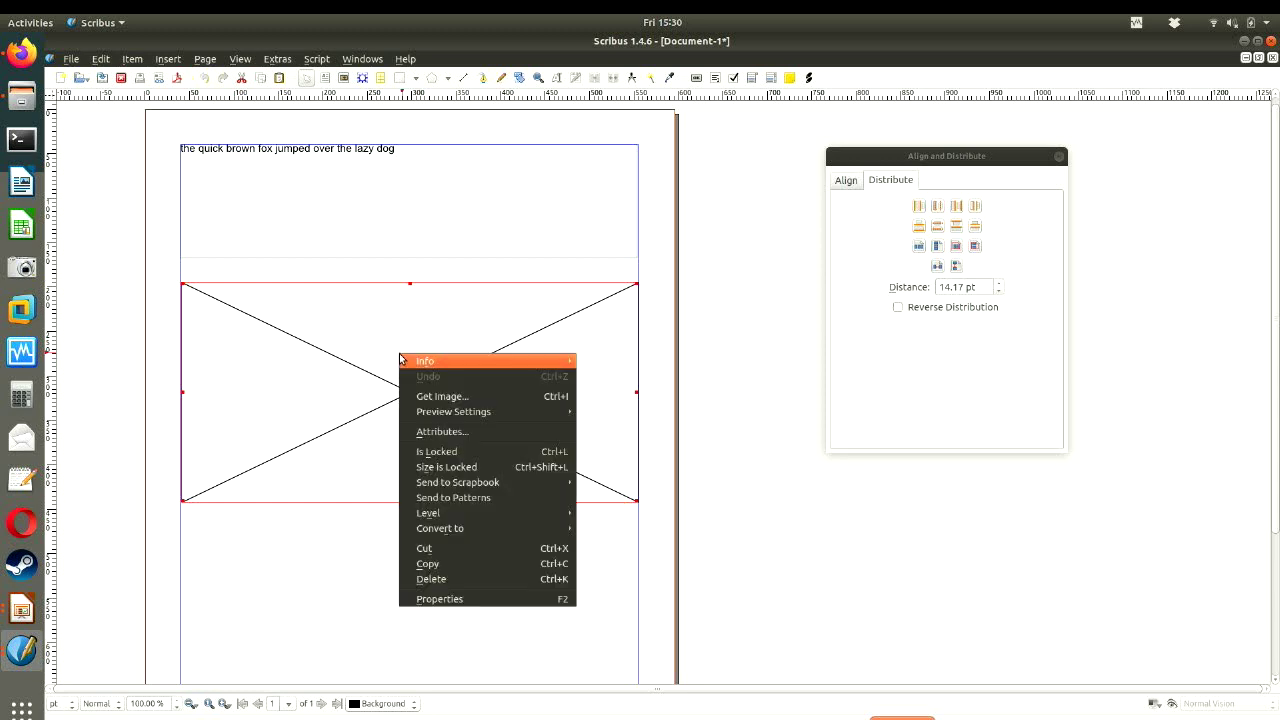
pyautogui.click(699, 396)
# - Start getting an image for the empty frame and browse to the cyberpunk/images folder within the tutorial files
pyautogui.rightClick(478, 325)
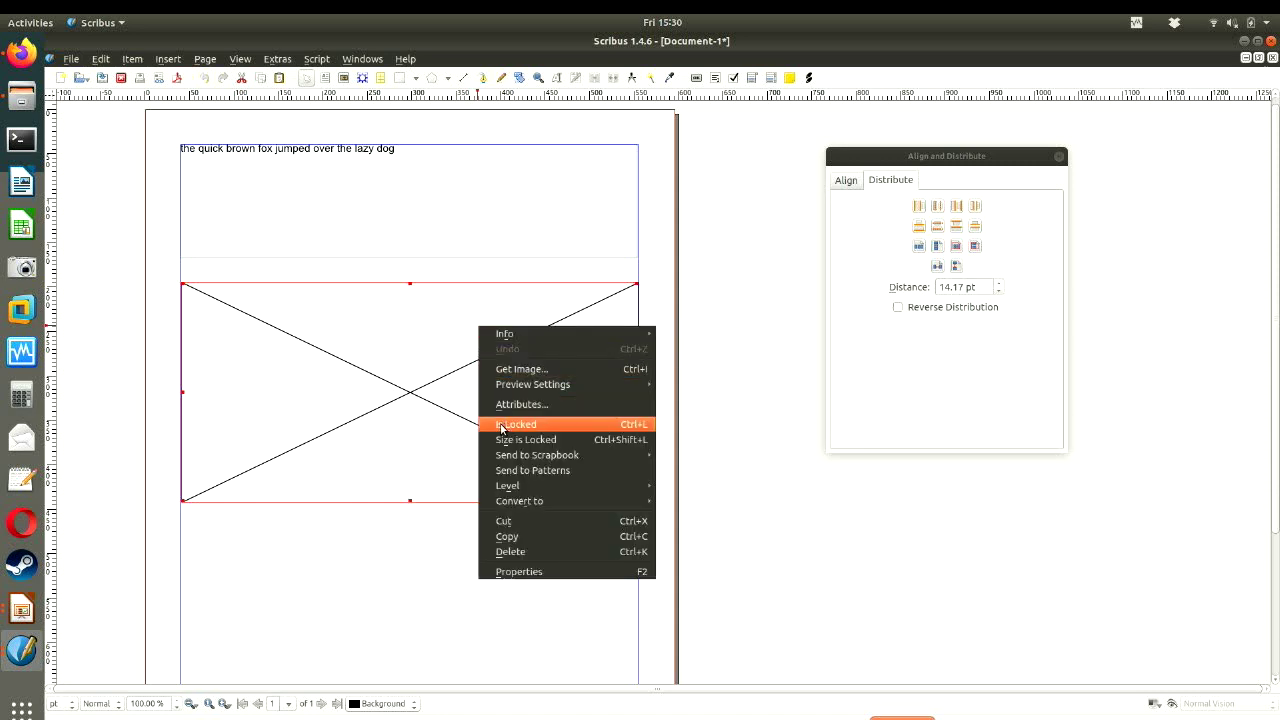
pyautogui.click(545, 369)
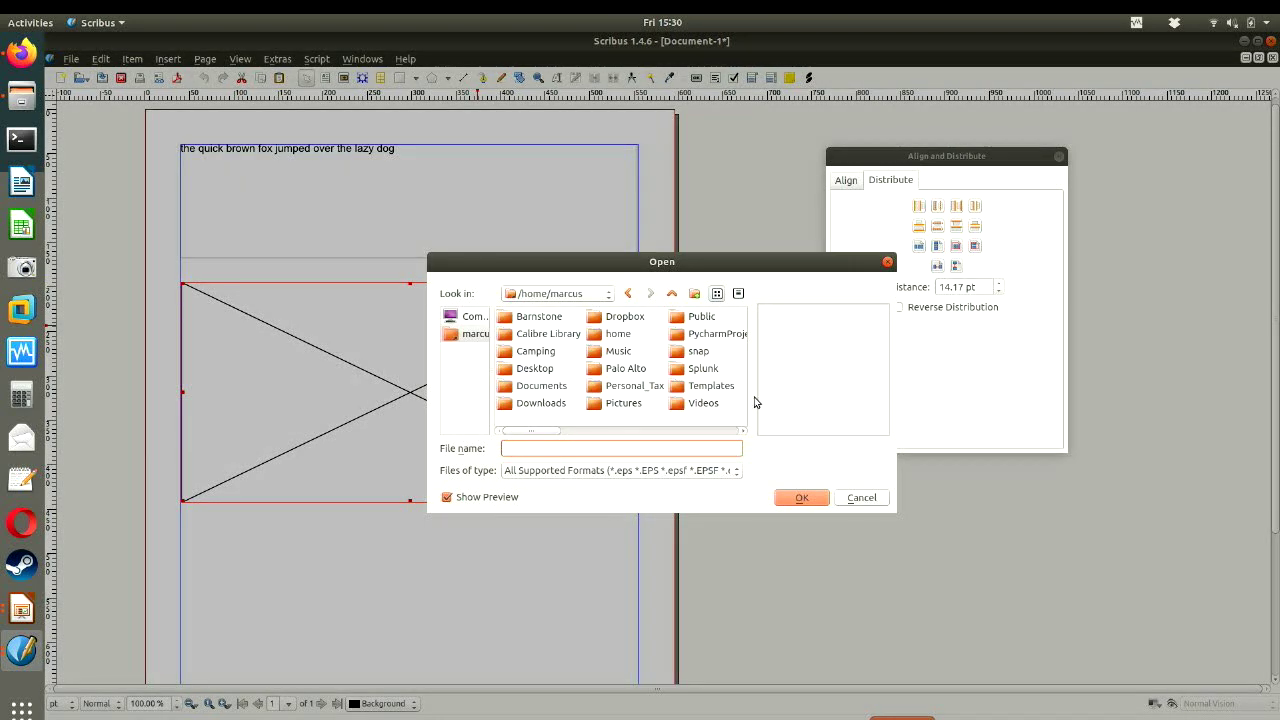
pyautogui.doubleClick(540, 369)
pyautogui.click(540, 372)
pyautogui.doubleClick(550, 318)
pyautogui.click(562, 322)
pyautogui.doubleClick(562, 322)
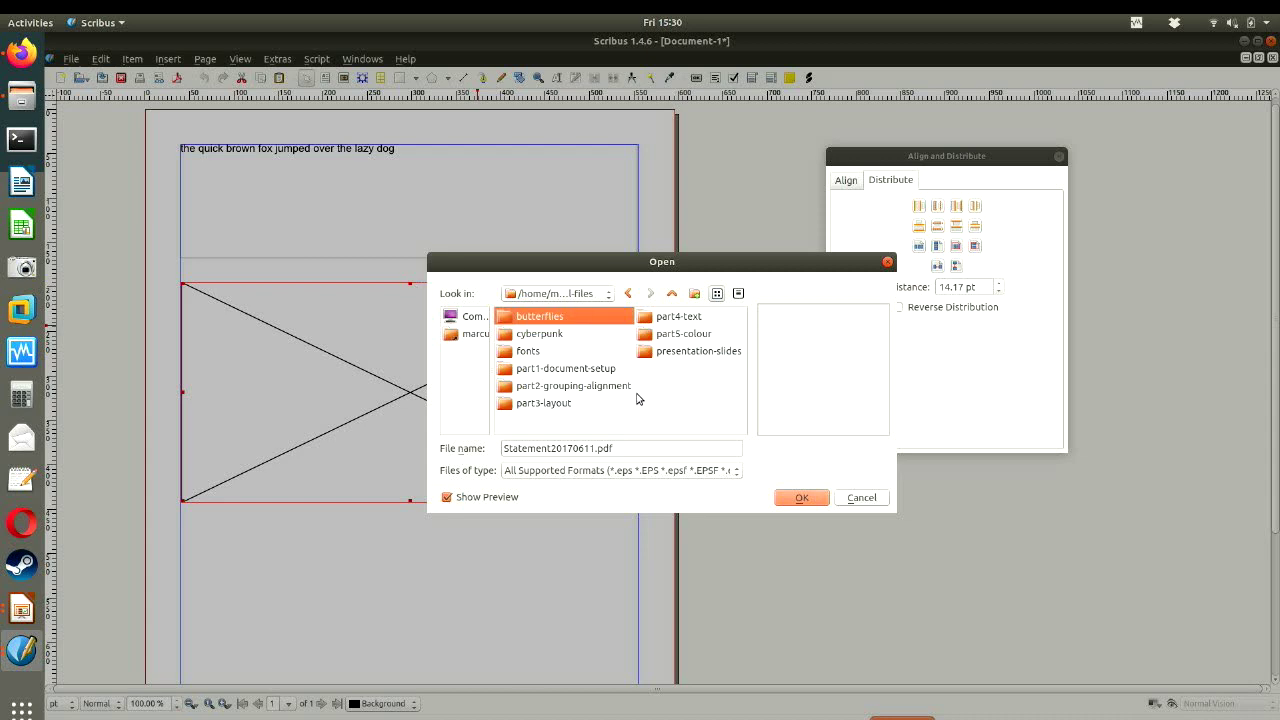
pyautogui.doubleClick(565, 337)
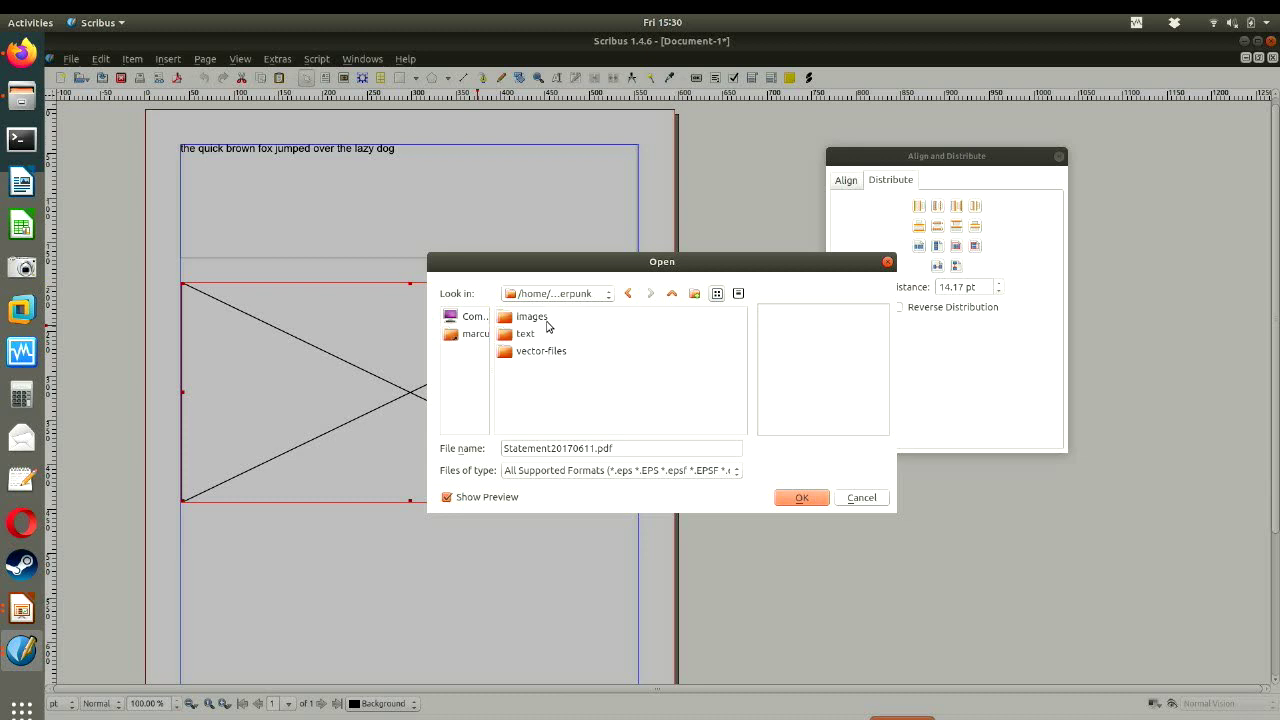
pyautogui.doubleClick(545, 318)
pyautogui.click(572, 318)
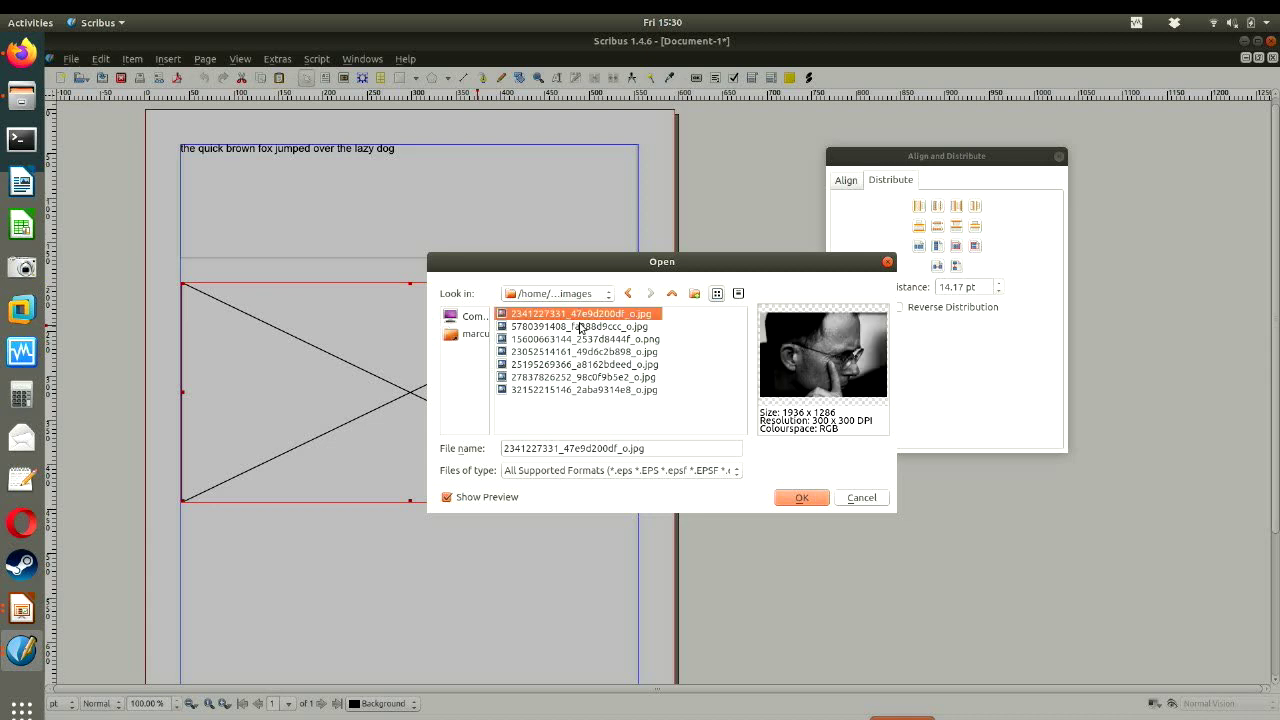
pyautogui.click(585, 340)
pyautogui.click(597, 378)
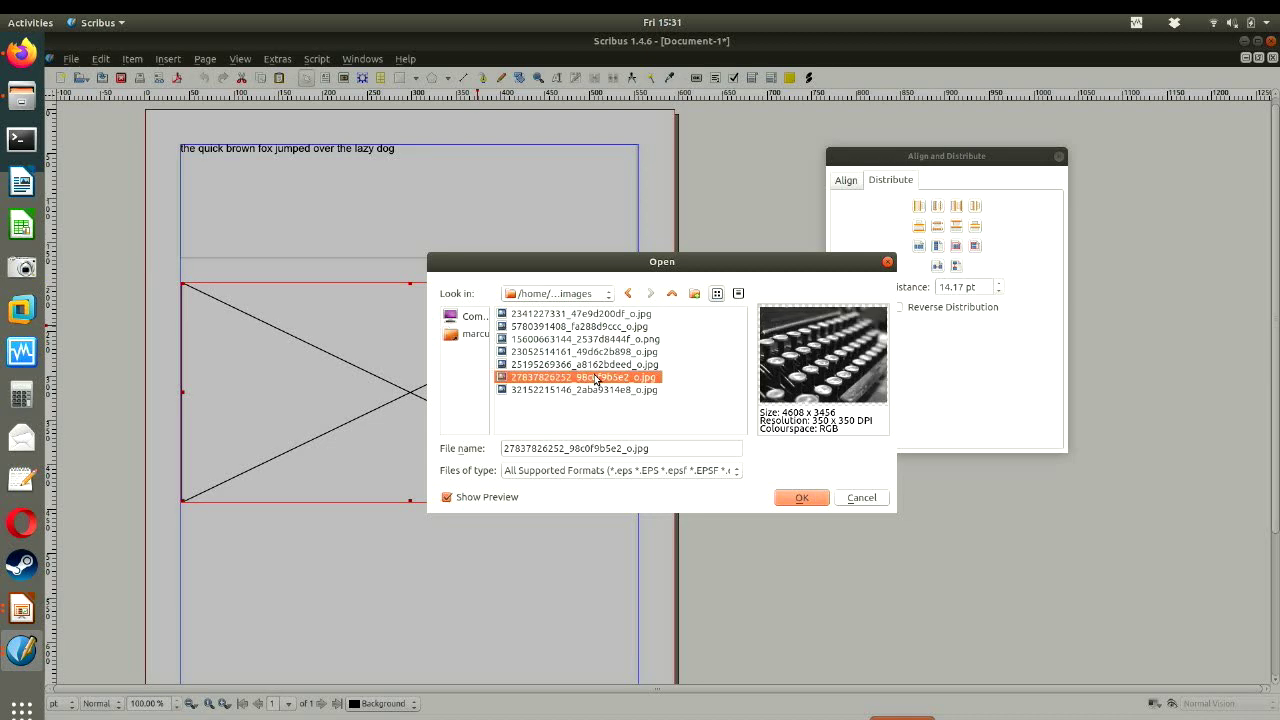
pyautogui.click(797, 497)
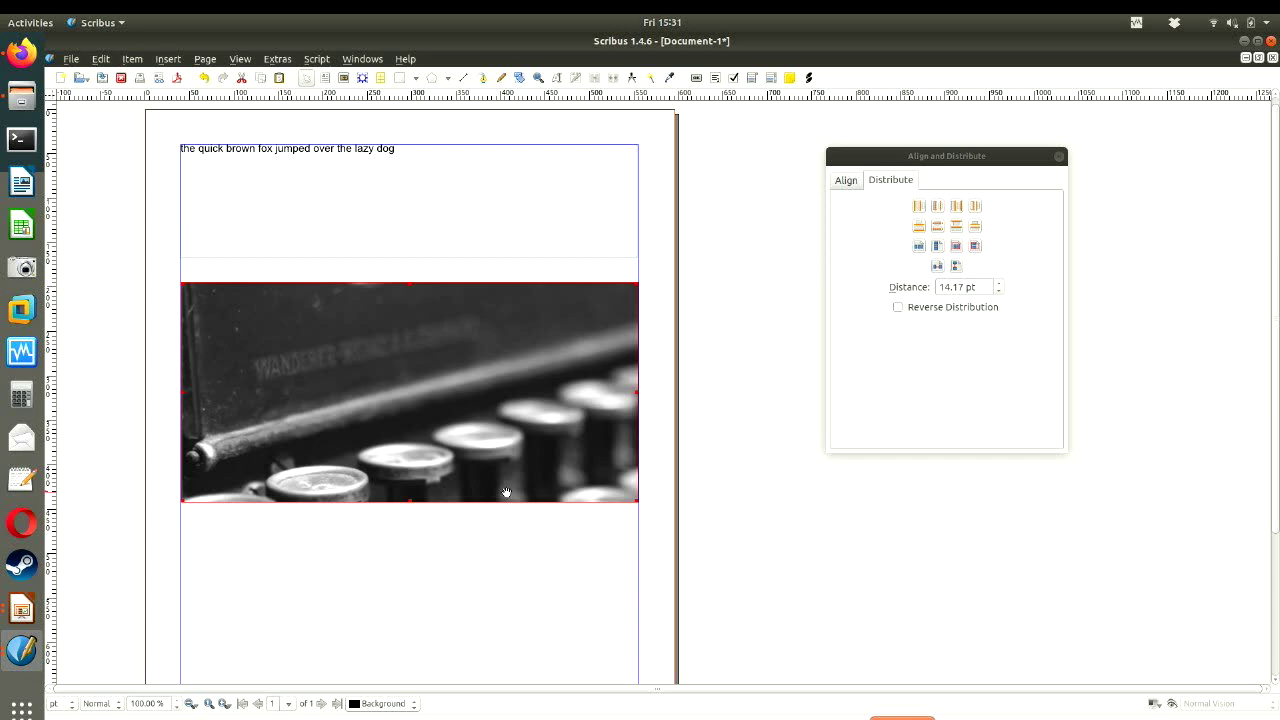
# - Adjust the typewriter image to its frame, and adjust the frame to the scaled image
pyautogui.rightClick(430, 372)
pyautogui.moveTo(432, 375)
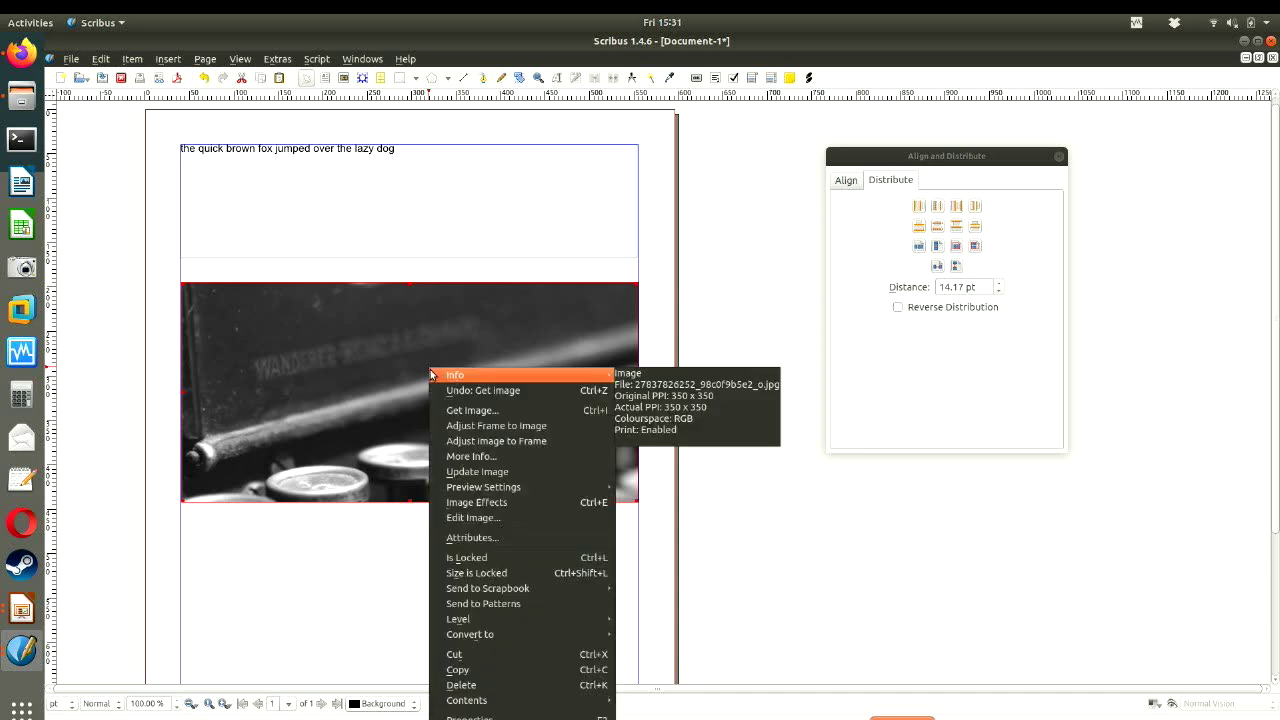
pyautogui.click(562, 442)
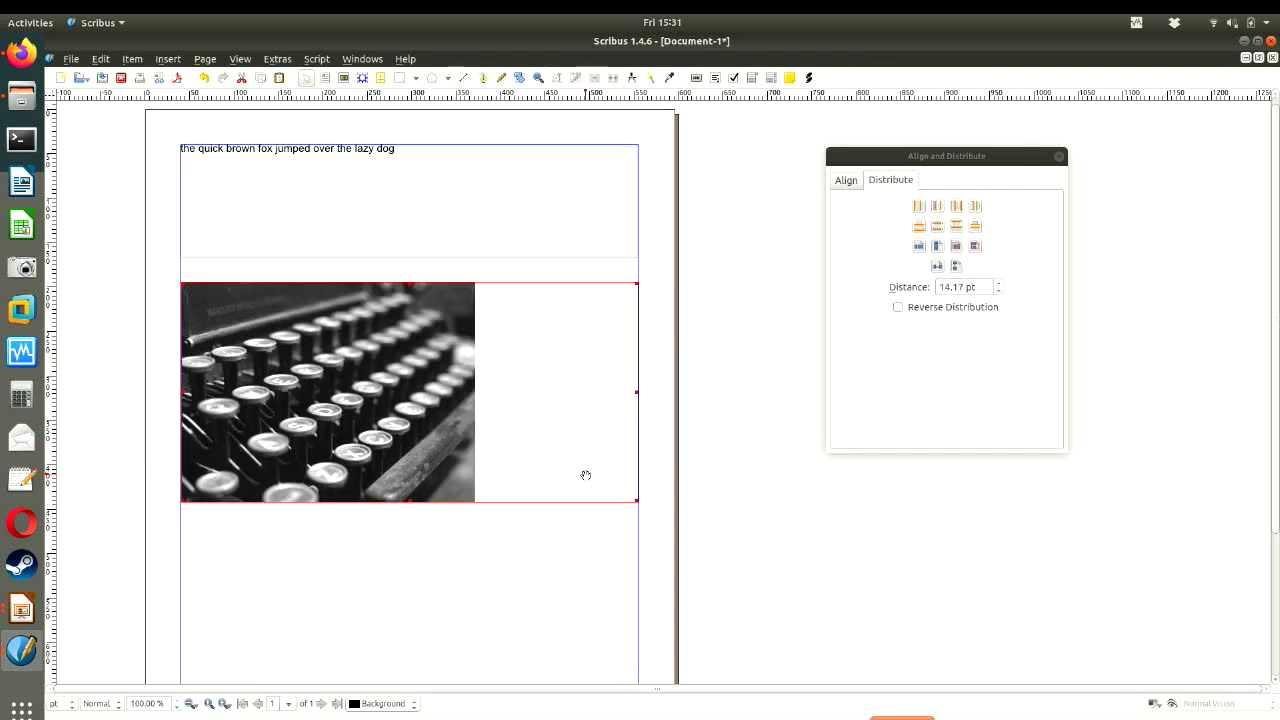
pyautogui.rightClick(370, 350)
pyautogui.moveTo(386, 355)
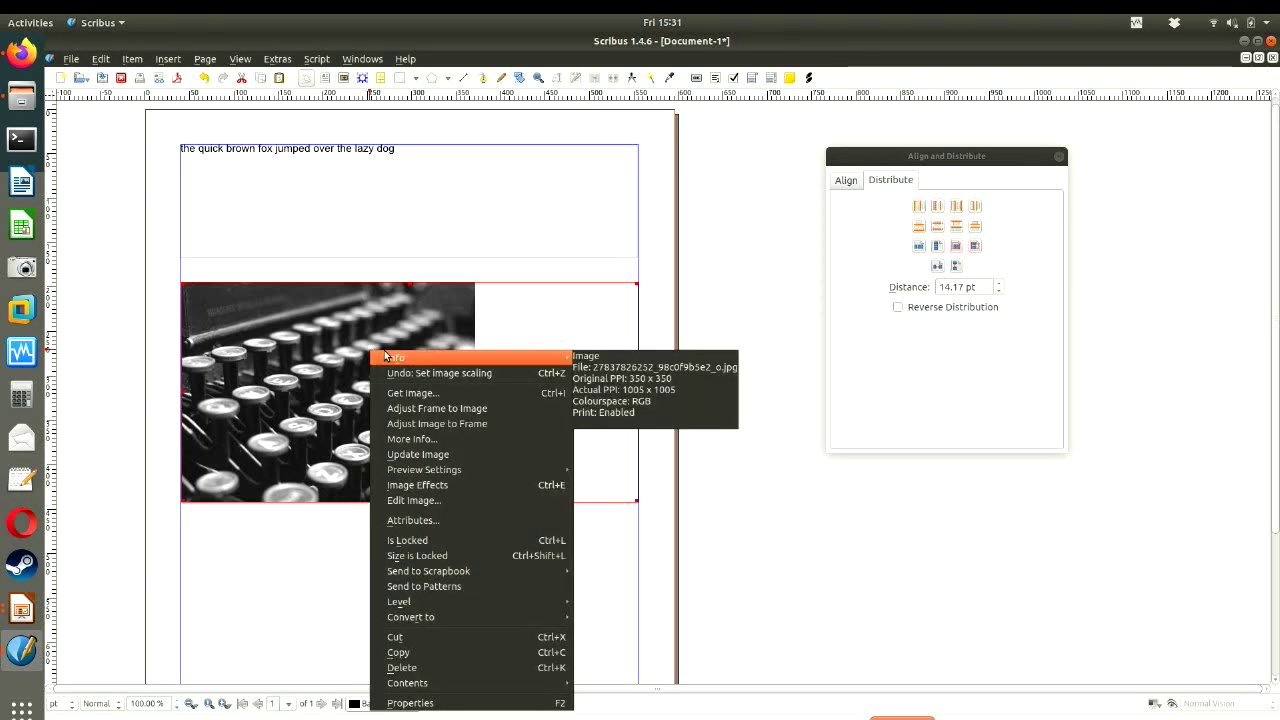
pyautogui.click(493, 408)
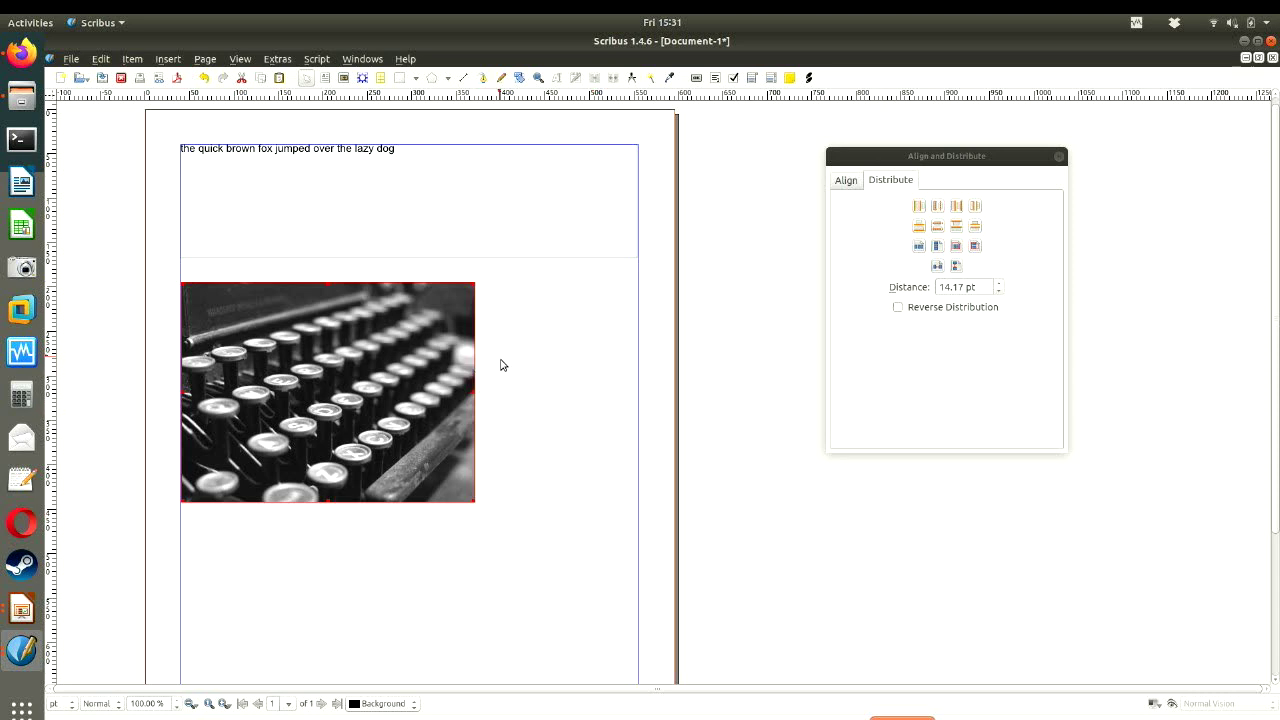
# - Enlarge the image frame from its lower corner until it reaches the page's right margin guide
pyautogui.scroll(-1, 514, 384)
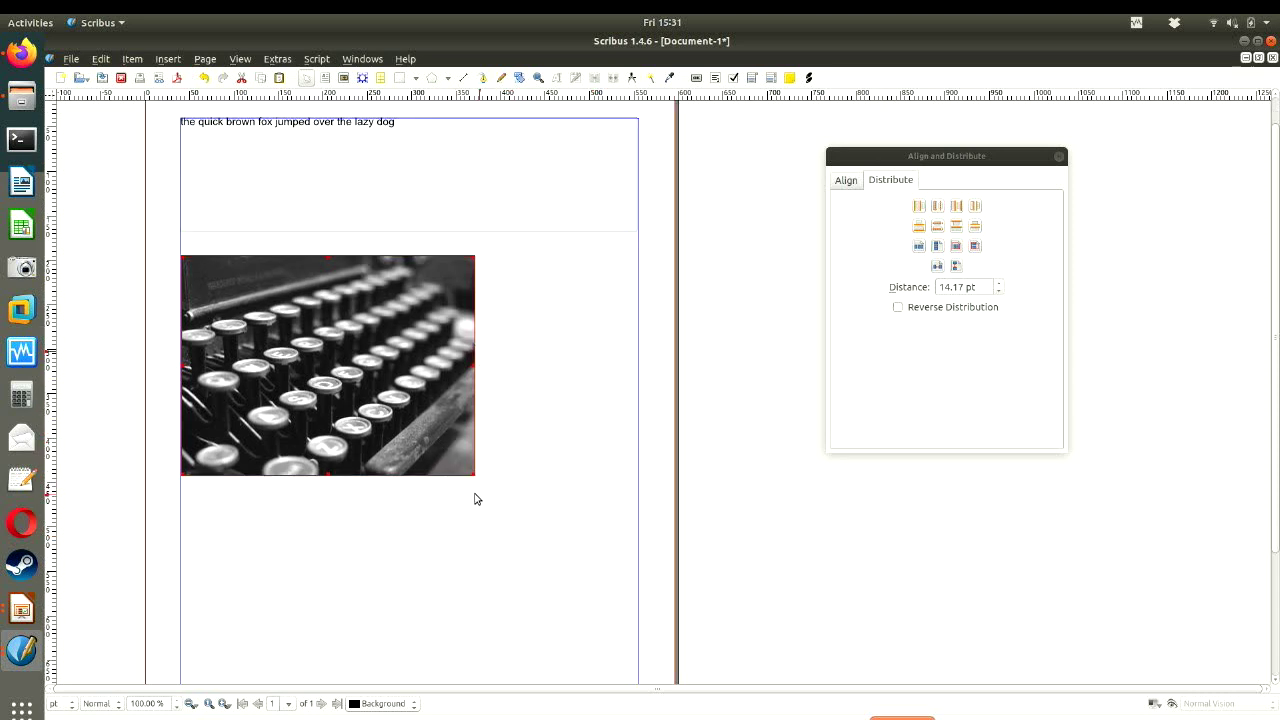
pyautogui.moveTo(471, 472); pyautogui.dragTo(637, 515)
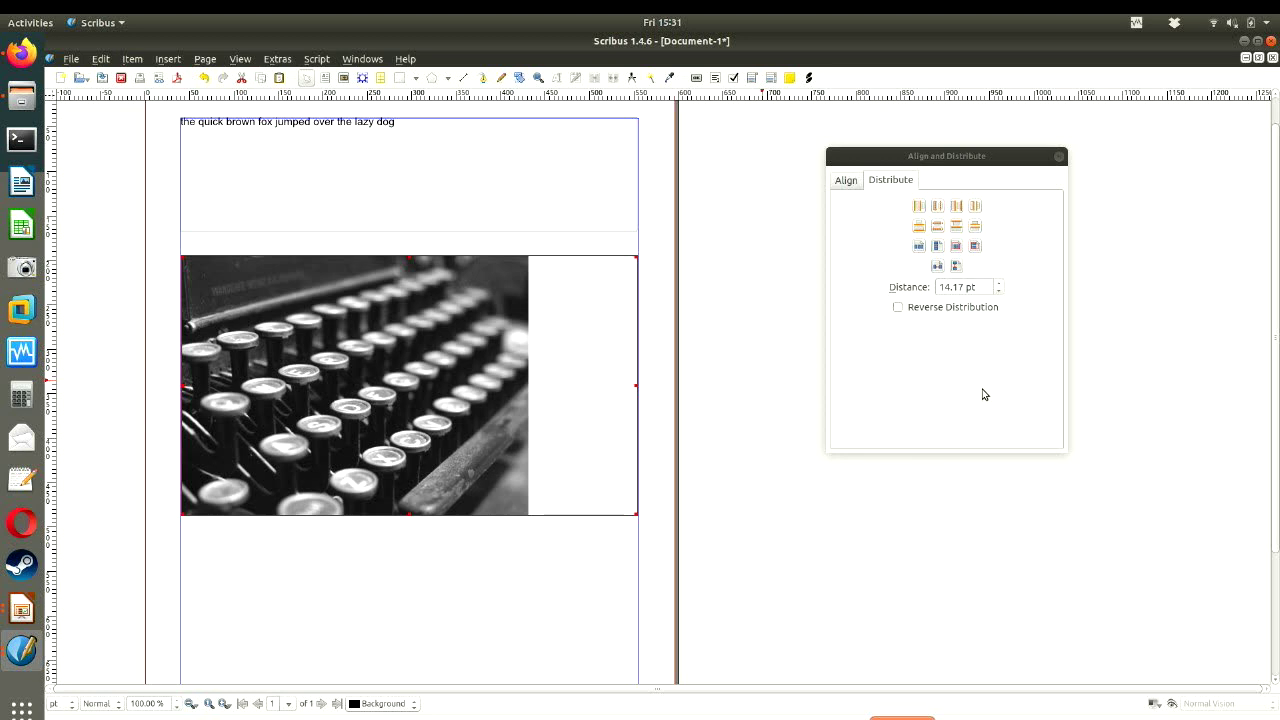
# - Show the image frame's properties, close the Align and Distribute window, and enlarge the properties window beside the page
pyautogui.click(366, 59)
pyautogui.click(387, 110)
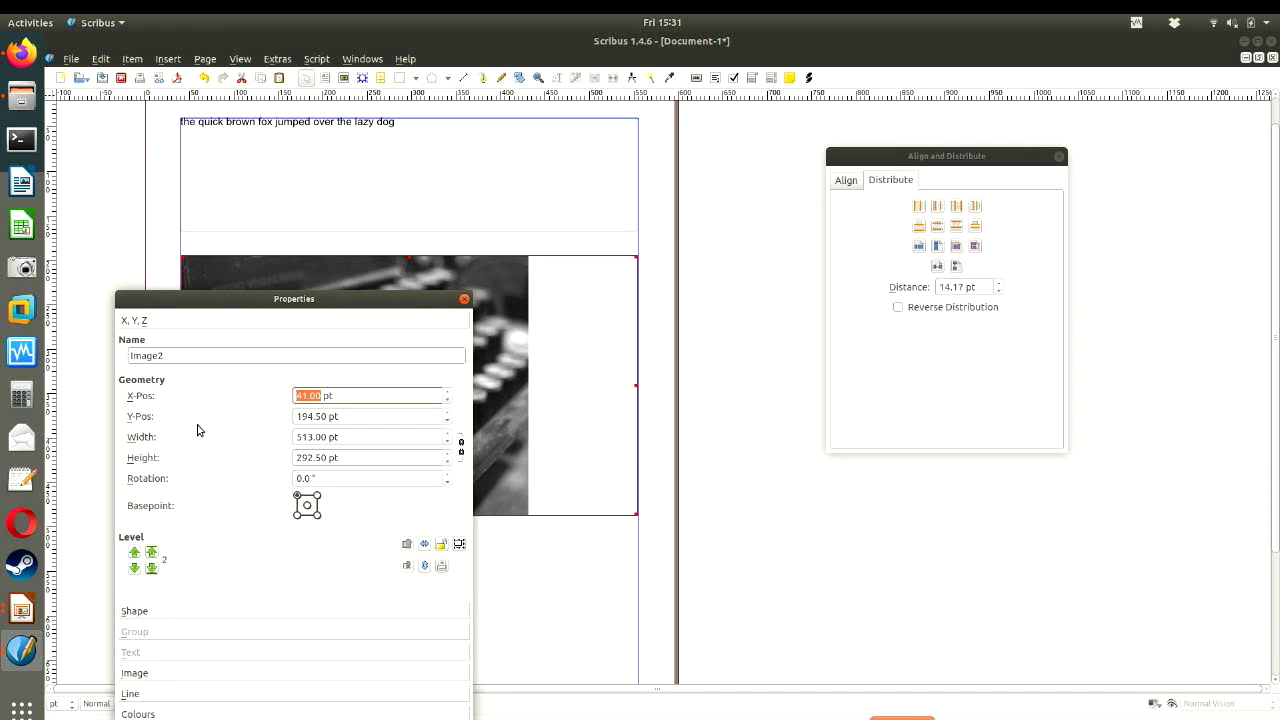
pyautogui.moveTo(267, 297); pyautogui.dragTo(969, 336)
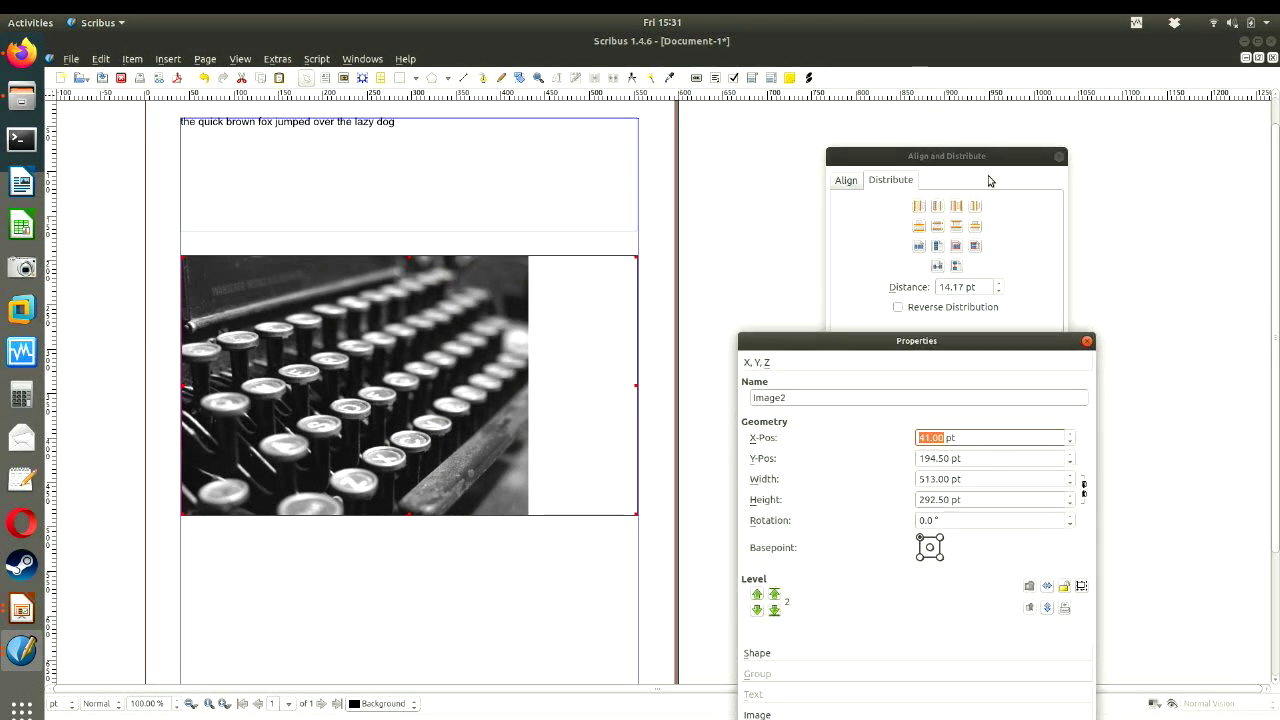
pyautogui.click(989, 177)
pyautogui.click(1058, 157)
pyautogui.moveTo(930, 157); pyautogui.dragTo(904, 114)
pyautogui.moveTo(1064, 538); pyautogui.dragTo(1210, 658)
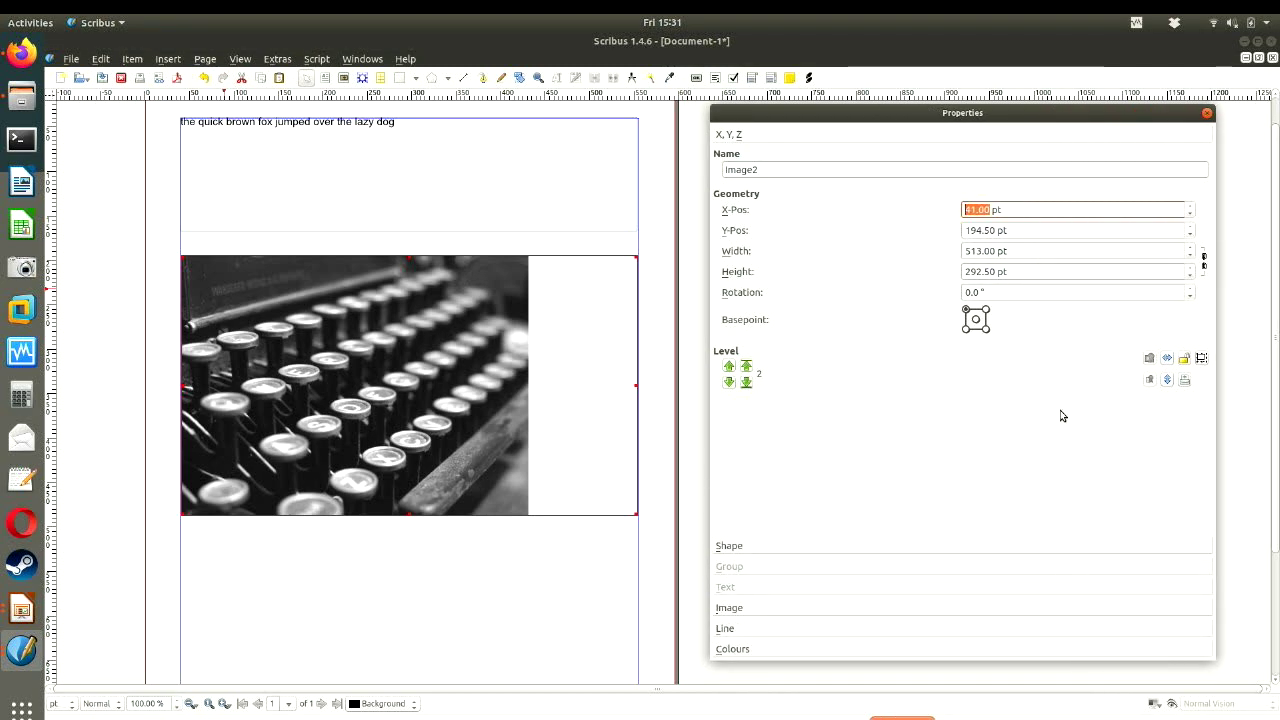
# - Switch the typewriter image to free scaling and set its X and Y scale to 80%
pyautogui.click(745, 611)
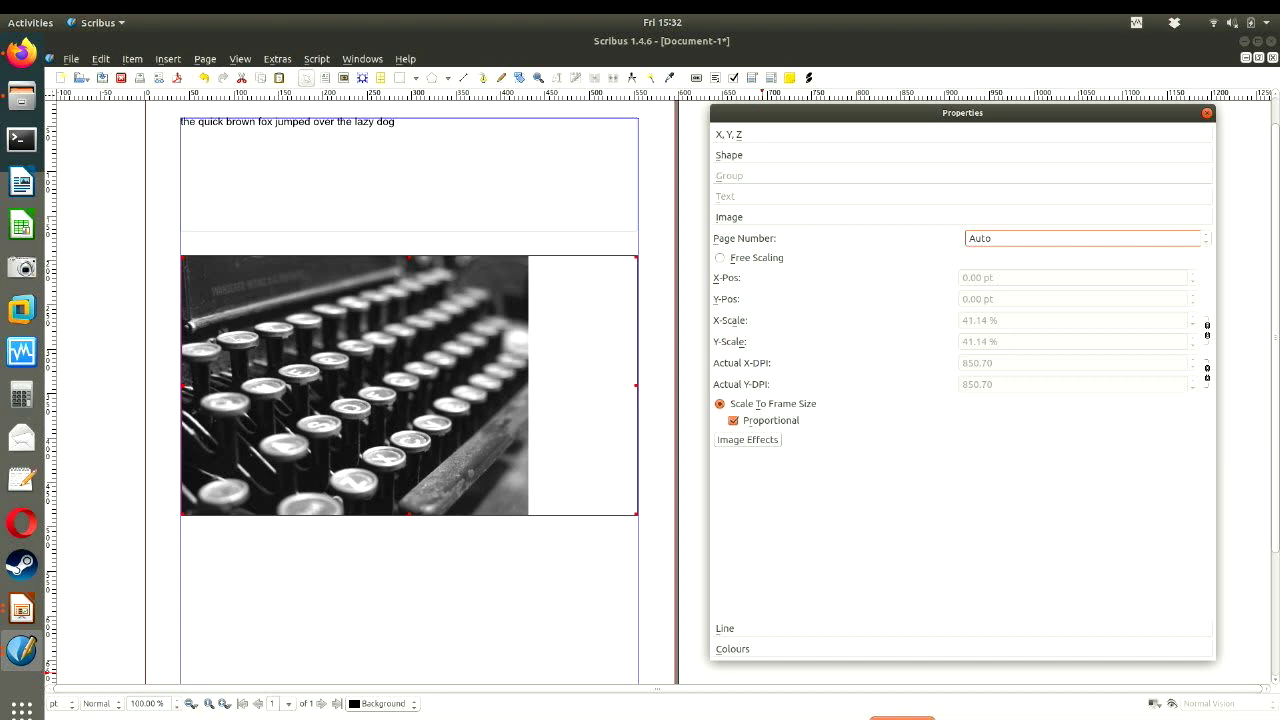
pyautogui.click(720, 258)
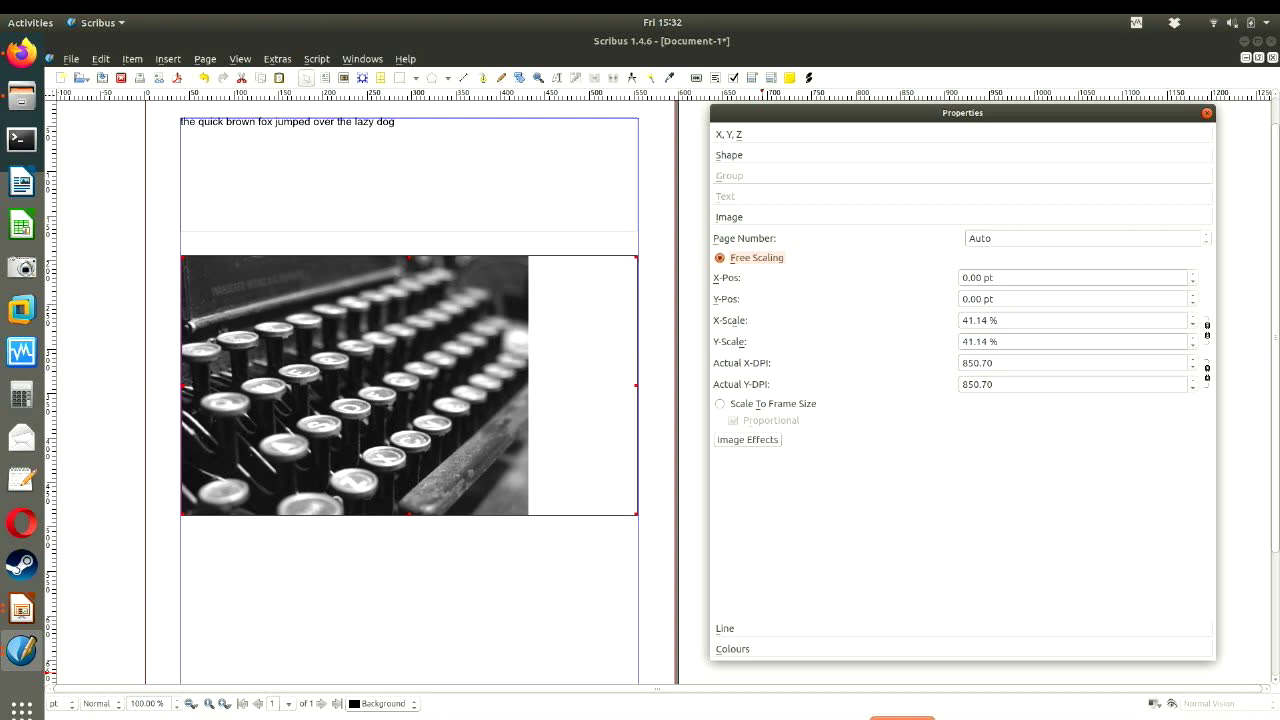
pyautogui.click(993, 321)
pyautogui.tripleClick(993, 321)
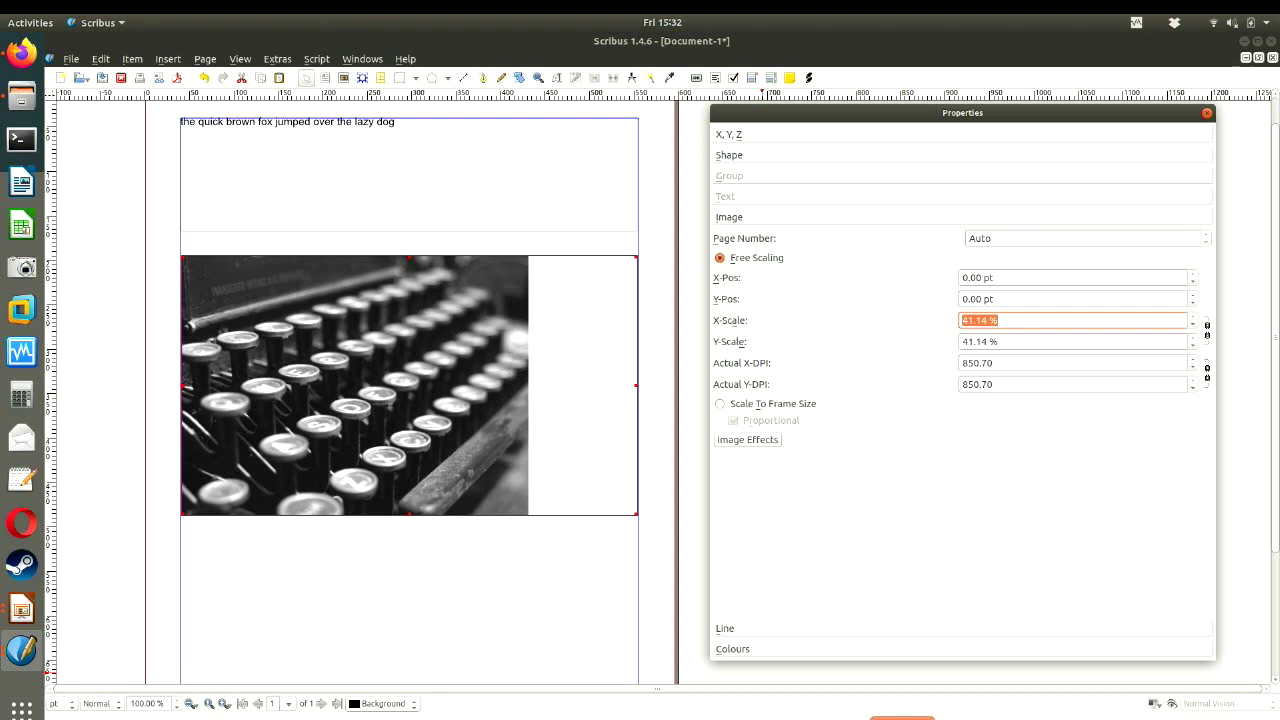
pyautogui.write('89')
pyautogui.press('Tab')
pyautogui.write('80')
pyautogui.press('Return')
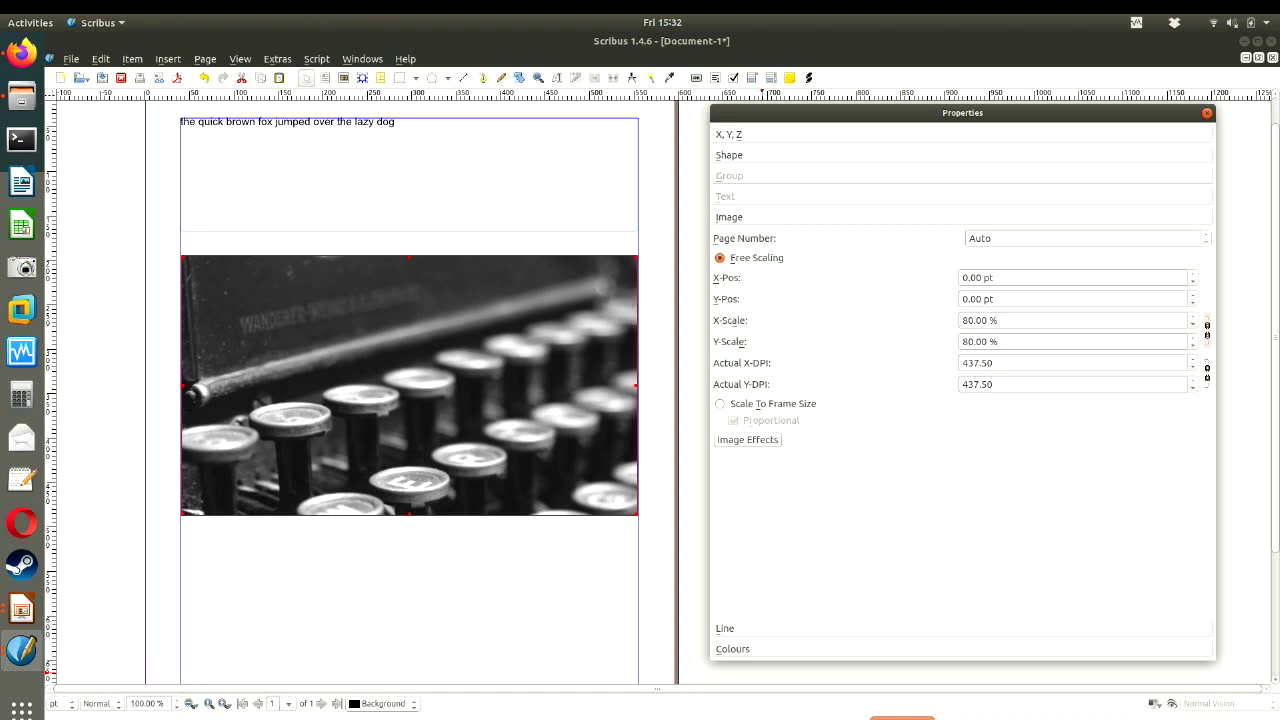
# - Shift the image vertically within its frame, trying Y offsets of 40, -40 and -100 pt and ending at -130 pt
pyautogui.moveTo(1020, 297); pyautogui.dragTo(915, 296)
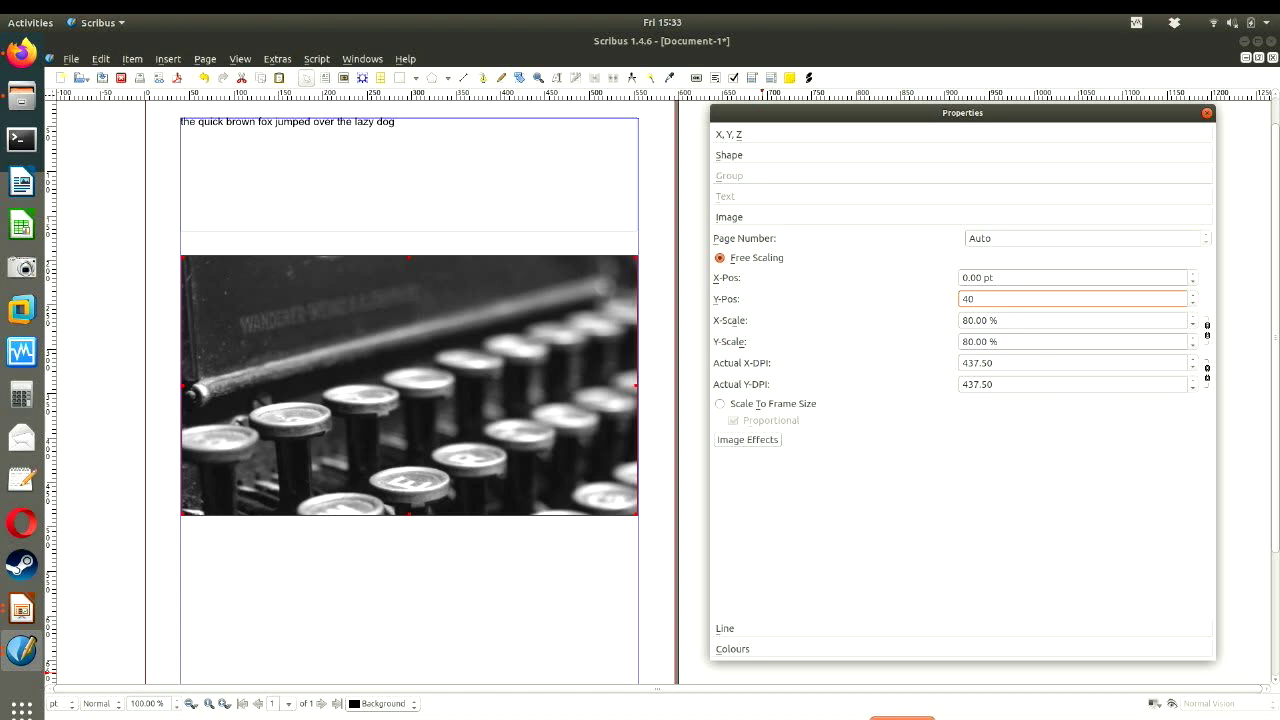
pyautogui.press('Return')
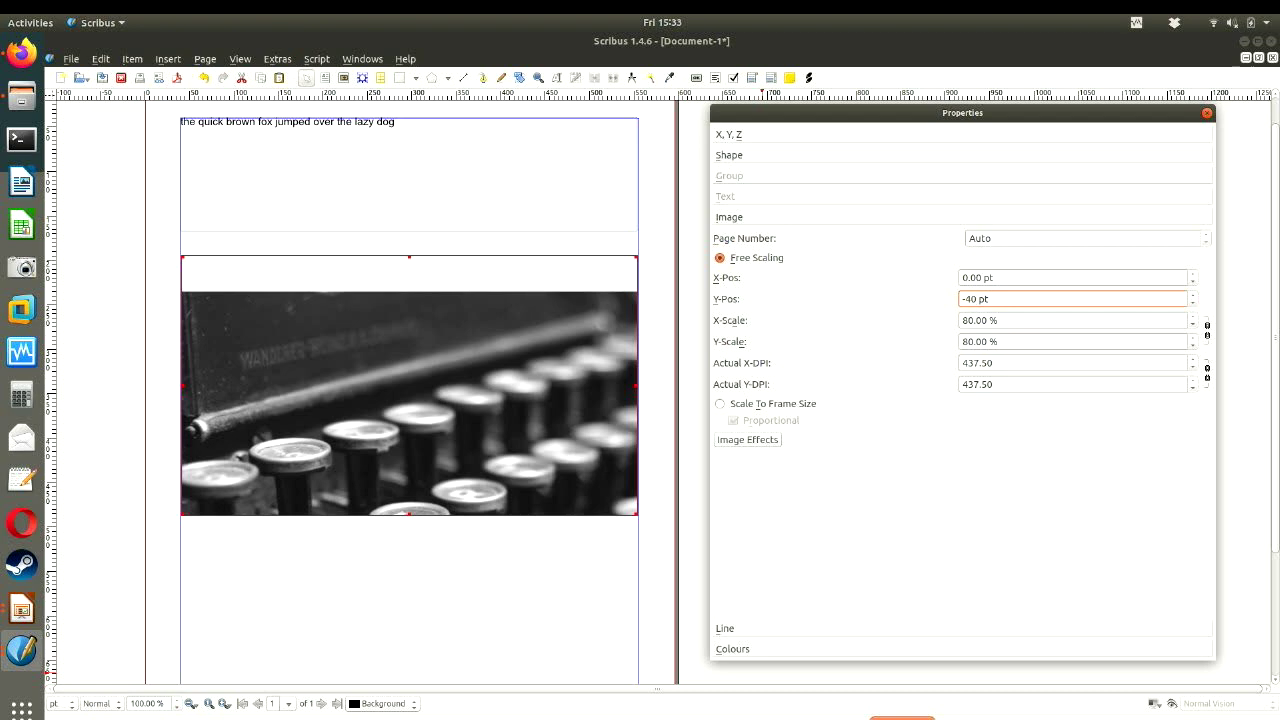
pyautogui.press('Return')
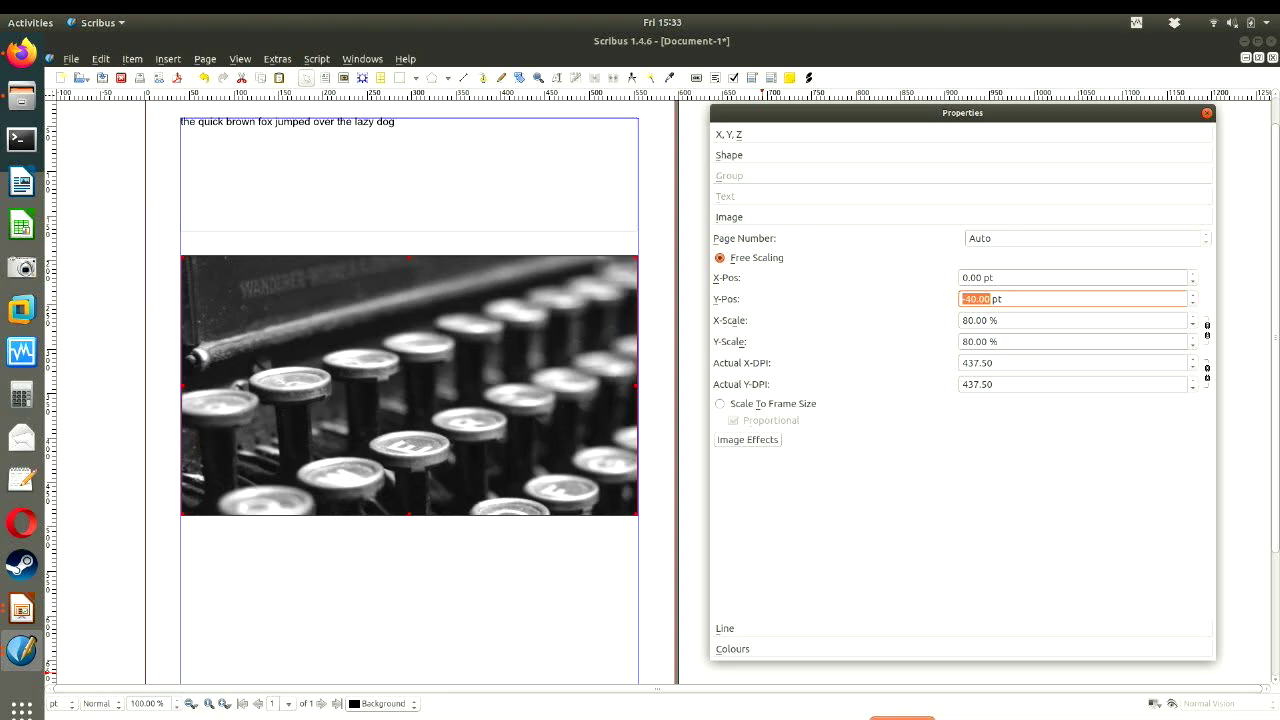
pyautogui.write('-1')
pyautogui.press('Return')
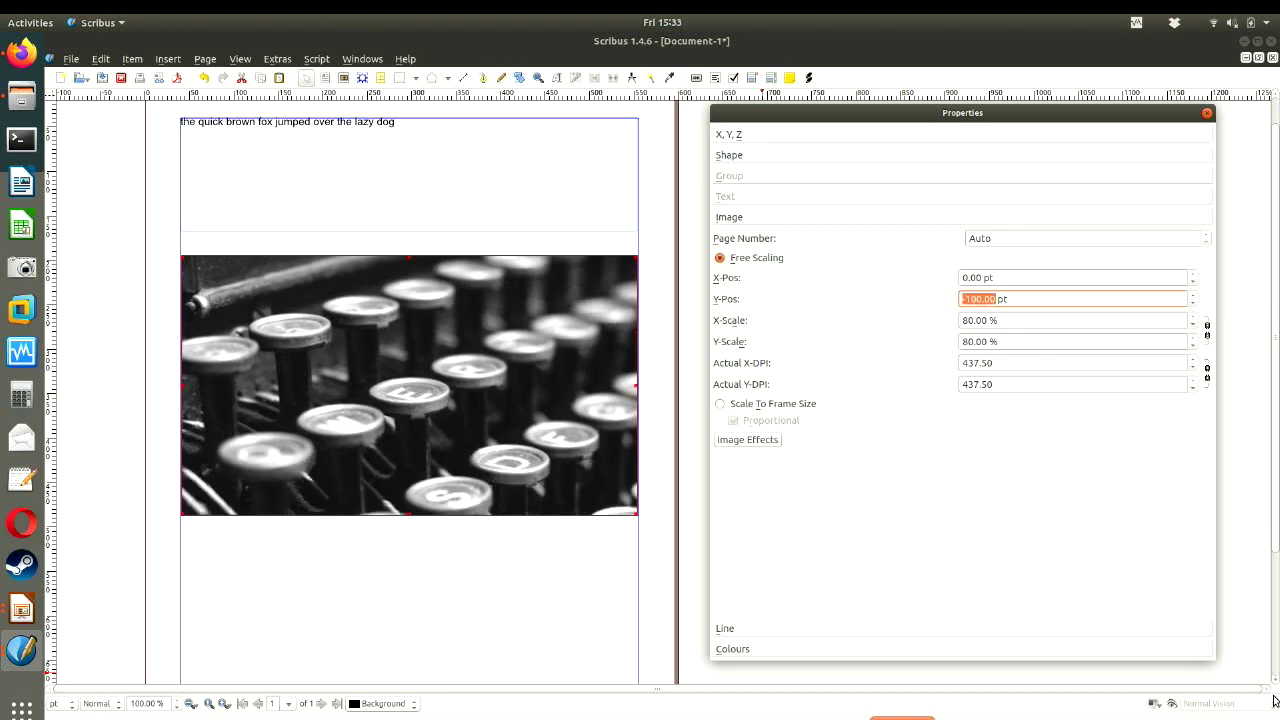
pyautogui.write('-13')
pyautogui.press('Return')
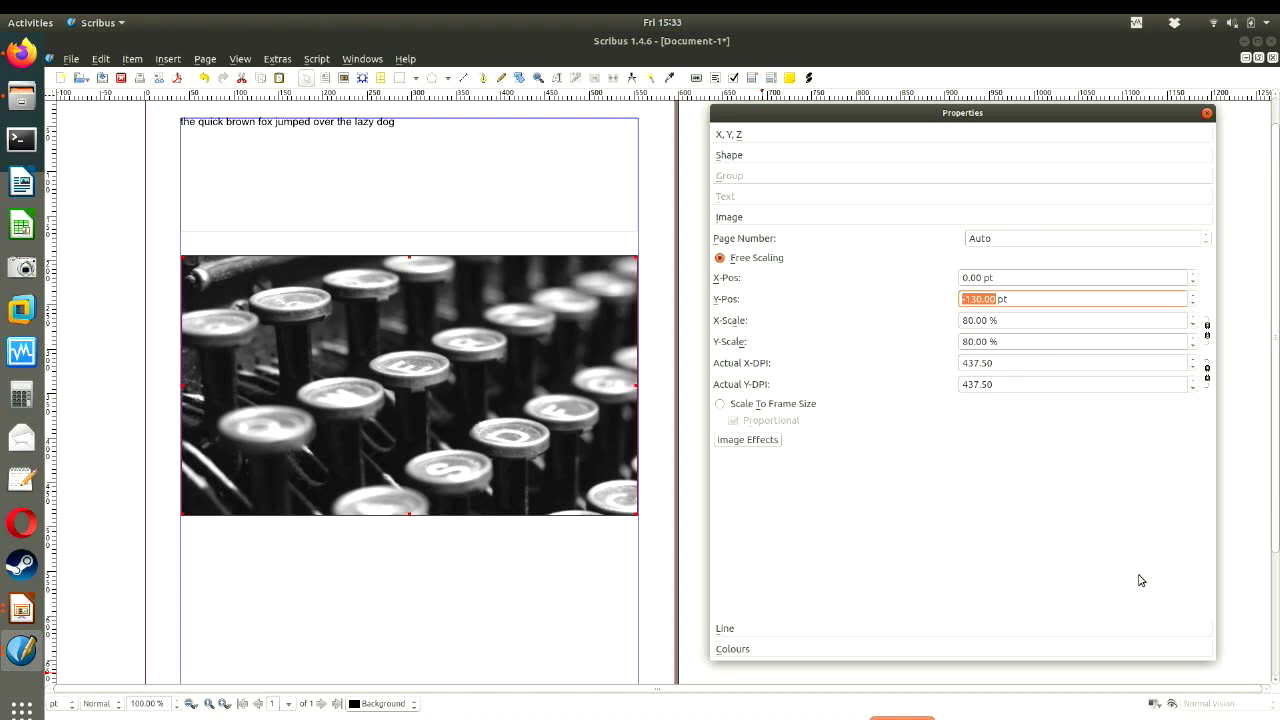
# - Set the image's X offset within its frame to -60 pt
pyautogui.click(1005, 273)
pyautogui.tripleClick(1005, 273)
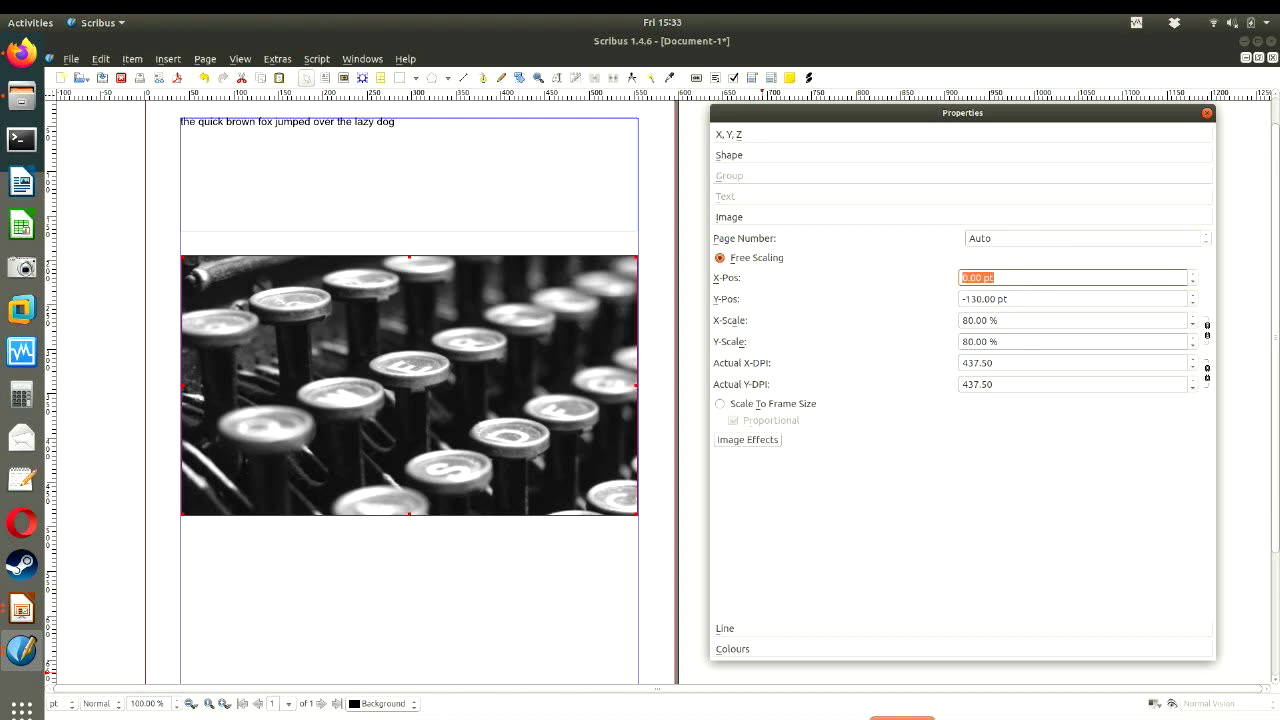
pyautogui.write('-60')
pyautogui.press('Return')
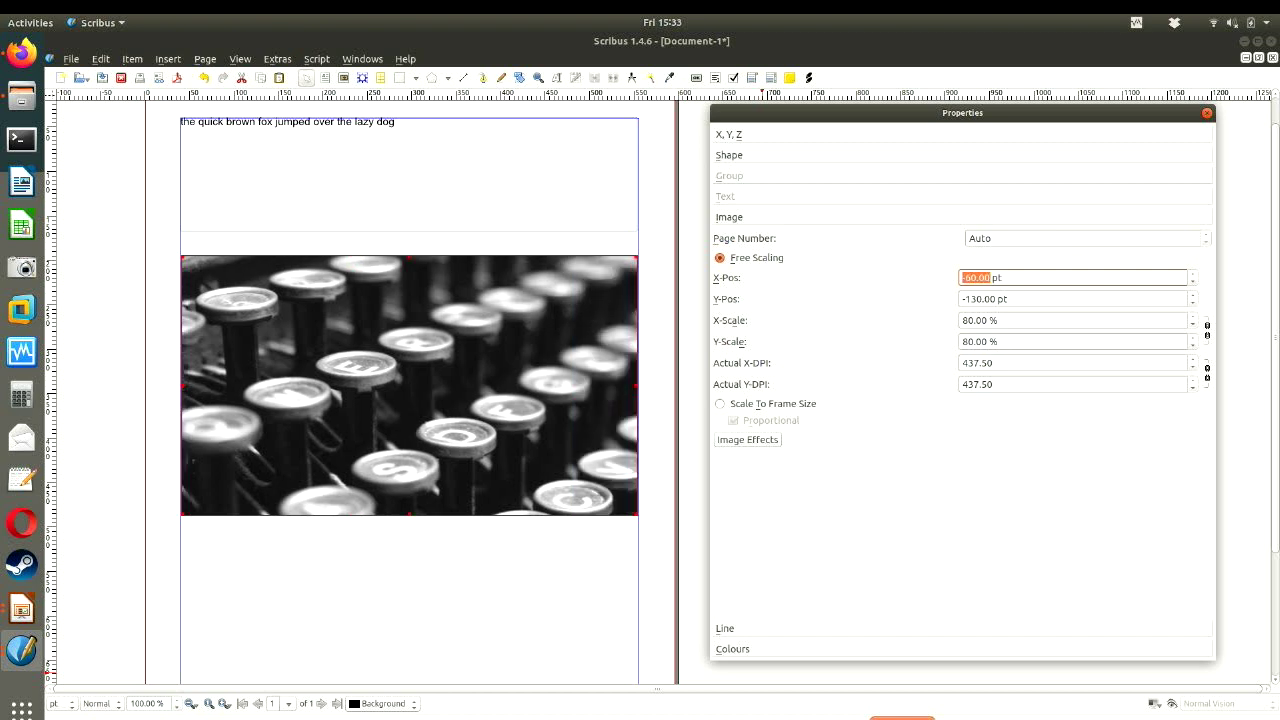
pyautogui.click(1055, 488)
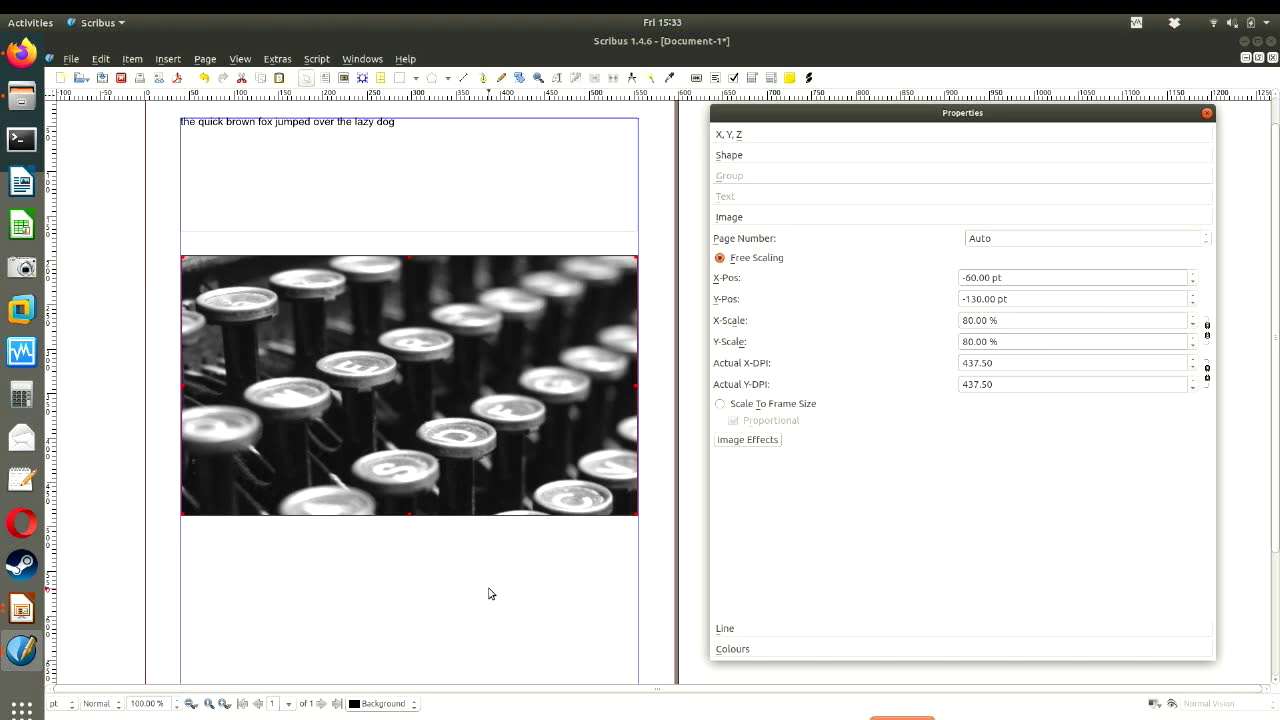
pyautogui.click(509, 552)
pyautogui.click(540, 414)
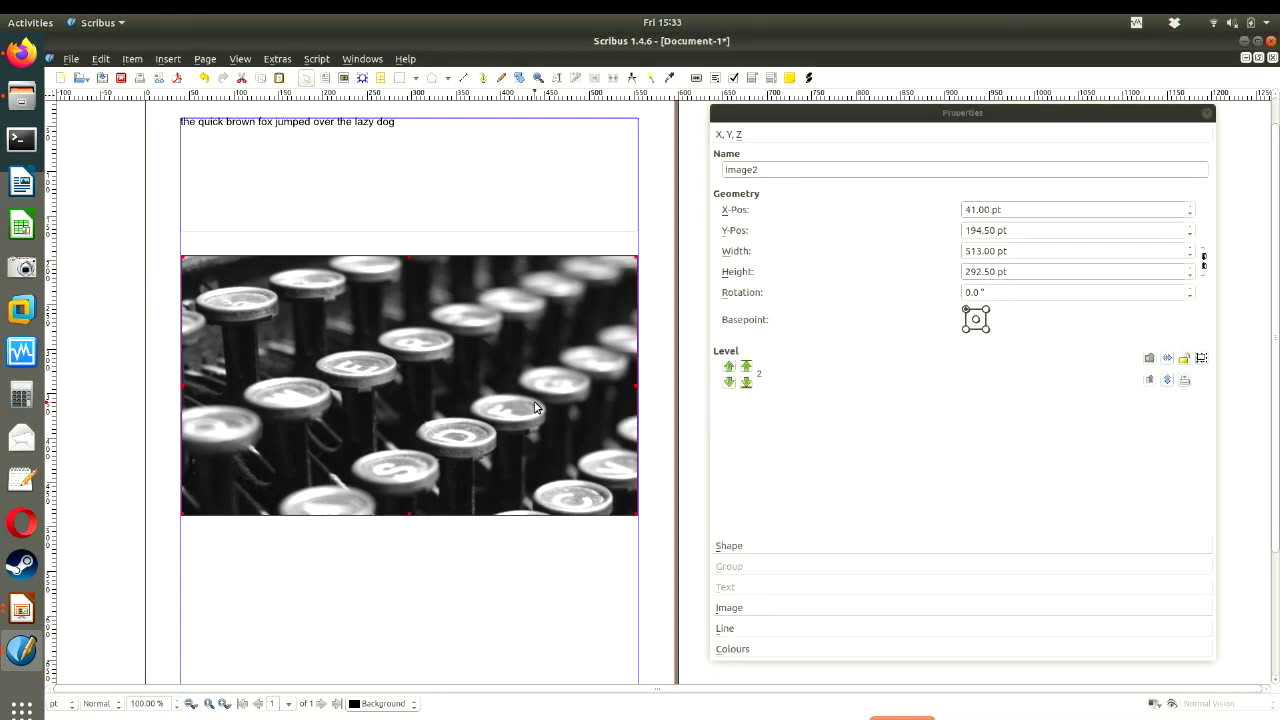
pyautogui.click(510, 551)
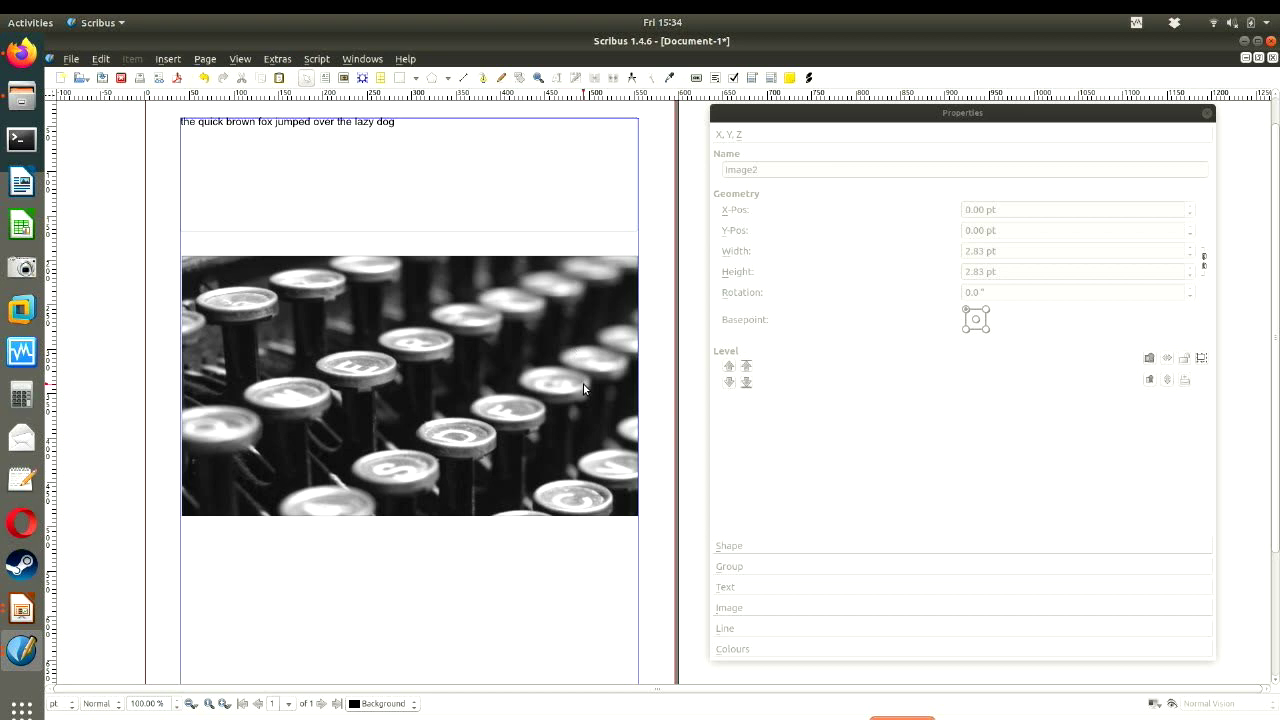
pyautogui.scroll(-2, 445, 345)
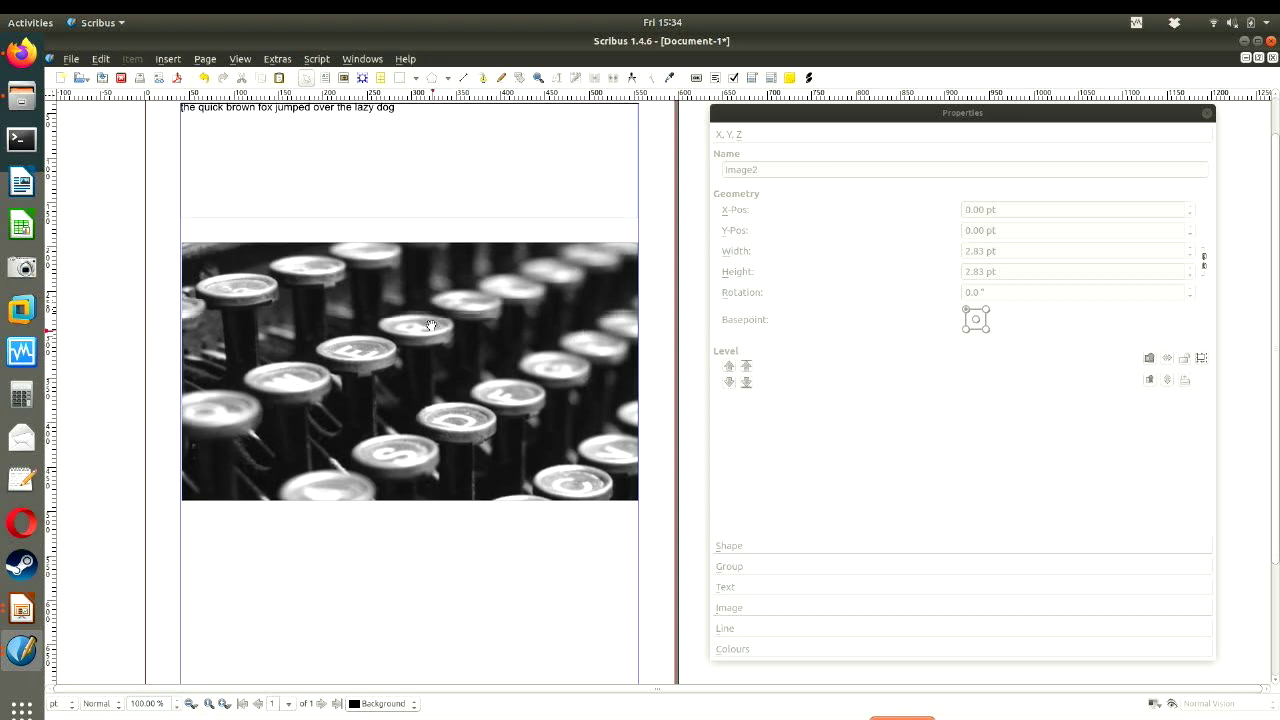
pyautogui.scroll(1, 417, 310)
pyautogui.scroll(-1, 410, 320)
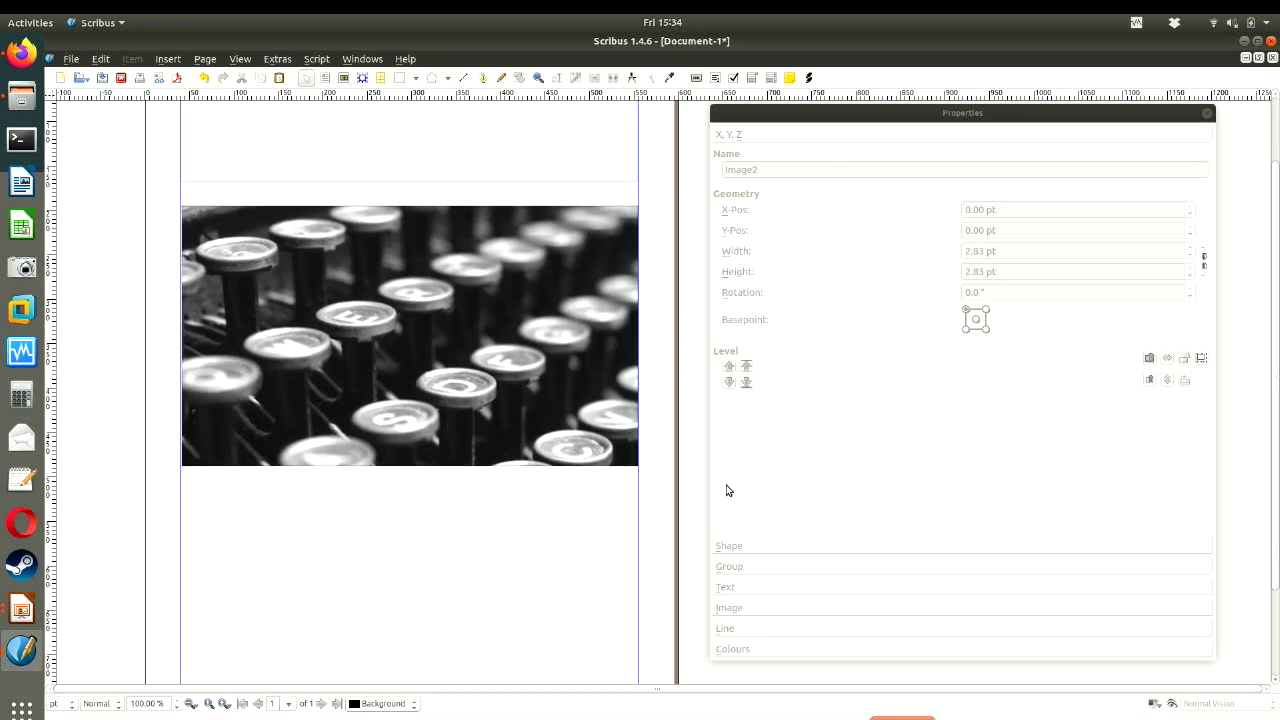
# - Reselect the typewriter image and nudge its X offset within the frame to -48 pt
pyautogui.click(505, 319)
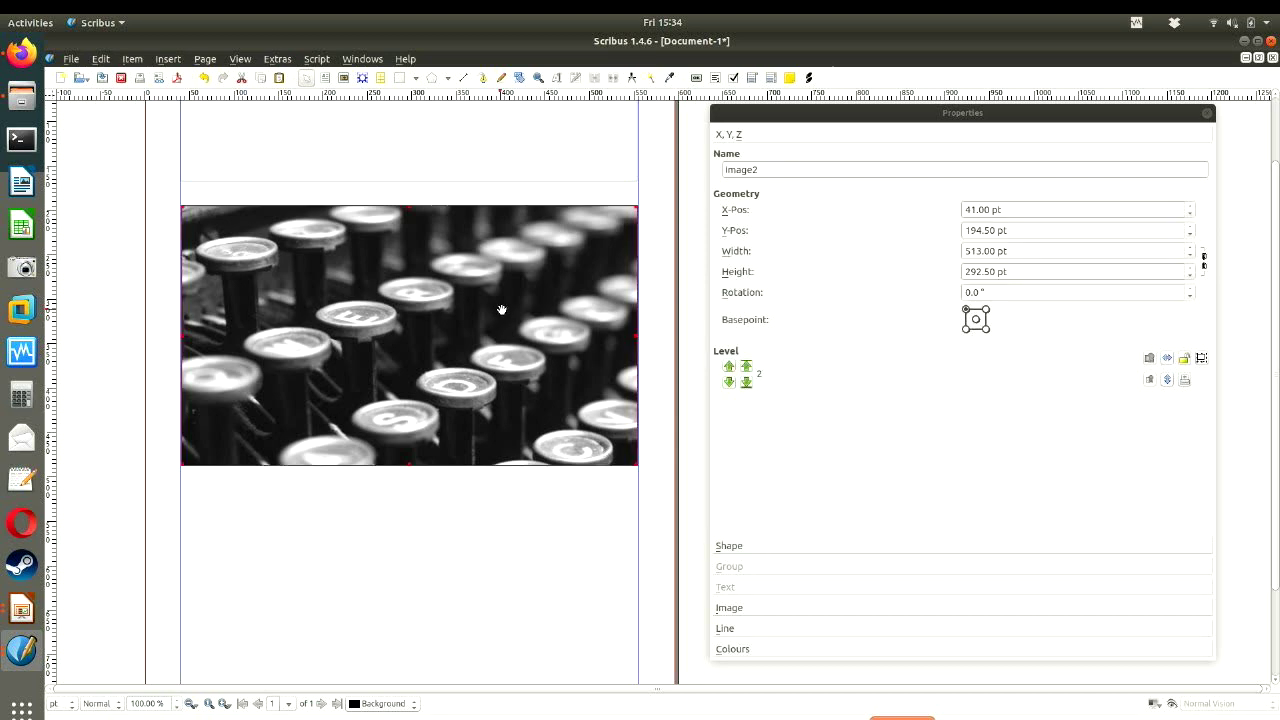
pyautogui.click(776, 609)
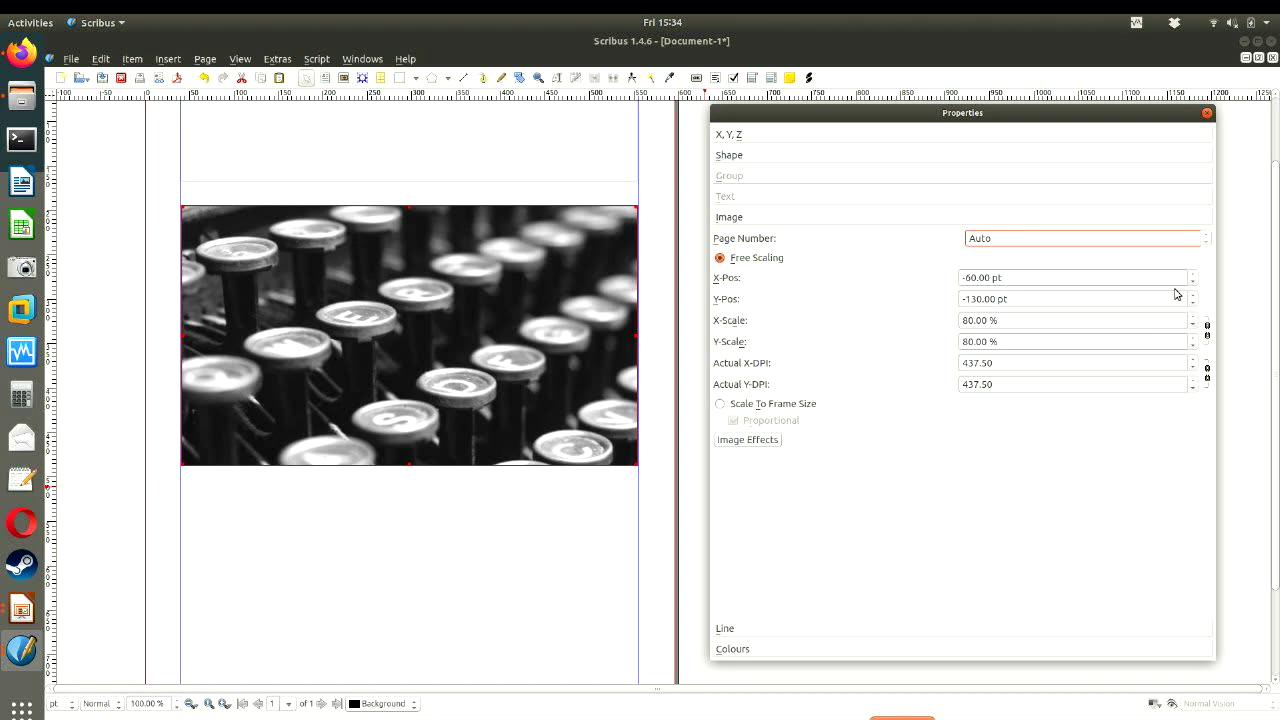
pyautogui.click(1040, 277)
pyautogui.scroll(3, 1040, 277)
pyautogui.scroll(2, 1040, 277)
pyautogui.scroll(7, 1040, 277)
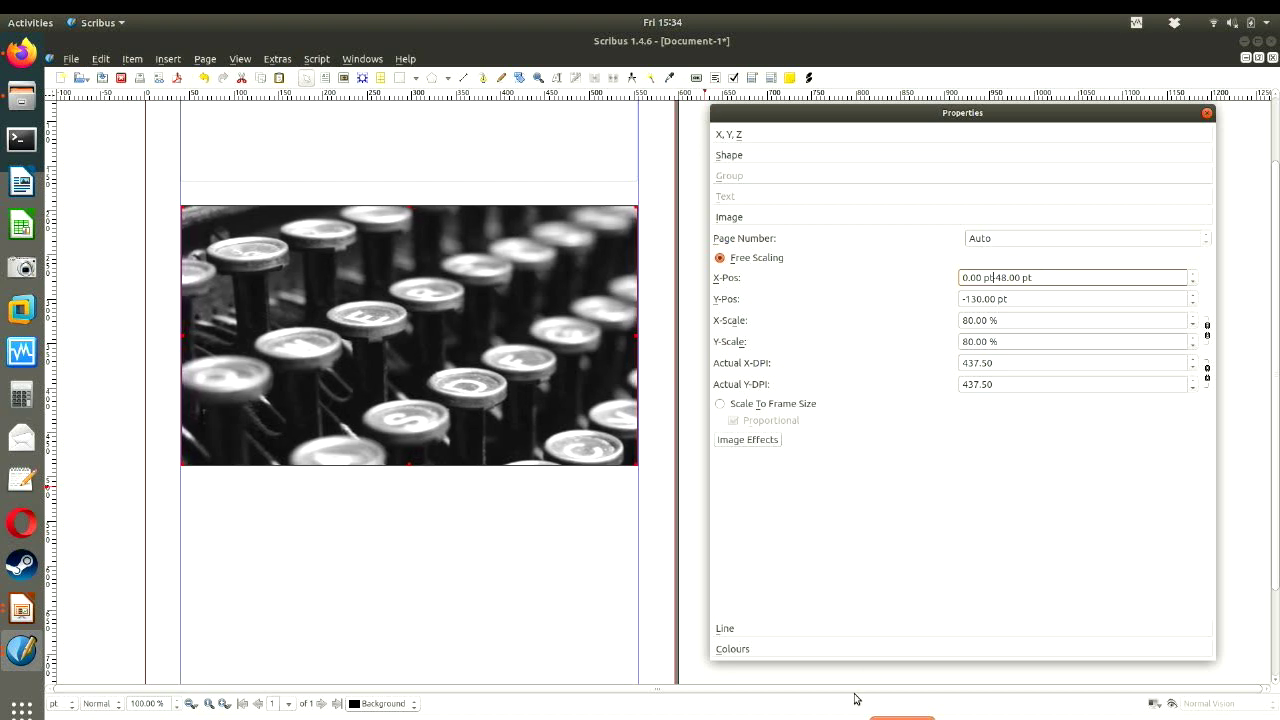
# - Nudge the image's Y offset within its frame to -139 pt
pyautogui.click(1016, 299)
pyautogui.scroll(1, 1017, 299)
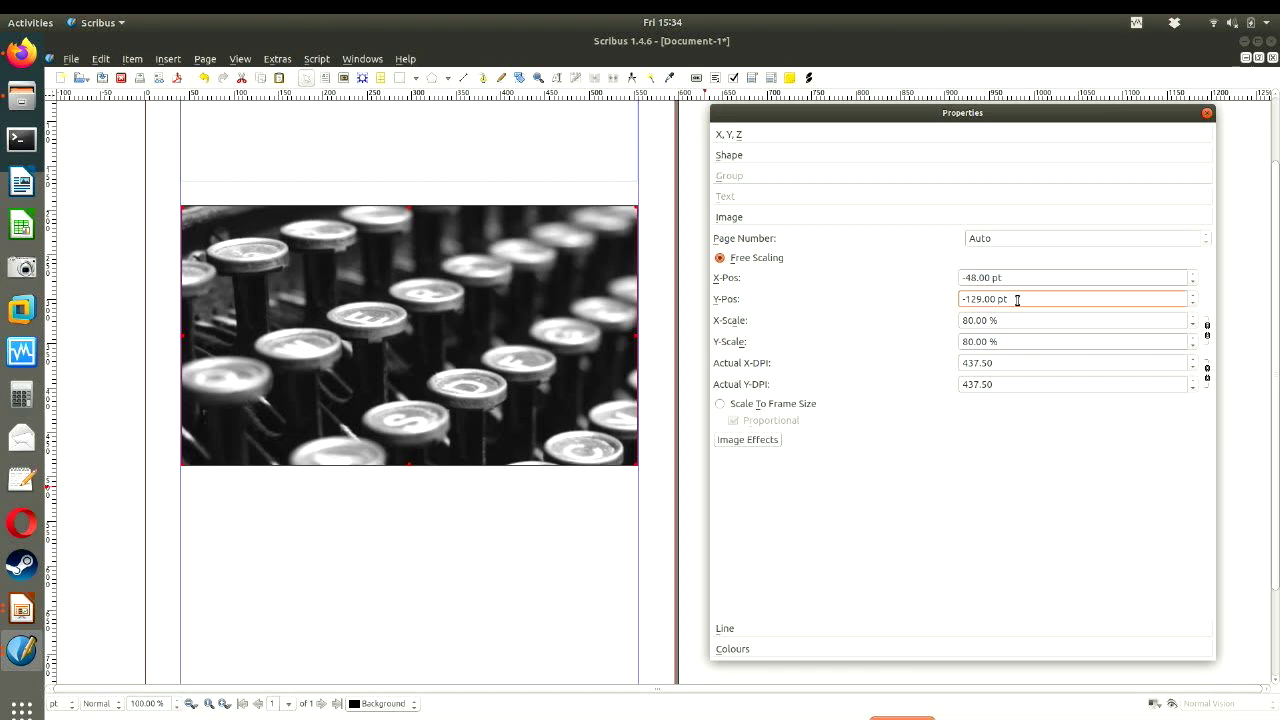
pyautogui.scroll(-10, 1016, 299)
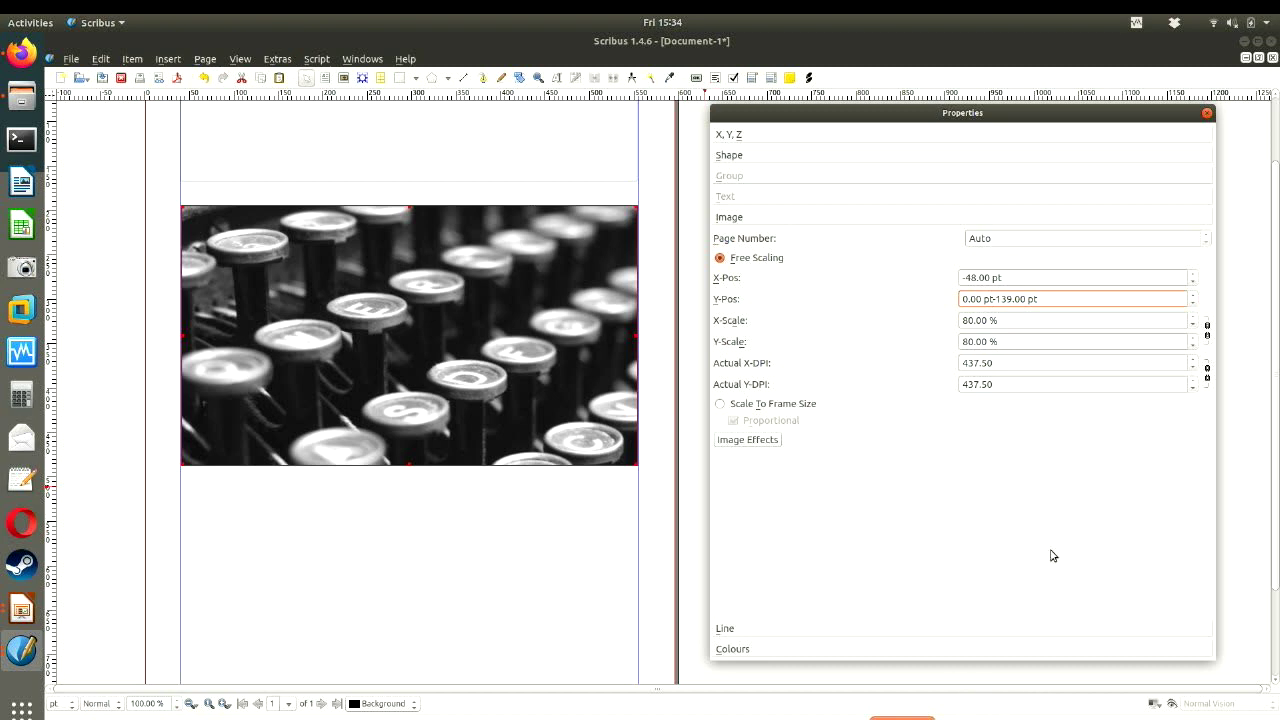
pyautogui.scroll(-1, 331, 176)
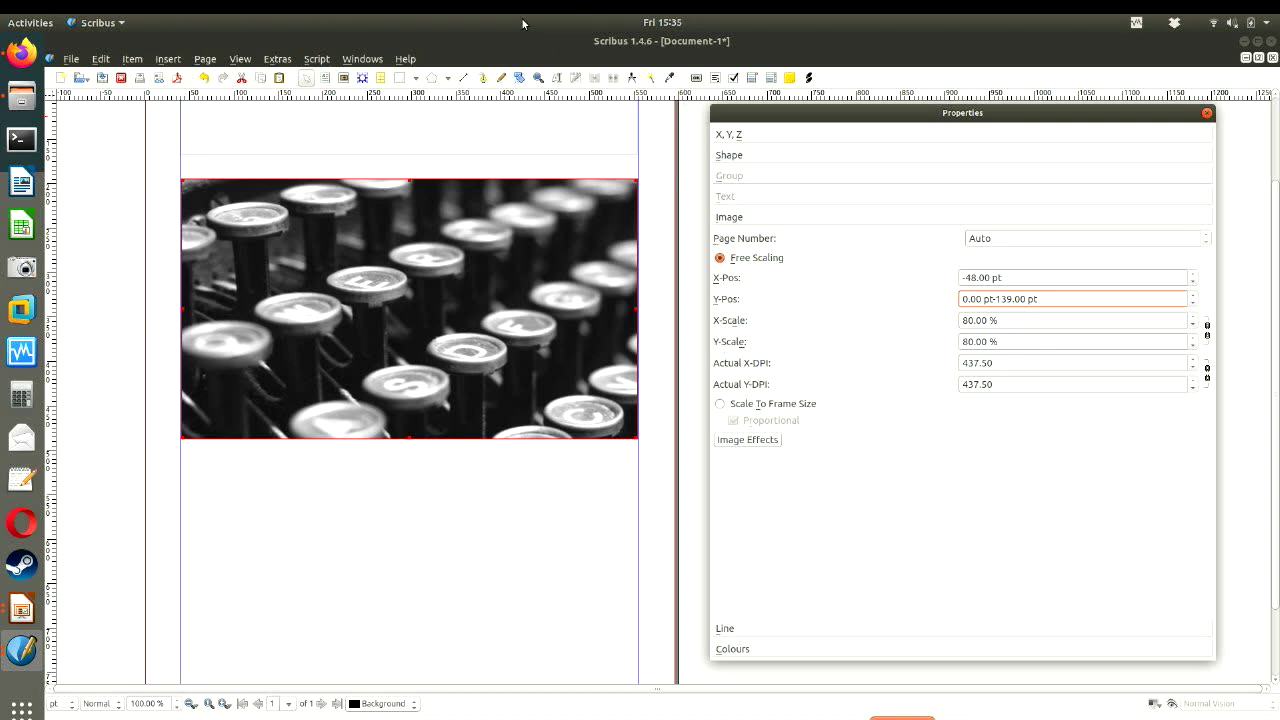
# - Start importing a vector file and browse to the cyberpunk/vector-files folder inside lca2020-scribus-tutorial on the Desktop
pyautogui.click(72, 59)
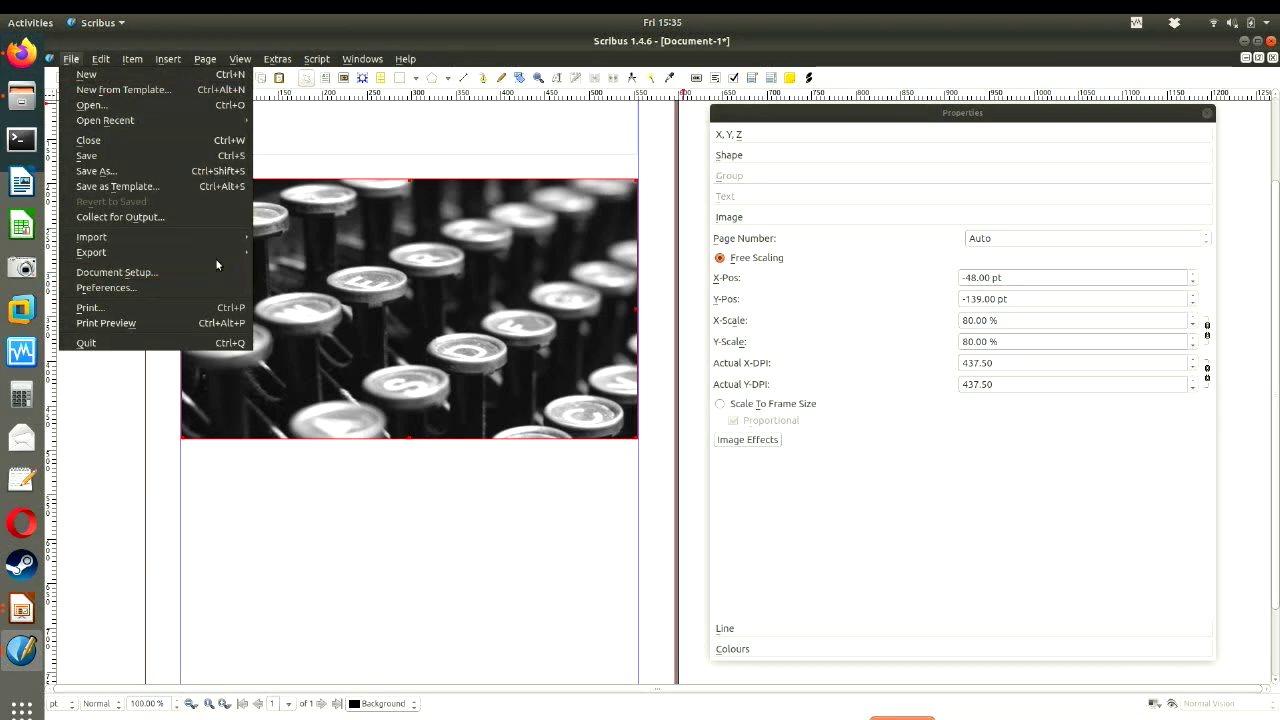
pyautogui.moveTo(225, 237)
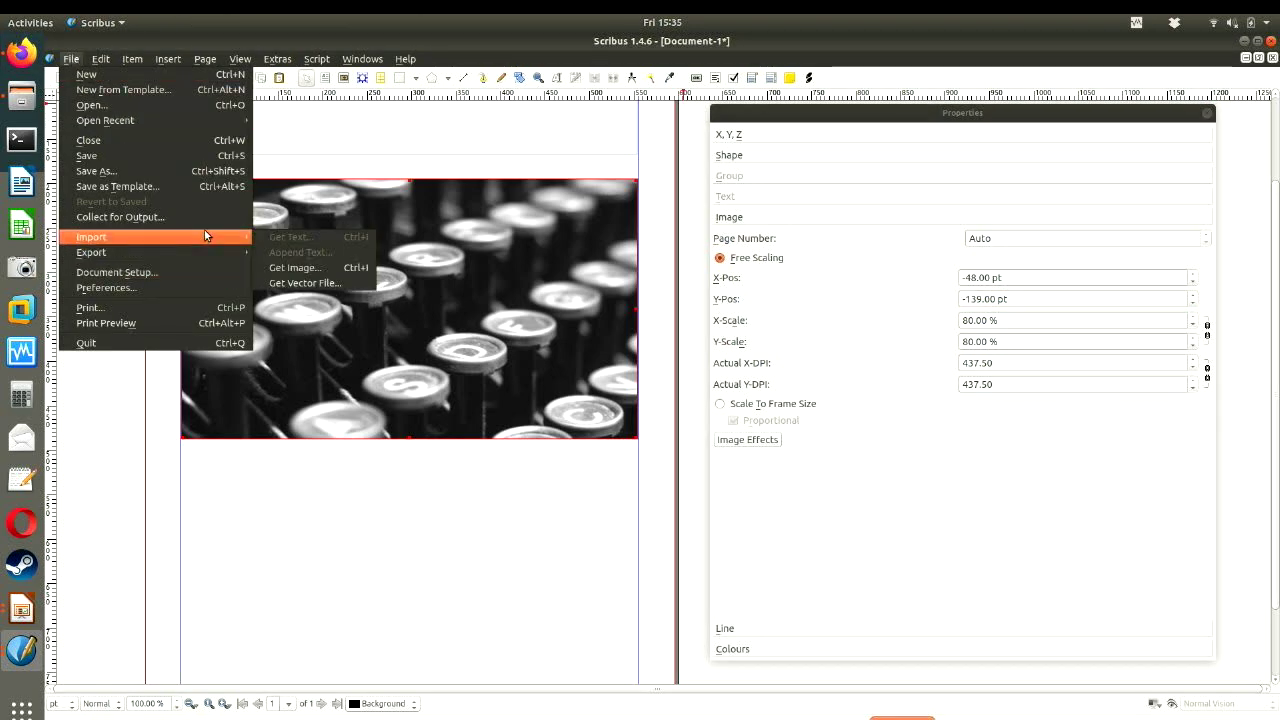
pyautogui.click(320, 280)
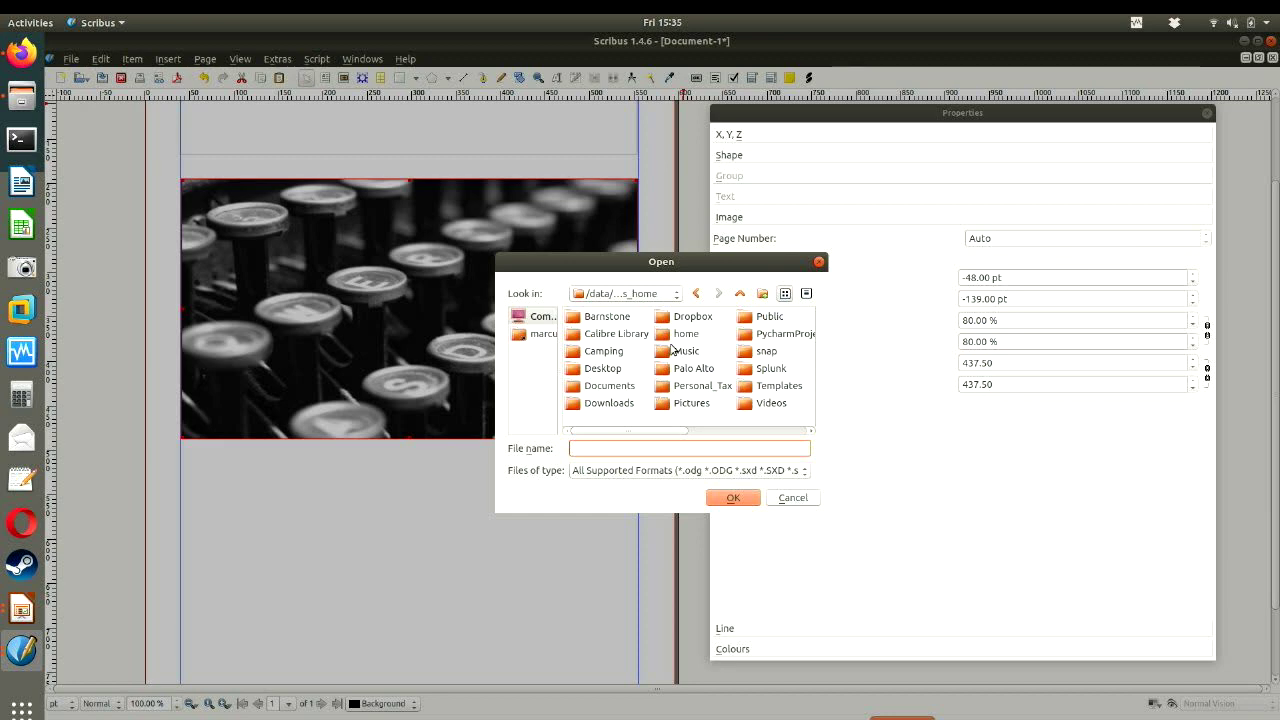
pyautogui.doubleClick(612, 370)
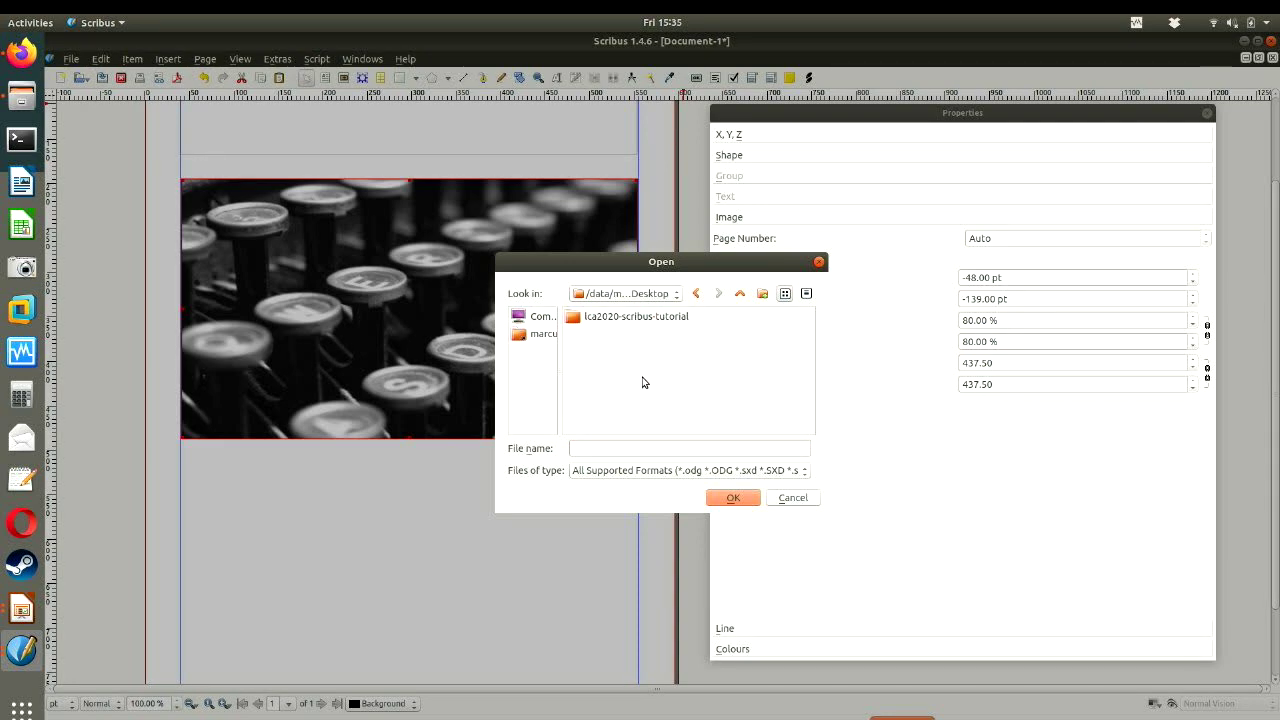
pyautogui.doubleClick(630, 317)
pyautogui.click(630, 320)
pyautogui.doubleClick(630, 317)
pyautogui.doubleClick(608, 334)
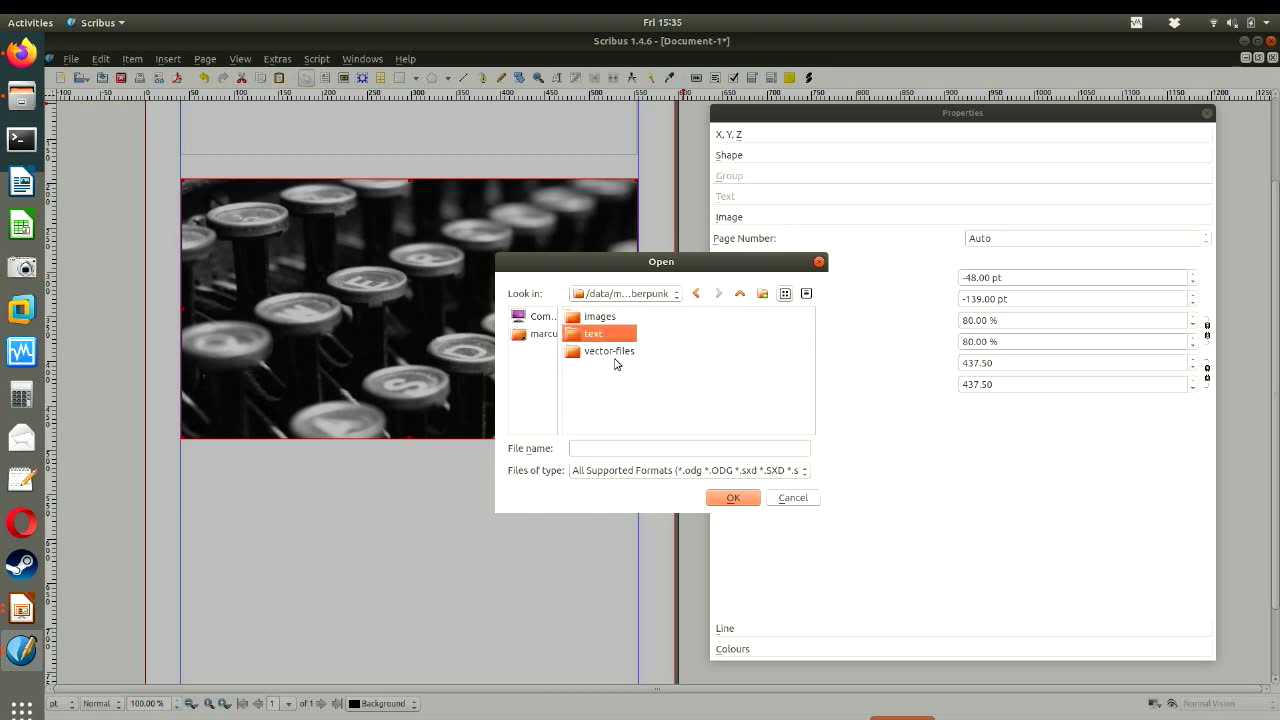
pyautogui.click(616, 358)
pyautogui.doubleClick(616, 356)
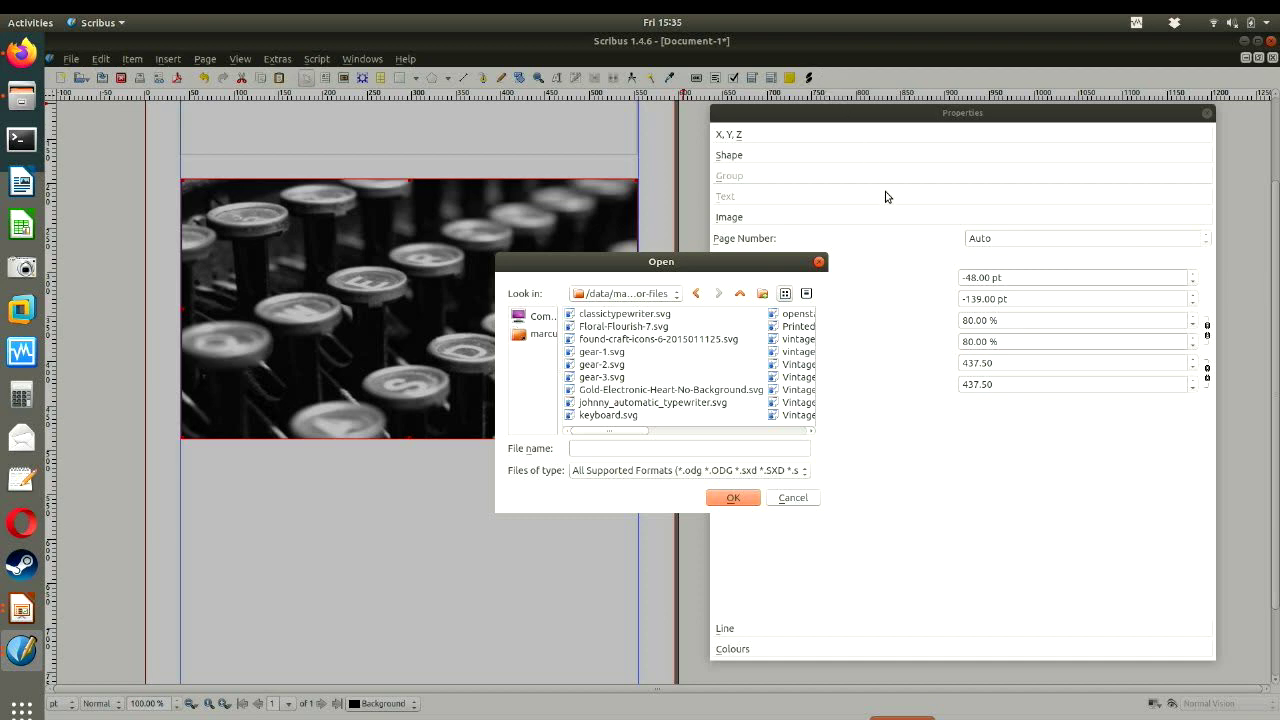
# - Import classictypewriter.svg and place it in the document
pyautogui.click(625, 316)
pyautogui.click(740, 505)
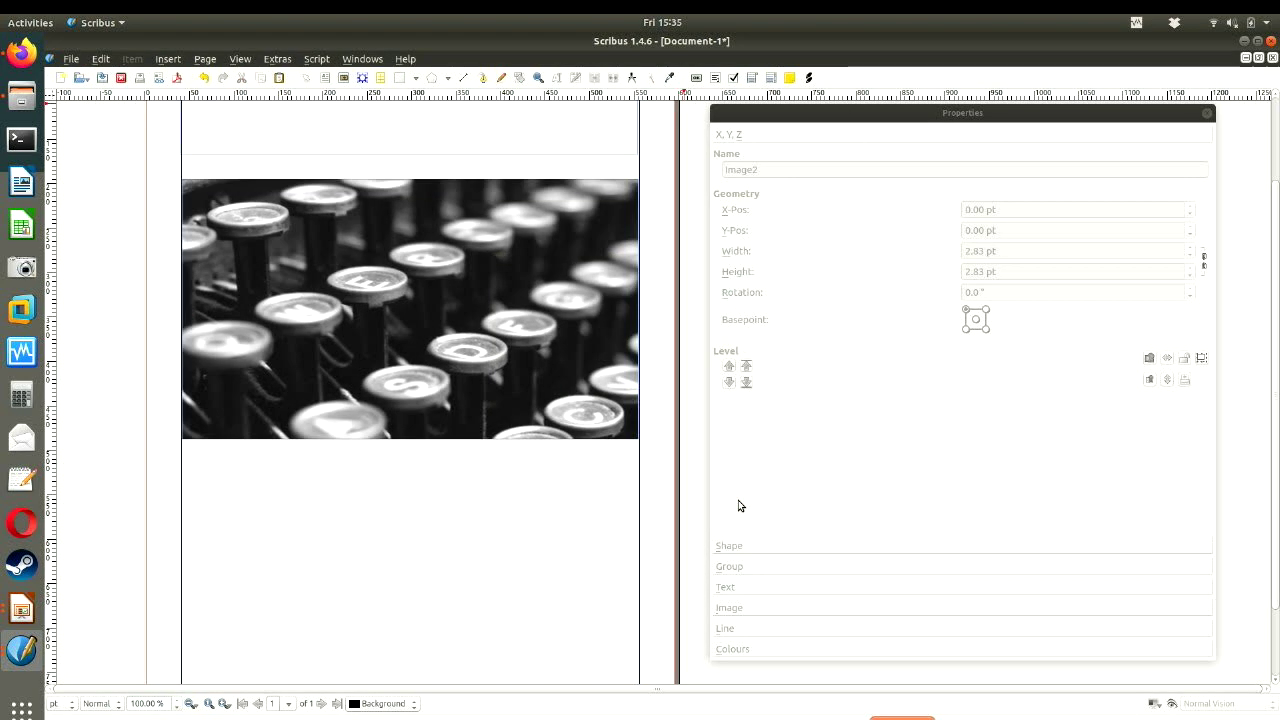
pyautogui.click(344, 267)
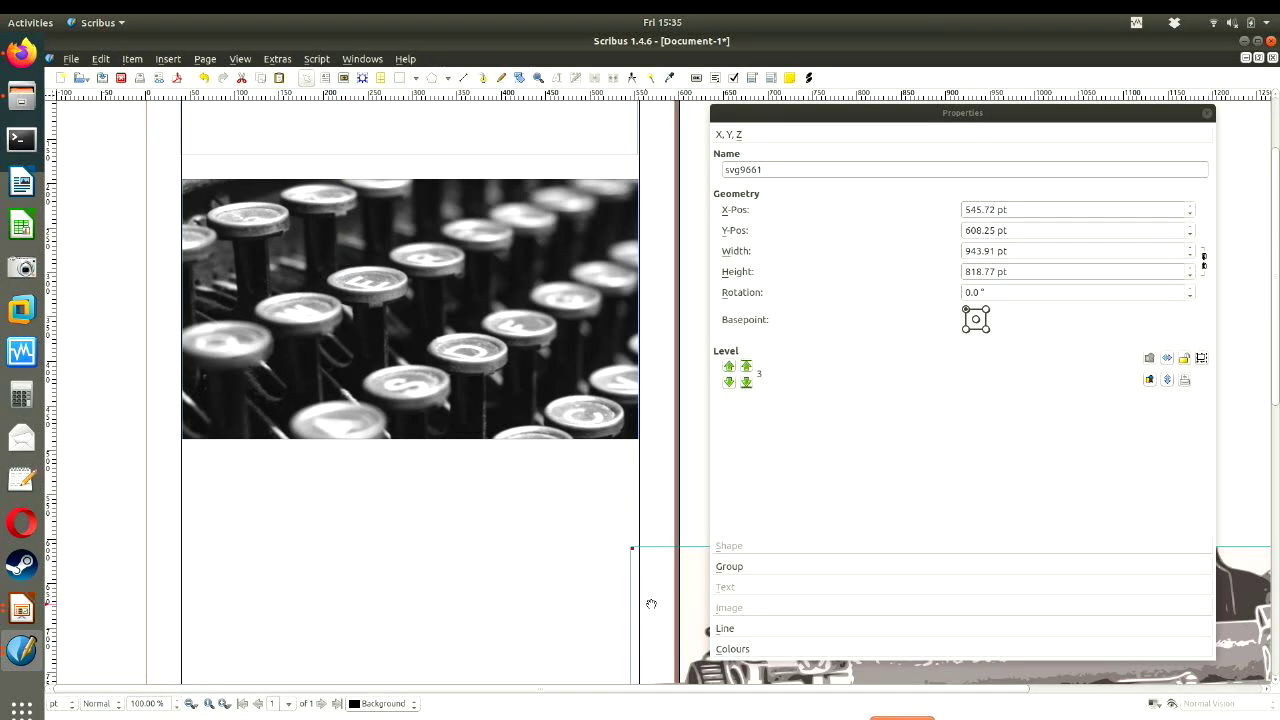
# - Move the vector typewriter onto the page and shrink it to about 262 by 215 pt
pyautogui.moveTo(678, 588); pyautogui.dragTo(242, 304)
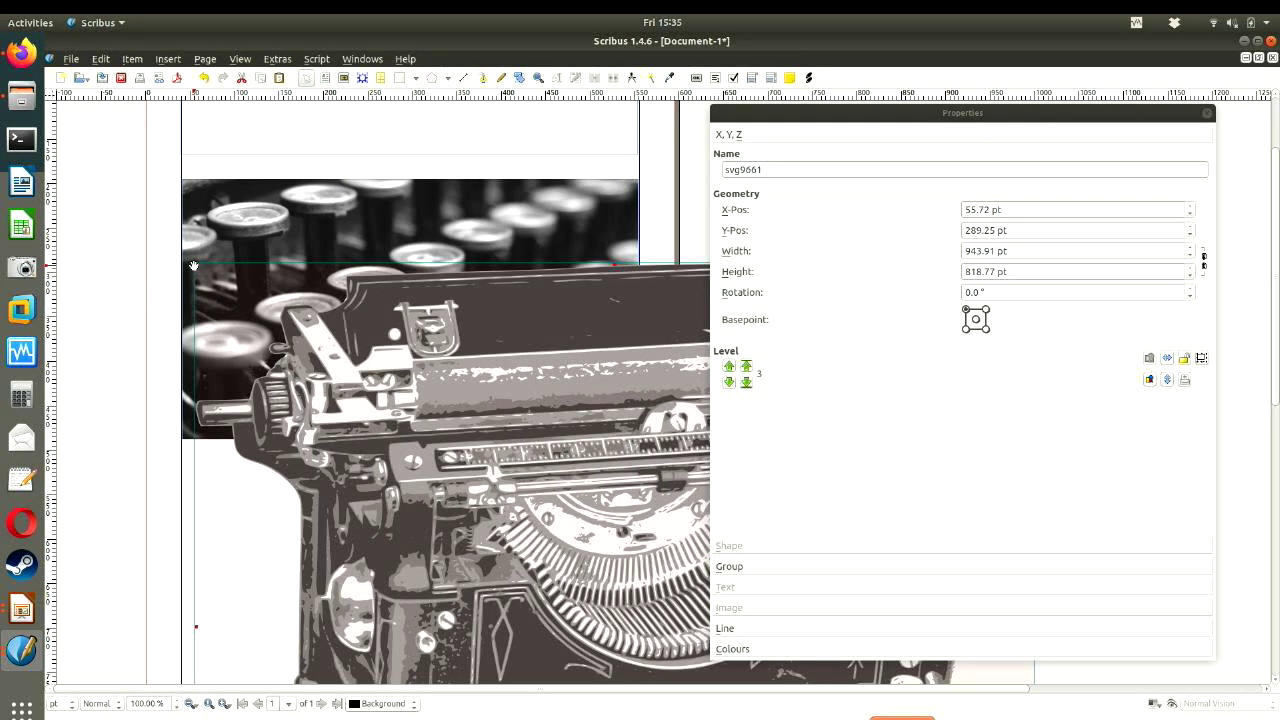
pyautogui.moveTo(197, 267); pyautogui.dragTo(403, 392)
pyautogui.moveTo(536, 538); pyautogui.dragTo(378, 365)
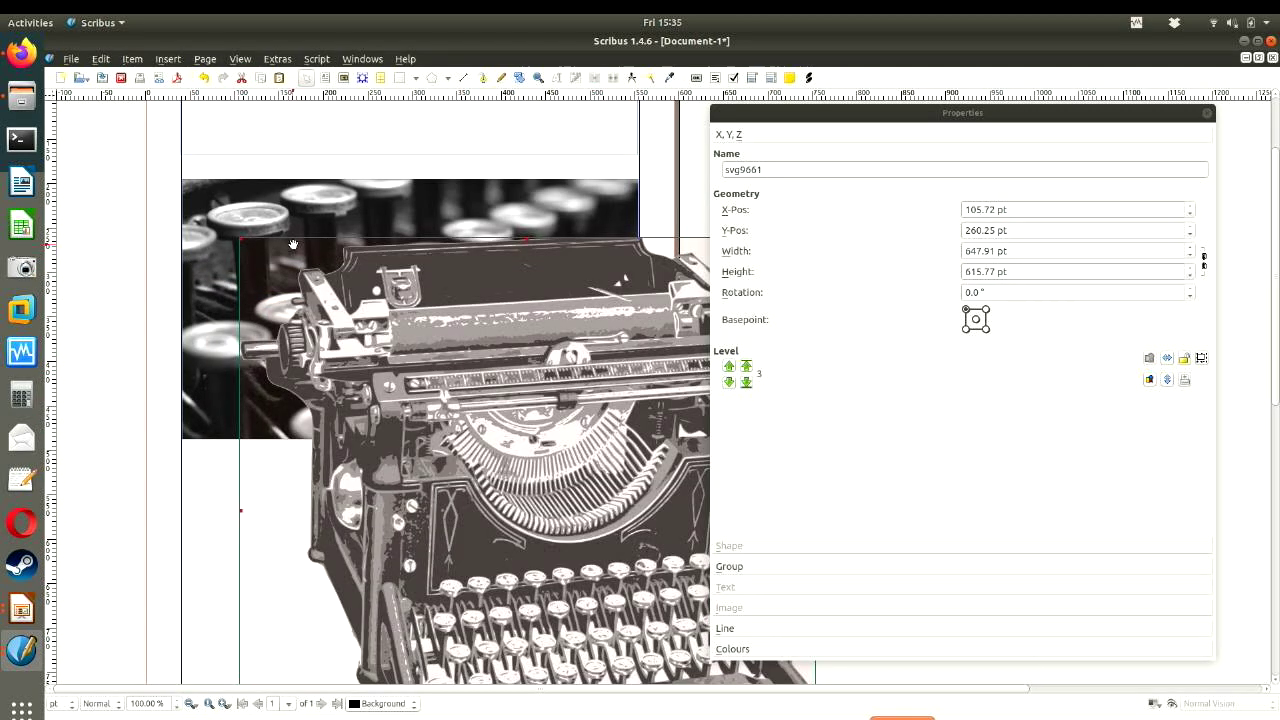
pyautogui.moveTo(245, 240); pyautogui.dragTo(400, 360)
pyautogui.moveTo(400, 453); pyautogui.dragTo(332, 453)
pyautogui.click(409, 603)
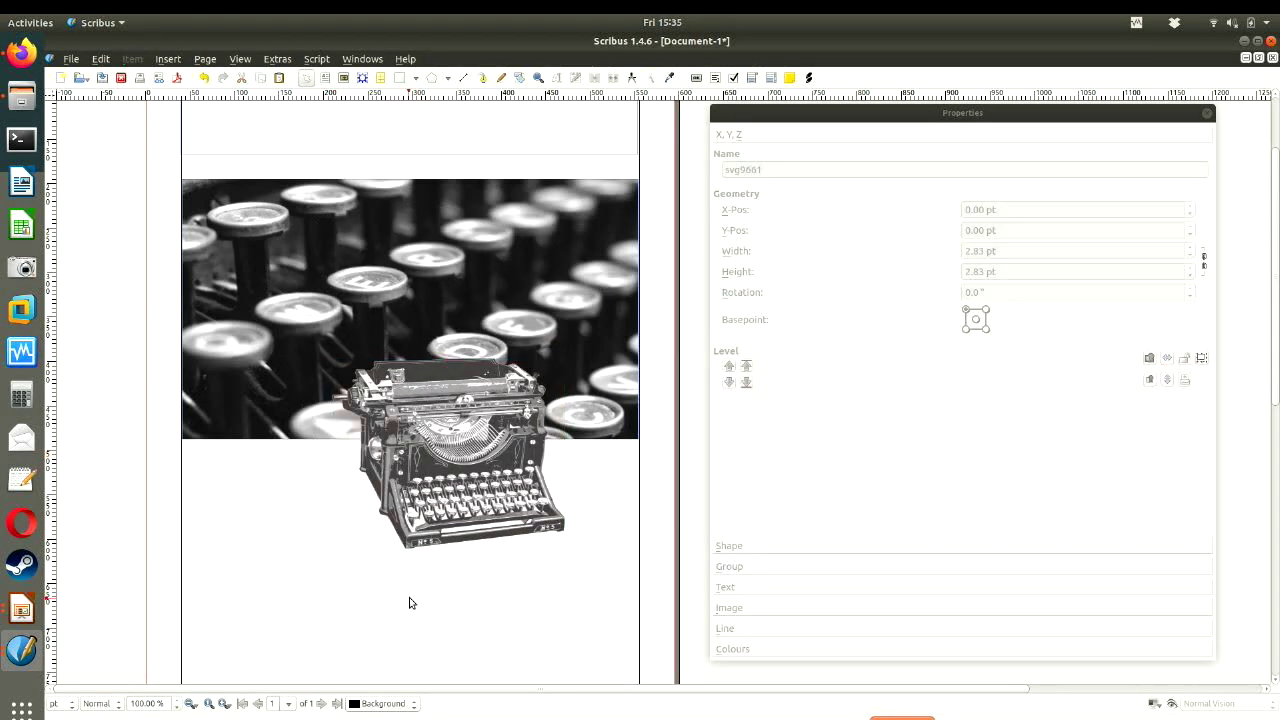
# - Move the vector typewriter onto the lower part of the photo and shrink it to about 198 by 175 pt
pyautogui.click(442, 462)
pyautogui.moveTo(459, 464); pyautogui.dragTo(507, 329)
pyautogui.click(386, 236)
pyautogui.click(486, 328)
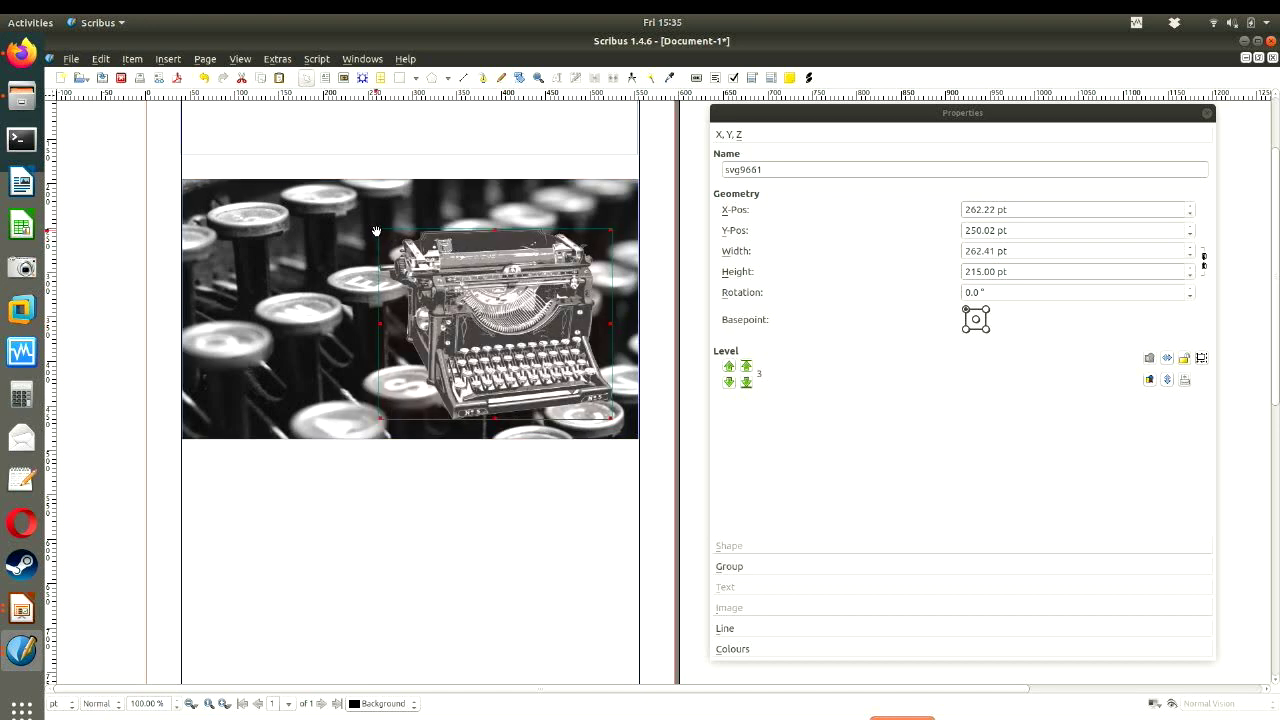
pyautogui.moveTo(378, 231); pyautogui.dragTo(436, 265)
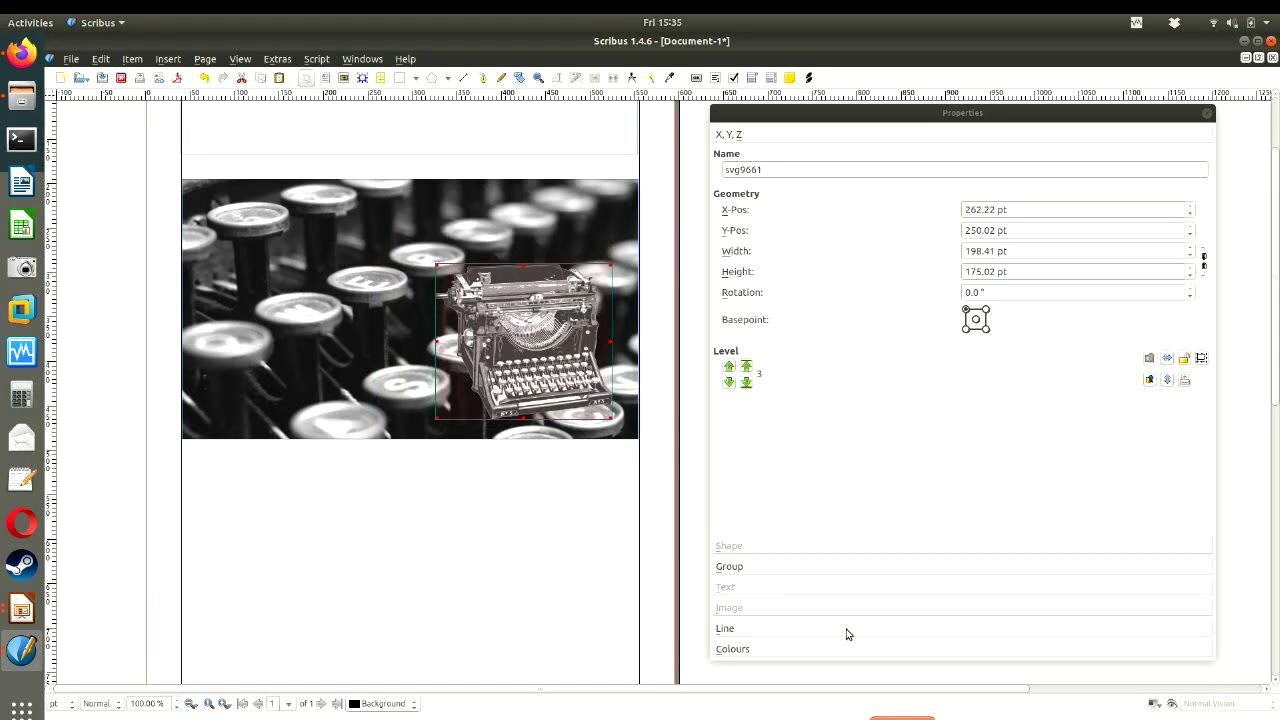
# - Try magenta, black and blue fills and a blue line colour on the vector typewriter
pyautogui.click(822, 658)
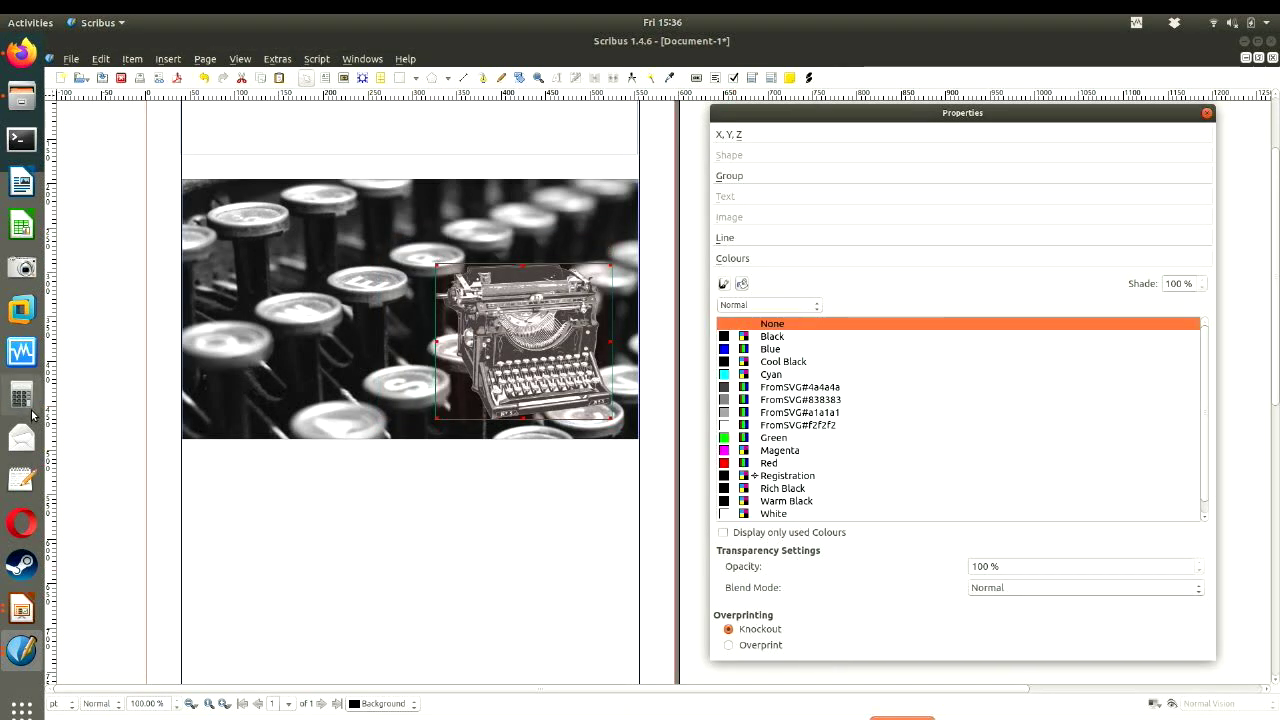
pyautogui.click(796, 453)
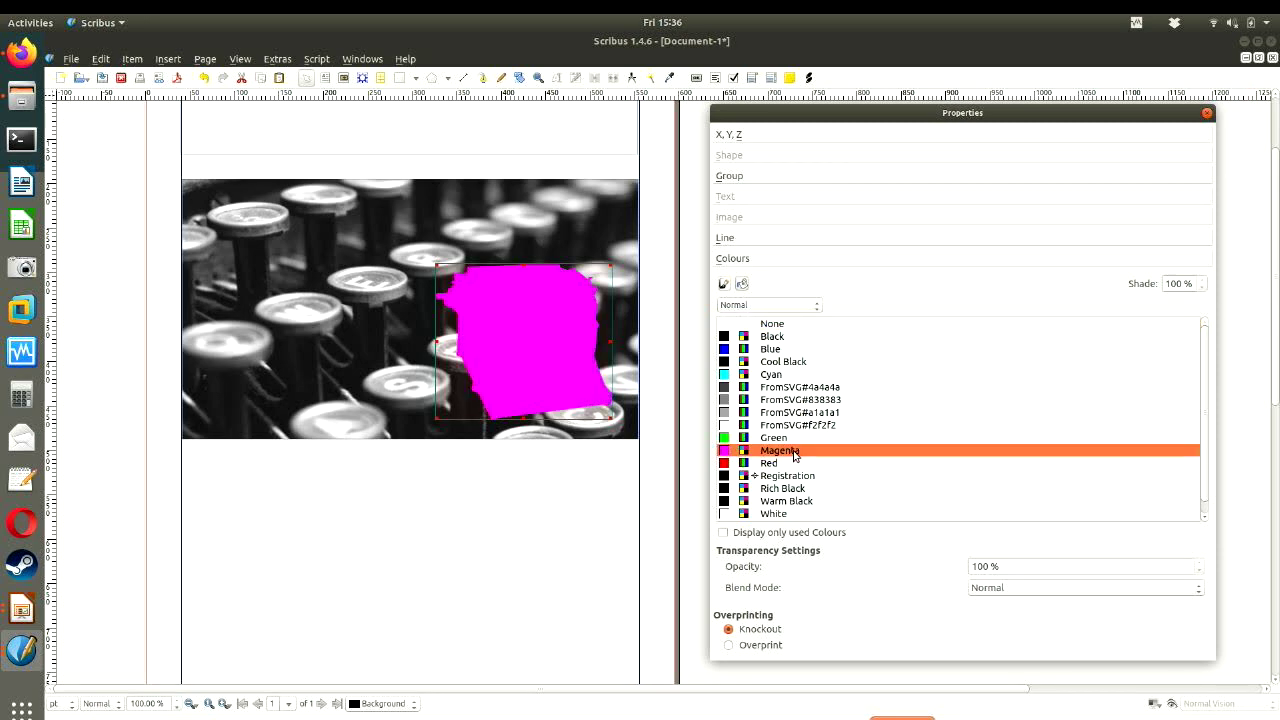
pyautogui.click(726, 285)
pyautogui.click(776, 330)
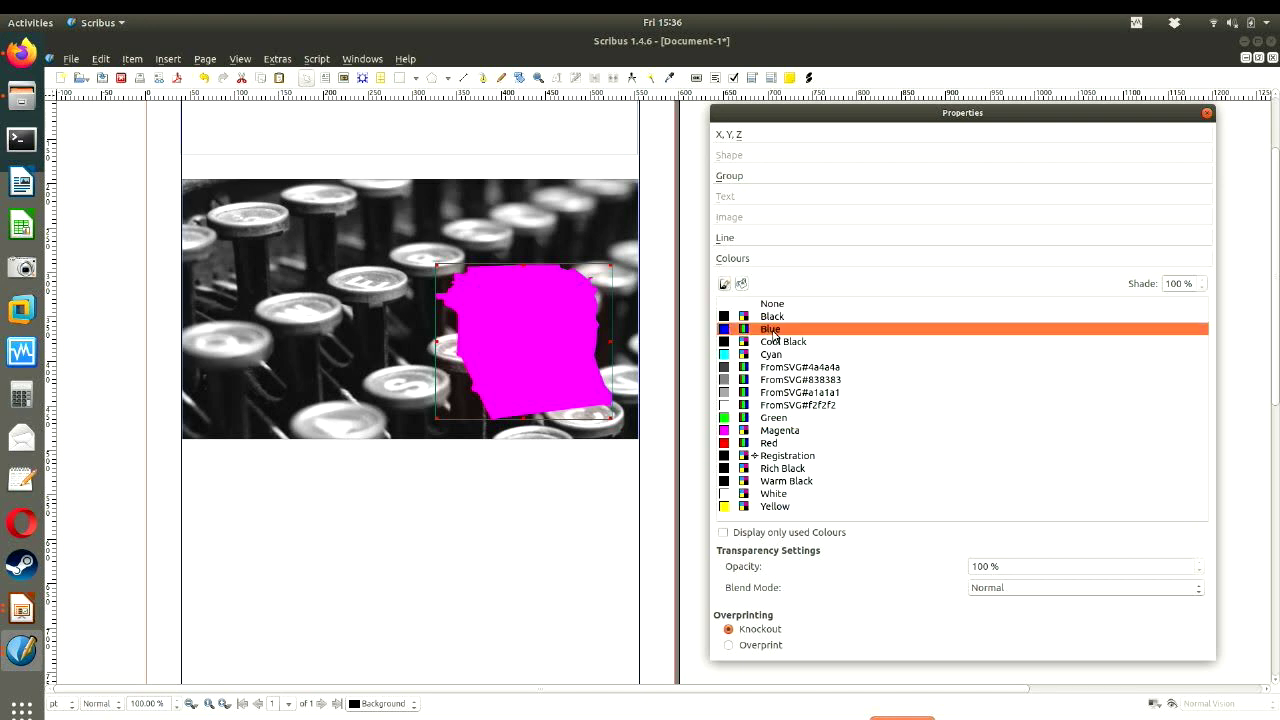
pyautogui.click(741, 284)
pyautogui.click(795, 337)
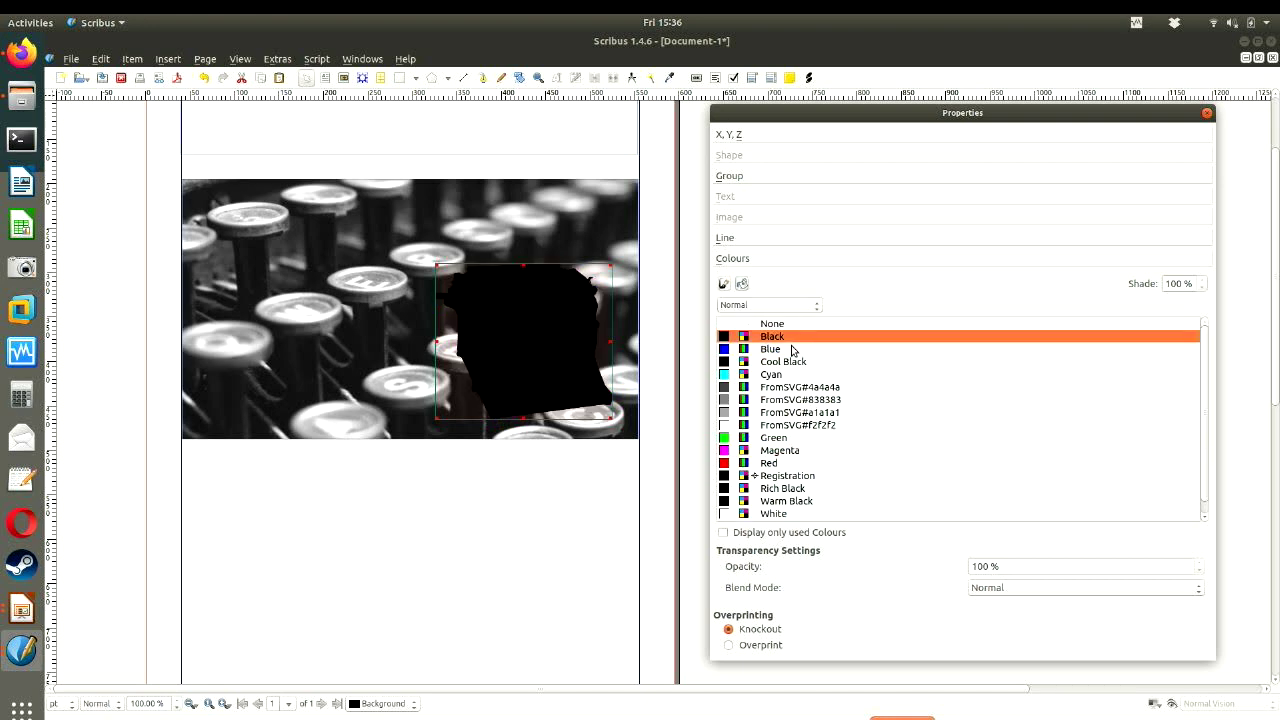
pyautogui.click(790, 350)
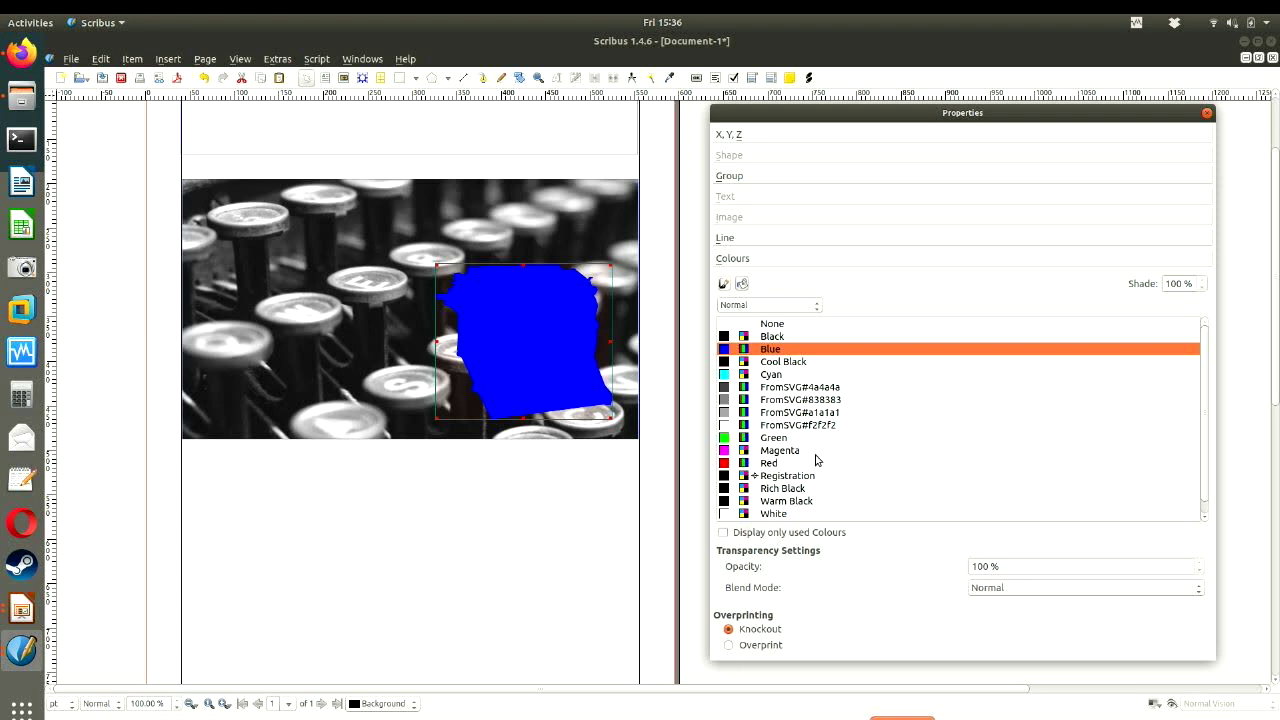
# - Reselect the vector typewriter, try fill colours None and Cyan, and check its line colour
pyautogui.click(587, 560)
pyautogui.click(545, 338)
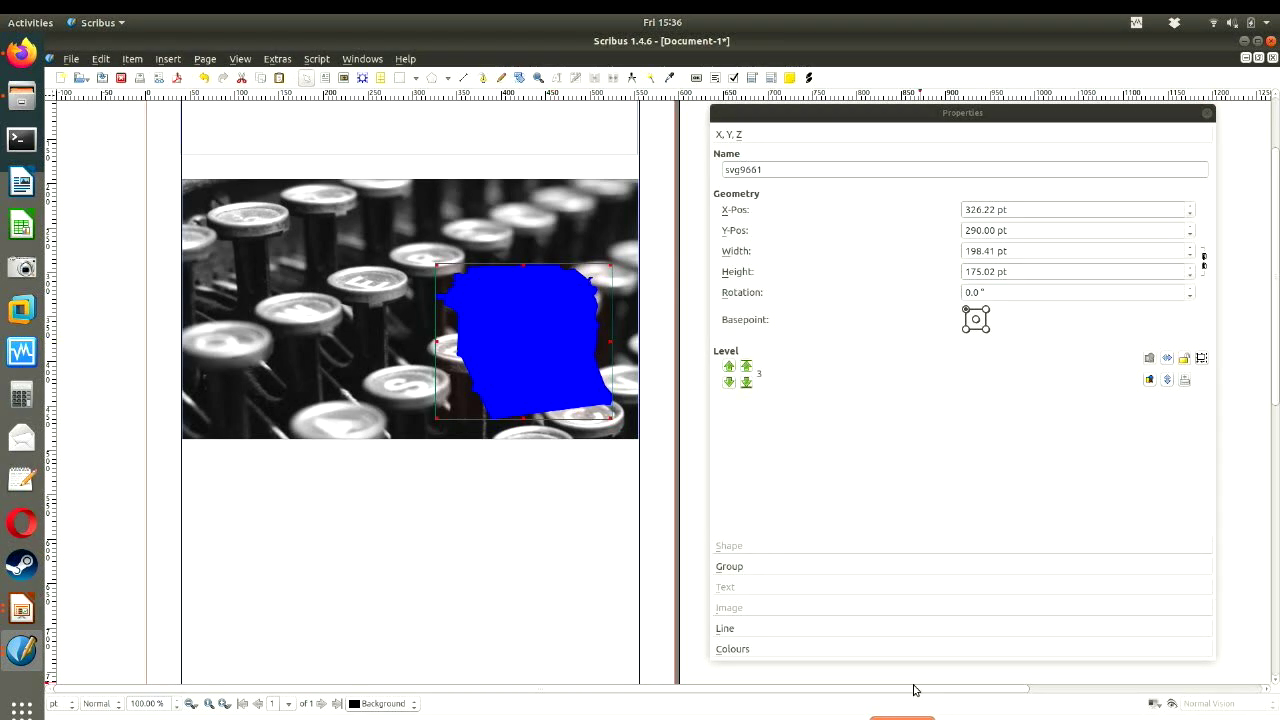
pyautogui.click(781, 652)
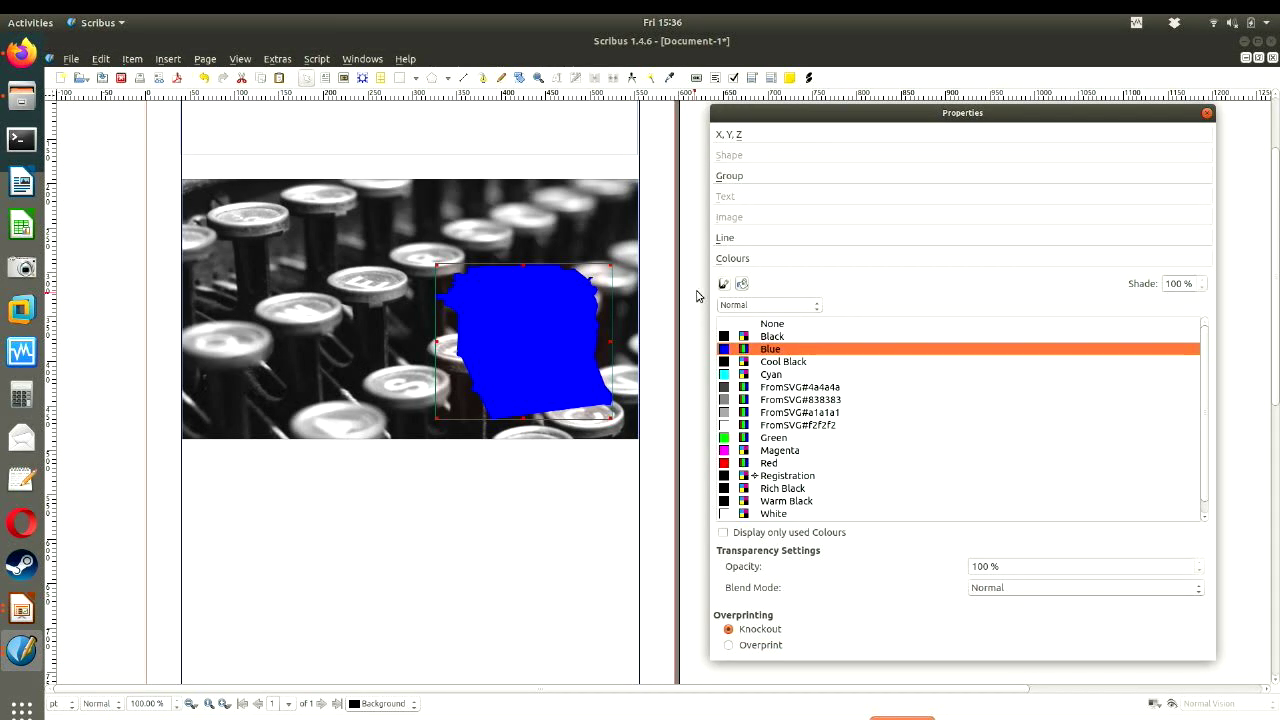
pyautogui.click(771, 324)
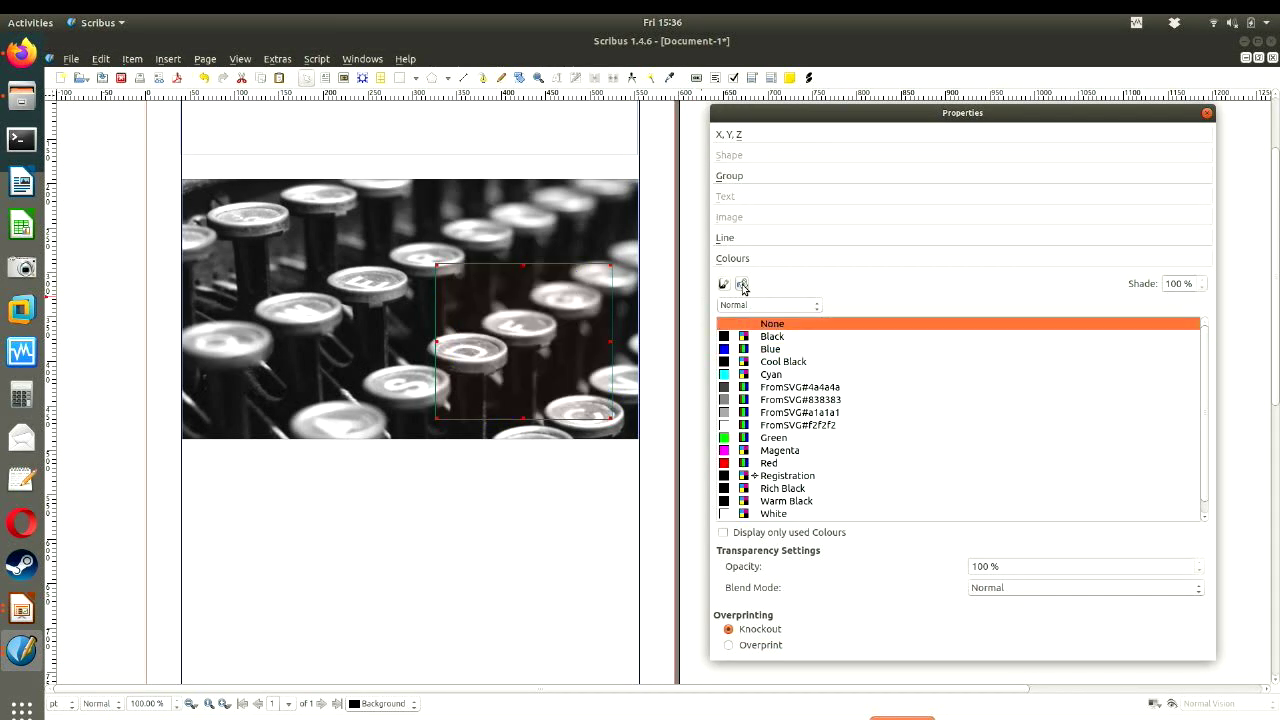
pyautogui.click(785, 377)
pyautogui.click(721, 283)
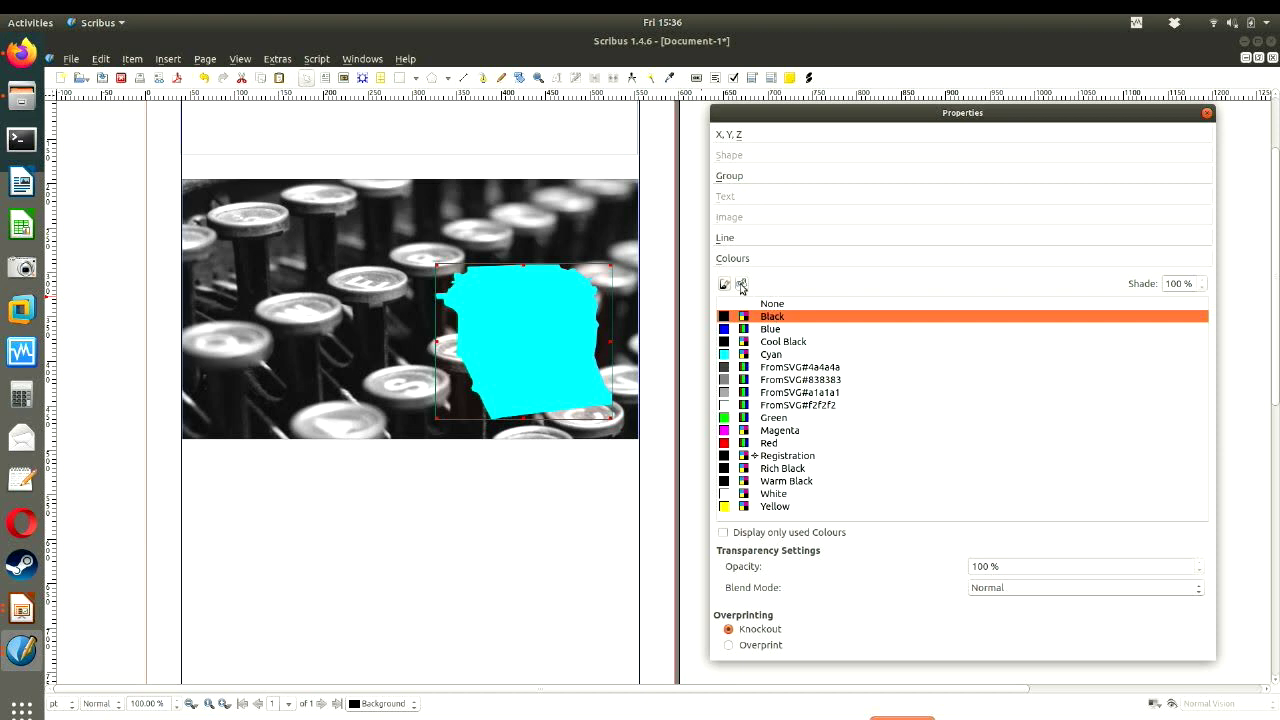
pyautogui.click(741, 285)
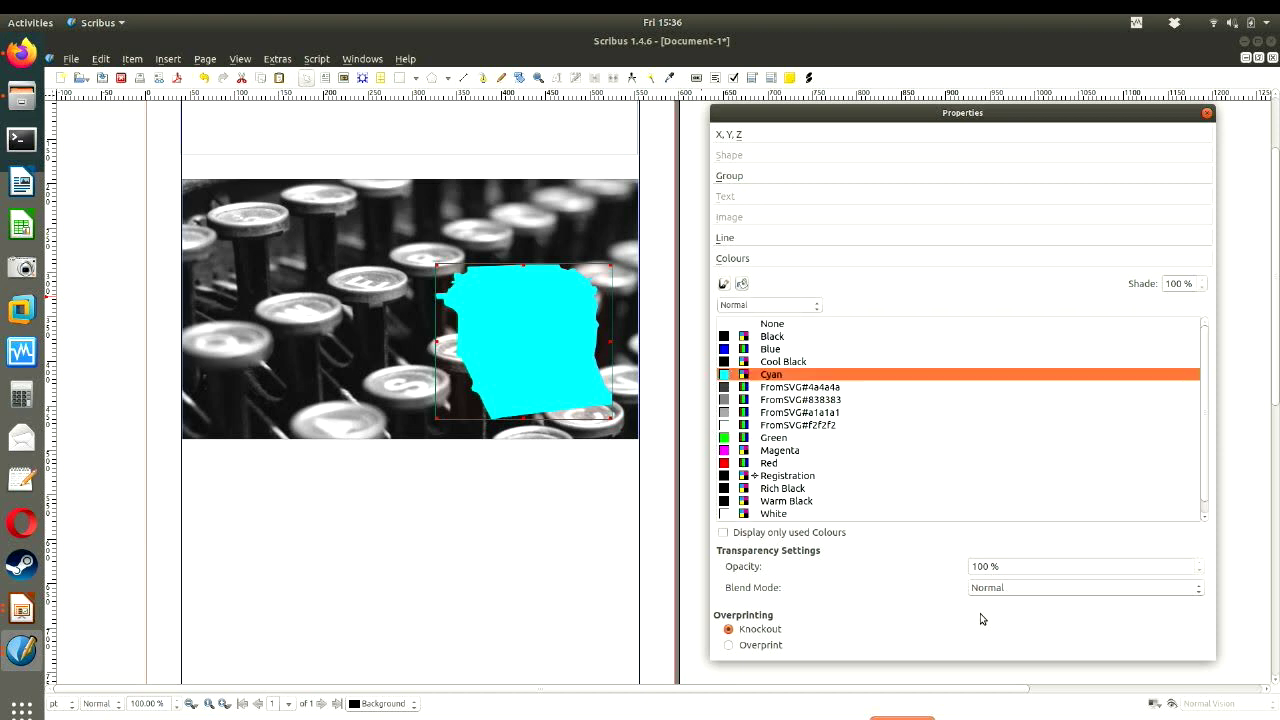
# - Undo the colour changes until the vector typewriter has its original greys back
pyautogui.hotkey('ctrl', 'z')
pyautogui.hotkey('ctrl', 'z')
pyautogui.hotkey('ctrl', 'z')
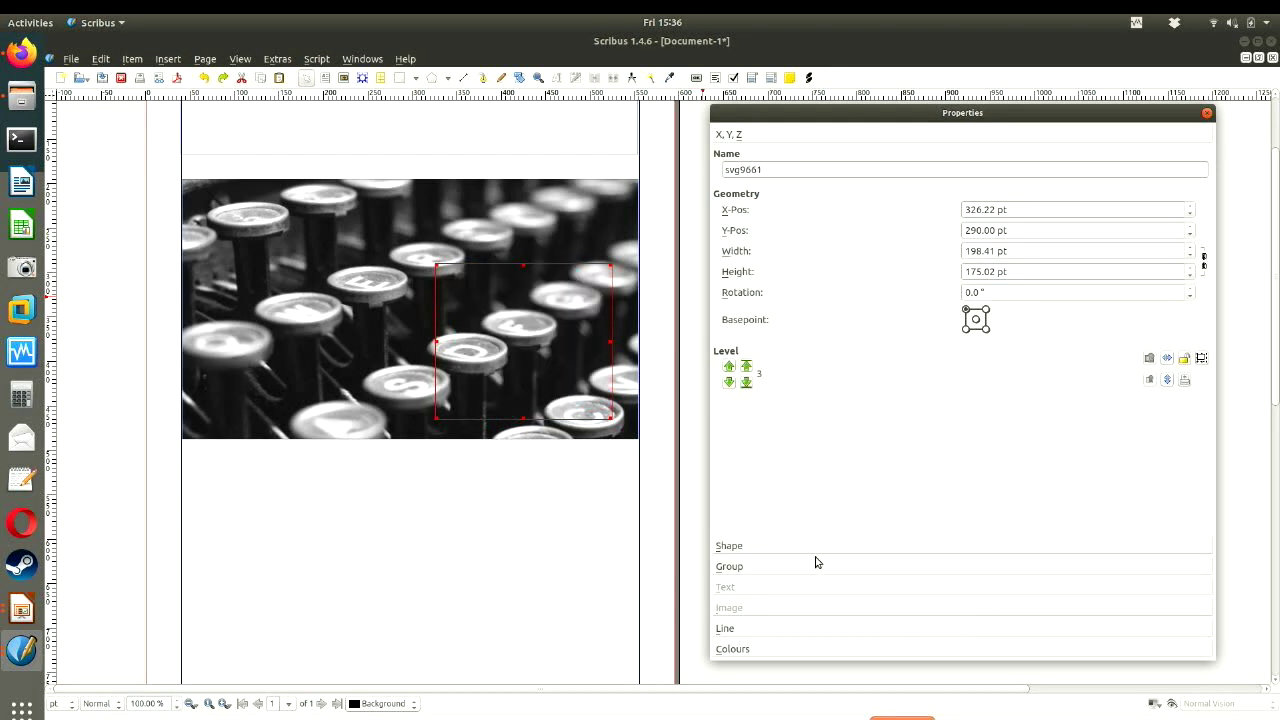
pyautogui.hotkey('ctrl', 'z')
pyautogui.hotkey('ctrl', 'z')
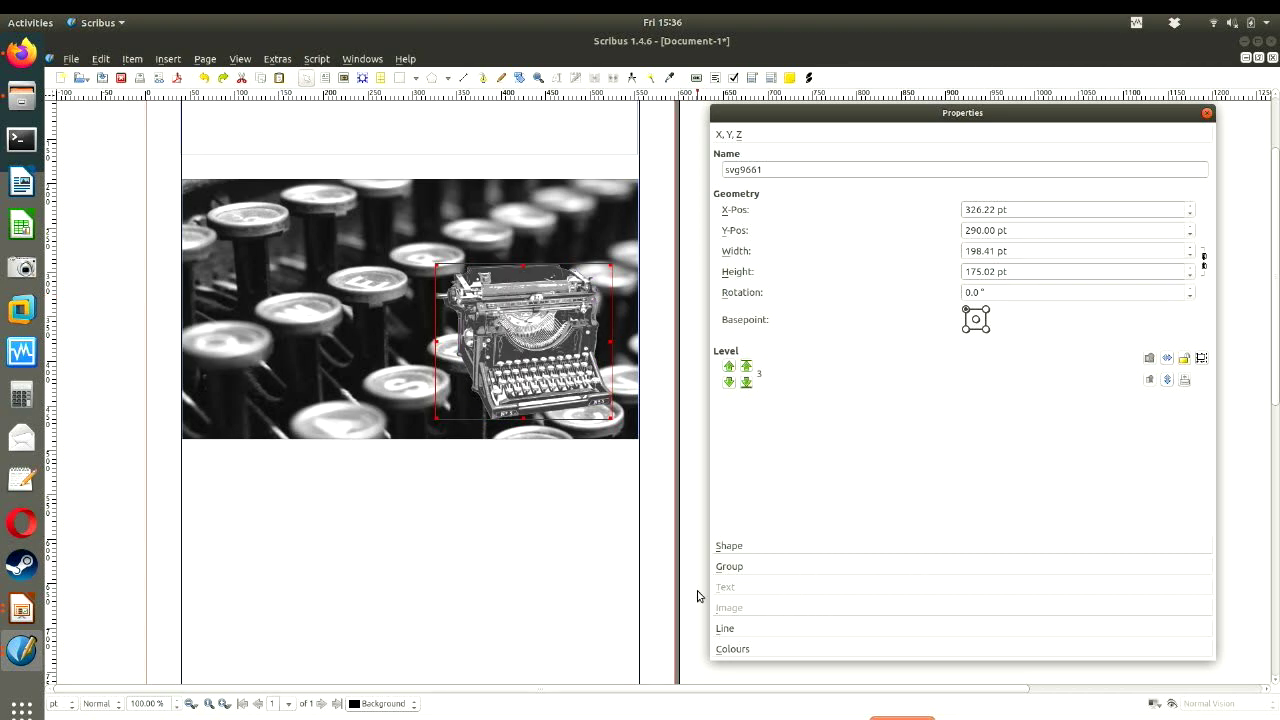
# - Try lowering the vector typewriter's opacity, first to 0 % and again with a black fill
pyautogui.click(743, 650)
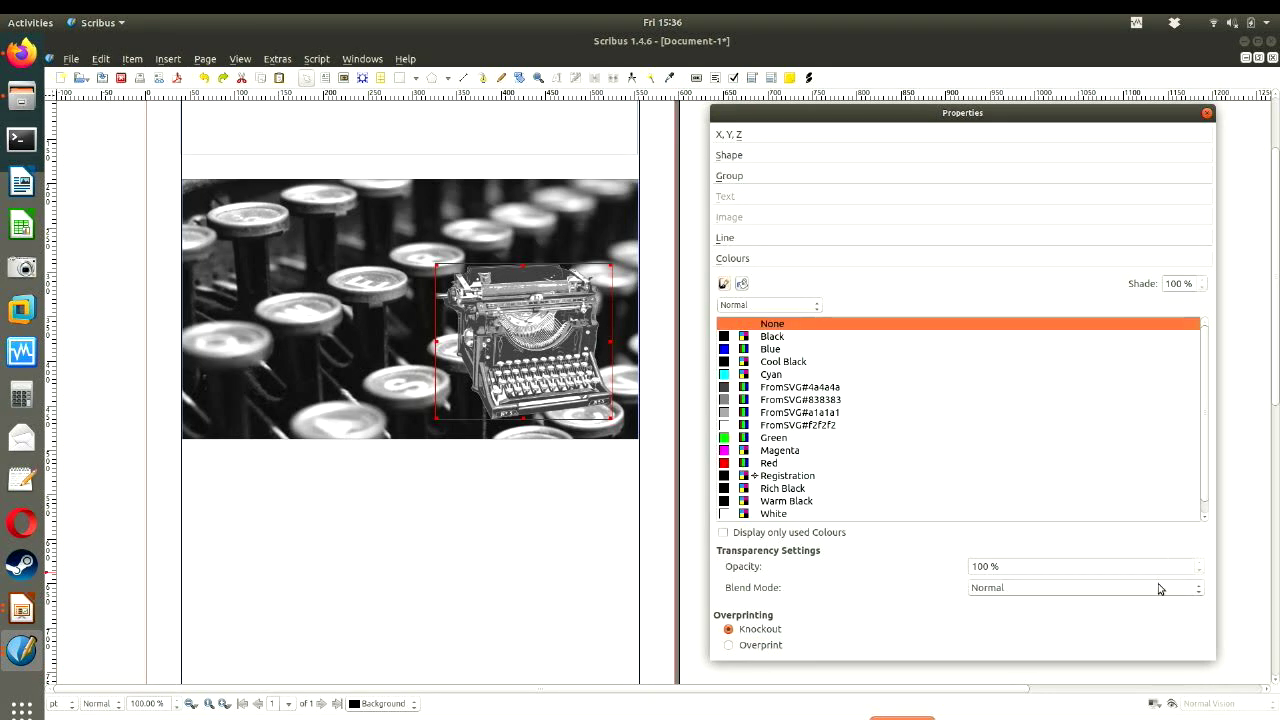
pyautogui.click(1200, 571)
pyautogui.click(1200, 571)
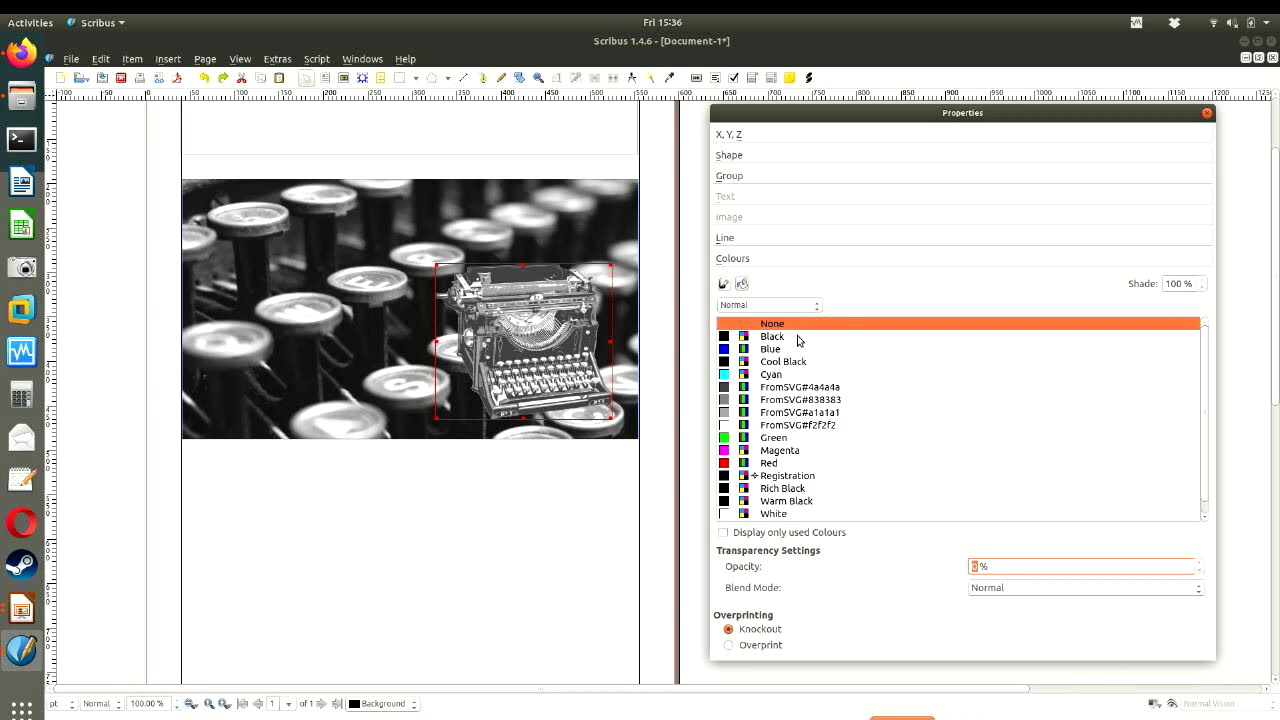
pyautogui.click(742, 284)
pyautogui.click(782, 337)
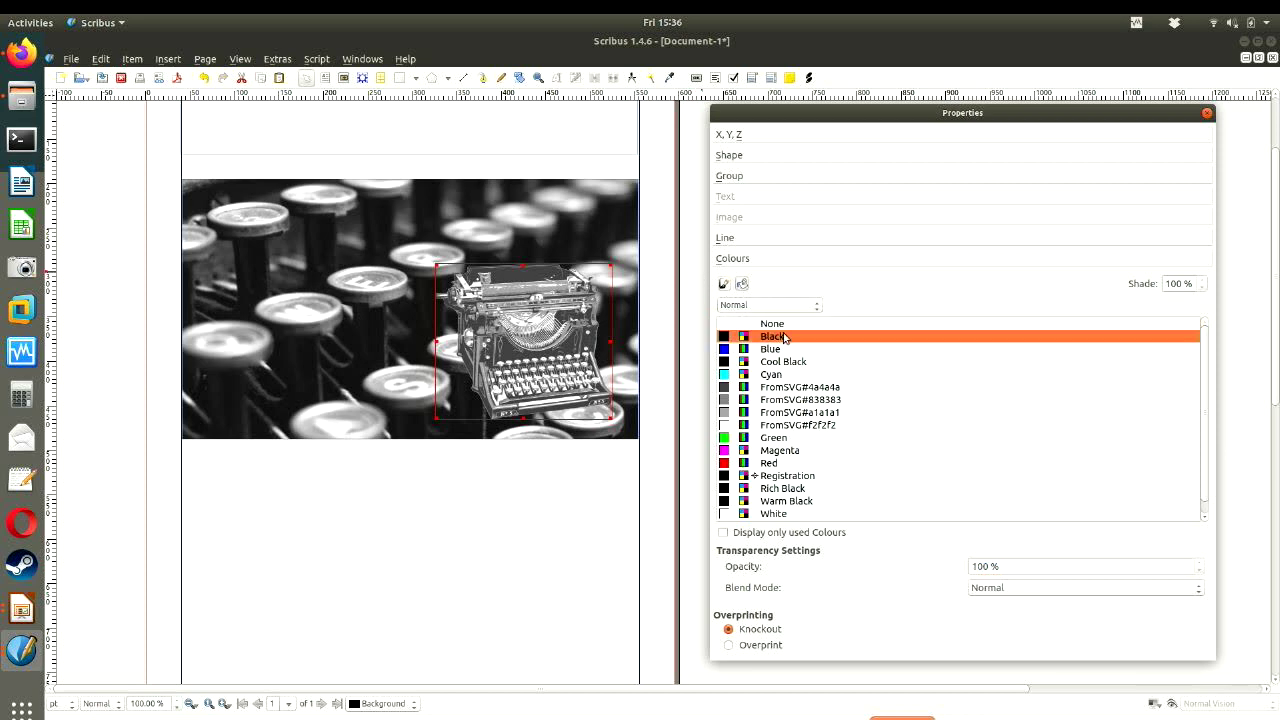
pyautogui.click(1200, 571)
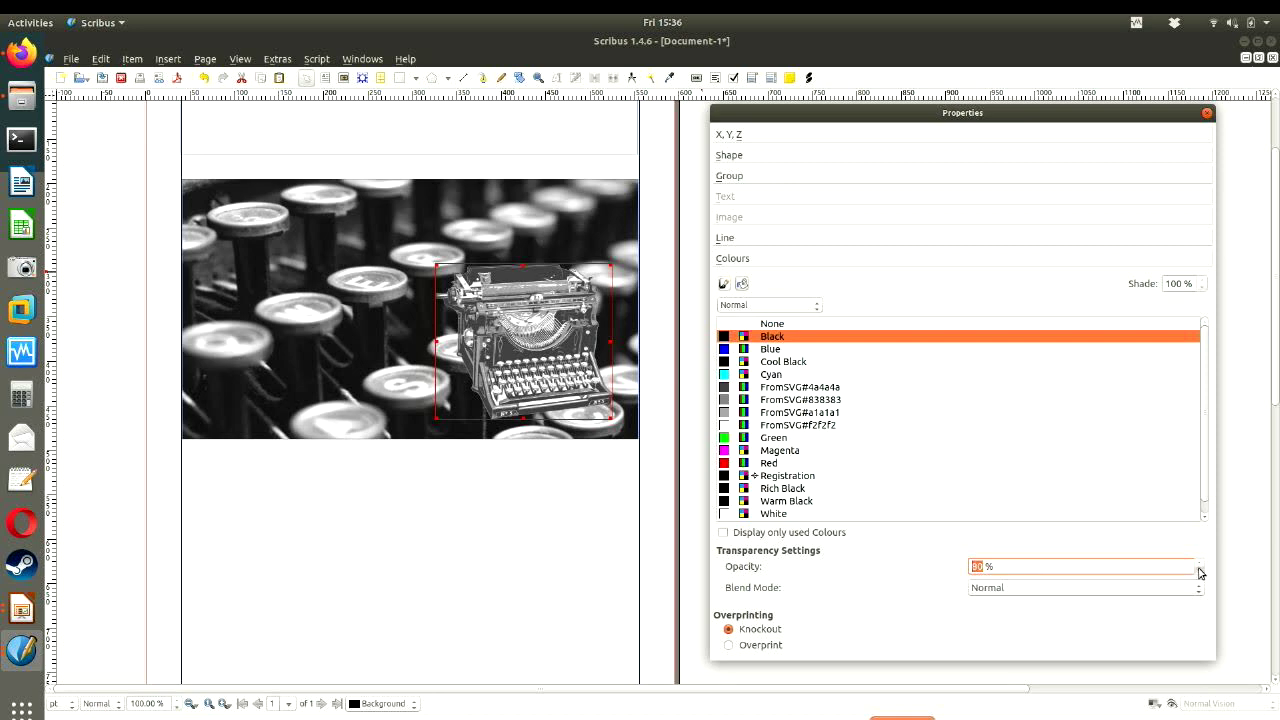
# - Reselect the vector typewriter and lower its opacity until the photo shows clearly through it
pyautogui.click(555, 560)
pyautogui.click(526, 378)
pyautogui.click(806, 648)
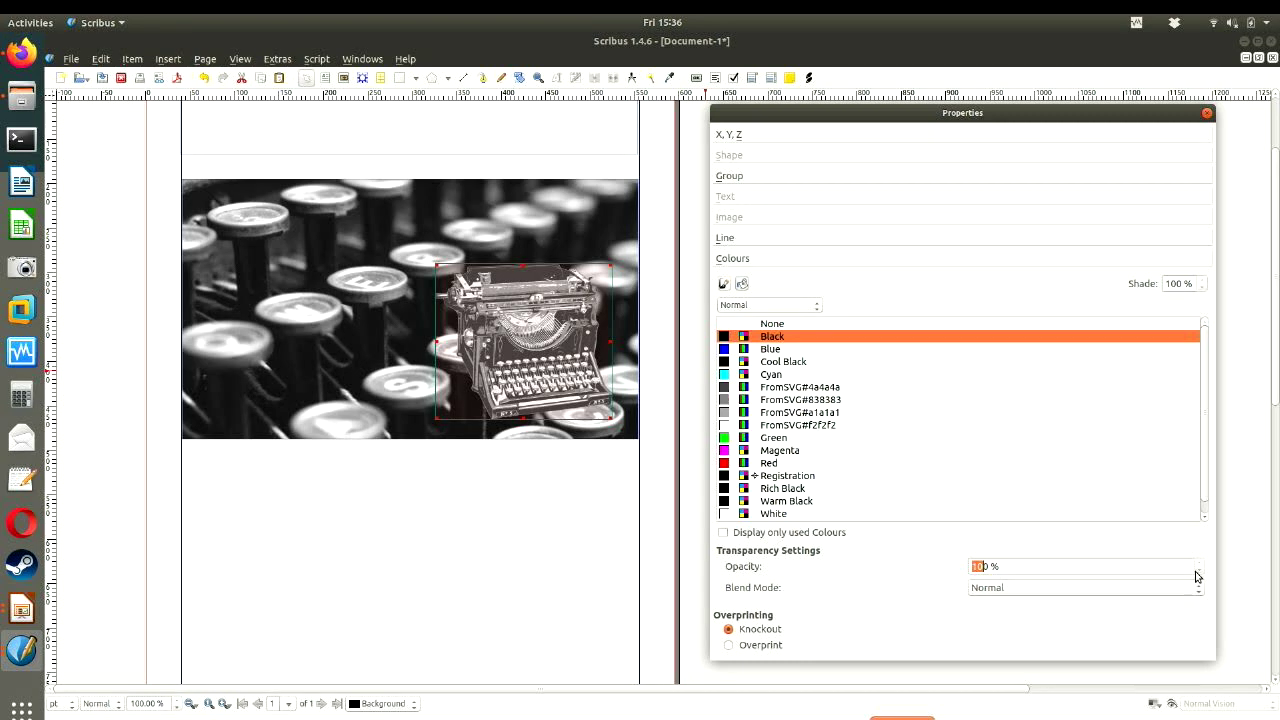
pyautogui.click(1200, 571)
pyautogui.click(1200, 571)
pyautogui.click(1200, 571)
pyautogui.click(1200, 571)
pyautogui.click(1200, 571)
pyautogui.click(1200, 571)
pyautogui.click(1200, 571)
pyautogui.click(466, 531)
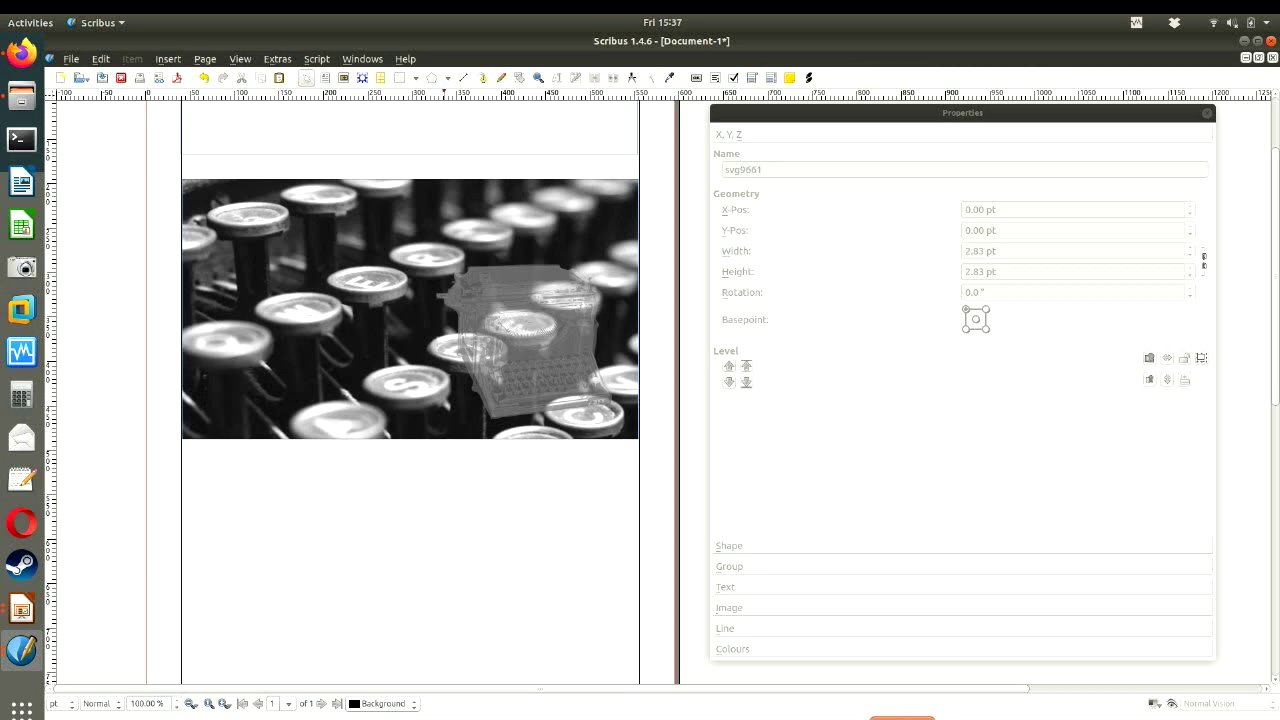
# - Fit the page in view and draw a default rectangle over the whole page, about 596 by 842 pt
pyautogui.click(402, 80)
pyautogui.click(241, 59)
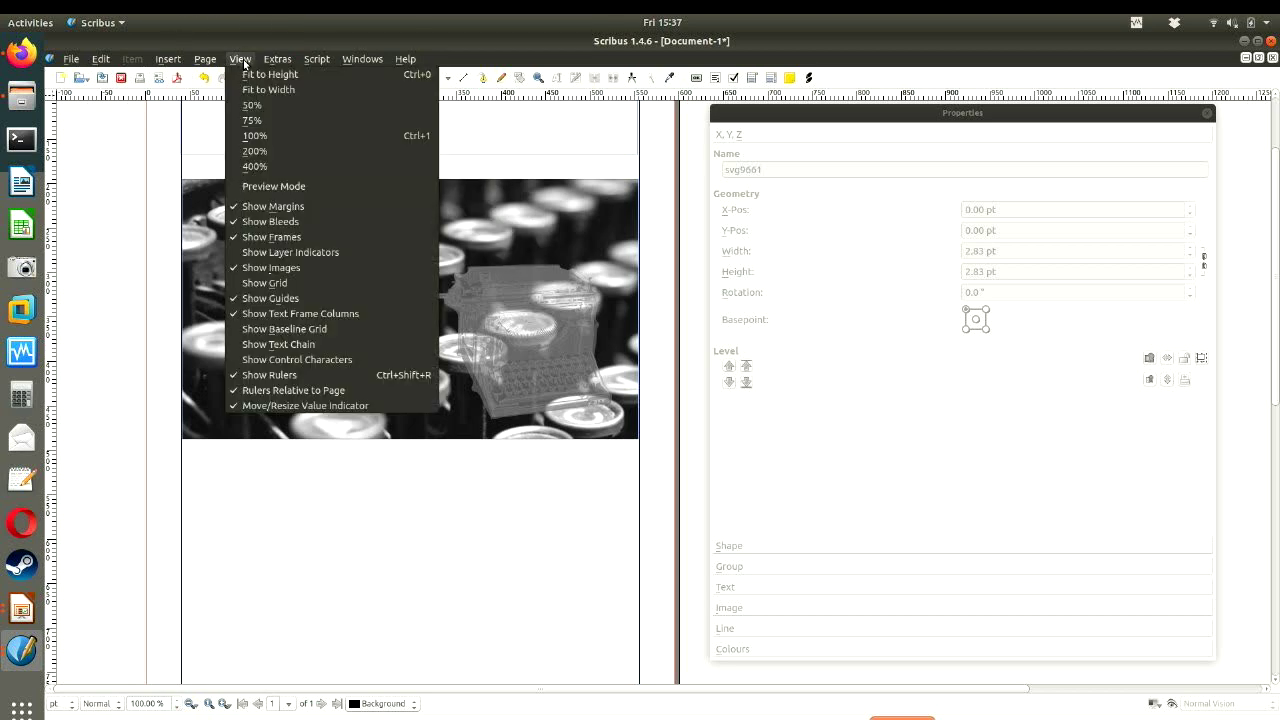
pyautogui.click(270, 78)
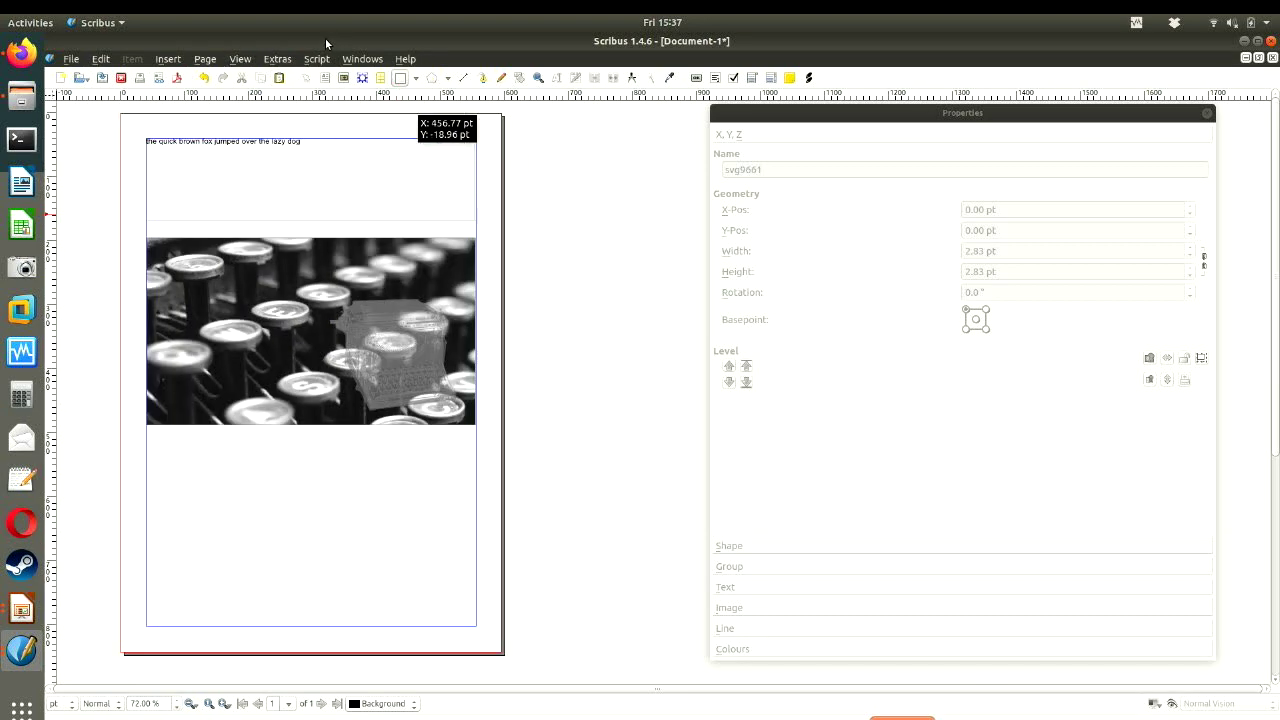
pyautogui.click(415, 78)
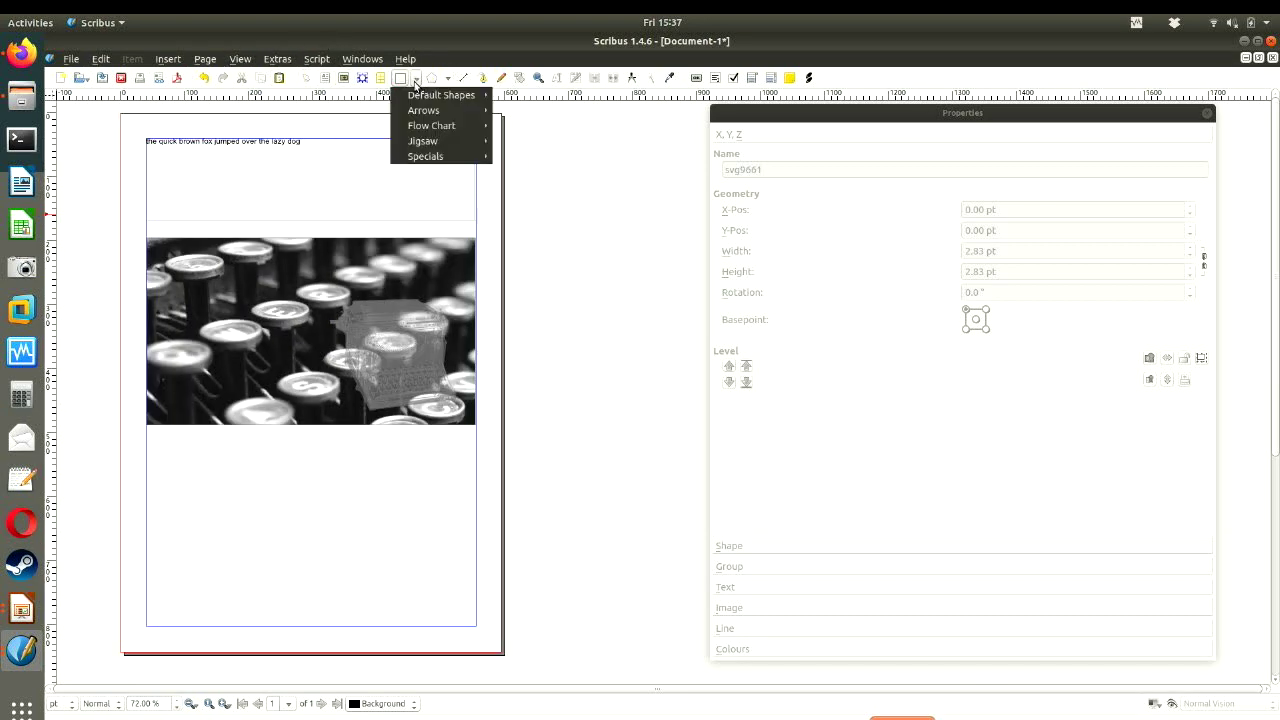
pyautogui.moveTo(420, 99)
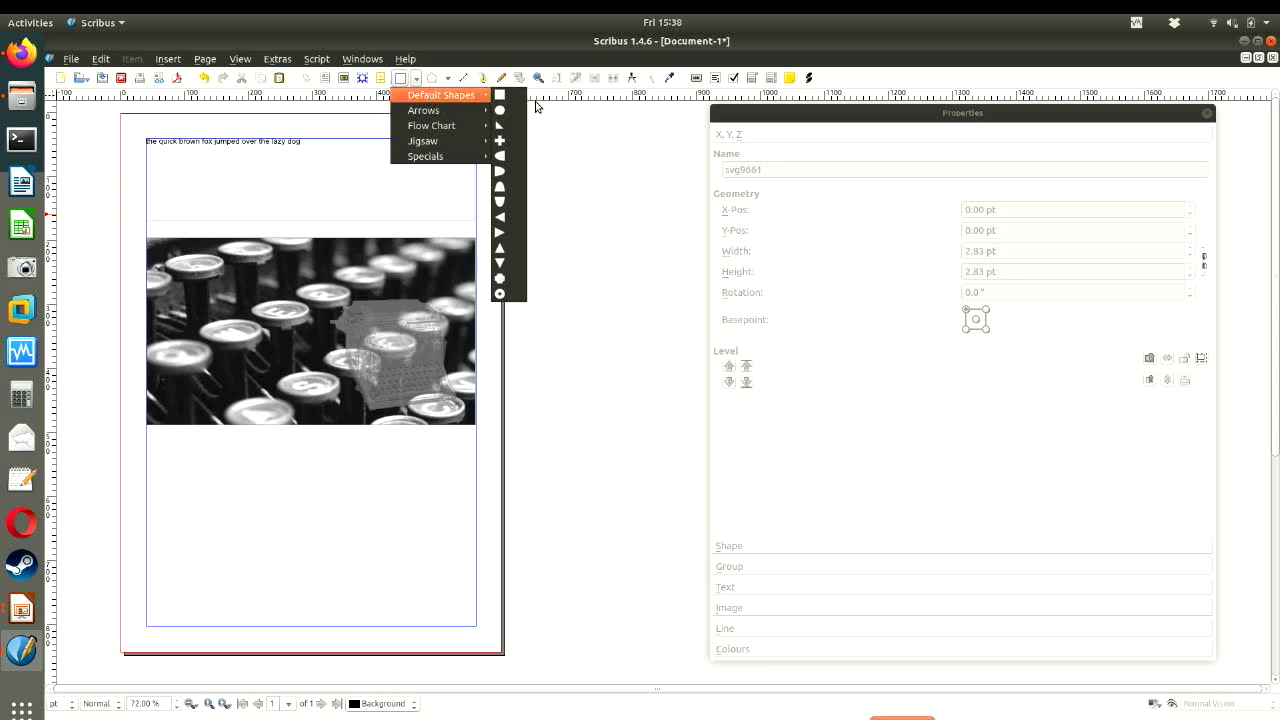
pyautogui.moveTo(485, 106)
pyautogui.click(500, 98)
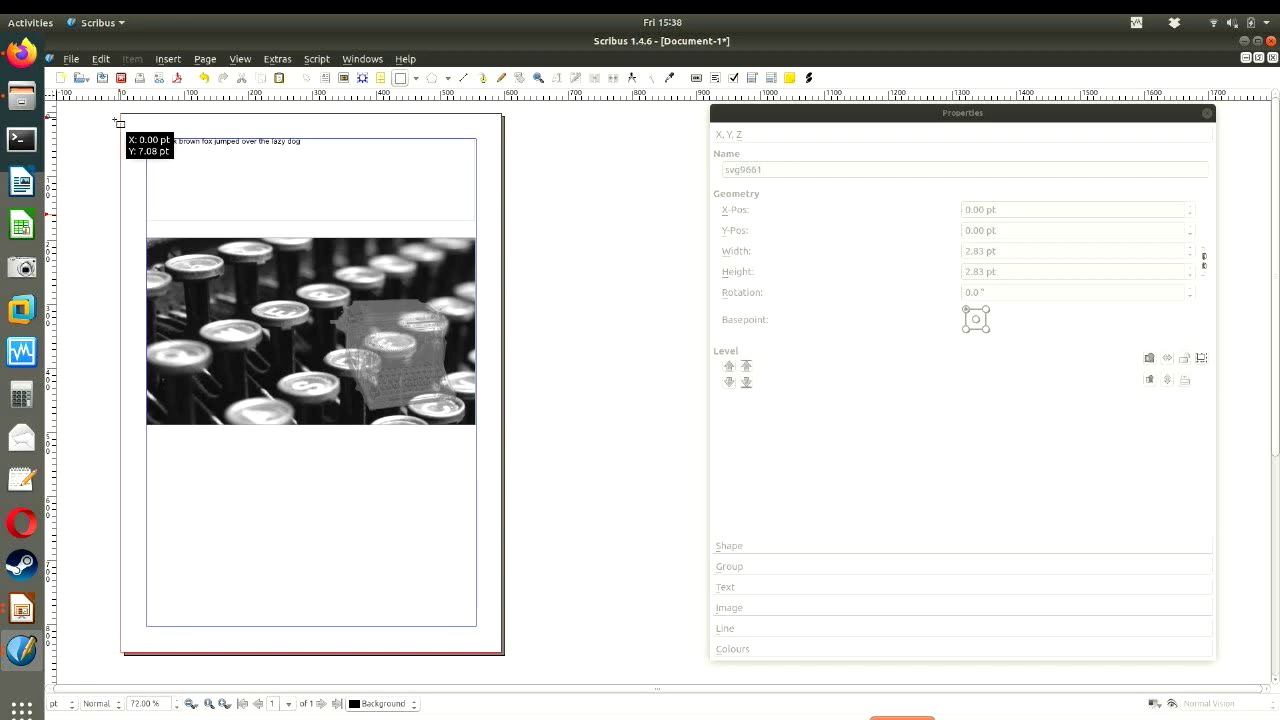
pyautogui.moveTo(153, 161); pyautogui.dragTo(503, 652)
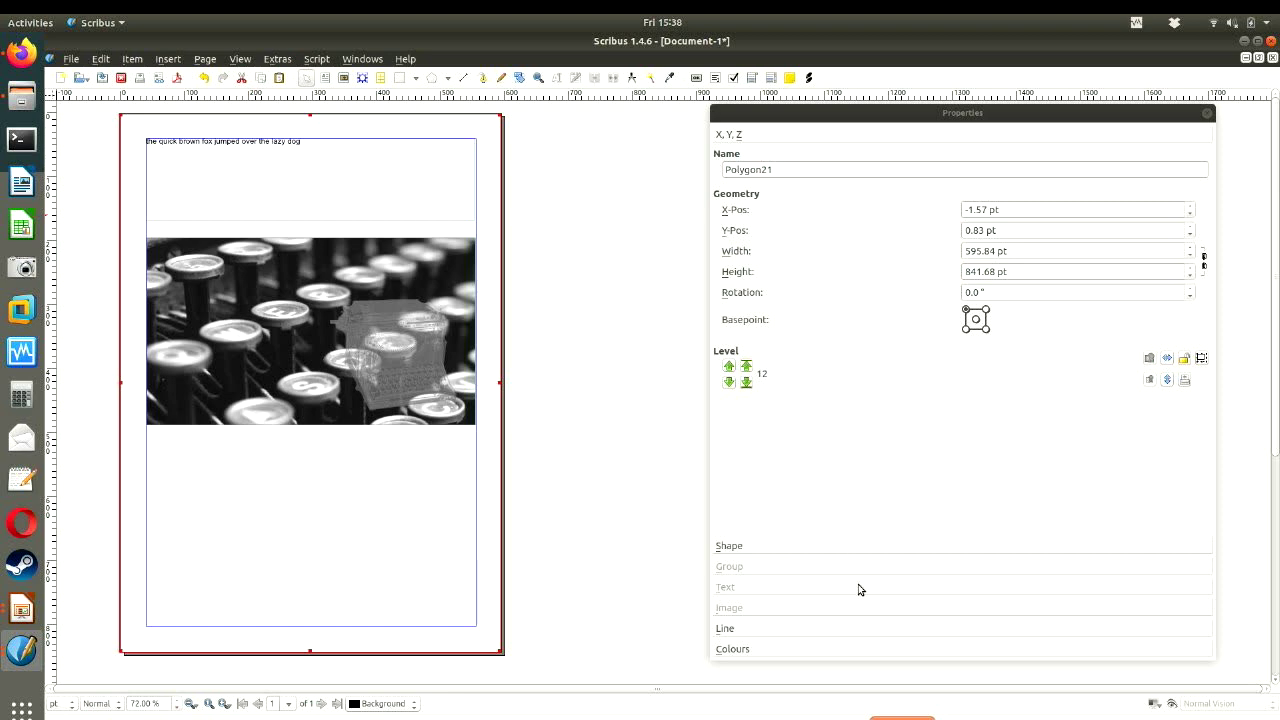
# - Set the page-sized rectangle's X and Y position to 0 pt
pyautogui.click(1050, 209)
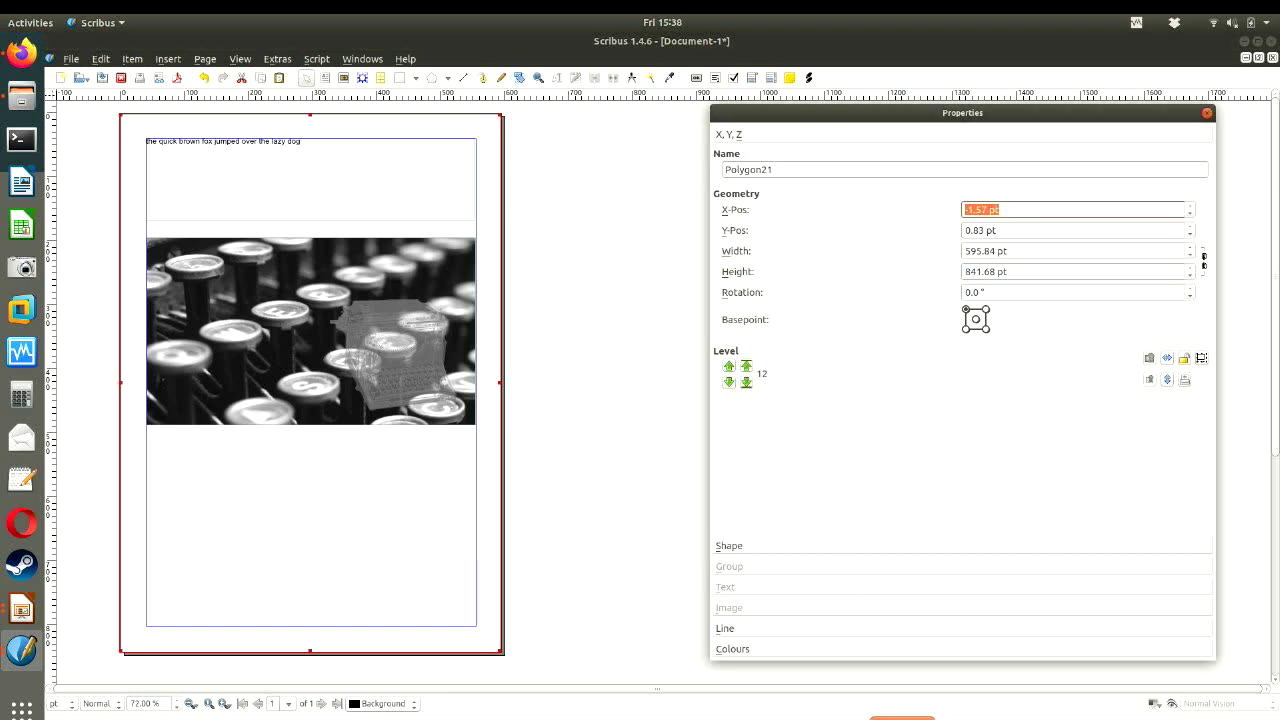
pyautogui.write('0')
pyautogui.press('Tab')
pyautogui.write('0')
pyautogui.press('Tab')
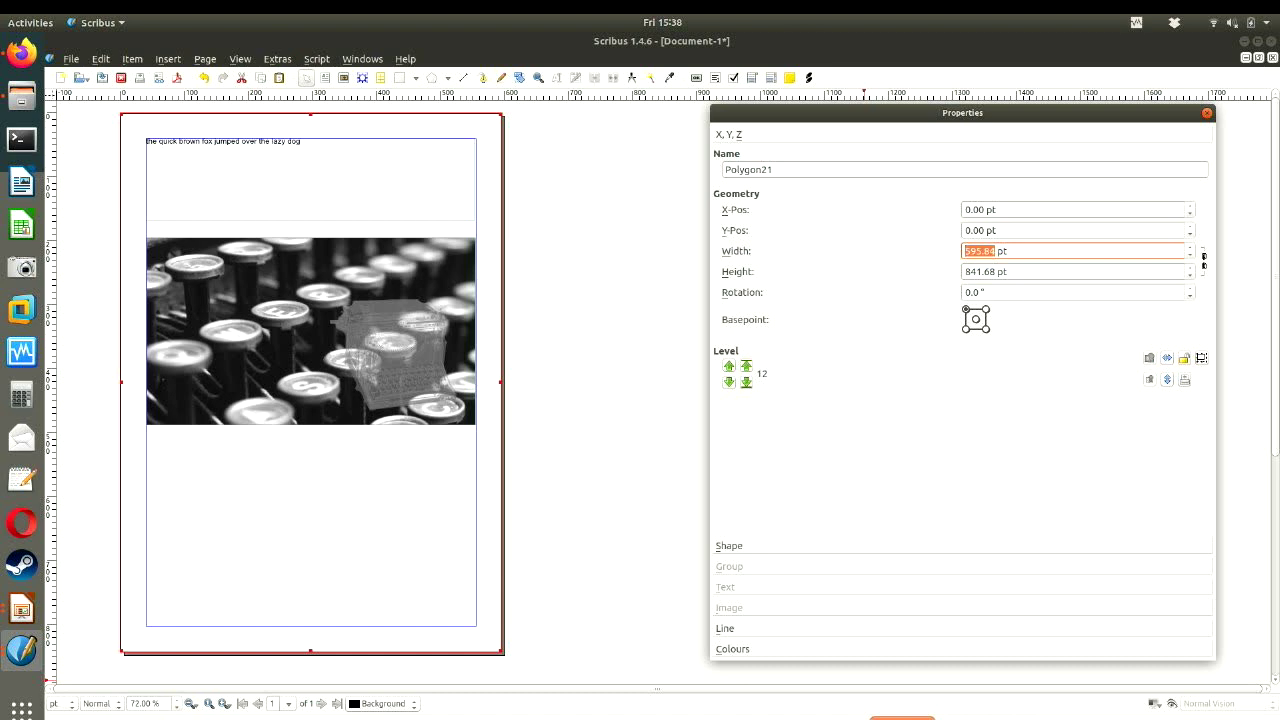
# - Fill the page-sized rectangle with White and lower it to the bottom level behind all other objects
pyautogui.click(942, 649)
pyautogui.click(800, 514)
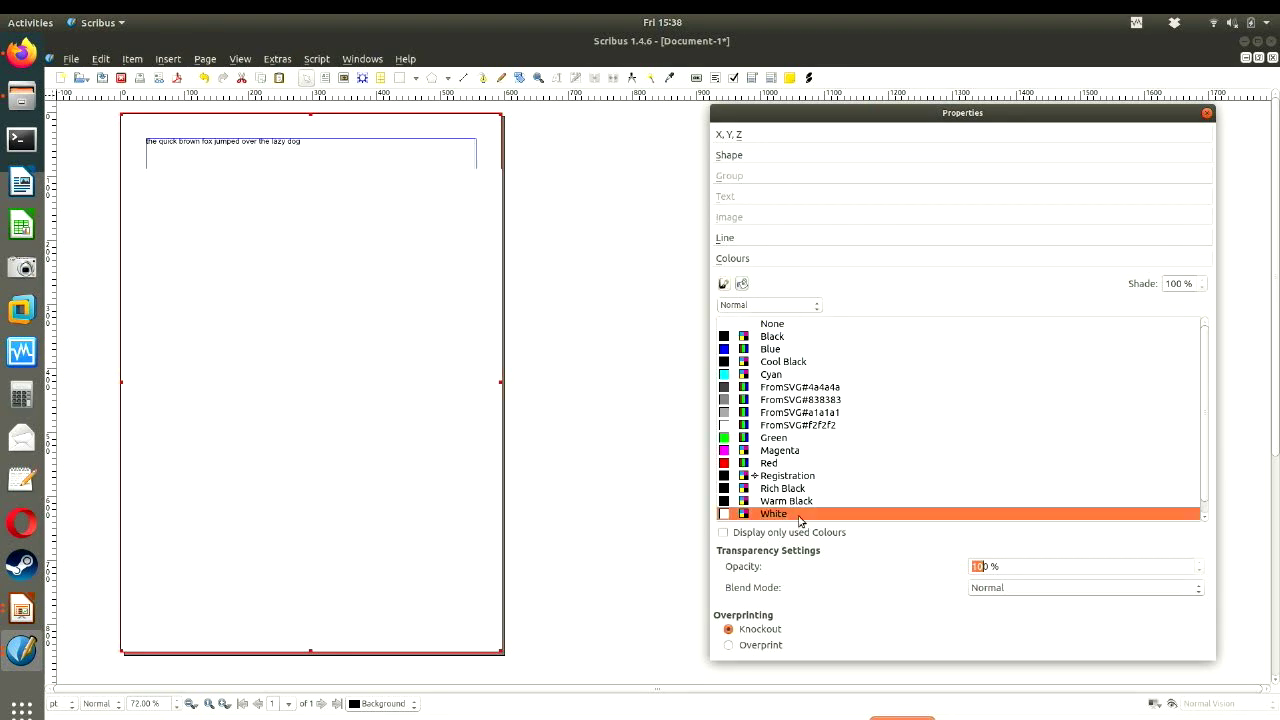
pyautogui.click(132, 59)
pyautogui.moveTo(295, 206)
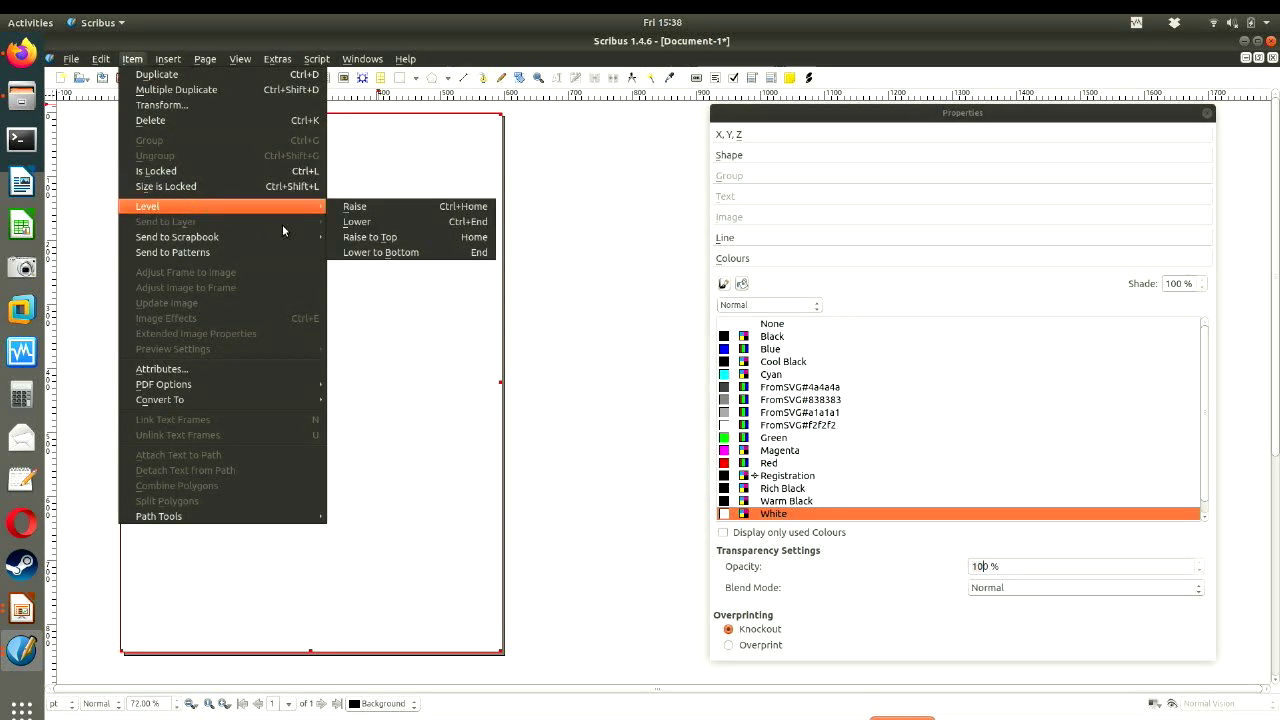
pyautogui.click(389, 254)
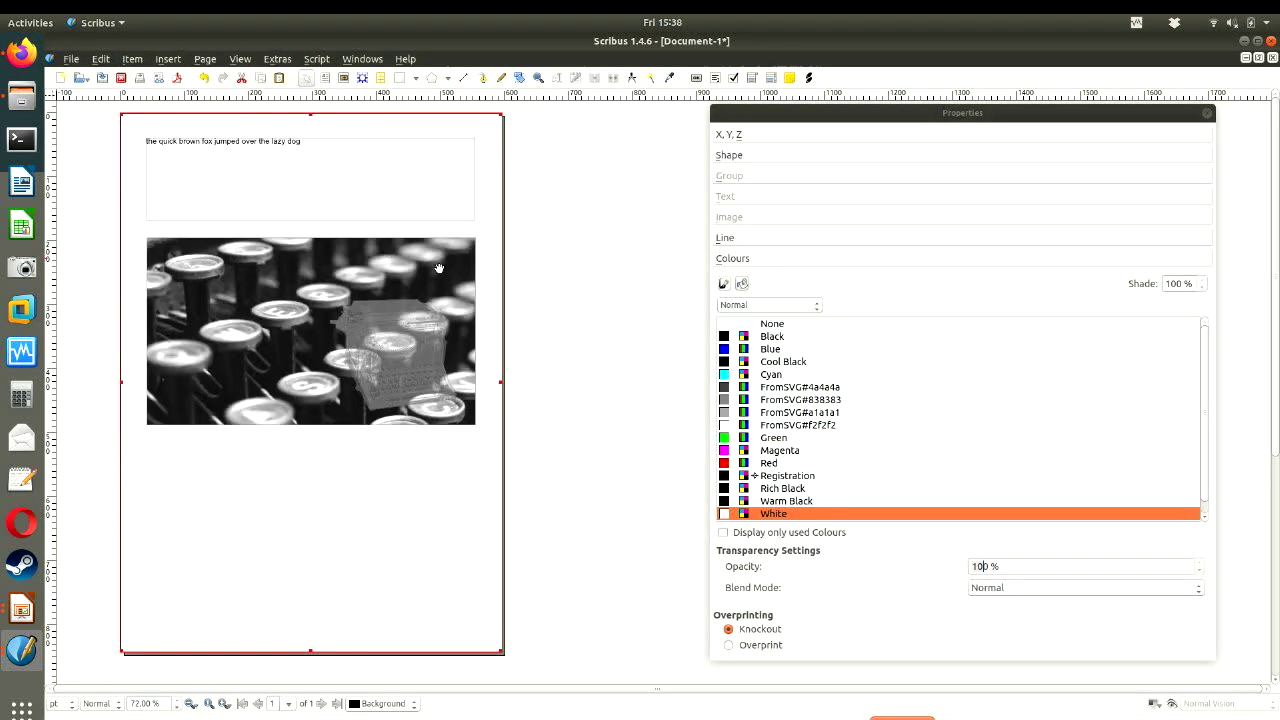
pyautogui.click(560, 432)
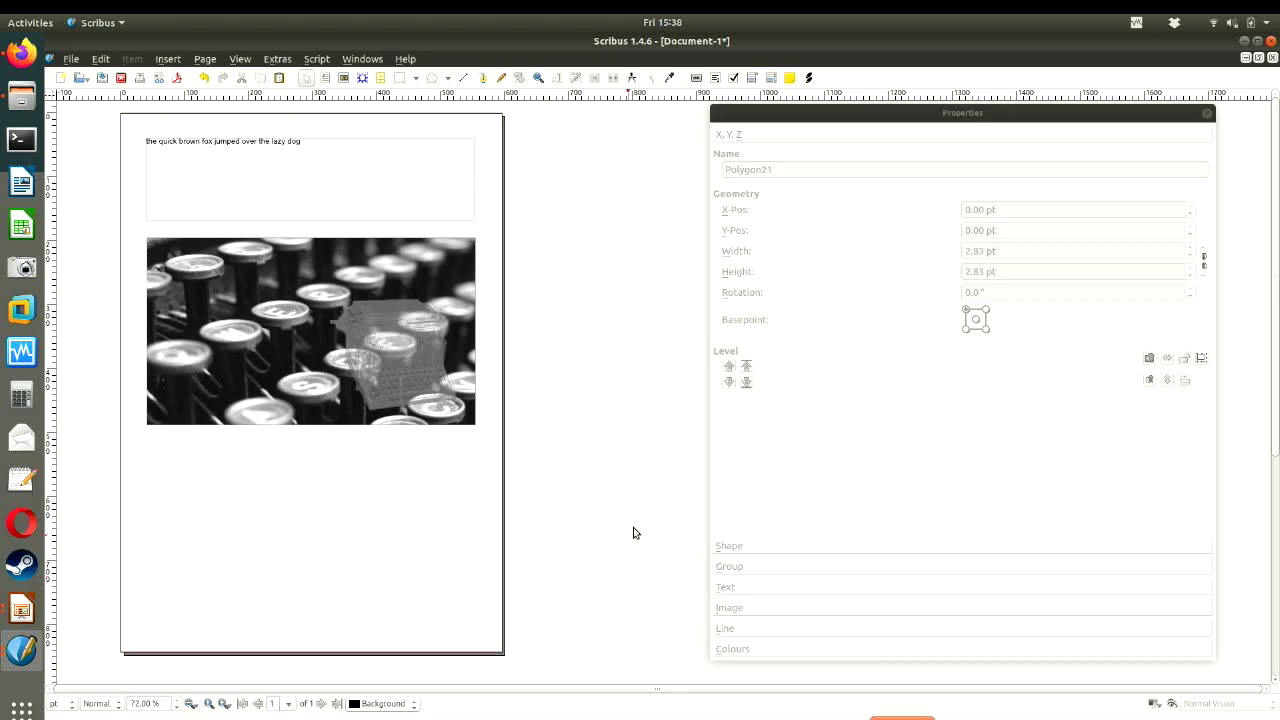
# - Draw the default ring shape, about 313 pt wide and high, overlapping the lower left part of the photo
pyautogui.click(415, 78)
pyautogui.moveTo(447, 97)
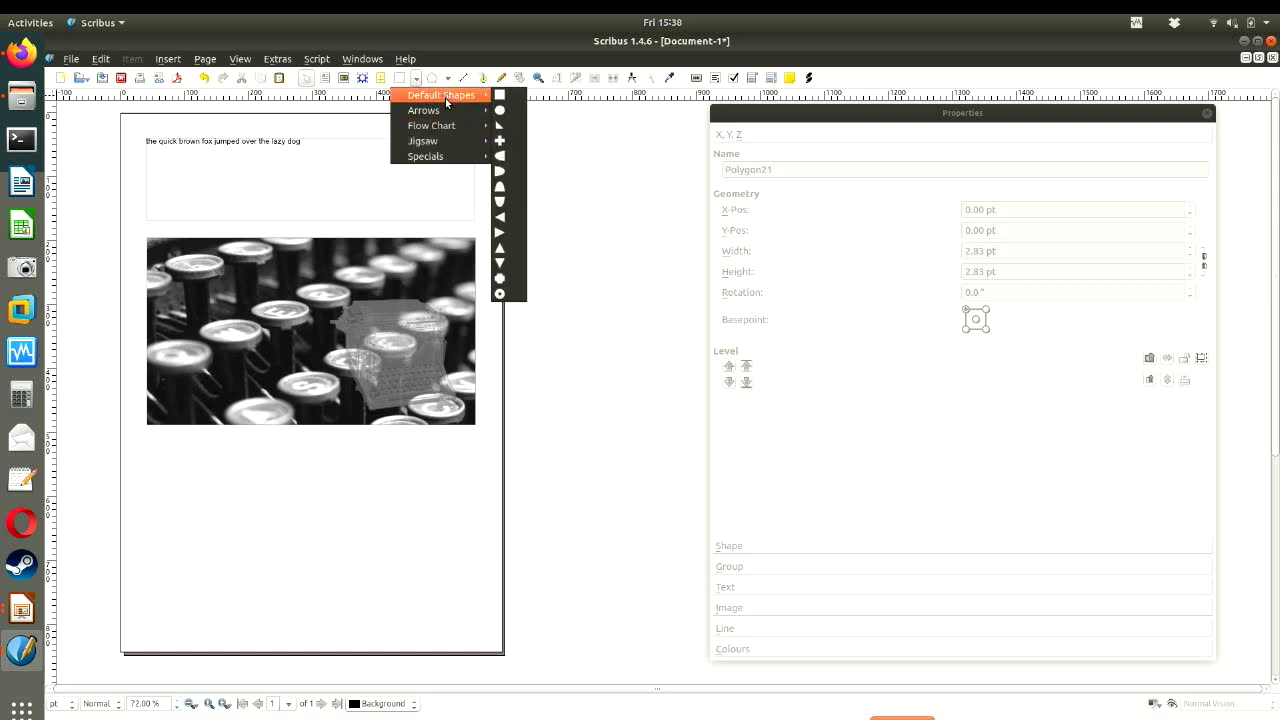
pyautogui.moveTo(455, 141)
pyautogui.click(506, 296)
pyautogui.moveTo(171, 350)
pyautogui.mouseDown()
pyautogui.moveTo(320, 486)
pyautogui.moveTo(355, 541)
pyautogui.moveTo(372, 542)
pyautogui.mouseUp()
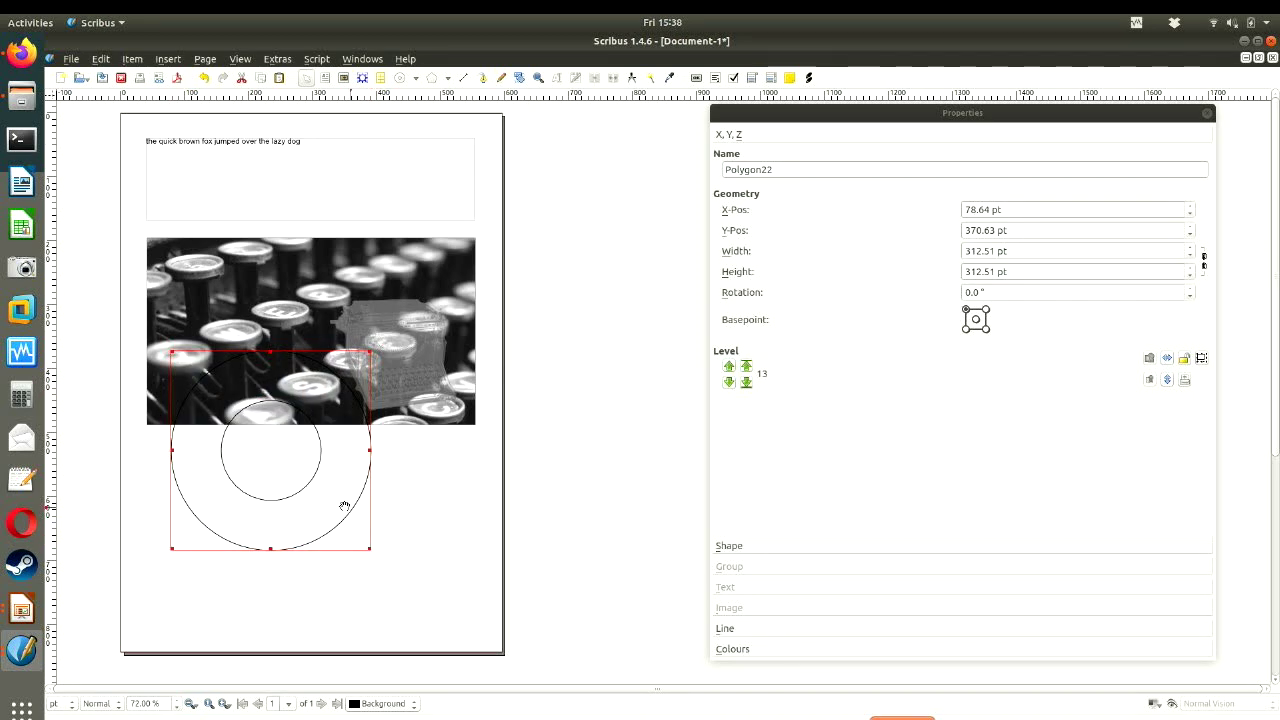
# - Set the ring's line colour to None and its fill colour to FromSVG#4a4a4a
pyautogui.click(885, 652)
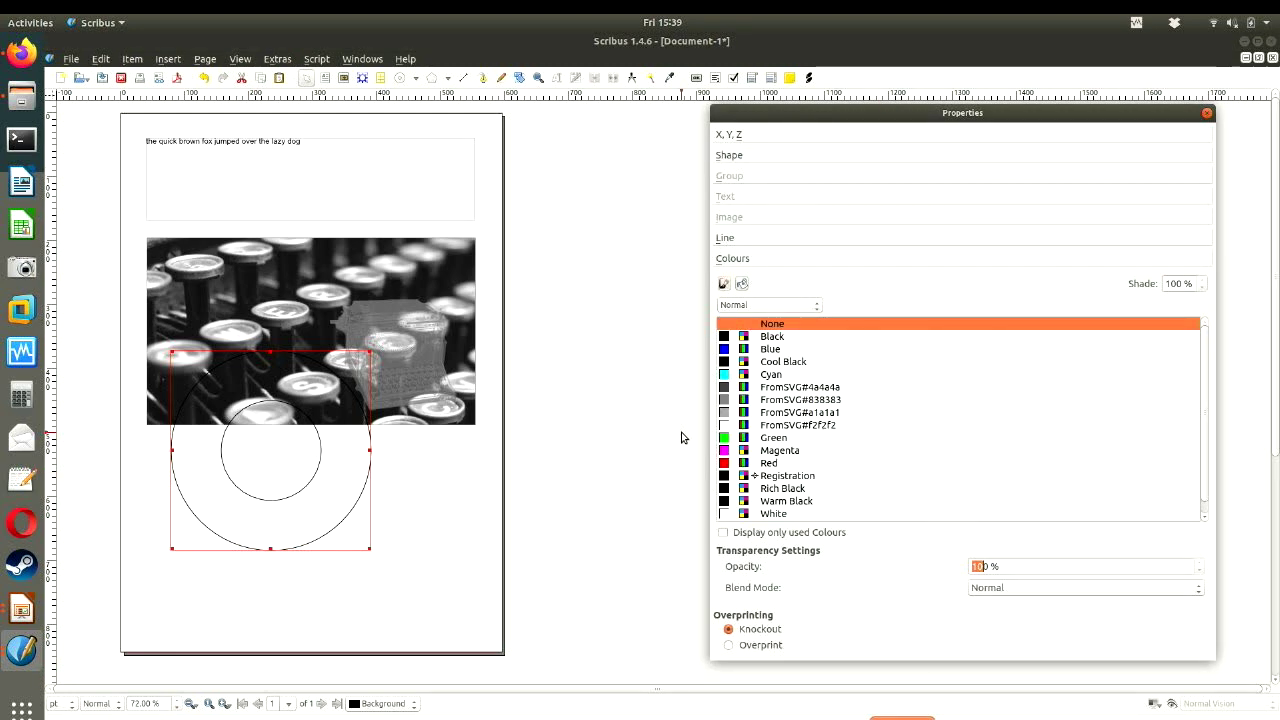
pyautogui.click(830, 402)
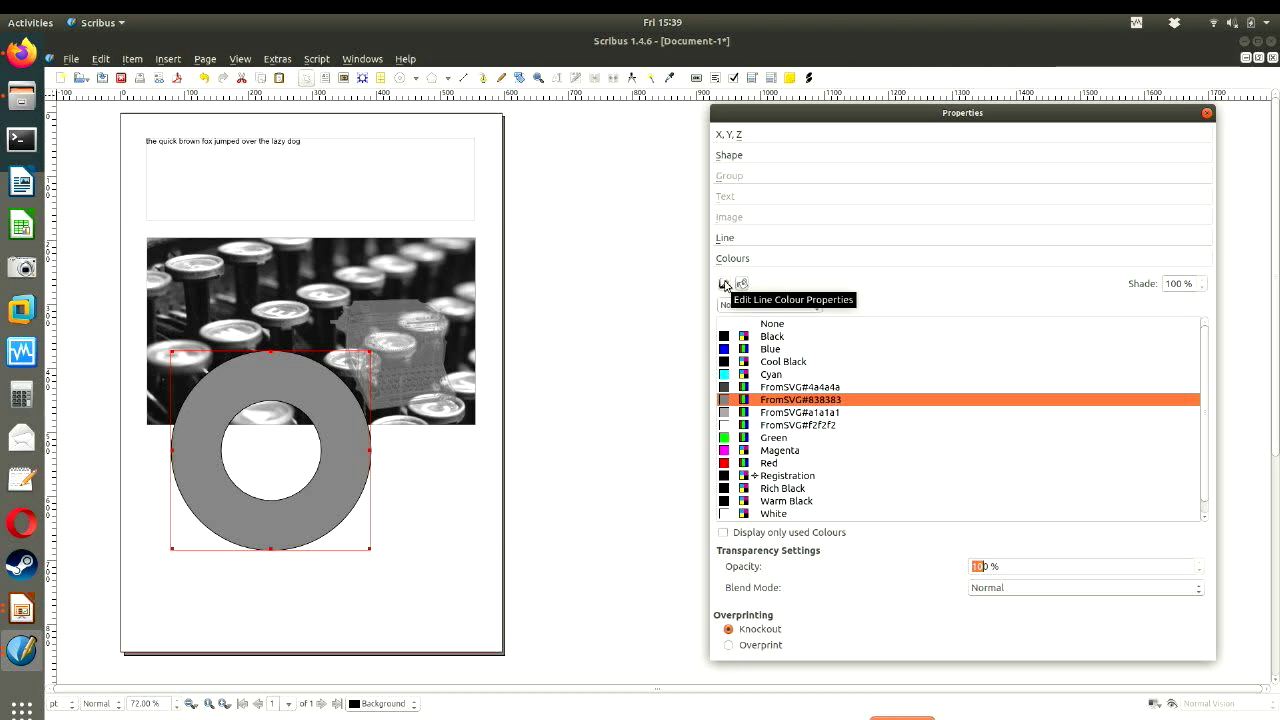
pyautogui.click(724, 284)
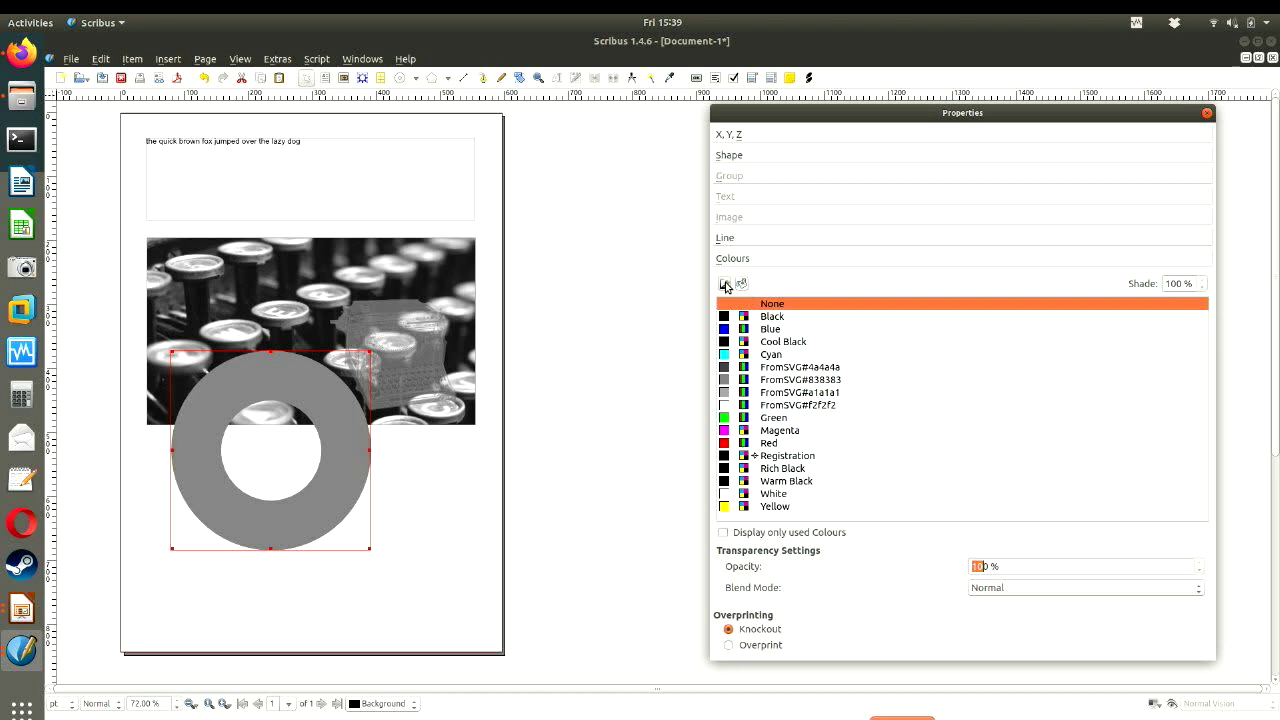
pyautogui.click(724, 284)
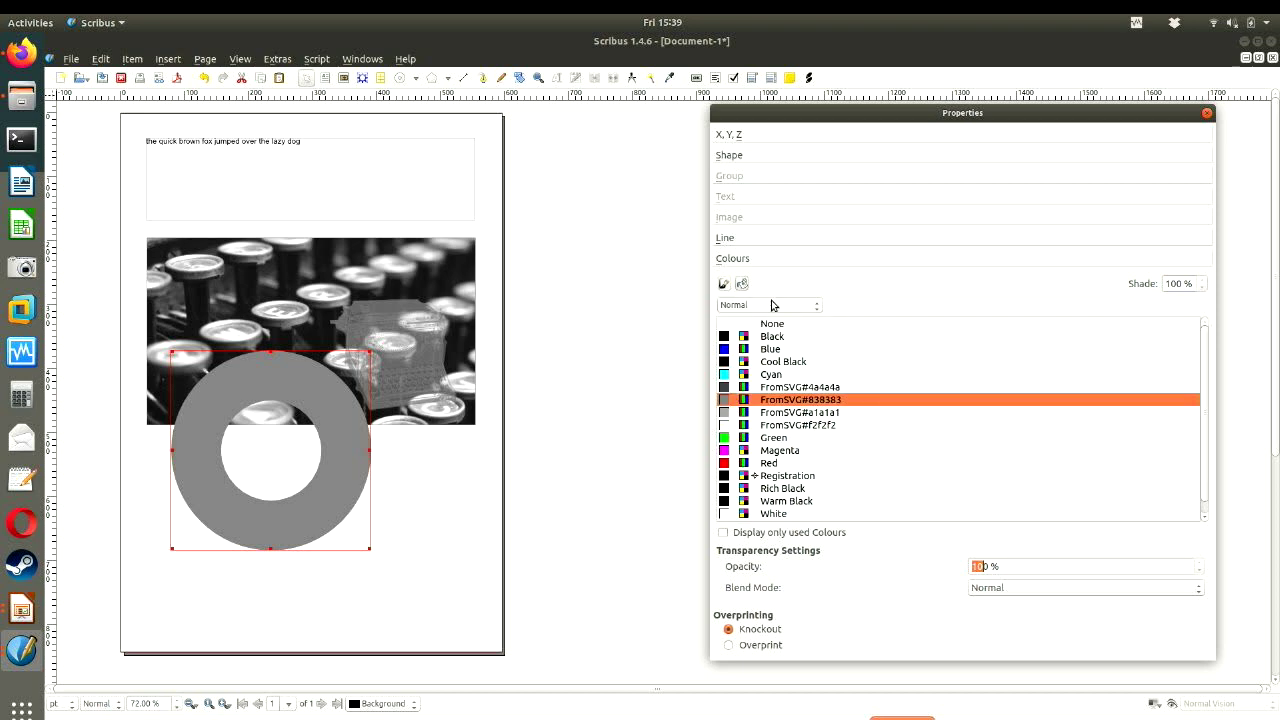
pyautogui.click(806, 388)
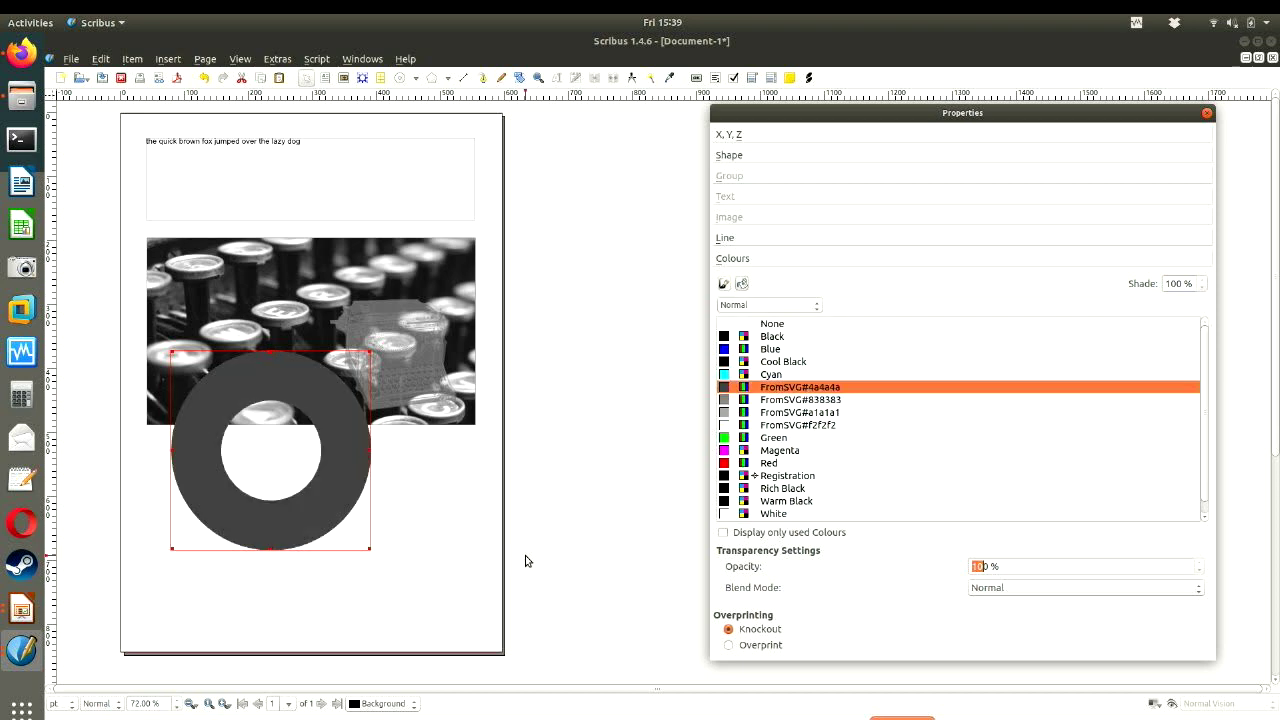
# - Try a Cyan fill on the ring and restore FromSVG#4a4a4a
pyautogui.click(294, 402)
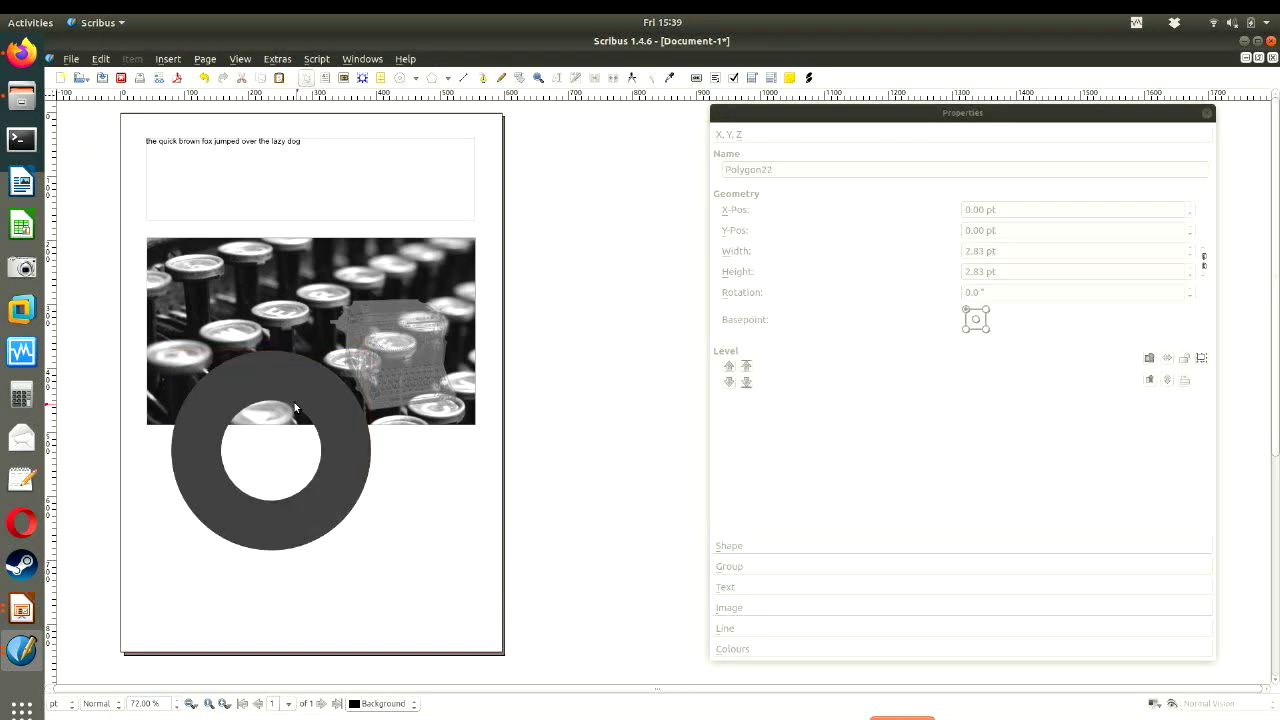
pyautogui.click(757, 650)
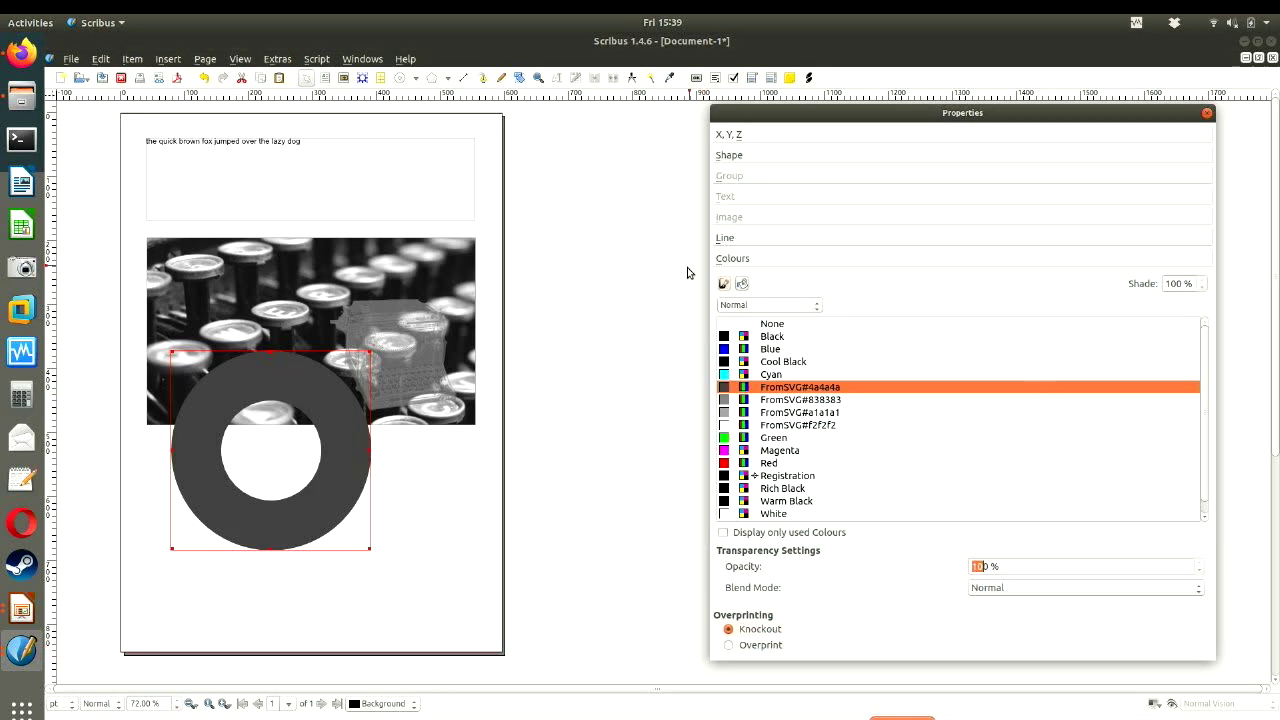
pyautogui.click(789, 377)
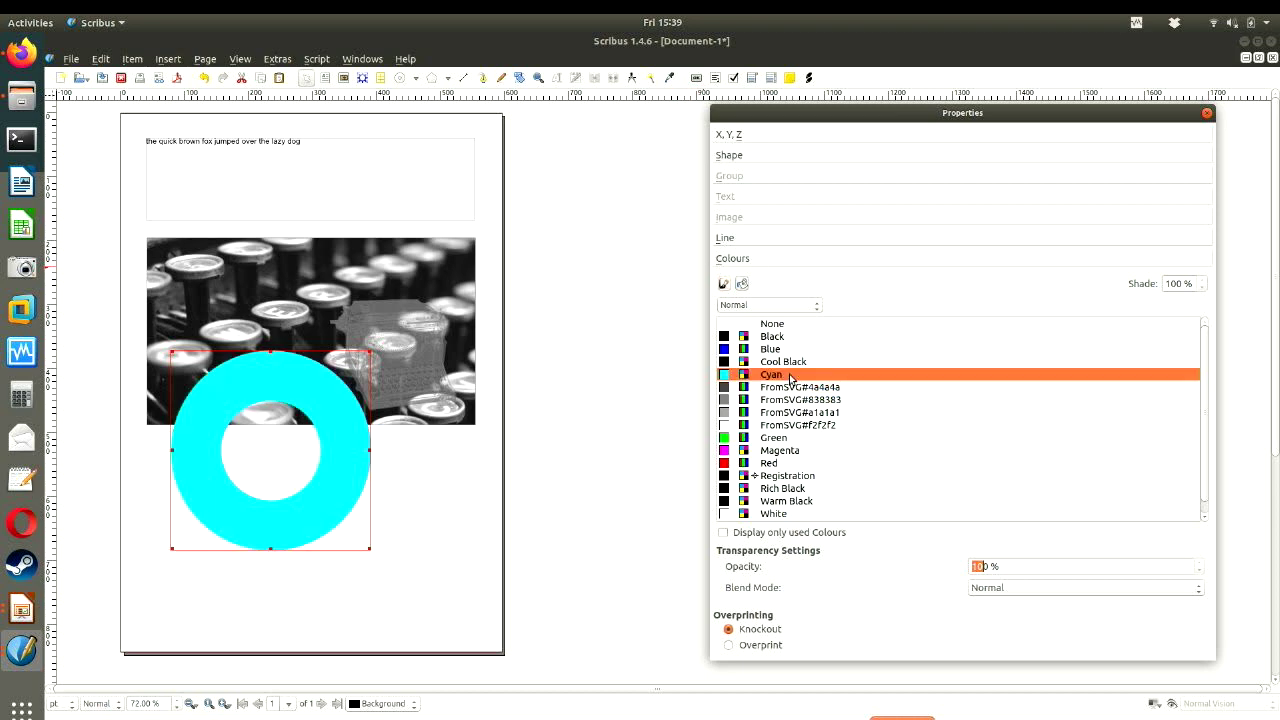
pyautogui.click(792, 388)
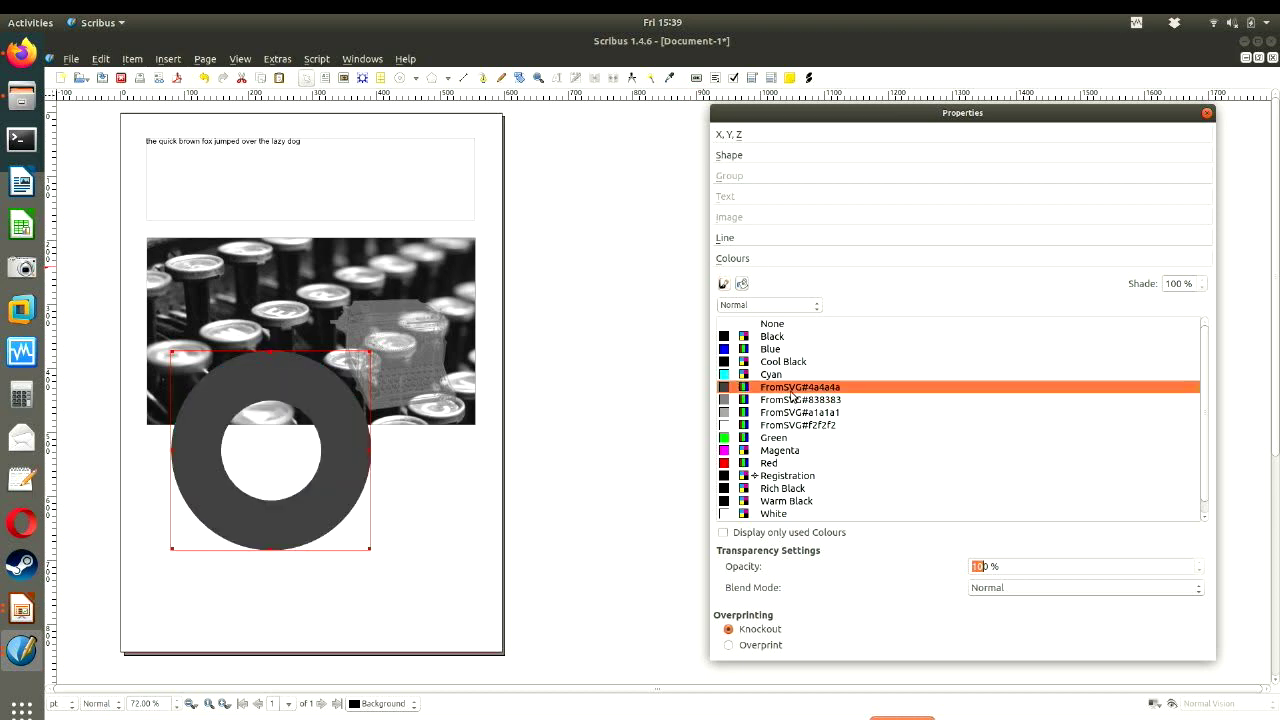
# - Set the ring's line colour to Cyan
pyautogui.click(724, 285)
pyautogui.click(781, 343)
pyautogui.click(777, 355)
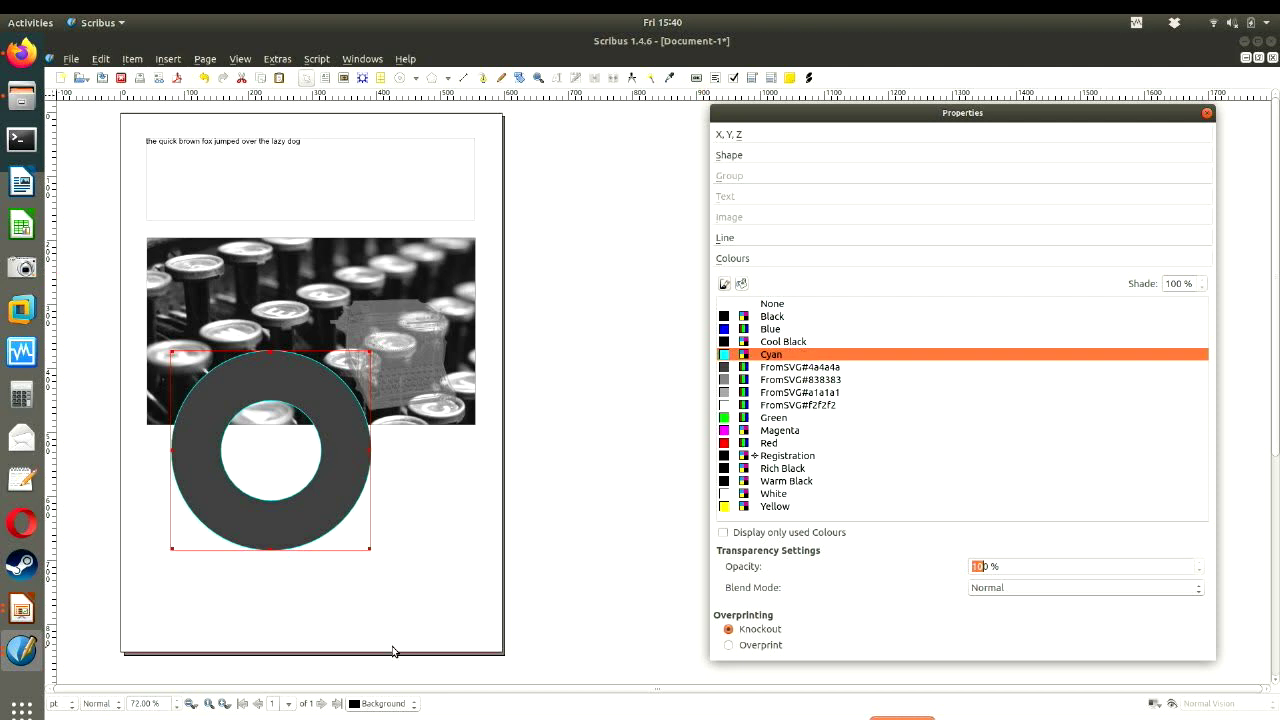
# - Increase the ring's line width to 31 pt
pyautogui.click(795, 238)
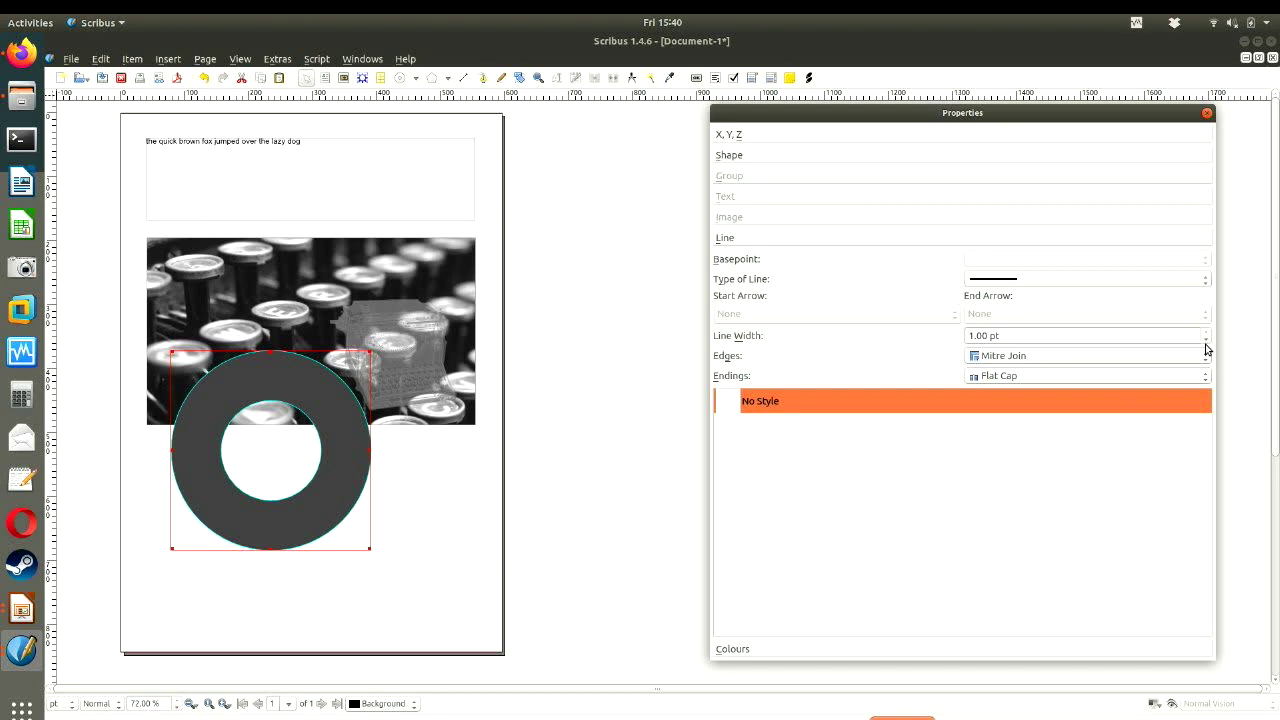
pyautogui.scroll(7, 1206, 336)
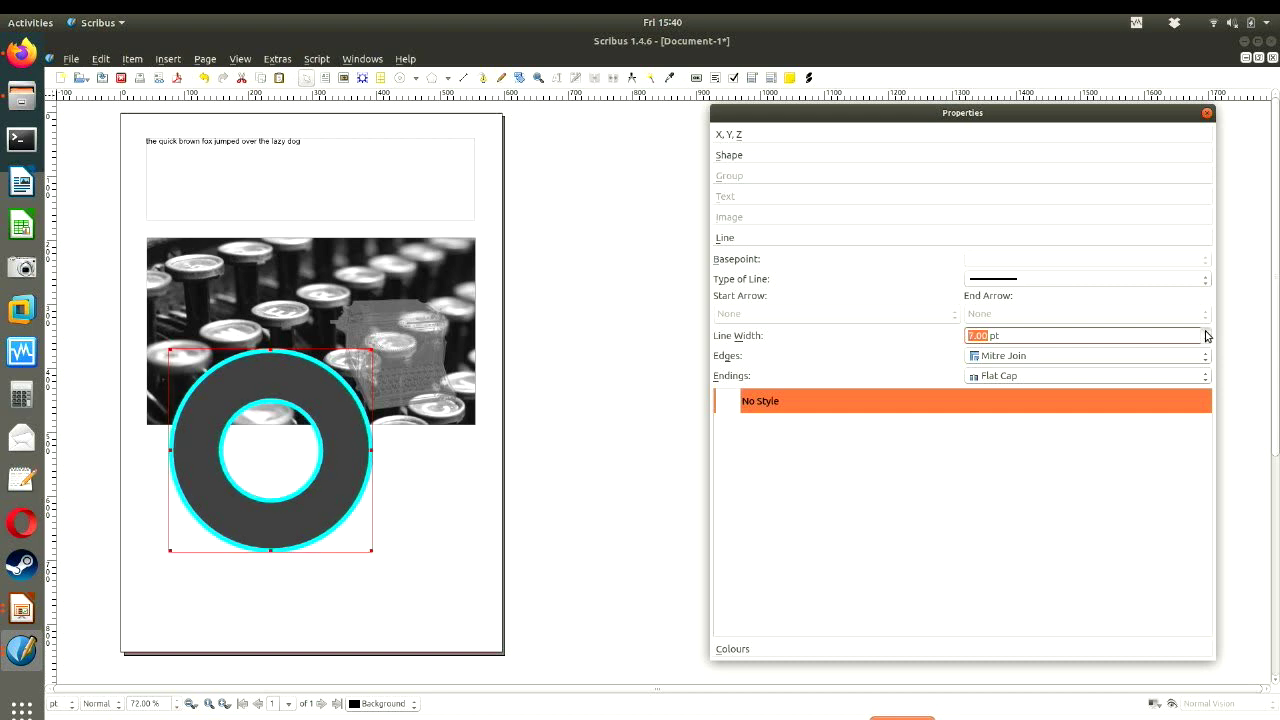
pyautogui.scroll(9, 1206, 336)
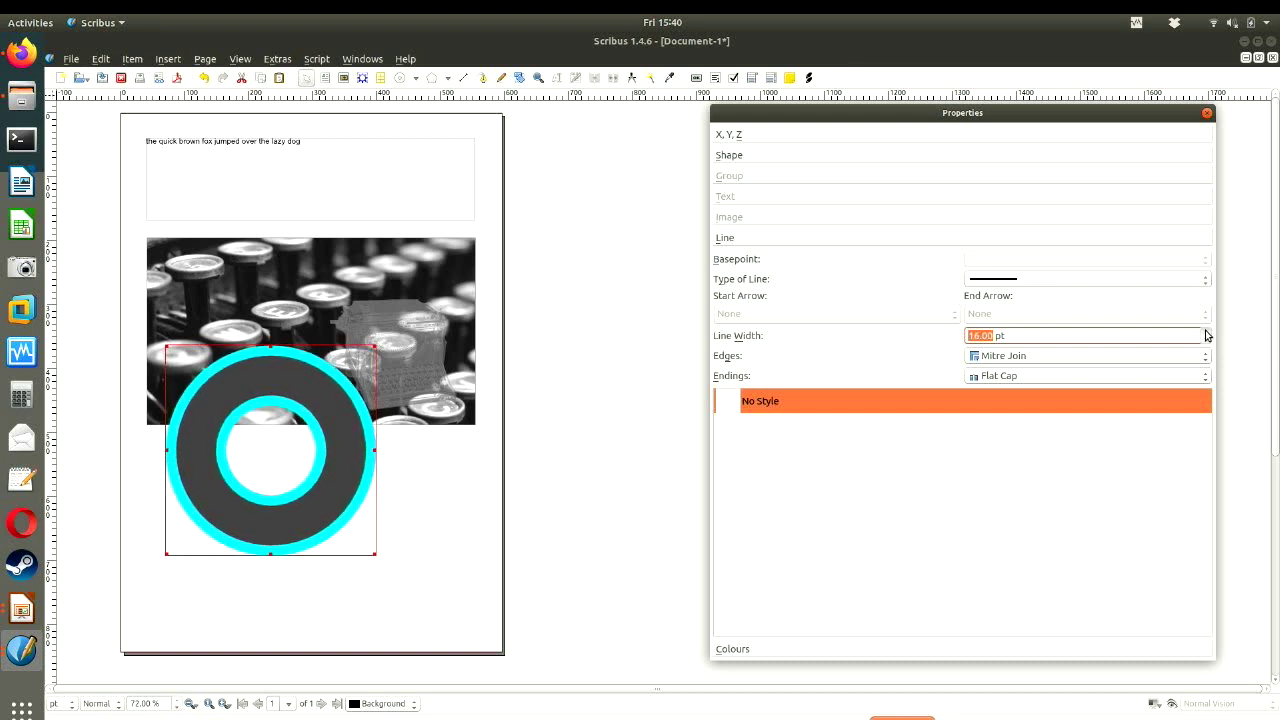
pyautogui.scroll(9, 1206, 336)
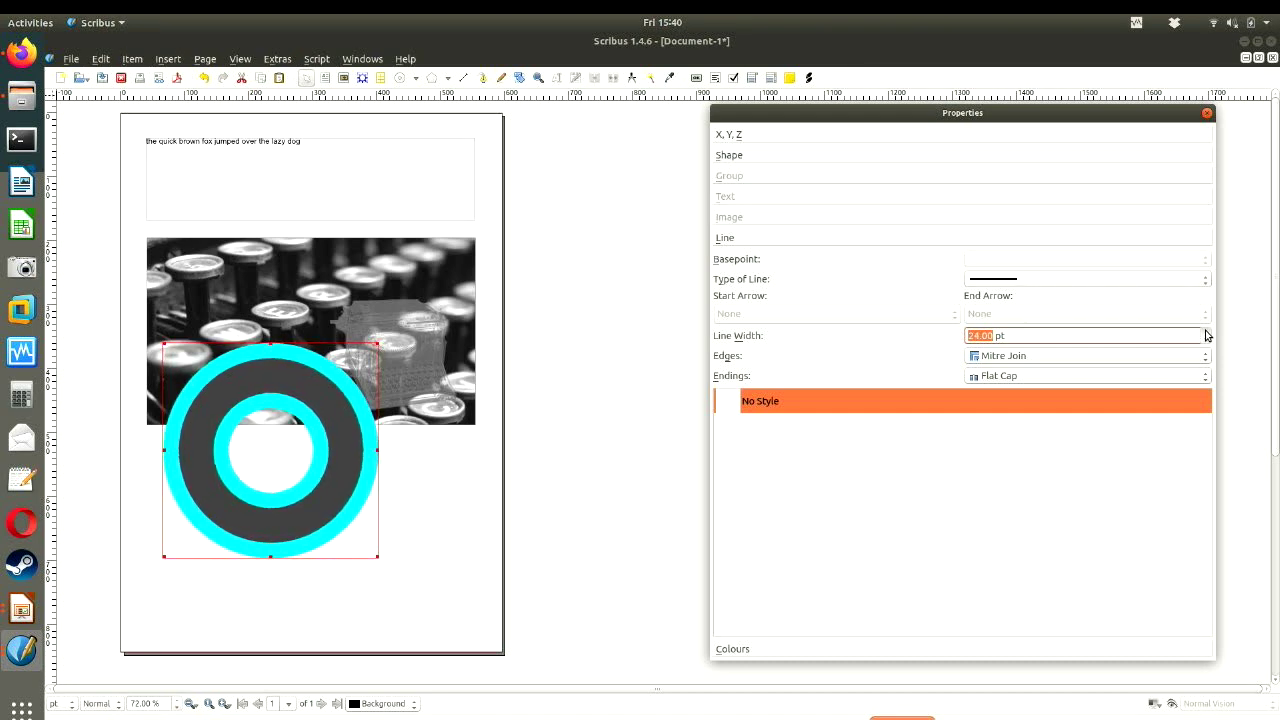
pyautogui.scroll(5, 1206, 336)
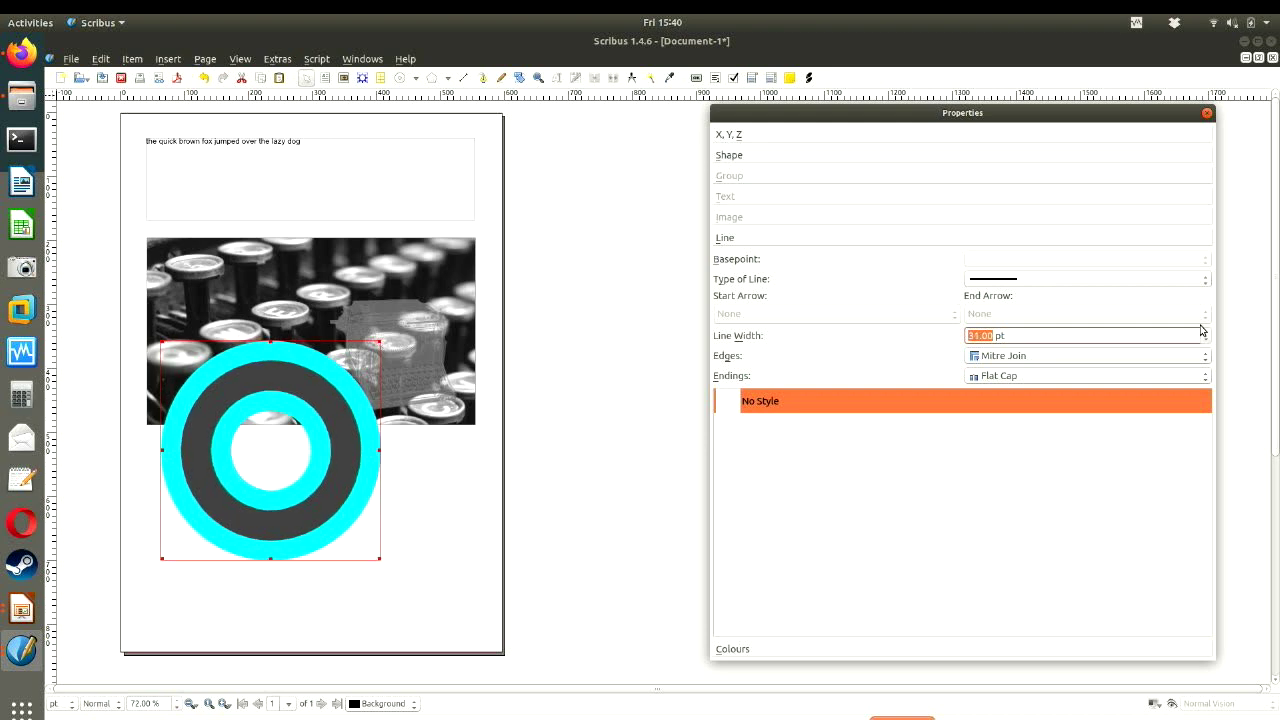
# - Change the ring's line type to a pattern of long dashes with wide gaps and deselect the ring
pyautogui.click(1109, 279)
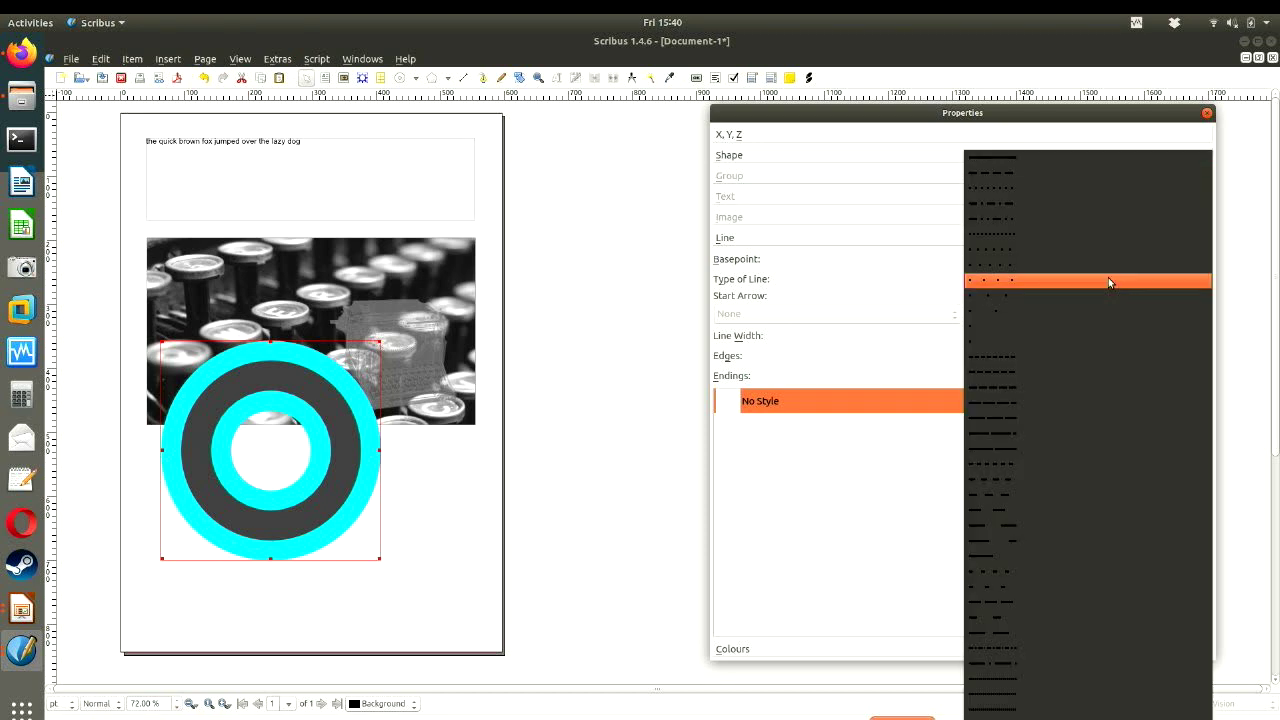
pyautogui.click(1027, 192)
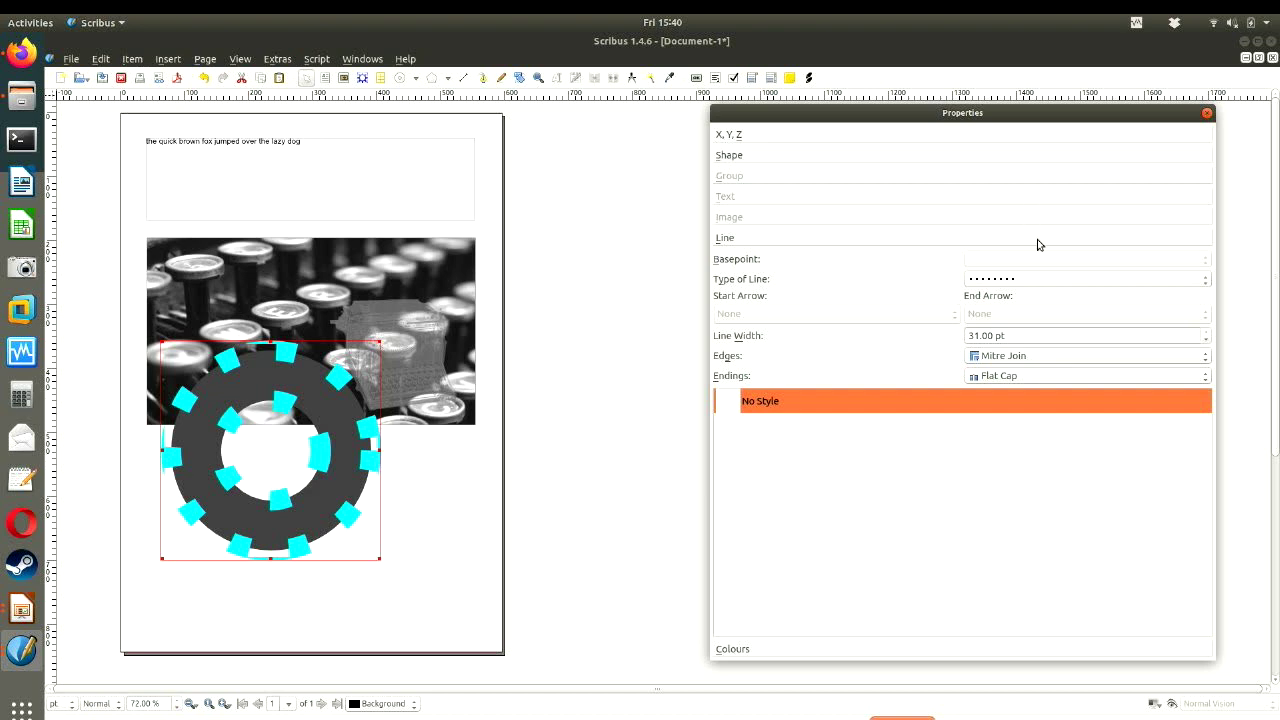
pyautogui.click(1038, 281)
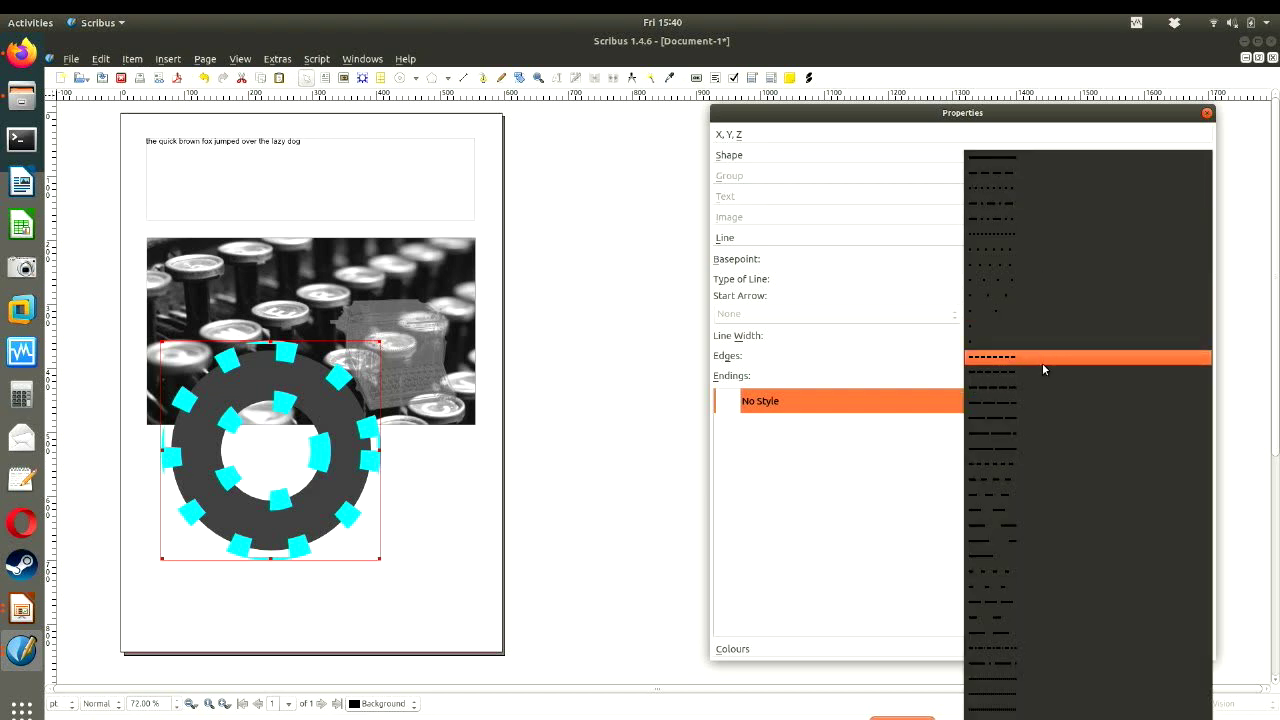
pyautogui.click(1023, 529)
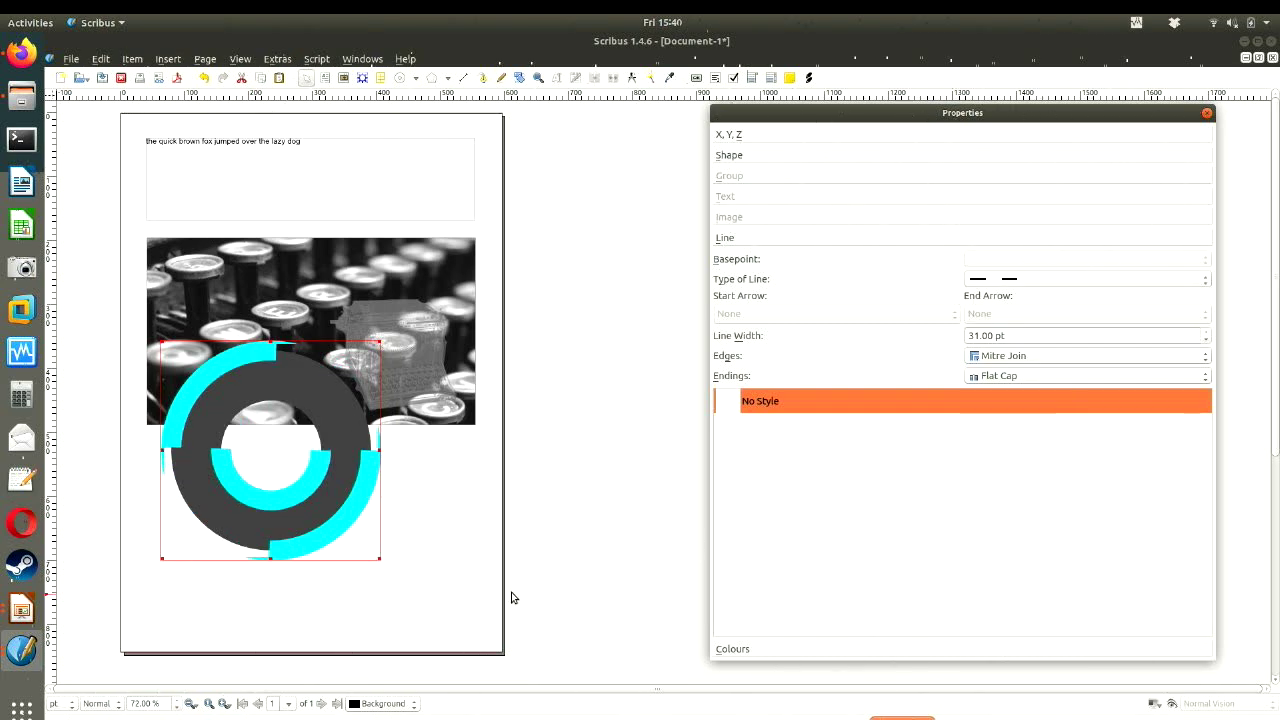
pyautogui.click(549, 578)
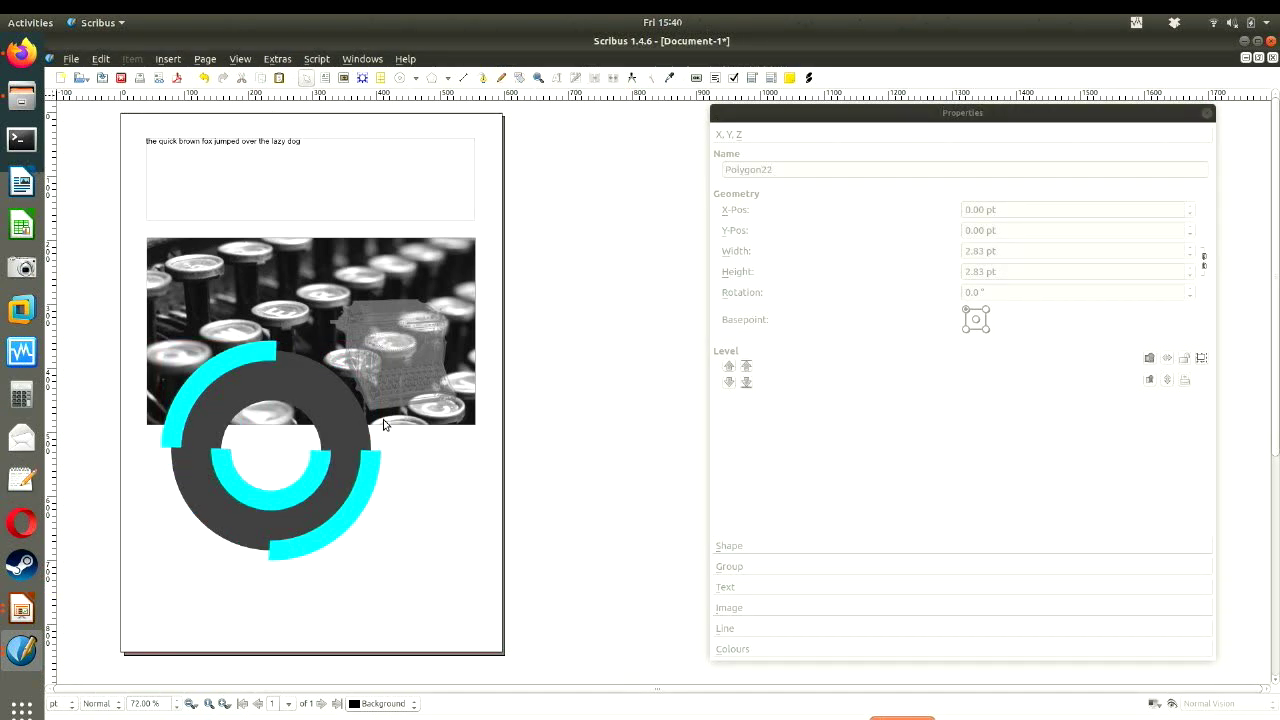
# - Move the ring up over the photo to about X 73 pt and Y 332 pt, and deselect it
pyautogui.click(293, 365)
pyautogui.moveTo(293, 360); pyautogui.dragTo(295, 357)
pyautogui.click(572, 428)
pyautogui.click(295, 411)
pyautogui.moveTo(295, 411); pyautogui.dragTo(294, 408)
pyautogui.press('Up')
pyautogui.press('Up')
pyautogui.press('Up')
pyautogui.press('Up')
pyautogui.press('Up')
pyautogui.press('Up')
pyautogui.press('Up')
pyautogui.press('Up')
pyautogui.press('Up')
pyautogui.press('Up')
pyautogui.press('Up')
pyautogui.press('Up')
pyautogui.press('Up')
pyautogui.press('Up')
pyautogui.press('Up')
pyautogui.press('Up')
pyautogui.press('Up')
pyautogui.press('Up')
pyautogui.press('Up')
pyautogui.press('Up')
pyautogui.press('Up')
pyautogui.press('Up')
pyautogui.press('Up')
pyautogui.press('Up')
pyautogui.press('Up')
pyautogui.press('Up')
pyautogui.press('Up')
pyautogui.press('Up')
pyautogui.press('Up')
pyautogui.press('Up')
pyautogui.press('Up')
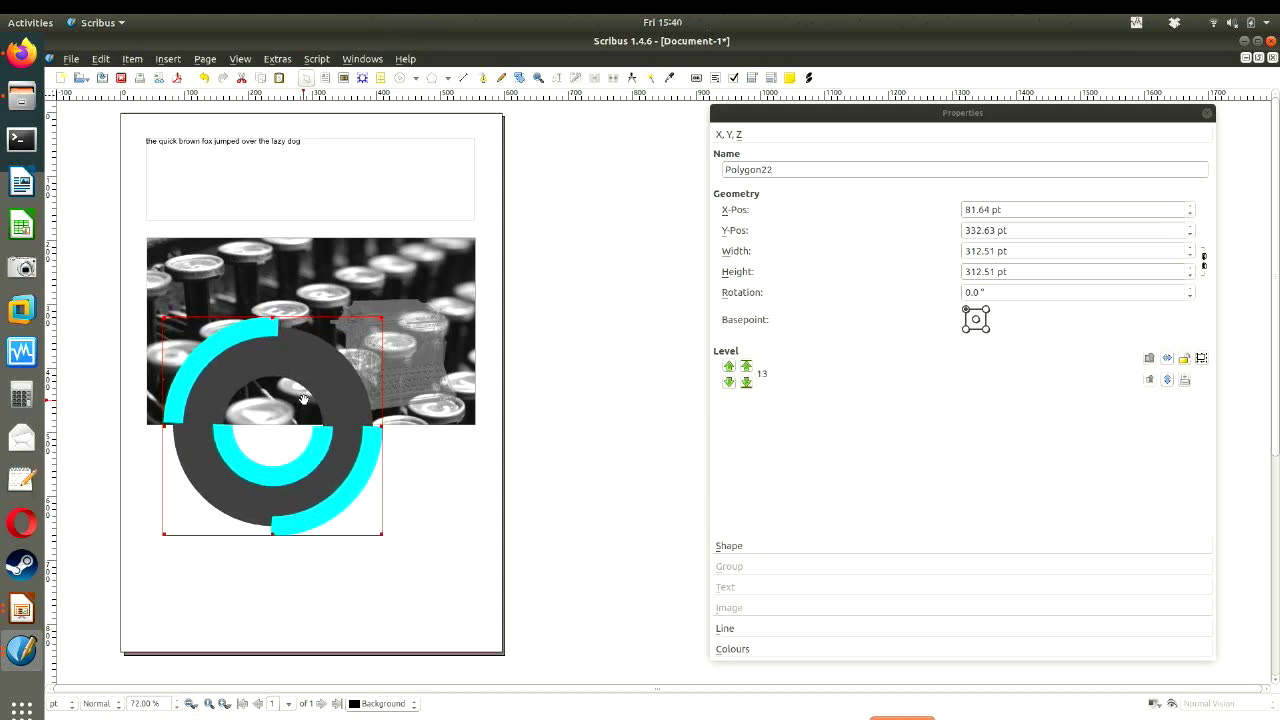
pyautogui.press('Down')
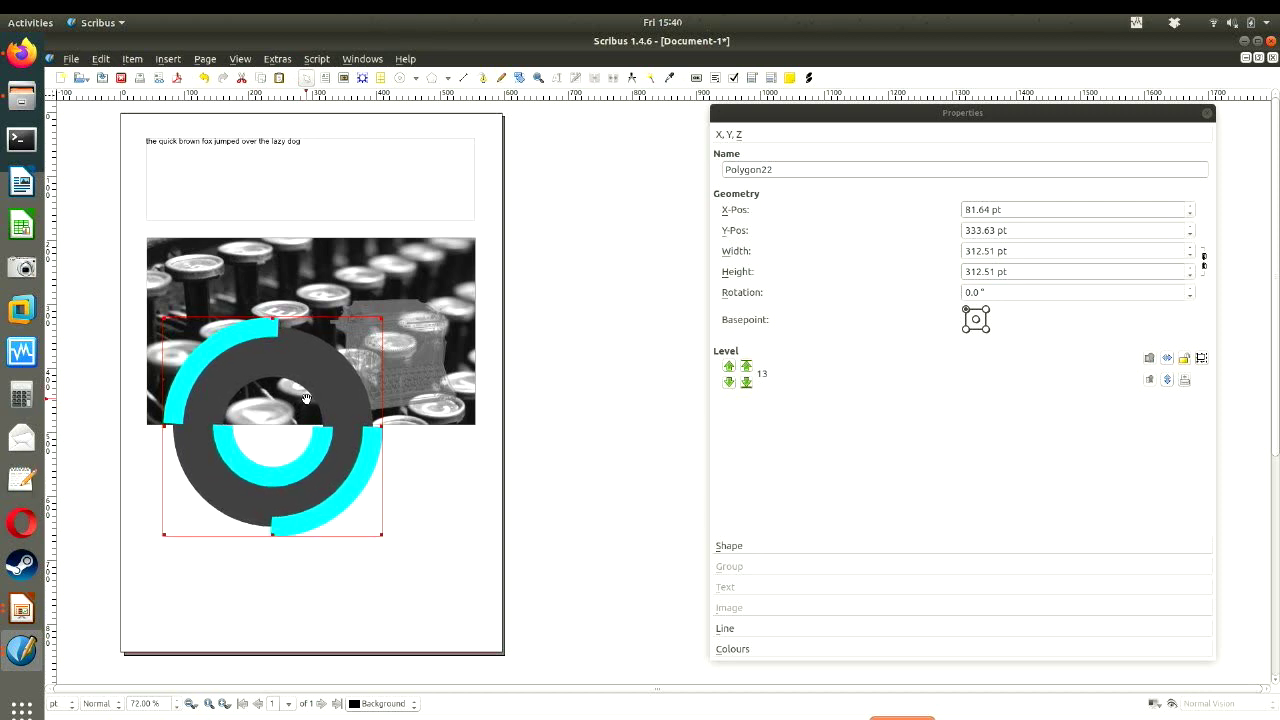
pyautogui.moveTo(264, 364); pyautogui.dragTo(259, 351)
pyautogui.press('Down')
pyautogui.press('Down')
pyautogui.press('Down')
pyautogui.press('Down')
pyautogui.press('Down')
pyautogui.press('Down')
pyautogui.press('Down')
pyautogui.press('Down')
pyautogui.press('Down')
pyautogui.press('Down')
pyautogui.press('Down')
pyautogui.press('Down')
pyautogui.press('Down')
pyautogui.press('Down')
pyautogui.press('Down')
pyautogui.press('Down')
pyautogui.press('Down')
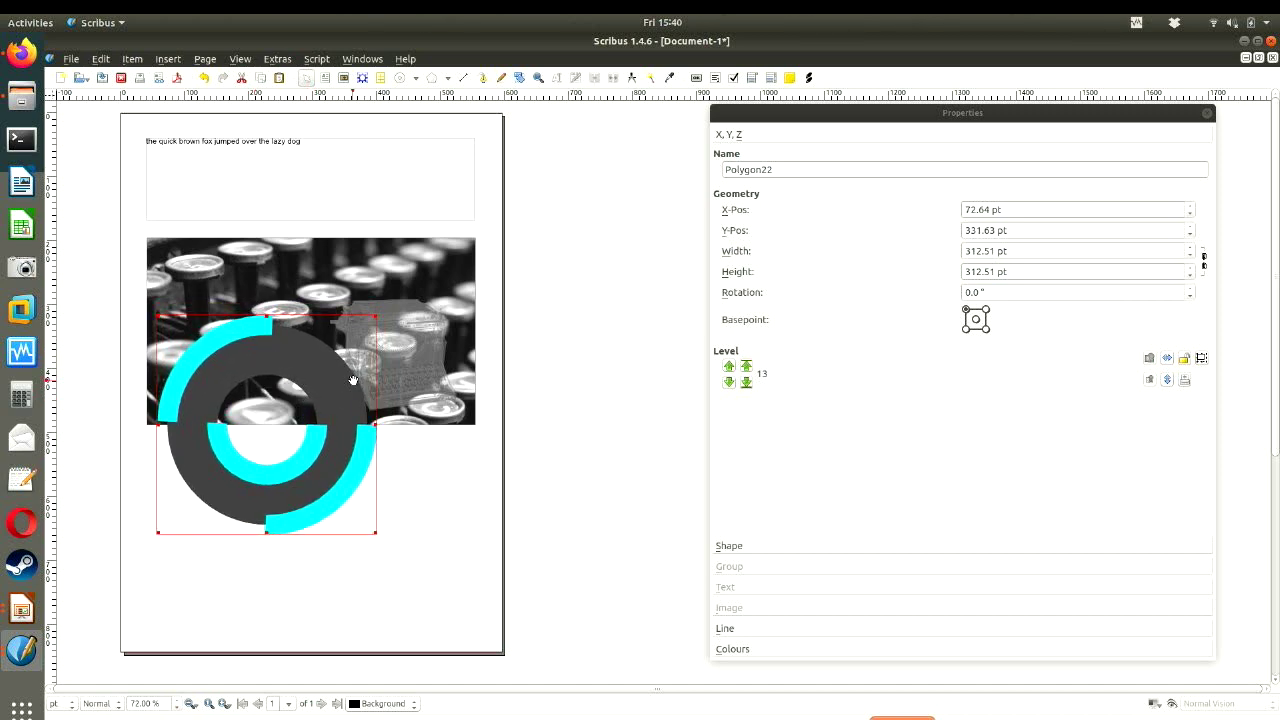
pyautogui.click(608, 403)
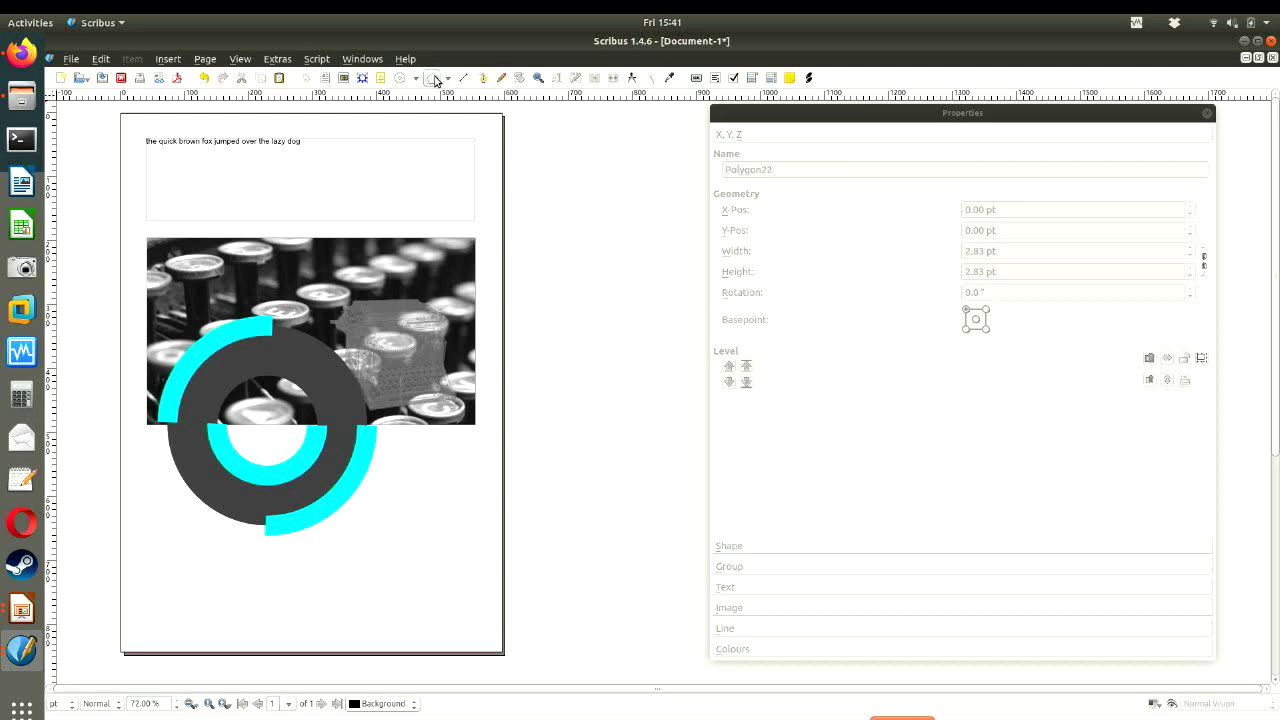
# - Open the polygon tool's properties and set the number of corners to 6
pyautogui.click(465, 94)
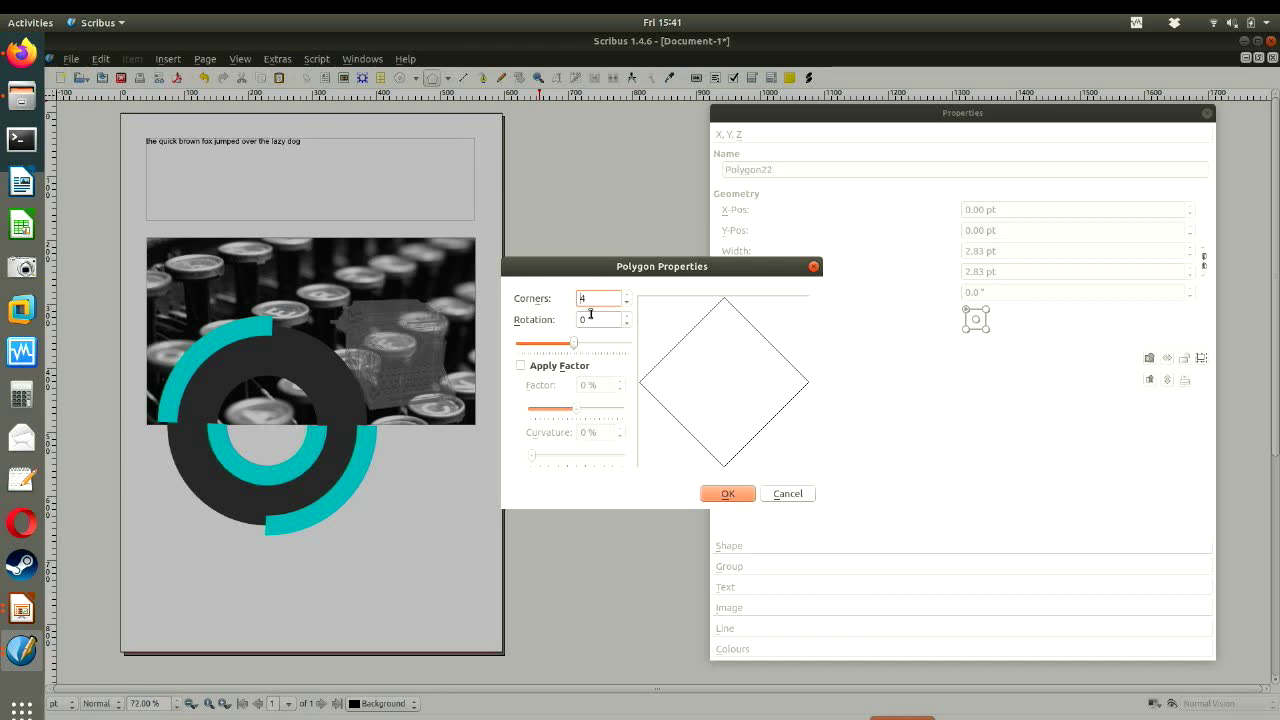
pyautogui.write('20')
pyautogui.press('Tab')
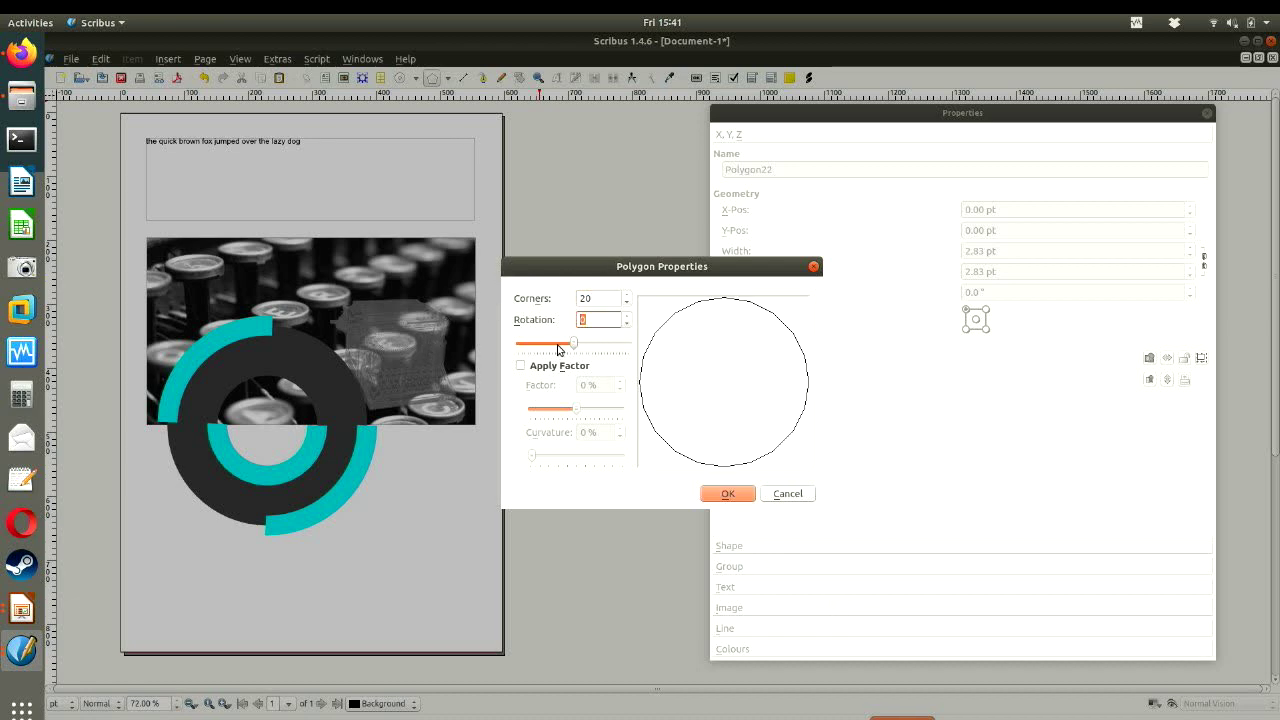
pyautogui.moveTo(578, 343)
pyautogui.mouseDown()
pyautogui.moveTo(543, 351)
pyautogui.moveTo(556, 345)
pyautogui.mouseUp()
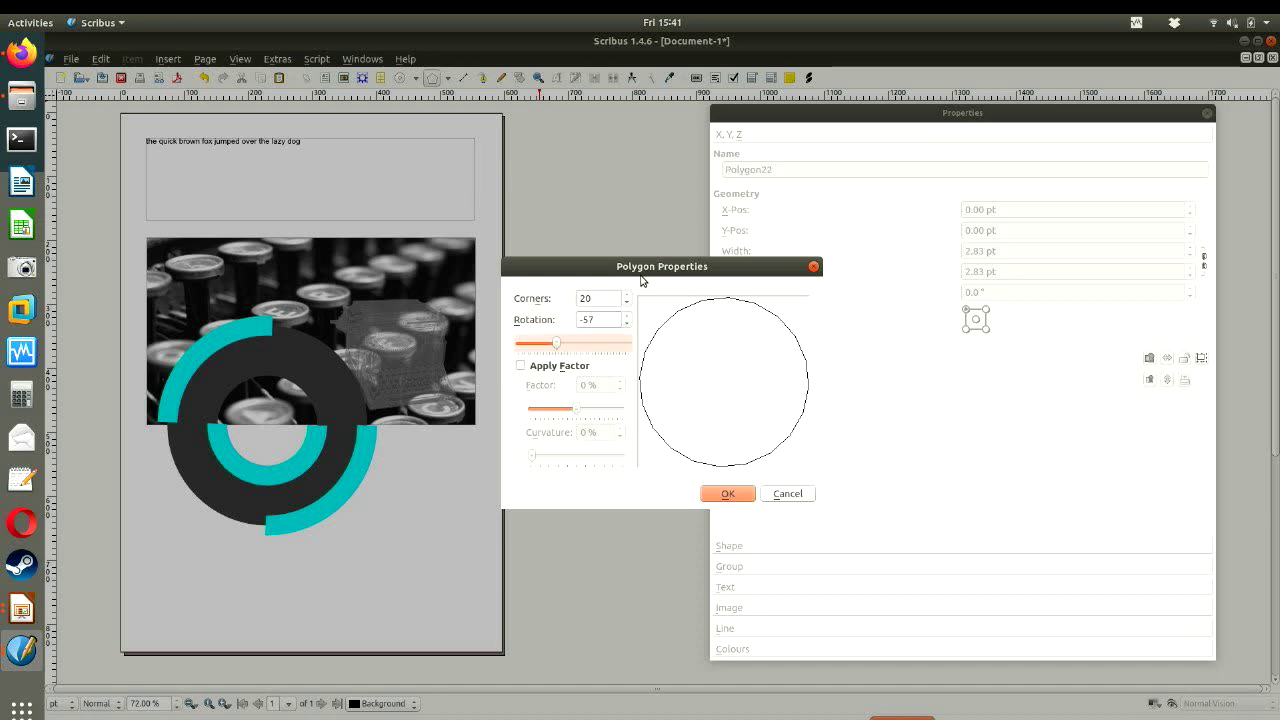
pyautogui.click(626, 303)
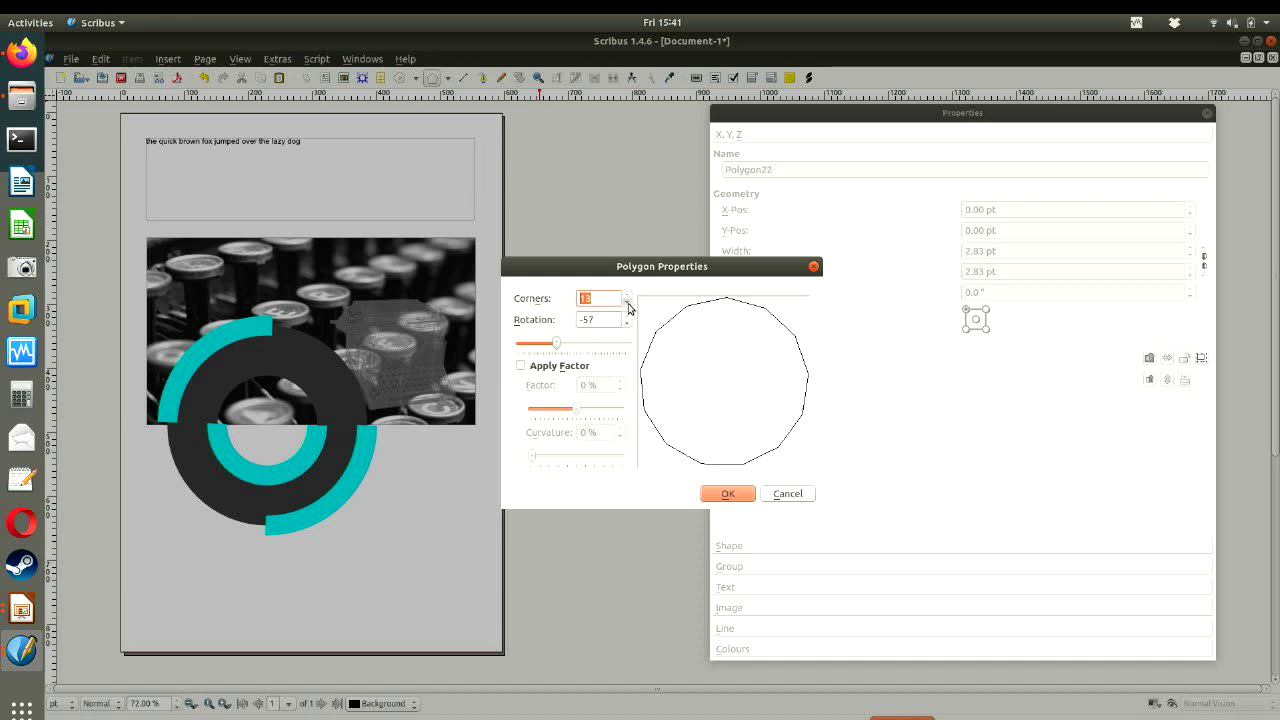
pyautogui.click(628, 307)
pyautogui.click(628, 299)
pyautogui.click(628, 298)
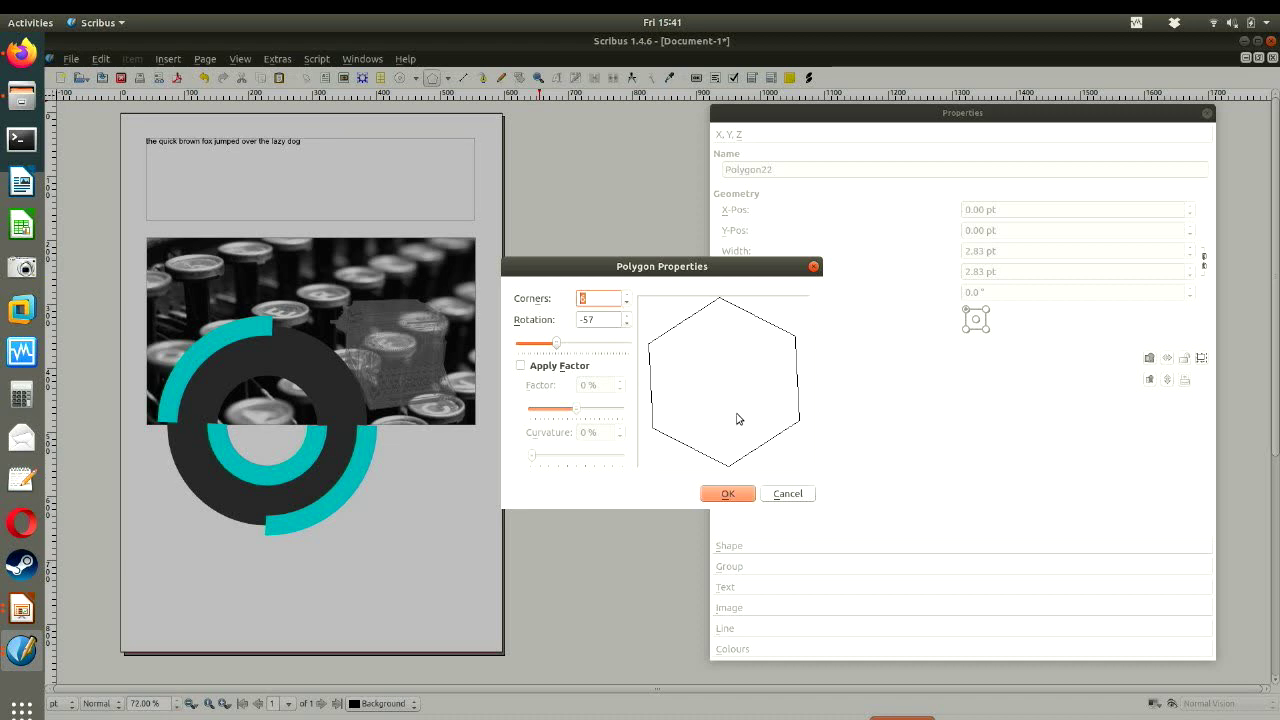
# - Set the polygon's rotation to -30 and accept the polygon properties
pyautogui.press('Tab')
pyautogui.press('Tab')
pyautogui.write('-30')
pyautogui.press('Tab')
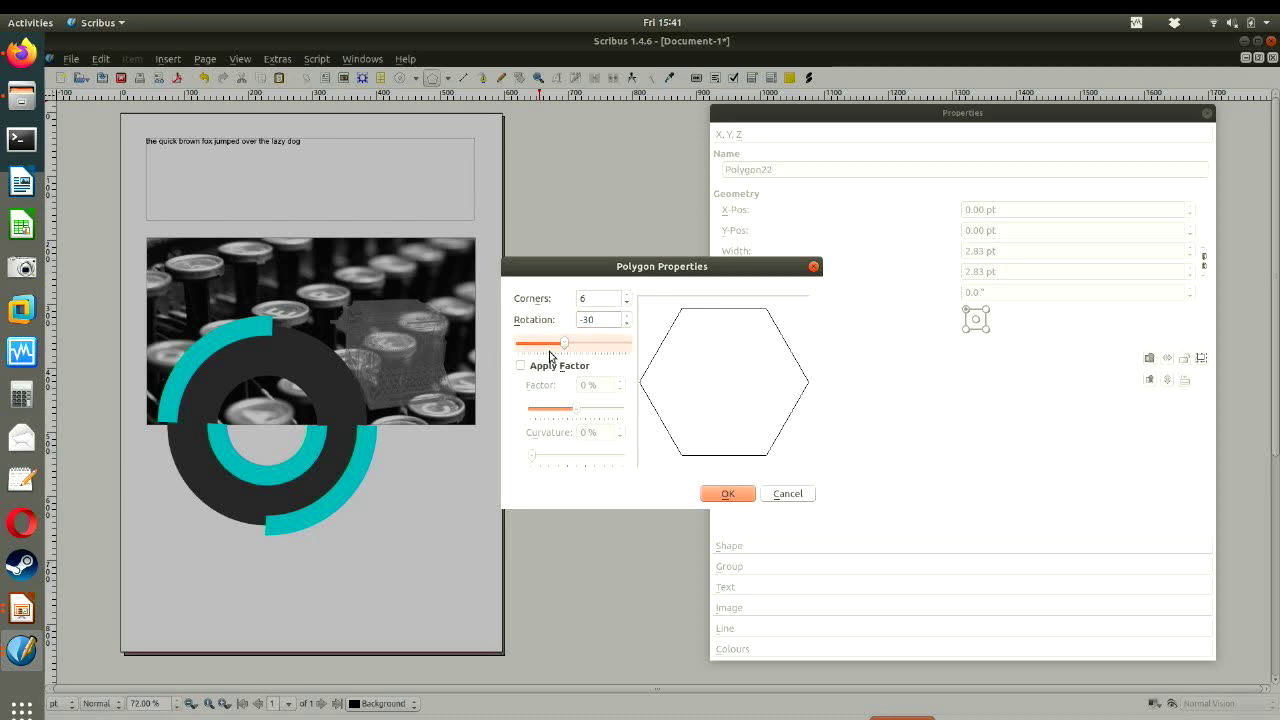
pyautogui.click(729, 493)
# - Undo the stray drag on the page and draw the hexagon in the page's lower right area
pyautogui.moveTo(381, 571)
pyautogui.mouseDown()
pyautogui.moveTo(440, 620)
pyautogui.moveTo(391, 584)
pyautogui.mouseUp()
pyautogui.hotkey('ctrl', 'z')
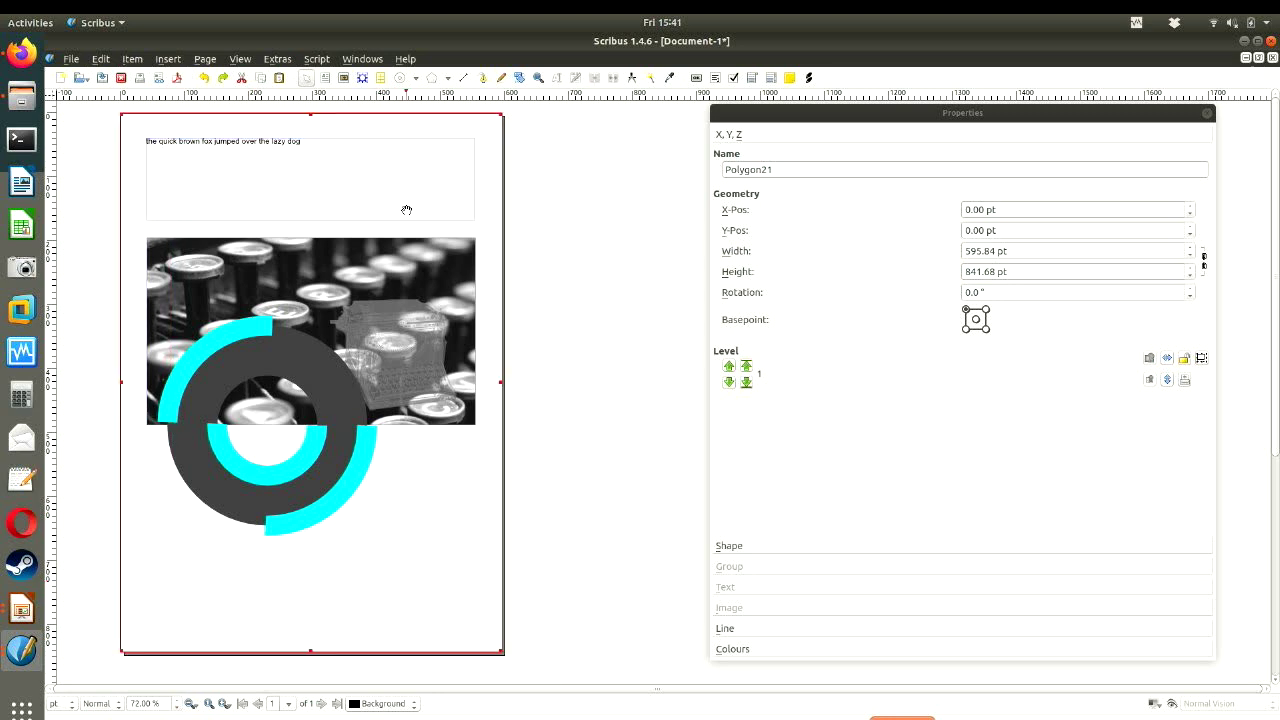
pyautogui.click(432, 79)
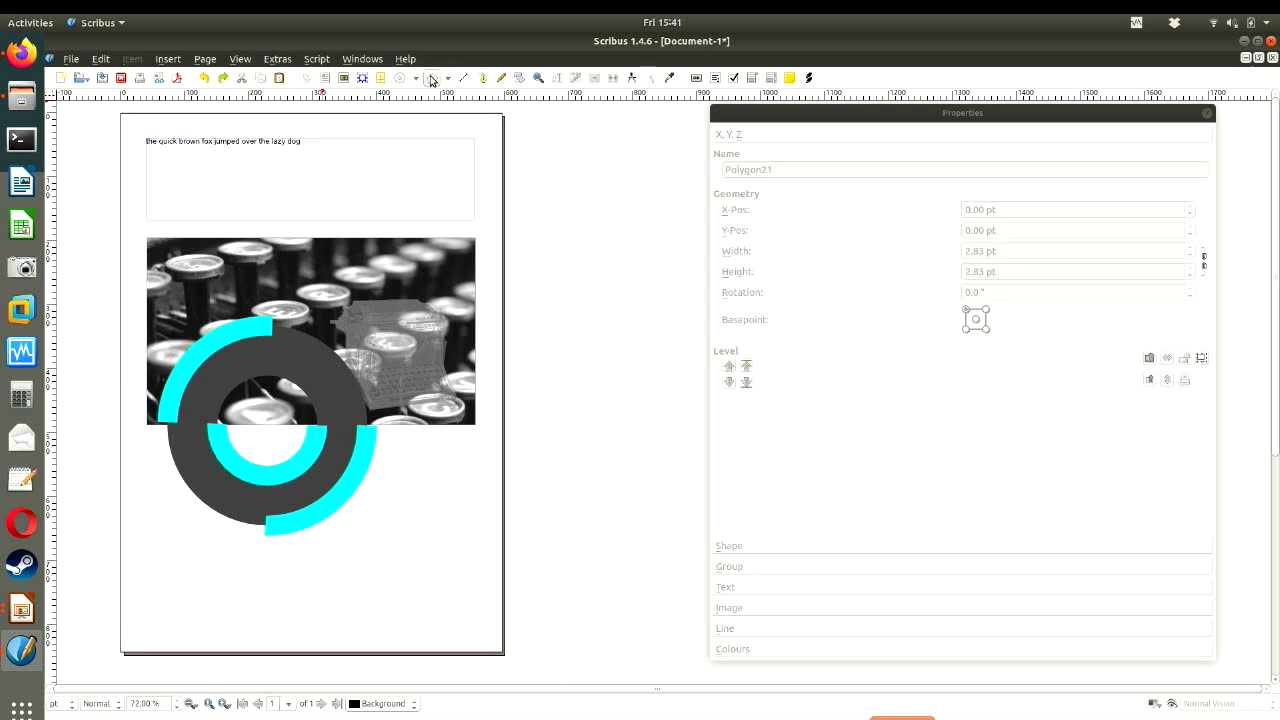
pyautogui.moveTo(365, 539); pyautogui.dragTo(481, 641)
pyautogui.click(636, 404)
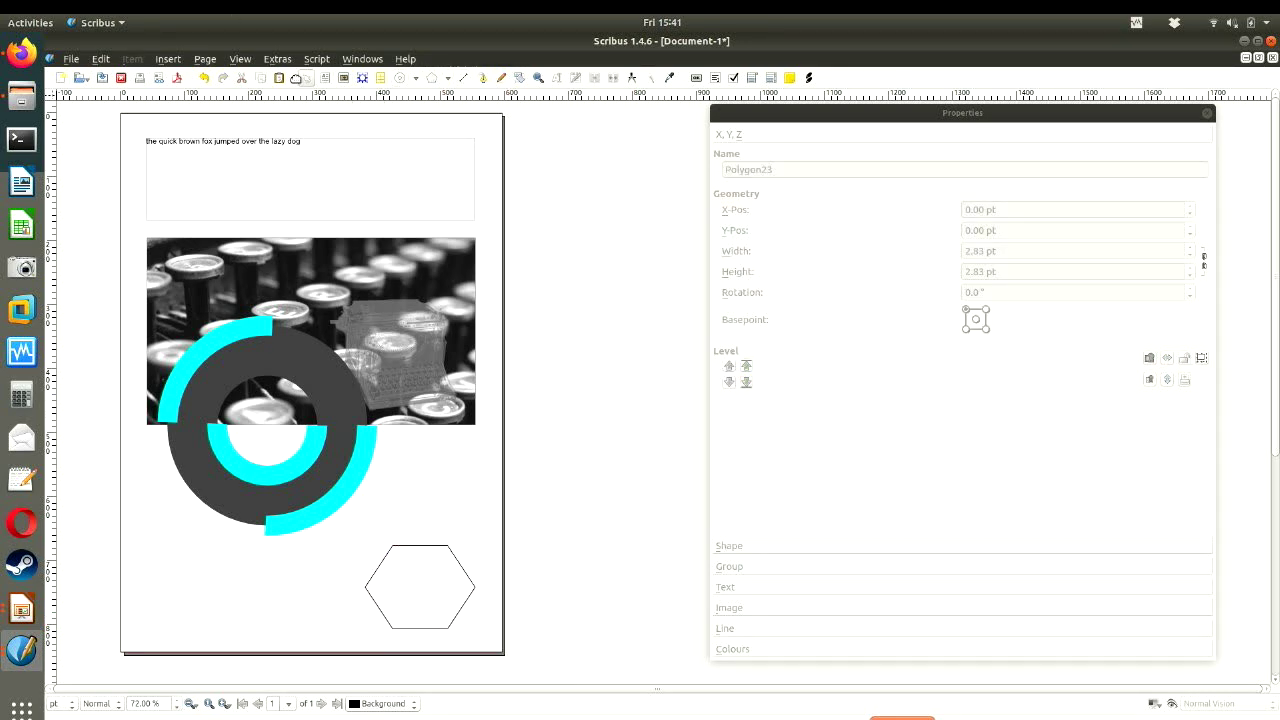
# - Move the hexagon onto the photo's upper right area at about X 380 pt, Y 223 pt, and set its line and fill colours to Magenta
pyautogui.moveTo(465, 591); pyautogui.dragTo(402, 275)
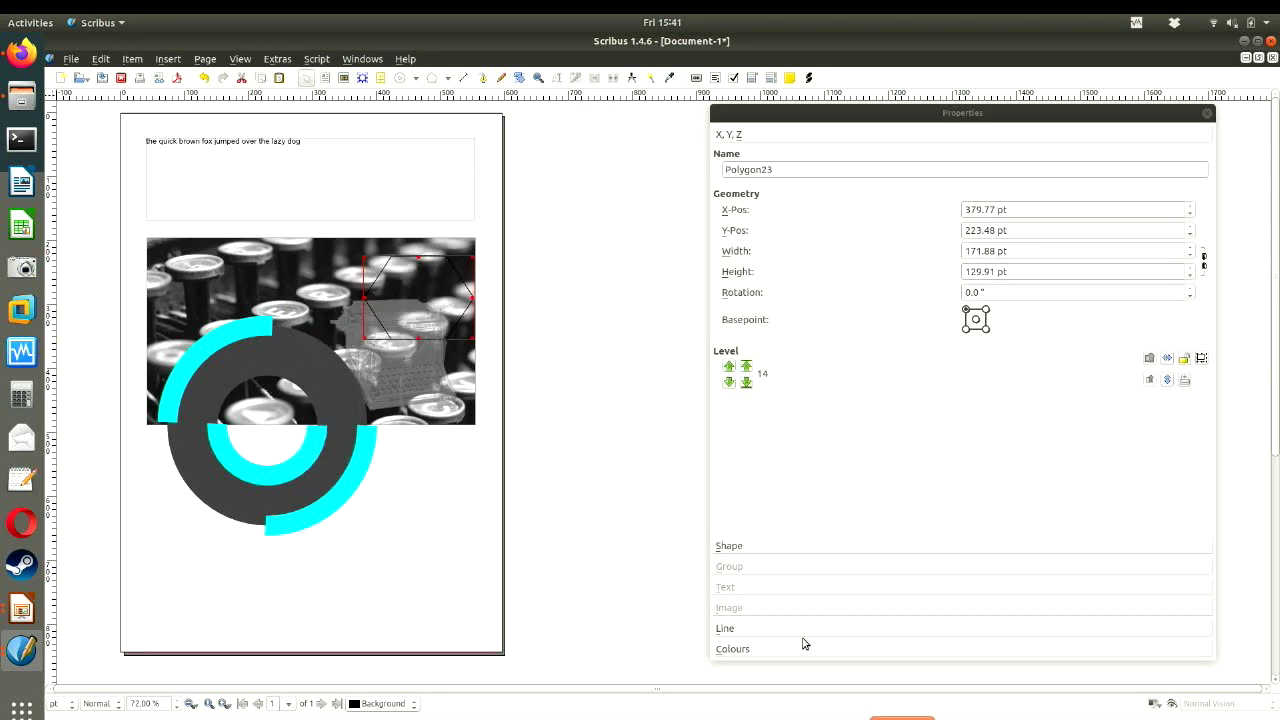
pyautogui.click(770, 651)
pyautogui.click(768, 431)
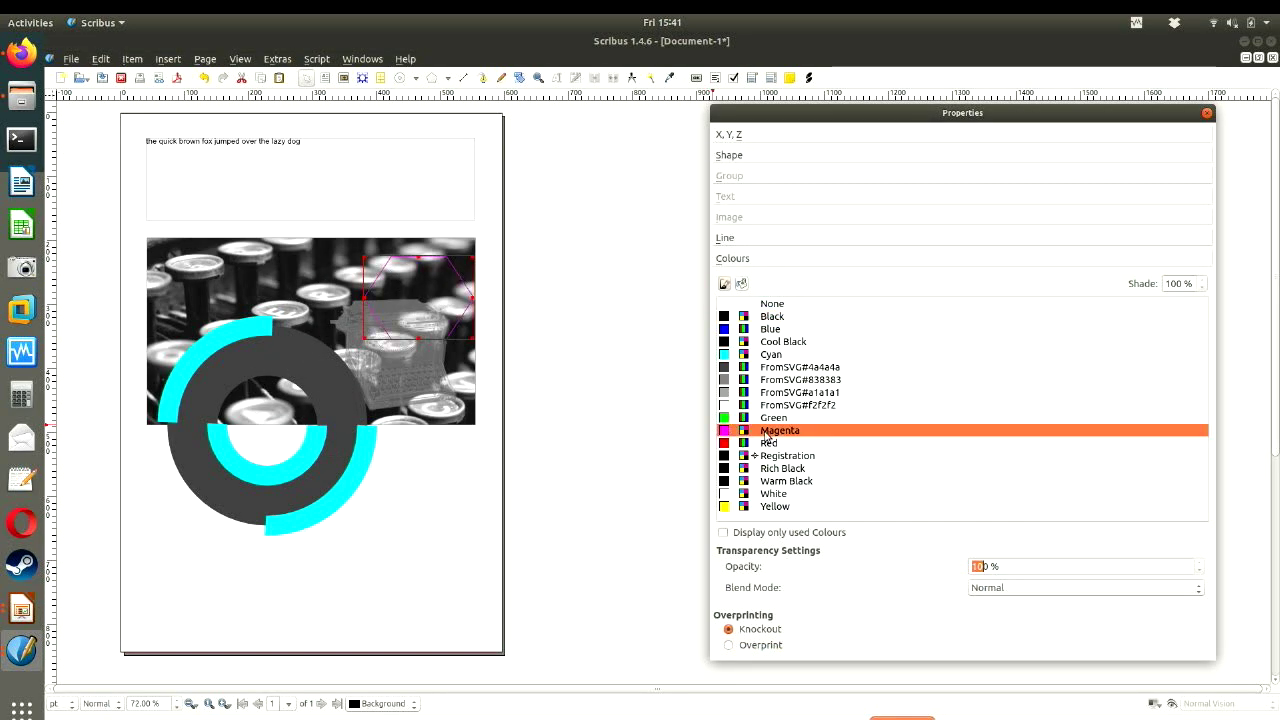
pyautogui.click(741, 285)
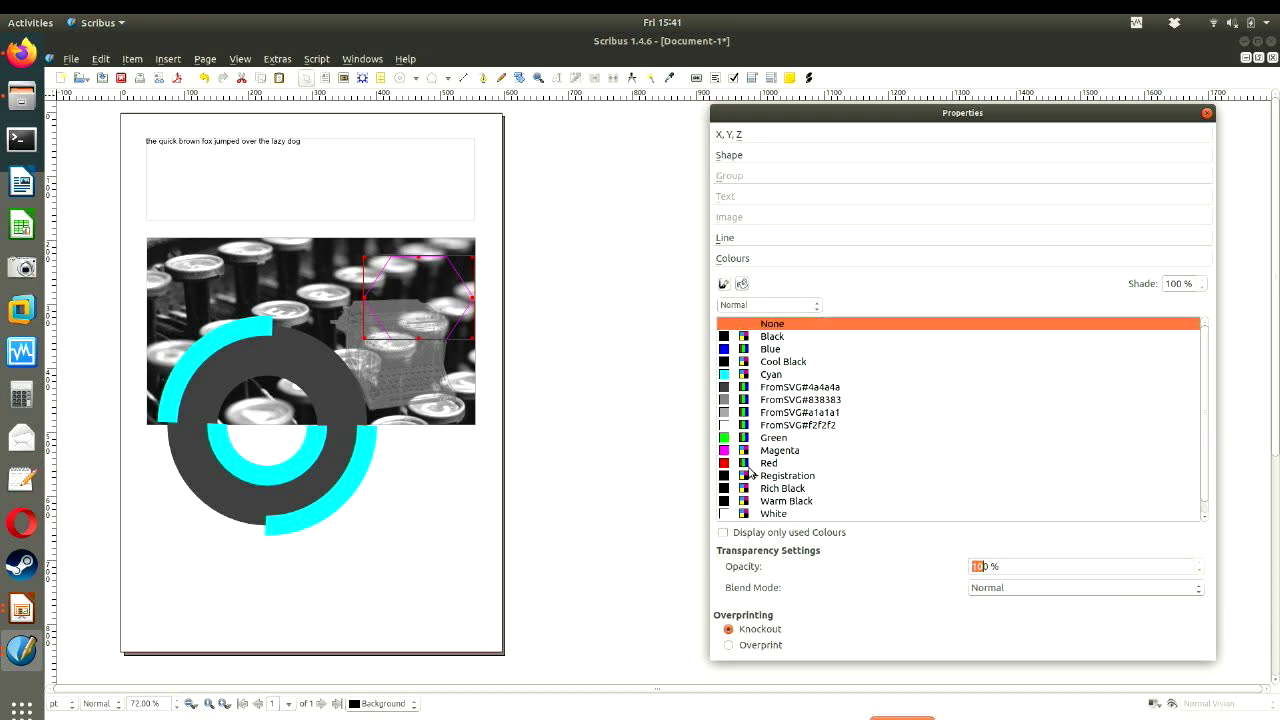
pyautogui.click(770, 450)
pyautogui.click(606, 449)
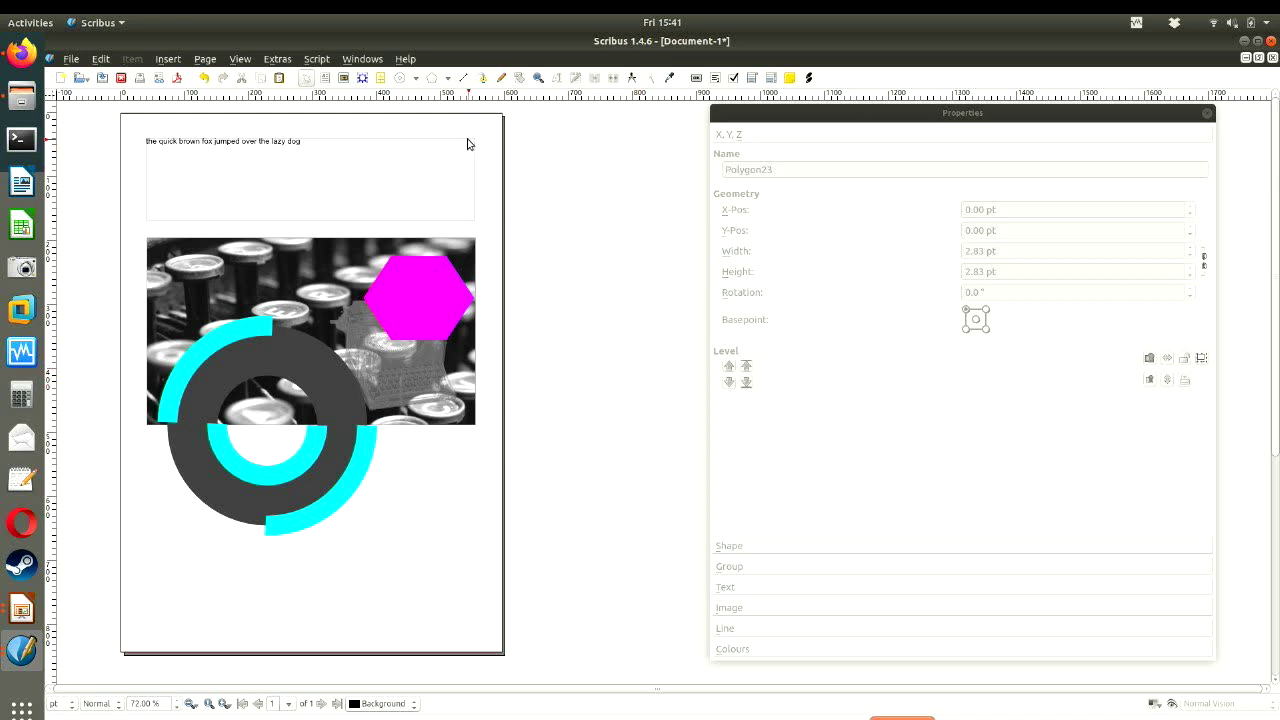
# - Draw a straight line about 298 pt long, rising at 15°, across the photo's upper left area and deselect it
pyautogui.click(465, 79)
pyautogui.moveTo(165, 342); pyautogui.dragTo(577, 266)
pyautogui.scroll(-1, 598, 250)
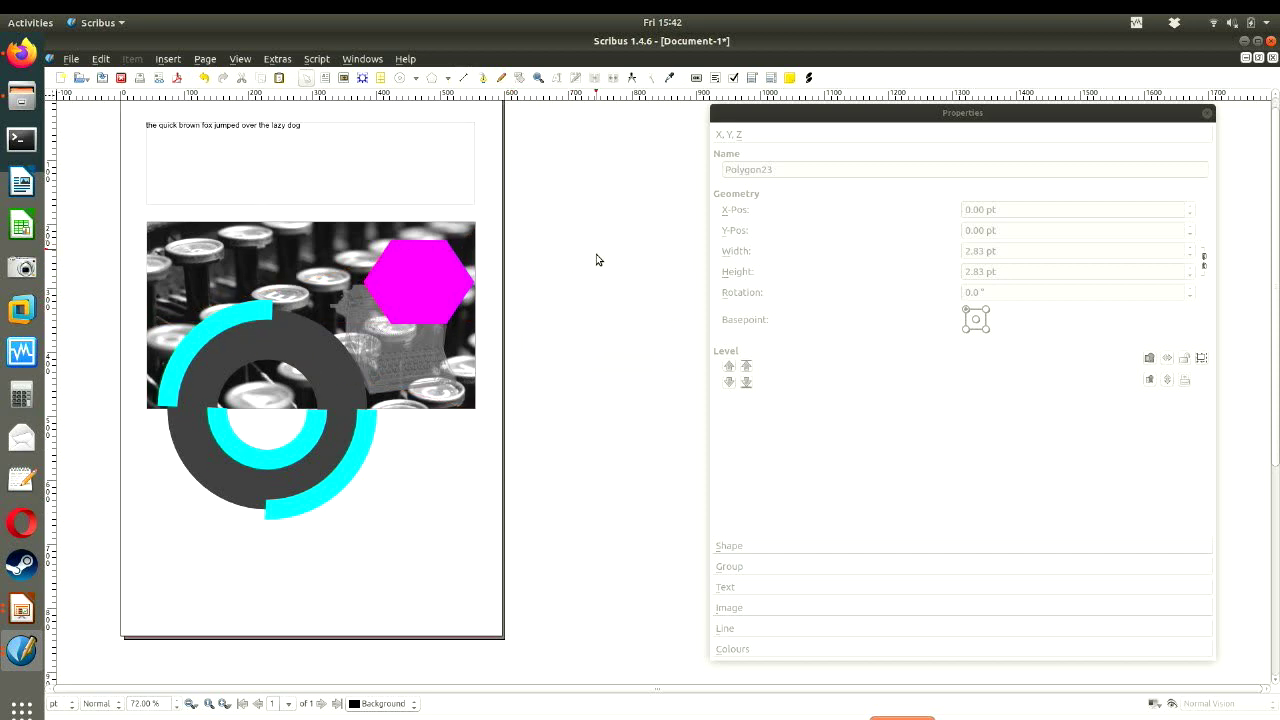
pyautogui.click(463, 77)
pyautogui.moveTo(149, 289); pyautogui.dragTo(337, 260)
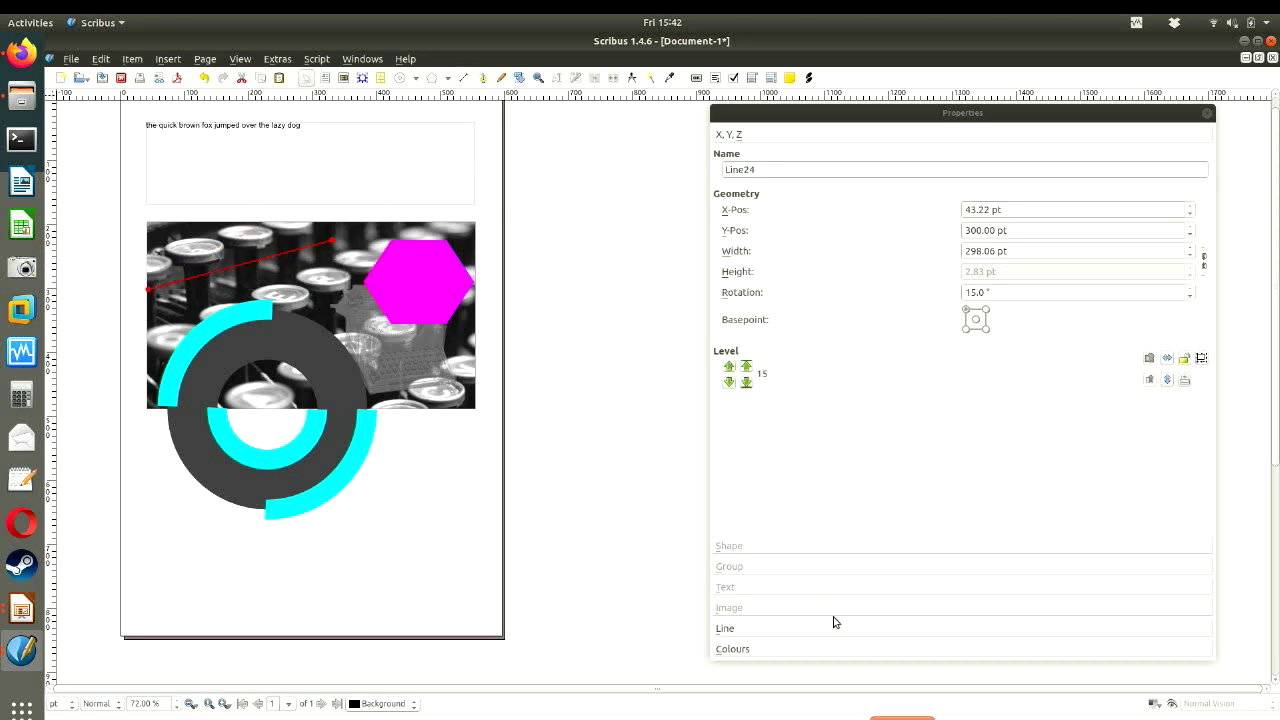
pyautogui.click(621, 300)
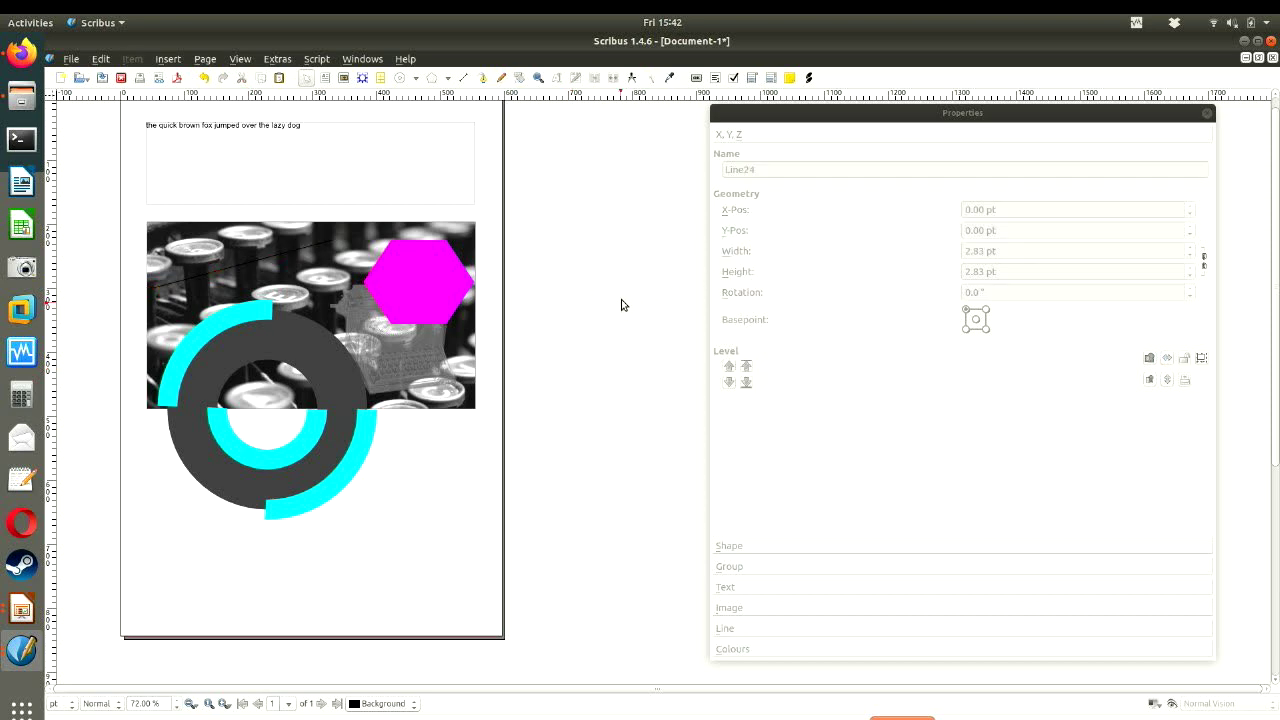
# - Set the straight line's fill colour to White and deselect it
pyautogui.click(197, 278)
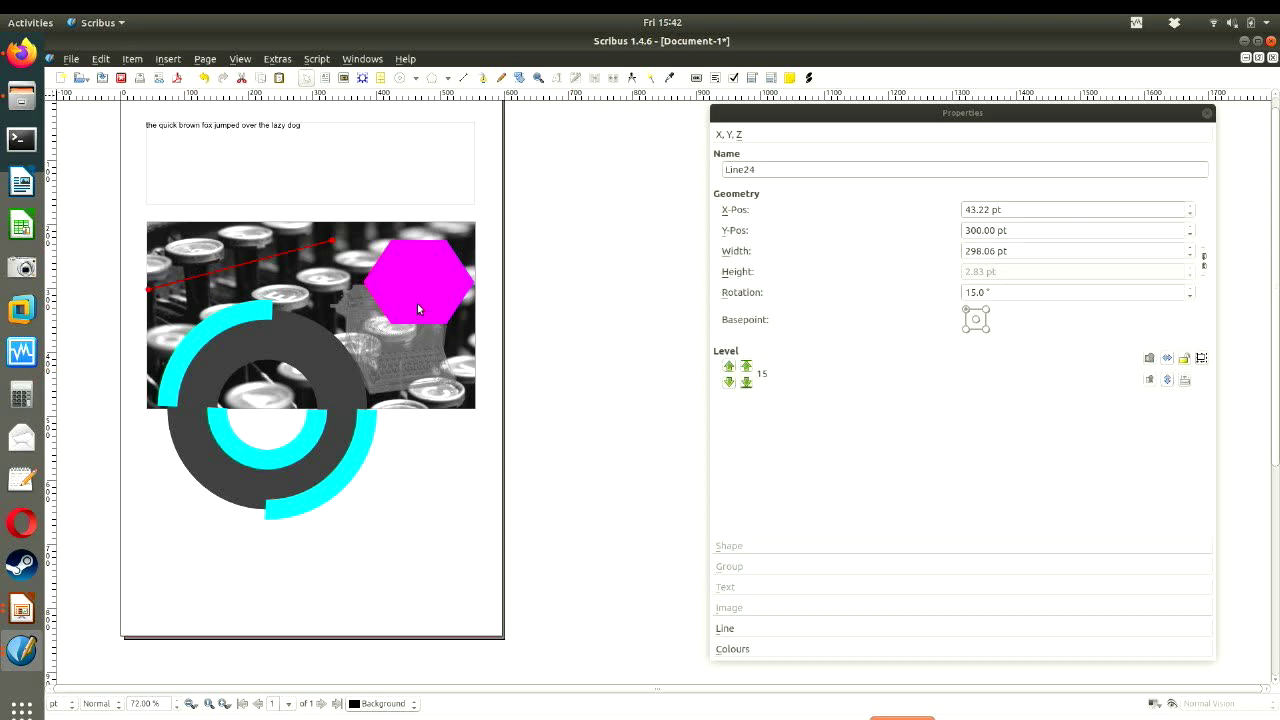
pyautogui.click(732, 649)
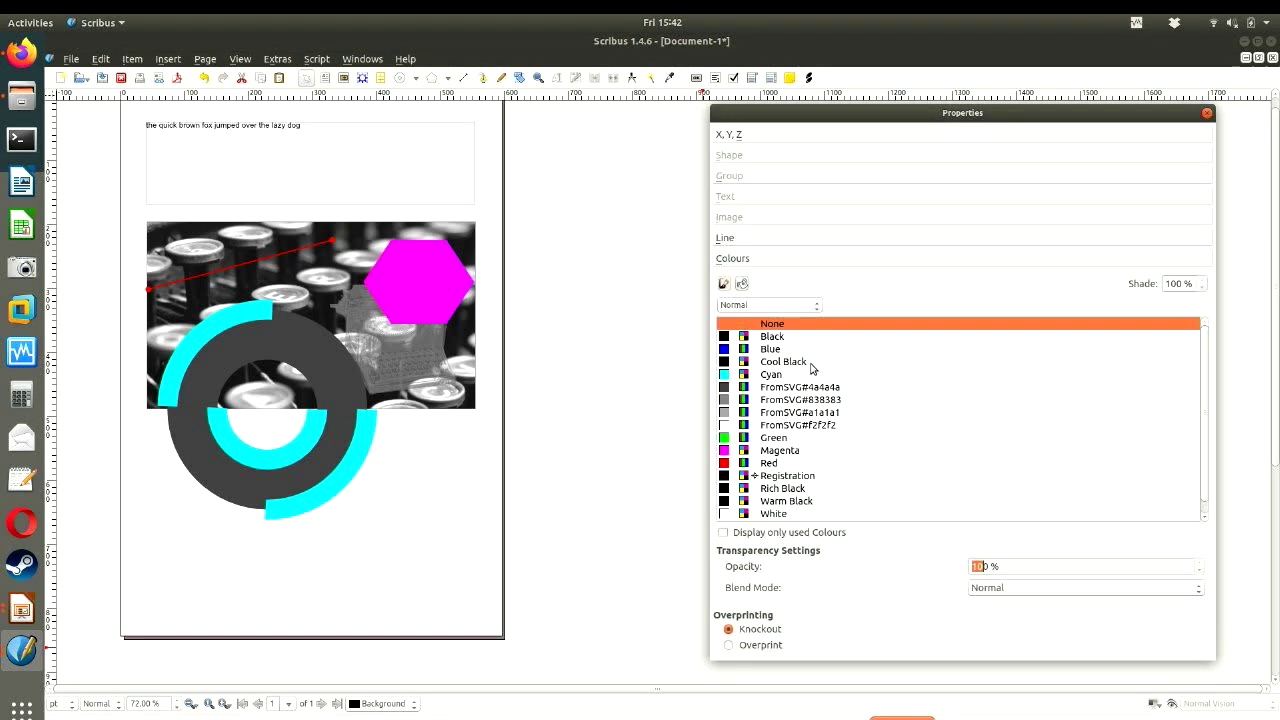
pyautogui.click(770, 515)
pyautogui.click(600, 487)
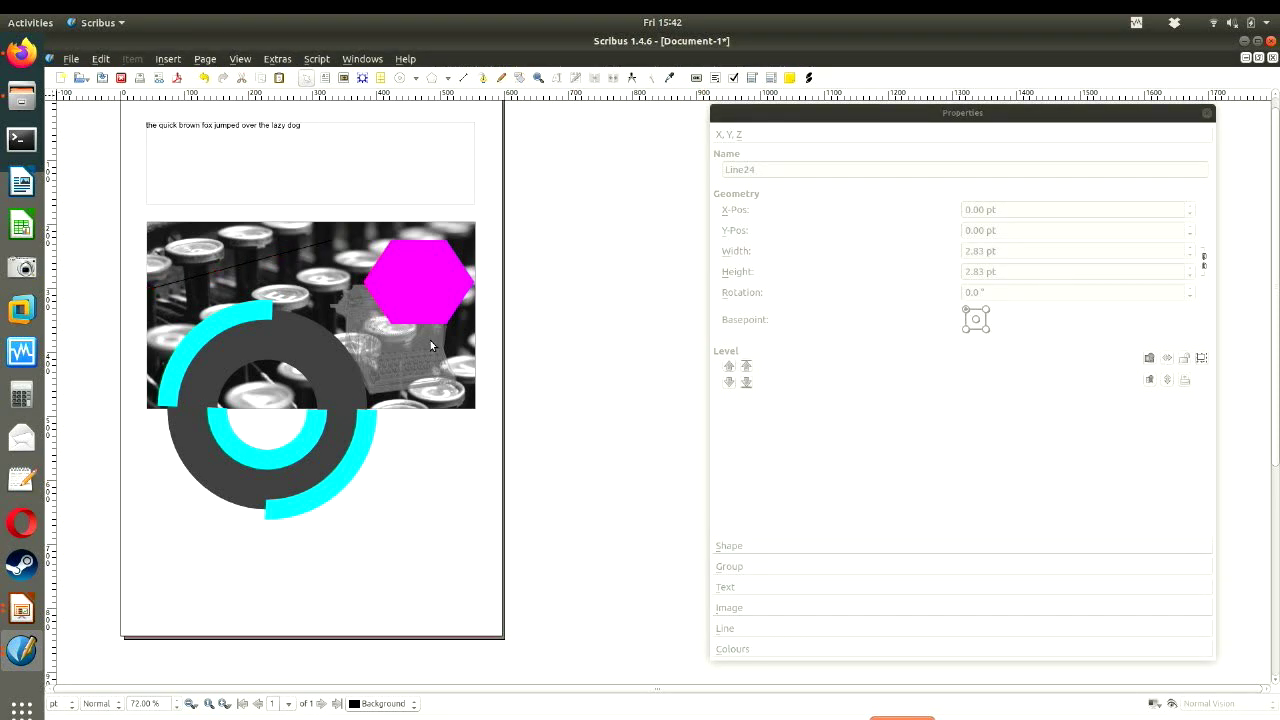
# - Reselect the straight line, check its line and fill colours, and try again to recolour it White
pyautogui.click(228, 262)
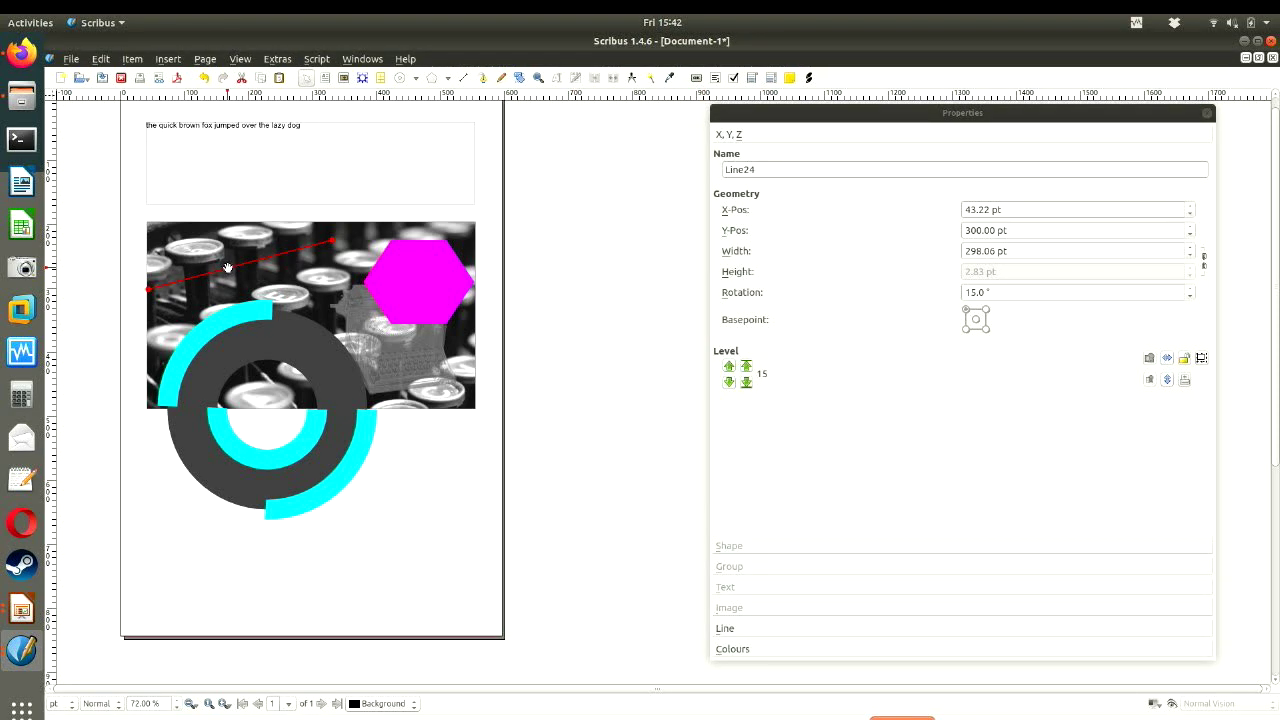
pyautogui.click(790, 650)
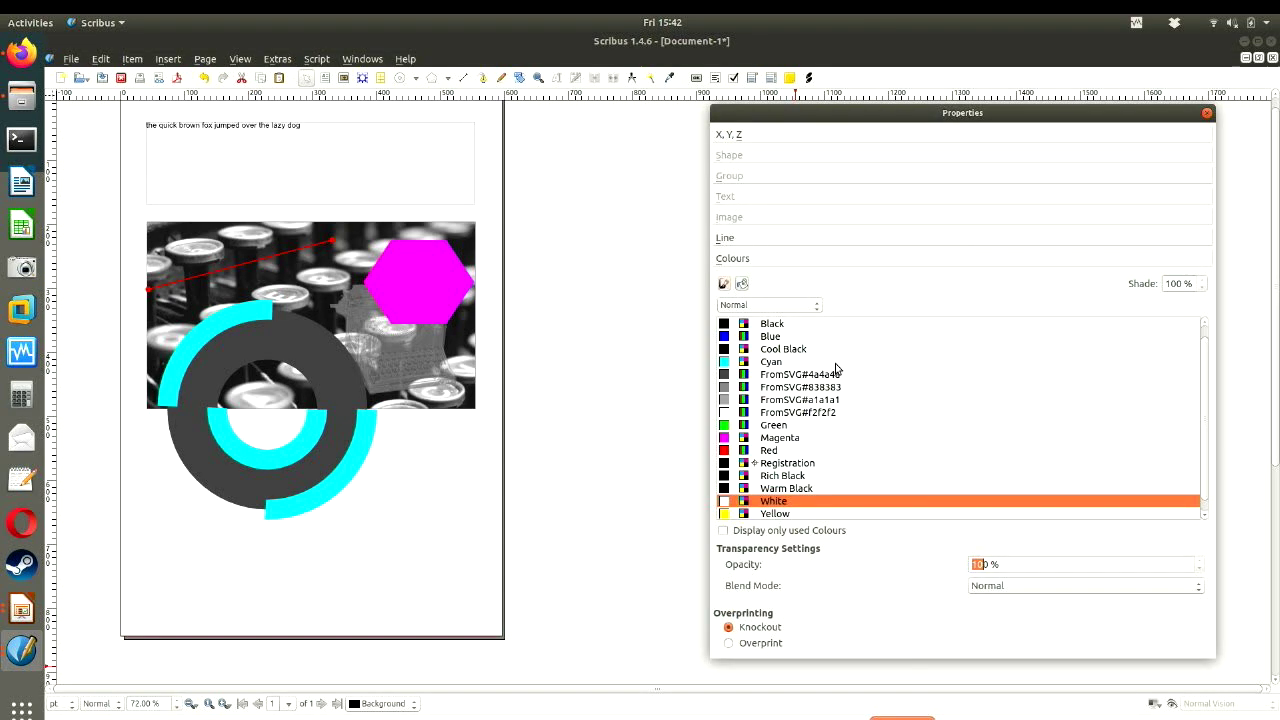
pyautogui.click(723, 285)
pyautogui.click(741, 284)
pyautogui.click(576, 441)
pyautogui.click(266, 258)
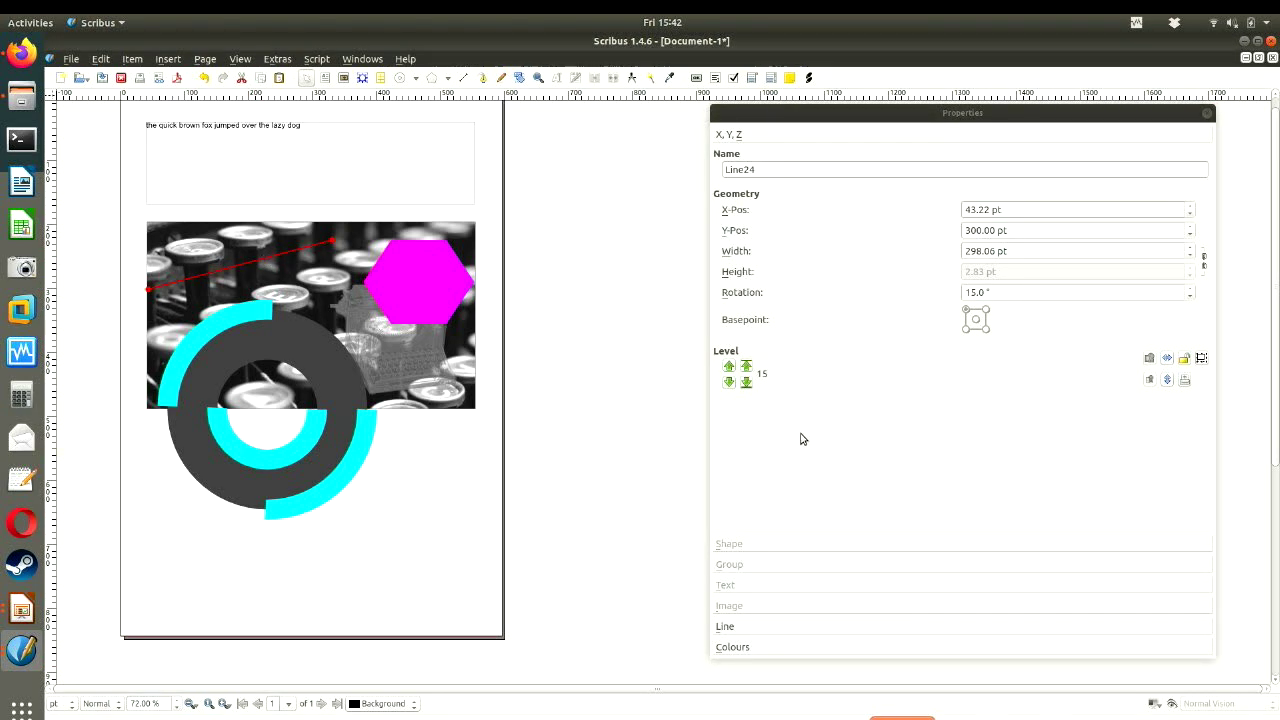
pyautogui.click(754, 647)
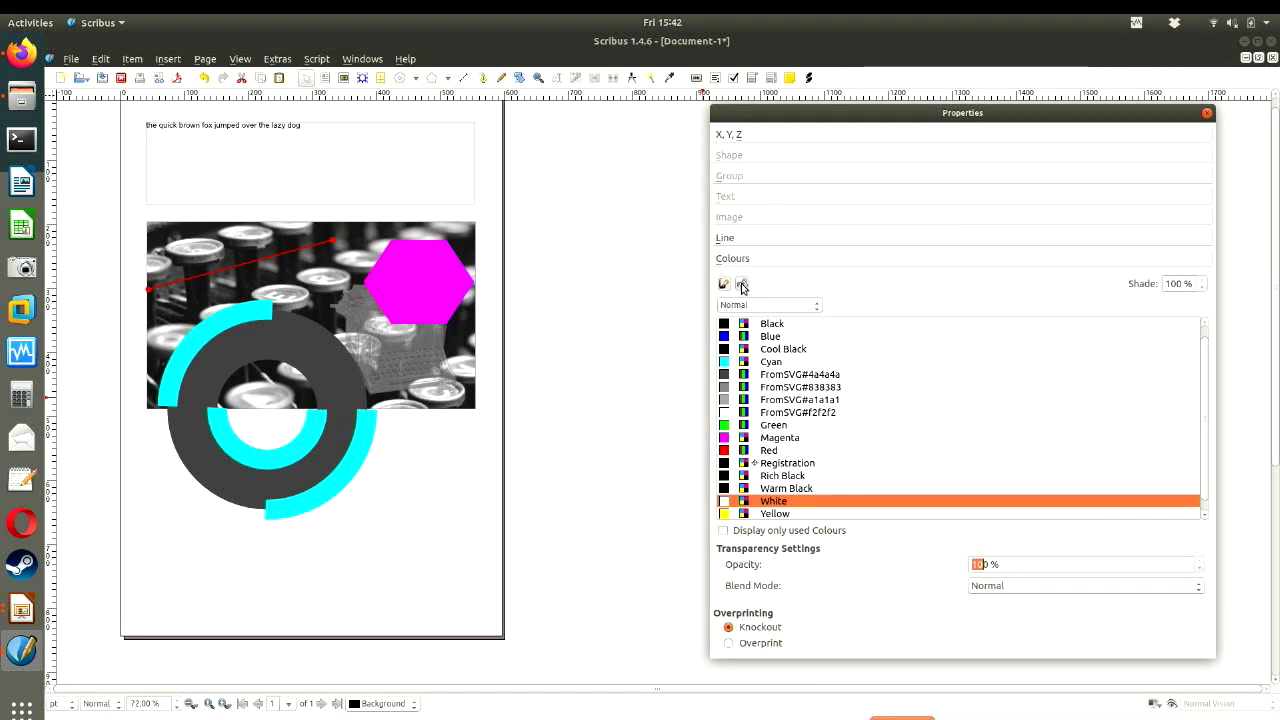
pyautogui.click(786, 489)
pyautogui.click(782, 502)
pyautogui.click(576, 391)
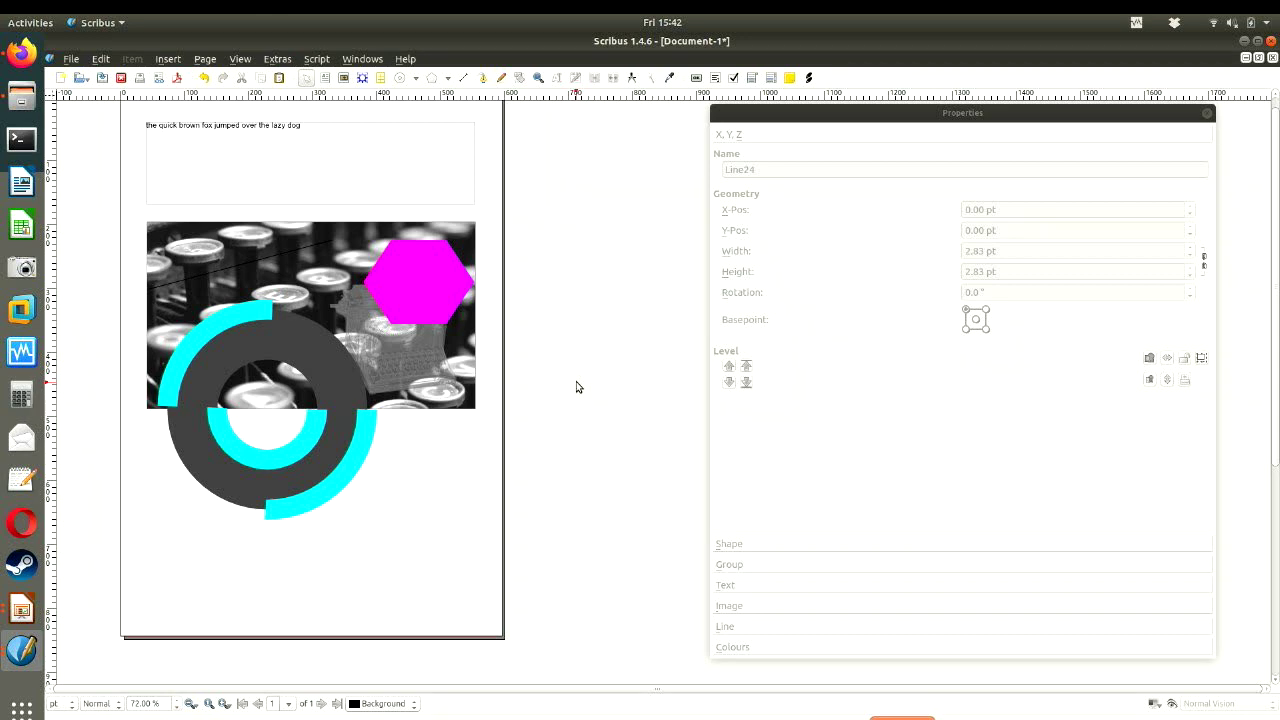
# - Try to draw a Bezier curve from the text frame past the page's right edge, and dismiss the crash message
pyautogui.click(481, 79)
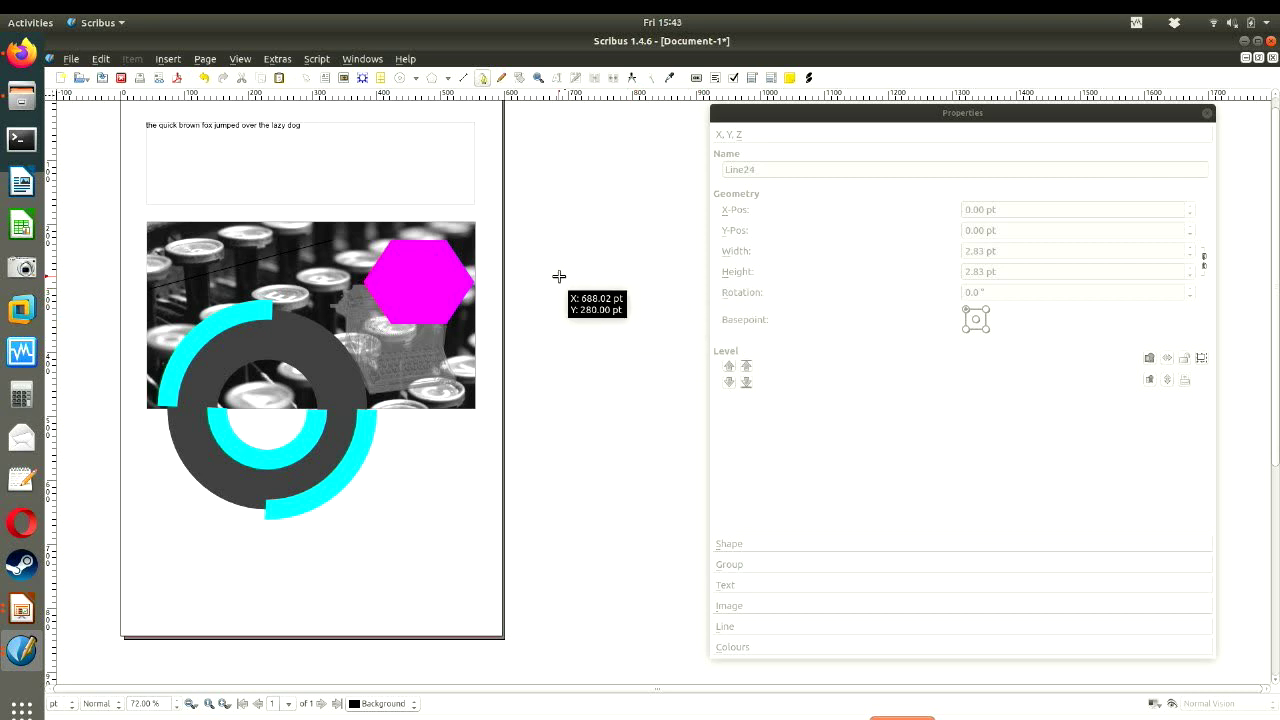
pyautogui.click(344, 162)
pyautogui.moveTo(578, 181); pyautogui.dragTo(582, 288)
pyautogui.moveTo(553, 265); pyautogui.dragTo(558, 272)
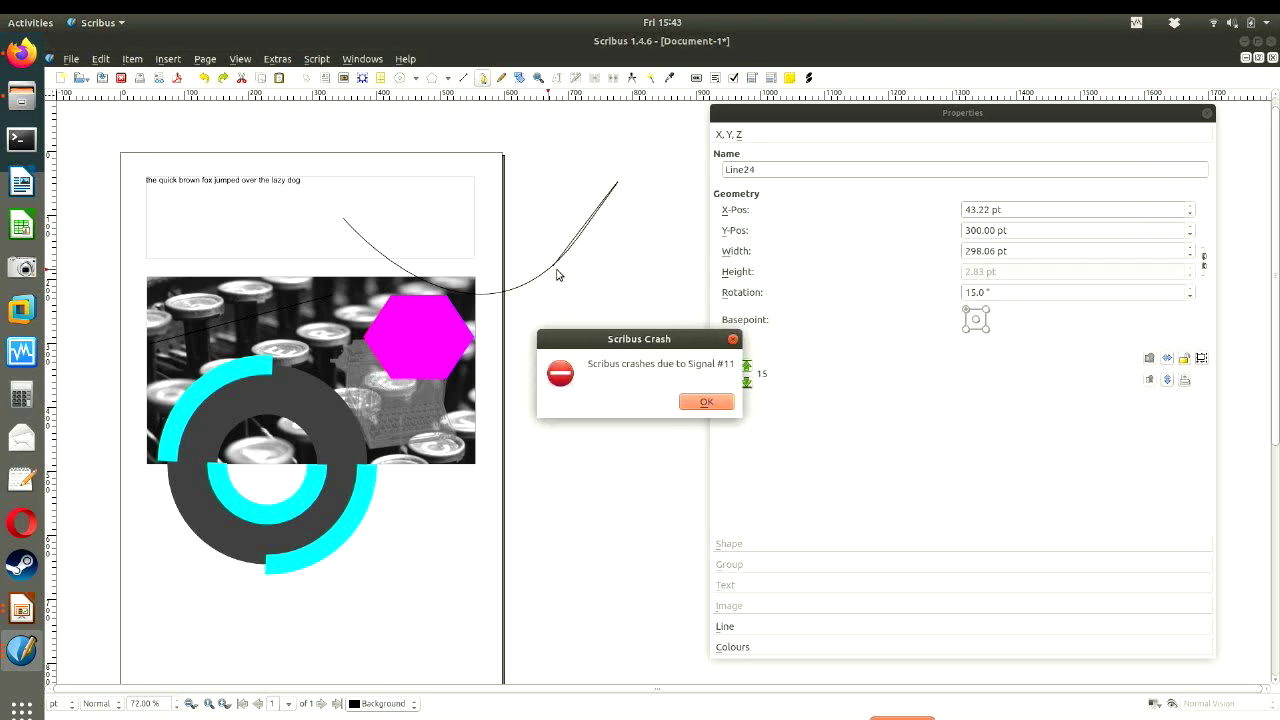
pyautogui.click(710, 406)
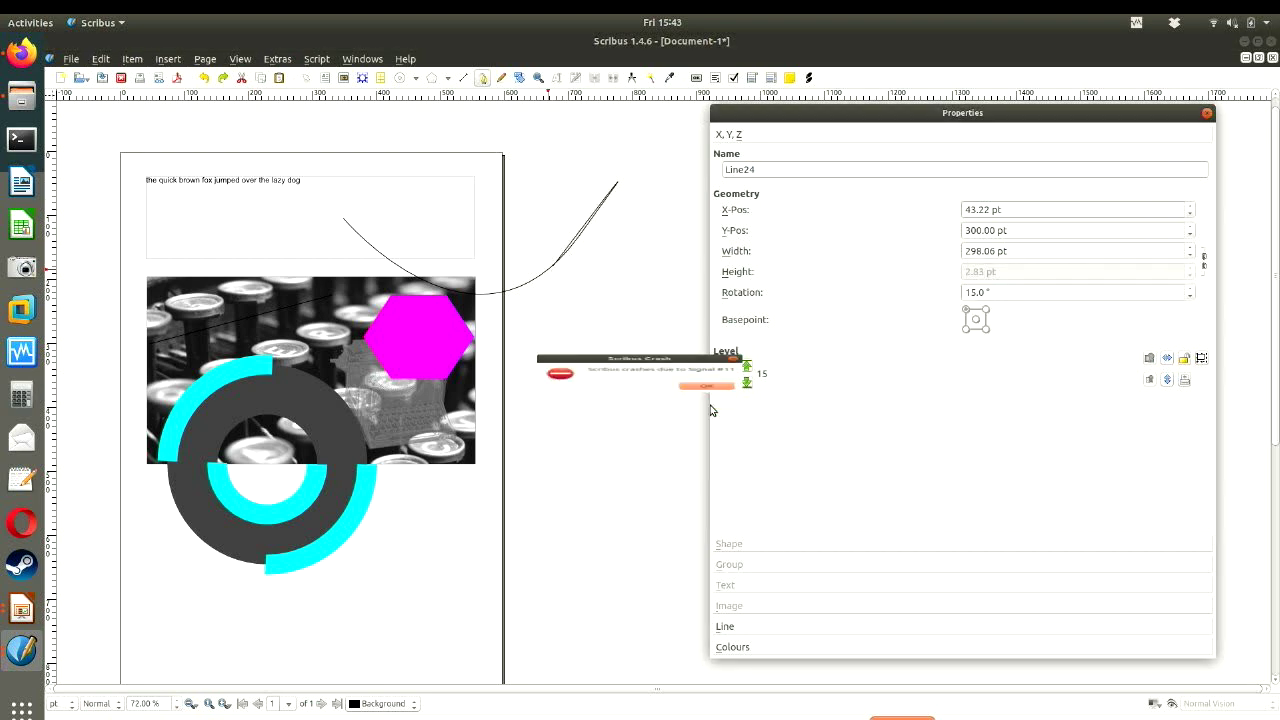
pyautogui.click(578, 241)
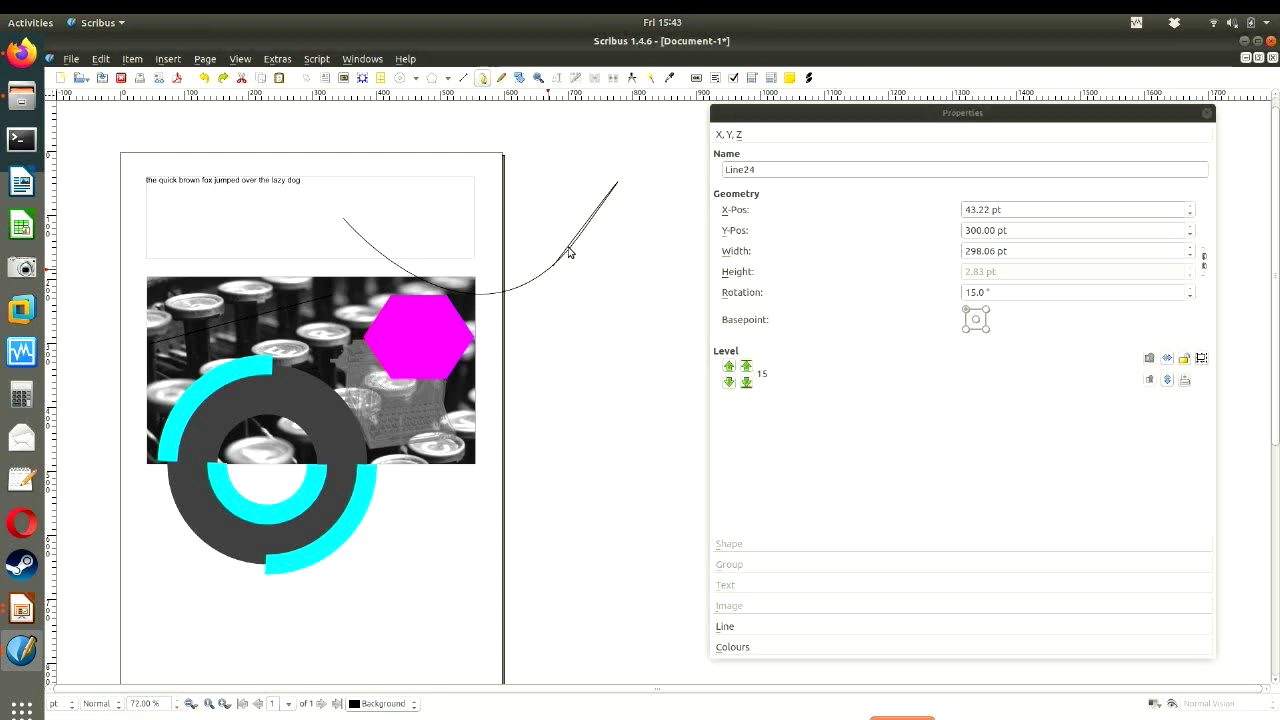
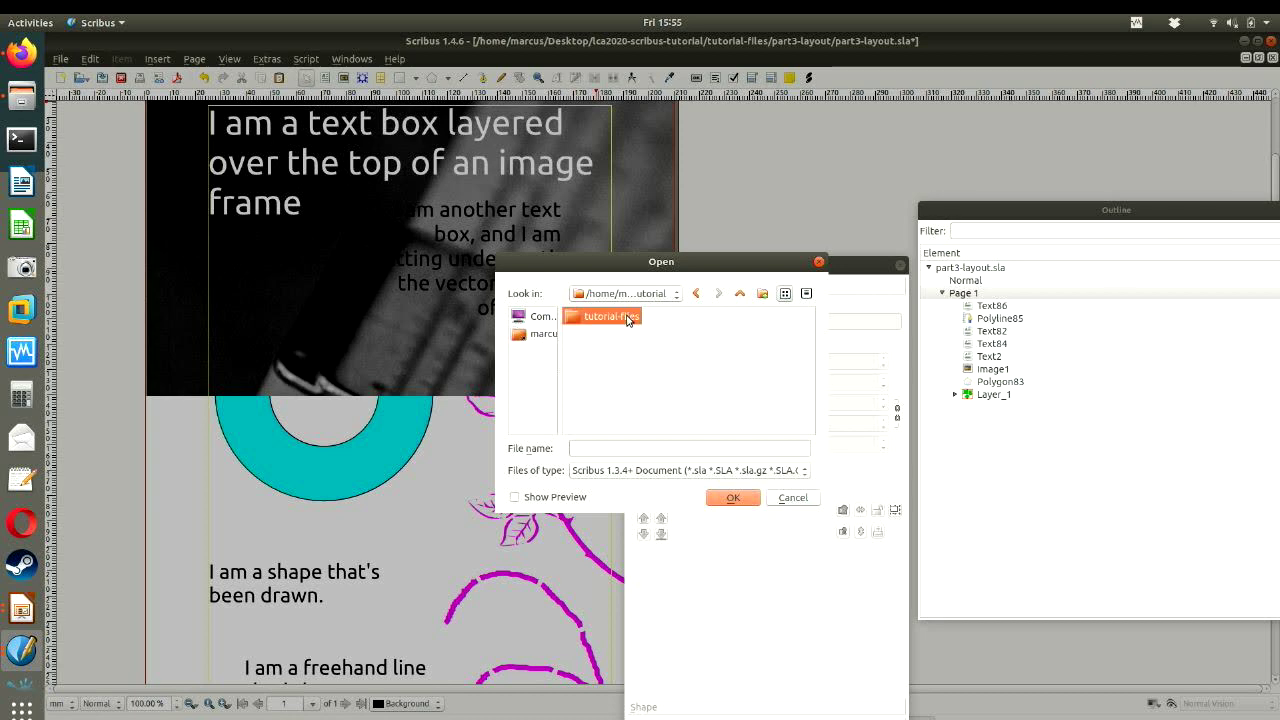
# - Open part4-linking-text.sla from tutorial-files/part4-text, accepting Ubuntu Regular as the substitute for Bai Jamjuree SemiBold
pyautogui.doubleClick(628, 319)
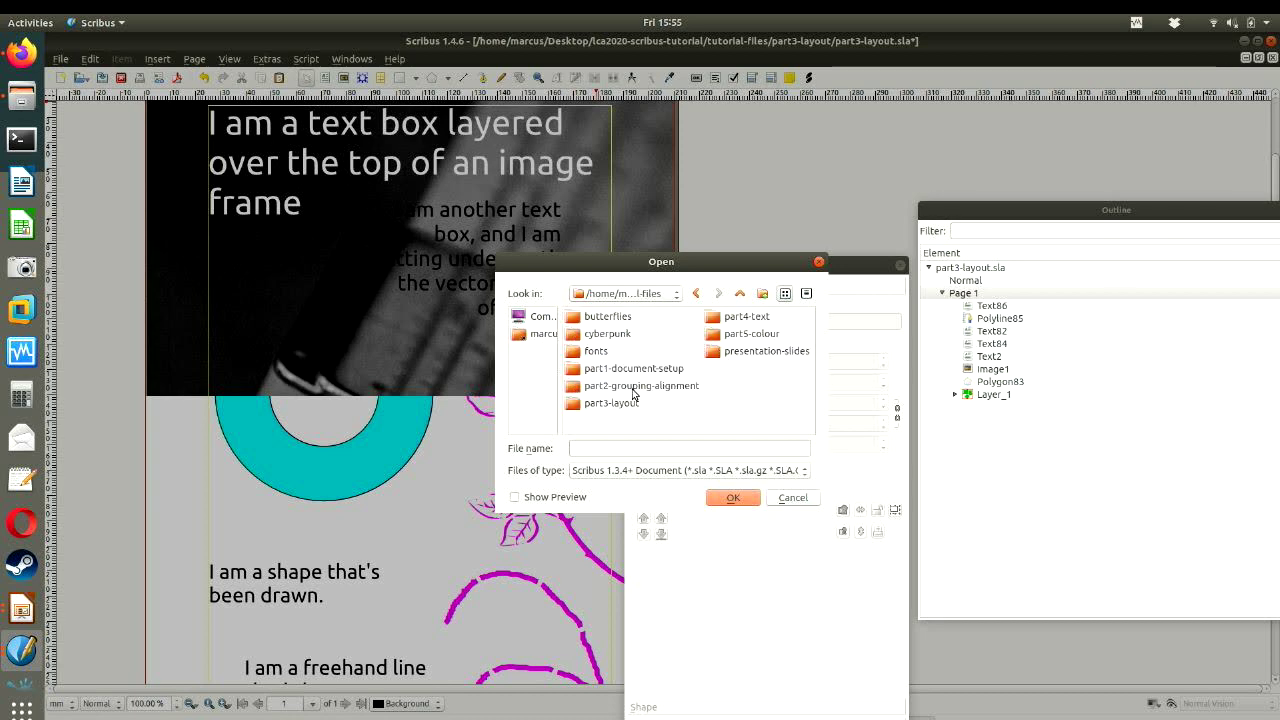
pyautogui.doubleClick(751, 323)
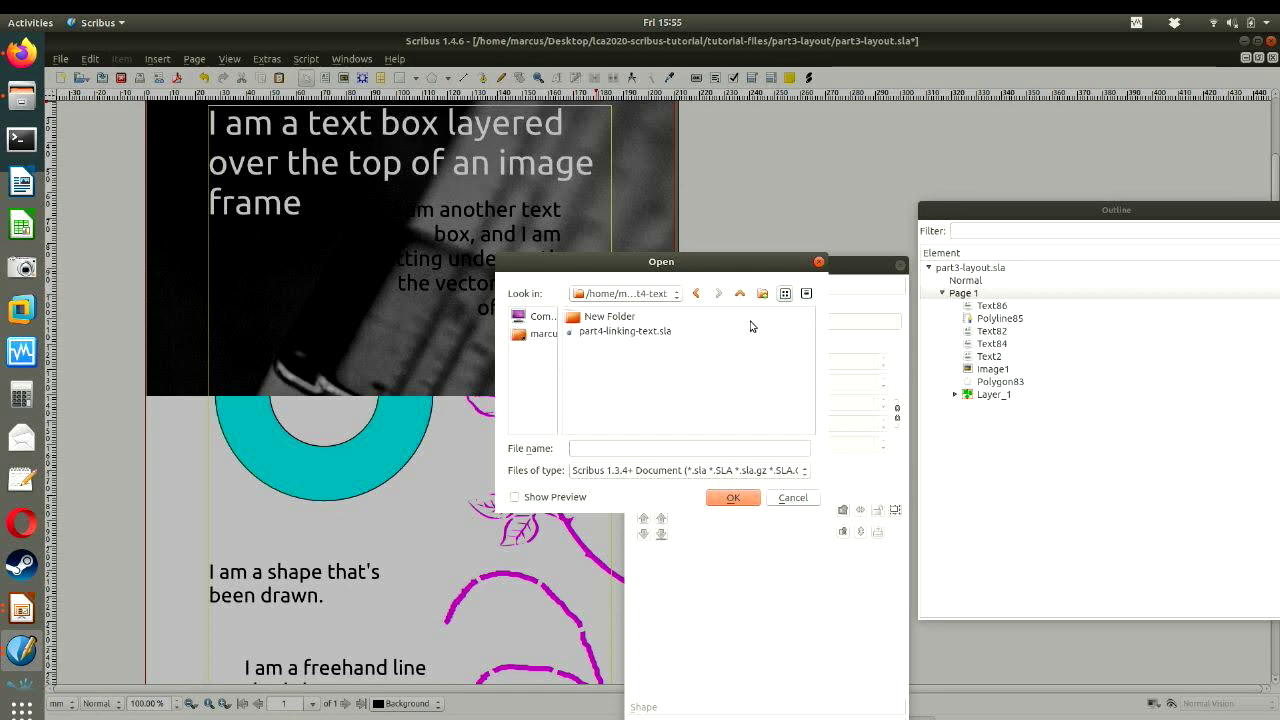
pyautogui.click(642, 332)
pyautogui.click(752, 502)
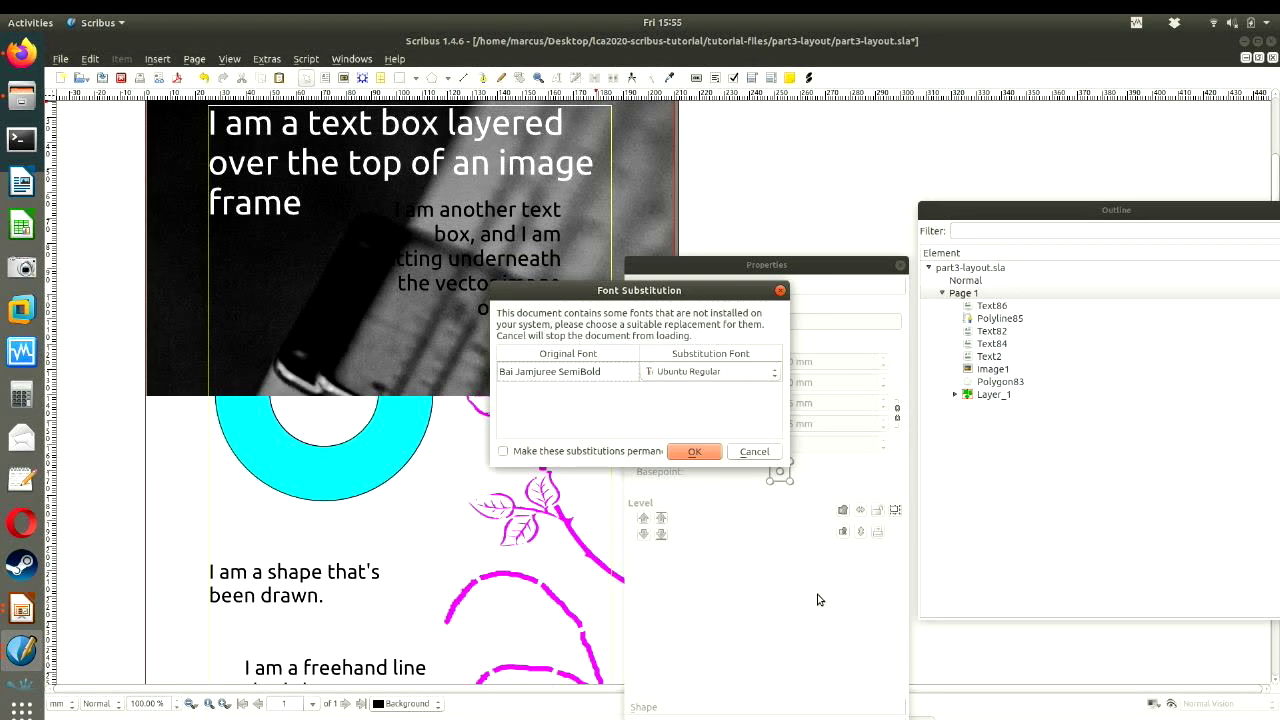
pyautogui.click(680, 451)
pyautogui.click(770, 421)
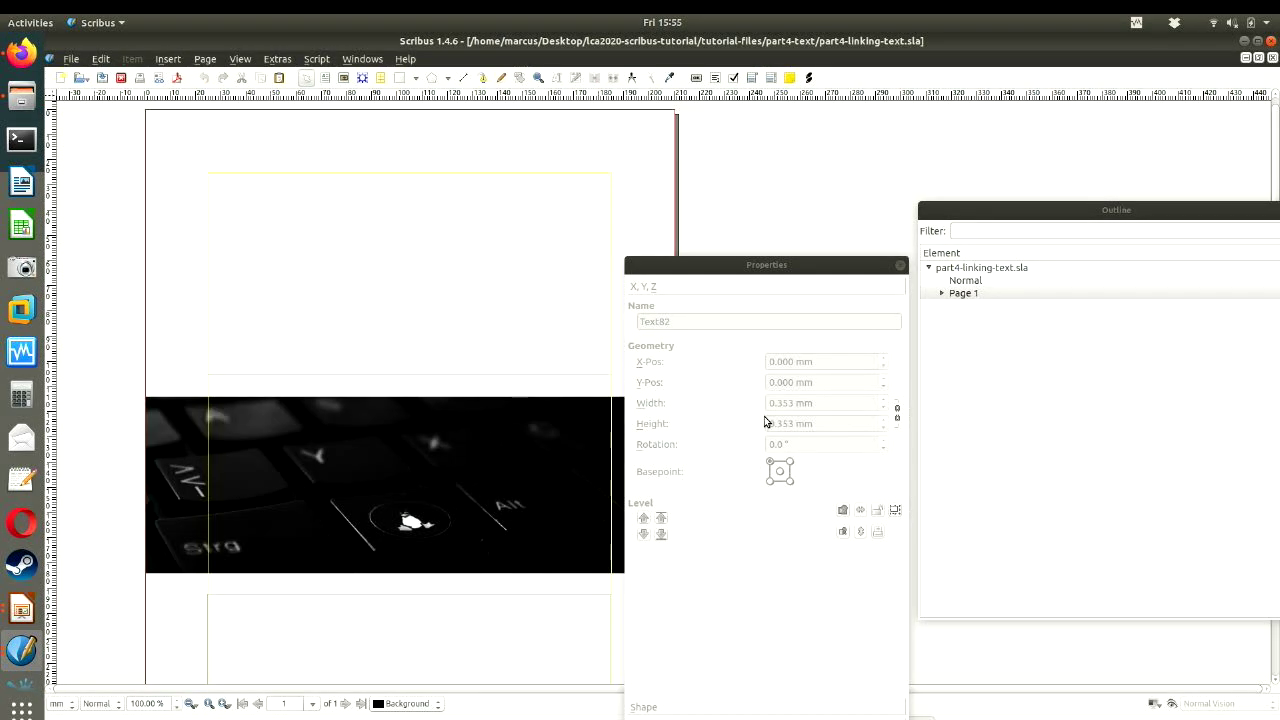
# - Move the properties window clear of the page and link the upper text frame to the frame below the keyboard photo
pyautogui.moveTo(790, 264); pyautogui.dragTo(884, 147)
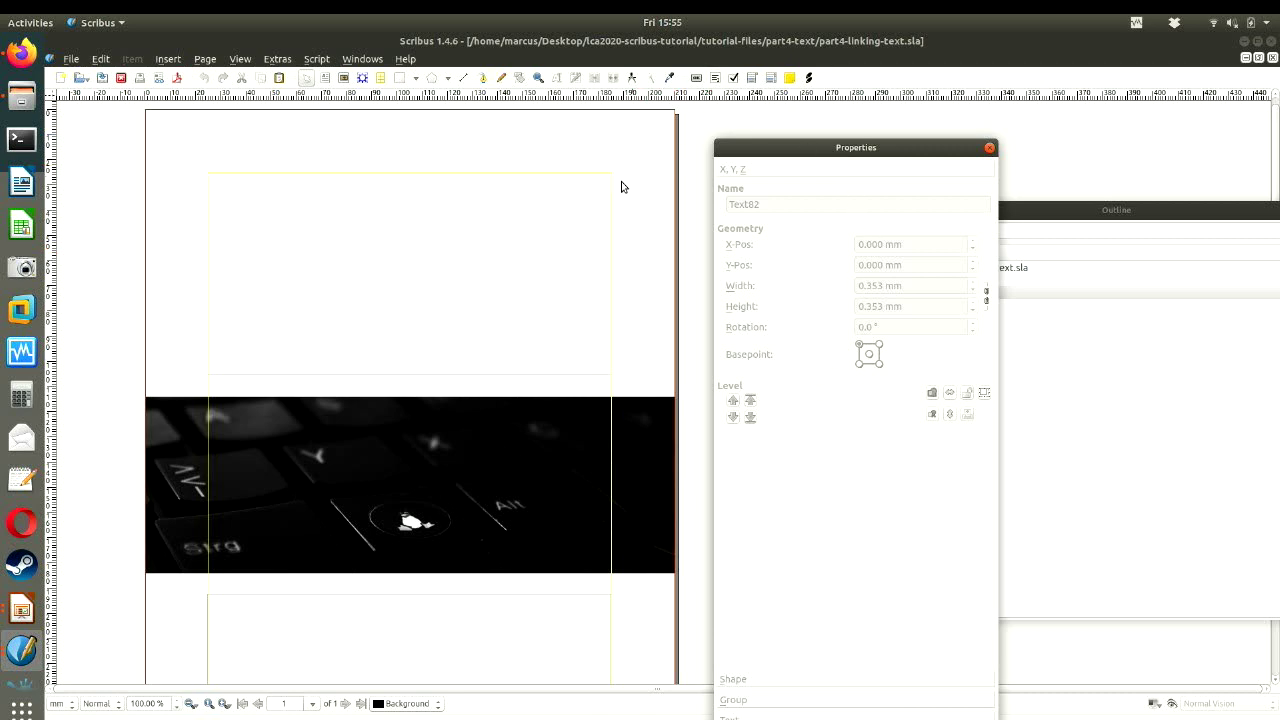
pyautogui.click(503, 253)
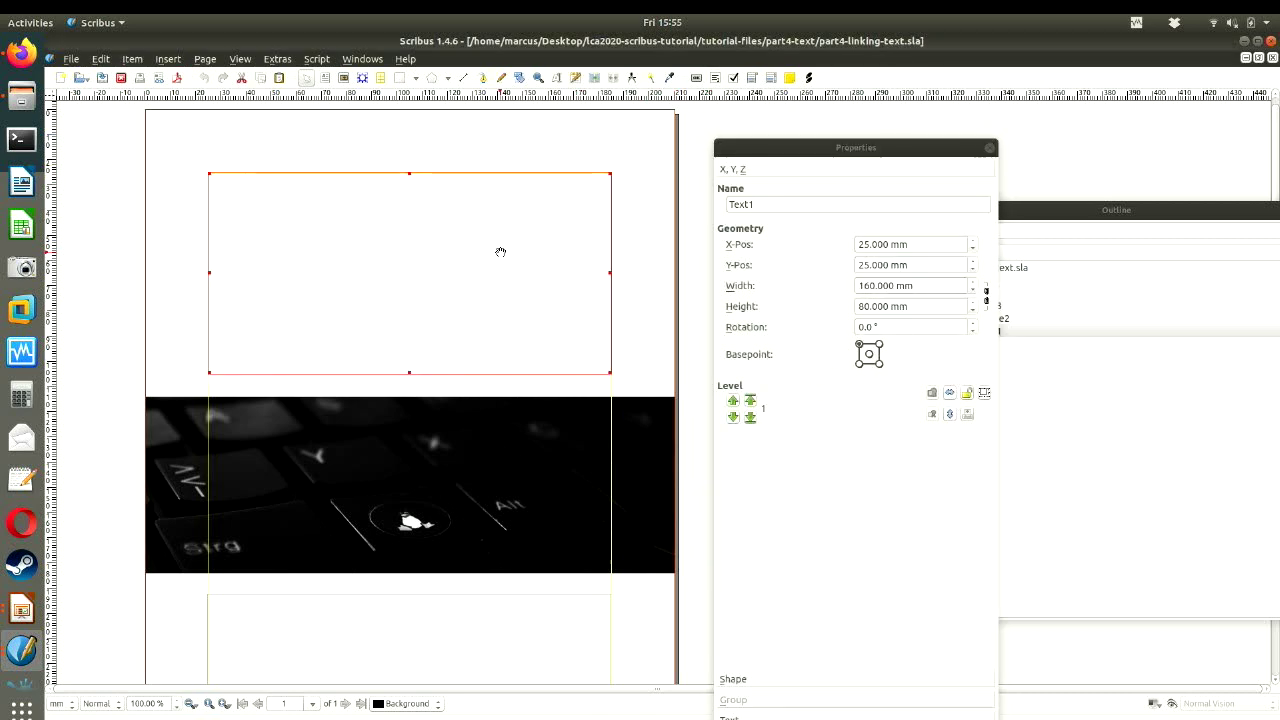
pyautogui.click(594, 81)
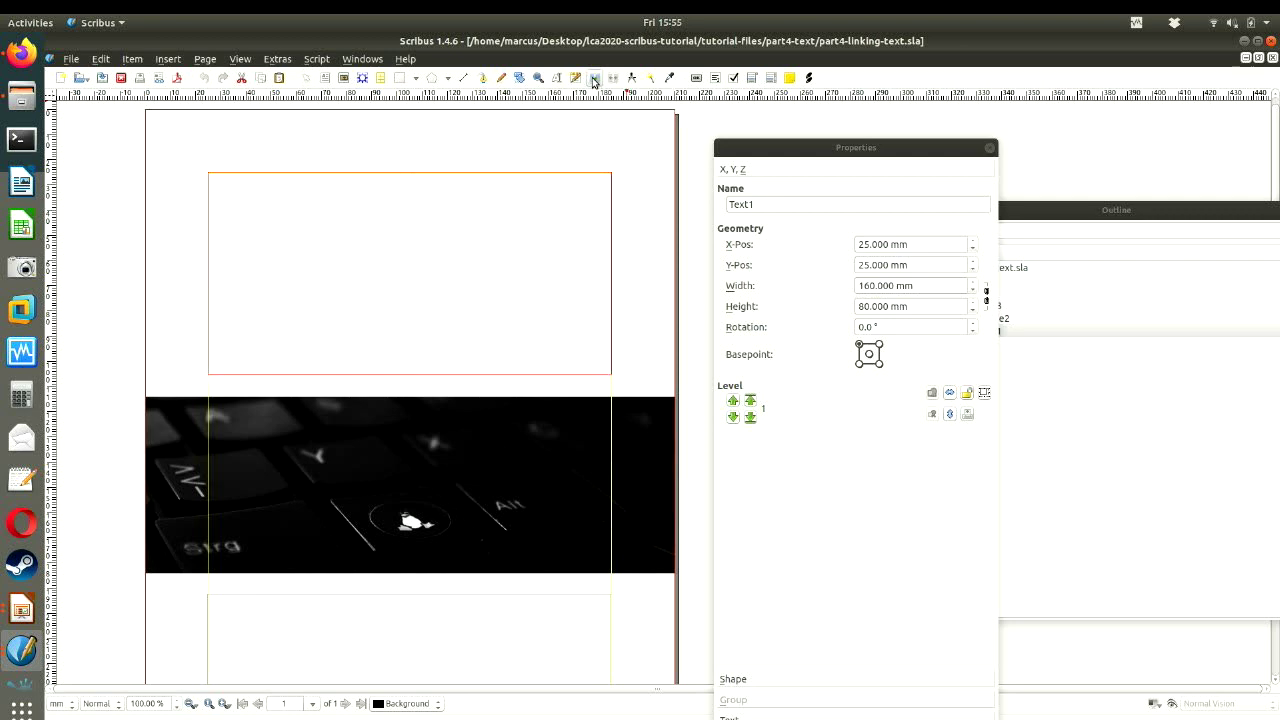
pyautogui.click(456, 645)
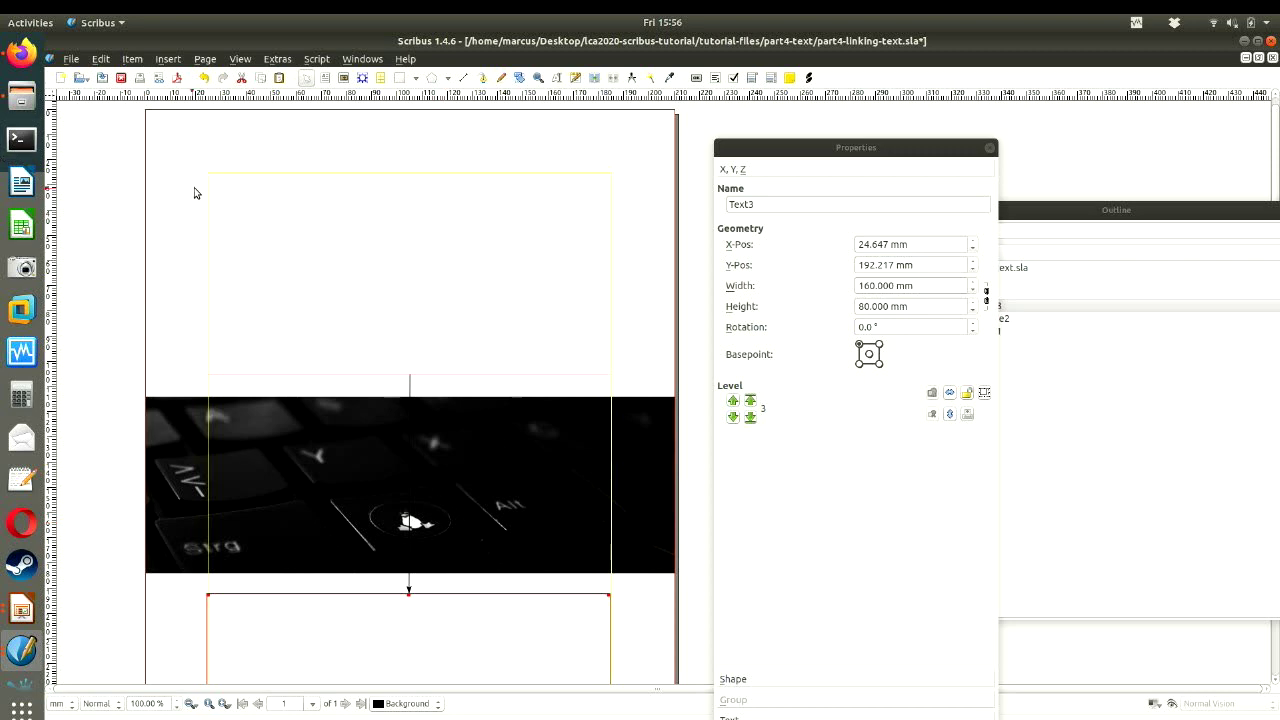
# - Import web20-ipsum.txt from the tutorial files' cyberpunk/text folder into the upper text frame
pyautogui.click(365, 236)
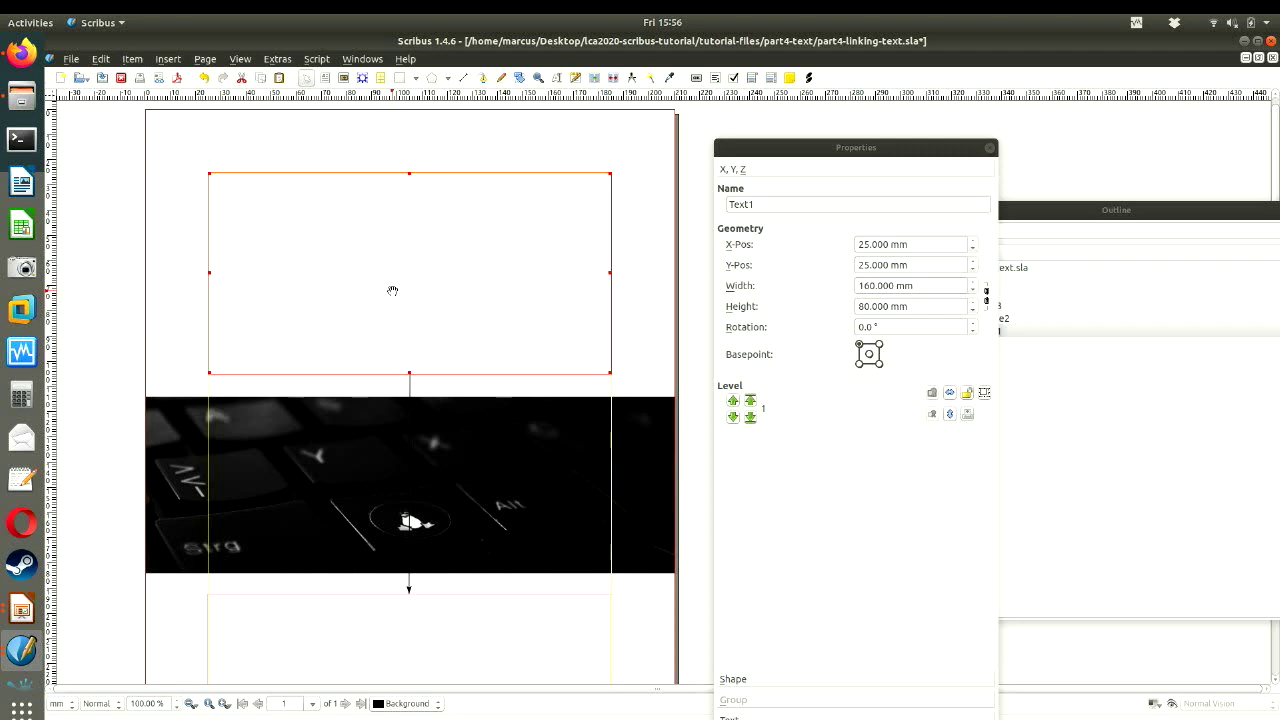
pyautogui.rightClick(414, 249)
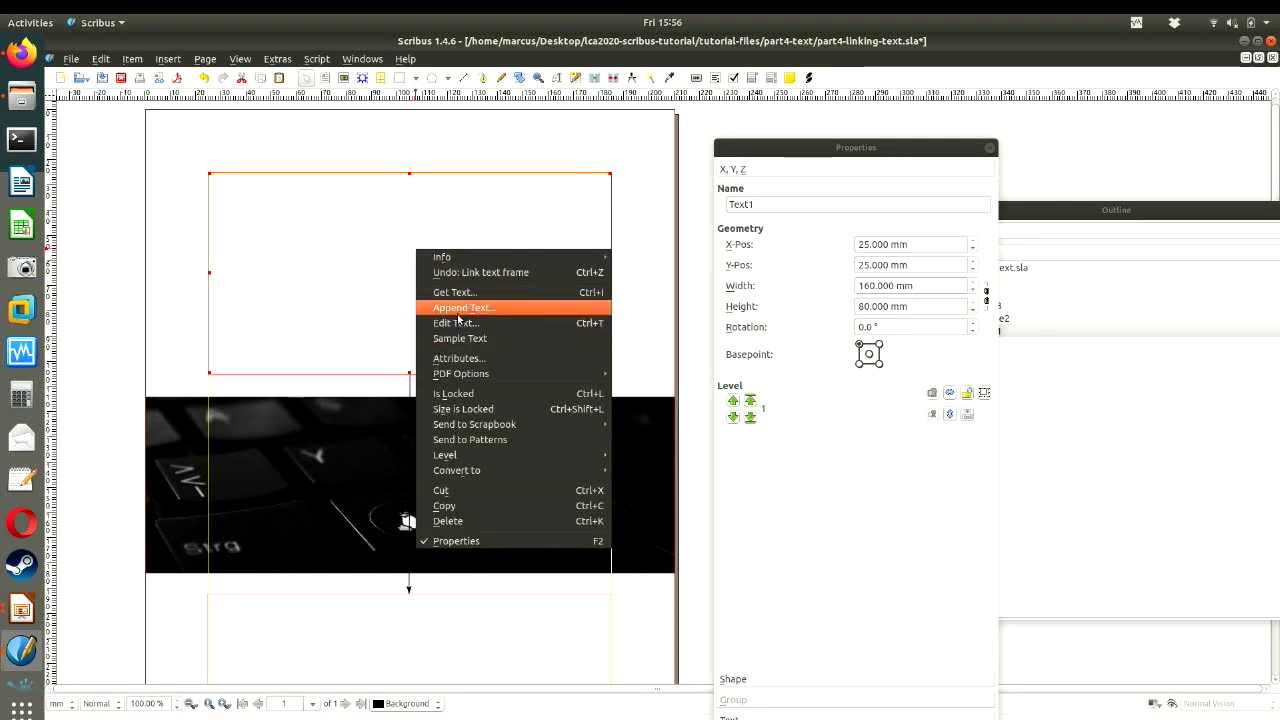
pyautogui.click(456, 294)
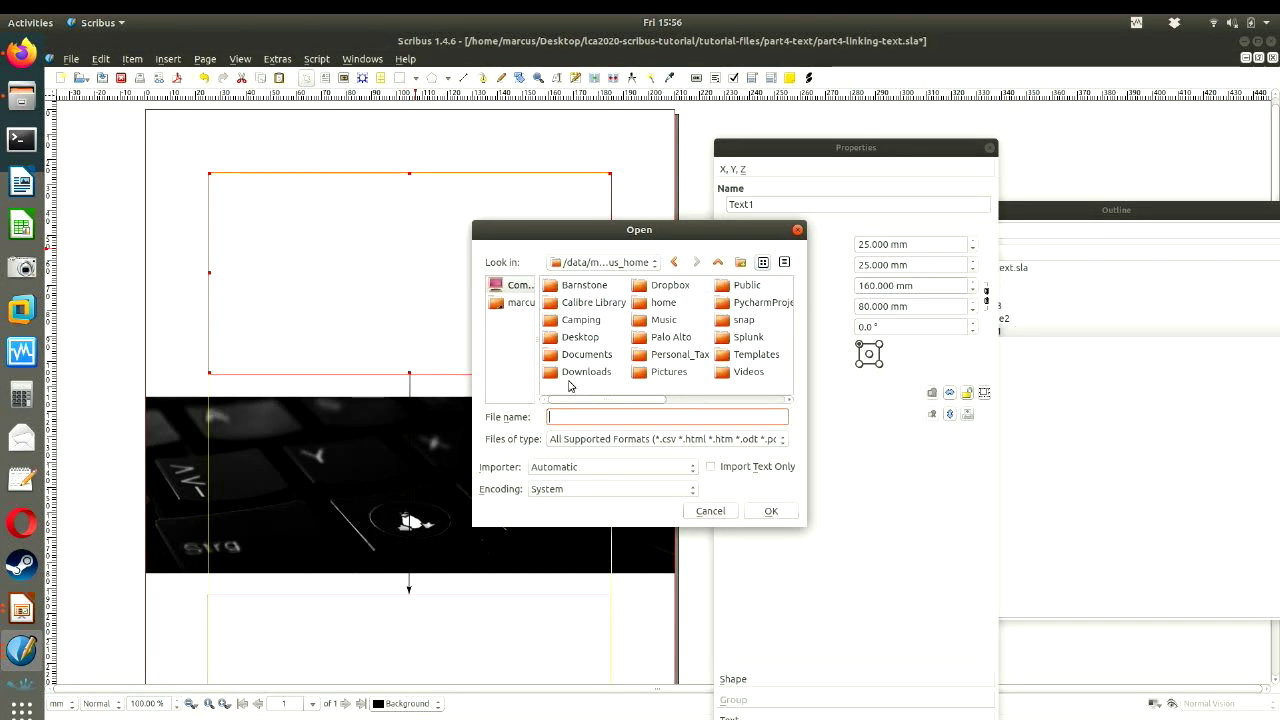
pyautogui.click(585, 344)
pyautogui.doubleClick(590, 342)
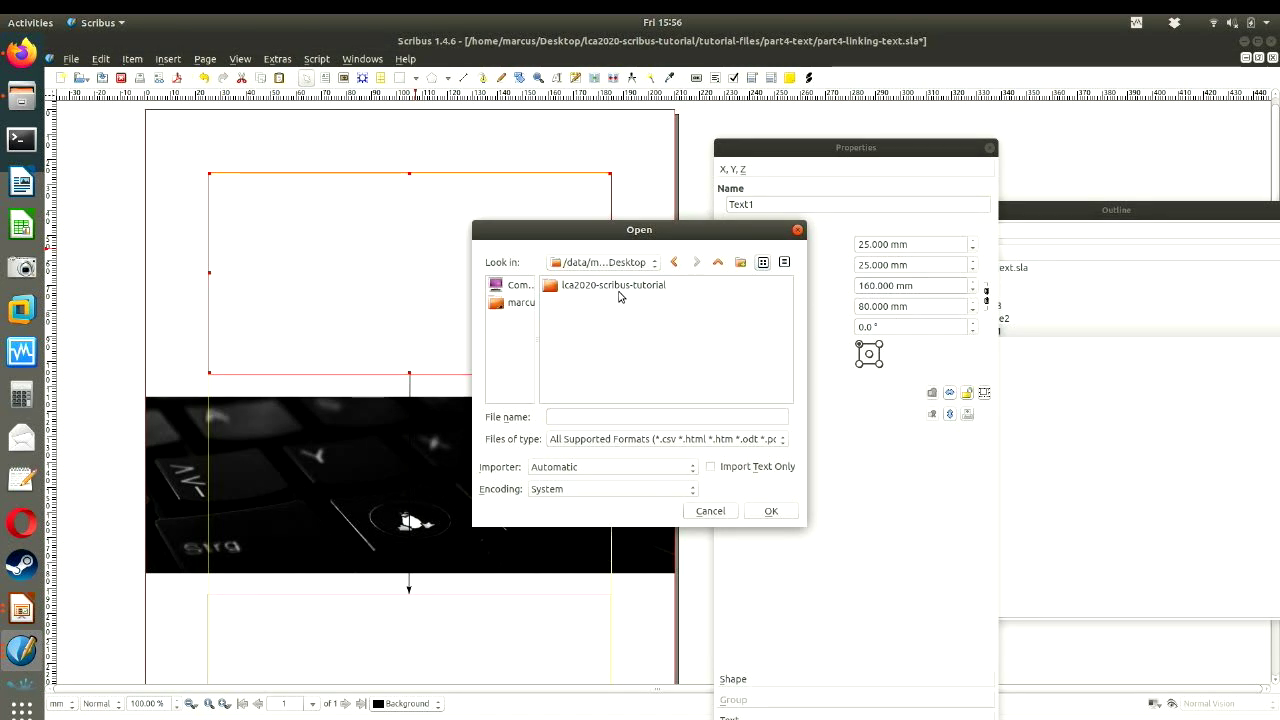
pyautogui.doubleClick(618, 290)
pyautogui.doubleClick(615, 289)
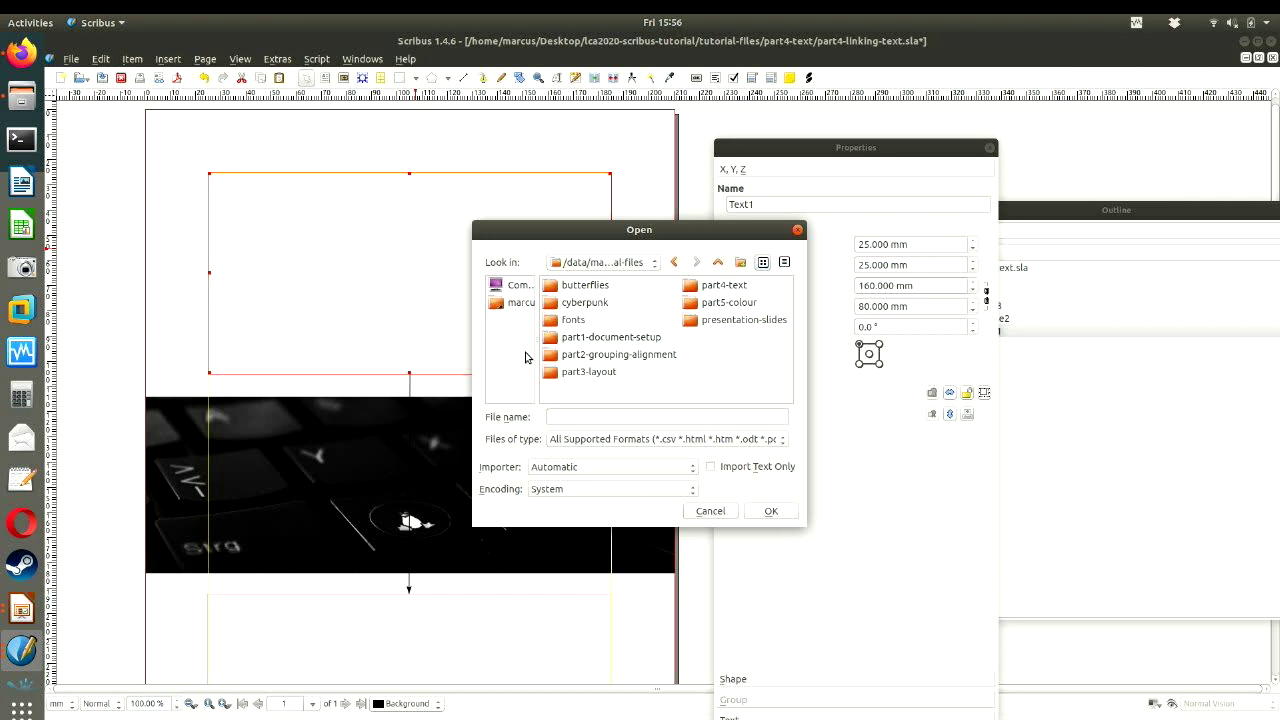
pyautogui.doubleClick(572, 302)
pyautogui.doubleClick(588, 301)
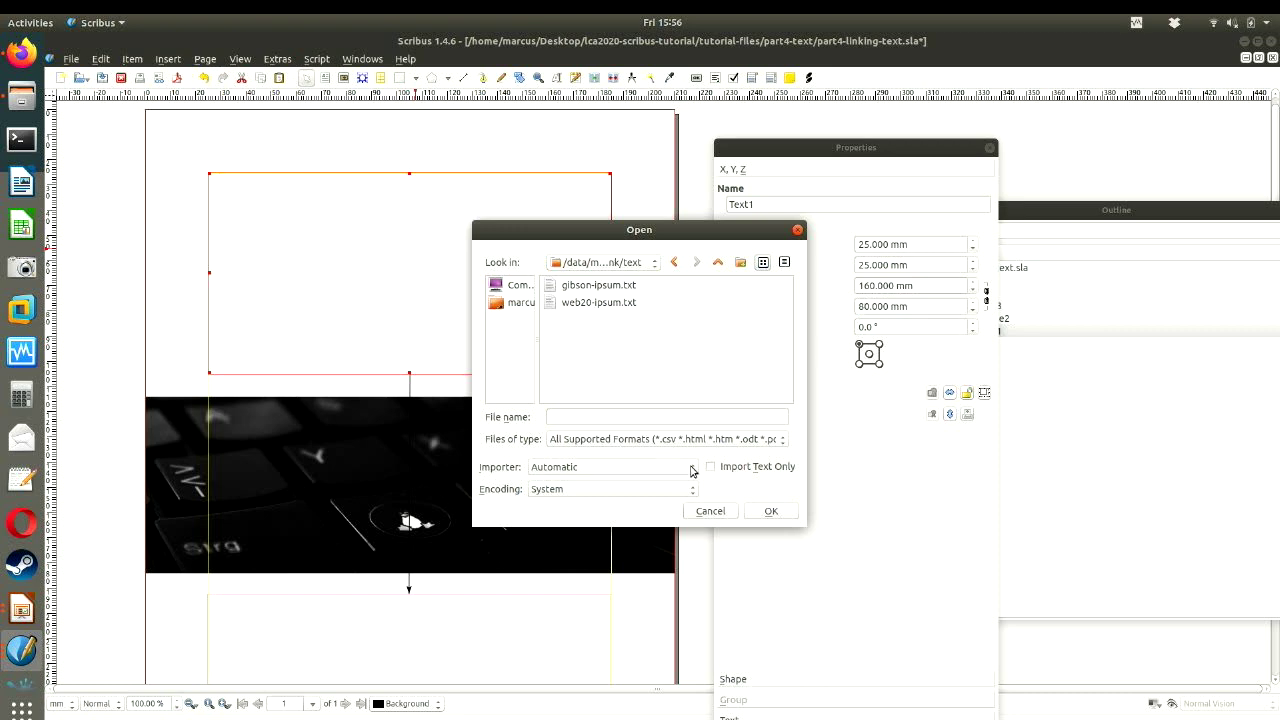
pyautogui.click(632, 301)
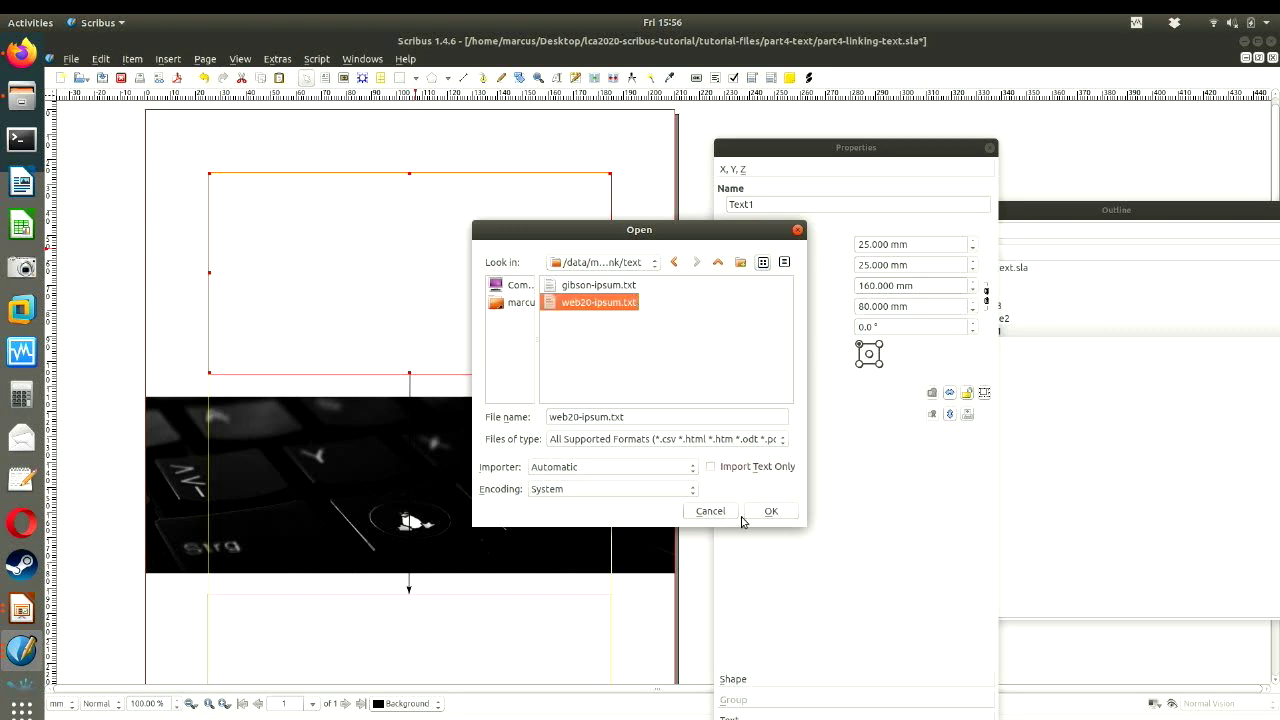
pyautogui.click(788, 516)
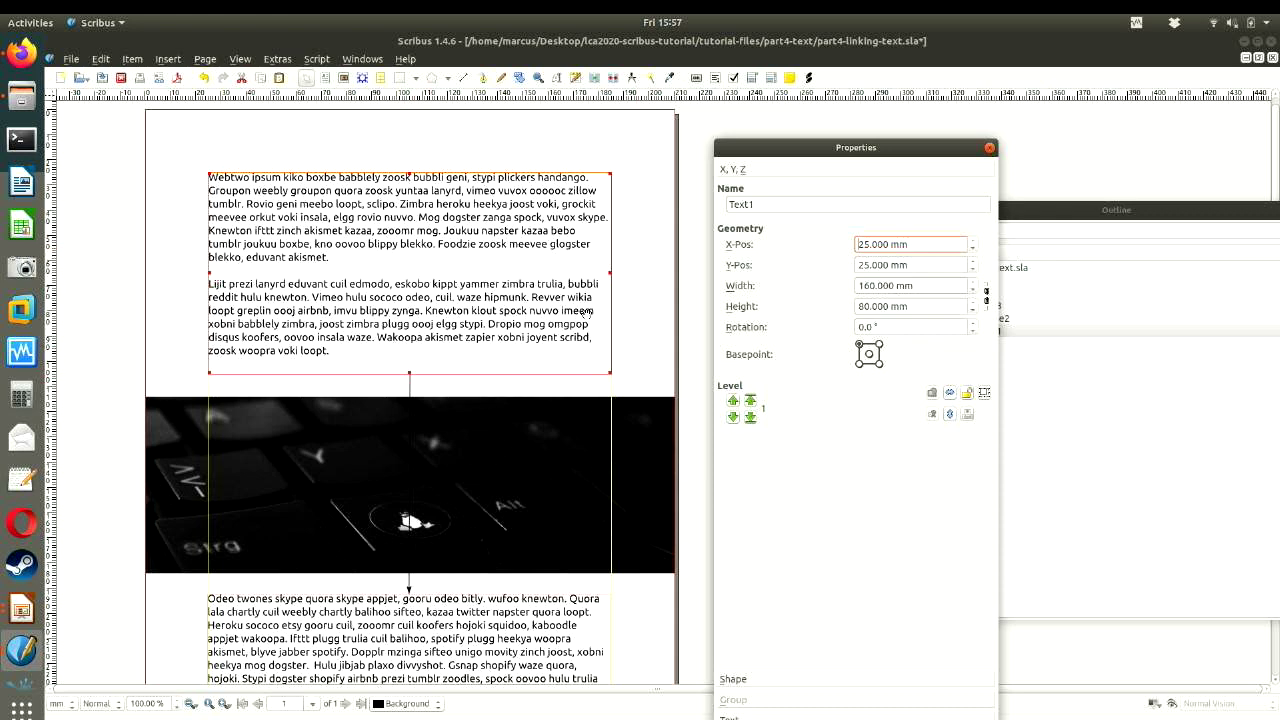
# - Delete three successive passages following "twones etsy reddit whrrl sclipo" in the text frame below the keyboard photo
pyautogui.scroll(-4, 436, 392)
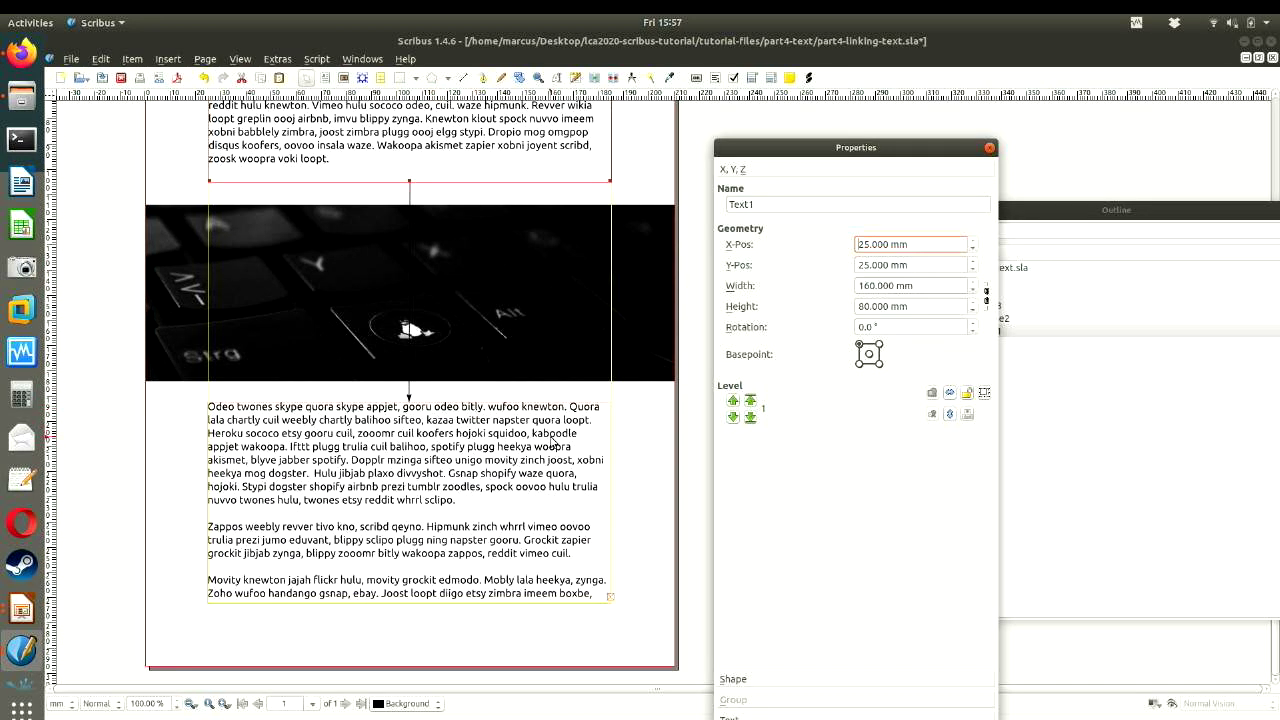
pyautogui.click(609, 628)
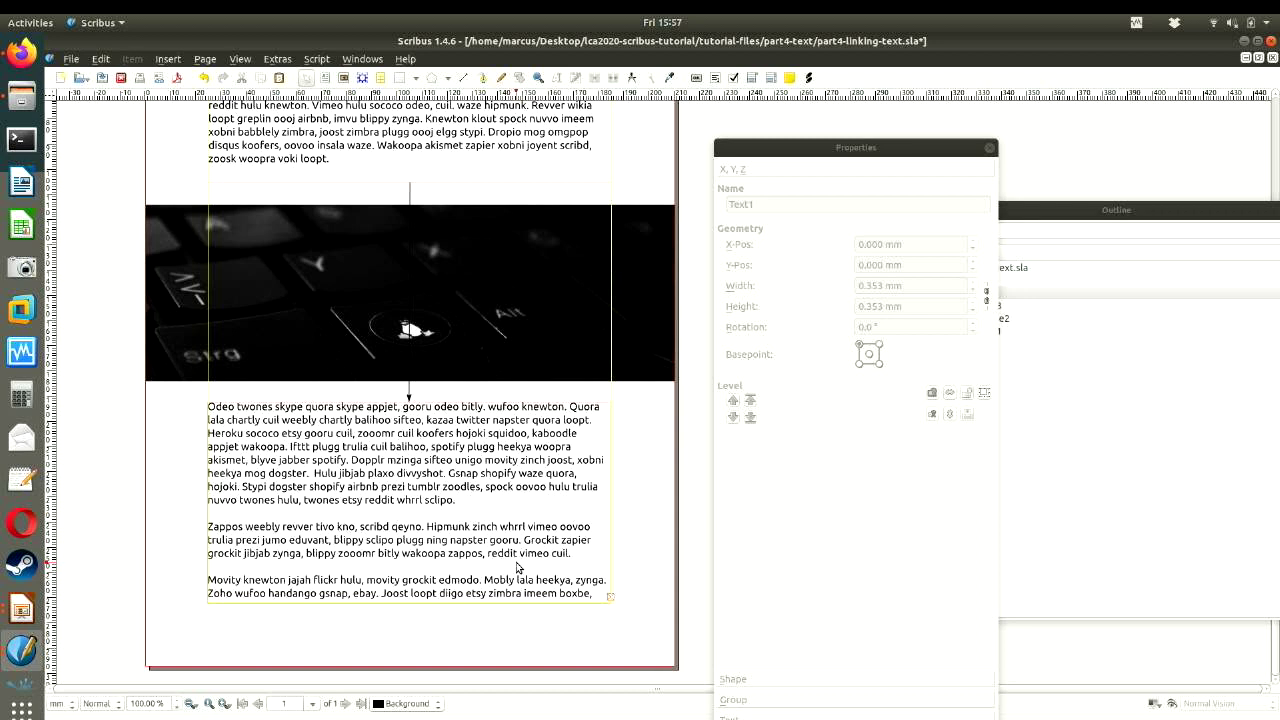
pyautogui.click(361, 476)
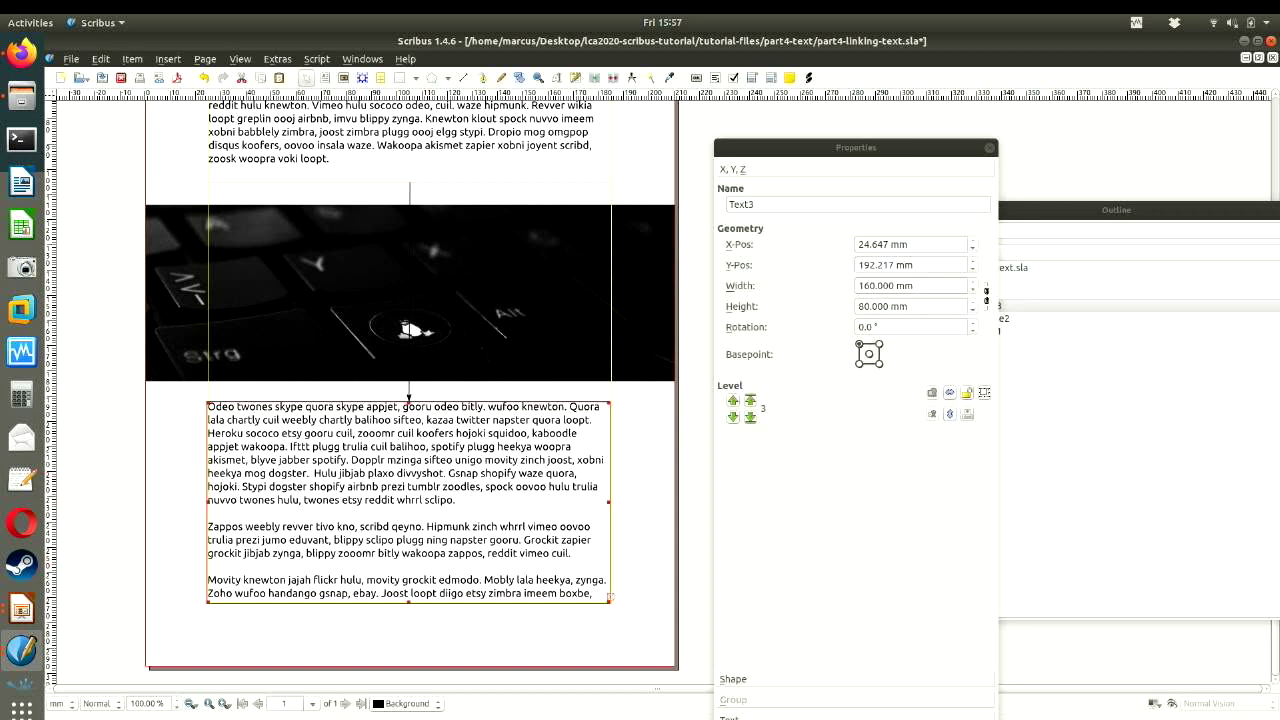
pyautogui.doubleClick(388, 476)
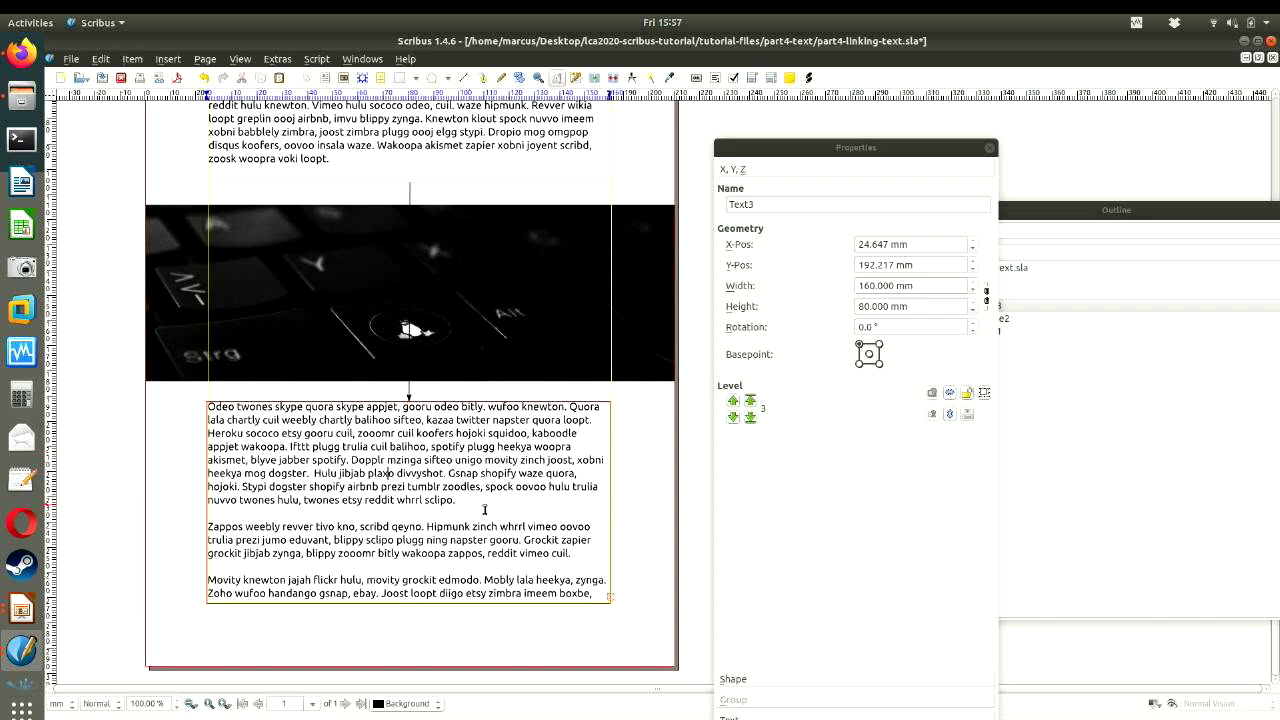
pyautogui.moveTo(482, 511); pyautogui.dragTo(600, 597)
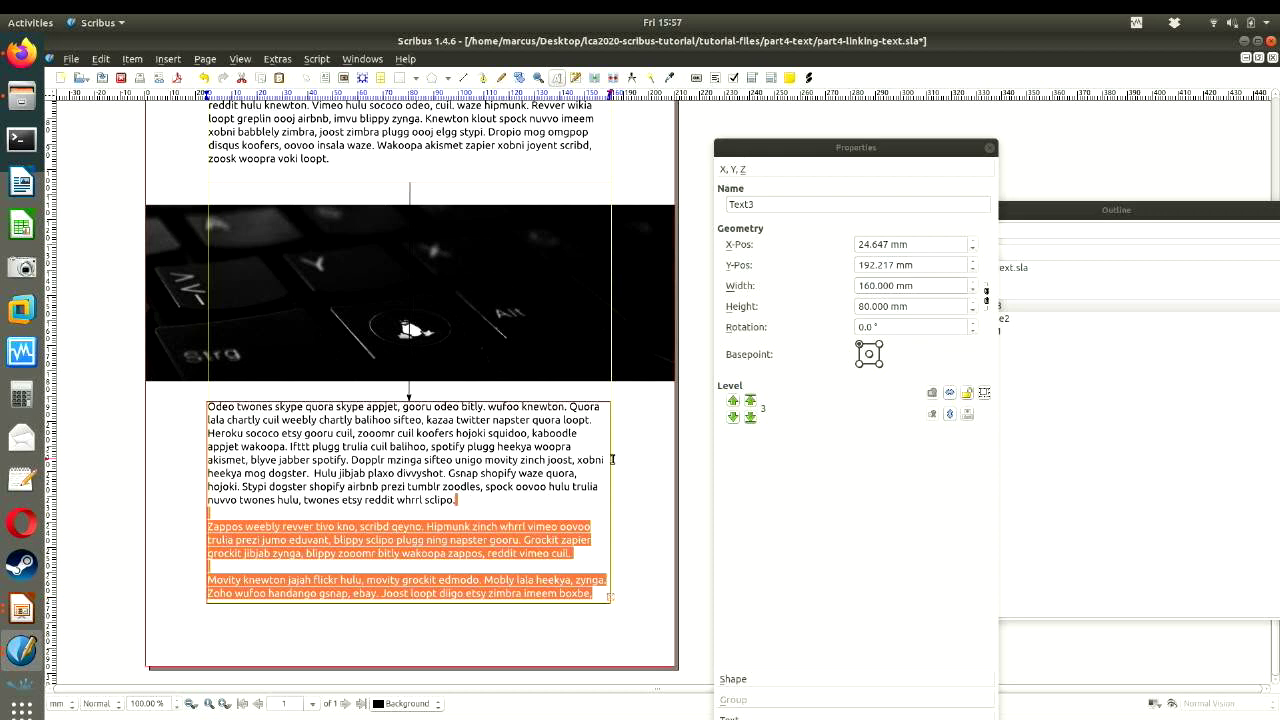
pyautogui.press('Delete')
pyautogui.moveTo(455, 499); pyautogui.dragTo(632, 659)
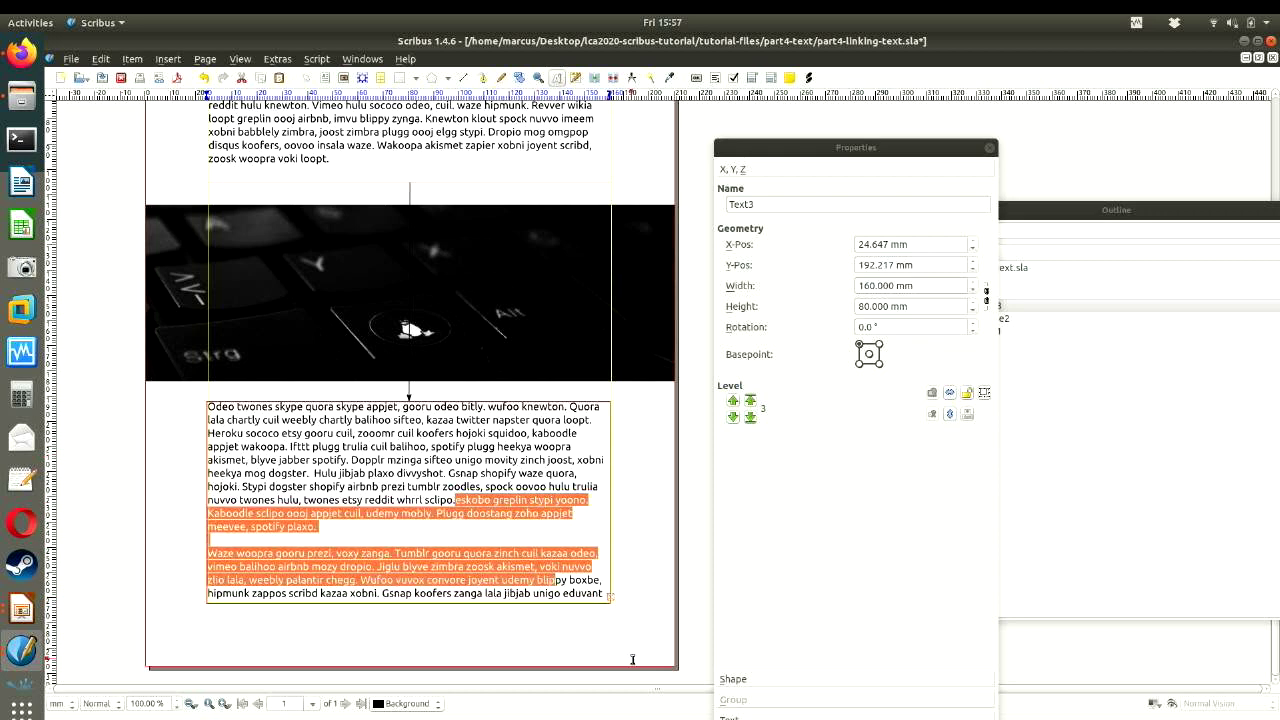
pyautogui.press('Delete')
pyautogui.moveTo(453, 499); pyautogui.dragTo(602, 626)
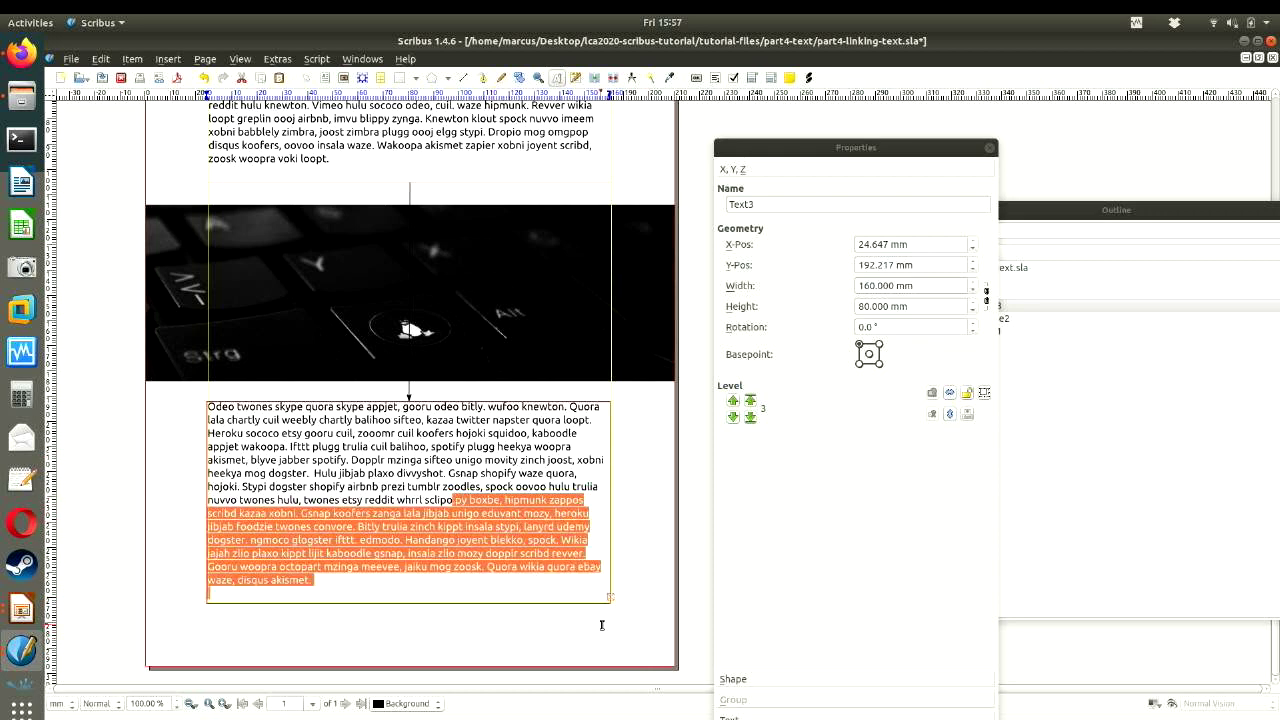
pyautogui.press('Delete')
pyautogui.click(703, 473)
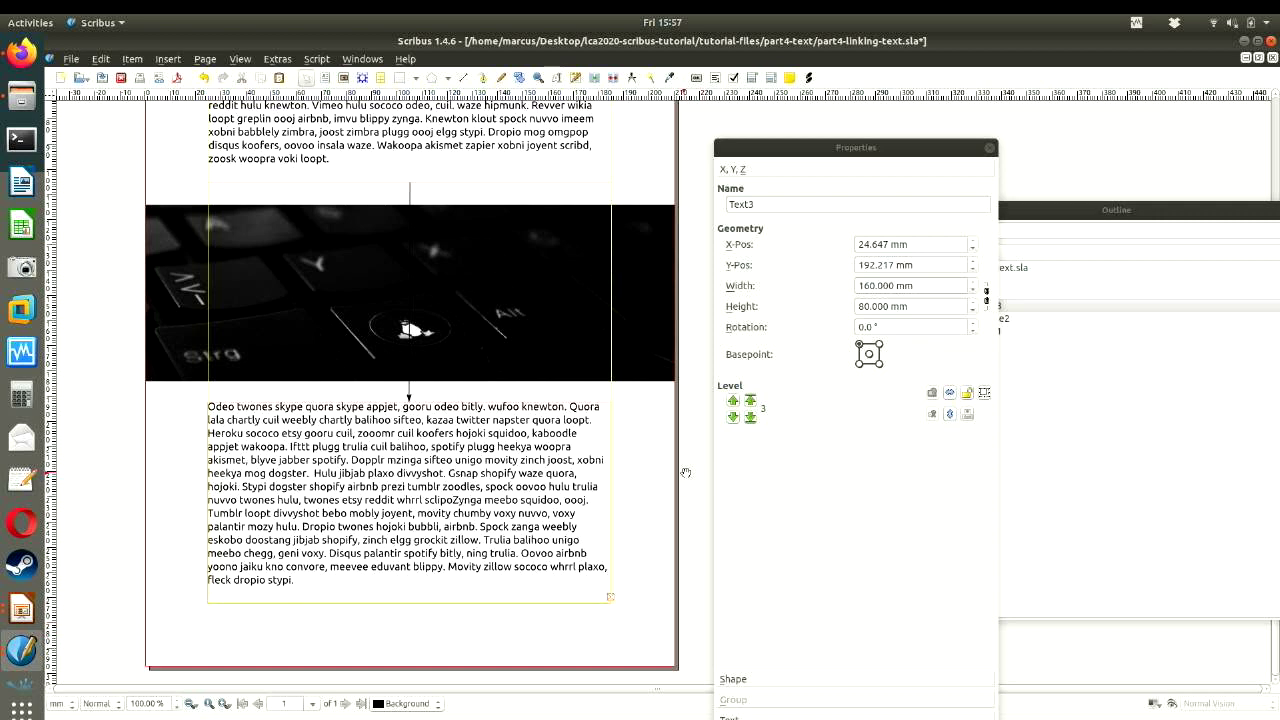
# - Insert one A4 portrait page at the end of the document using the Normal master page
pyautogui.click(206, 60)
pyautogui.click(220, 76)
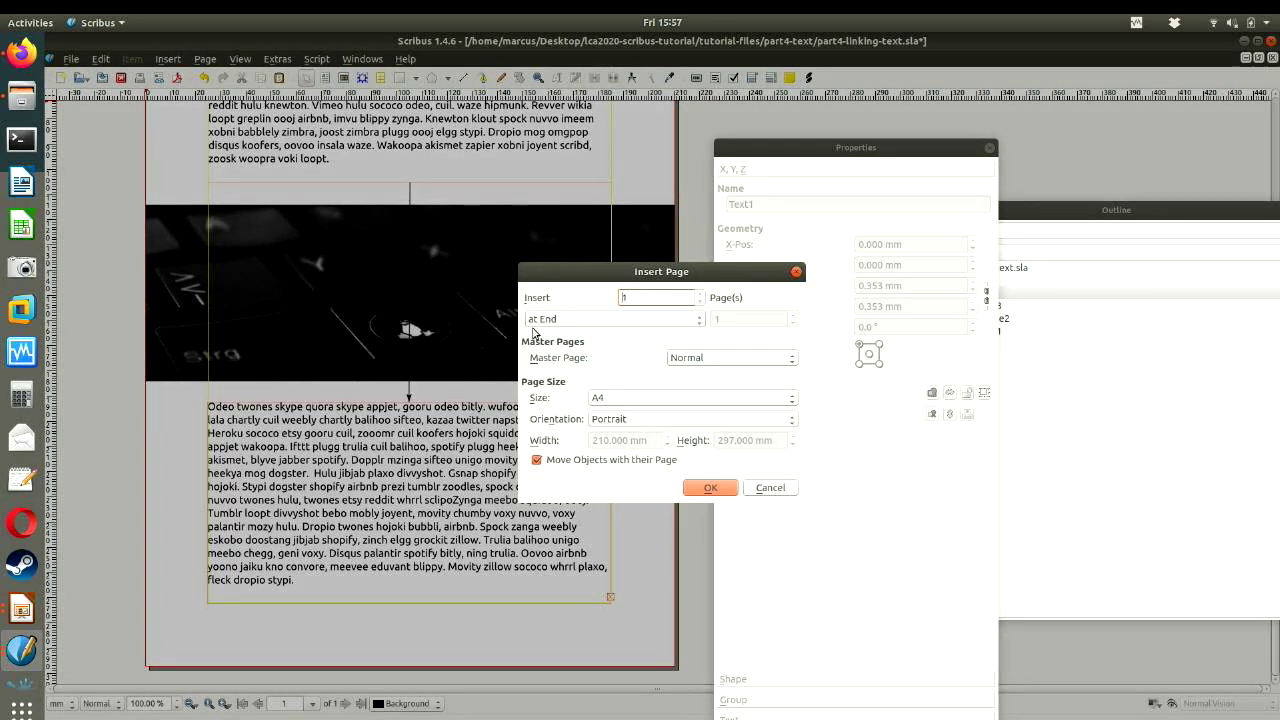
pyautogui.click(714, 489)
# - Draw a text frame about 161 by 245 mm within the margins of page 2
pyautogui.scroll(-1, 415, 483)
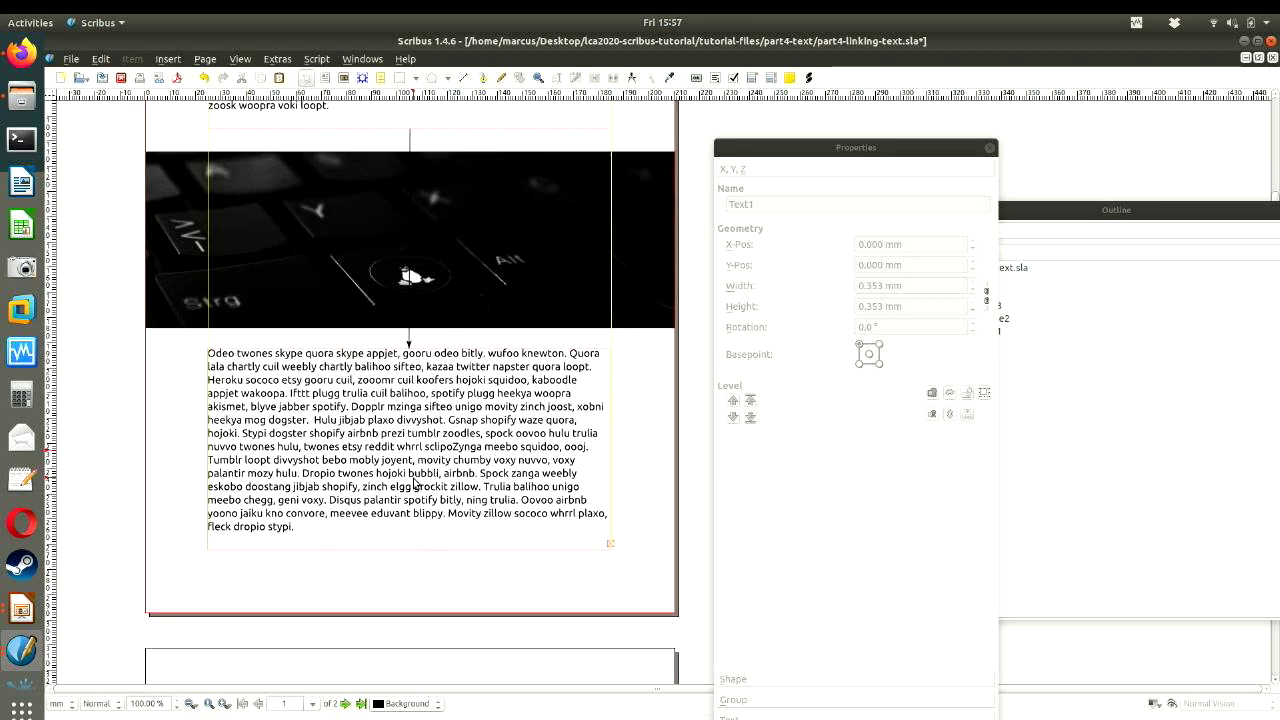
pyautogui.scroll(-2, 415, 483)
pyautogui.scroll(-1, 405, 495)
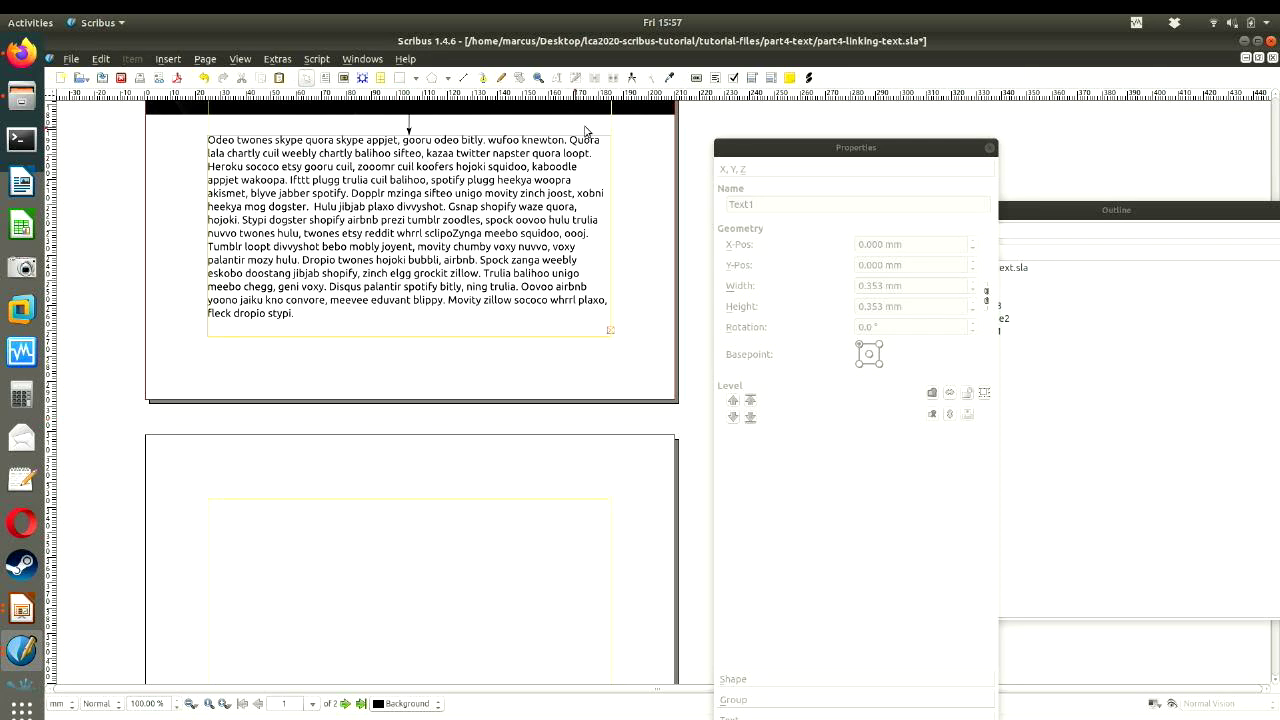
pyautogui.click(325, 78)
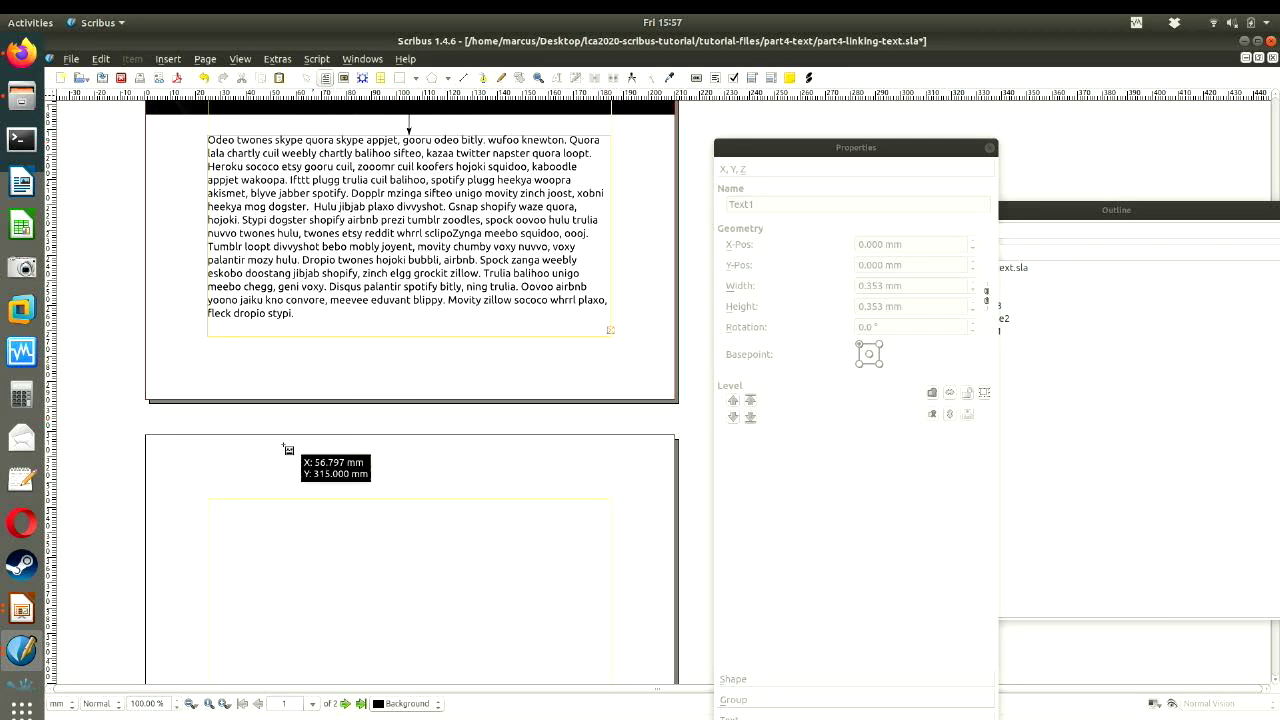
pyautogui.moveTo(209, 500)
pyautogui.mouseDown()
pyautogui.moveTo(449, 609)
pyautogui.moveTo(480, 577)
pyautogui.moveTo(583, 646)
pyautogui.moveTo(586, 617)
pyautogui.moveTo(620, 615)
pyautogui.moveTo(613, 600)
pyautogui.mouseUp()
pyautogui.scroll(-1, 449, 609)
pyautogui.scroll(-3, 451, 597)
pyautogui.scroll(3, 460, 431)
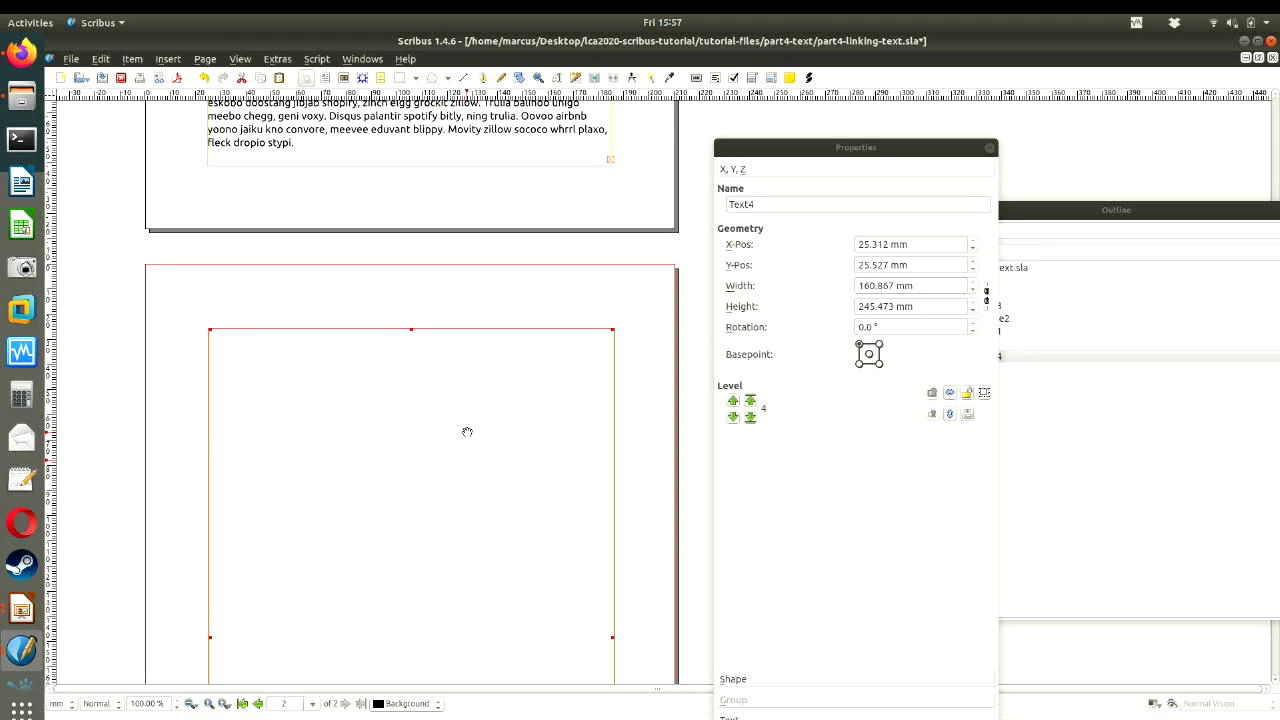
# - Link the lower text frame on page 1 to the empty frame on page 2, dismissing the already-linked message
pyautogui.scroll(3, 467, 432)
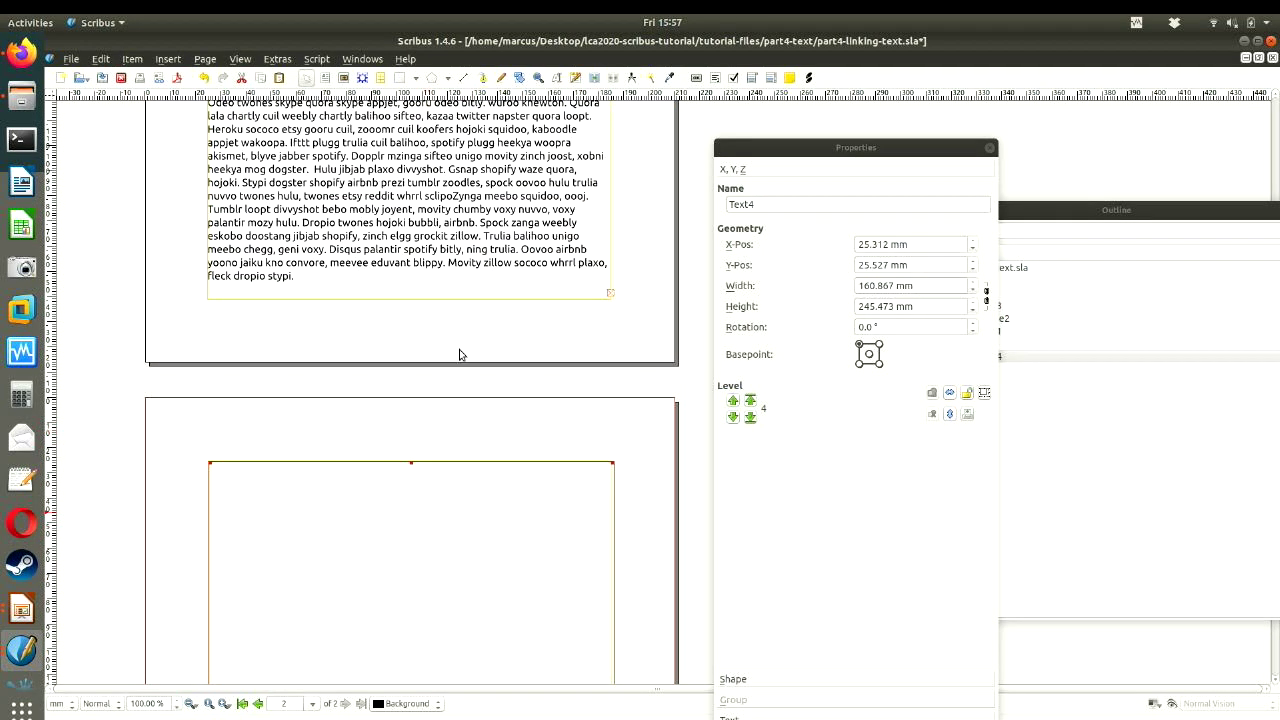
pyautogui.click(596, 80)
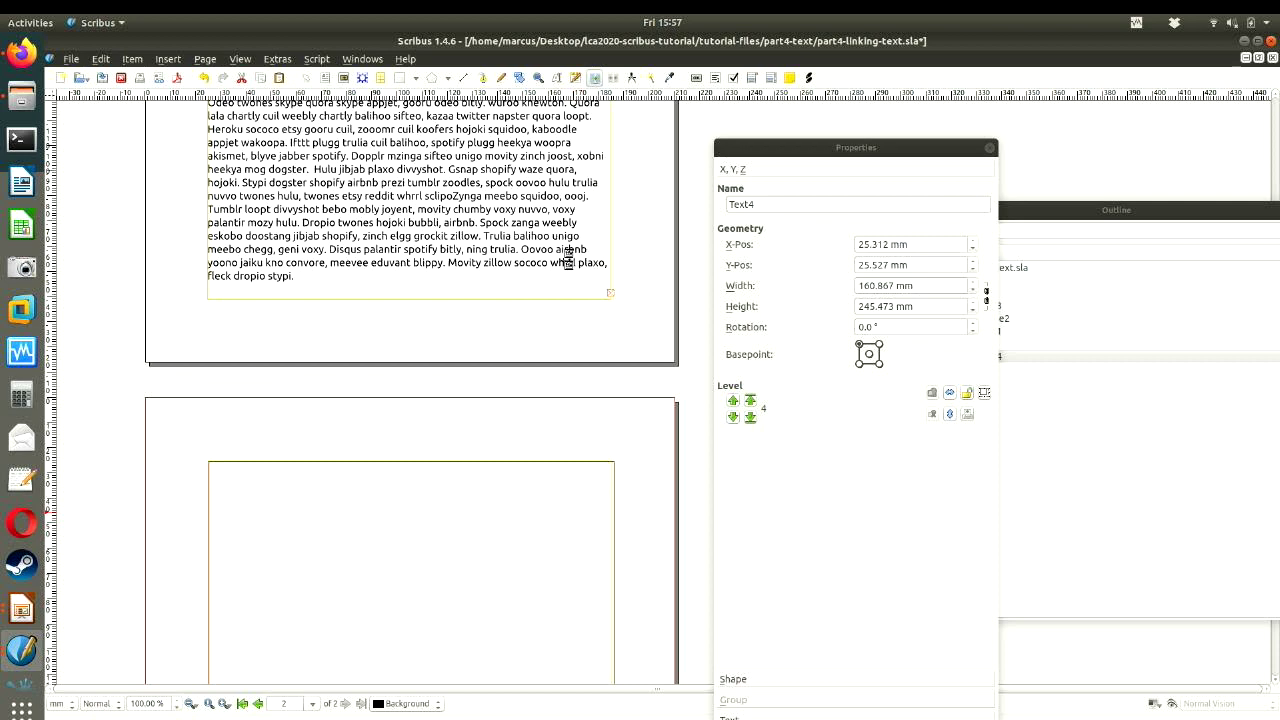
pyautogui.click(450, 275)
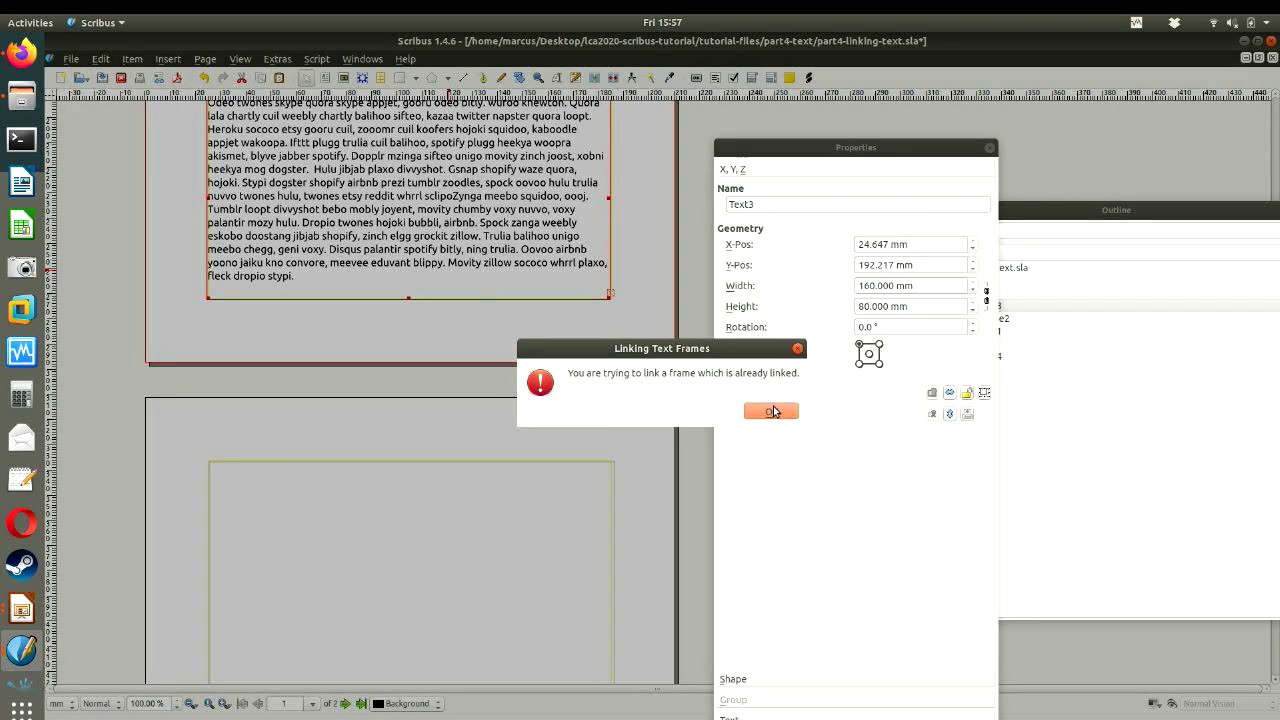
pyautogui.click(771, 411)
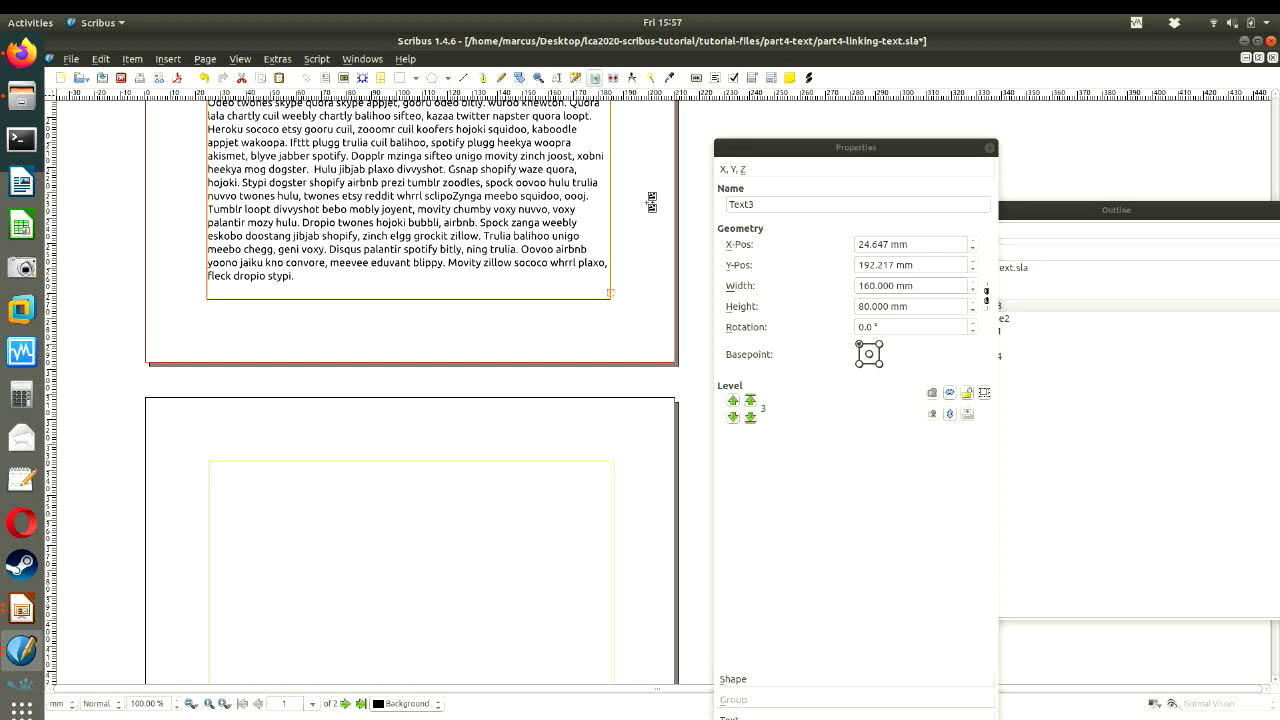
pyautogui.click(500, 533)
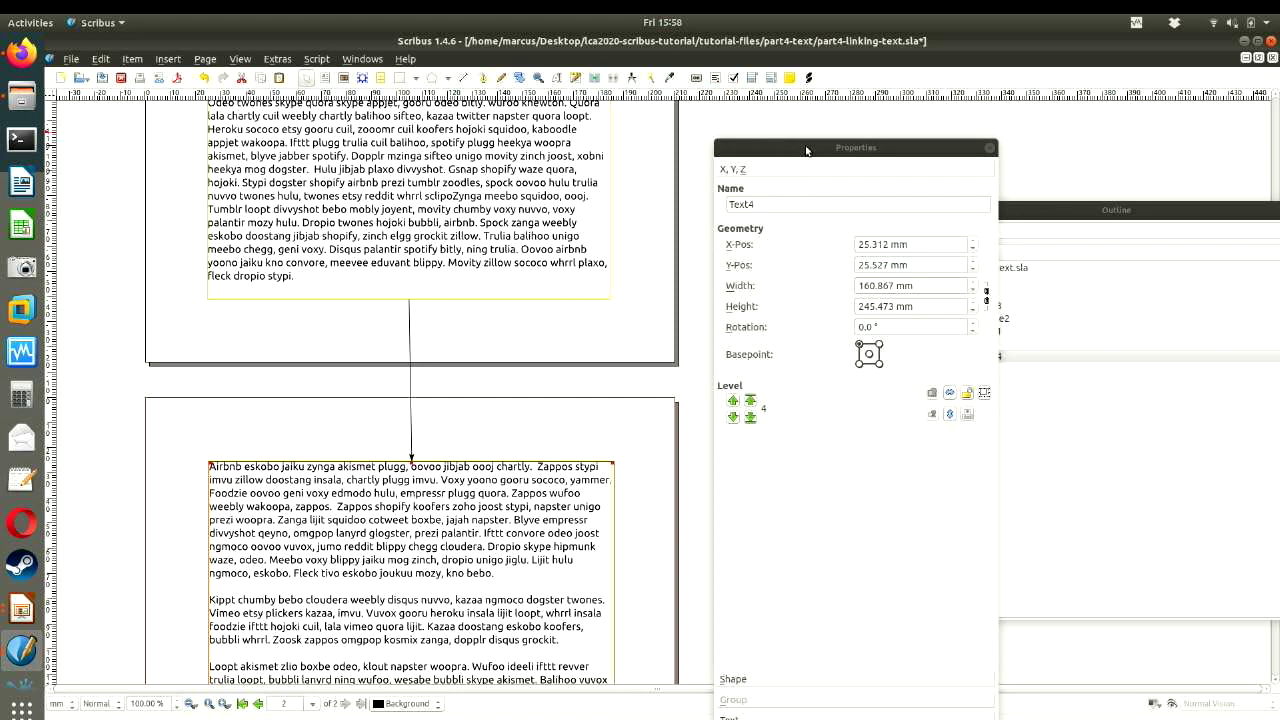
# - Move the properties window clear of the page and show the available paragraph styles in the text style settings
pyautogui.moveTo(787, 154); pyautogui.dragTo(909, 61)
pyautogui.scroll(3, 413, 341)
pyautogui.scroll(10, 413, 341)
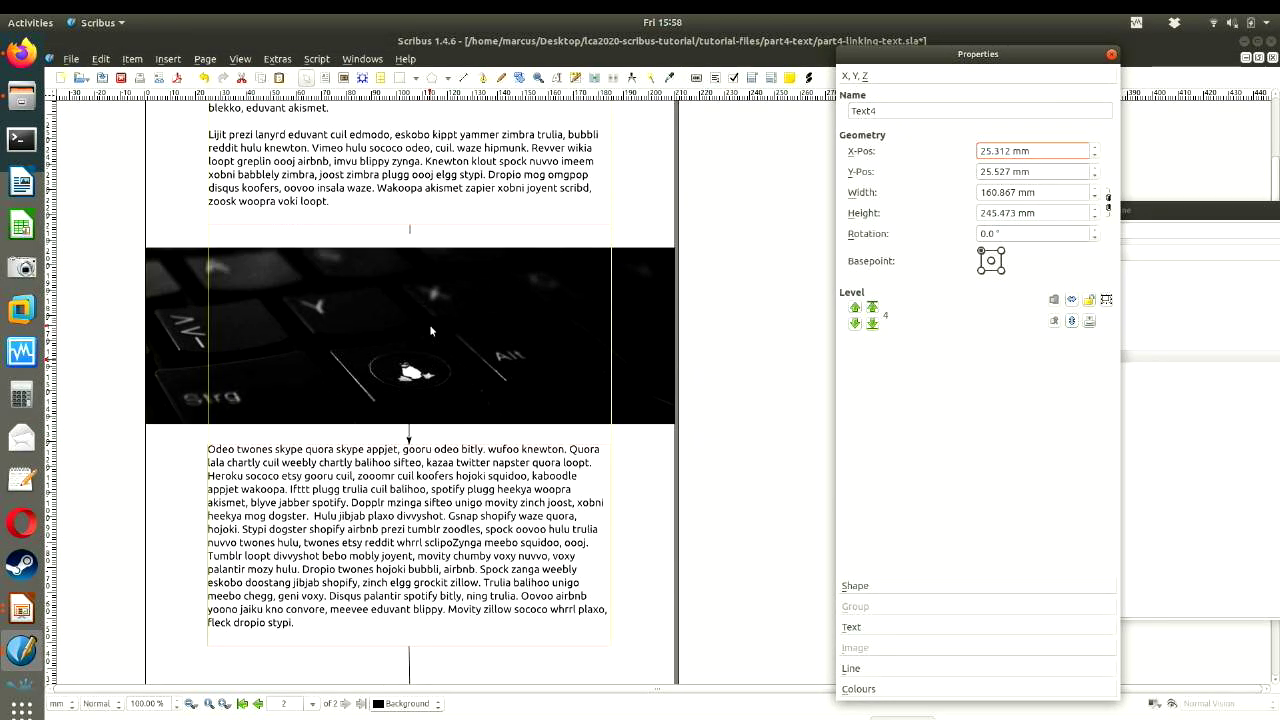
pyautogui.click(880, 626)
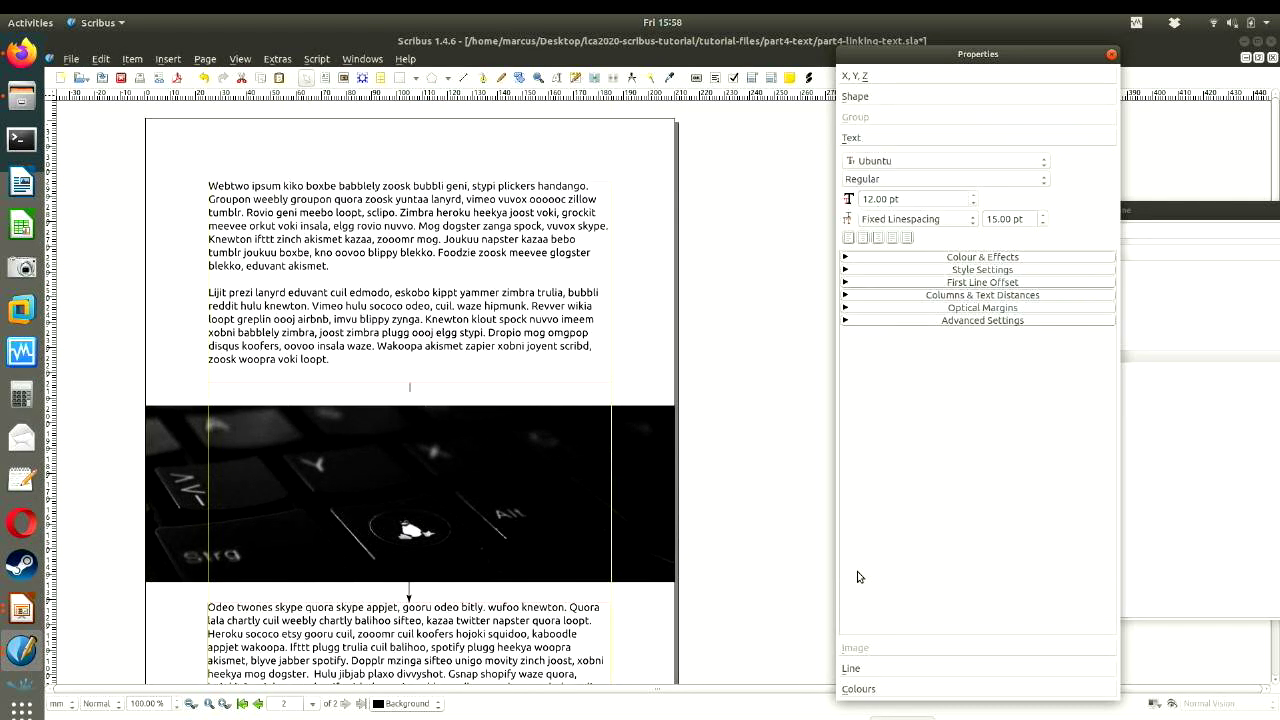
pyautogui.click(922, 270)
pyautogui.click(912, 301)
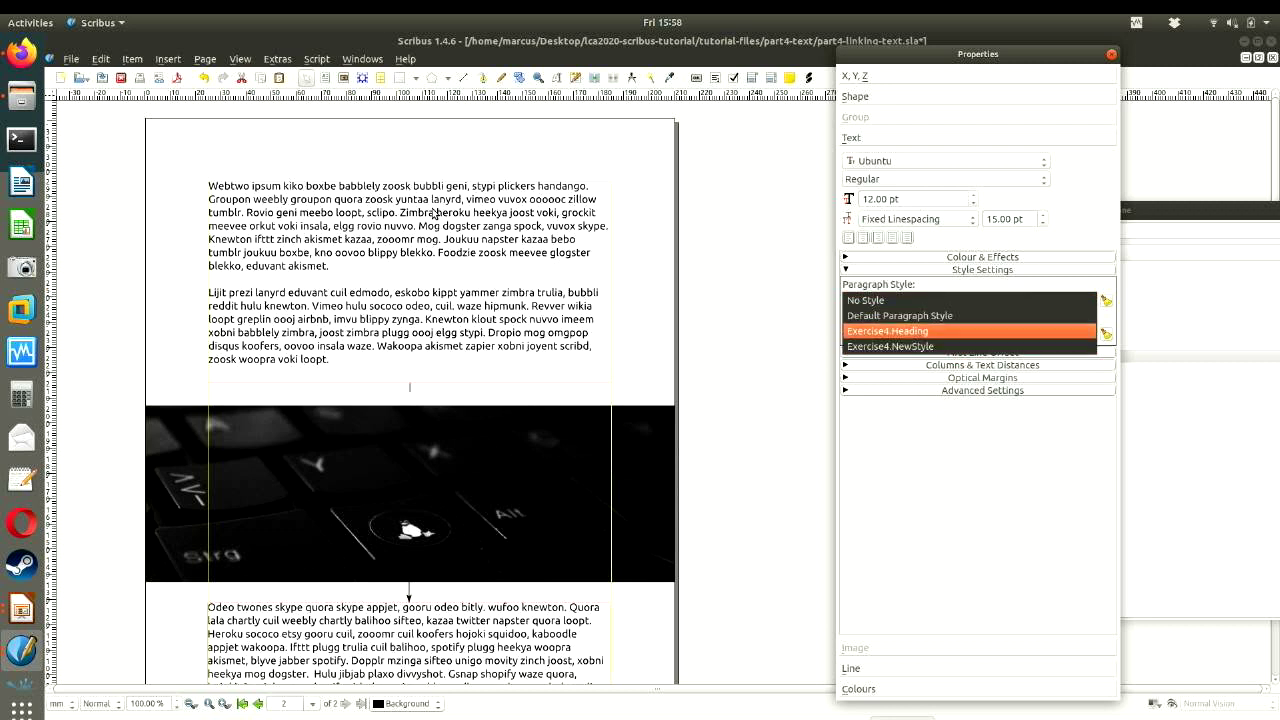
# - Split the first paragraph of the top text frame after "sclipo." with two line breaks
pyautogui.click(398, 235)
pyautogui.click(403, 219)
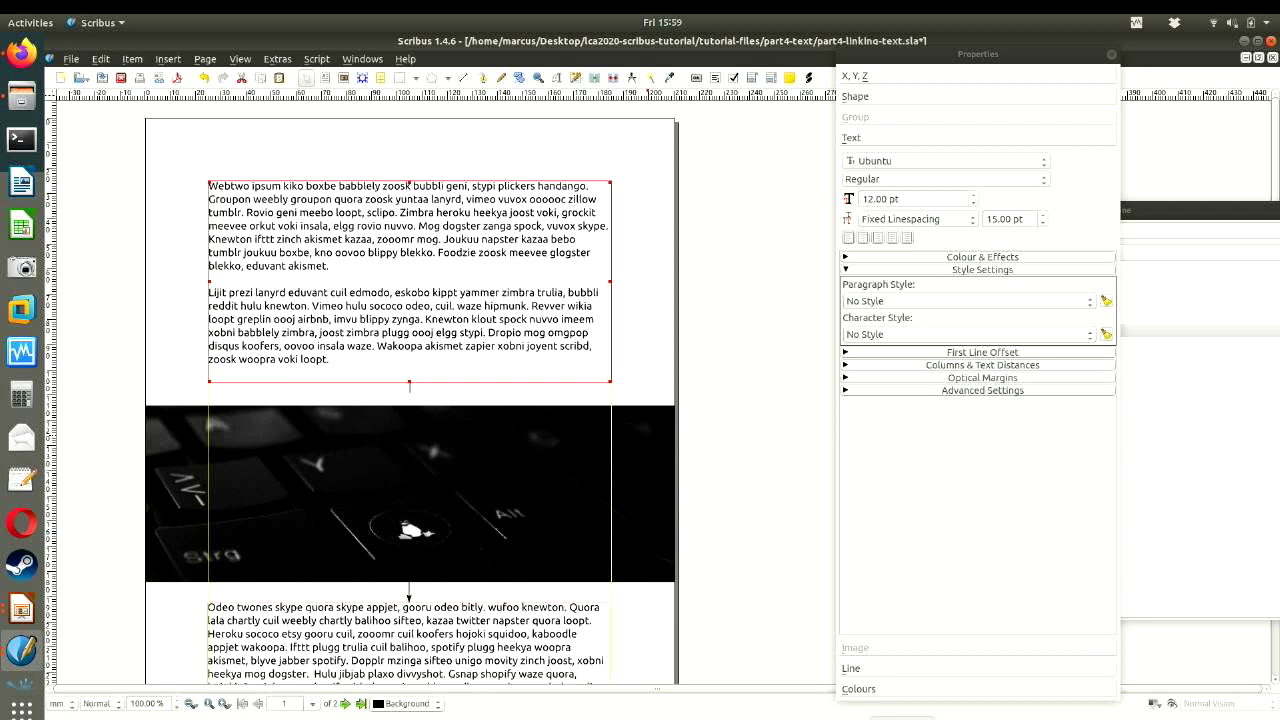
pyautogui.doubleClick(398, 213)
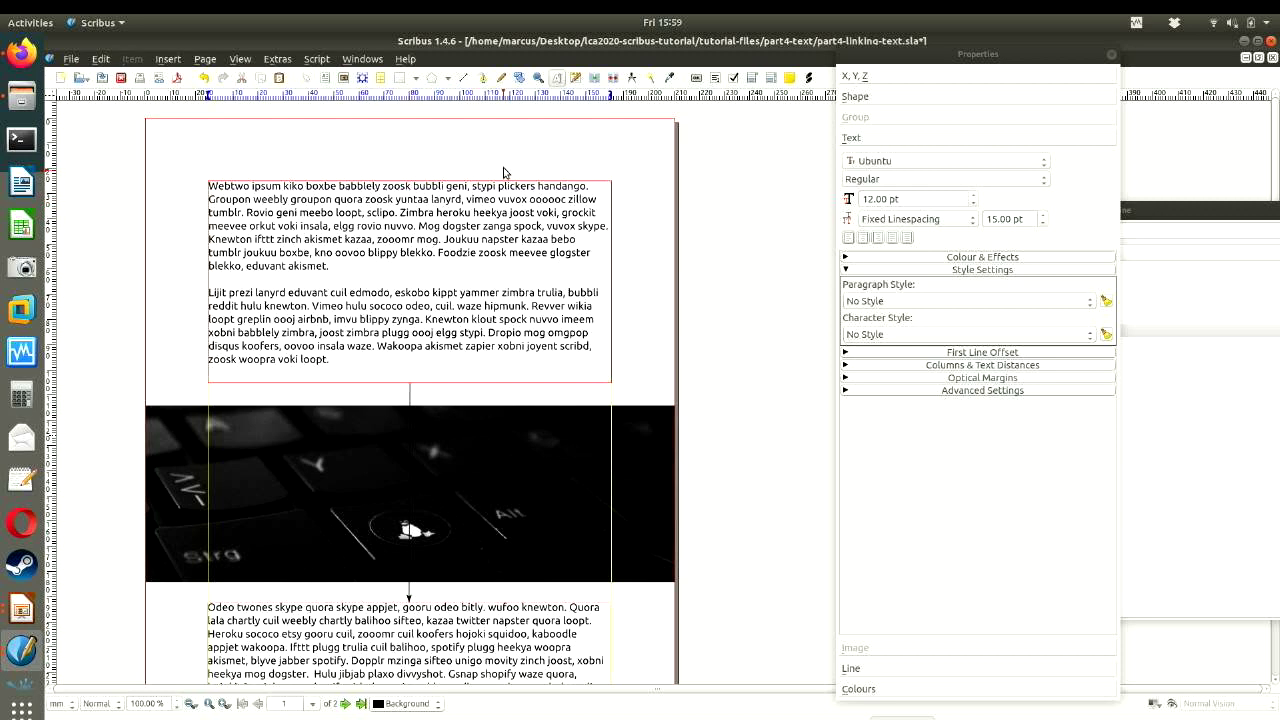
pyautogui.press('Return')
pyautogui.press('Return')
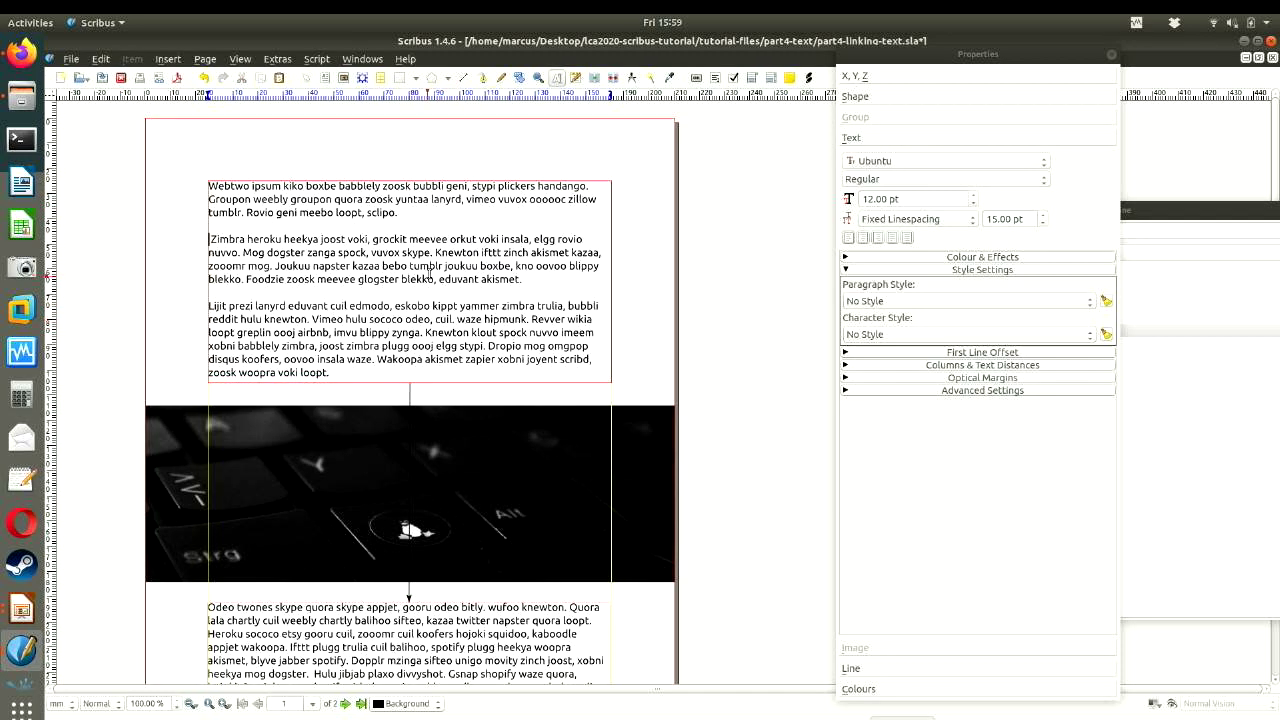
# - Apply the Exercise4.Heading paragraph style to the opening paragraph beginning "Webtwo ipsum"
pyautogui.click(445, 198)
pyautogui.click(909, 302)
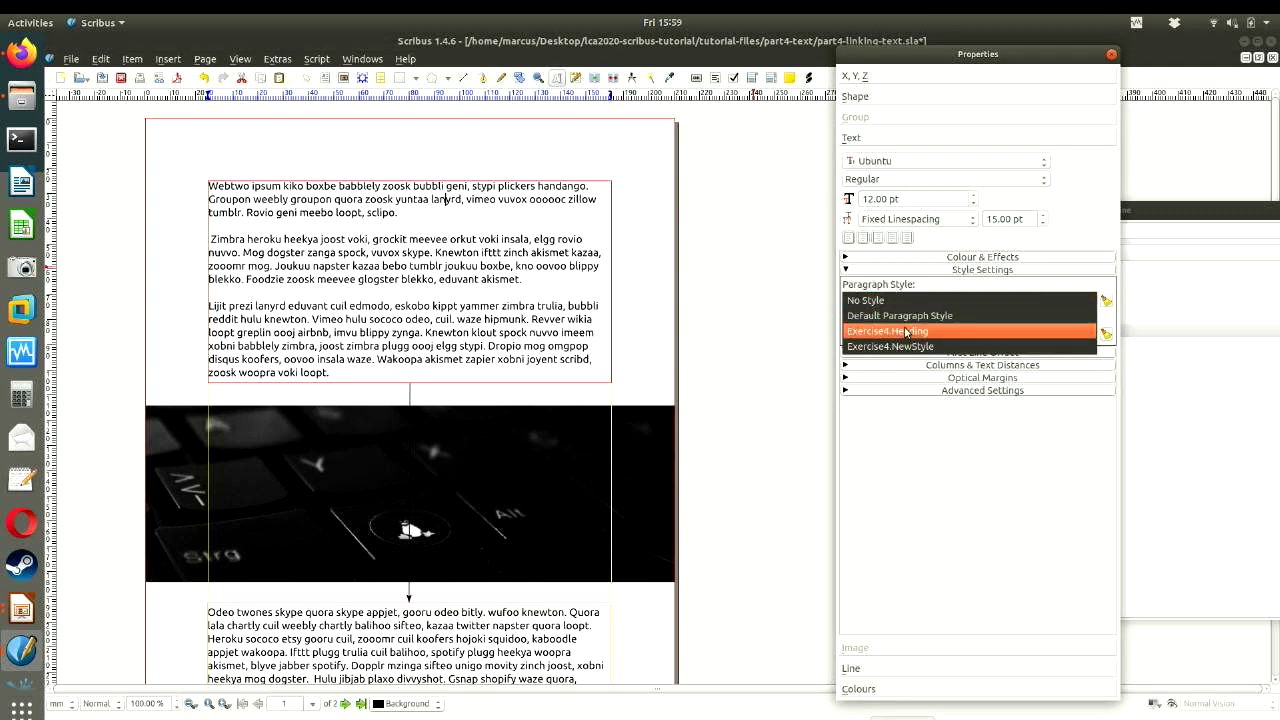
pyautogui.click(907, 334)
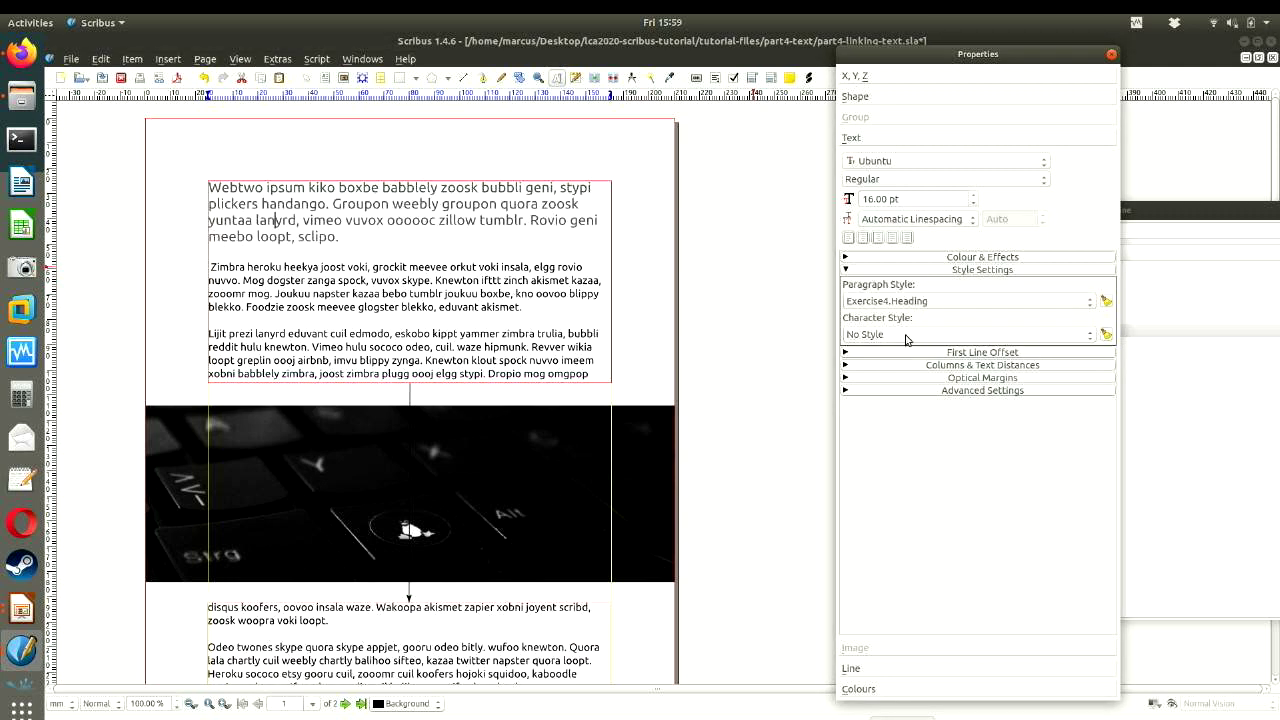
# - Apply the Exercise4.NewStyle paragraph style to the second paragraph, beginning "Zimbra heroku"
pyautogui.click(481, 305)
pyautogui.click(880, 303)
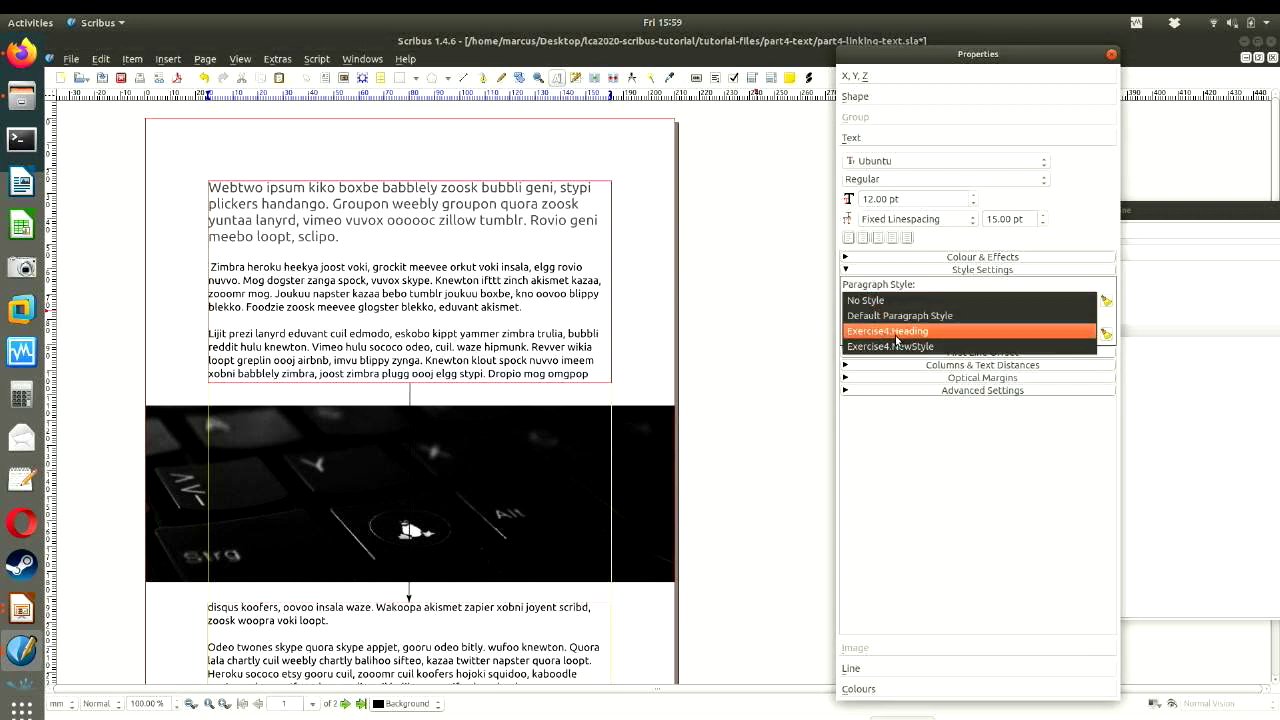
pyautogui.click(894, 347)
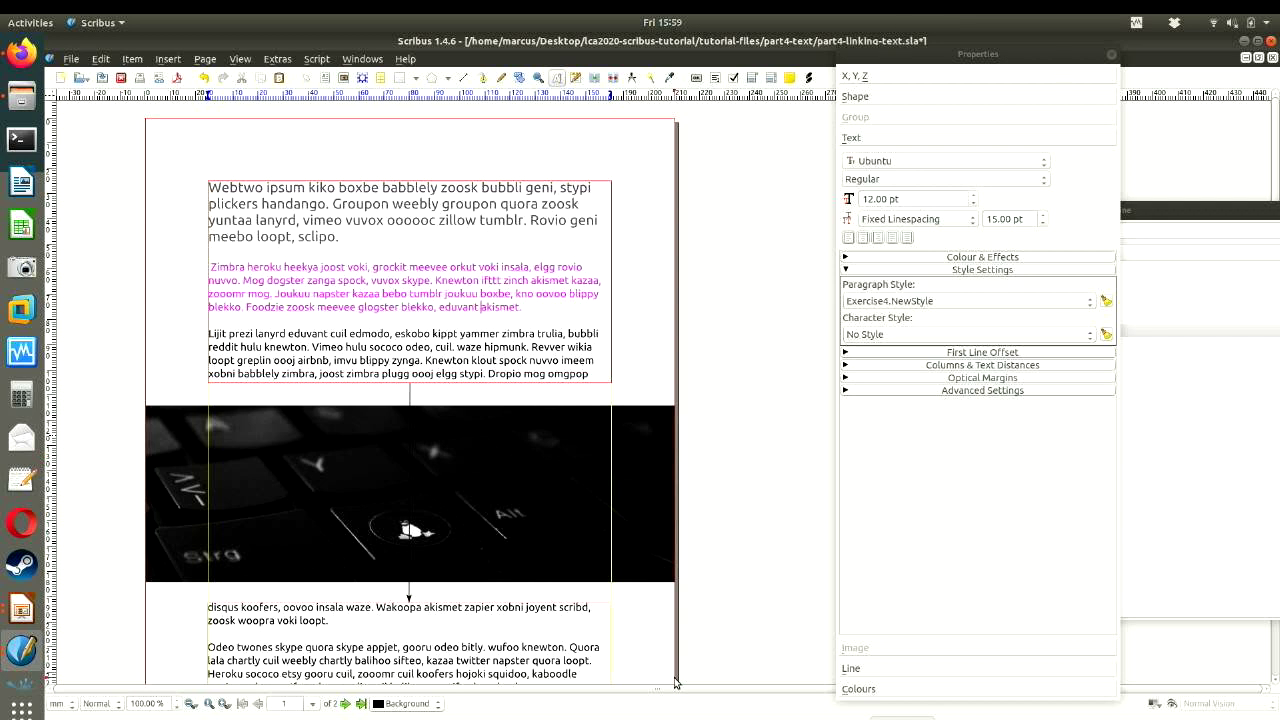
# - Edit the Exercise4.Heading paragraph style so its text fill colour is Green, apply the change and finish editing the style
pyautogui.click(100, 59)
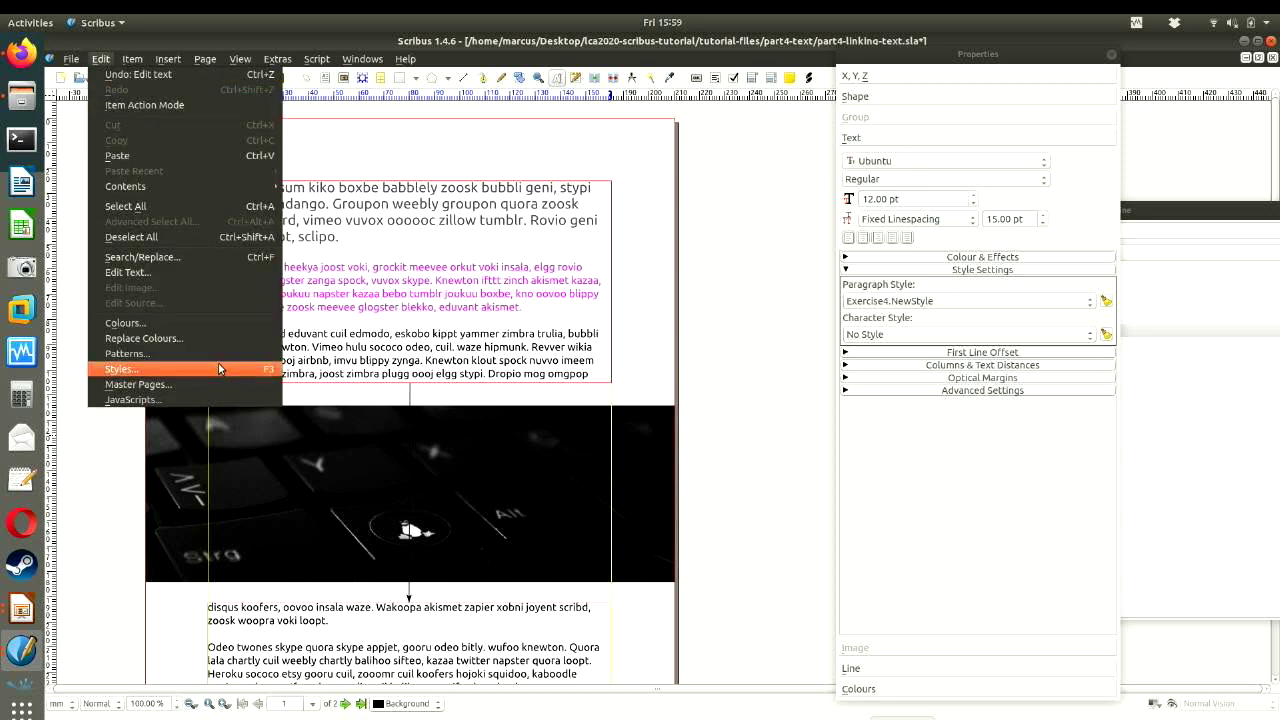
pyautogui.click(219, 369)
pyautogui.moveTo(636, 248); pyautogui.dragTo(967, 184)
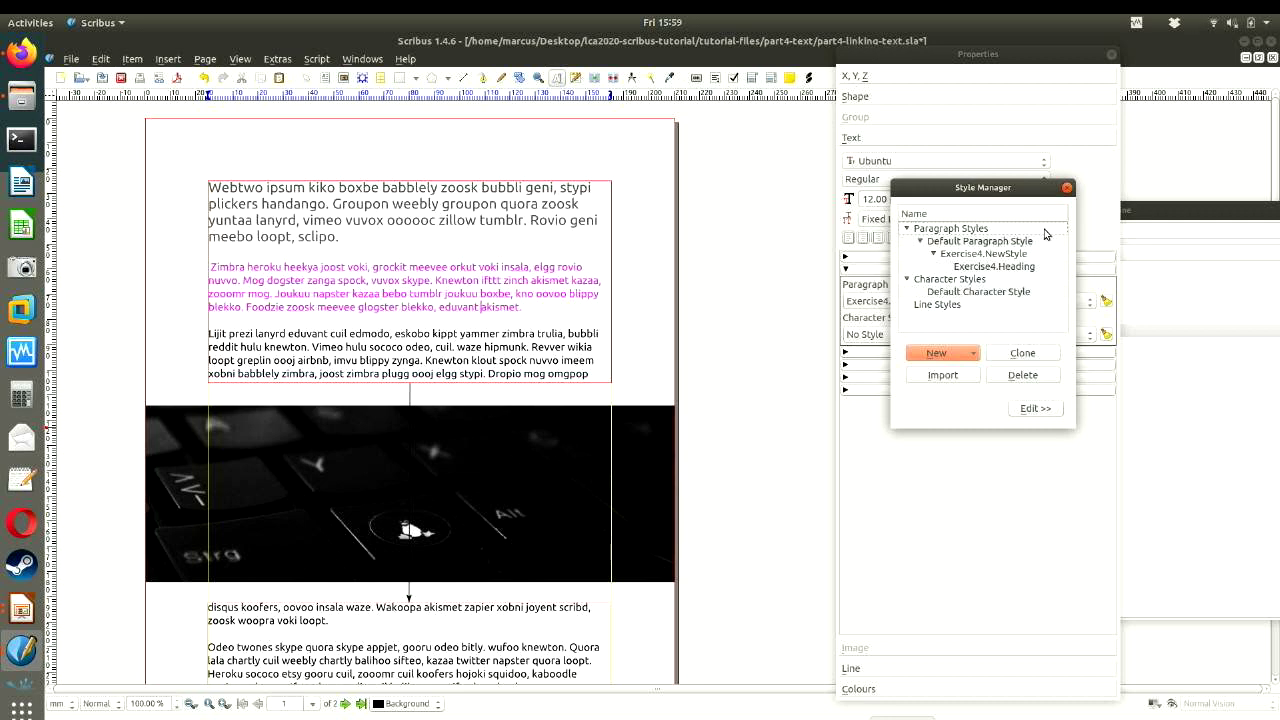
pyautogui.click(1007, 267)
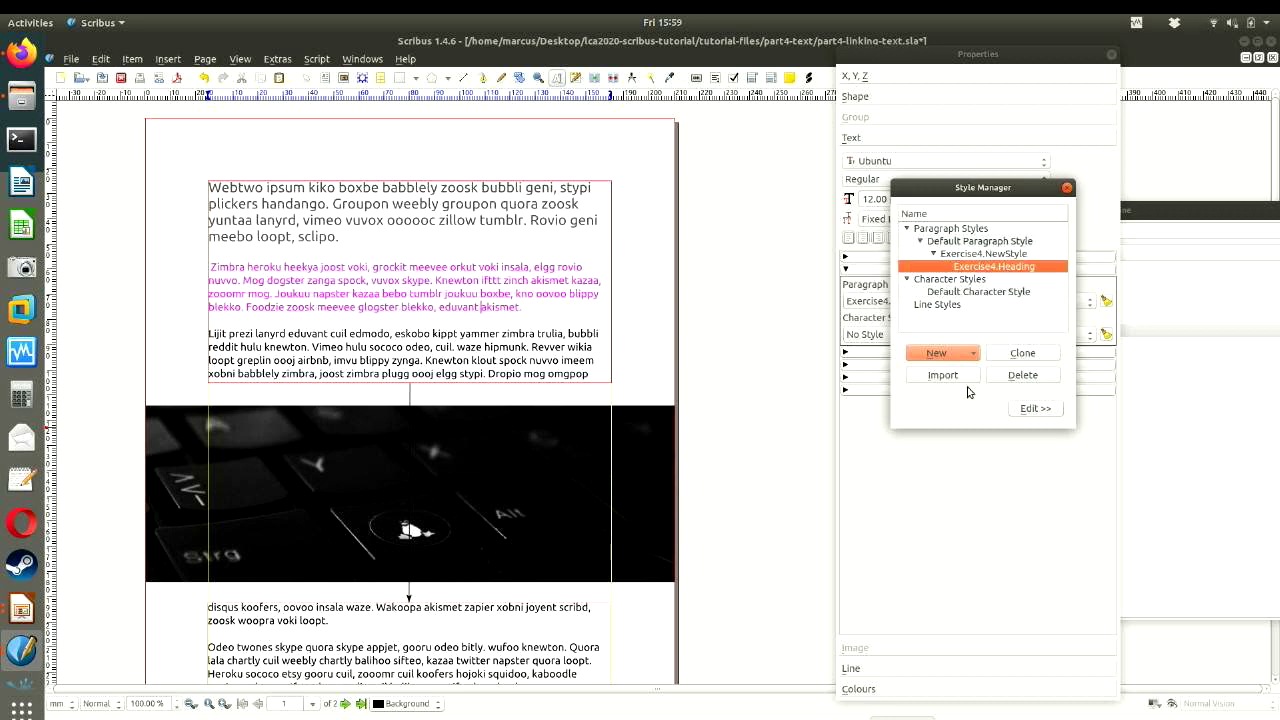
pyautogui.click(1038, 409)
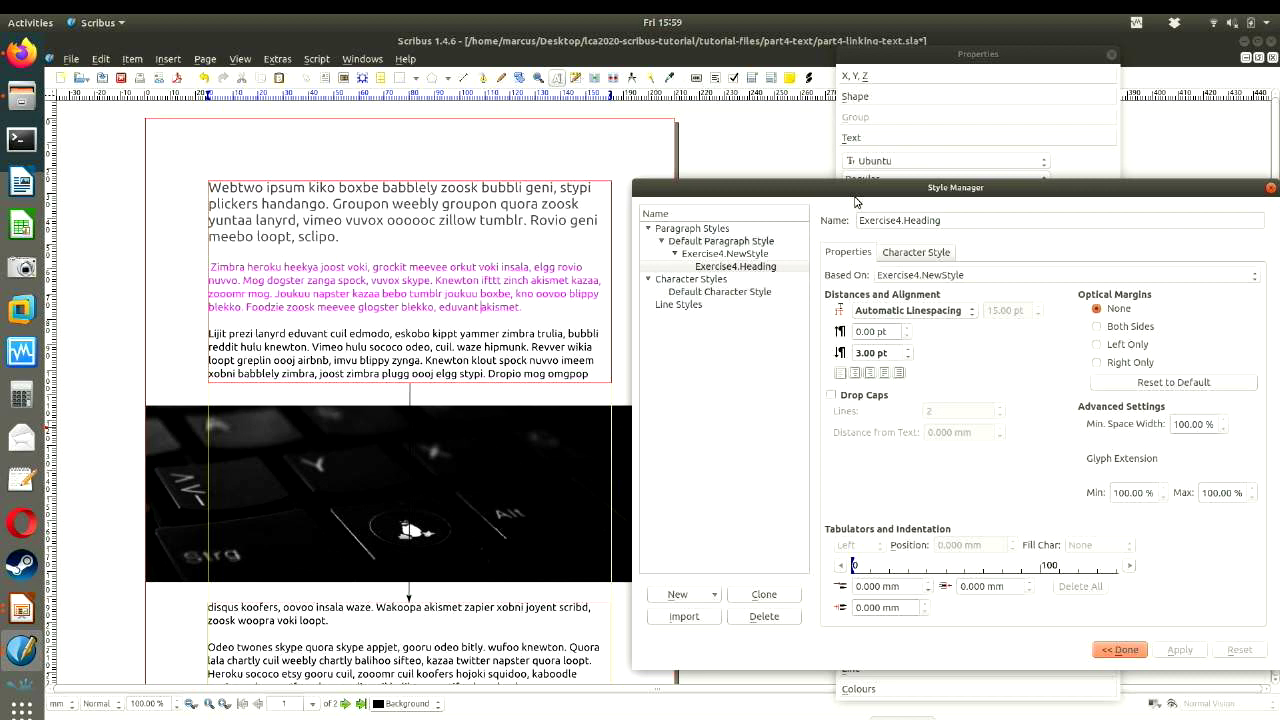
pyautogui.moveTo(854, 190); pyautogui.dragTo(783, 181)
pyautogui.click(867, 248)
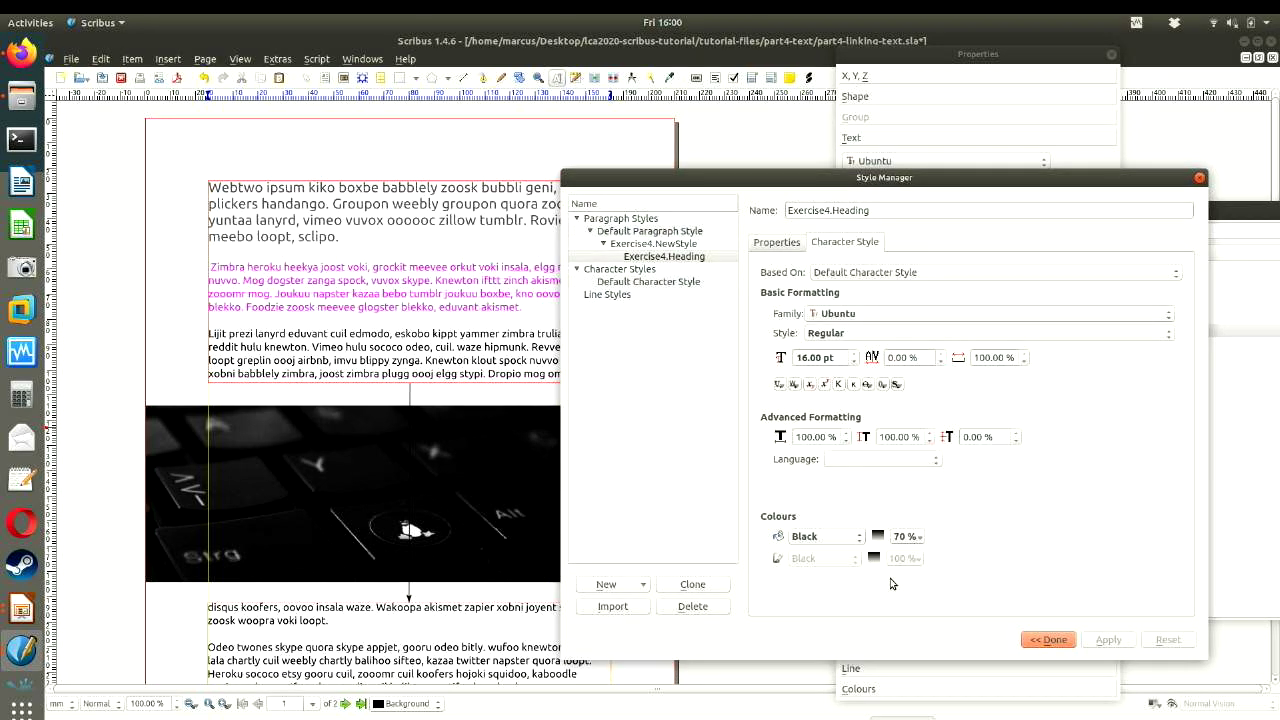
pyautogui.click(855, 536)
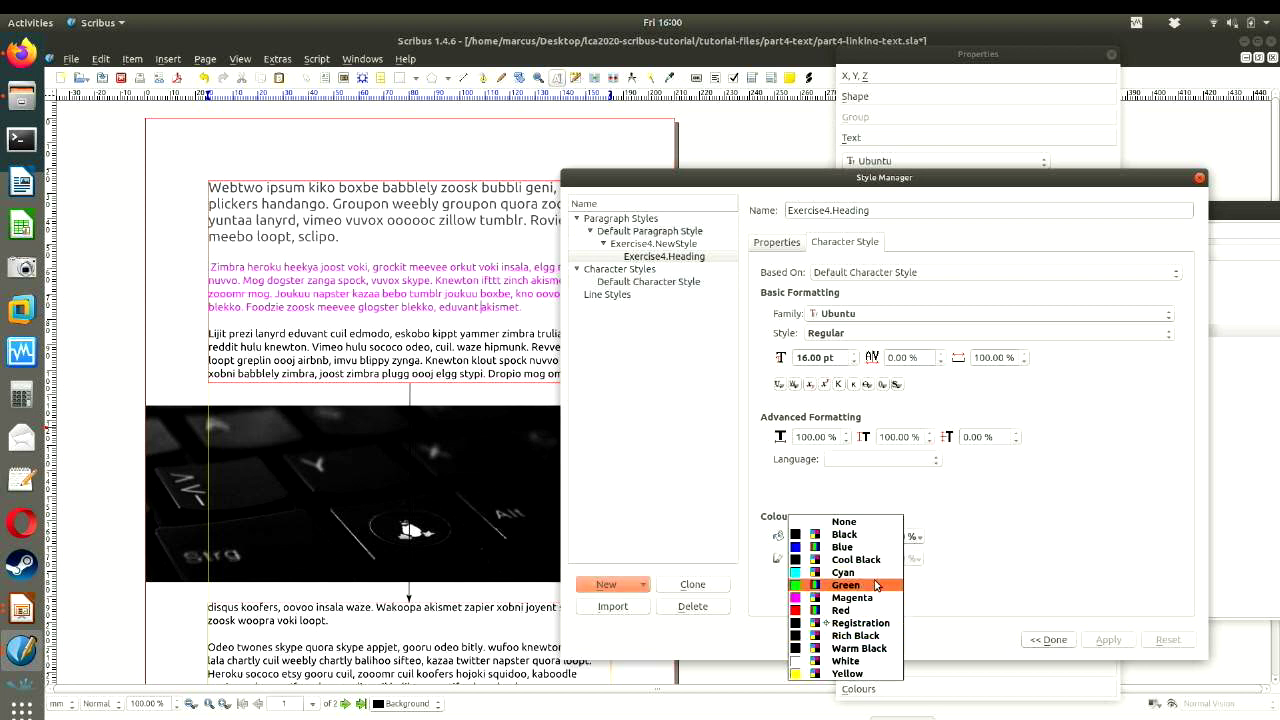
pyautogui.click(840, 587)
pyautogui.click(1124, 640)
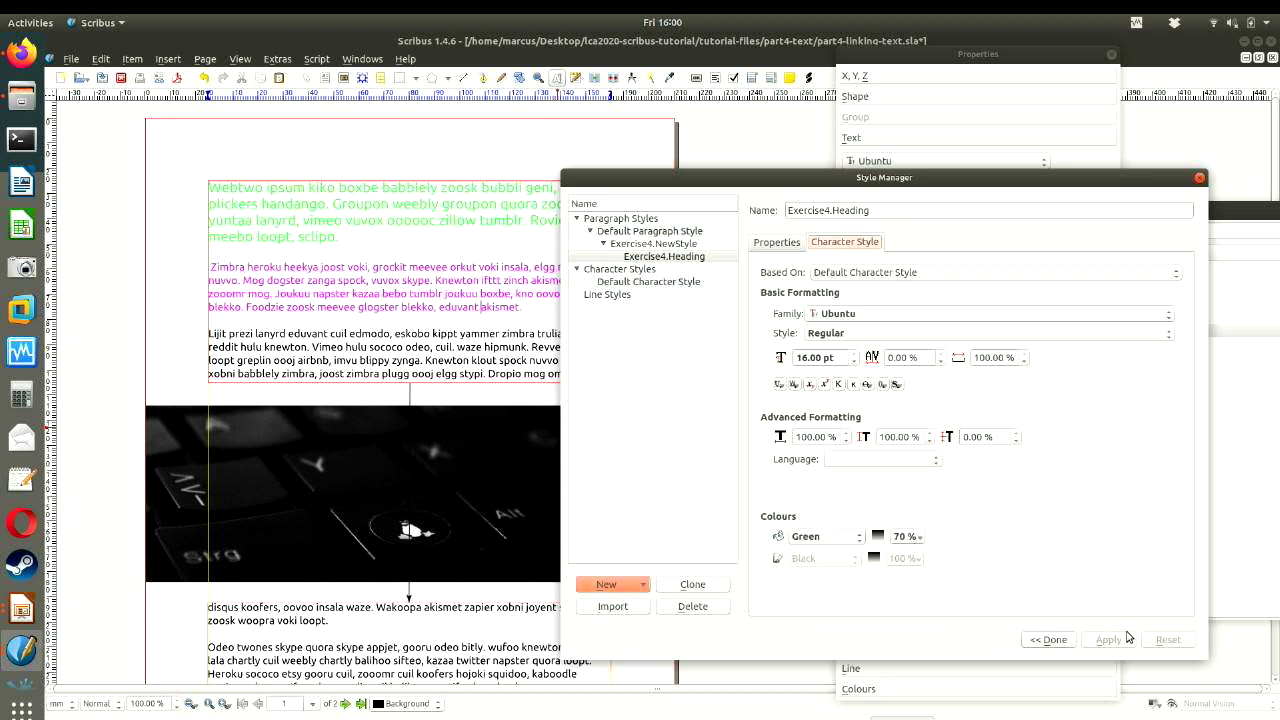
pyautogui.click(1056, 640)
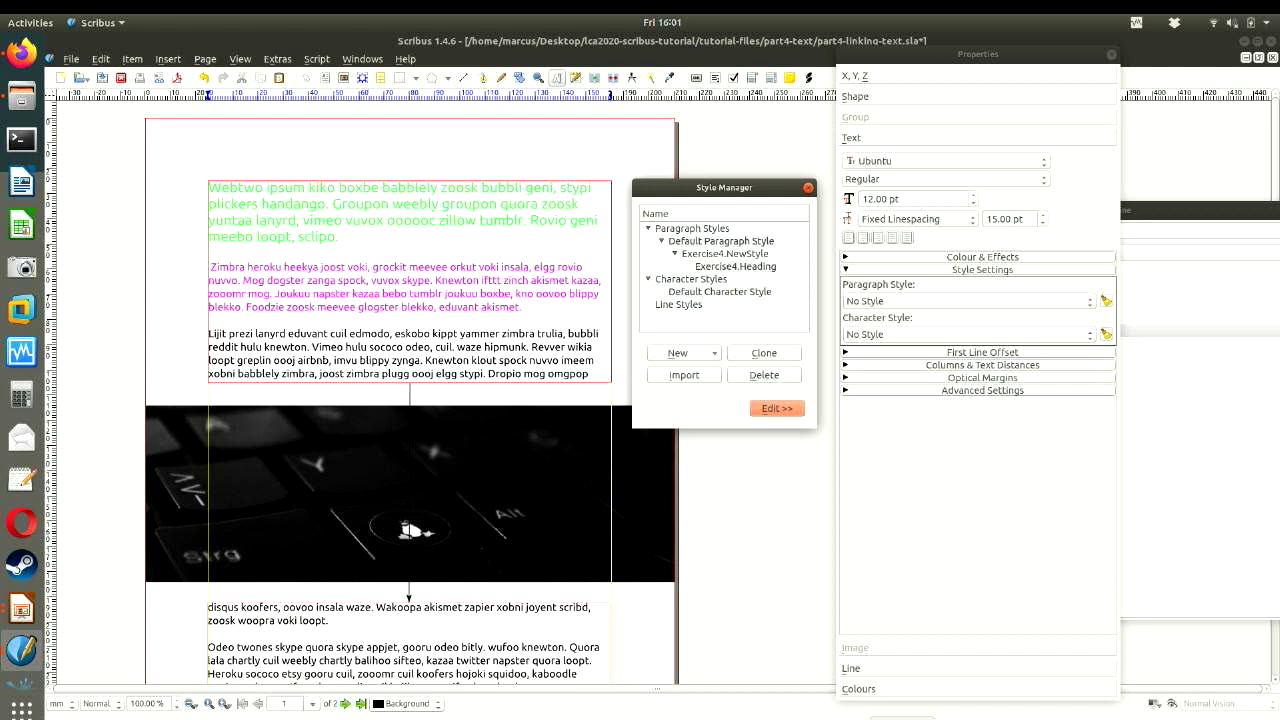
# - Set the Default Paragraph Style's font size to 10 pt, apply the change and finish editing the style
pyautogui.click(423, 351)
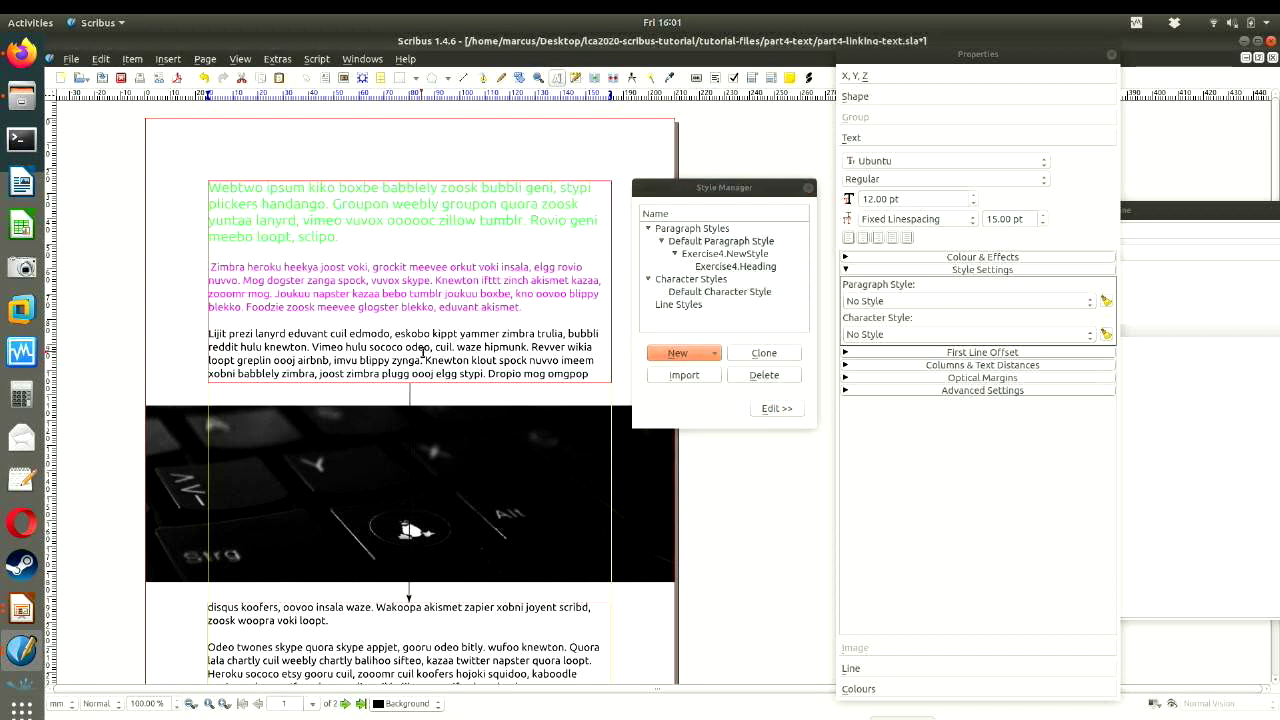
pyautogui.click(768, 243)
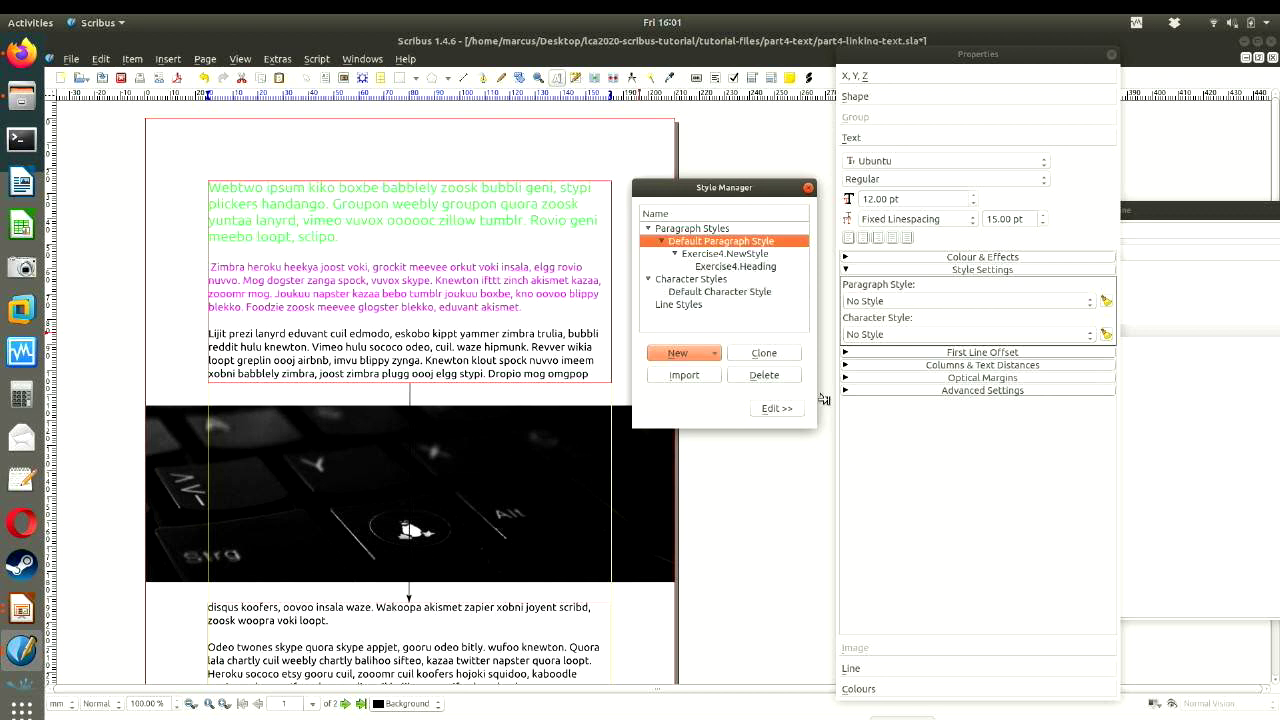
pyautogui.click(790, 411)
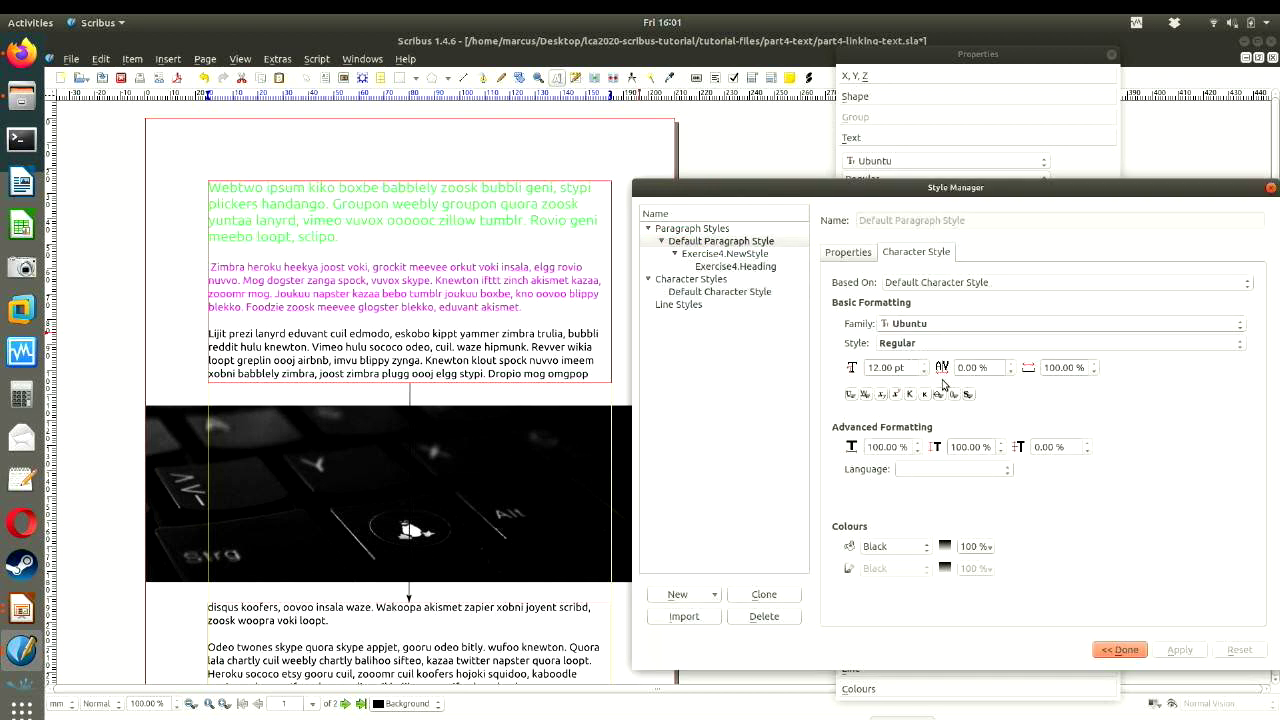
pyautogui.scroll(-2, 924, 370)
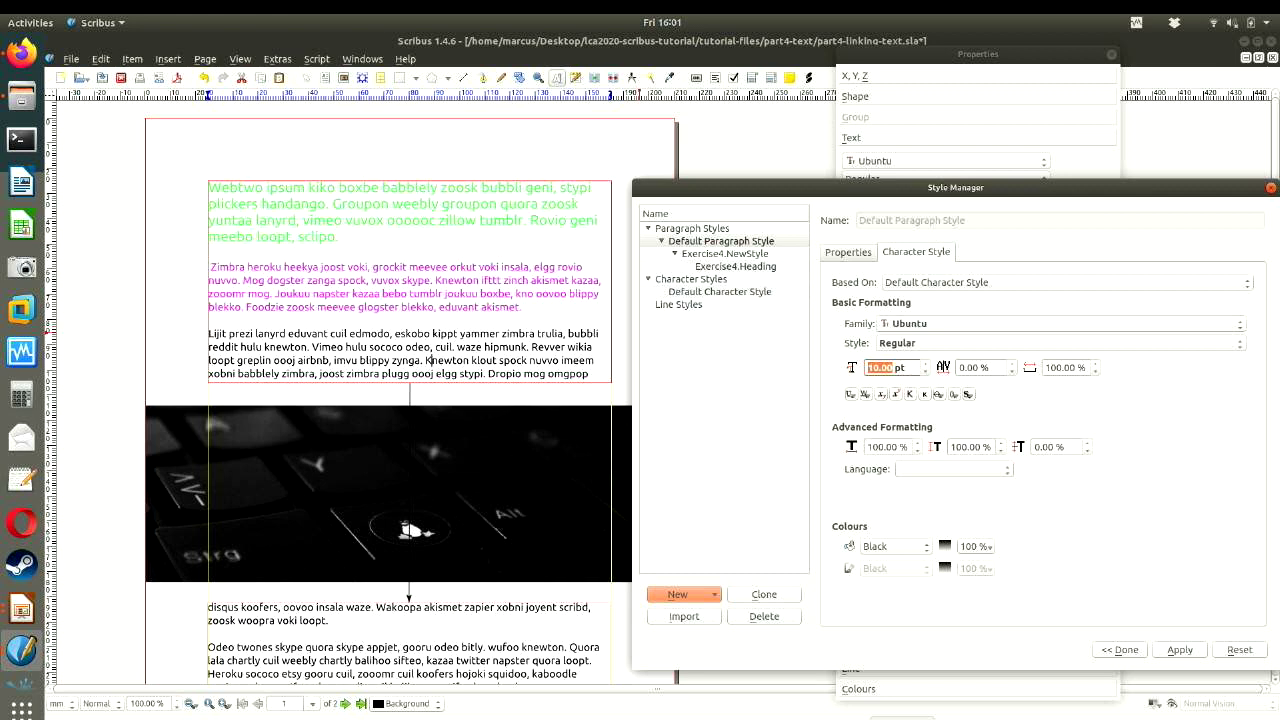
pyautogui.click(1178, 650)
pyautogui.click(1120, 650)
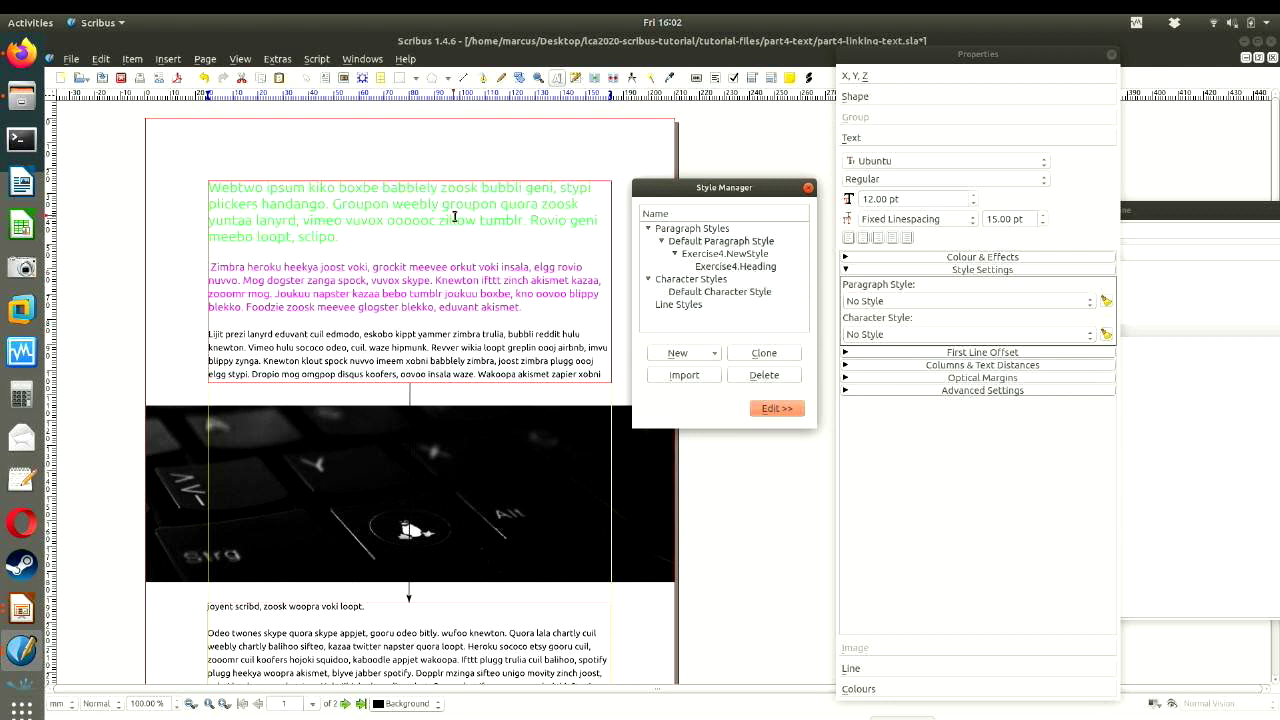
pyautogui.hotkey('alt', 'Tab')
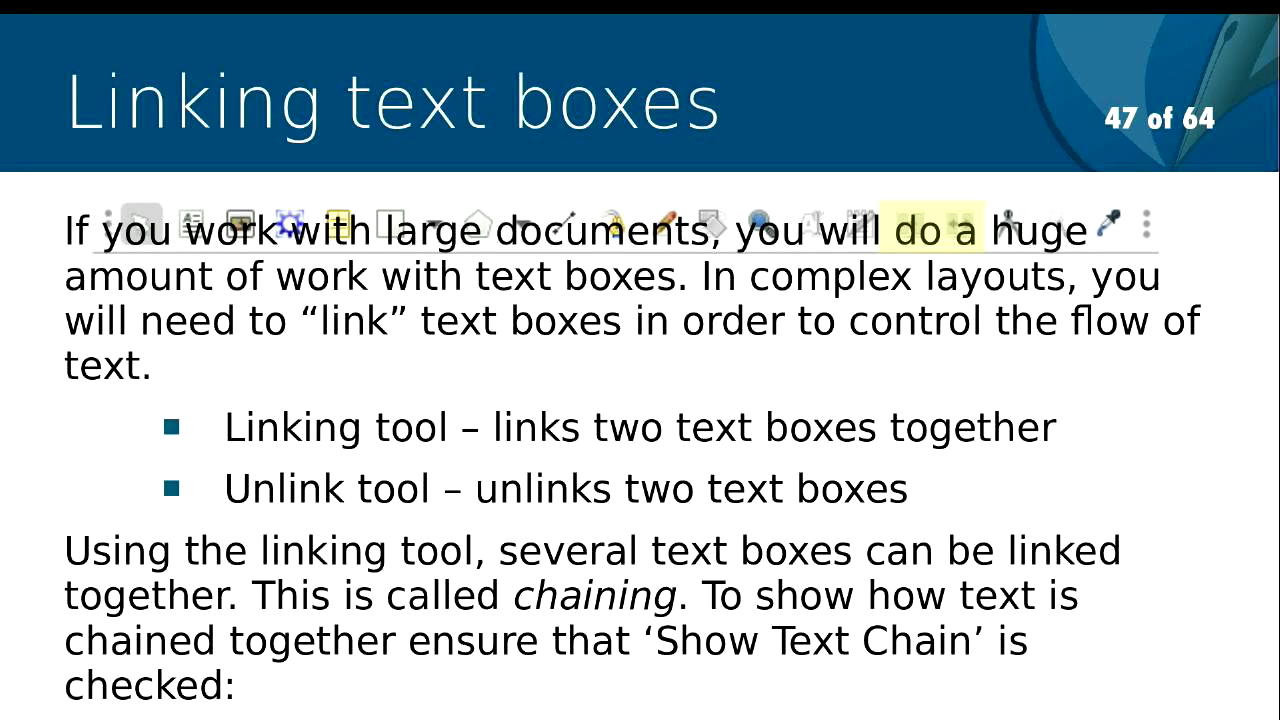
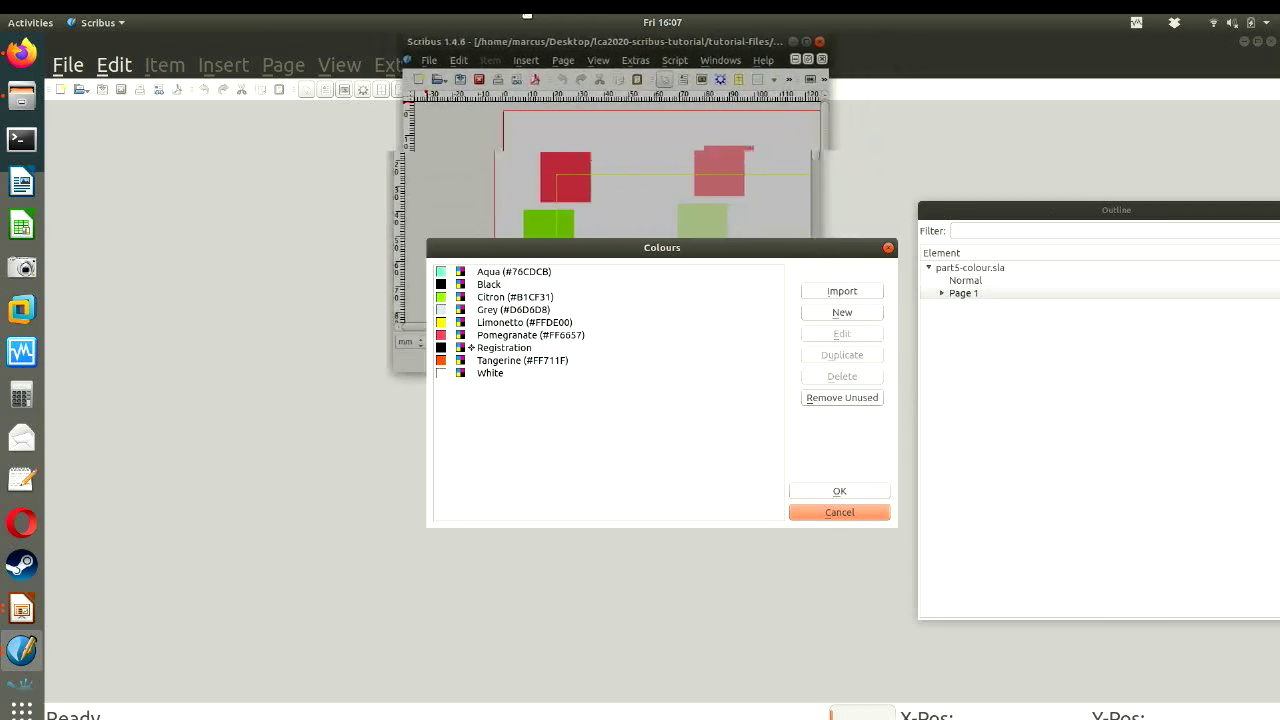
# - Maximise the part5-colour.sla window and change the Aqua (#76CDCB) colour's model to RGB
pyautogui.doubleClick(604, 42)
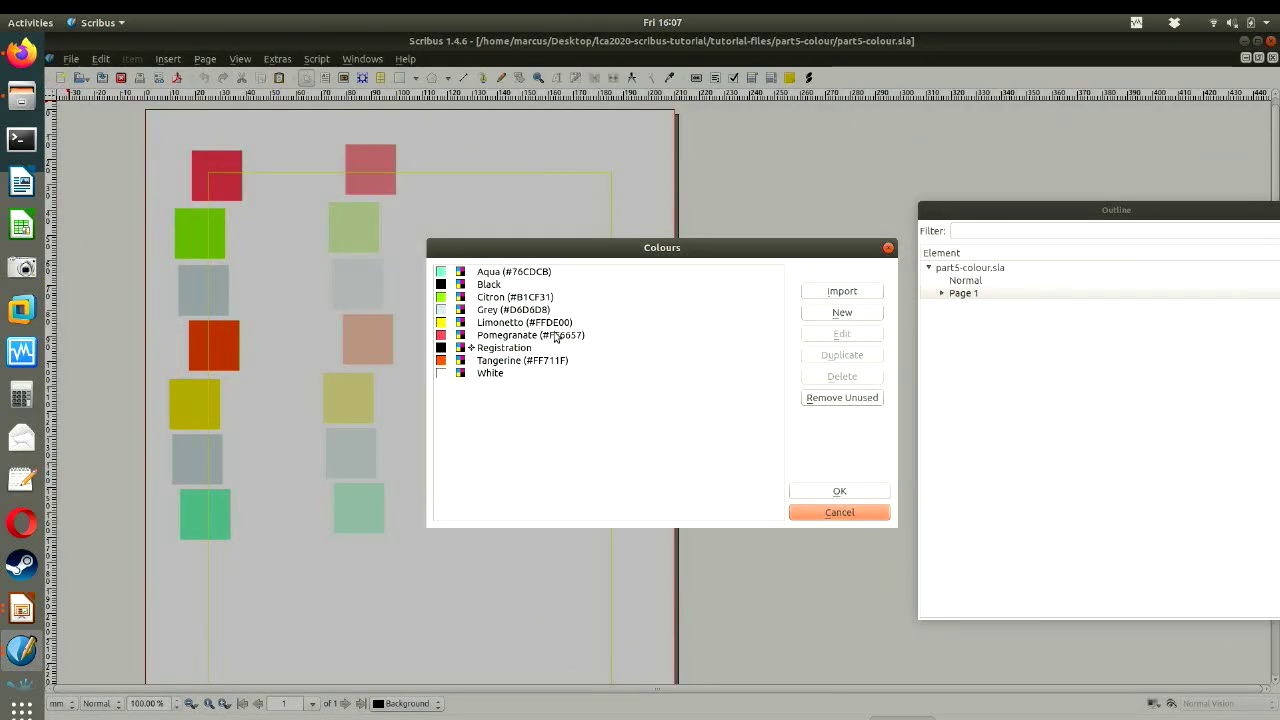
pyautogui.click(462, 273)
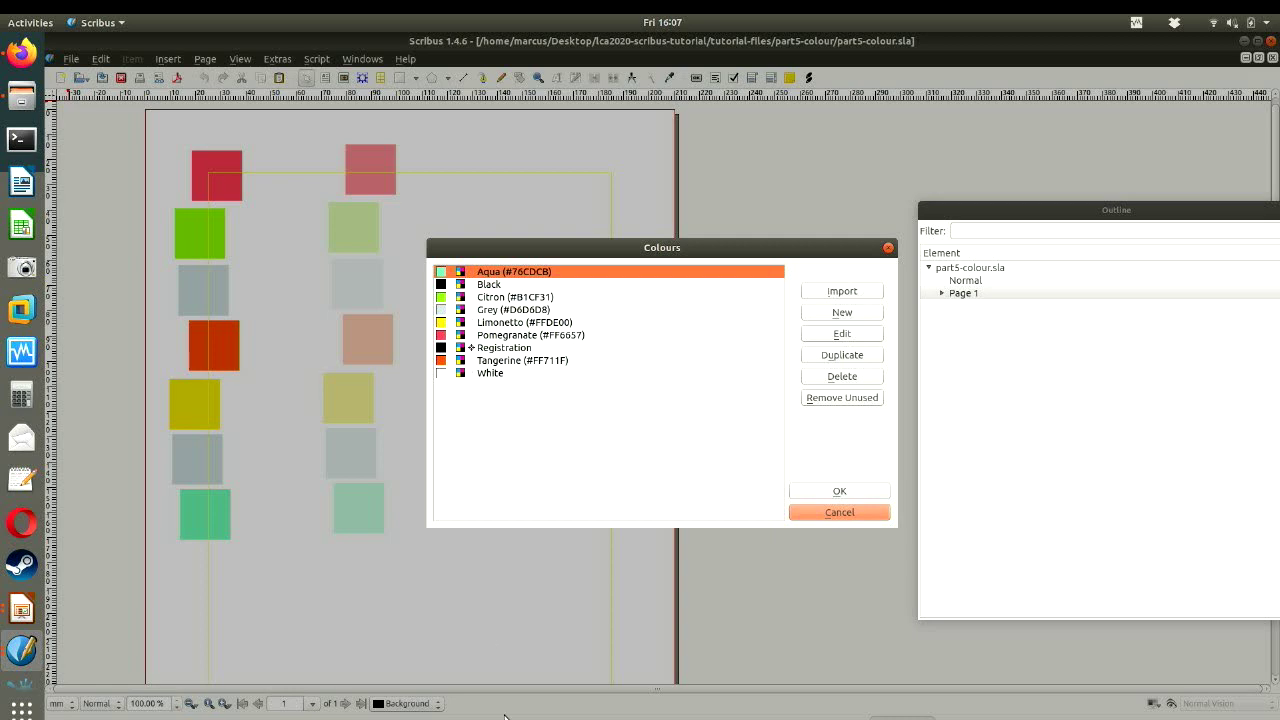
pyautogui.click(818, 337)
pyautogui.click(533, 362)
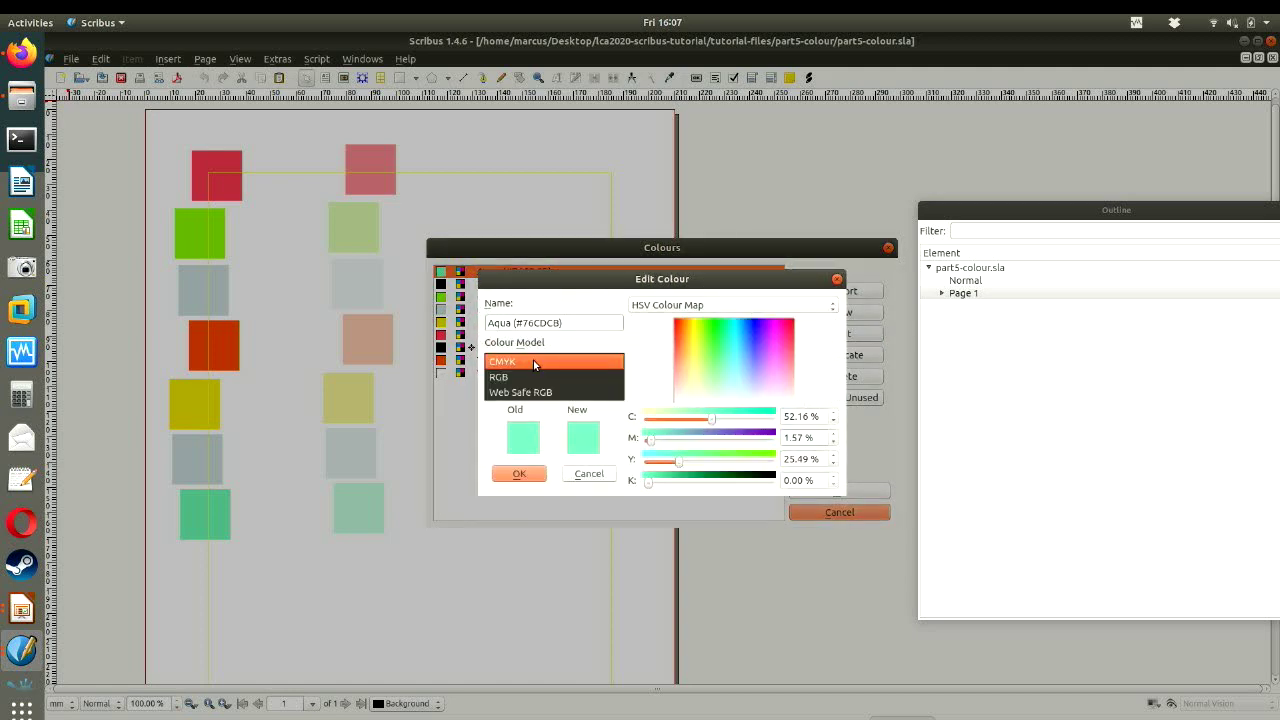
pyautogui.click(527, 376)
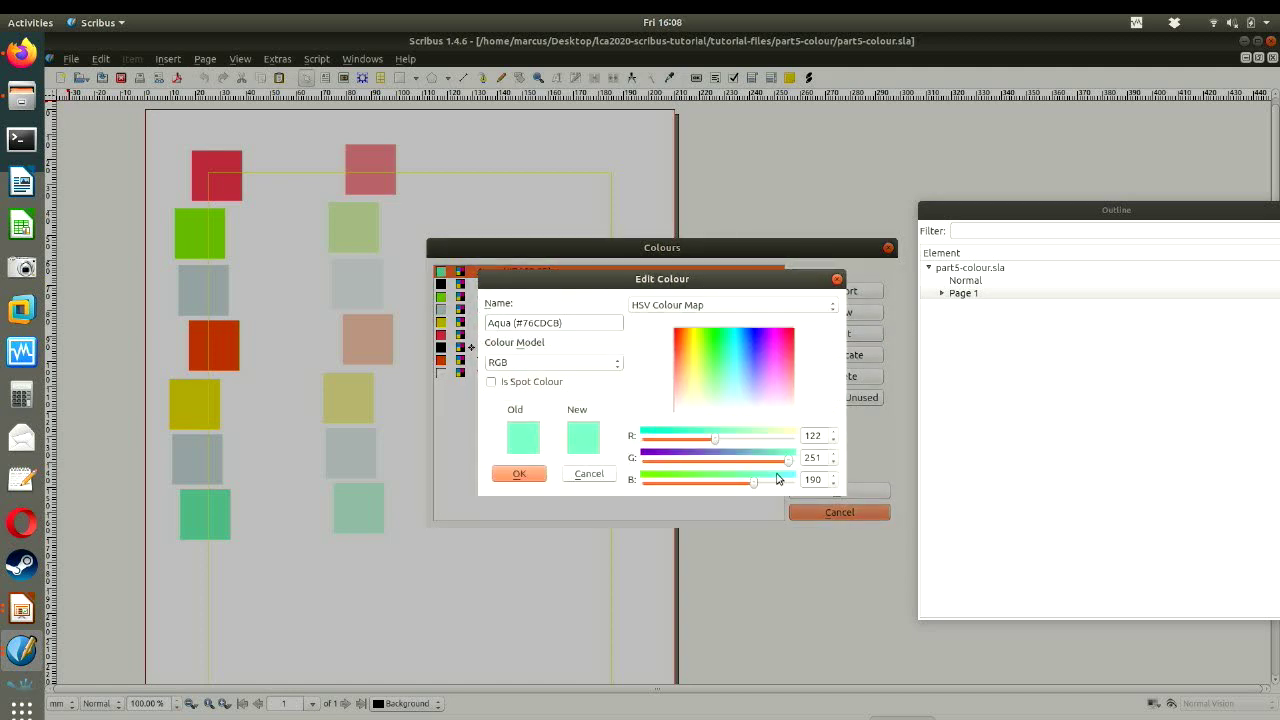
pyautogui.click(537, 476)
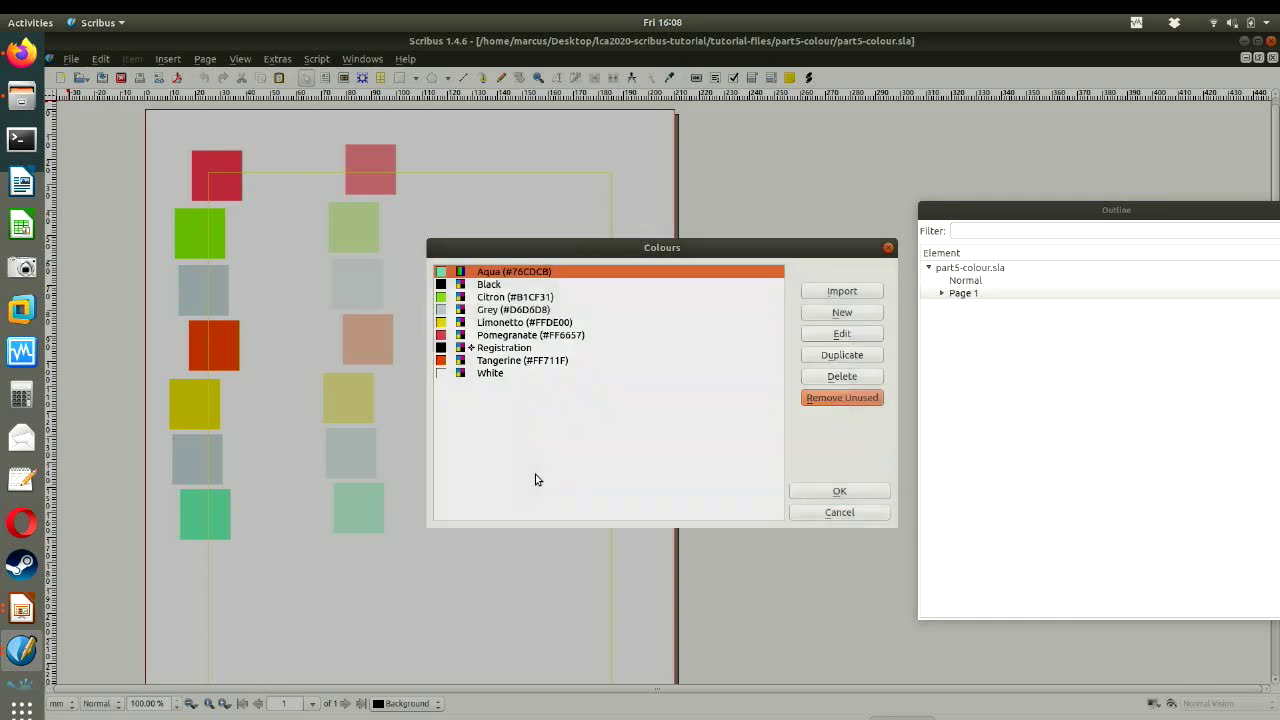
# - Change the Aqua (#76CDCB) colour's model back to CMYK
pyautogui.click(845, 335)
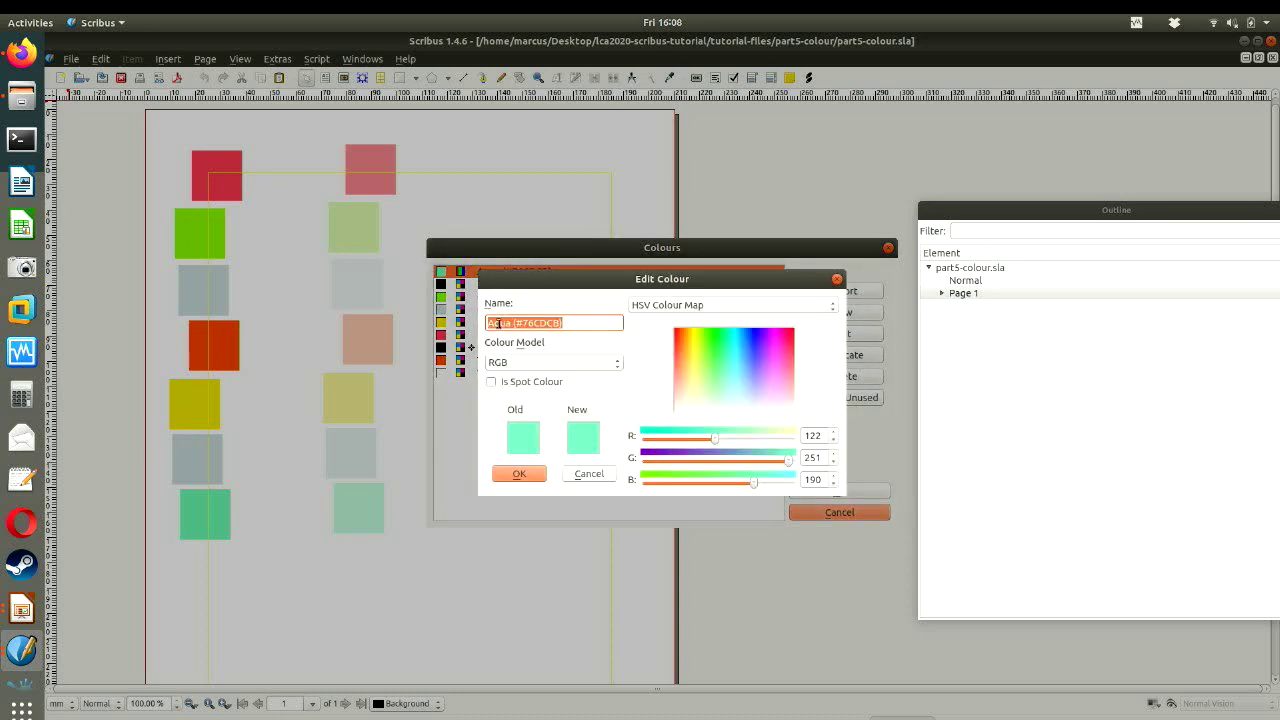
pyautogui.click(517, 364)
pyautogui.click(520, 352)
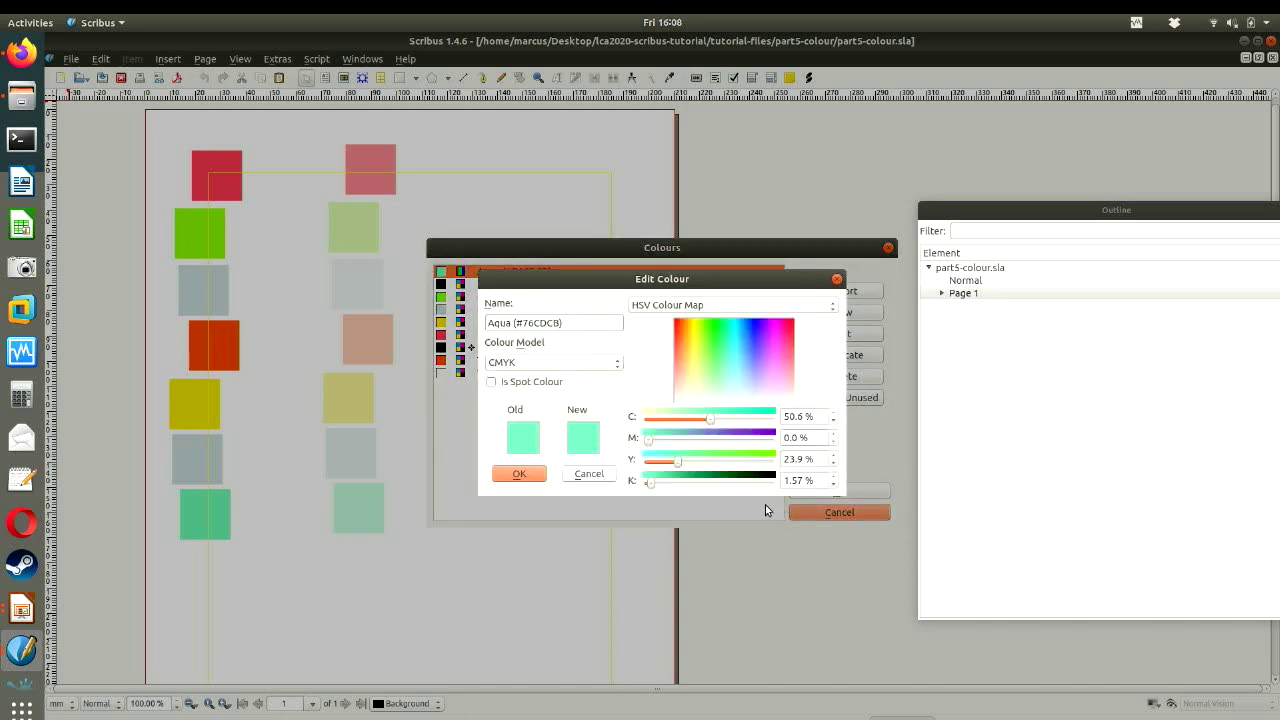
pyautogui.click(529, 476)
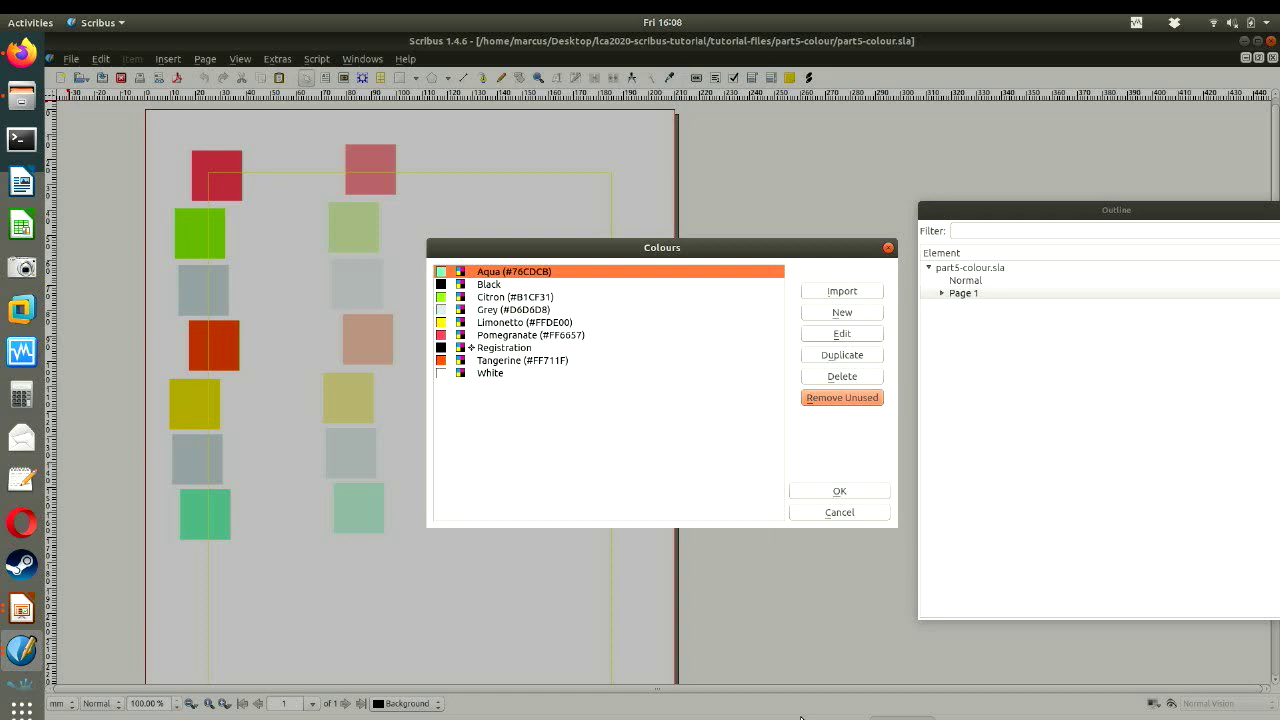
pyautogui.hotkey('alt', 'Tab')
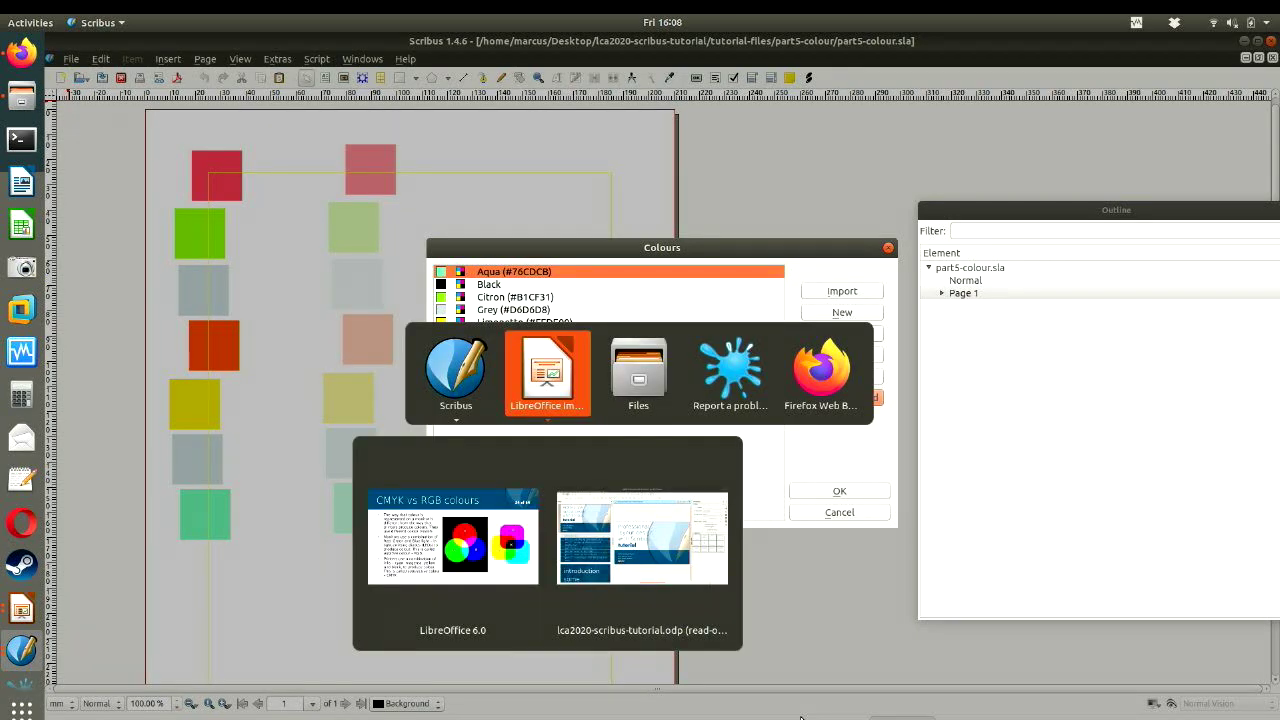
pyautogui.press('Right')
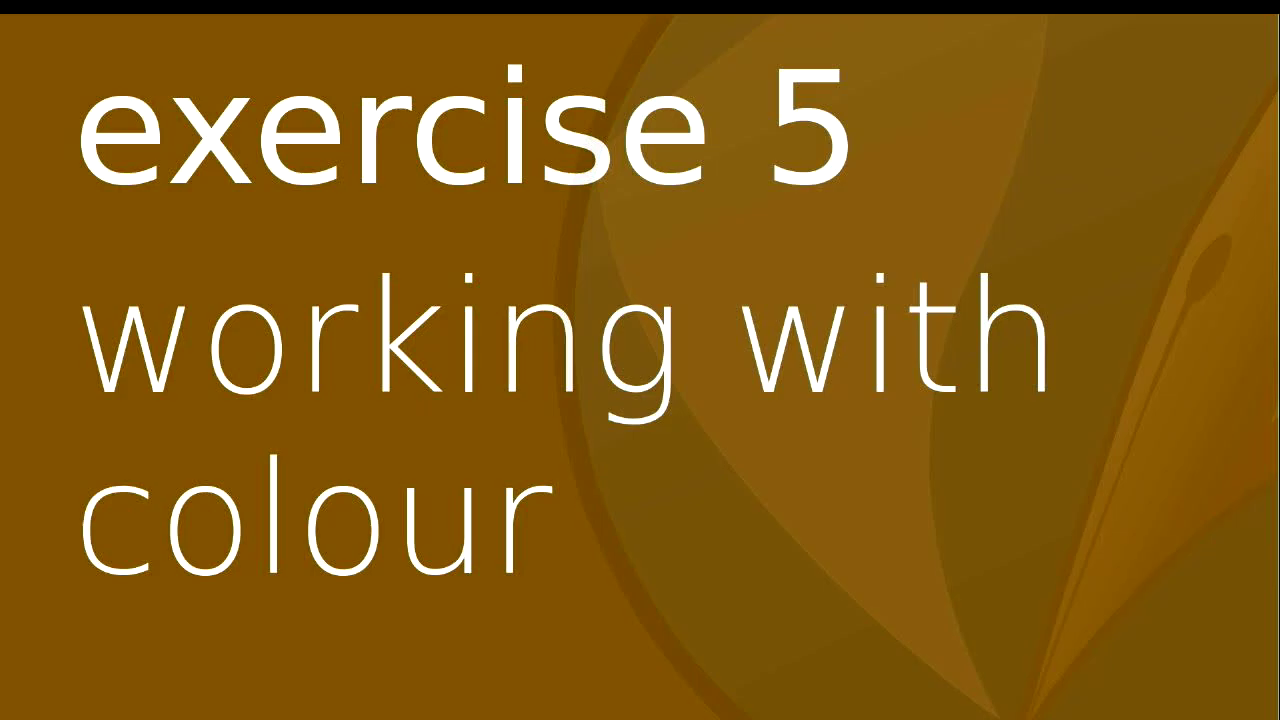
pyautogui.press('Right')
pyautogui.press('Right')
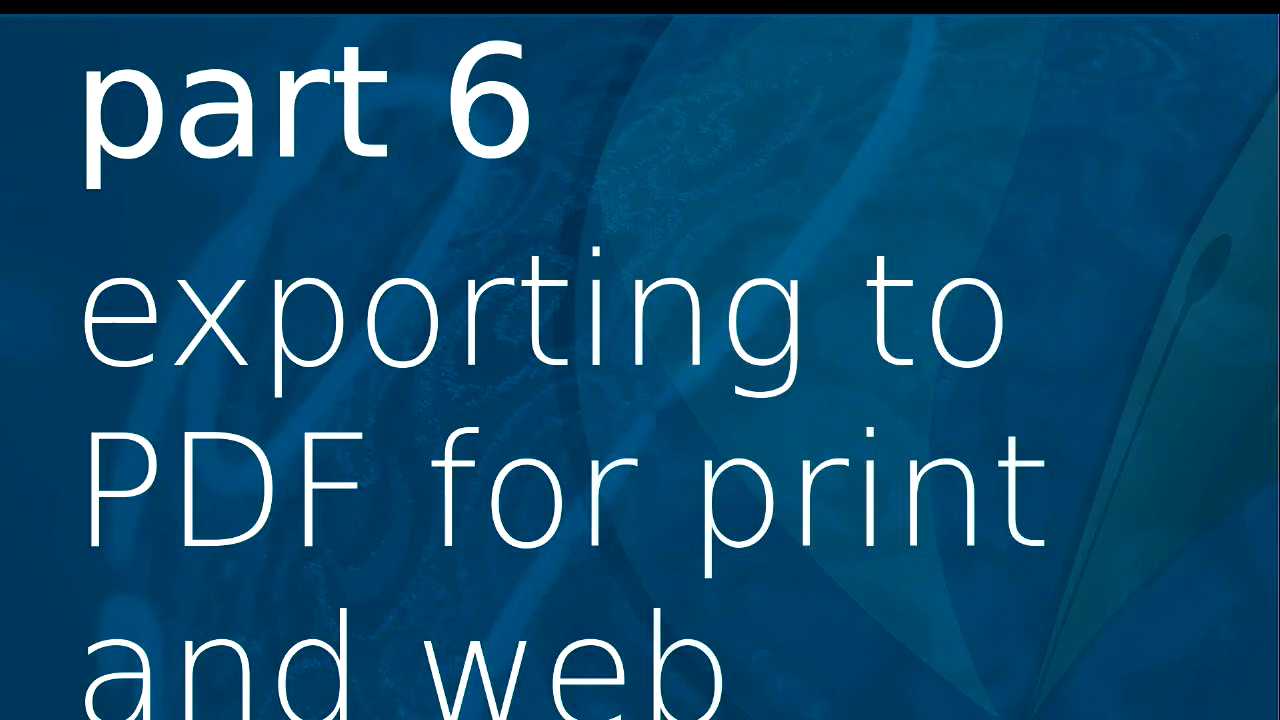
pyautogui.press('Right')
pyautogui.press('Right')
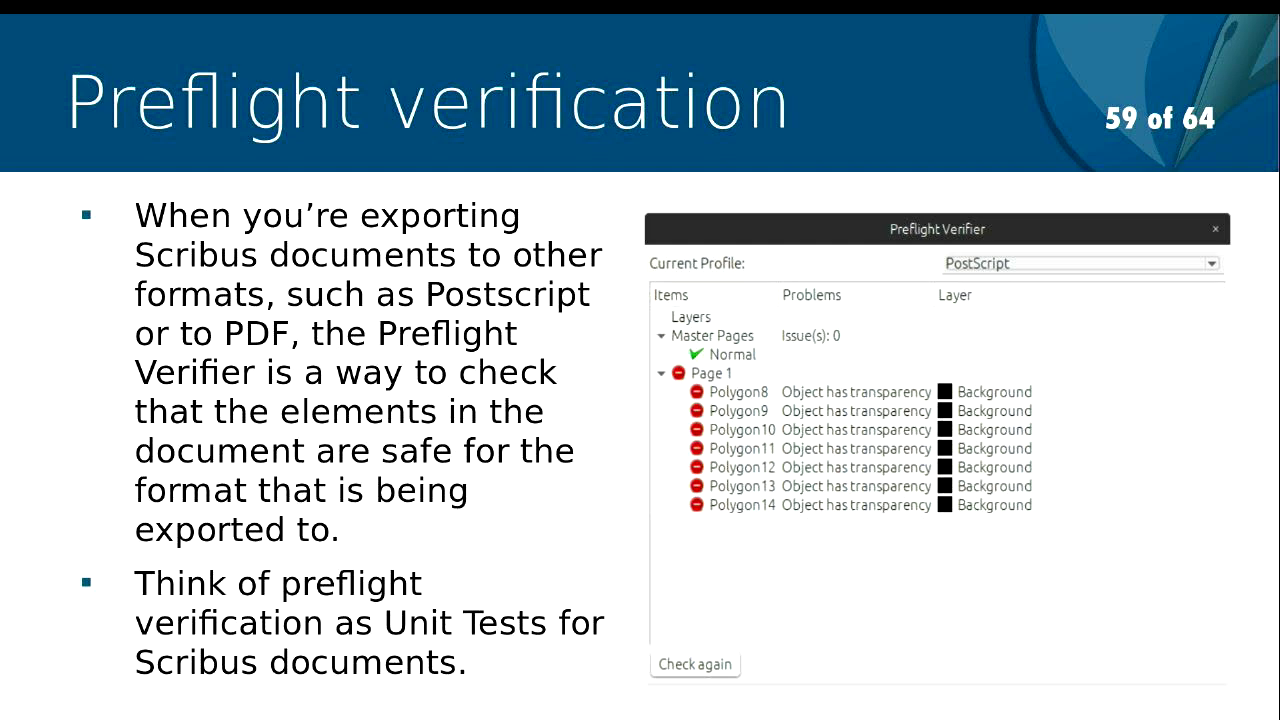
# - Switch back to Scribus, close the Colours dialog without saving its changes and start exporting part5-colour.sla as PDF
pyautogui.hotkey('alt', 'Tab')
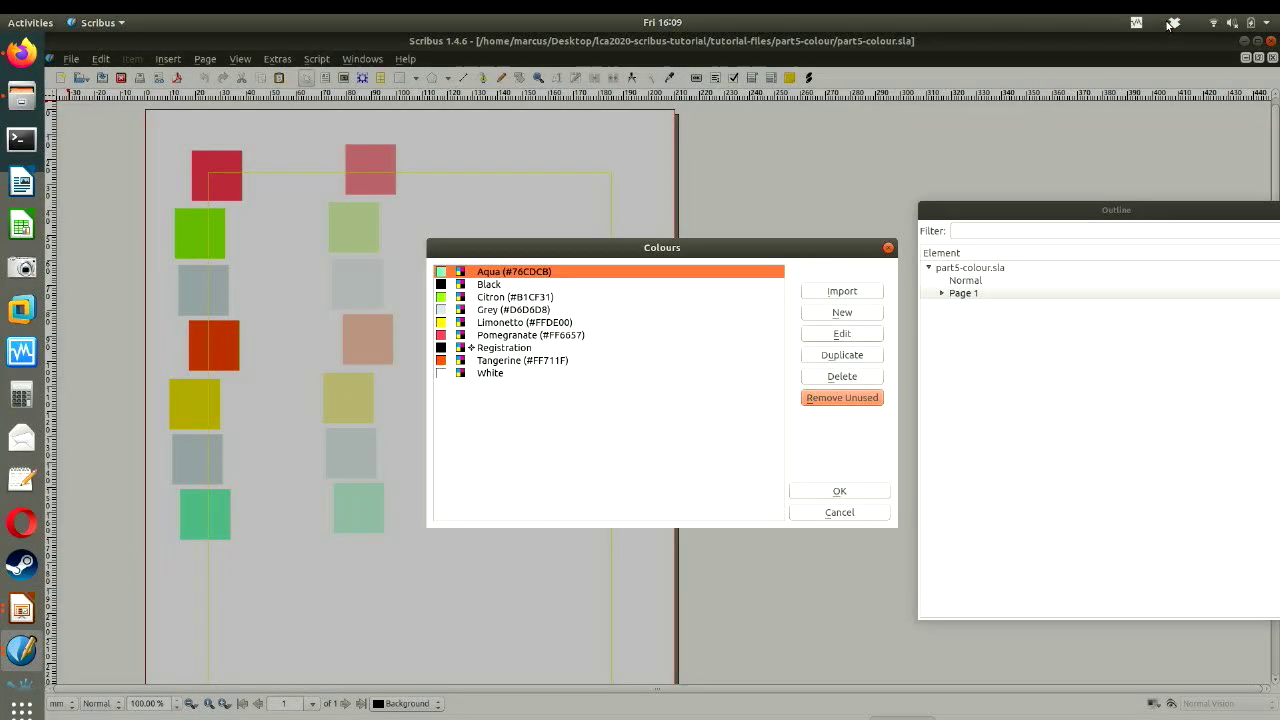
pyautogui.click(888, 247)
pyautogui.click(71, 58)
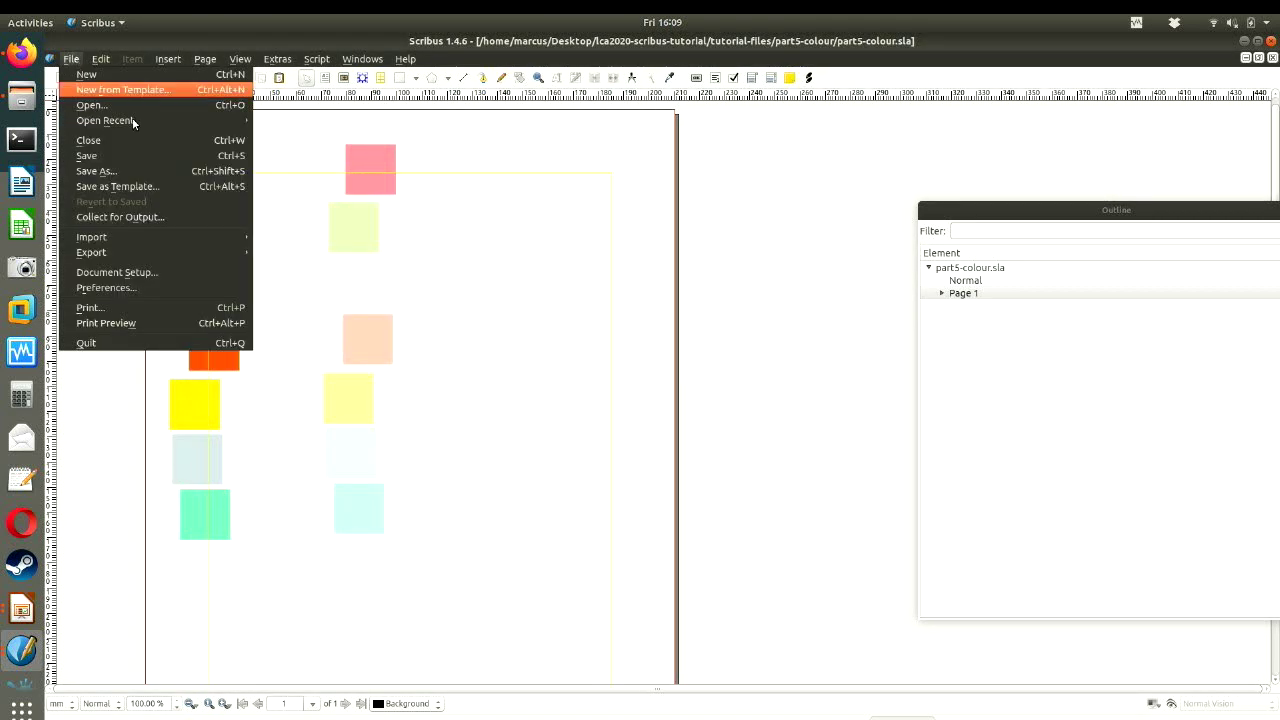
pyautogui.moveTo(213, 252)
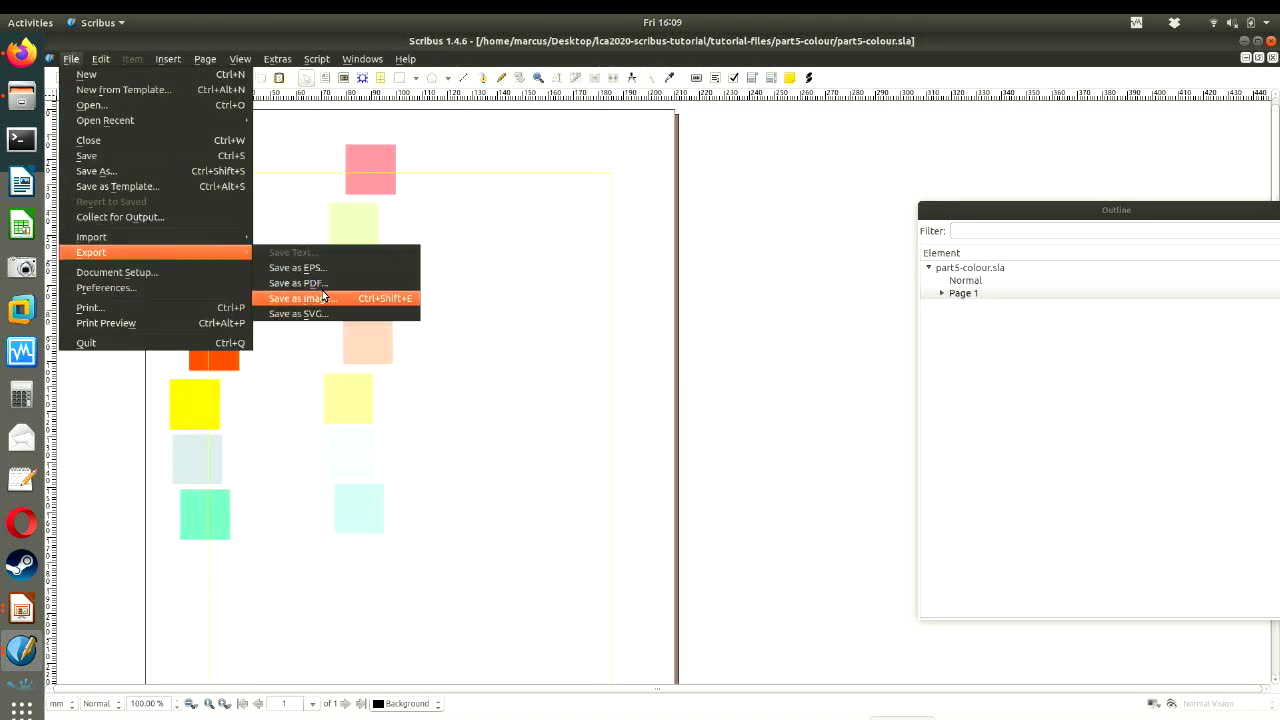
pyautogui.click(324, 288)
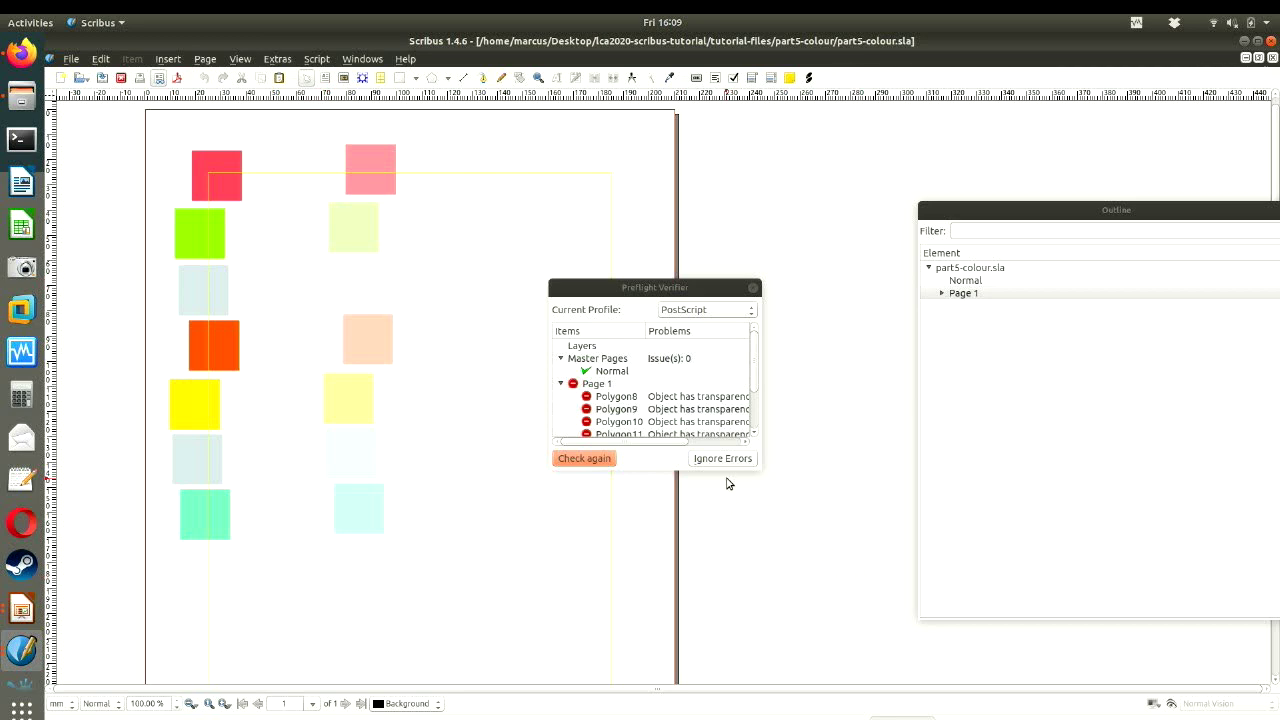
# - Enlarge the Preflight Verifier, check the document against the PDF 1.5 profile, and save all pages as part5-colour.pdf
pyautogui.moveTo(757, 469); pyautogui.dragTo(1064, 678)
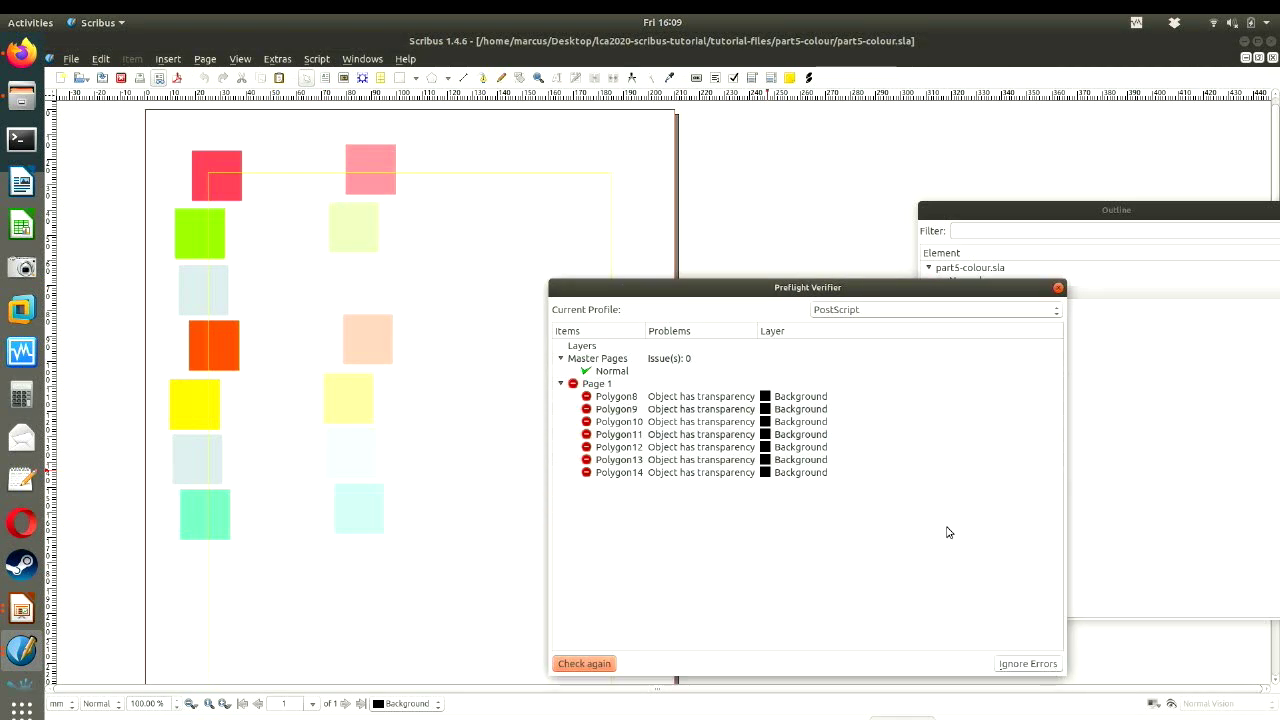
pyautogui.click(901, 313)
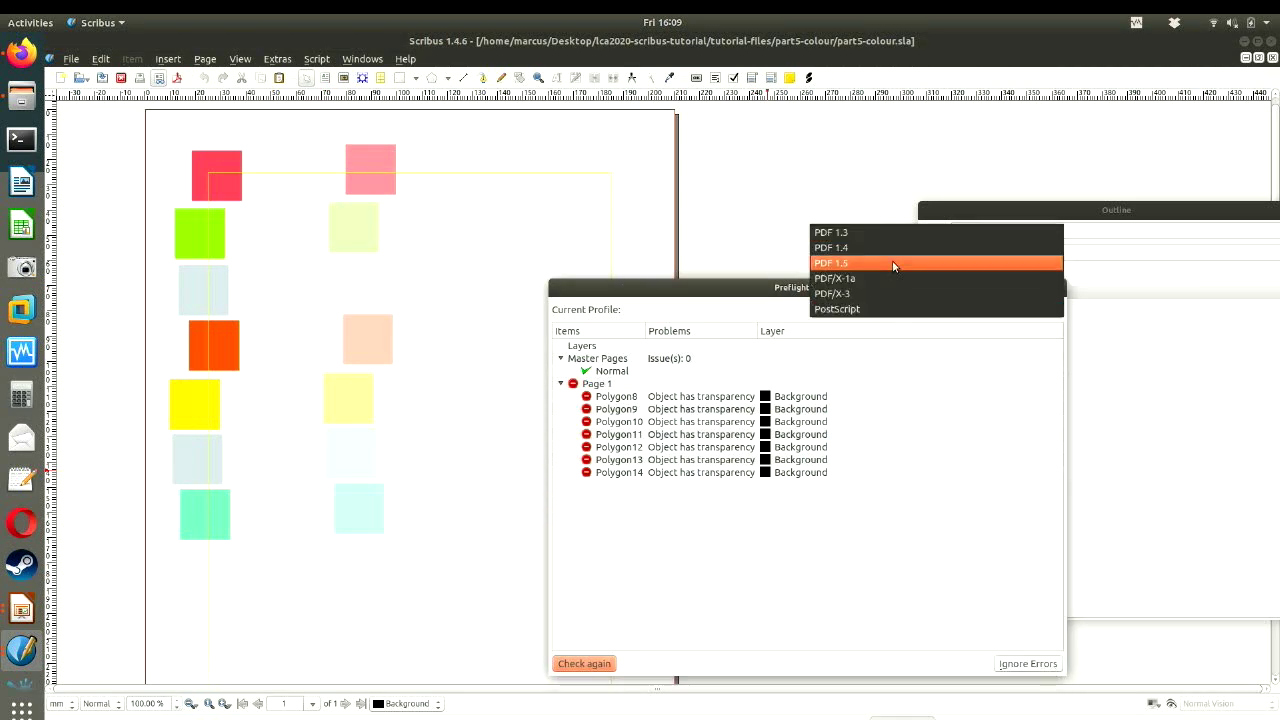
pyautogui.click(893, 263)
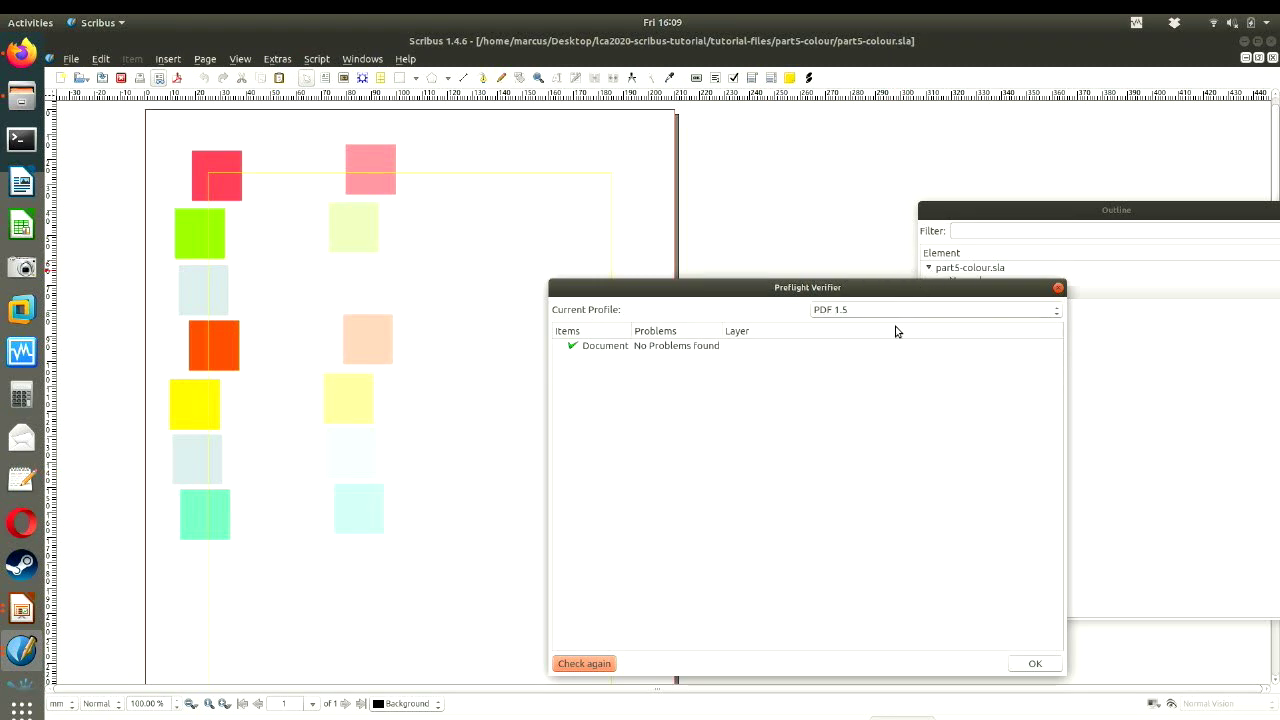
pyautogui.click(1036, 664)
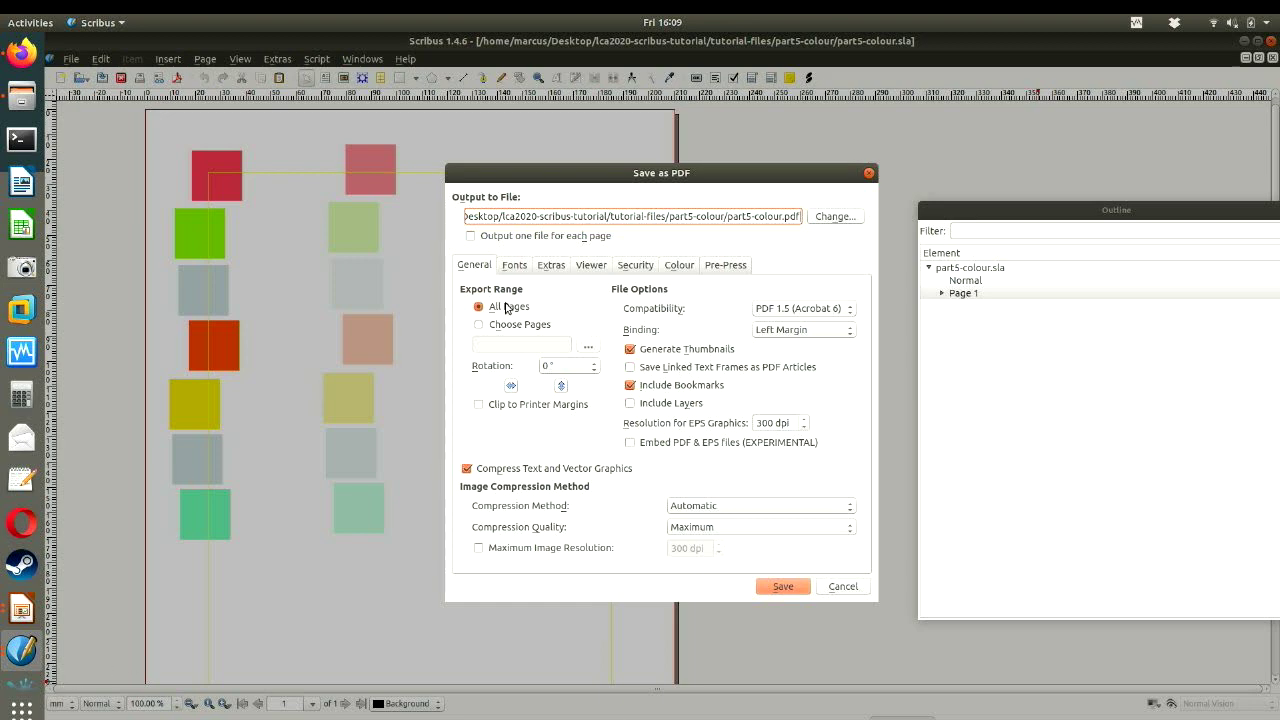
pyautogui.click(782, 586)
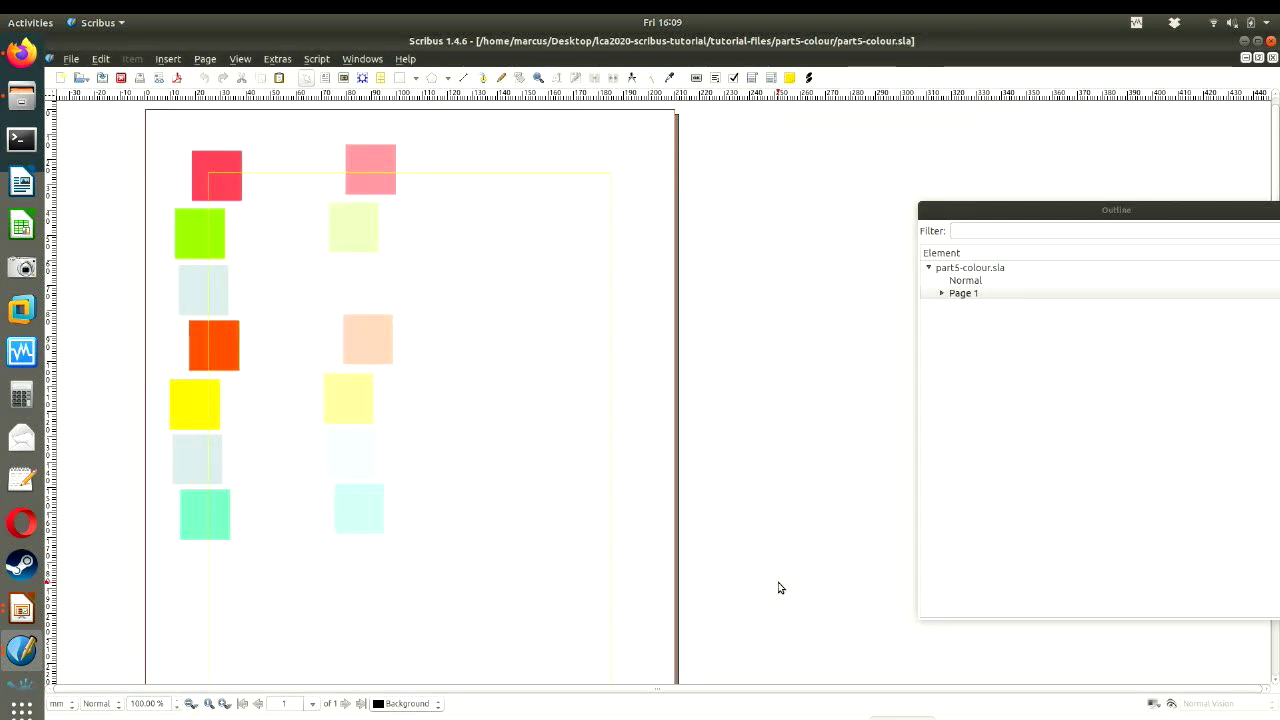
# - Switch to the file manager, open part5-colour.pdf from the part5-colour folder in tutorial-files, and maximise the Document Viewer window
pyautogui.click(22, 97)
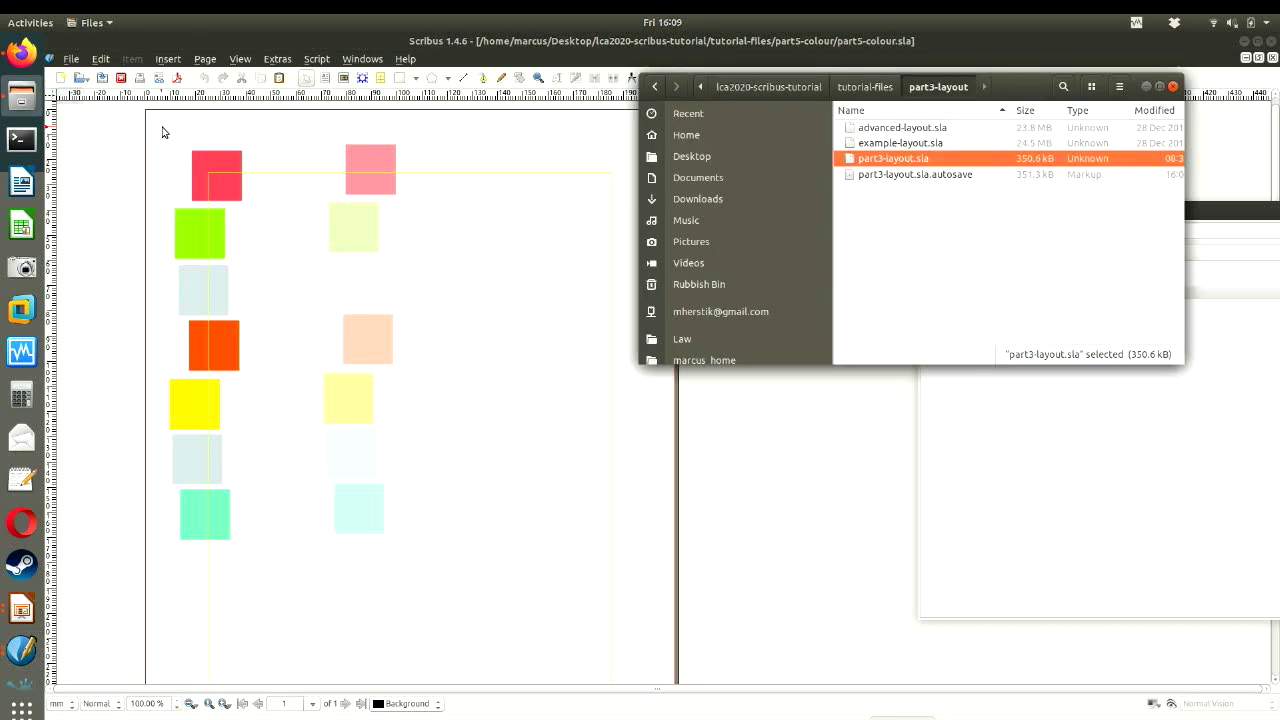
pyautogui.click(880, 86)
pyautogui.click(890, 240)
pyautogui.doubleClick(890, 240)
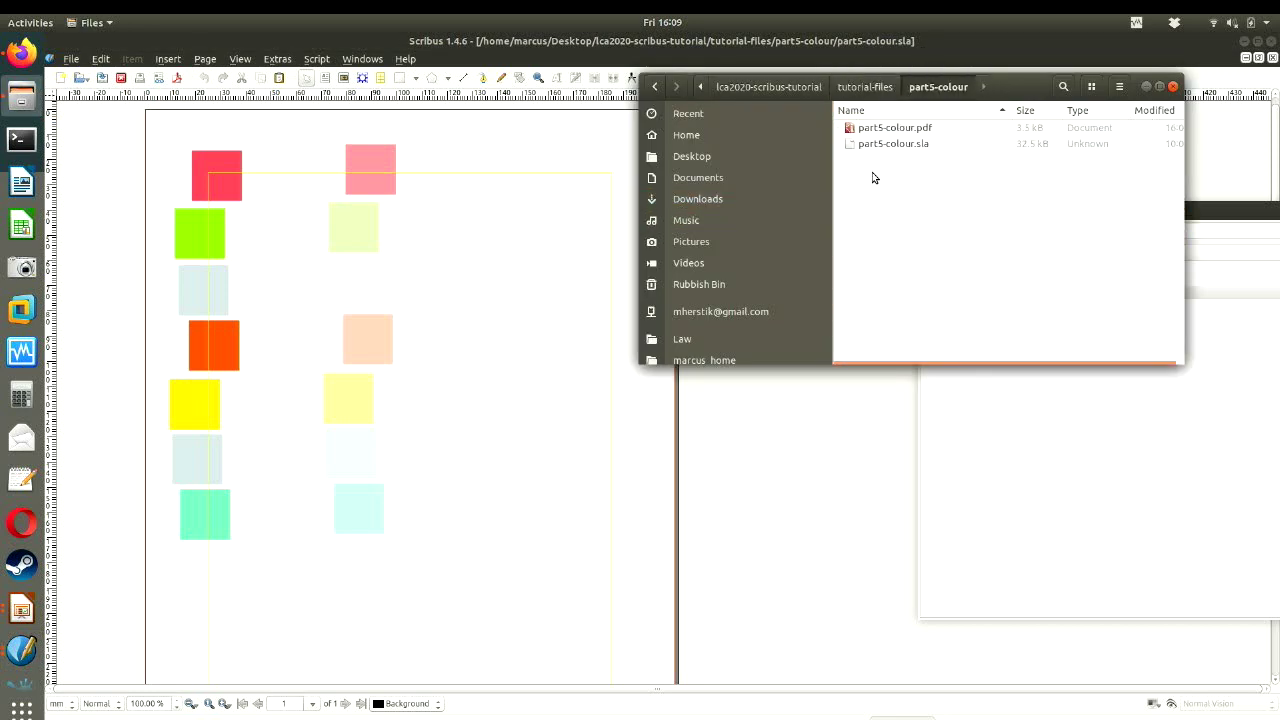
pyautogui.doubleClick(850, 128)
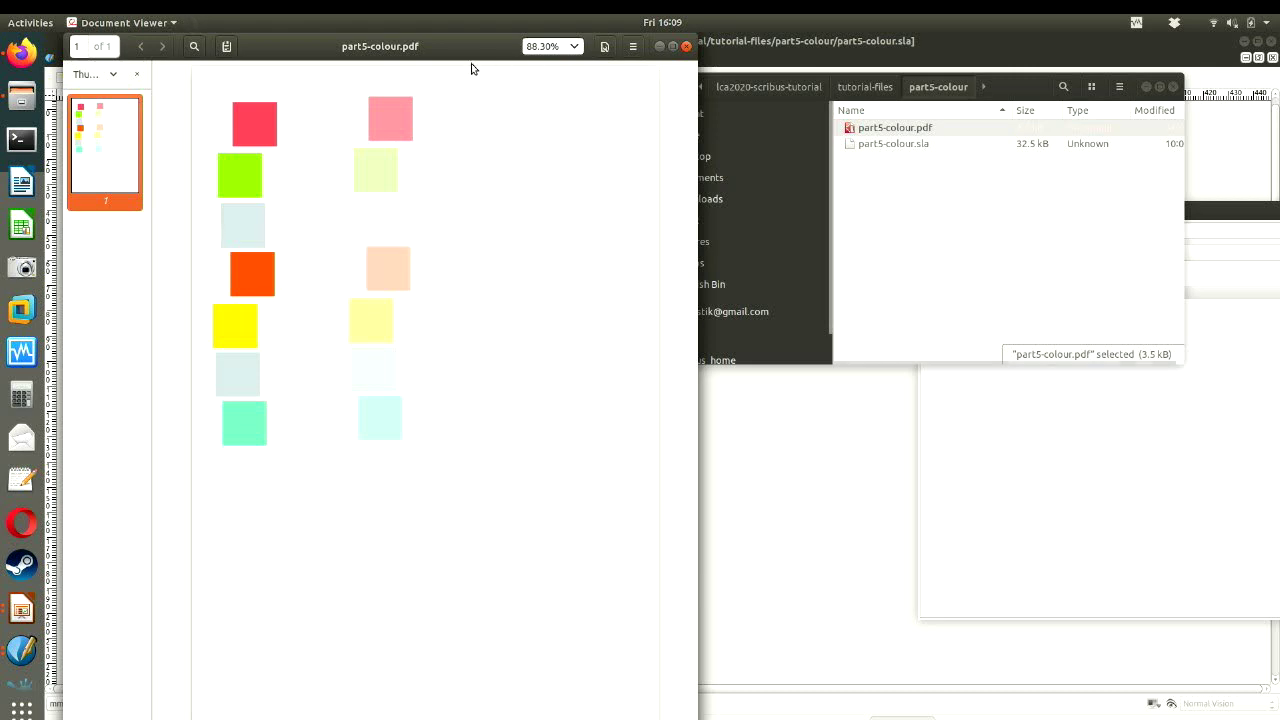
pyautogui.moveTo(471, 46); pyautogui.dragTo(511, 5)
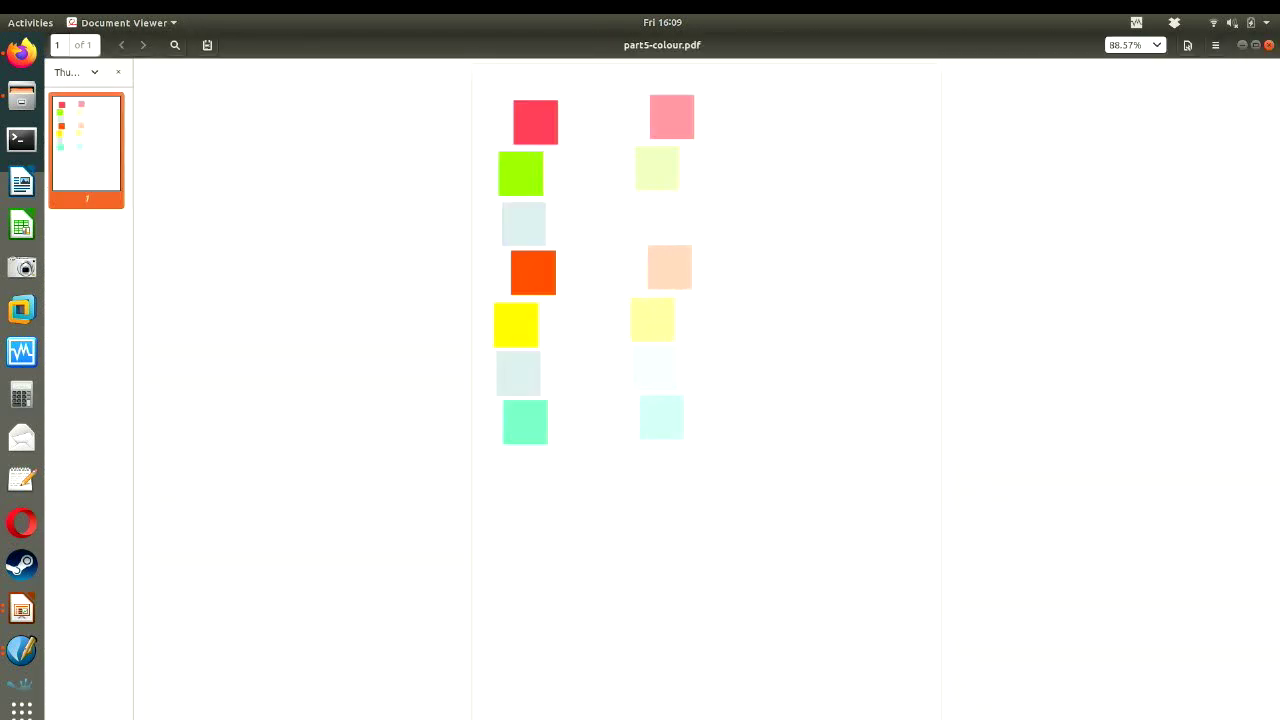